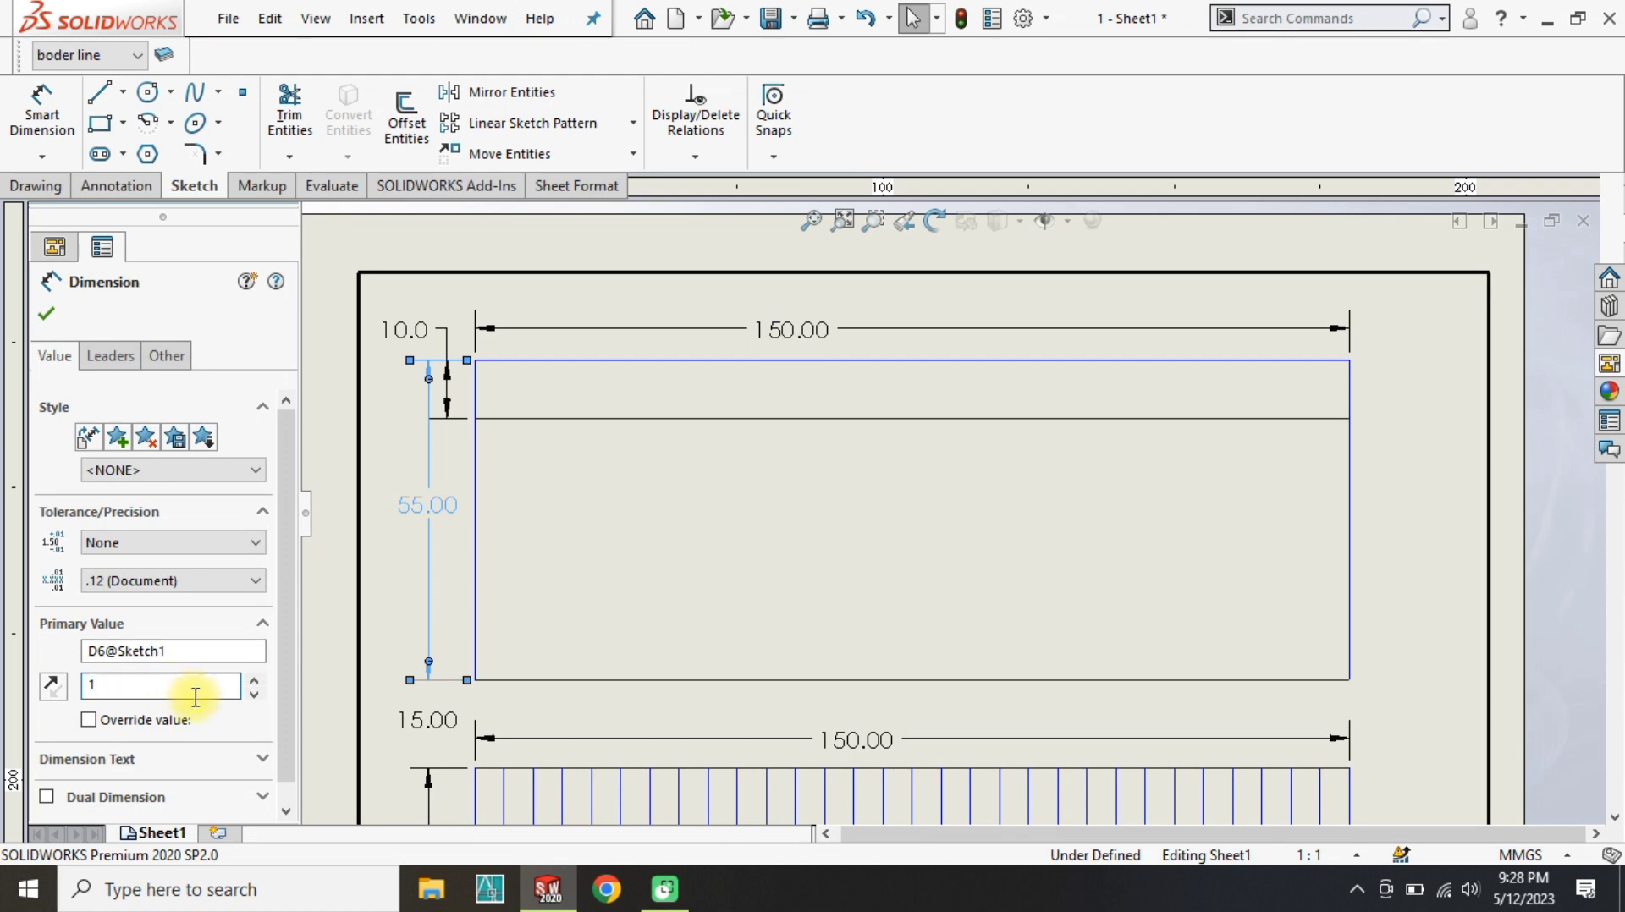
# Set the top rectangle's height to 60 mm and draw a full-height vertical line about 10 mm inside its left edge.
pyautogui.press('Return')
pyautogui.click(512, 432)
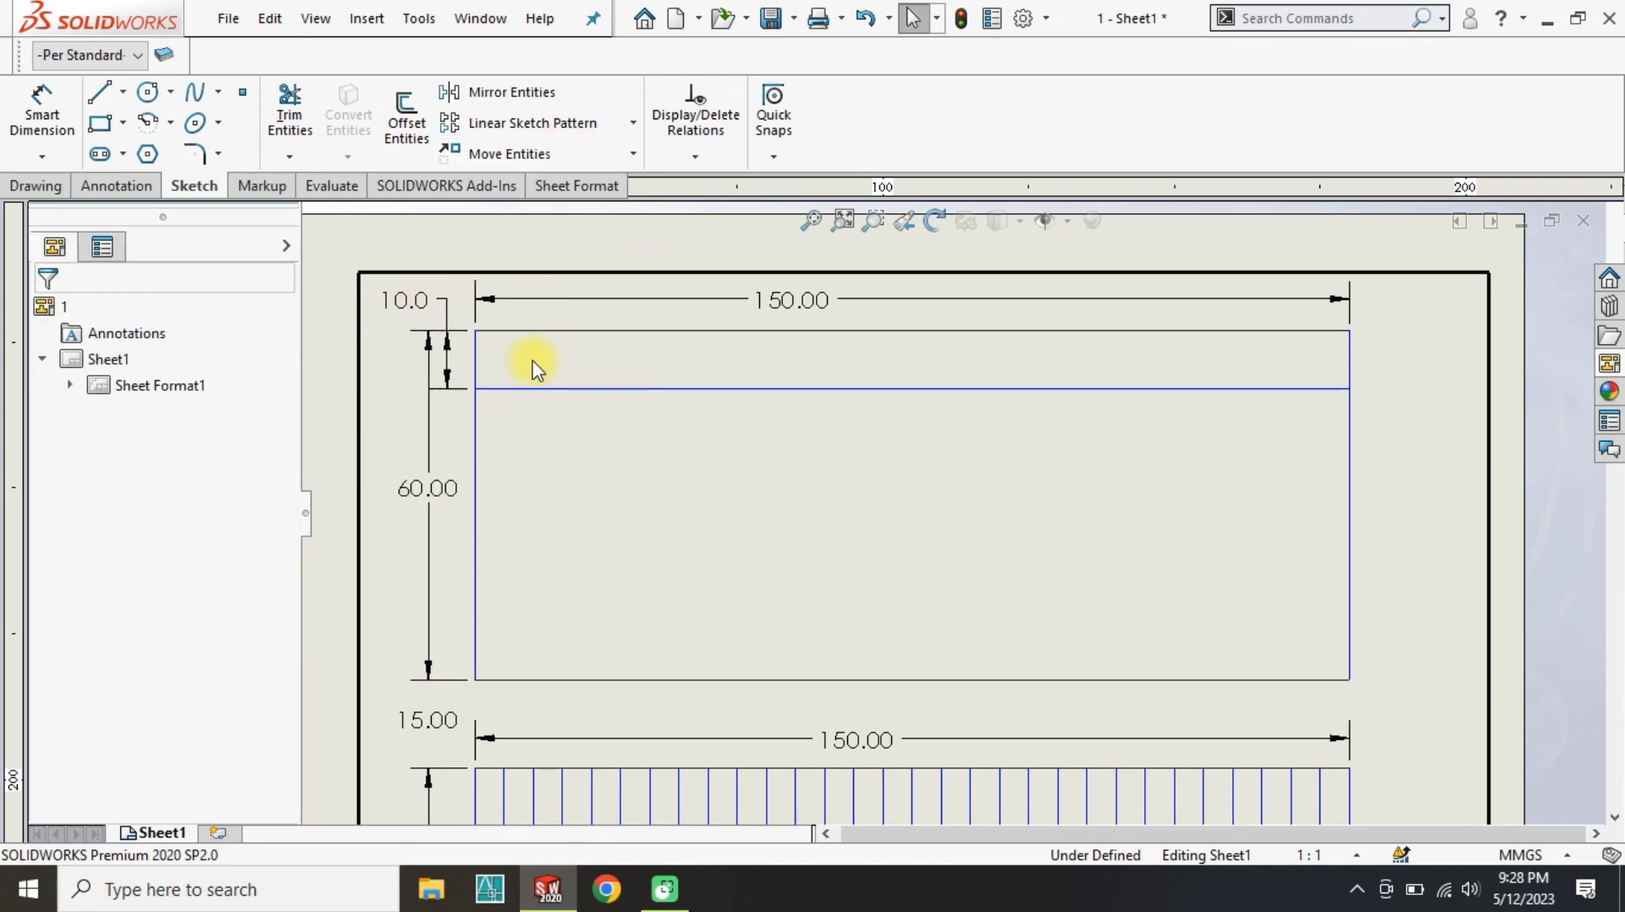
pyautogui.press('l')
pyautogui.click(533, 331)
pyautogui.click(533, 679)
pyautogui.press('Escape')
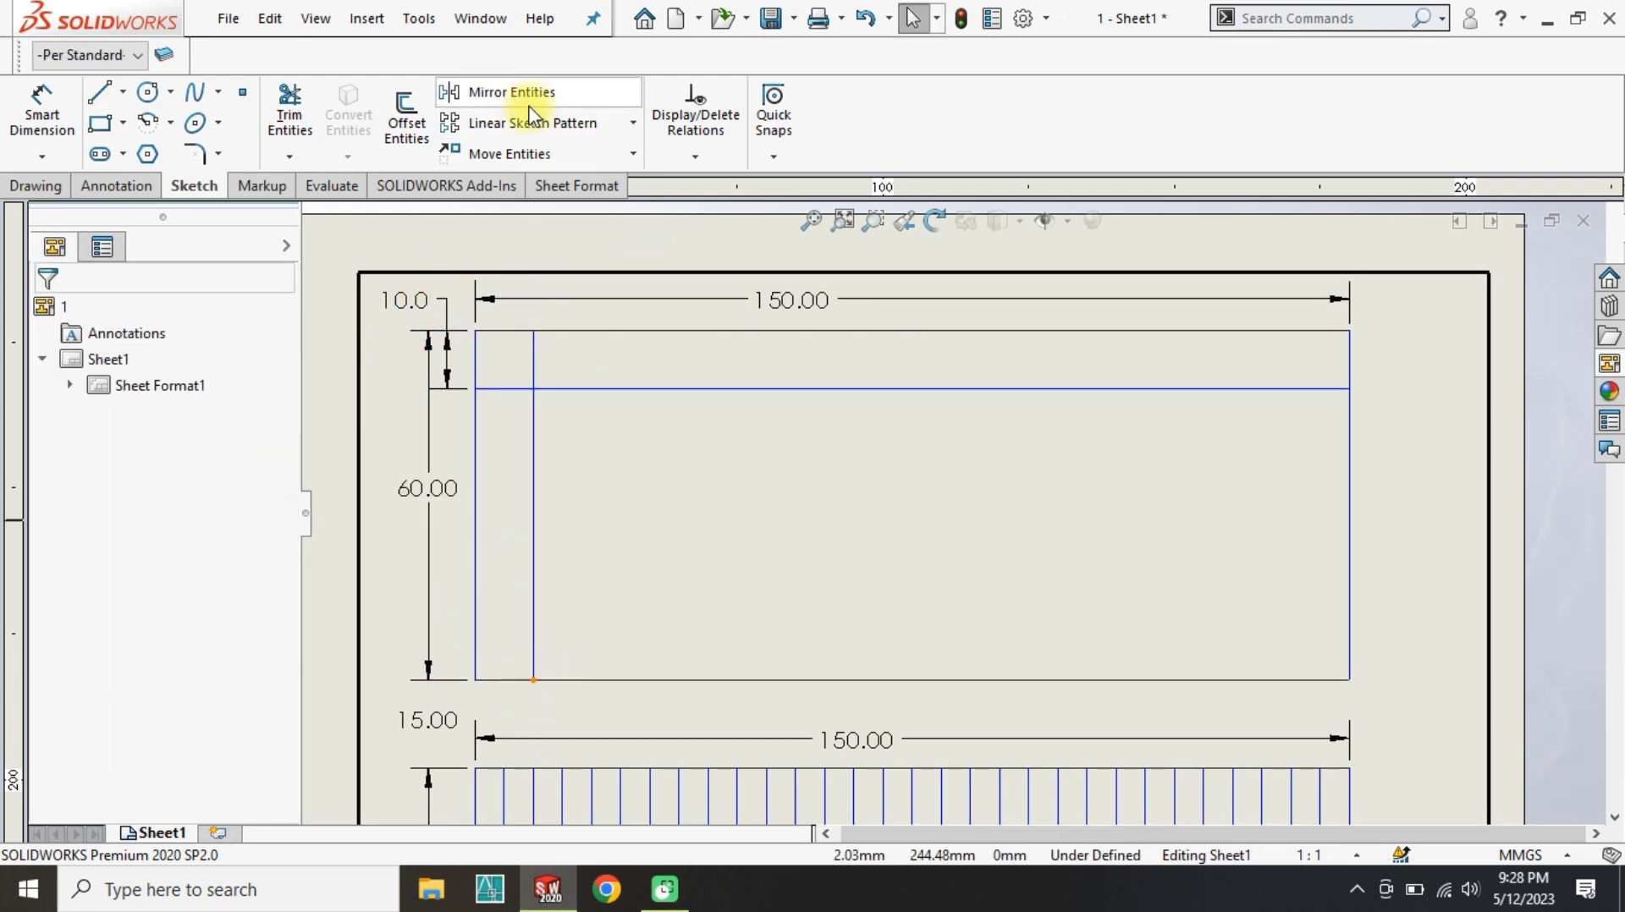
# Pattern the vertical line linearly across the top rectangle with 10 mm spacing and 14 instances.
pyautogui.click(531, 122)
pyautogui.click(534, 464)
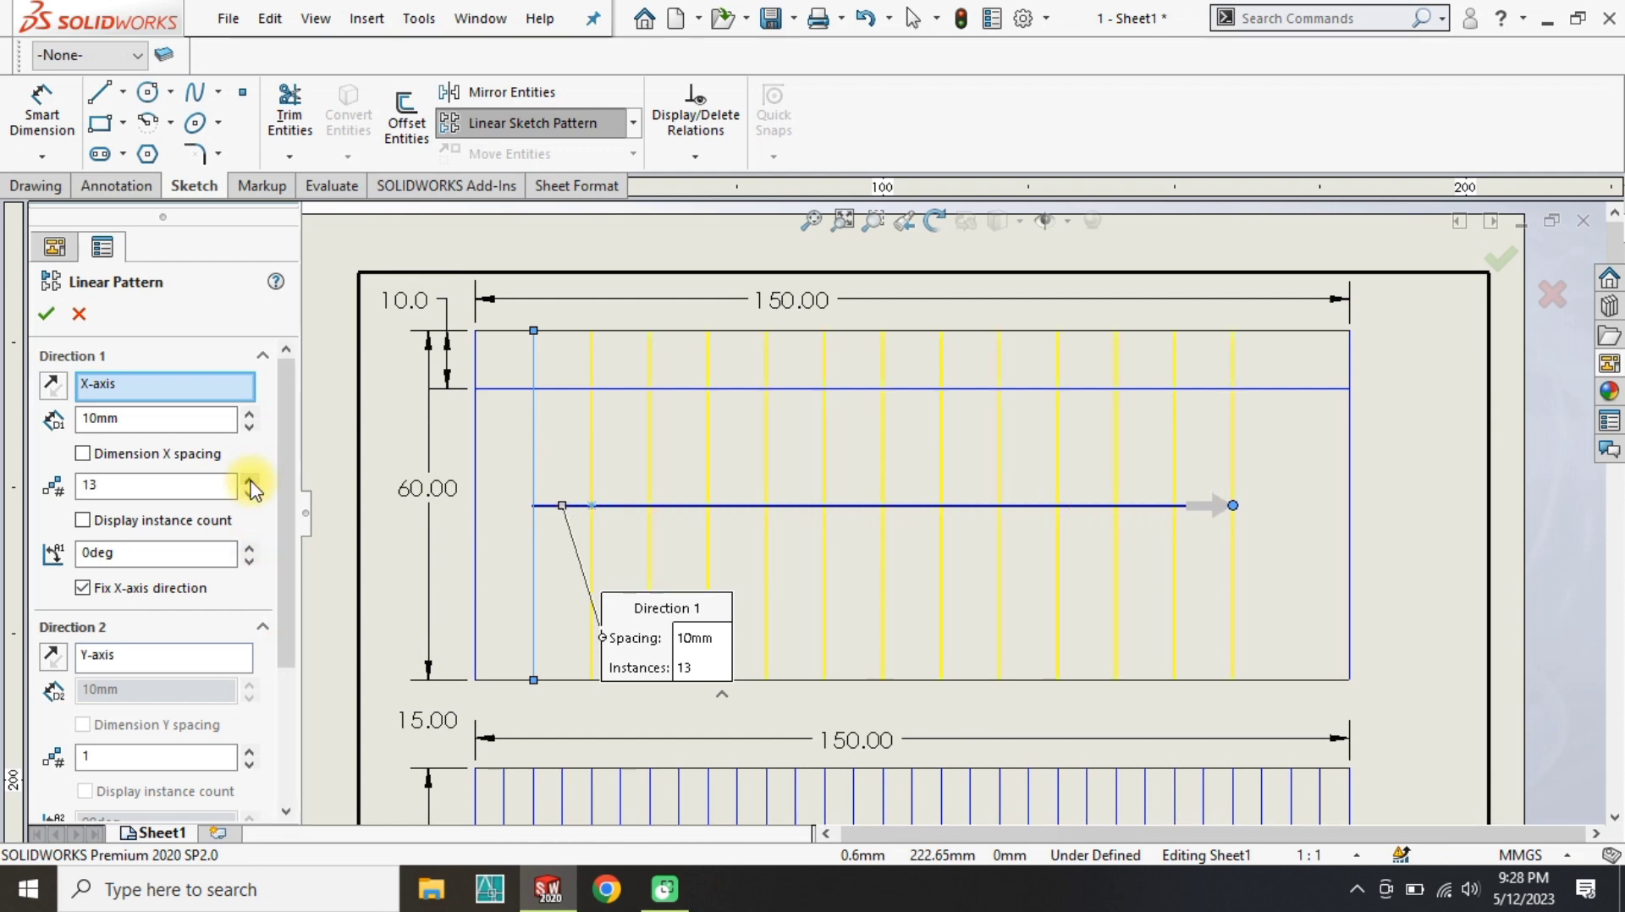
pyautogui.press('Return')
# Pattern the top rectangle's inner horizontal line downward with 10 mm spacing and 5 instances.
pyautogui.click(671, 390)
pyautogui.click(530, 123)
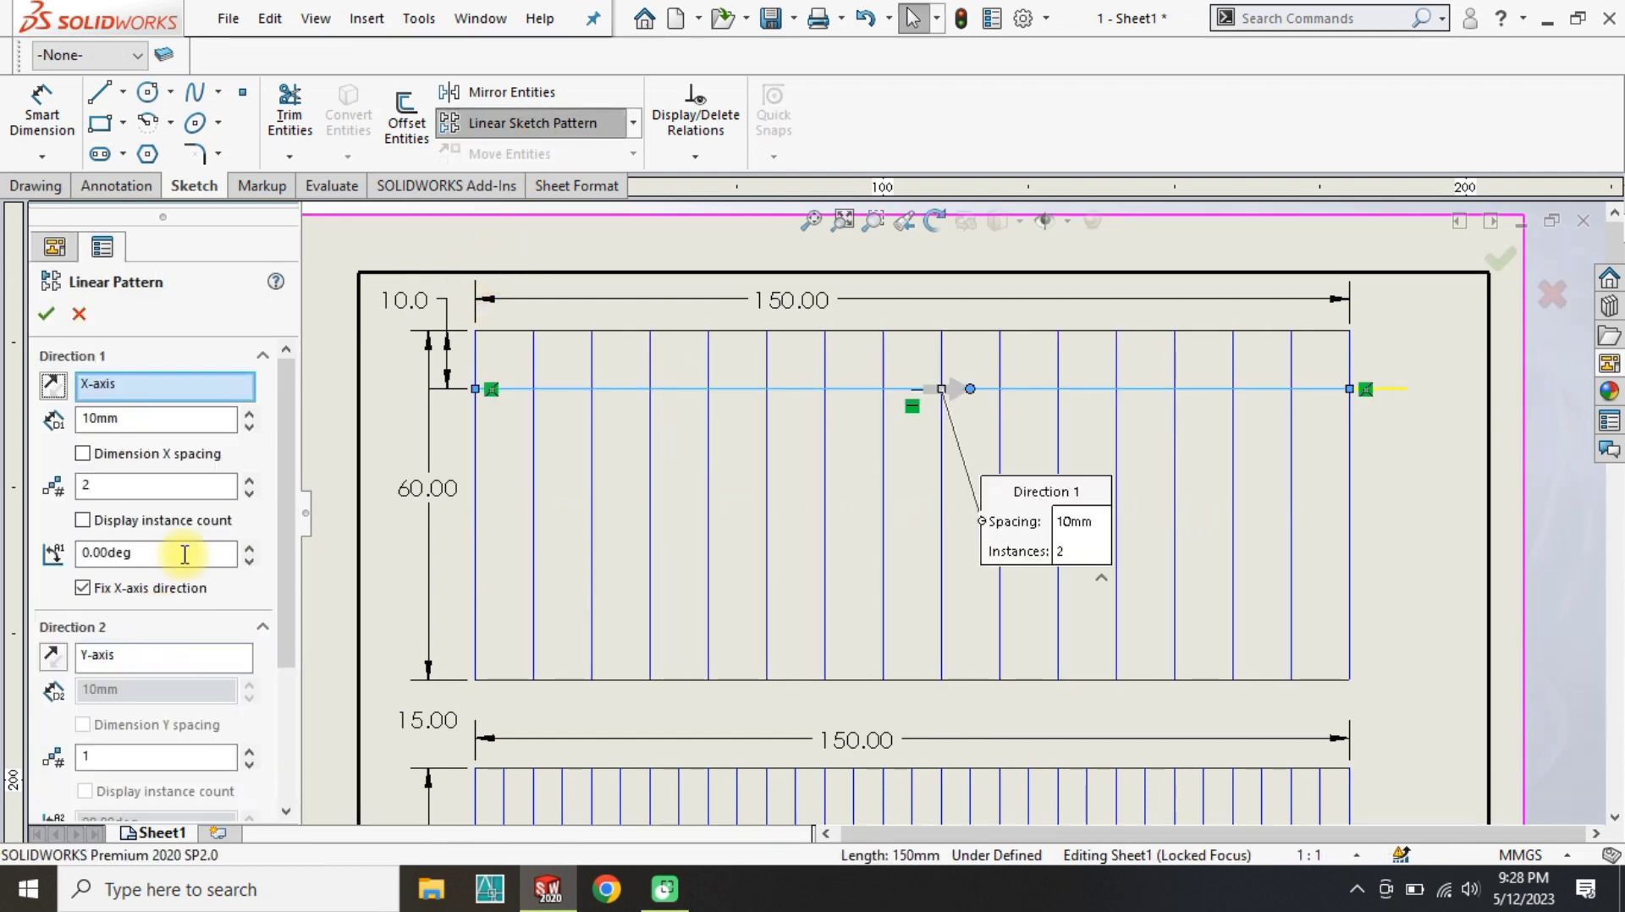
pyautogui.click(51, 388)
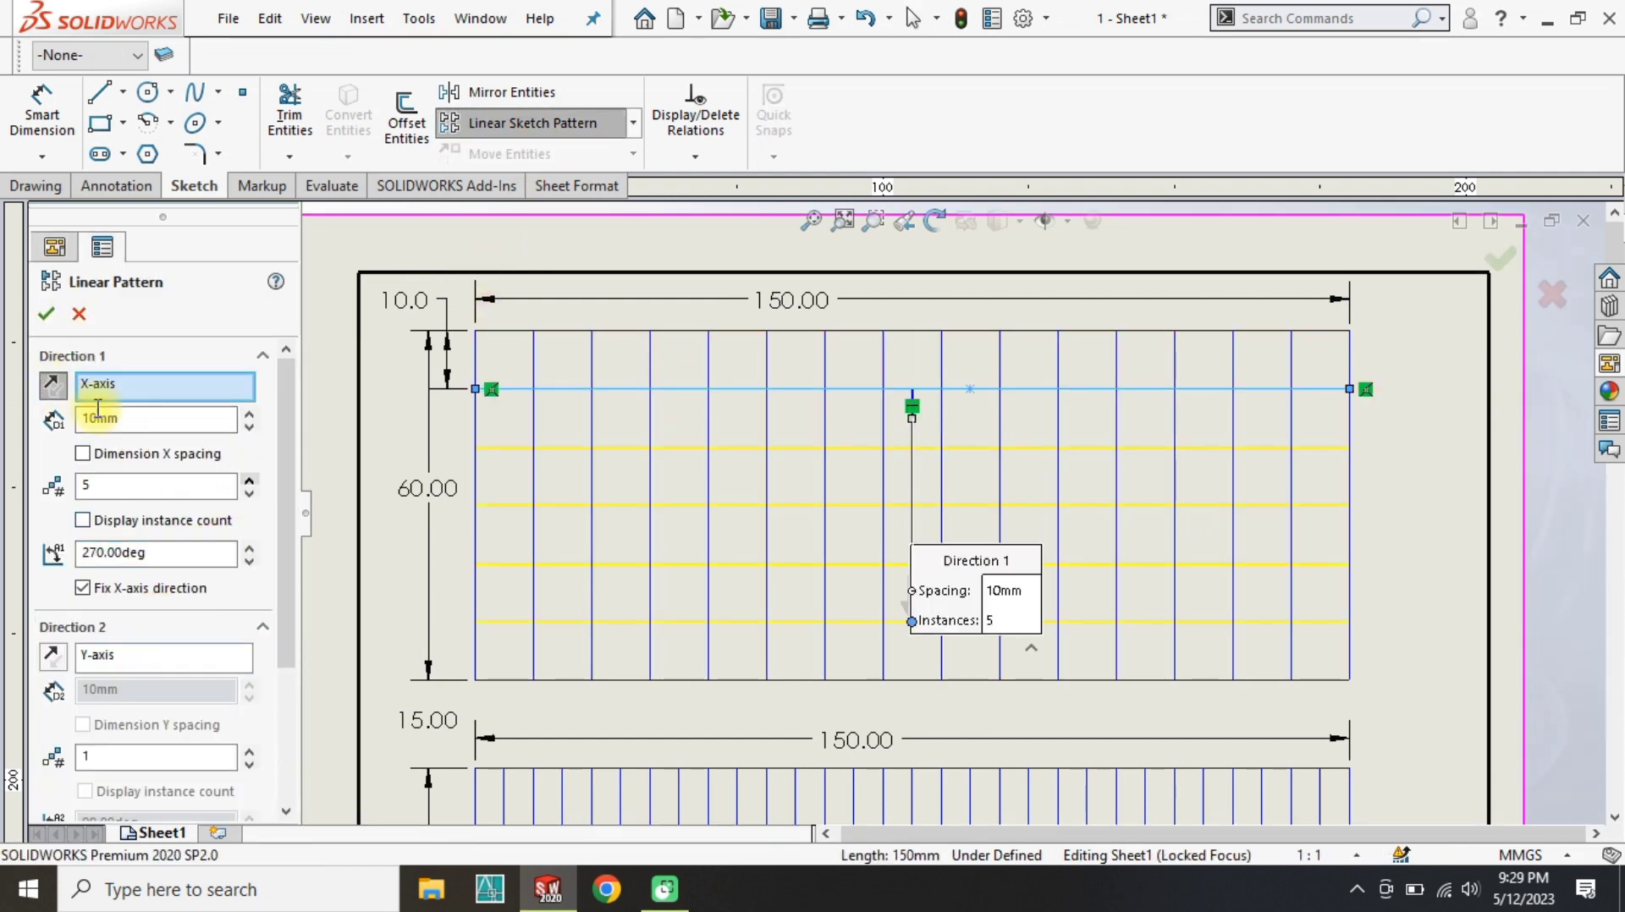
pyautogui.press('Return')
# Sketch a circle of 10 mm radius centred where the uppermost inner horizontal line meets the top rectangle's left edge.
pyautogui.click(149, 91)
pyautogui.click(475, 389)
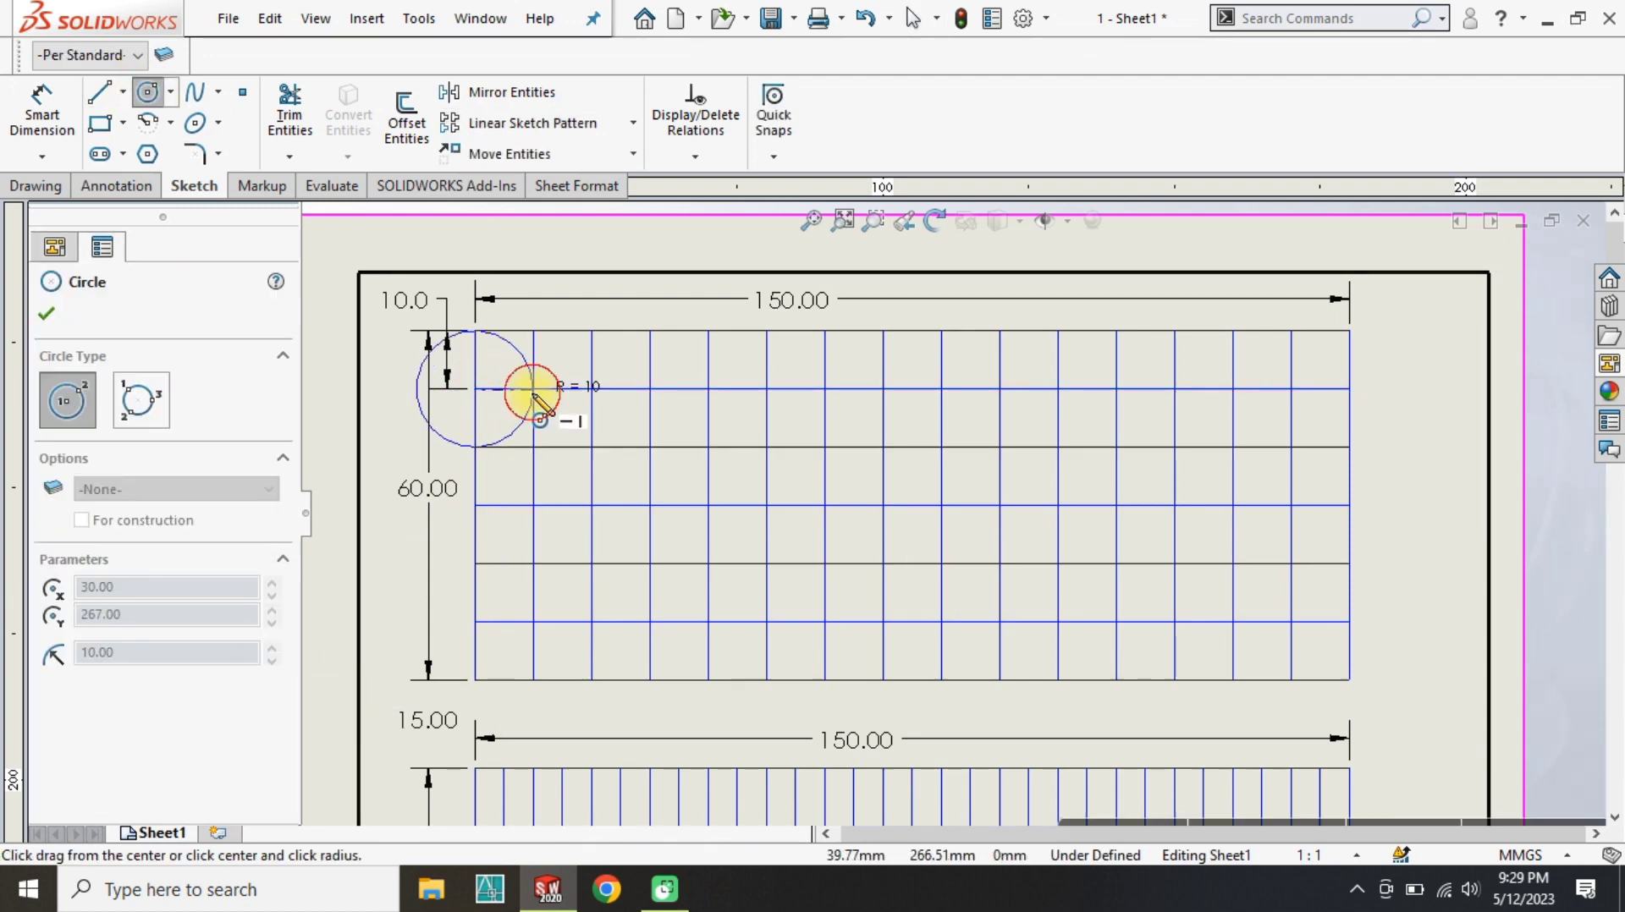
pyautogui.click(532, 388)
pyautogui.press('Escape')
# Copy the circle from its centre to five grid intersections in the upper part of the top rectangle's first two columns, overlapping into petals.
pyautogui.click(633, 153)
pyautogui.click(516, 214)
pyautogui.click(513, 351)
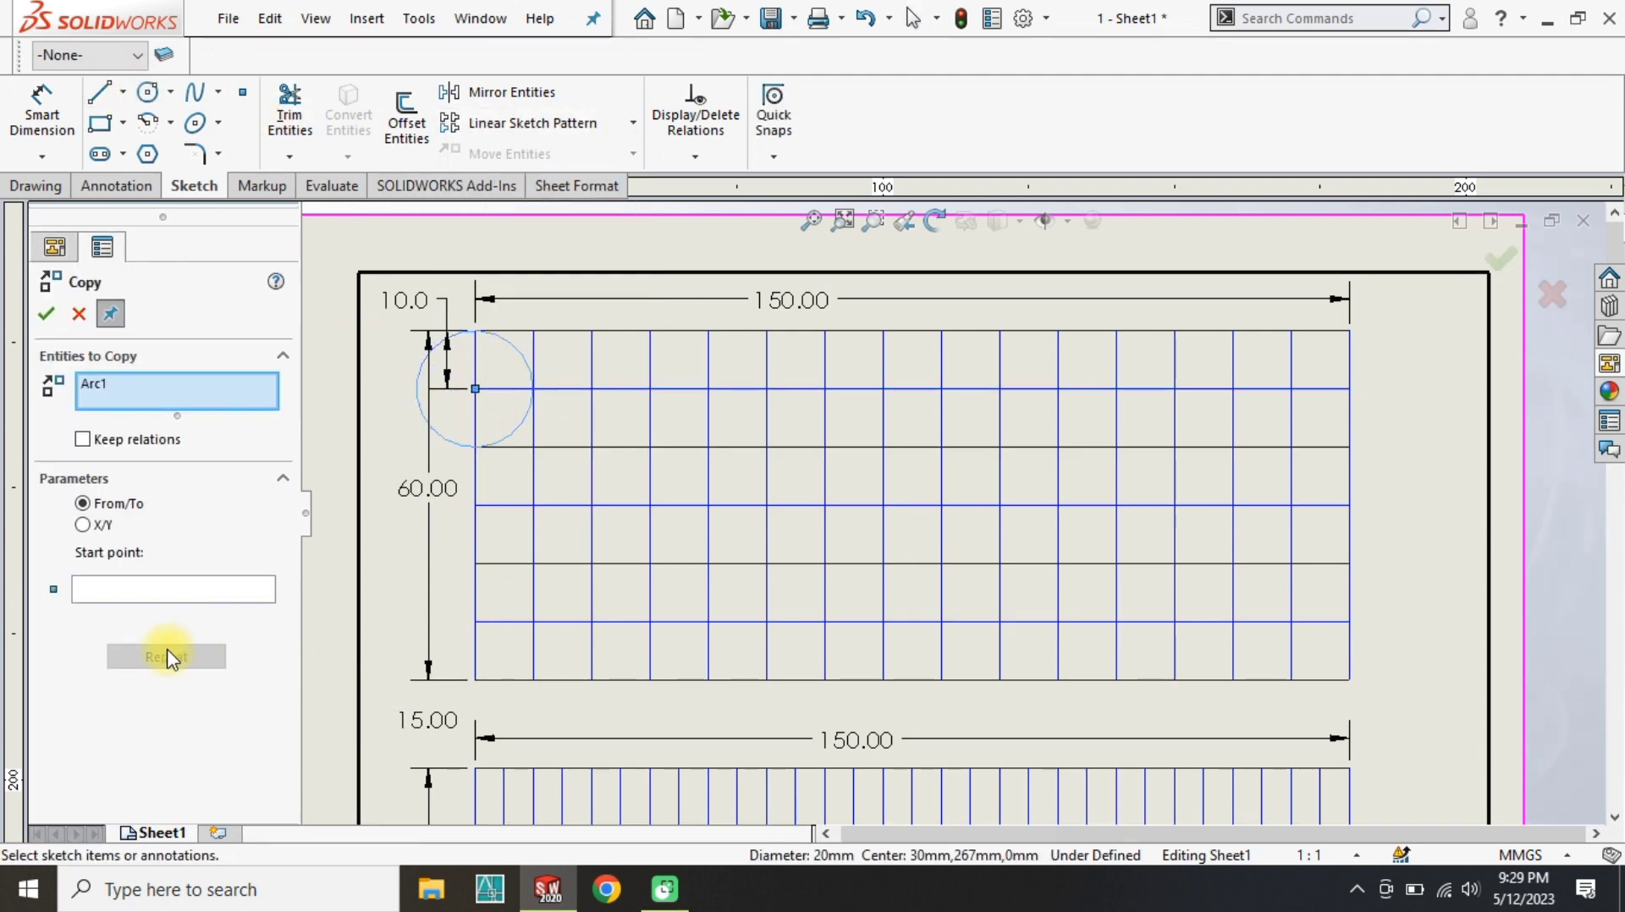
pyautogui.click(474, 389)
pyautogui.click(475, 503)
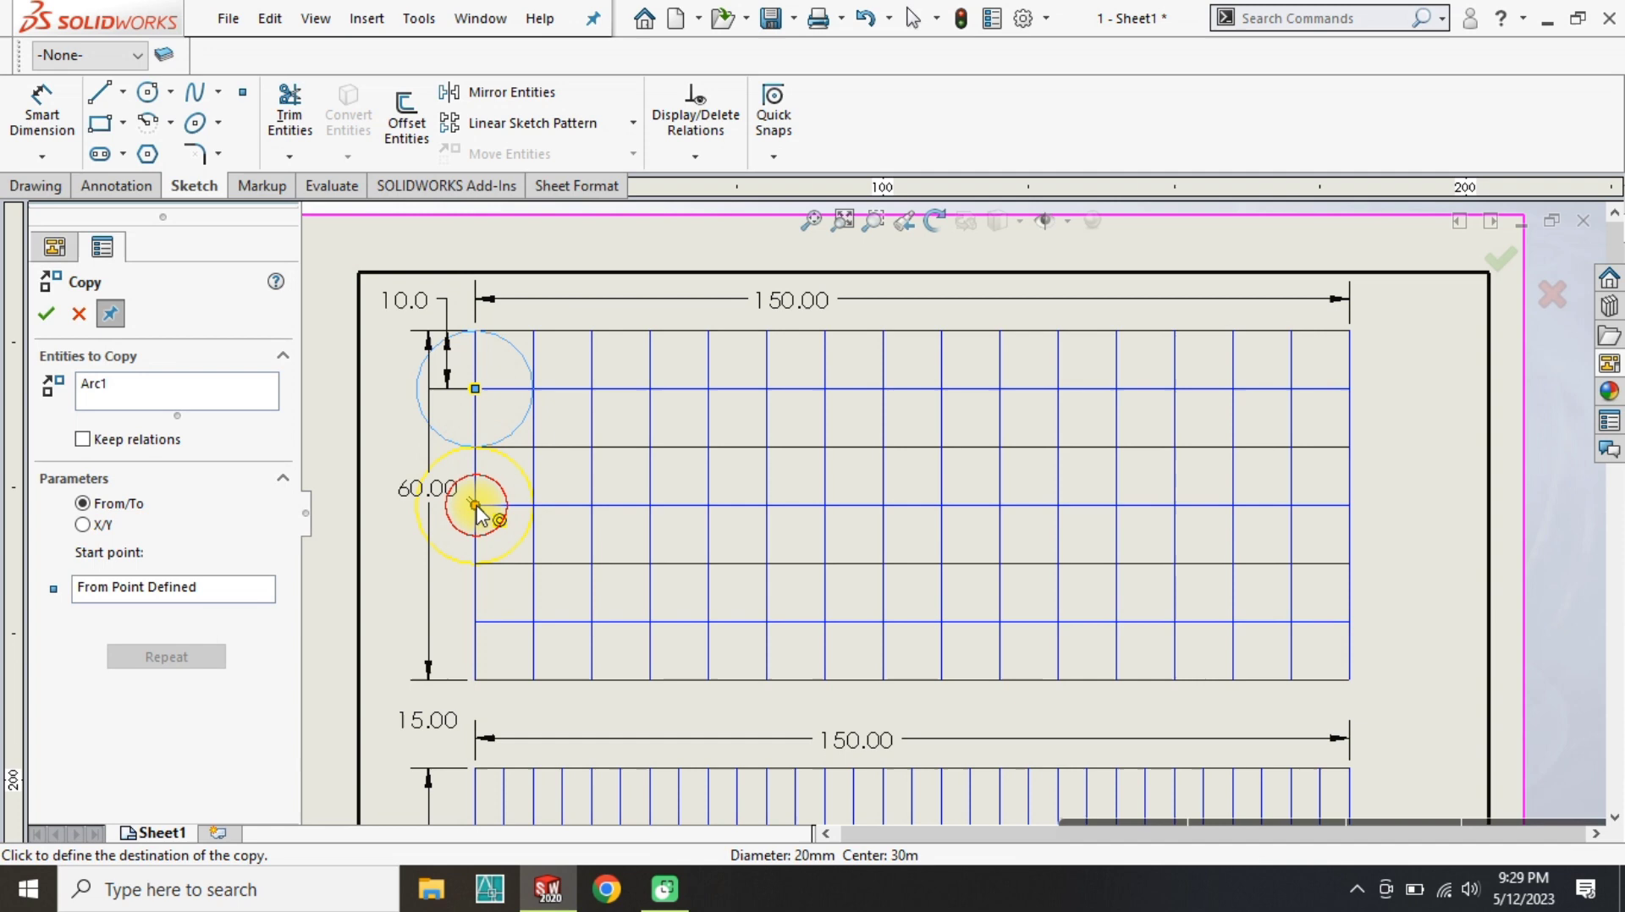
pyautogui.click(590, 505)
pyautogui.click(590, 388)
pyautogui.click(534, 447)
pyautogui.click(533, 564)
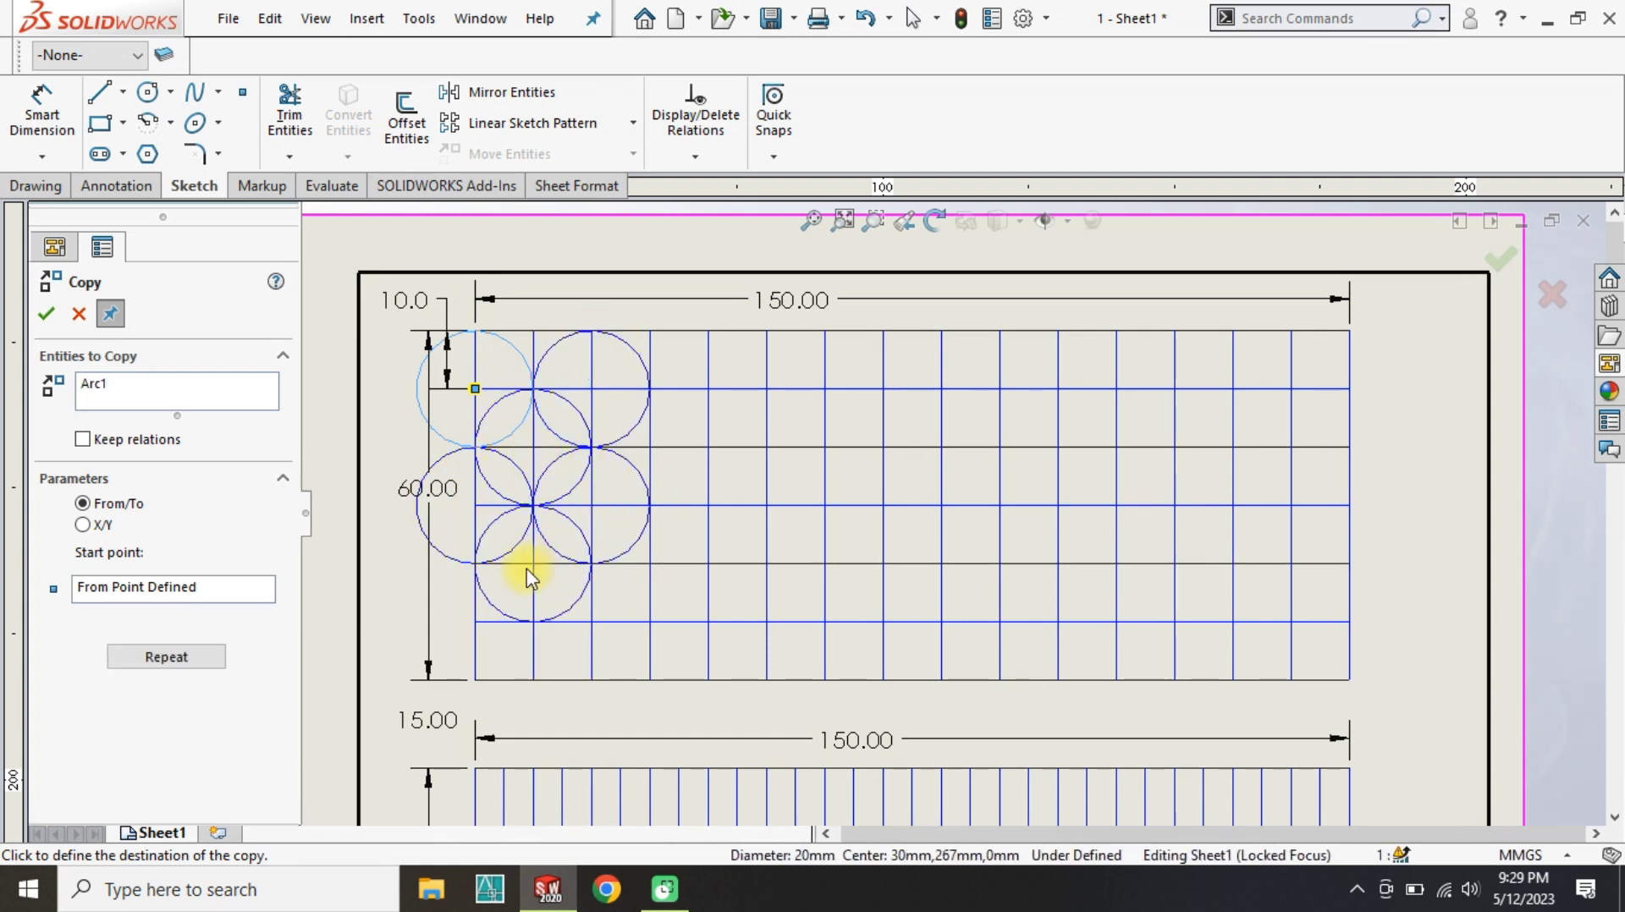
# Place four more circle copies: two on the lowest inner horizontal line and one each on the rectangle's bottom and top edges.
pyautogui.click(475, 622)
pyautogui.click(590, 622)
pyautogui.click(533, 681)
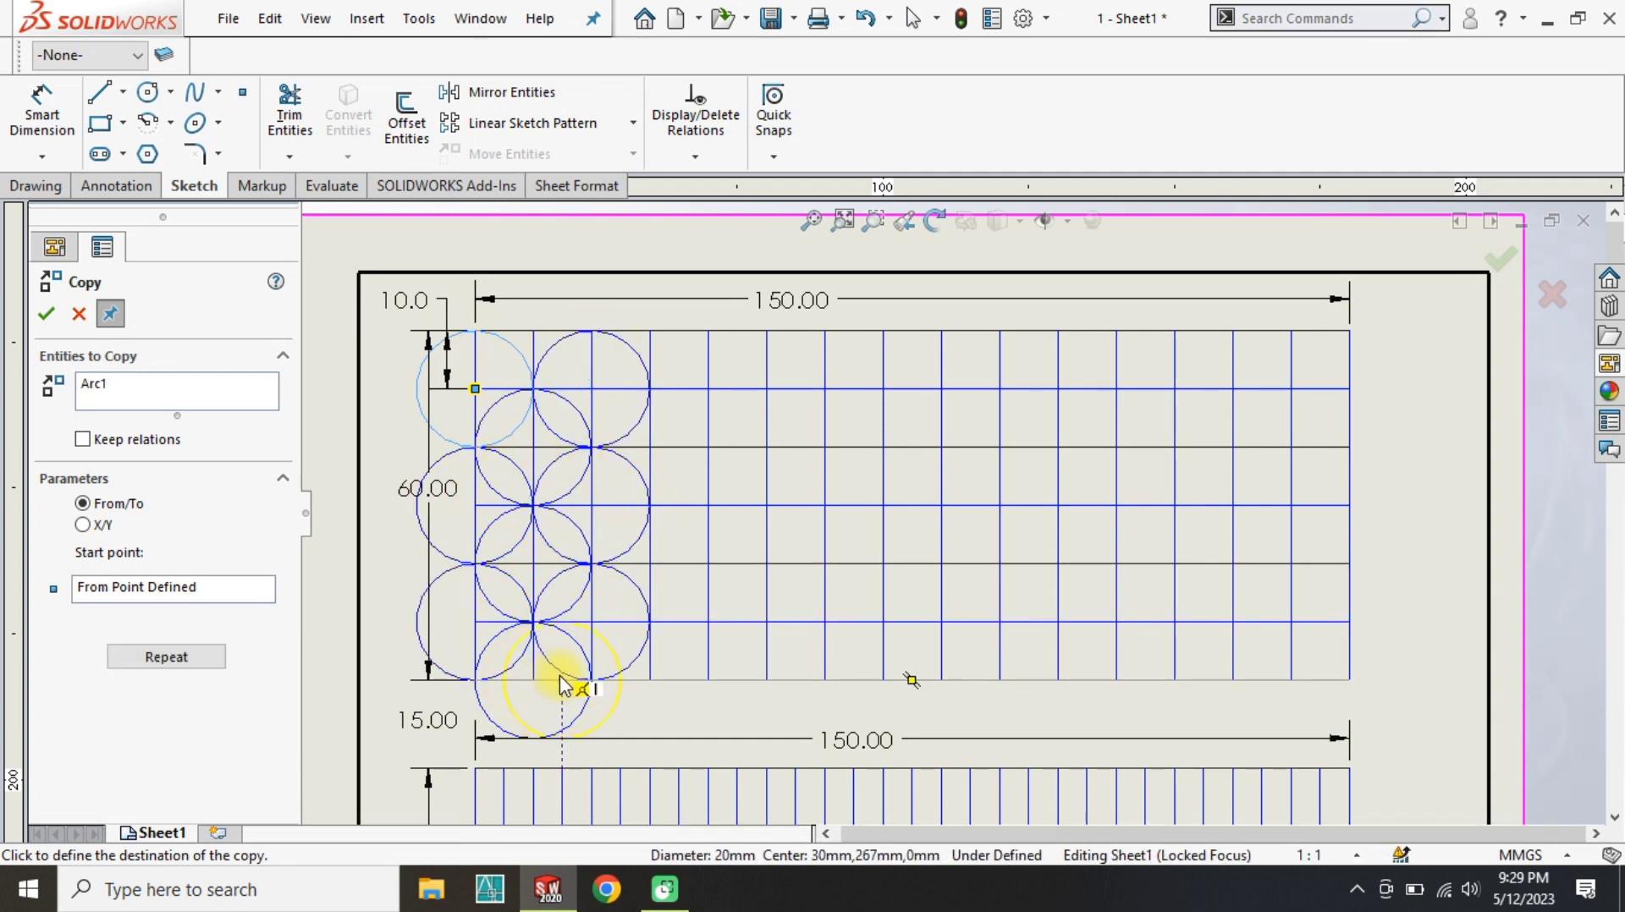
pyautogui.click(533, 330)
pyautogui.press('Escape')
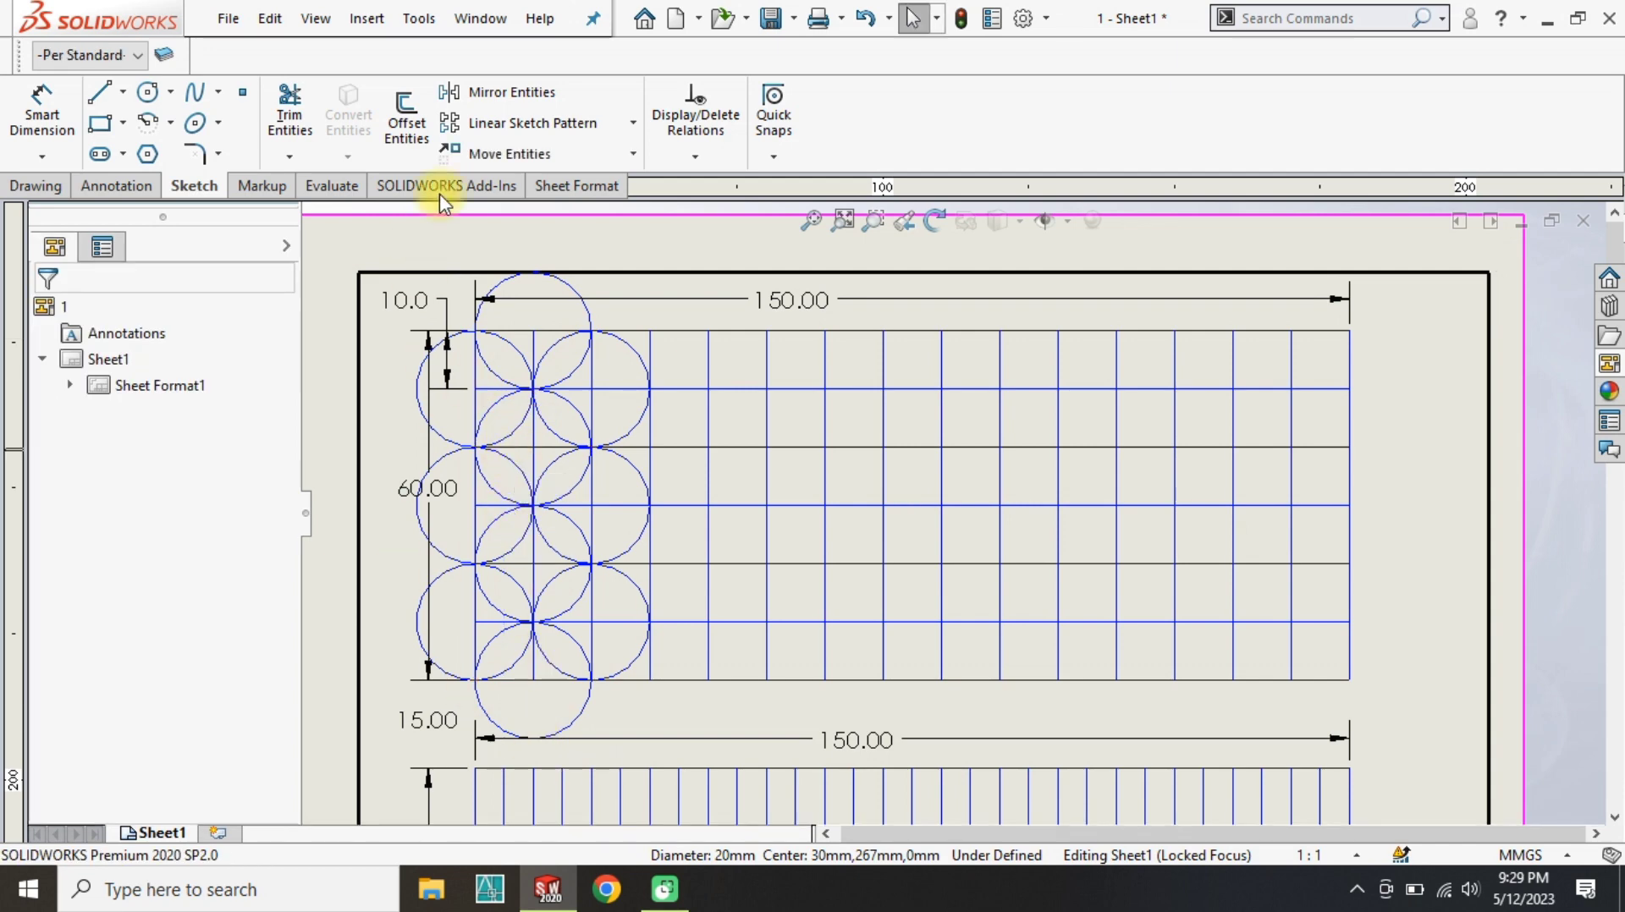
# Trim away the circle portions extending beyond the top rectangle's left, top and bottom edges.
pyautogui.click(290, 121)
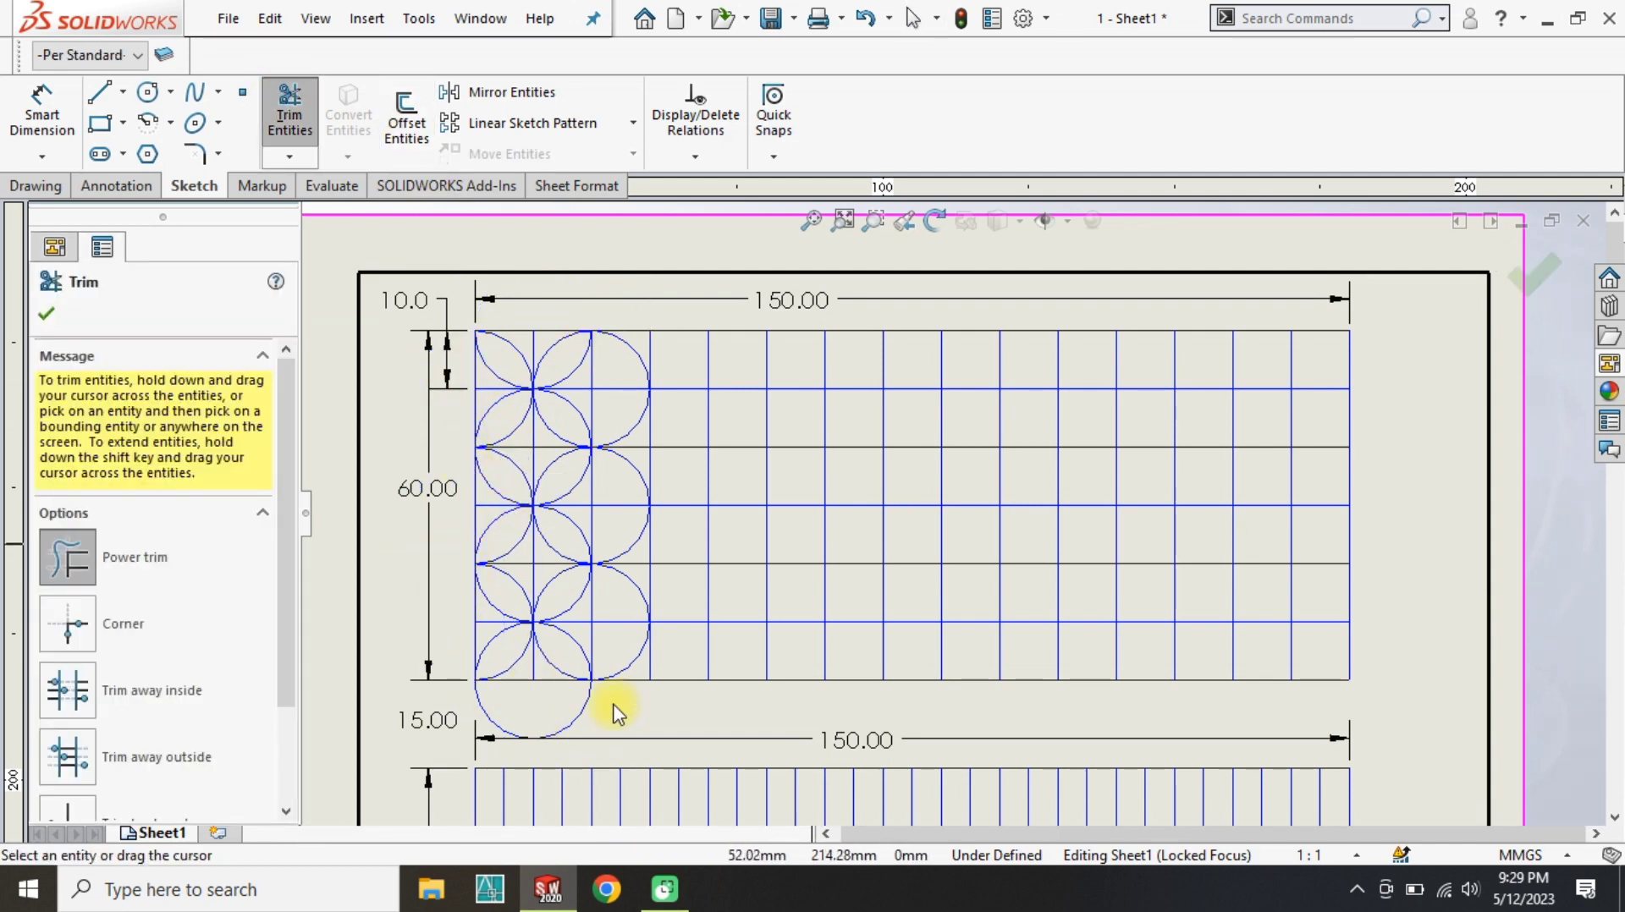
pyautogui.moveTo(613, 705); pyautogui.dragTo(559, 696)
pyautogui.press('Escape')
# Pattern all the circles and arcs horizontally across the top rectangle with 20 mm spacing and 8 instances.
pyautogui.click(624, 132)
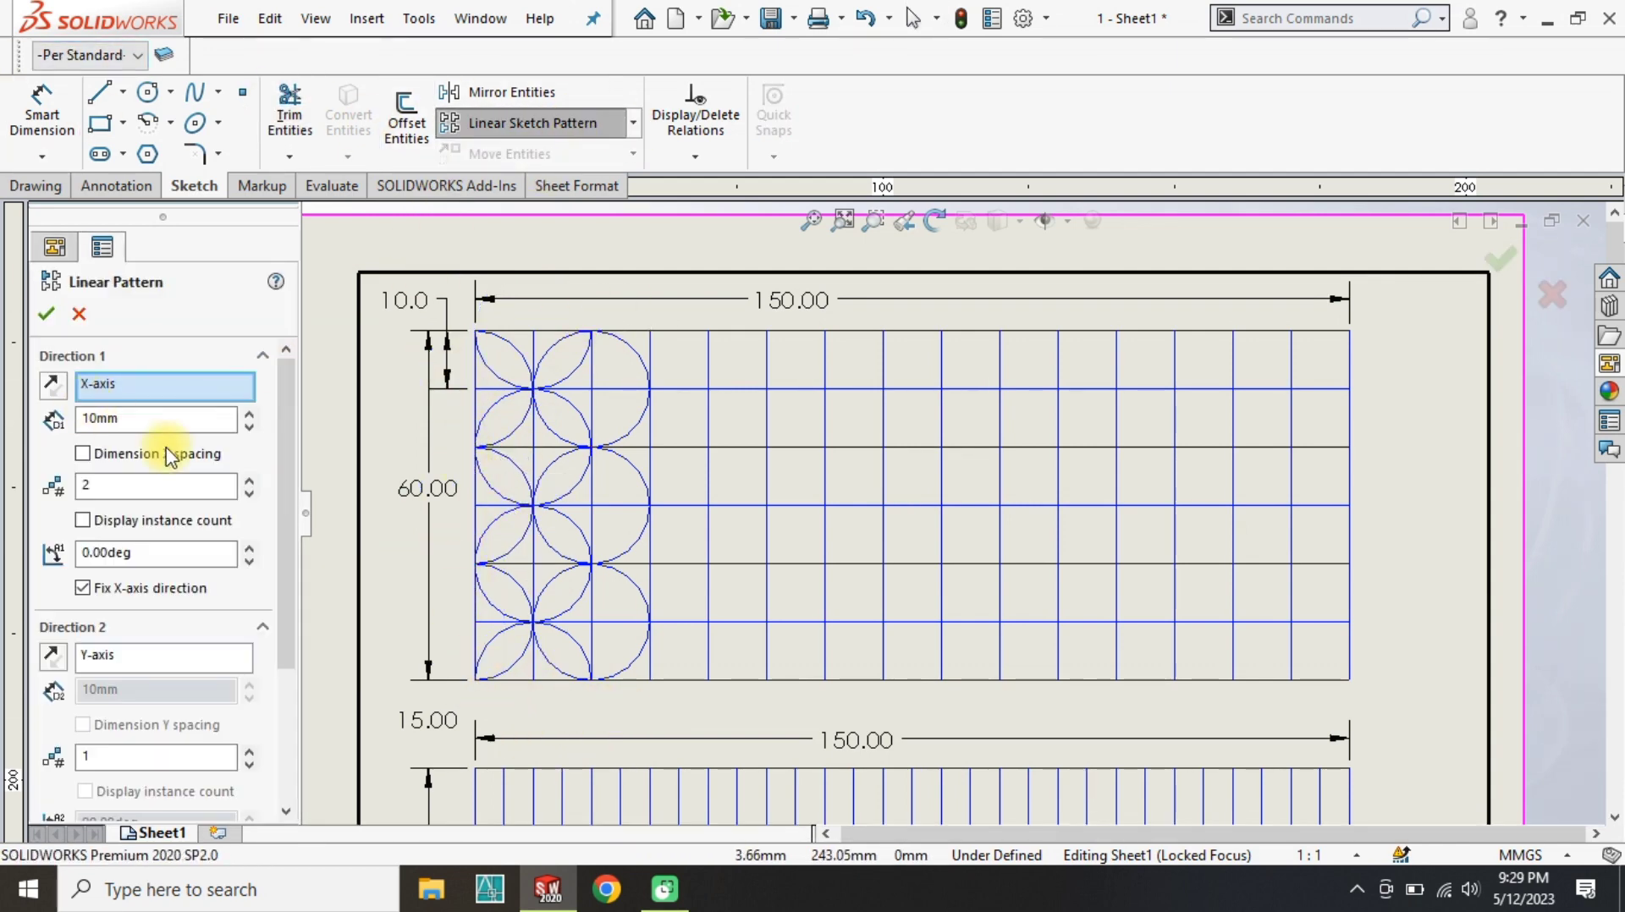
pyautogui.scroll(-1, 584, 427)
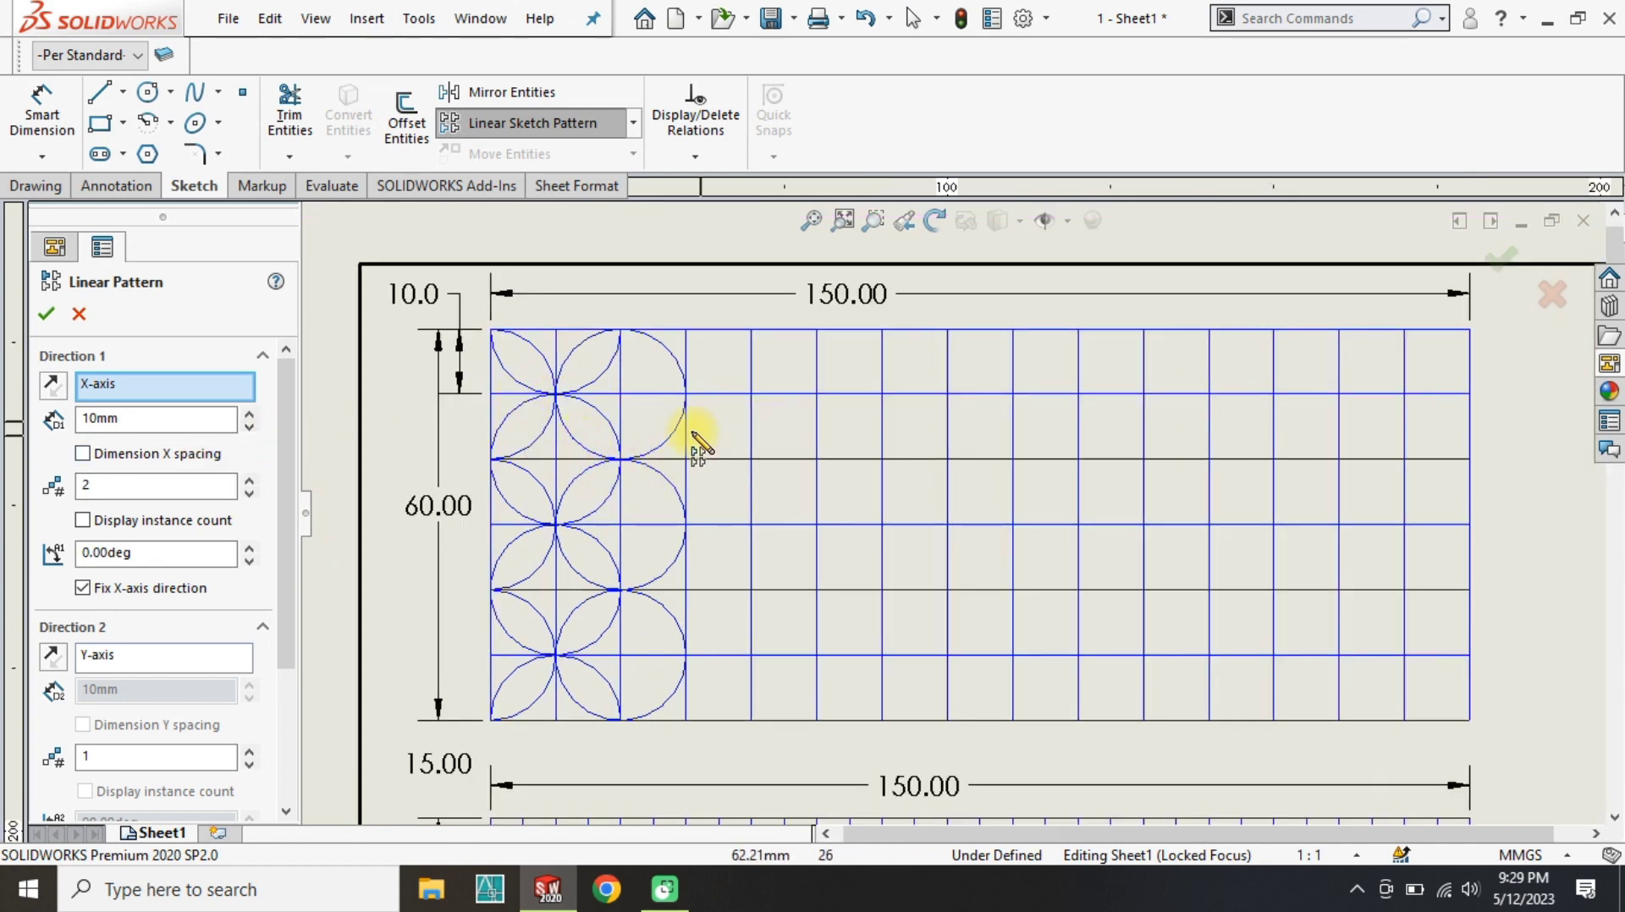
pyautogui.click(580, 446)
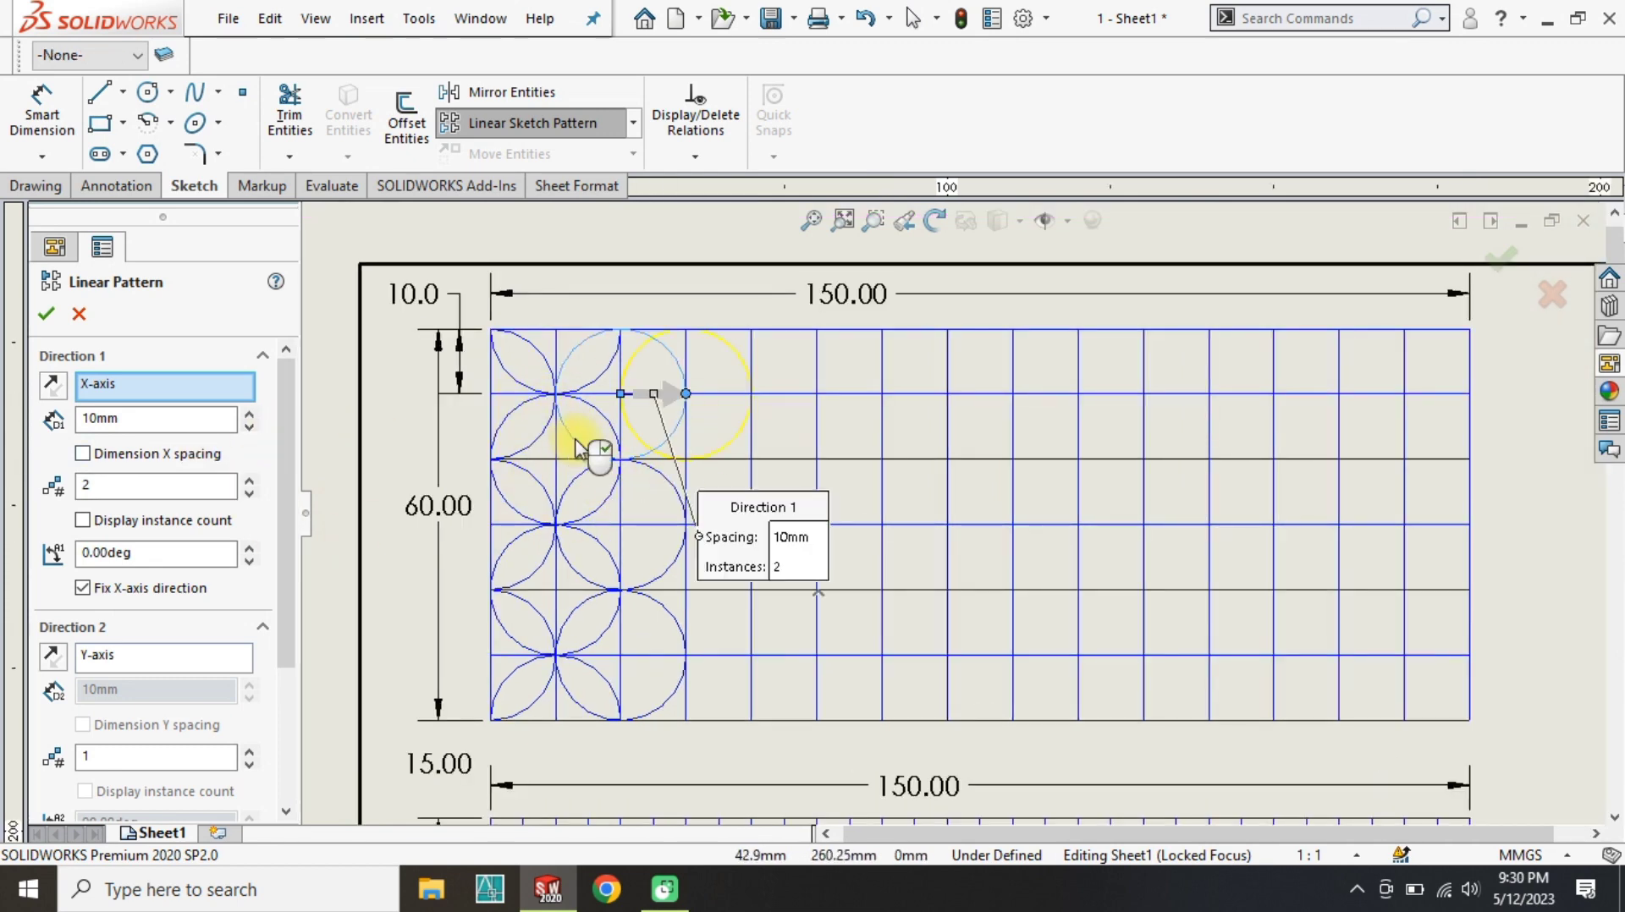
pyautogui.click(580, 483)
pyautogui.click(583, 613)
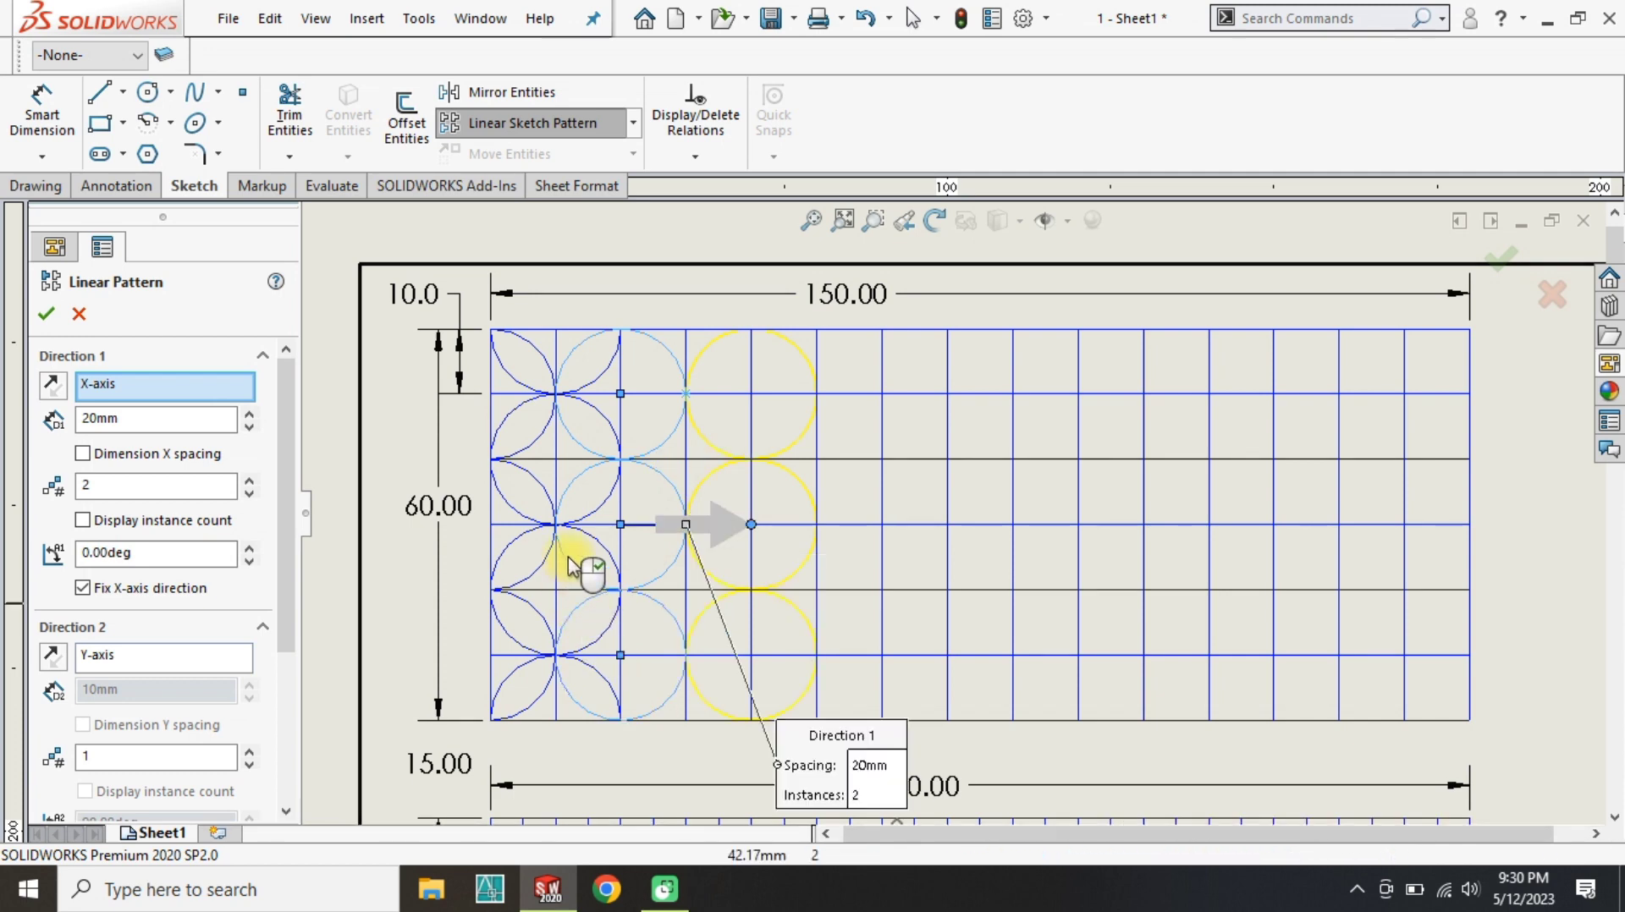
pyautogui.click(581, 550)
pyautogui.click(533, 434)
pyautogui.click(511, 680)
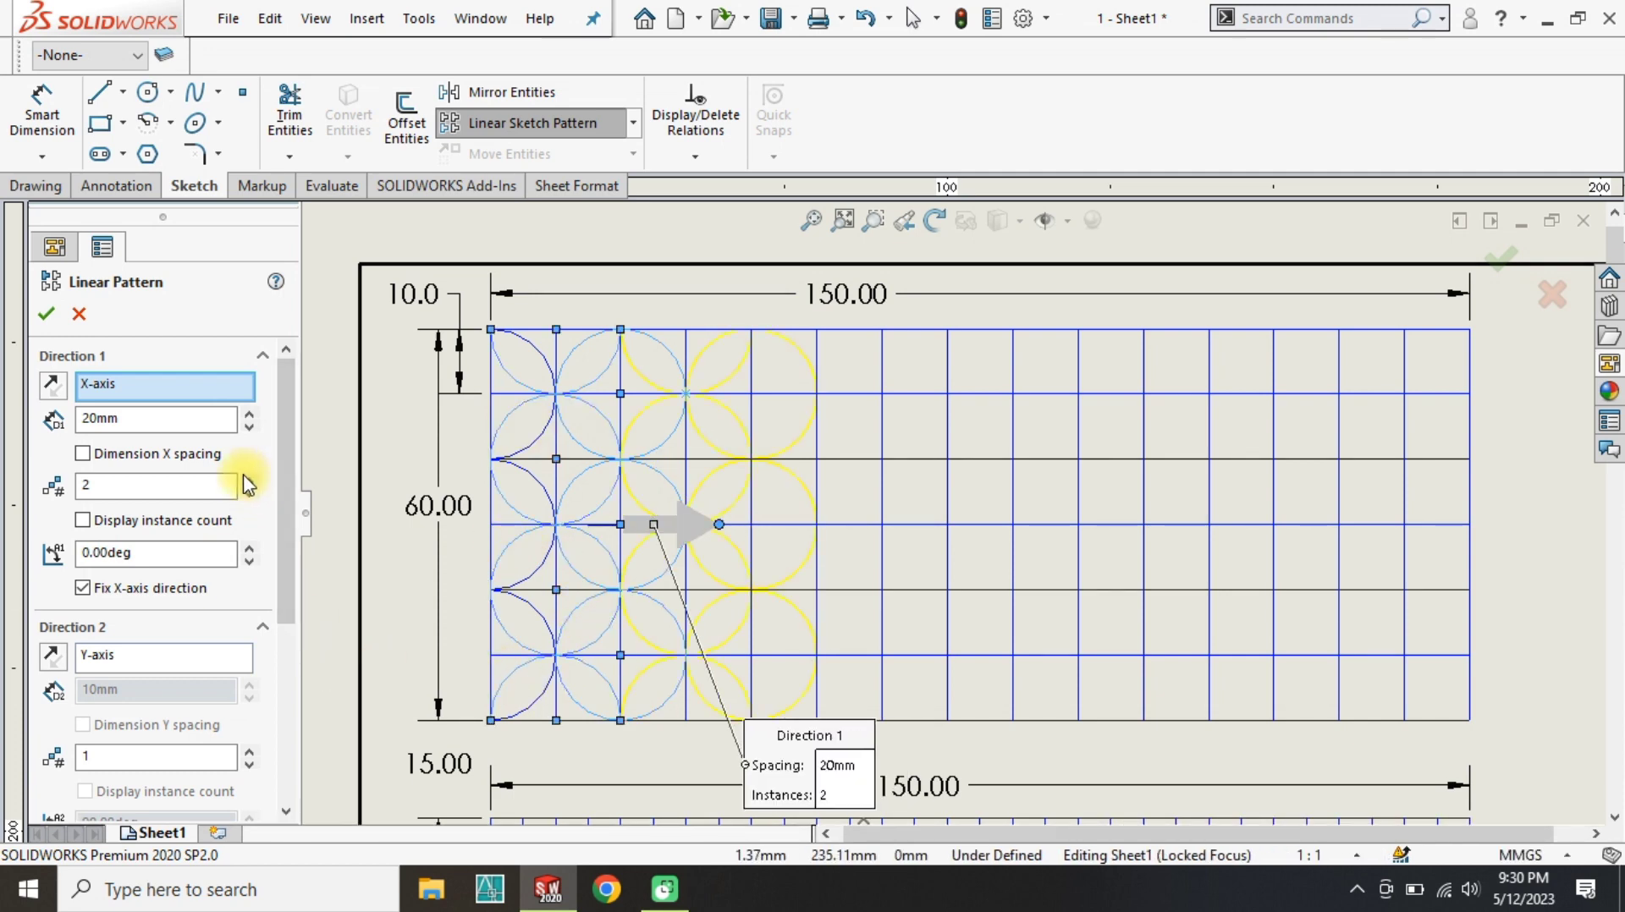
pyautogui.click(48, 314)
# Trim away the patterned arcs extending beyond the top rectangle's right edge.
pyautogui.click(289, 118)
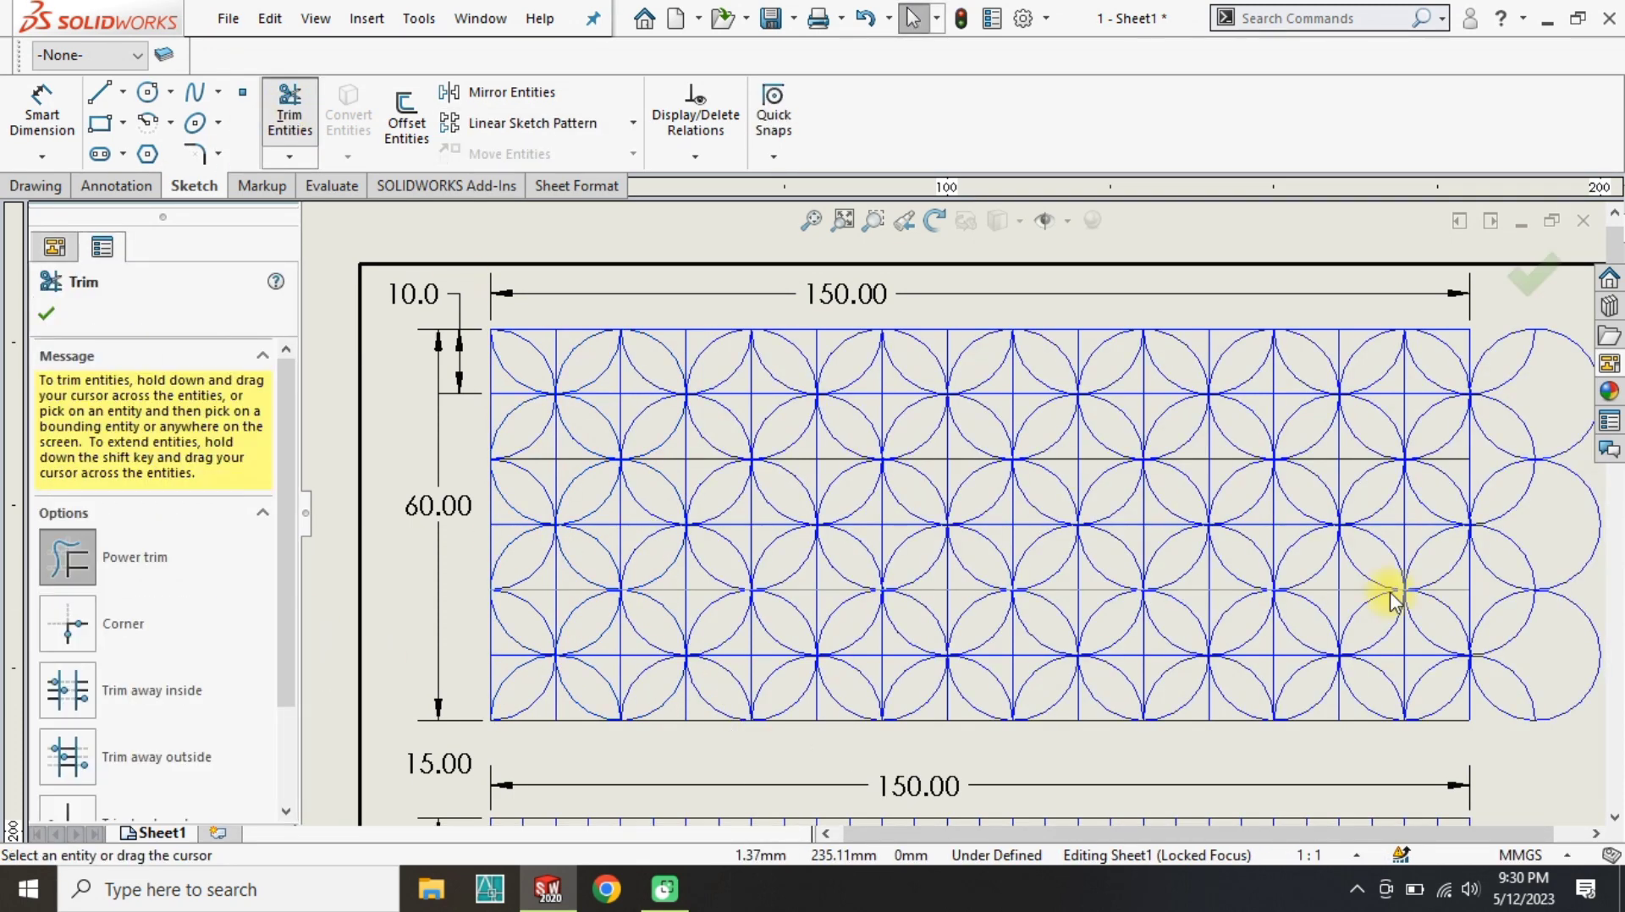
pyautogui.scroll(1, 1391, 597)
pyautogui.moveTo(1397, 645); pyautogui.dragTo(1410, 687)
pyautogui.moveTo(1469, 631); pyautogui.dragTo(1467, 389)
pyautogui.press('Escape')
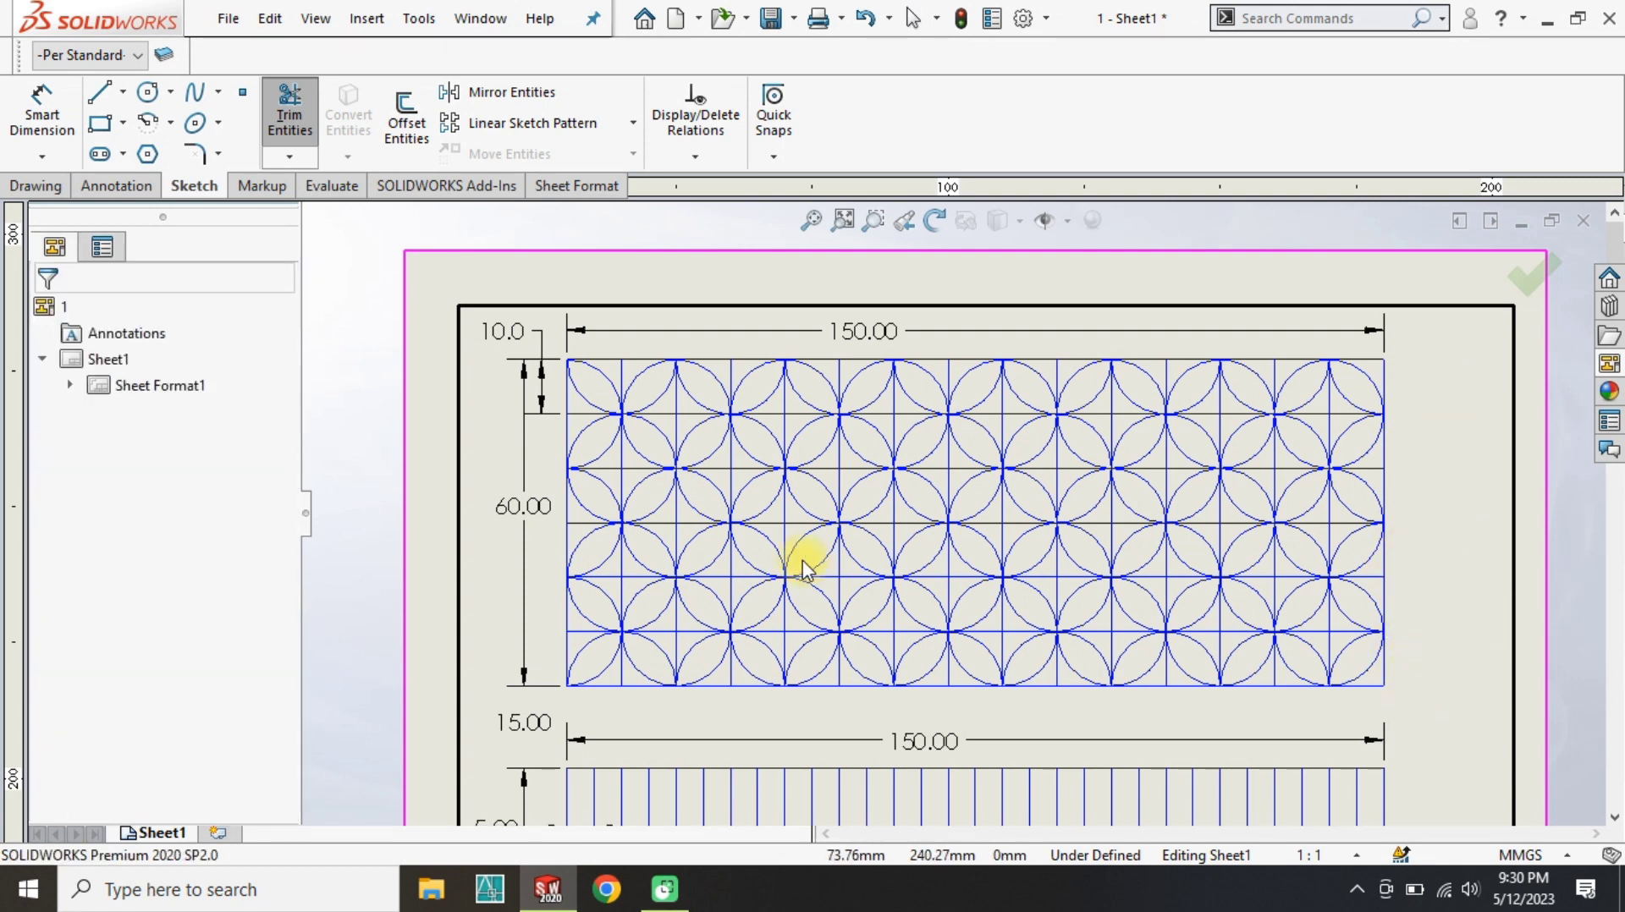
# Delete all the diagonal lines and the central vertical line inside the bottom rectangle.
pyautogui.scroll(-1, 1199, 494)
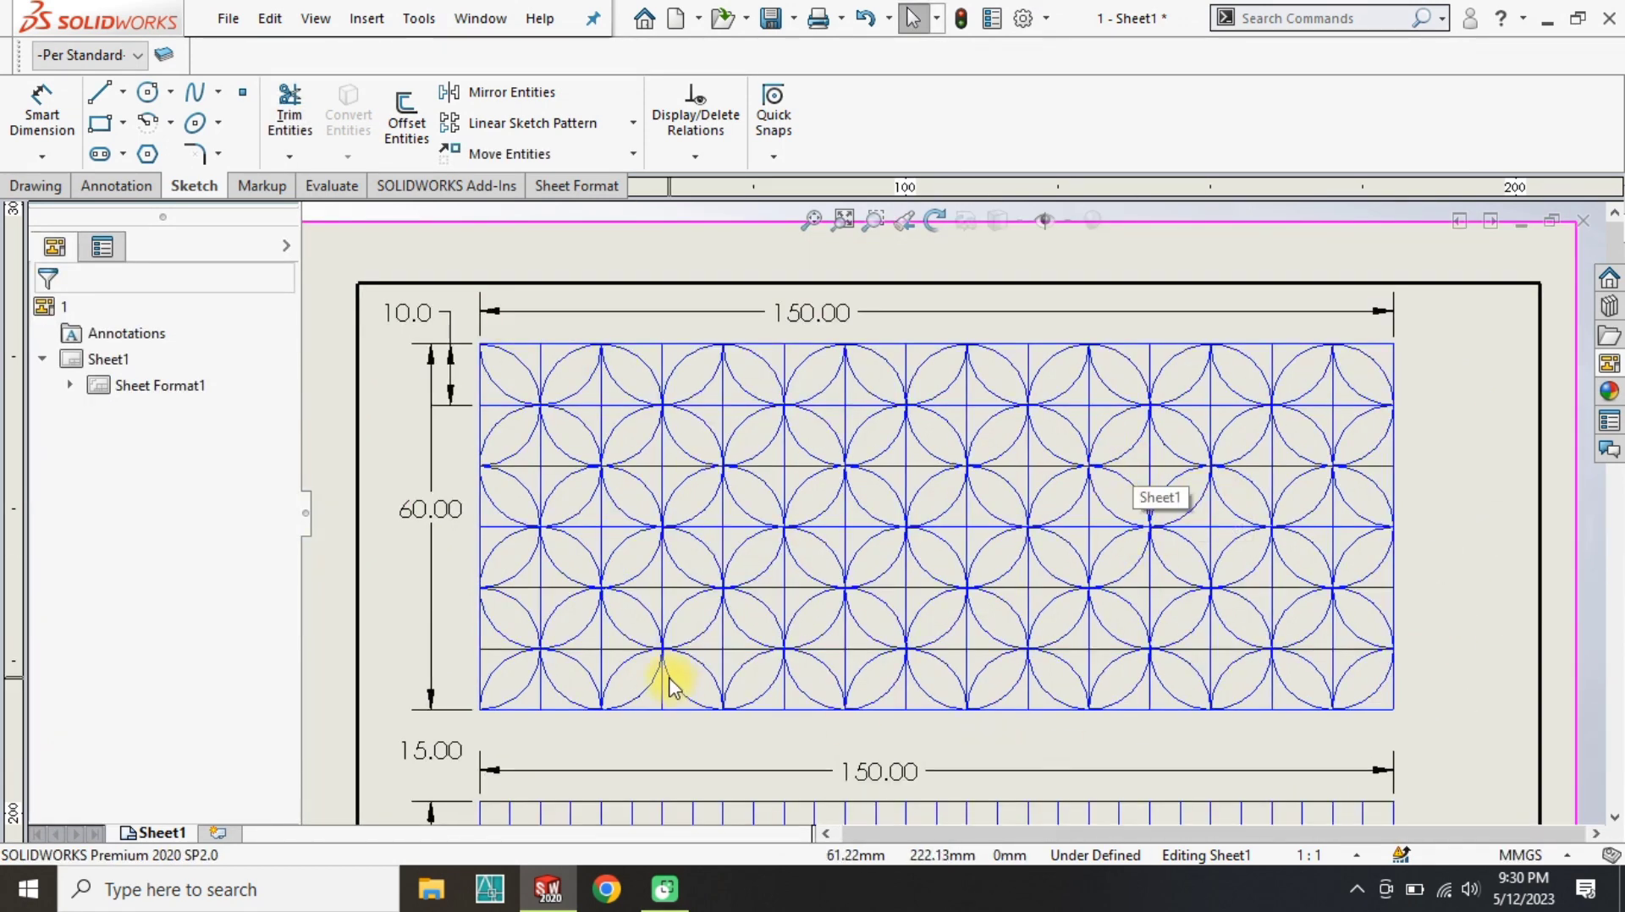
pyautogui.click(814, 219)
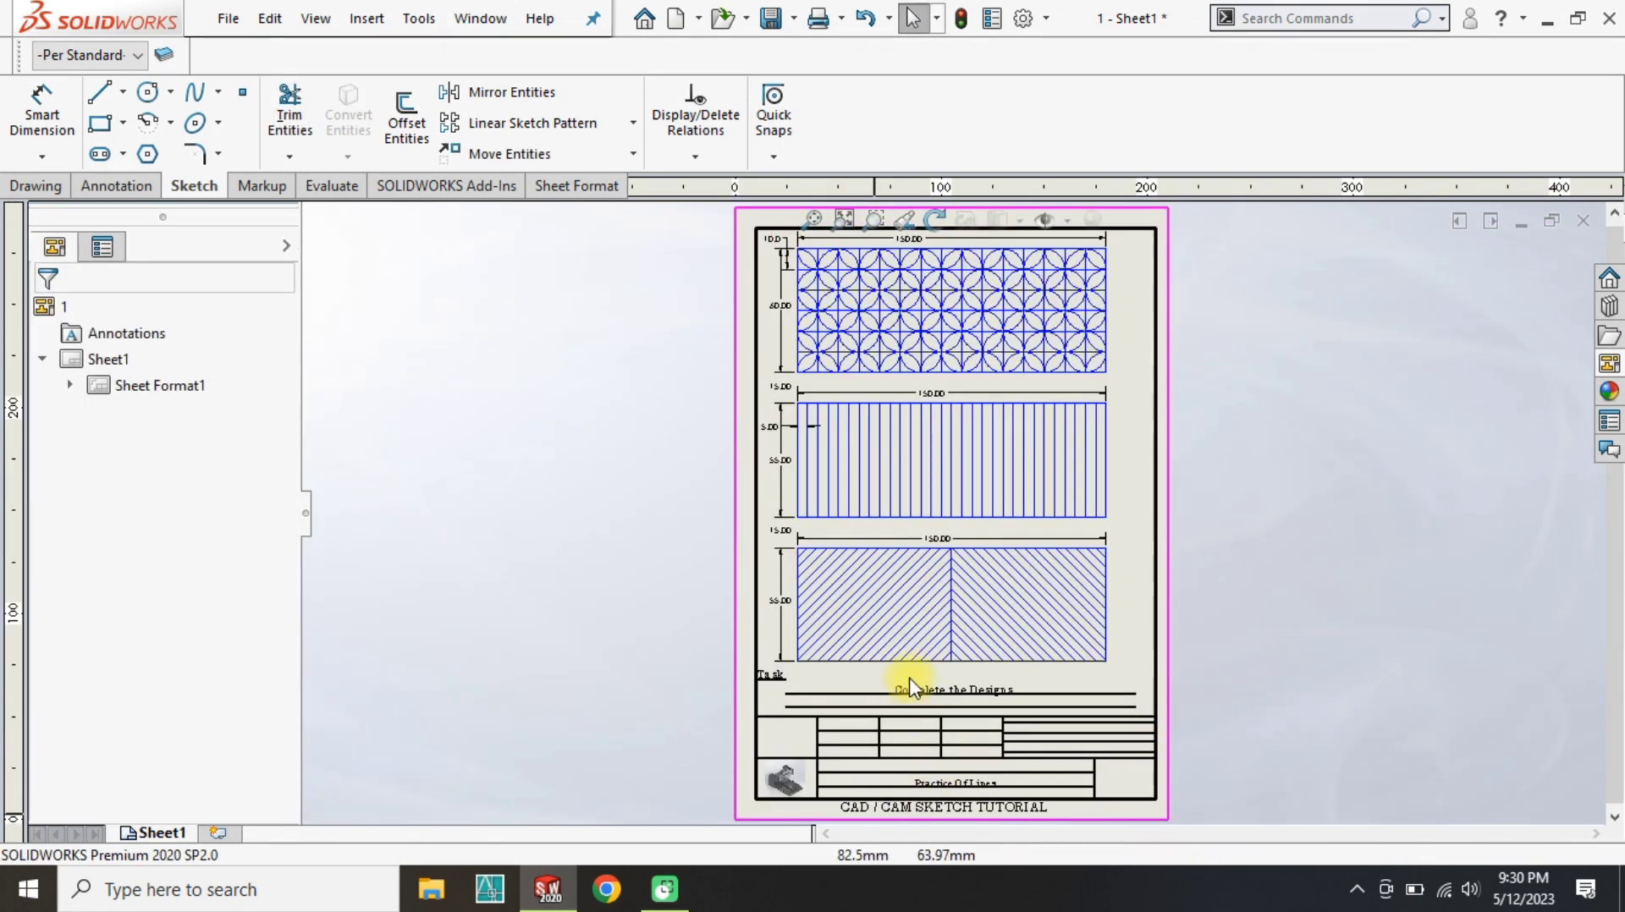
pyautogui.scroll(-4, 952, 572)
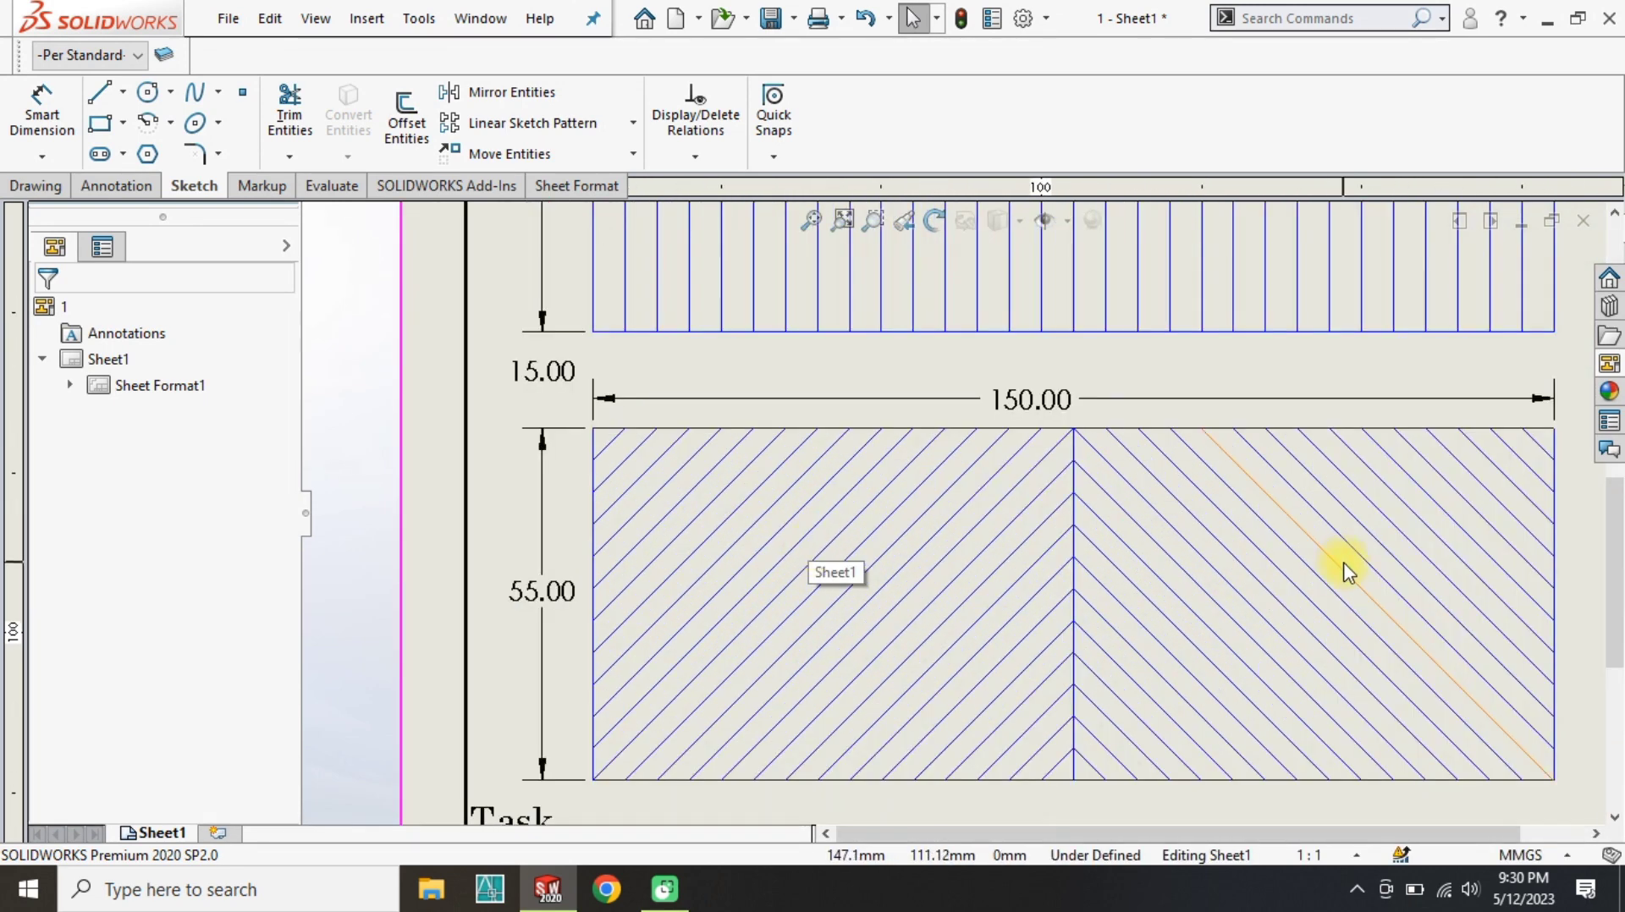
pyautogui.moveTo(1527, 447)
pyautogui.mouseDown()
pyautogui.moveTo(623, 663)
pyautogui.moveTo(627, 780)
pyautogui.mouseUp()
pyautogui.press('Delete')
pyautogui.click(674, 446)
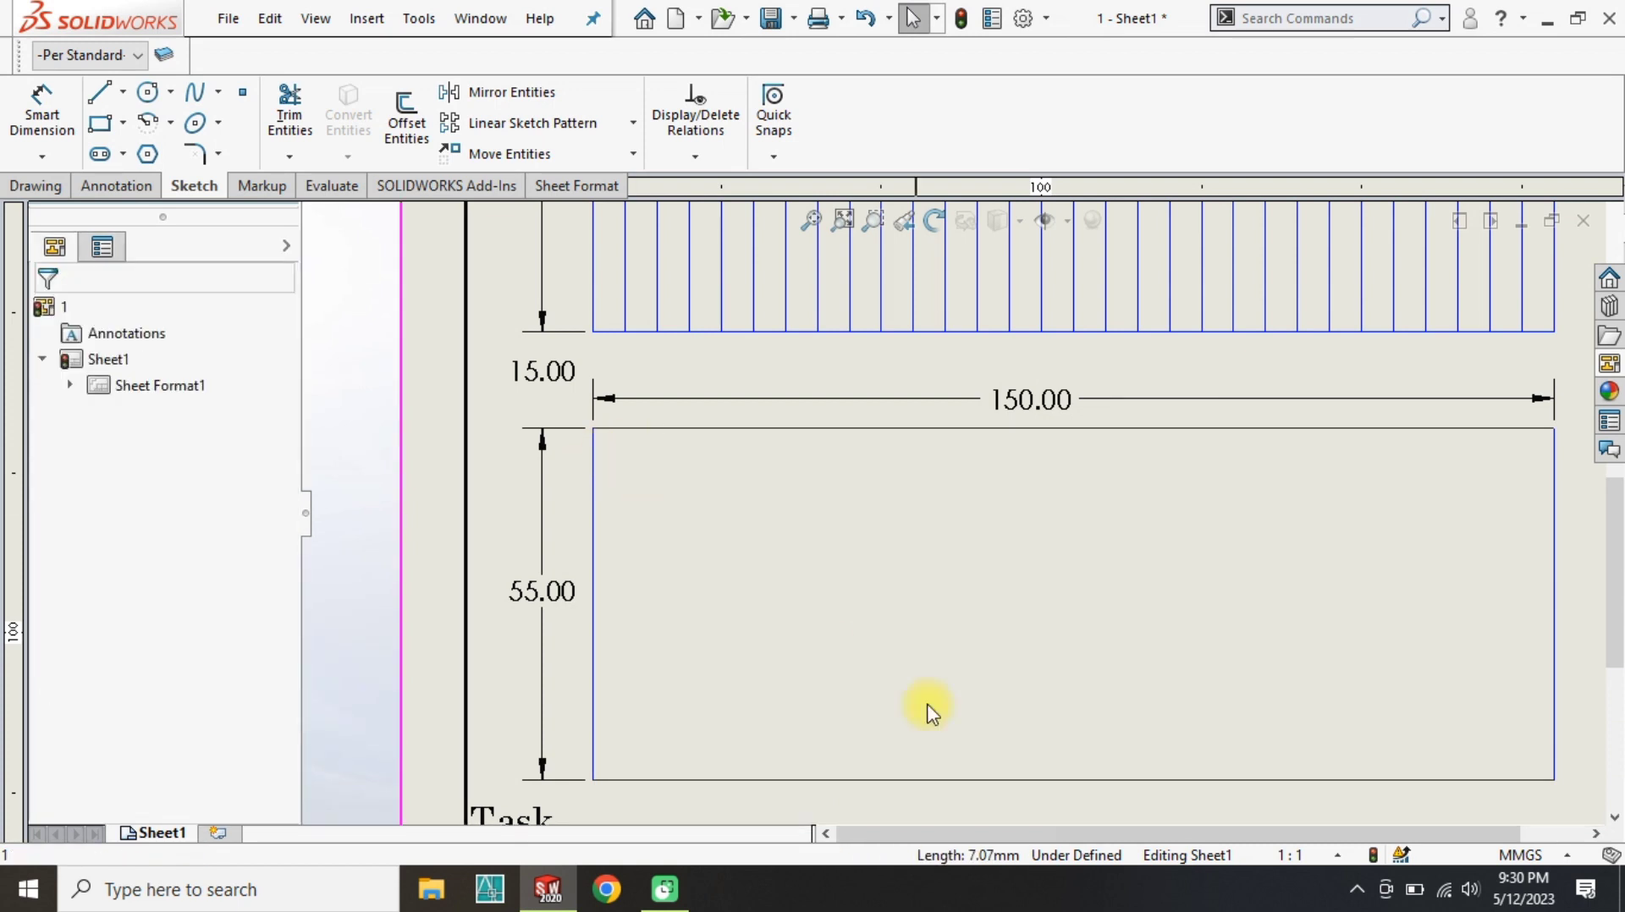
# Set the bottom rectangle's height to 60 mm.
pyautogui.press('l')
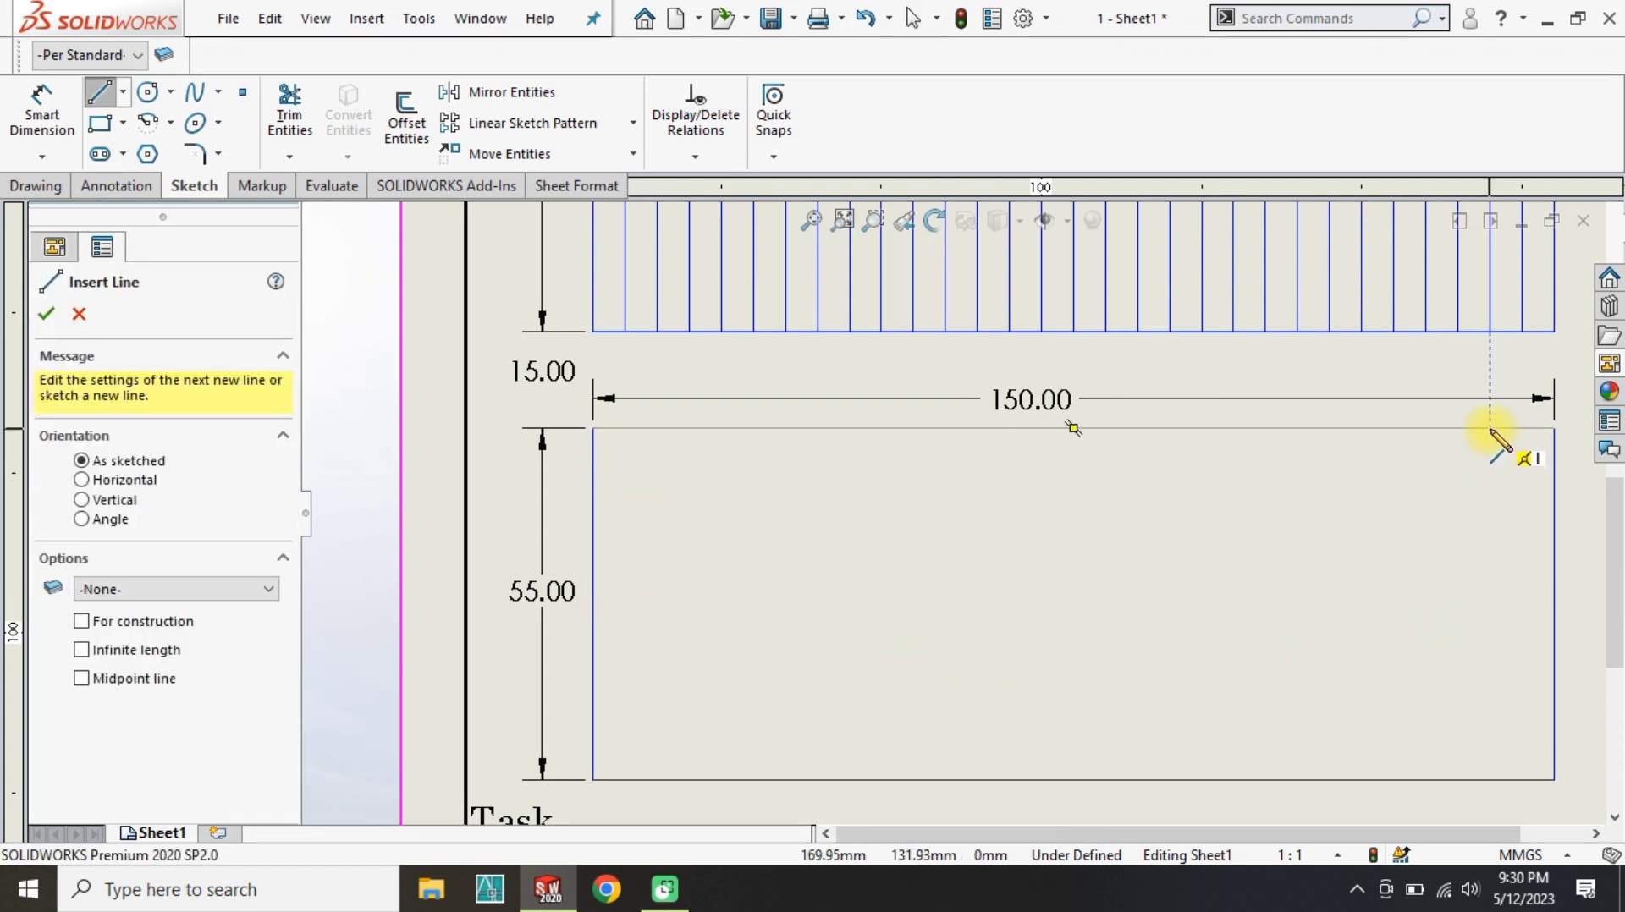
pyautogui.press('Escape')
pyautogui.click(525, 591)
pyautogui.write('60')
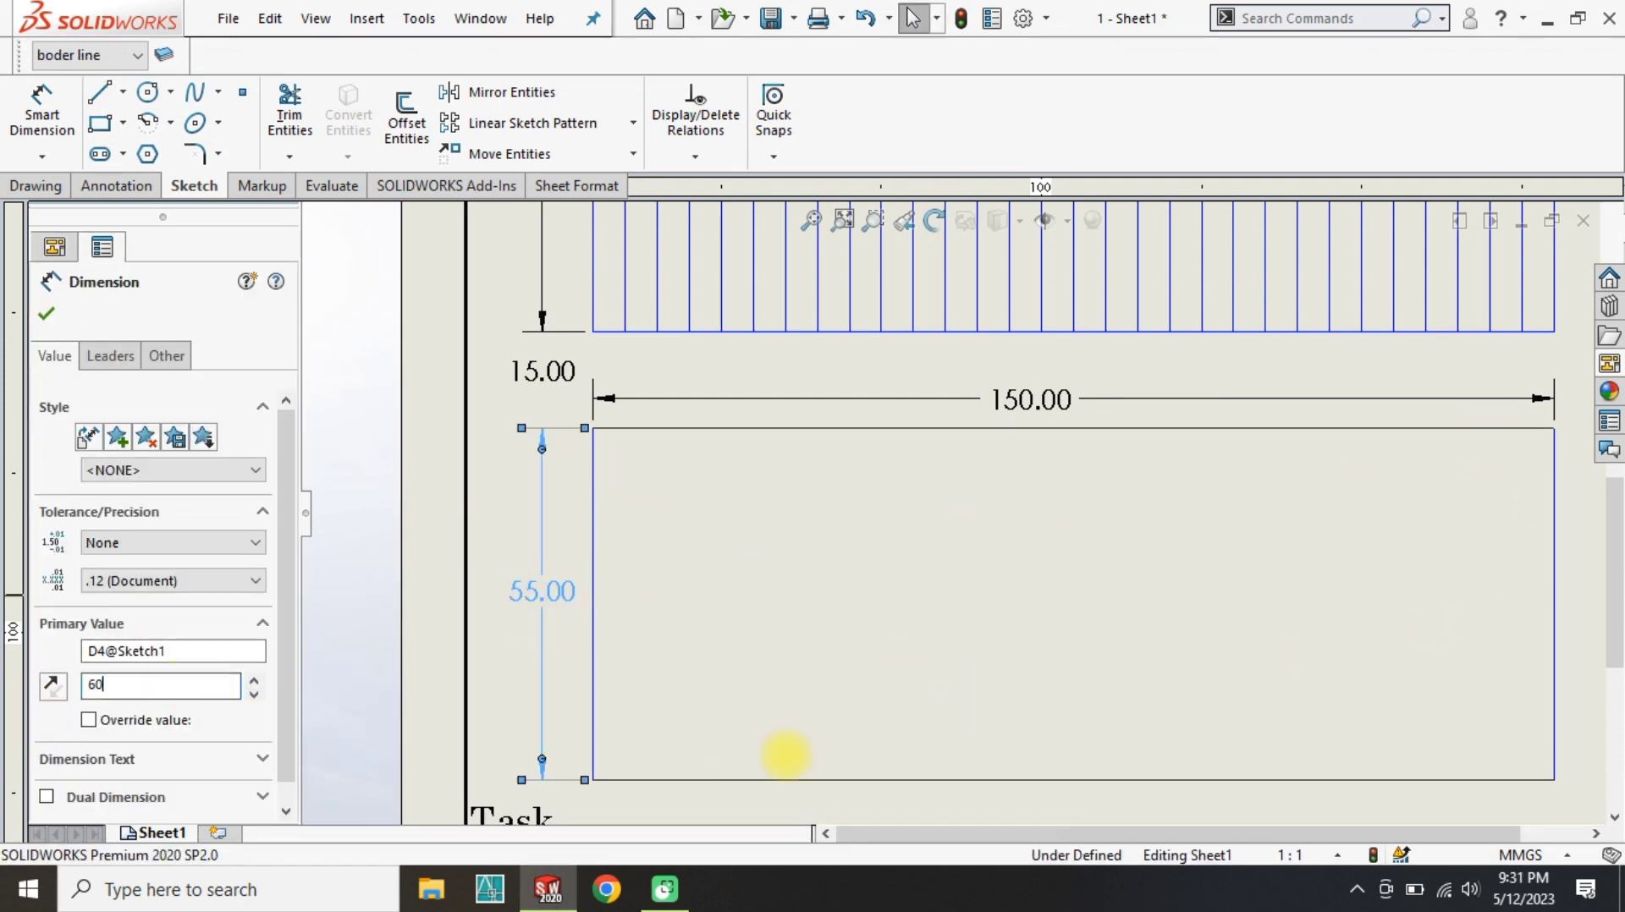
pyautogui.press('Return')
# Draw a full-height vertical line in the bottom rectangle about 10 mm inside its right edge.
pyautogui.press('l')
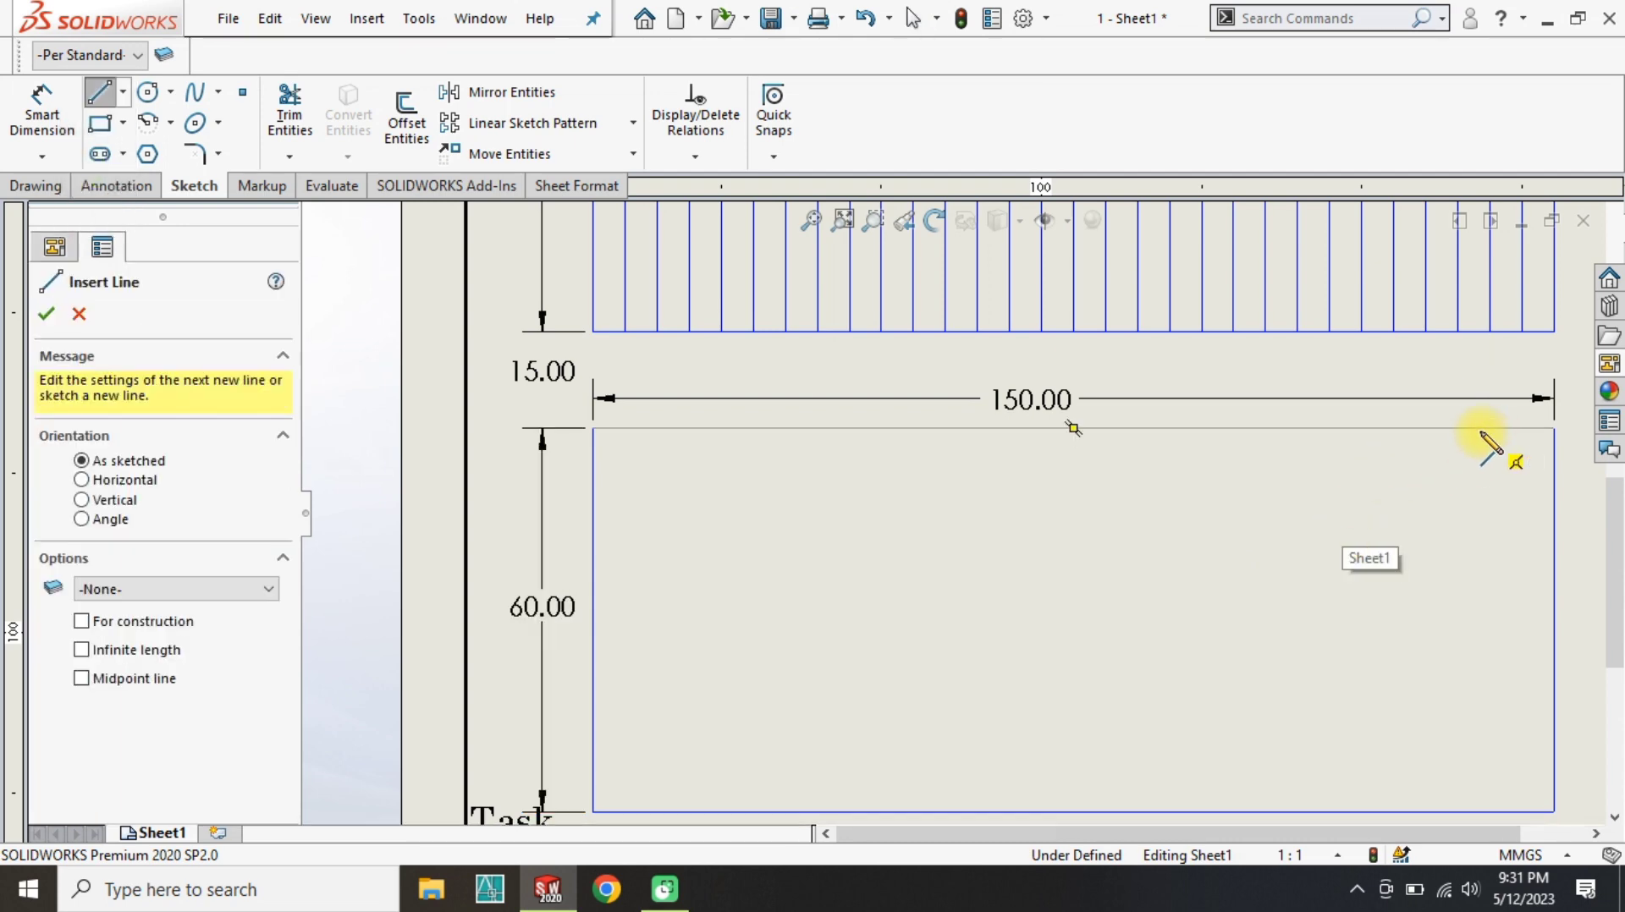
pyautogui.click(1486, 430)
pyautogui.scroll(2, 1422, 760)
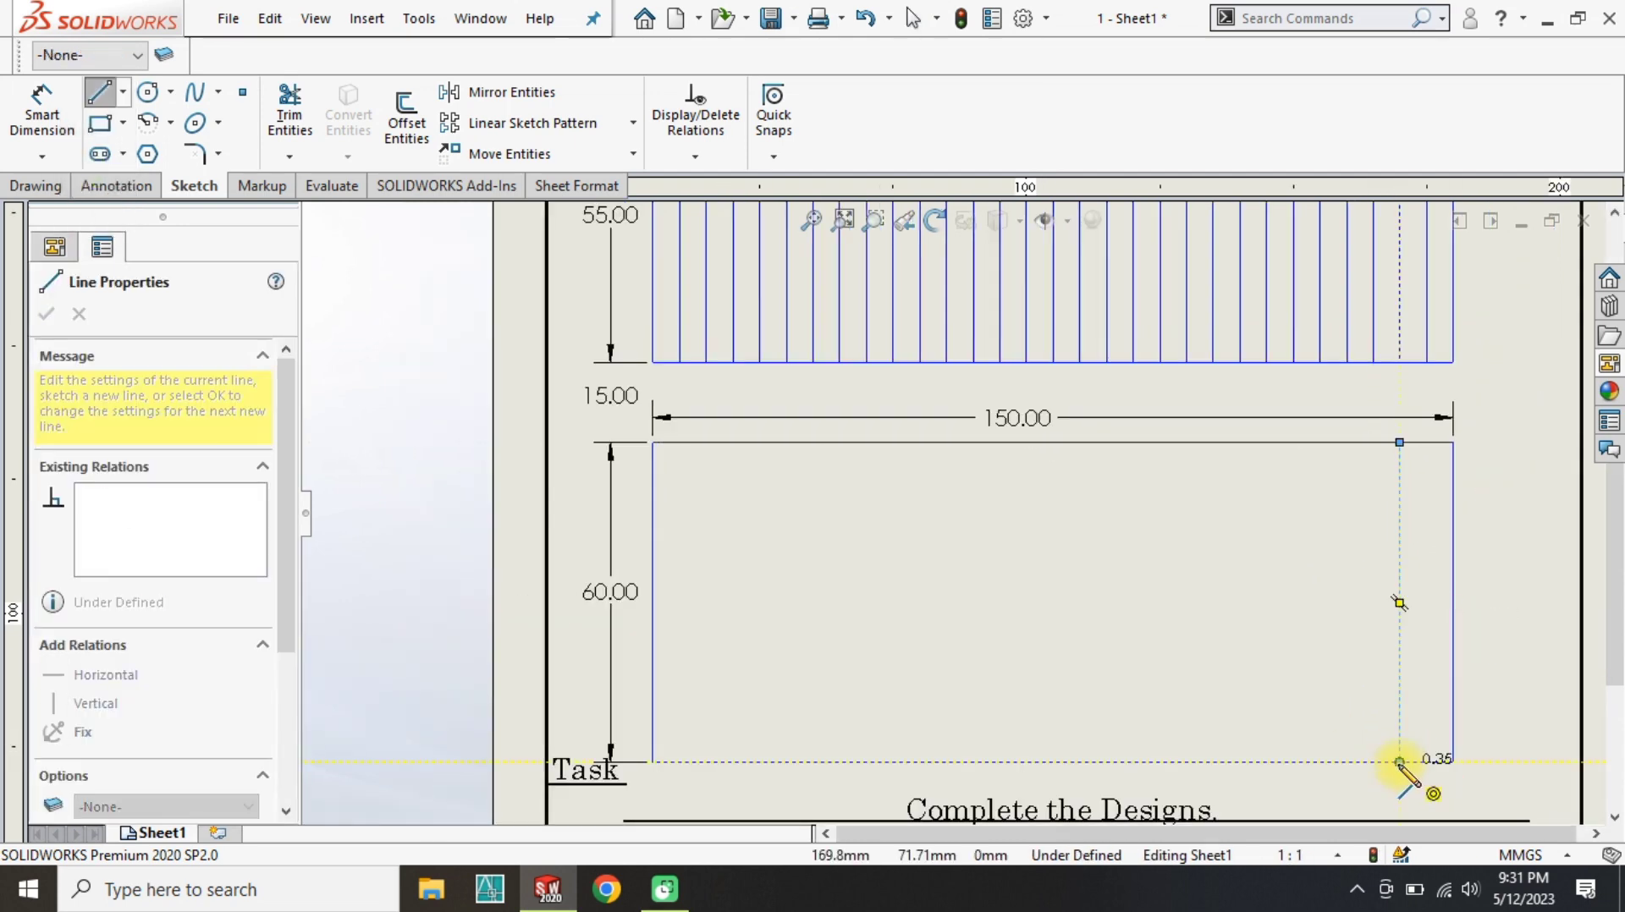
pyautogui.click(1400, 761)
pyautogui.press('Escape')
# Draw a full-width horizontal line across the bottom rectangle just below its top edge.
pyautogui.press('l')
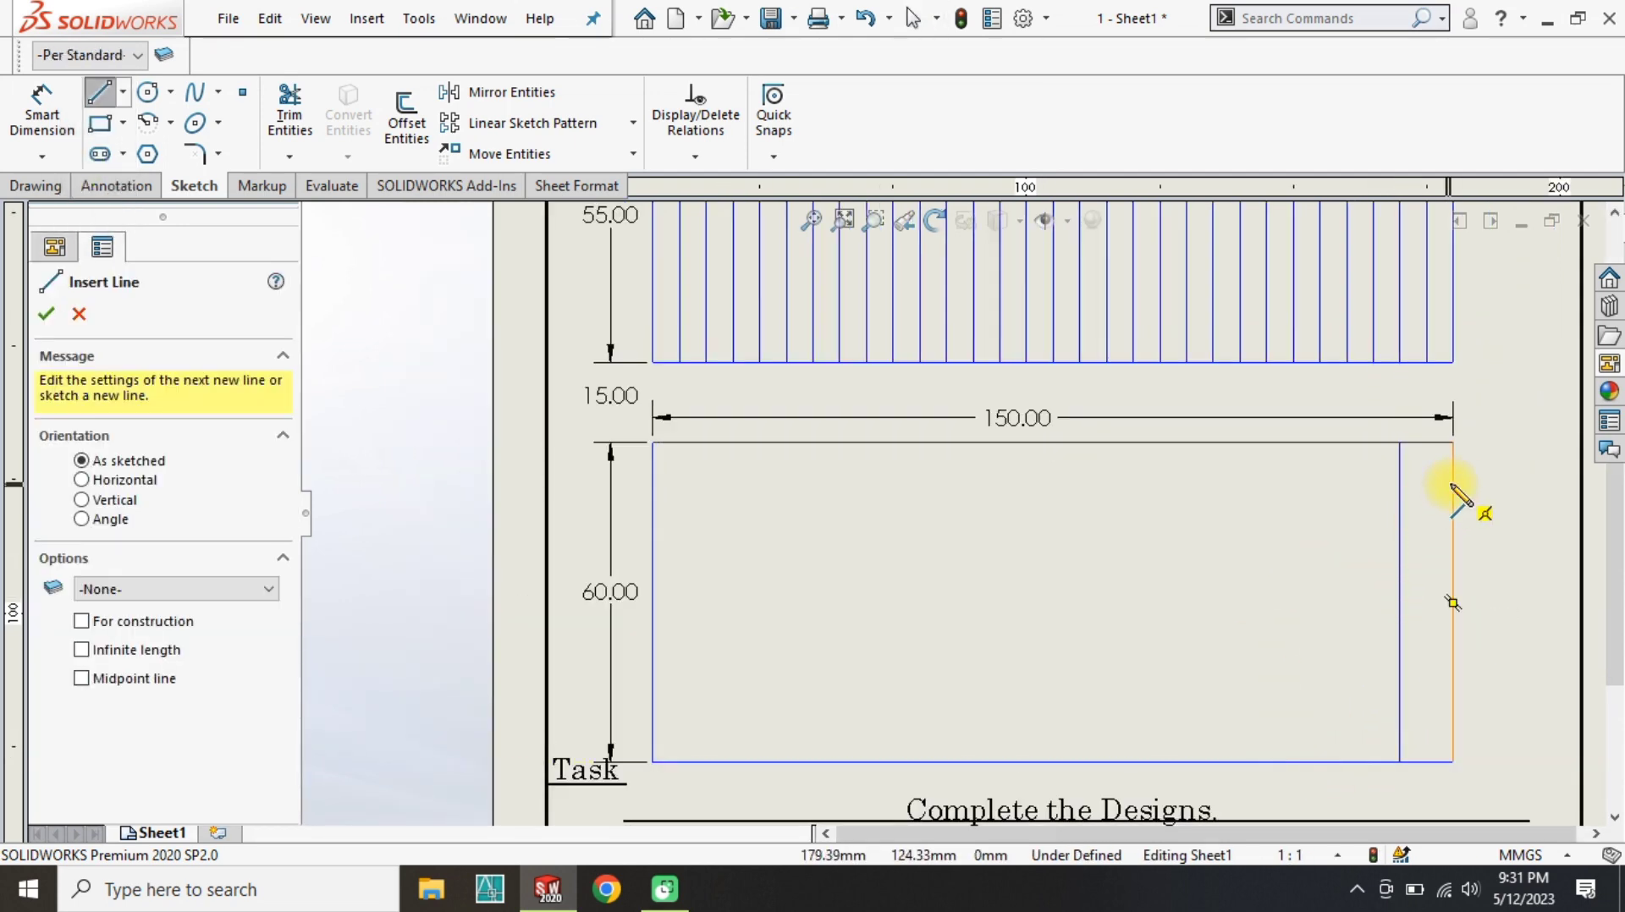
pyautogui.click(1453, 481)
pyautogui.click(652, 481)
pyautogui.press('Escape')
# Dimension the new horizontal line 10 mm below the bottom rectangle's top edge.
pyautogui.click(32, 112)
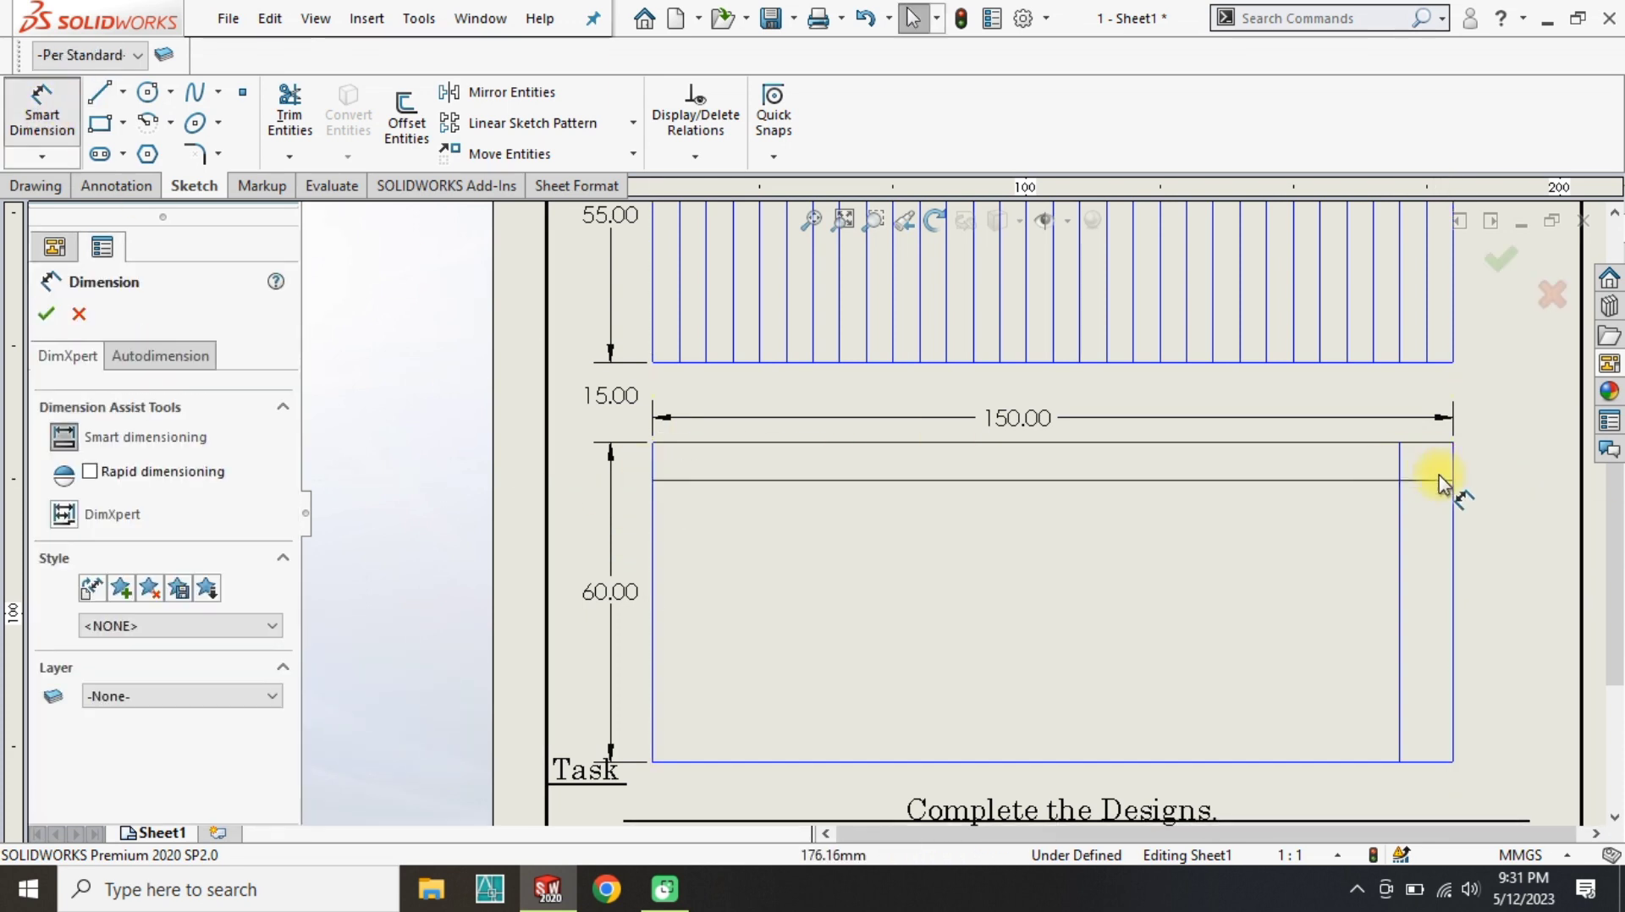
pyautogui.click(1438, 480)
pyautogui.click(1433, 442)
pyautogui.click(1502, 463)
pyautogui.write('10')
pyautogui.press('Return')
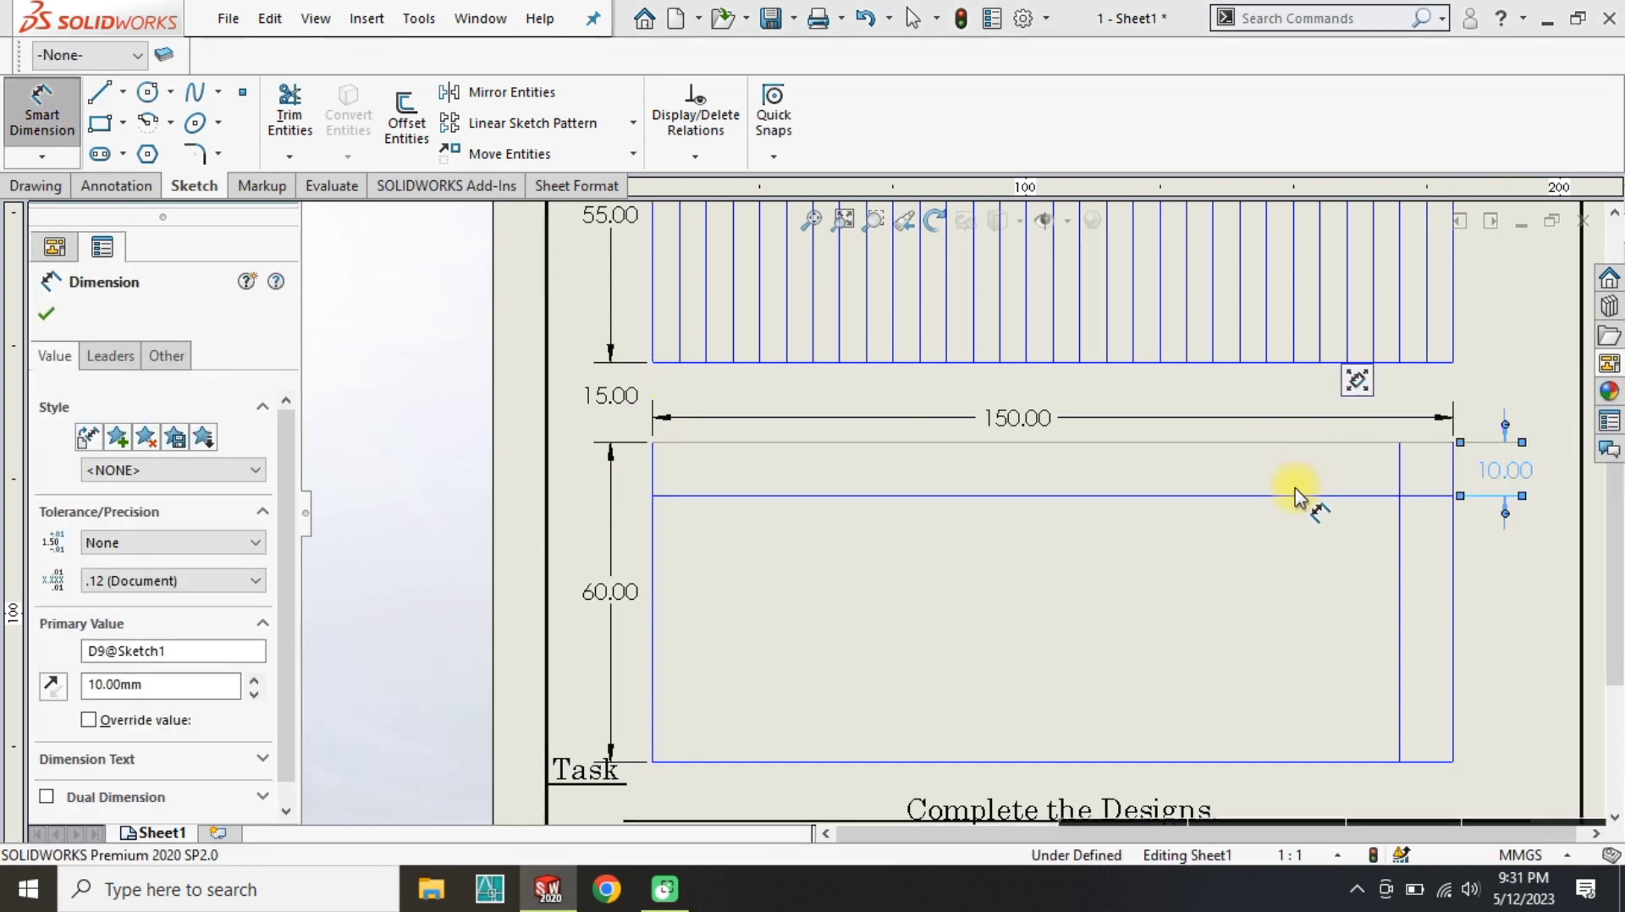
pyautogui.press('Escape')
# Check the distance between the new vertical line and the bottom rectangle's right edge.
pyautogui.click(1400, 532)
pyautogui.click(1453, 546)
pyautogui.press('Escape')
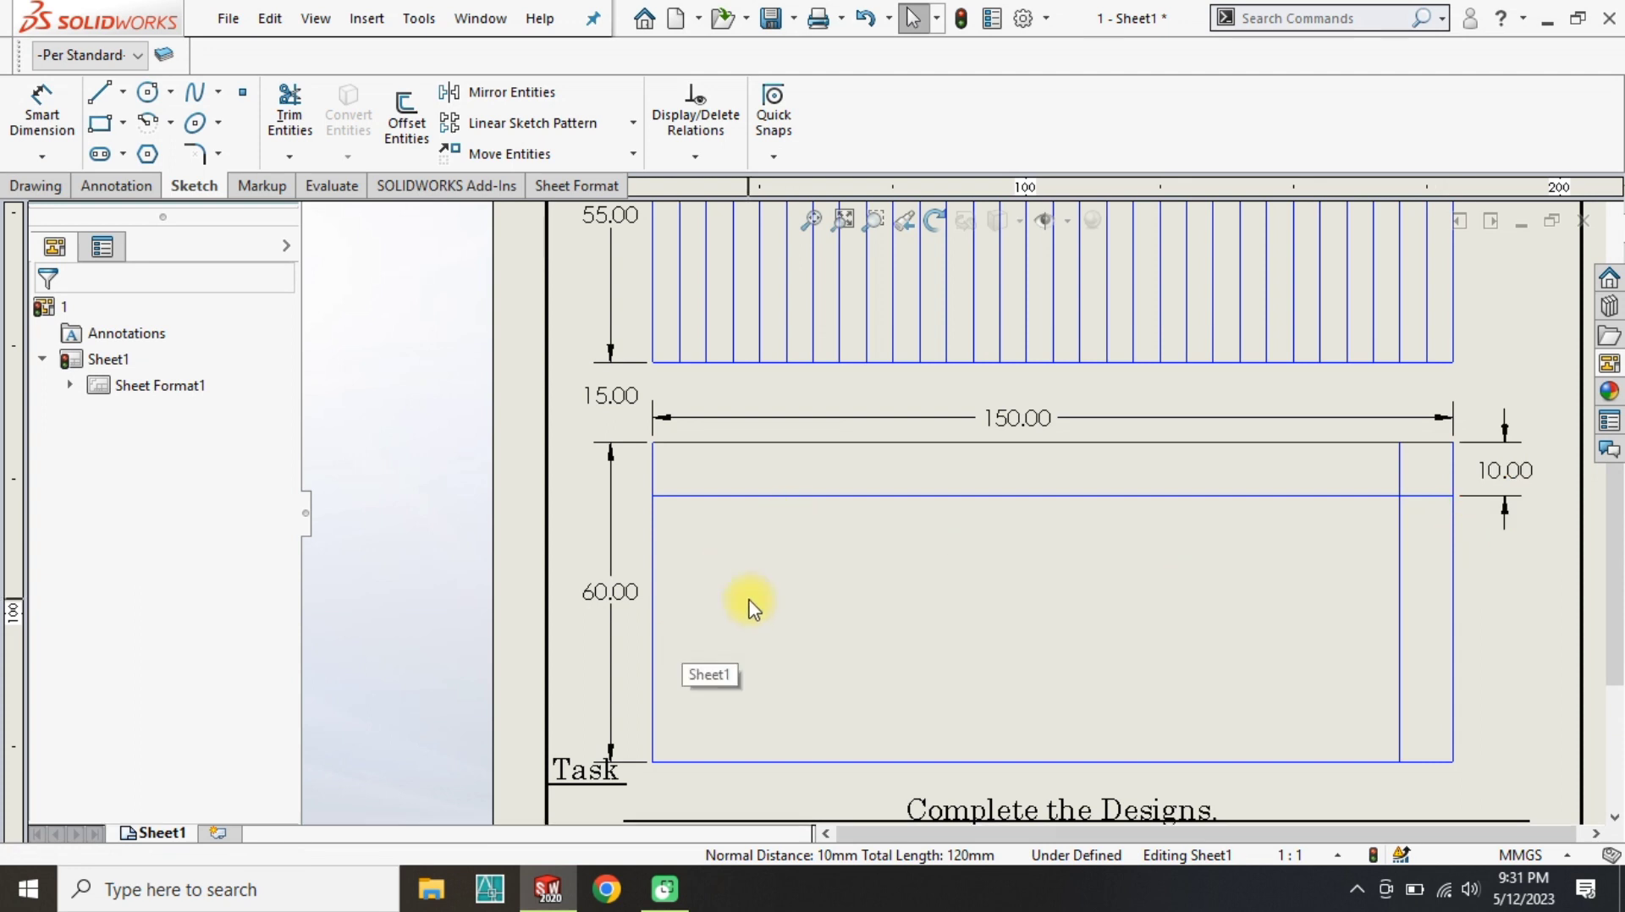
# Pattern the bottom rectangle's inner horizontal line downward with 12 mm spacing and 5 instances.
pyautogui.click(541, 123)
pyautogui.click(925, 495)
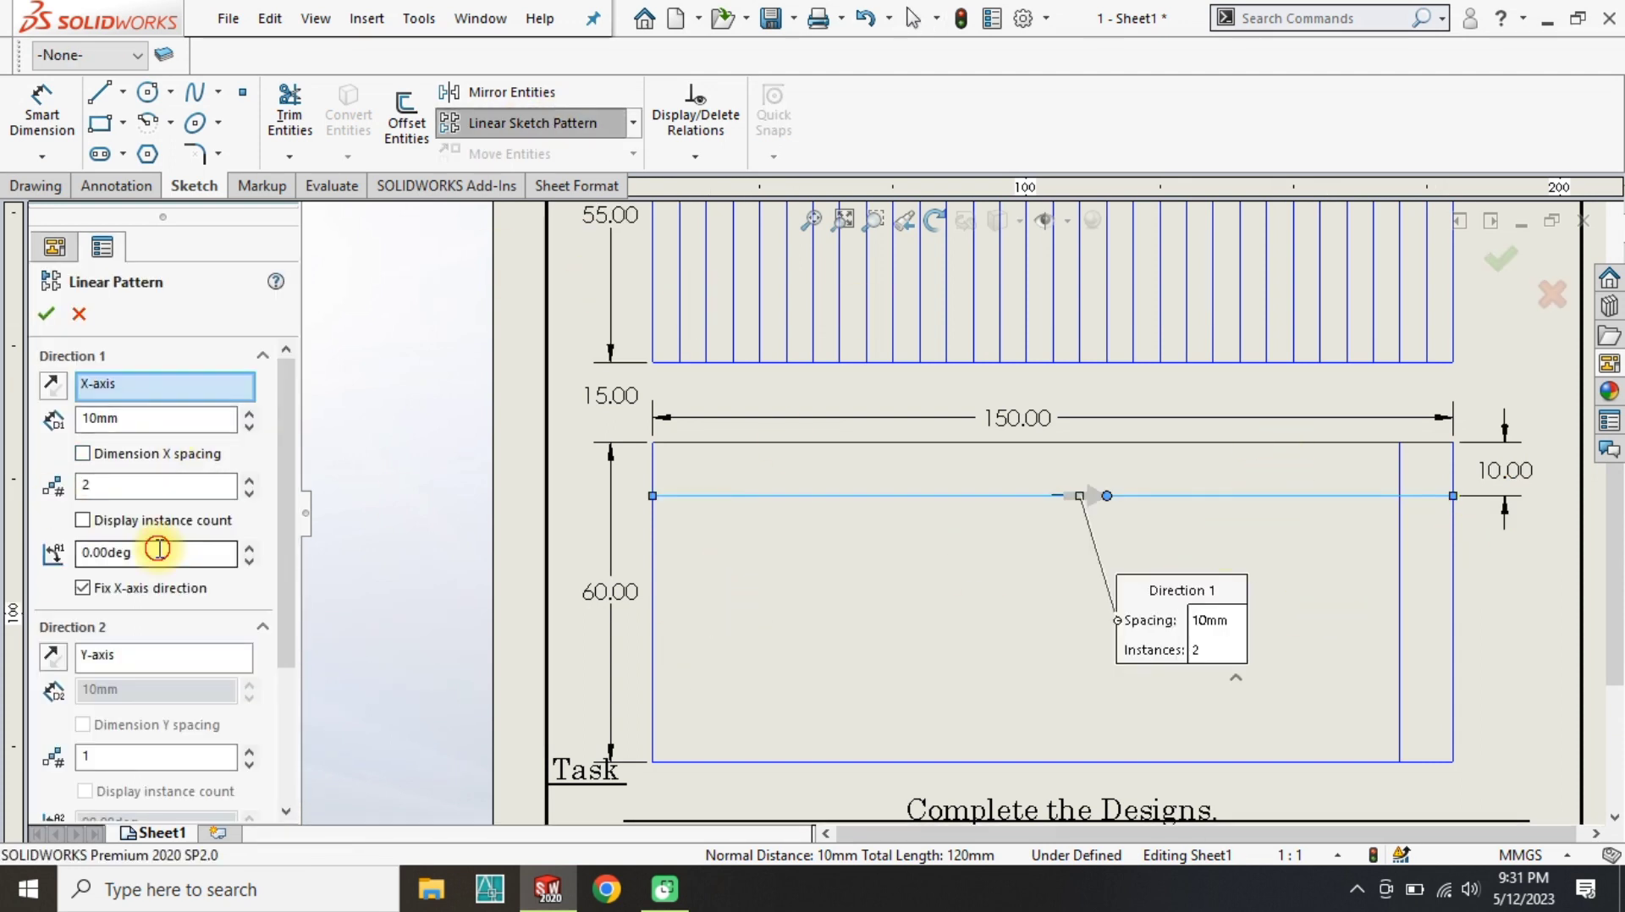
pyautogui.click(54, 388)
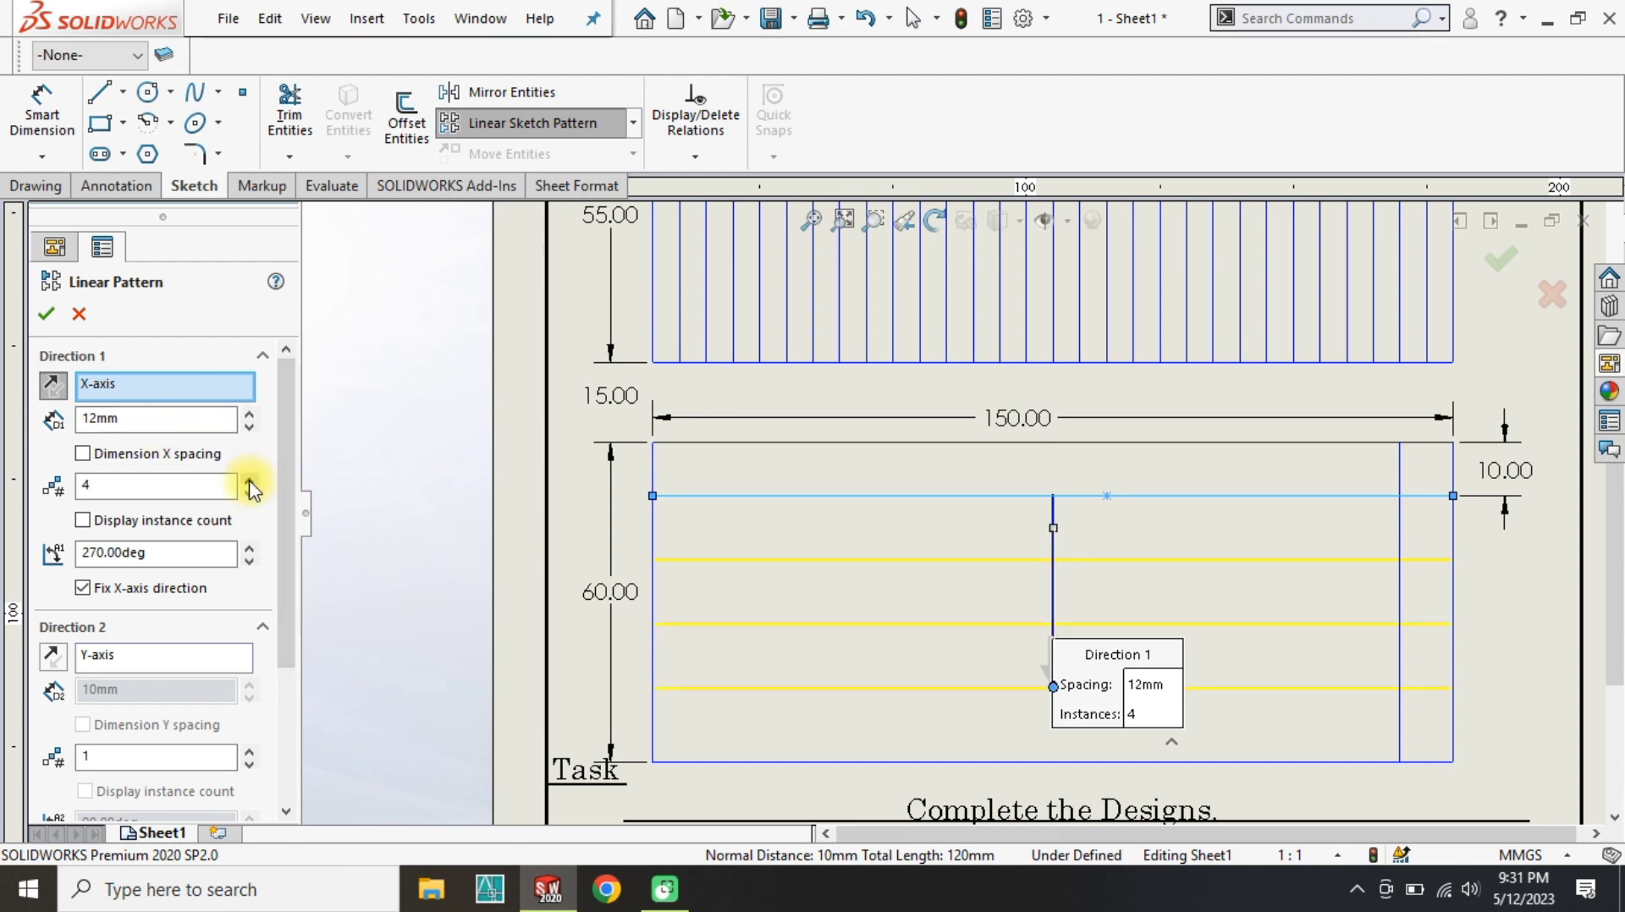
pyautogui.click(46, 313)
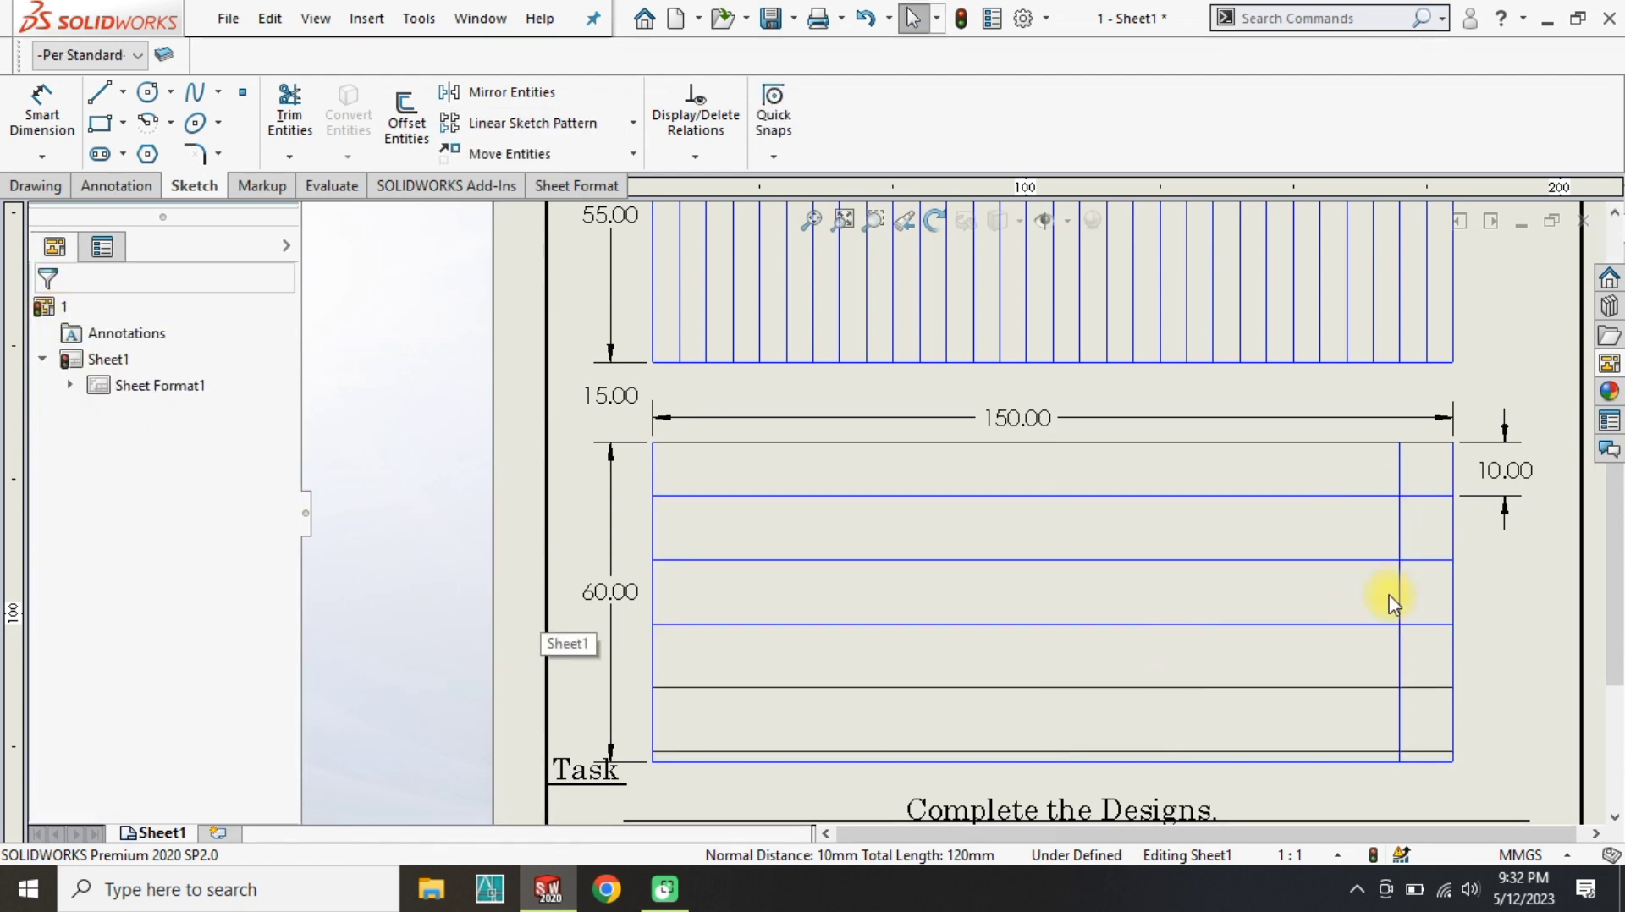
# Draw a 20 mm diameter circle centred where the vertical line crosses the first inner horizontal line, reaching the bottom rectangle's right edge.
pyautogui.scroll(-1, 1415, 495)
pyautogui.click(148, 91)
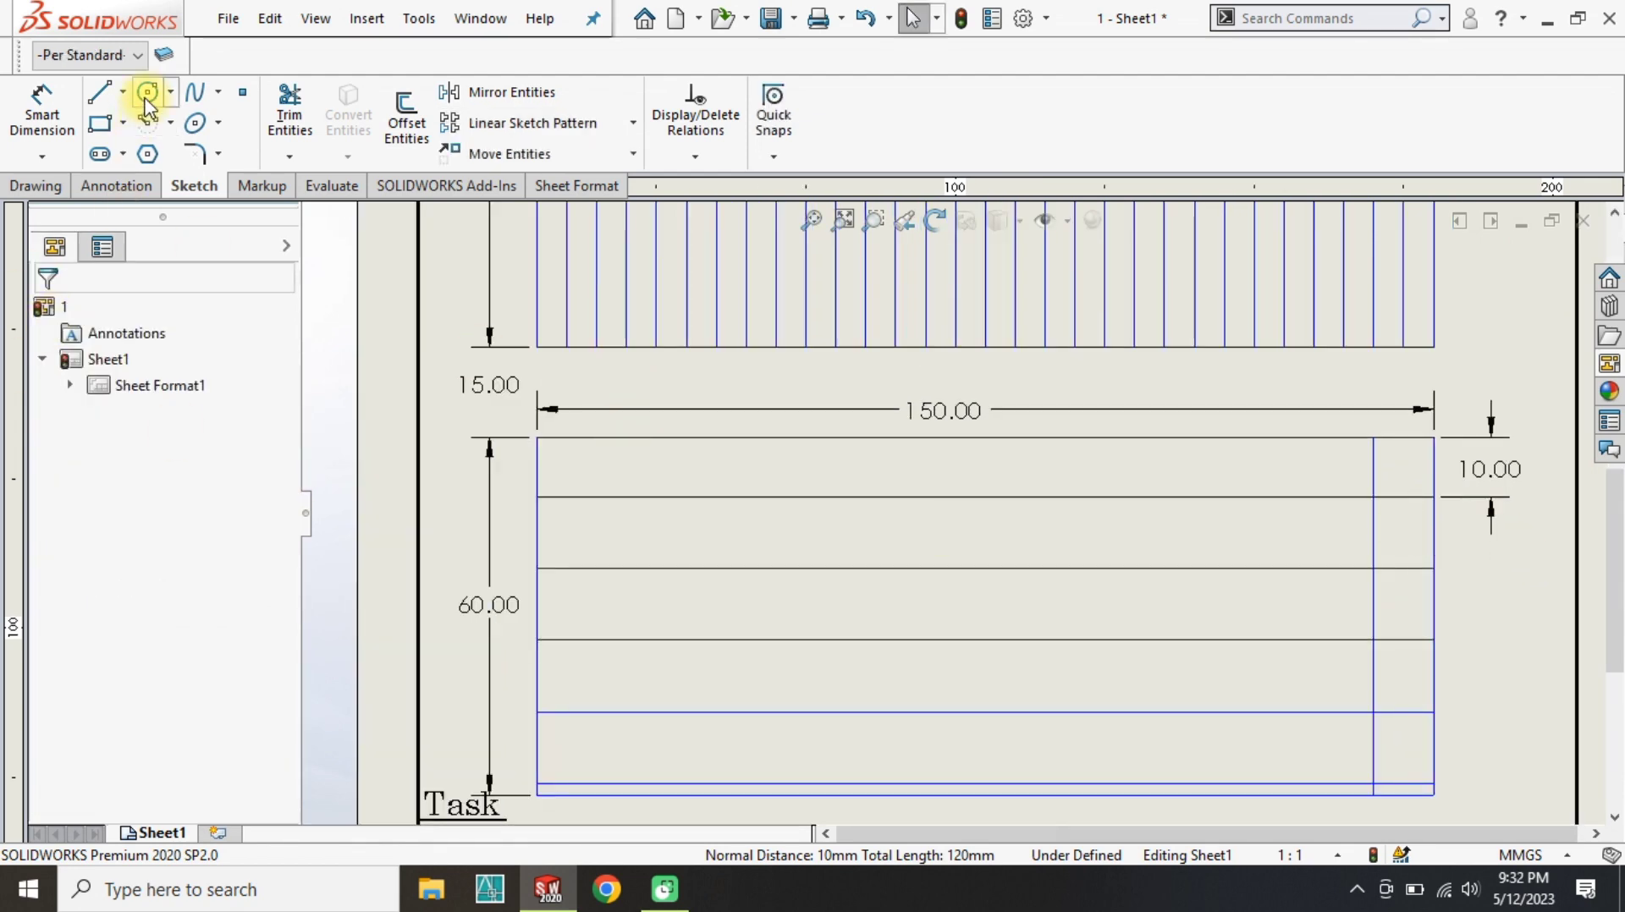
pyautogui.click(1372, 497)
pyautogui.click(1433, 497)
pyautogui.press('Escape')
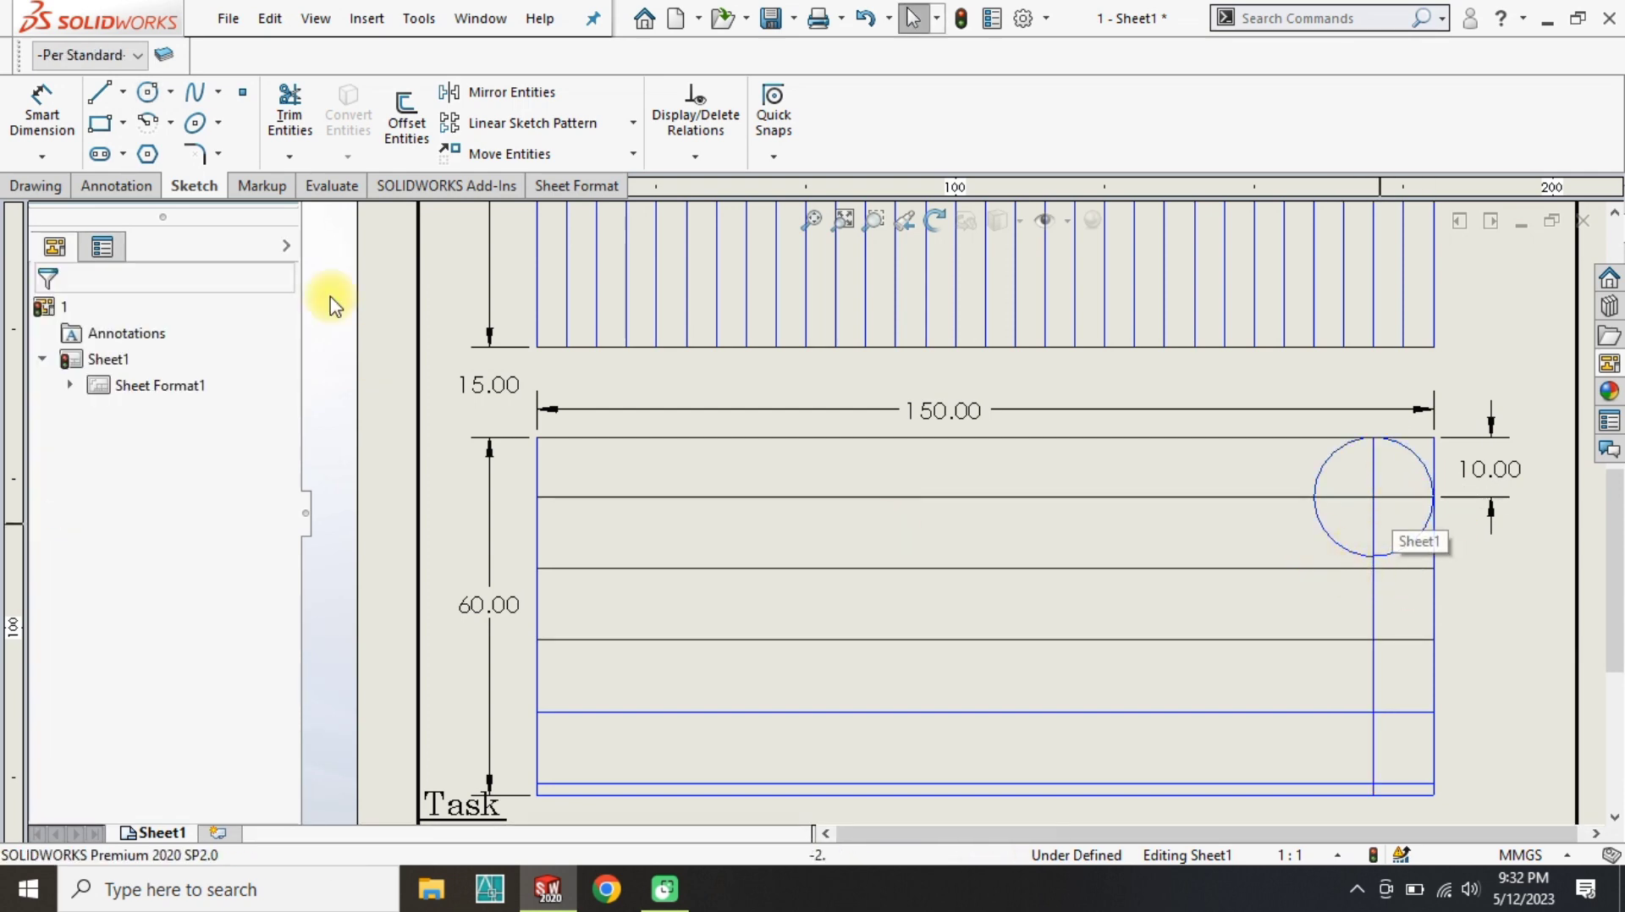
# Offset the circle 3 mm inward and delete the offset's dimension.
pyautogui.click(406, 121)
pyautogui.write('3')
pyautogui.click(1335, 452)
pyautogui.click(1363, 475)
pyautogui.scroll(-1, 1376, 540)
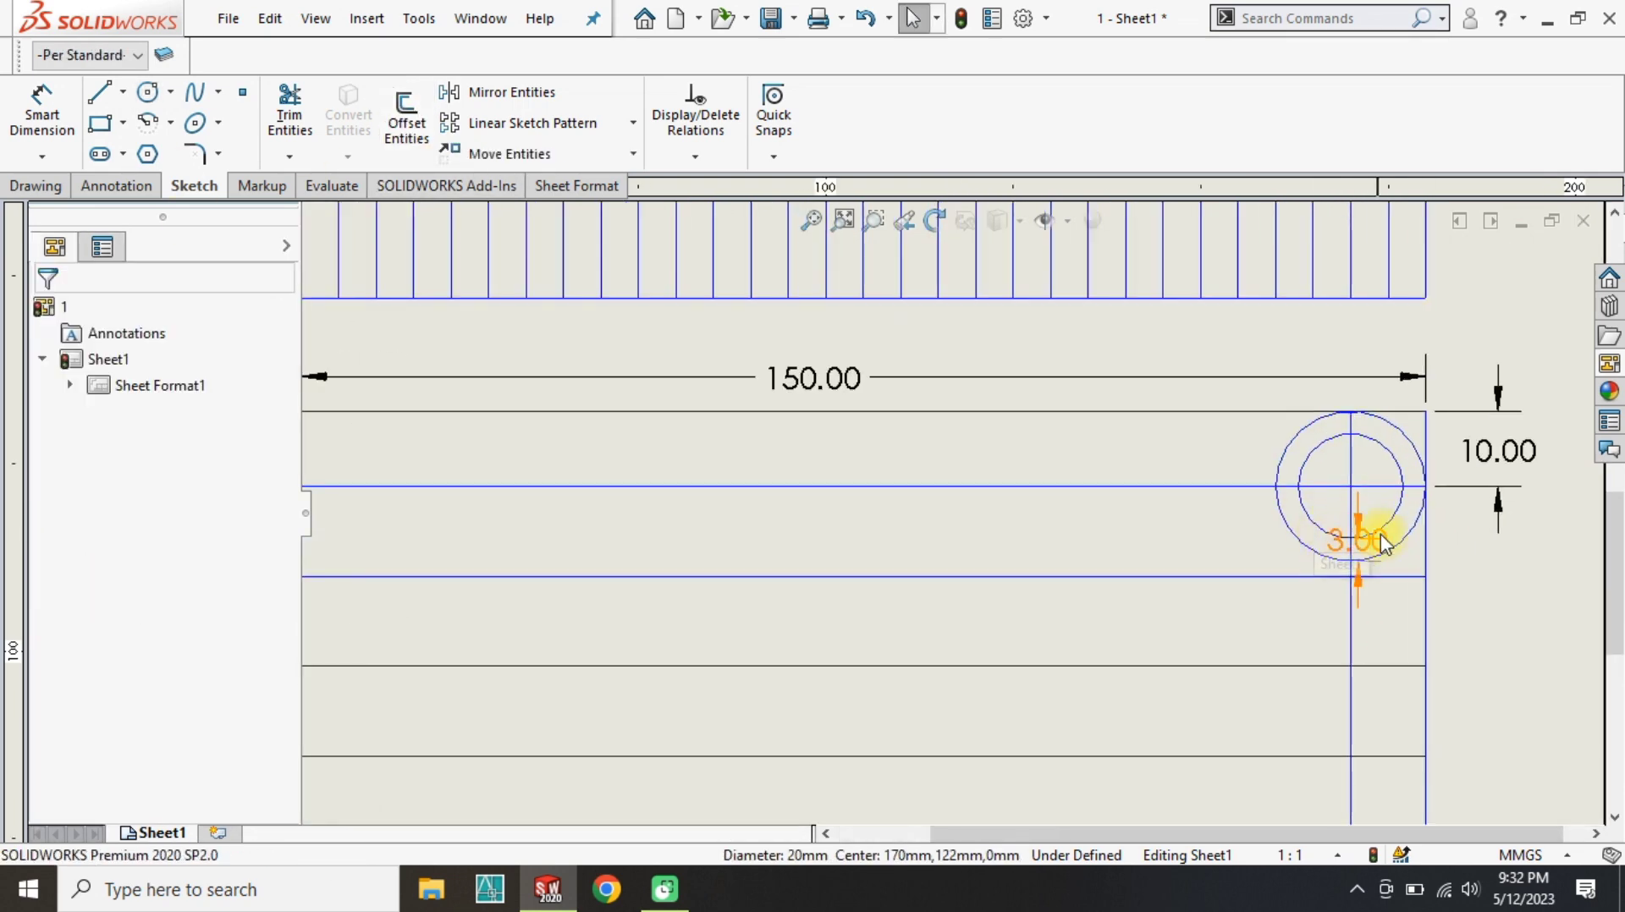
pyautogui.click(1369, 540)
pyautogui.press('Delete')
pyautogui.scroll(3, 1237, 571)
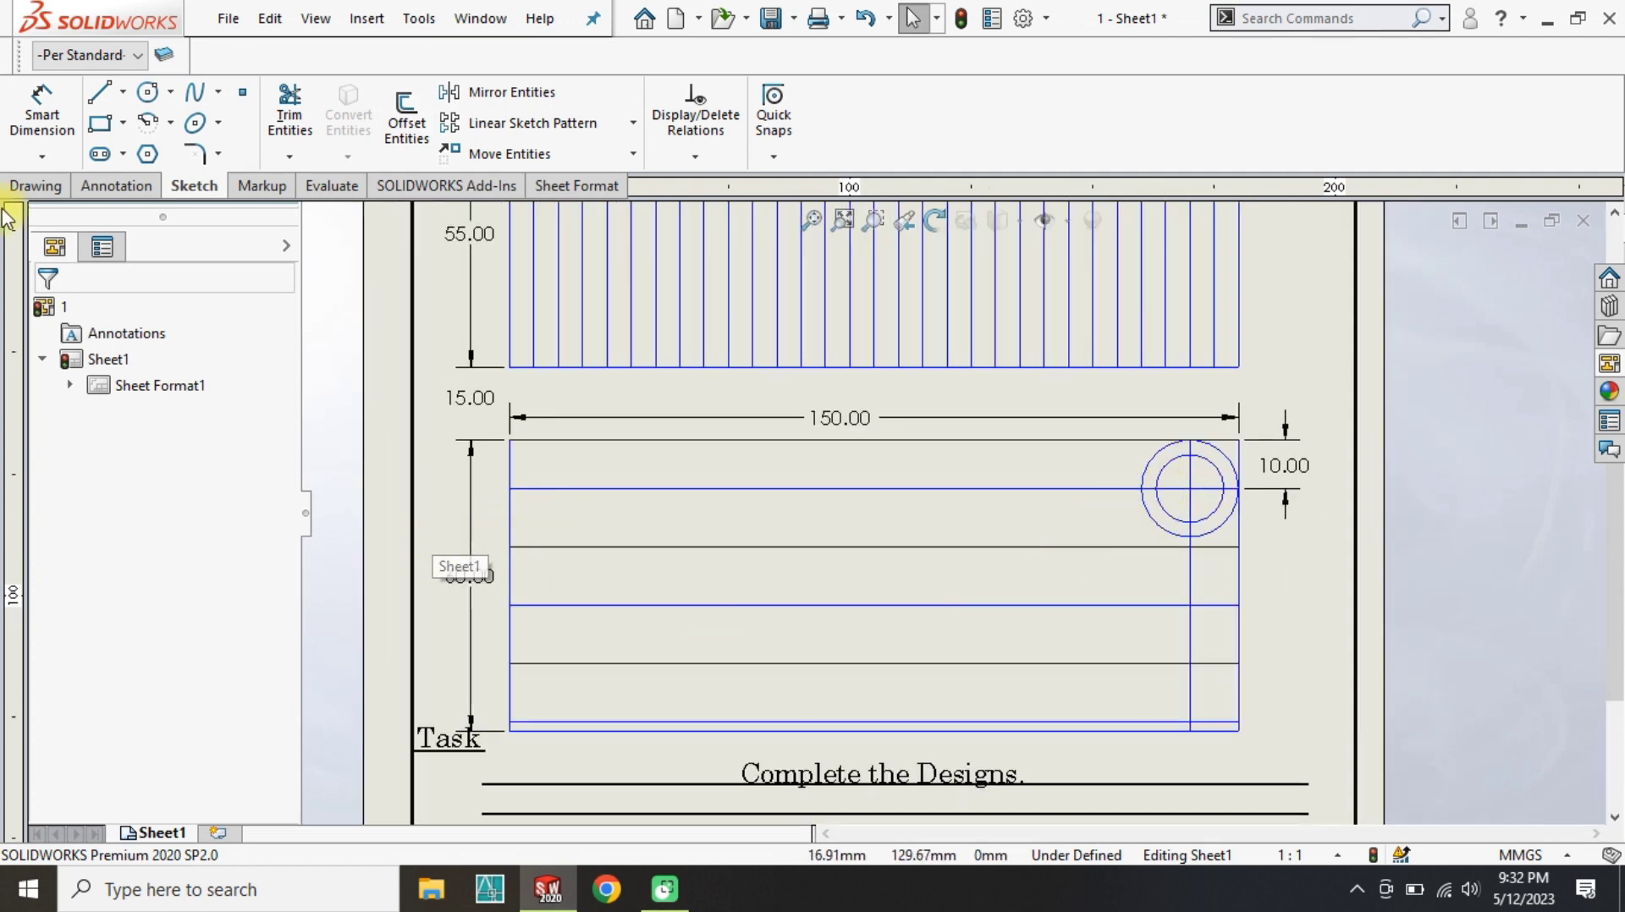
# Try copying the two concentric circles from their centre to the vertical line's crossings above and below, and undo the copies.
pyautogui.click(640, 156)
pyautogui.click(525, 215)
pyautogui.scroll(-3, 1155, 503)
pyautogui.click(1041, 502)
pyautogui.click(1068, 525)
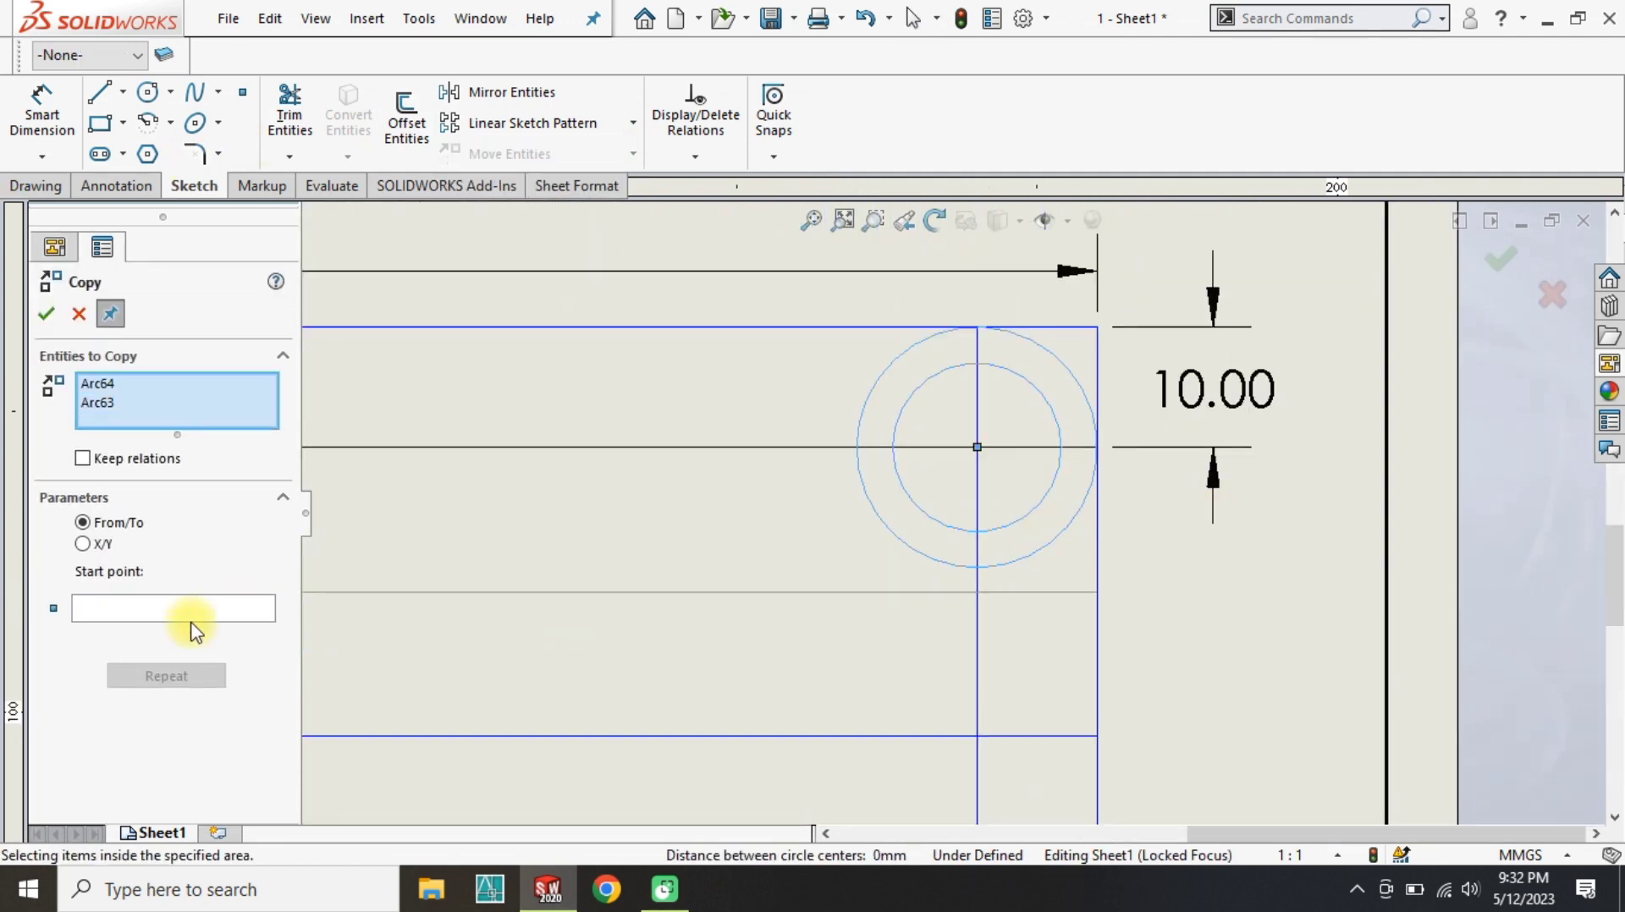
pyautogui.click(190, 617)
pyautogui.click(982, 459)
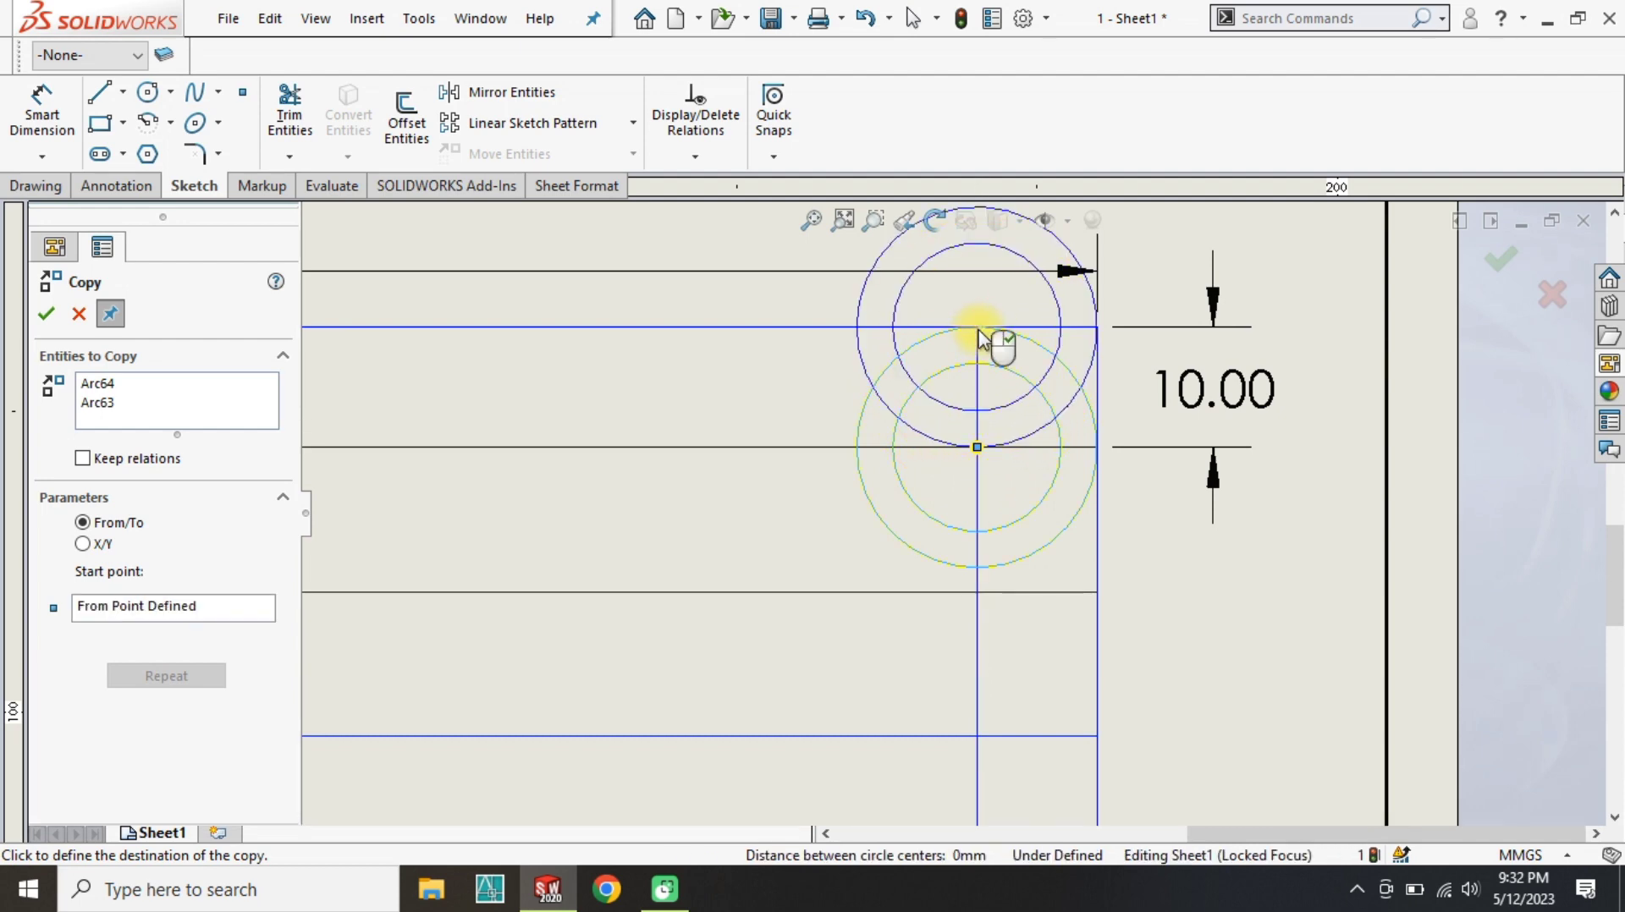
pyautogui.click(977, 593)
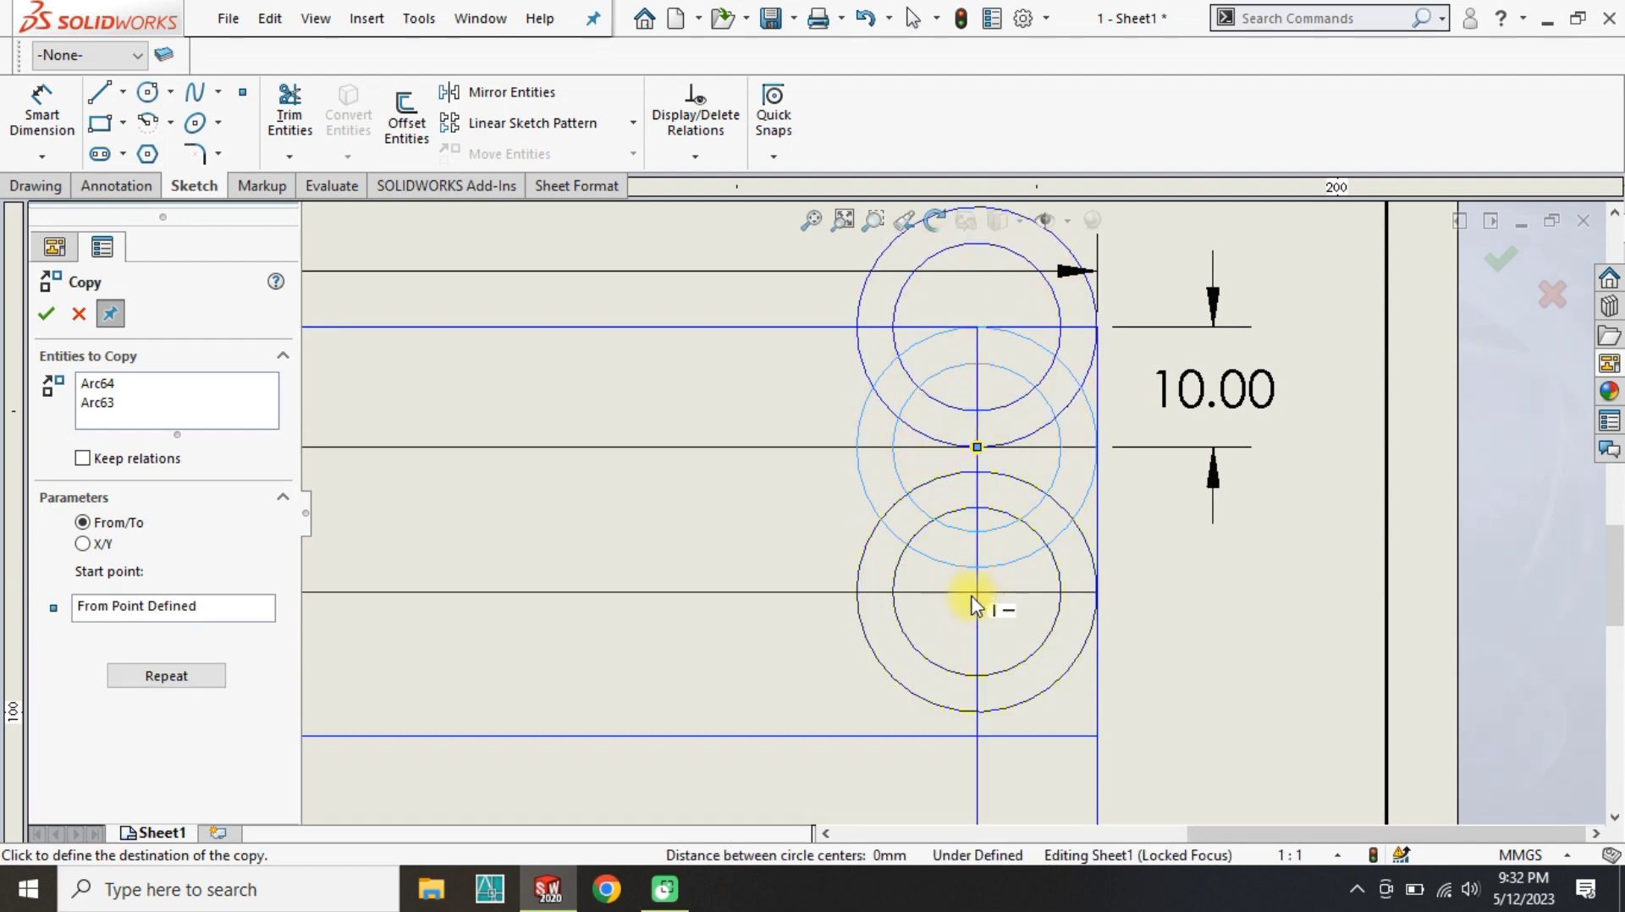
pyautogui.hotkey('ctrl', 'z')
pyautogui.hotkey('ctrl', 'z')
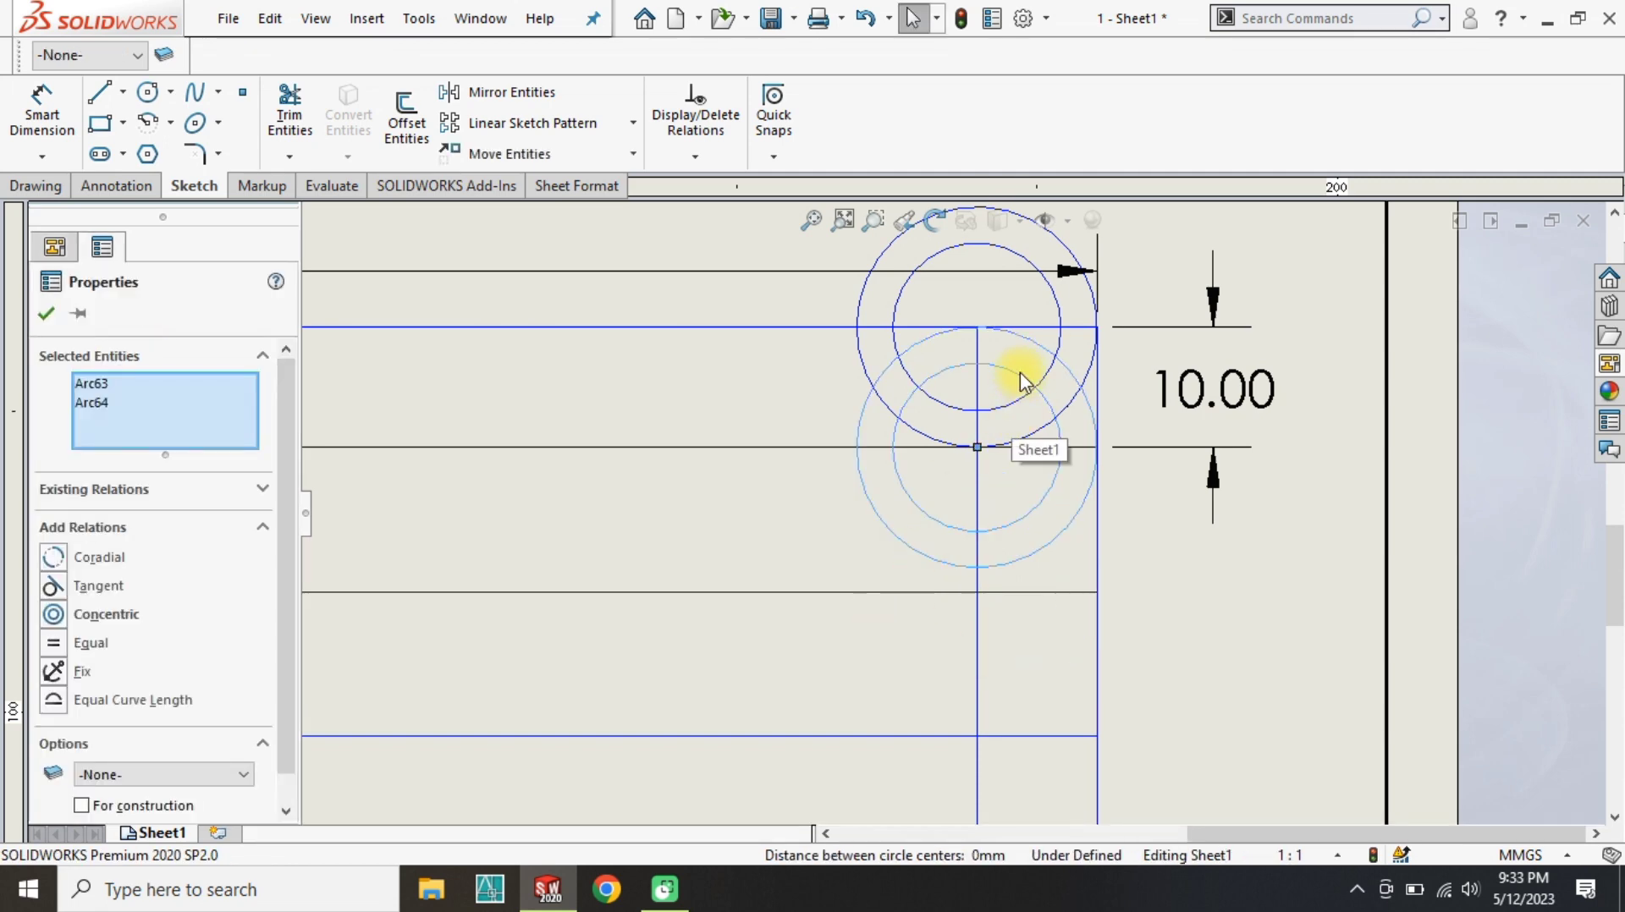
# Set the distance from the bottom rectangle's top edge to the first inner horizontal line to 12 mm.
pyautogui.click(1199, 384)
pyautogui.press('Return')
pyautogui.scroll(5, 871, 747)
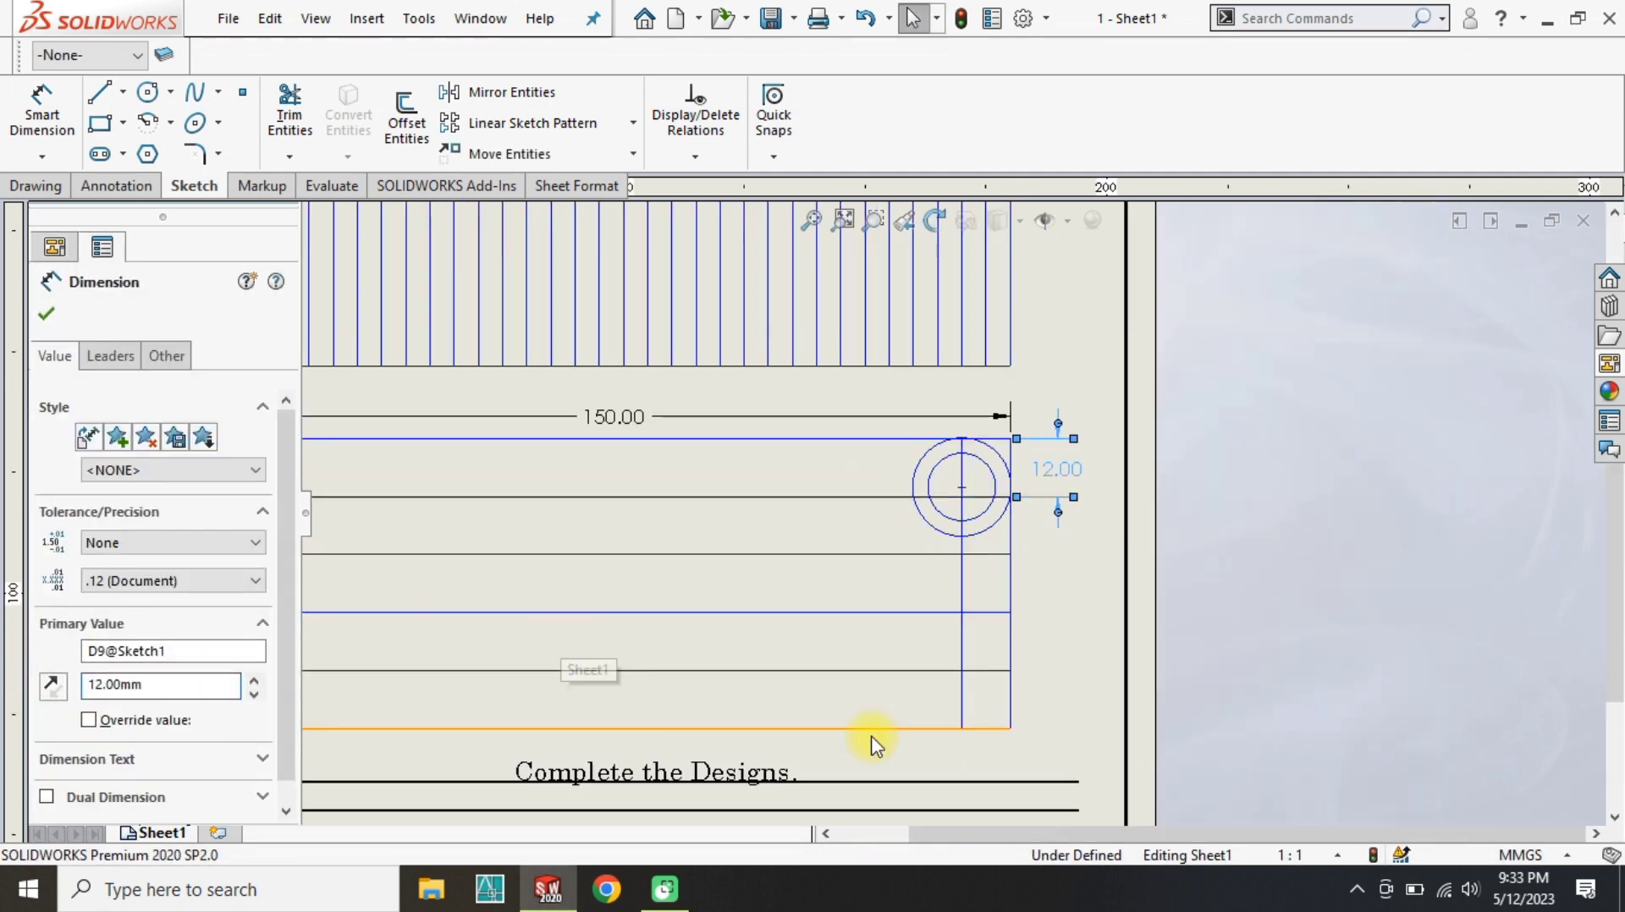
# Set the bottom rectangle's height to 62 mm.
pyautogui.scroll(-2, 442, 561)
pyautogui.click(545, 511)
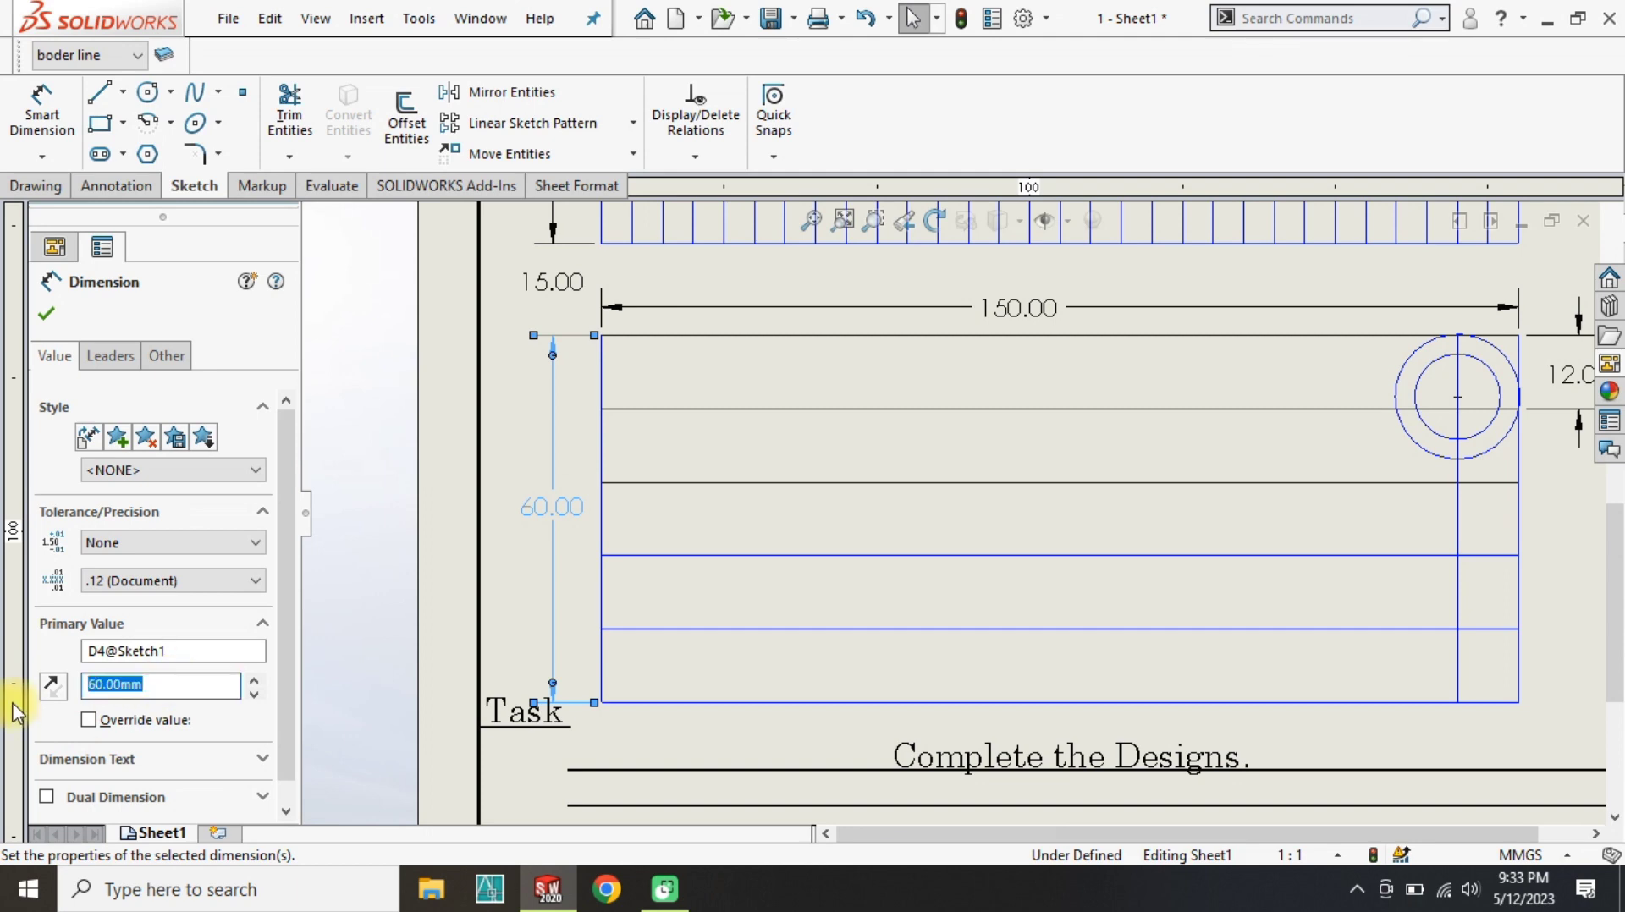
pyautogui.press('Return')
pyautogui.scroll(2, 1201, 515)
pyautogui.scroll(-3, 1337, 432)
pyautogui.click(1346, 480)
pyautogui.scroll(-1, 1346, 461)
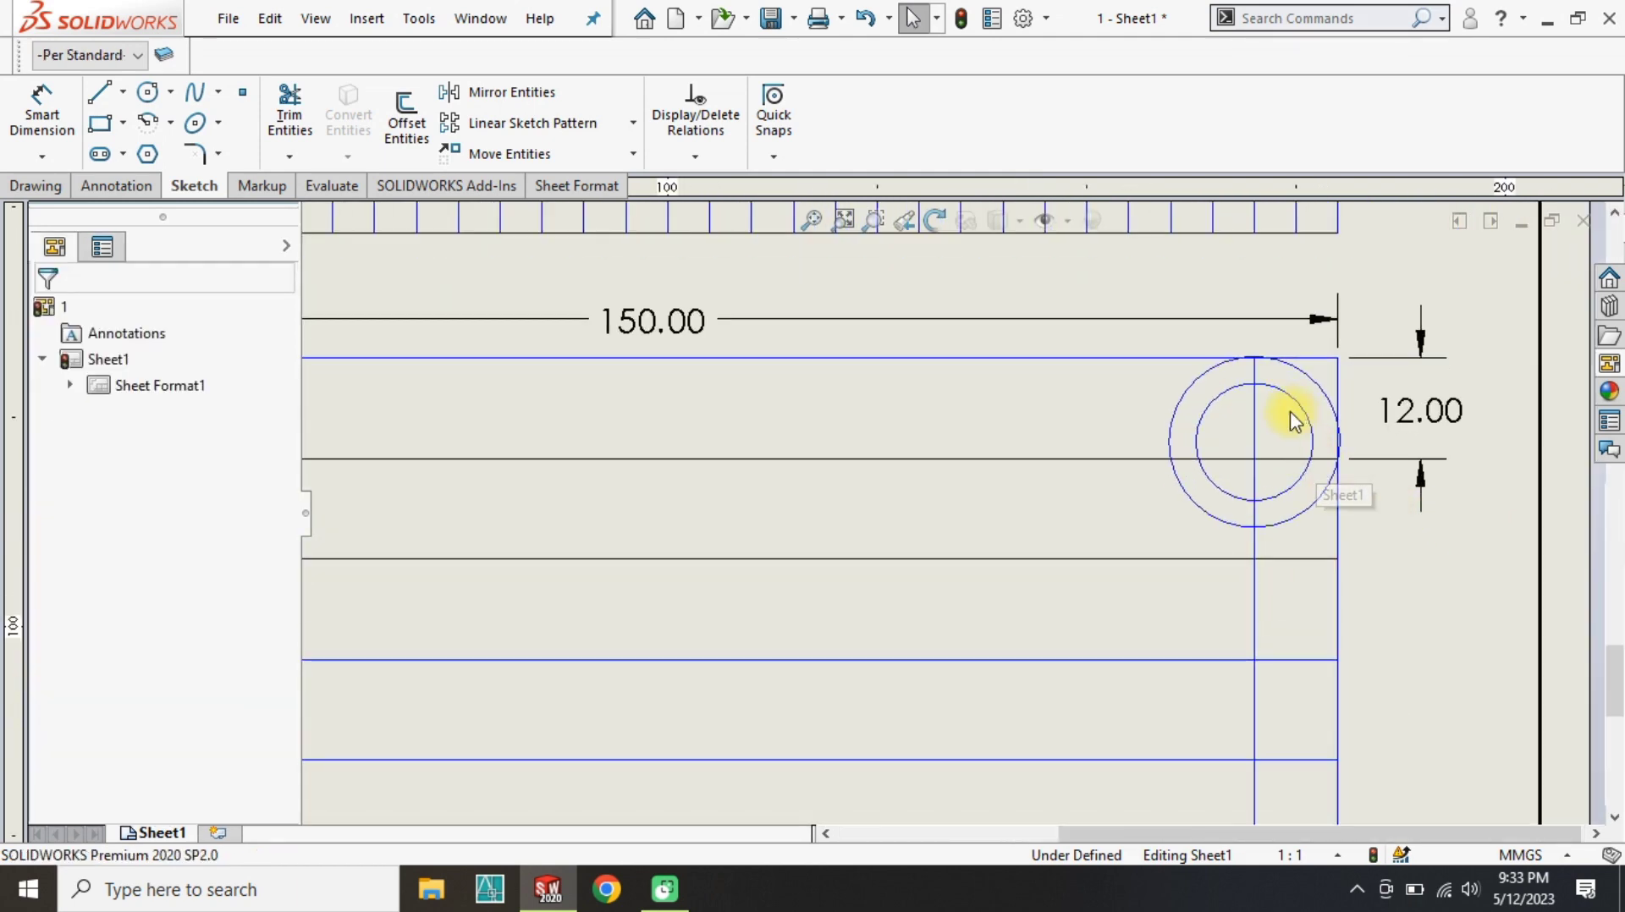
# Dimension the vertical line 12 mm from the bottom rectangle's right edge.
pyautogui.scroll(-2, 1236, 426)
pyautogui.scroll(2, 1100, 427)
pyautogui.click(32, 123)
pyautogui.click(1166, 583)
pyautogui.click(1255, 575)
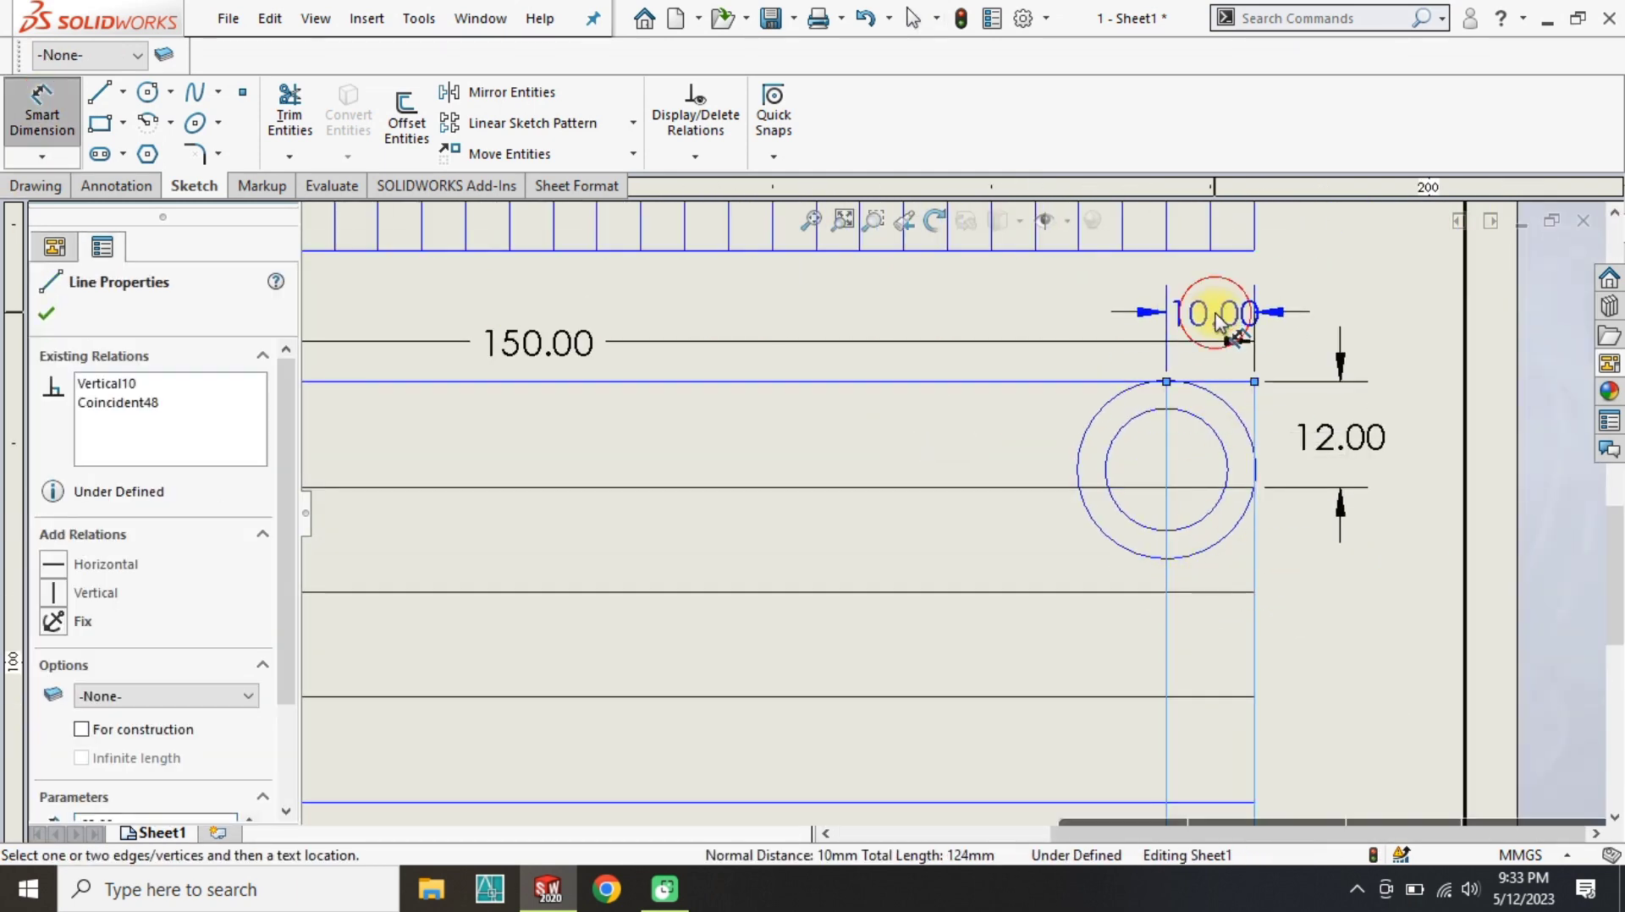
pyautogui.click(1216, 318)
pyautogui.write('12')
pyautogui.press('Return')
pyautogui.press('Escape')
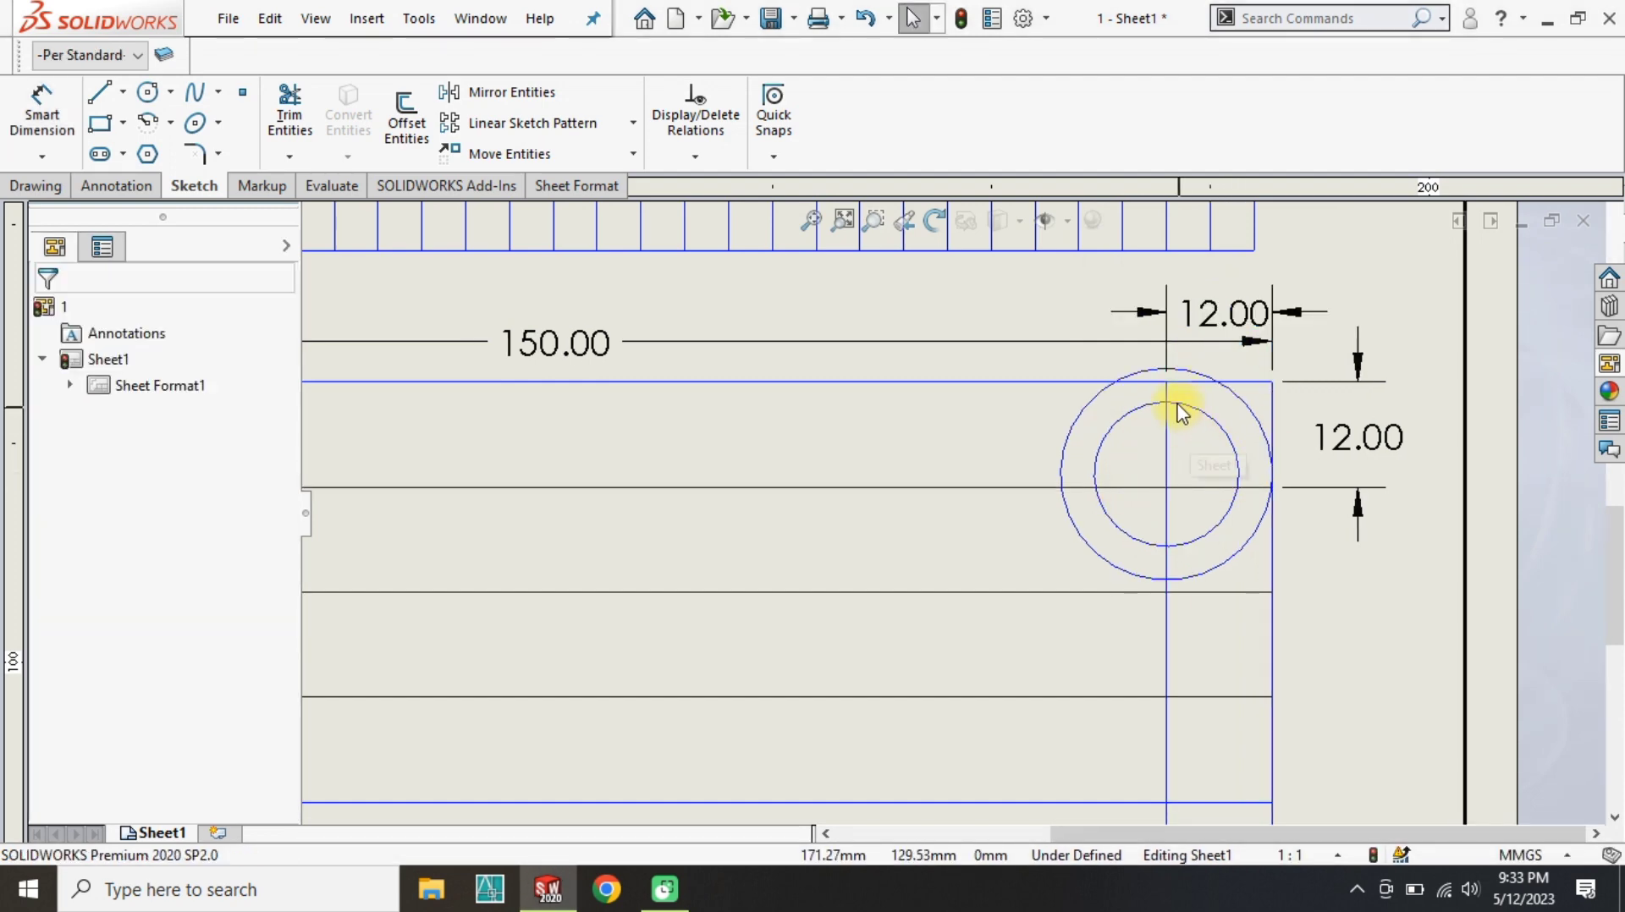
# Delete the two concentric circles from the bottom rectangle's upper-right corner.
pyautogui.click(1117, 426)
pyautogui.click(1167, 489)
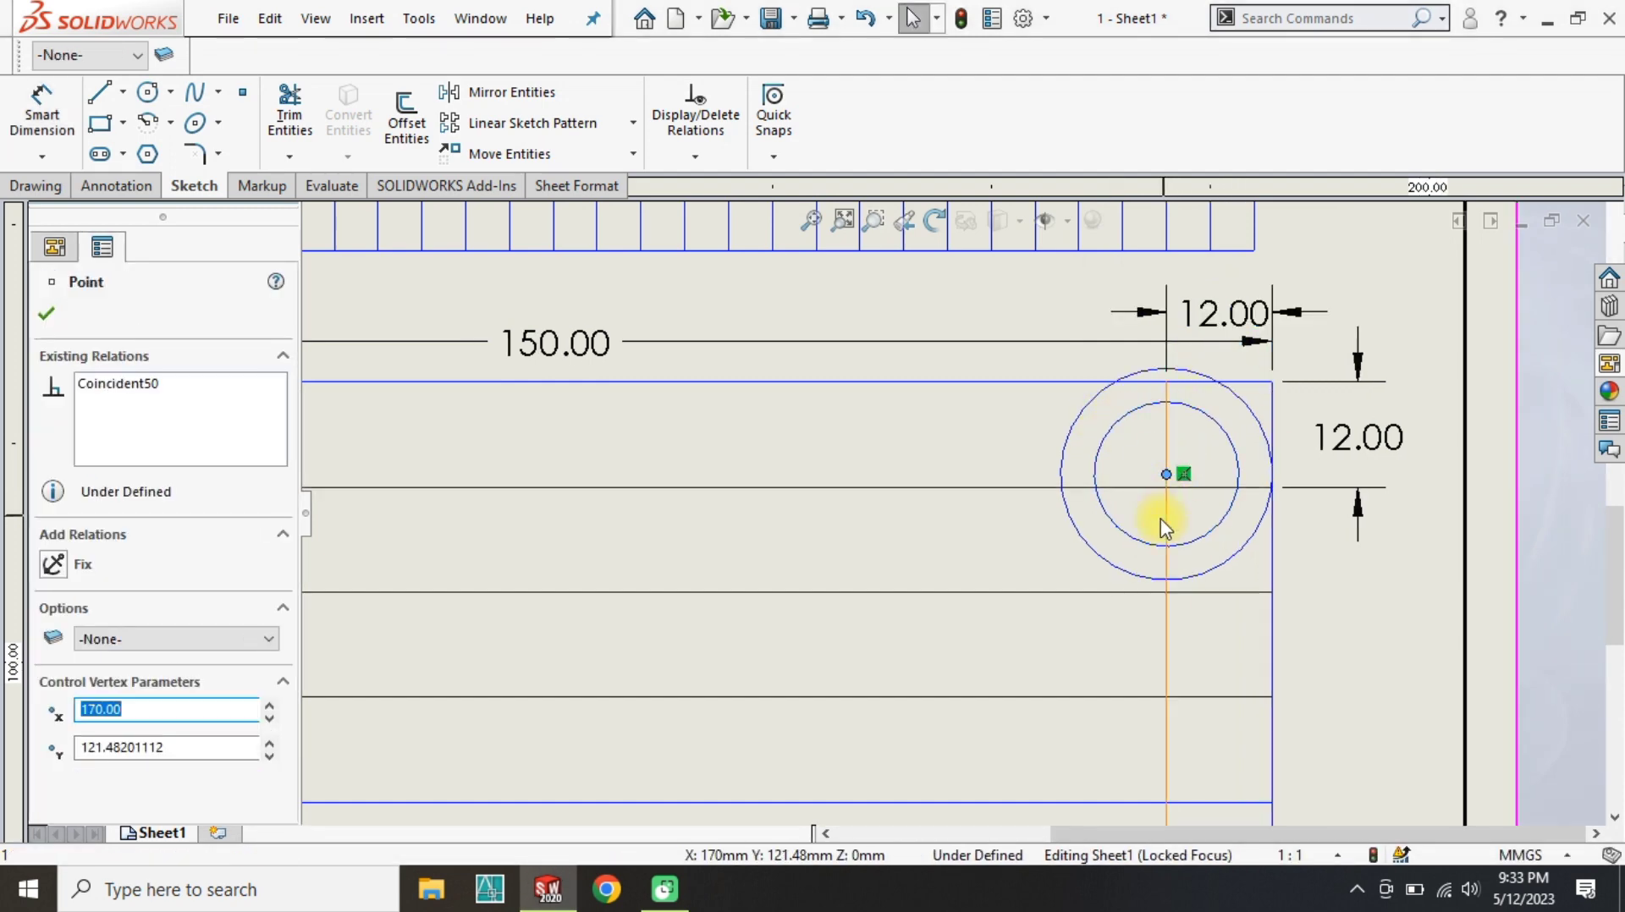
pyautogui.press('Delete')
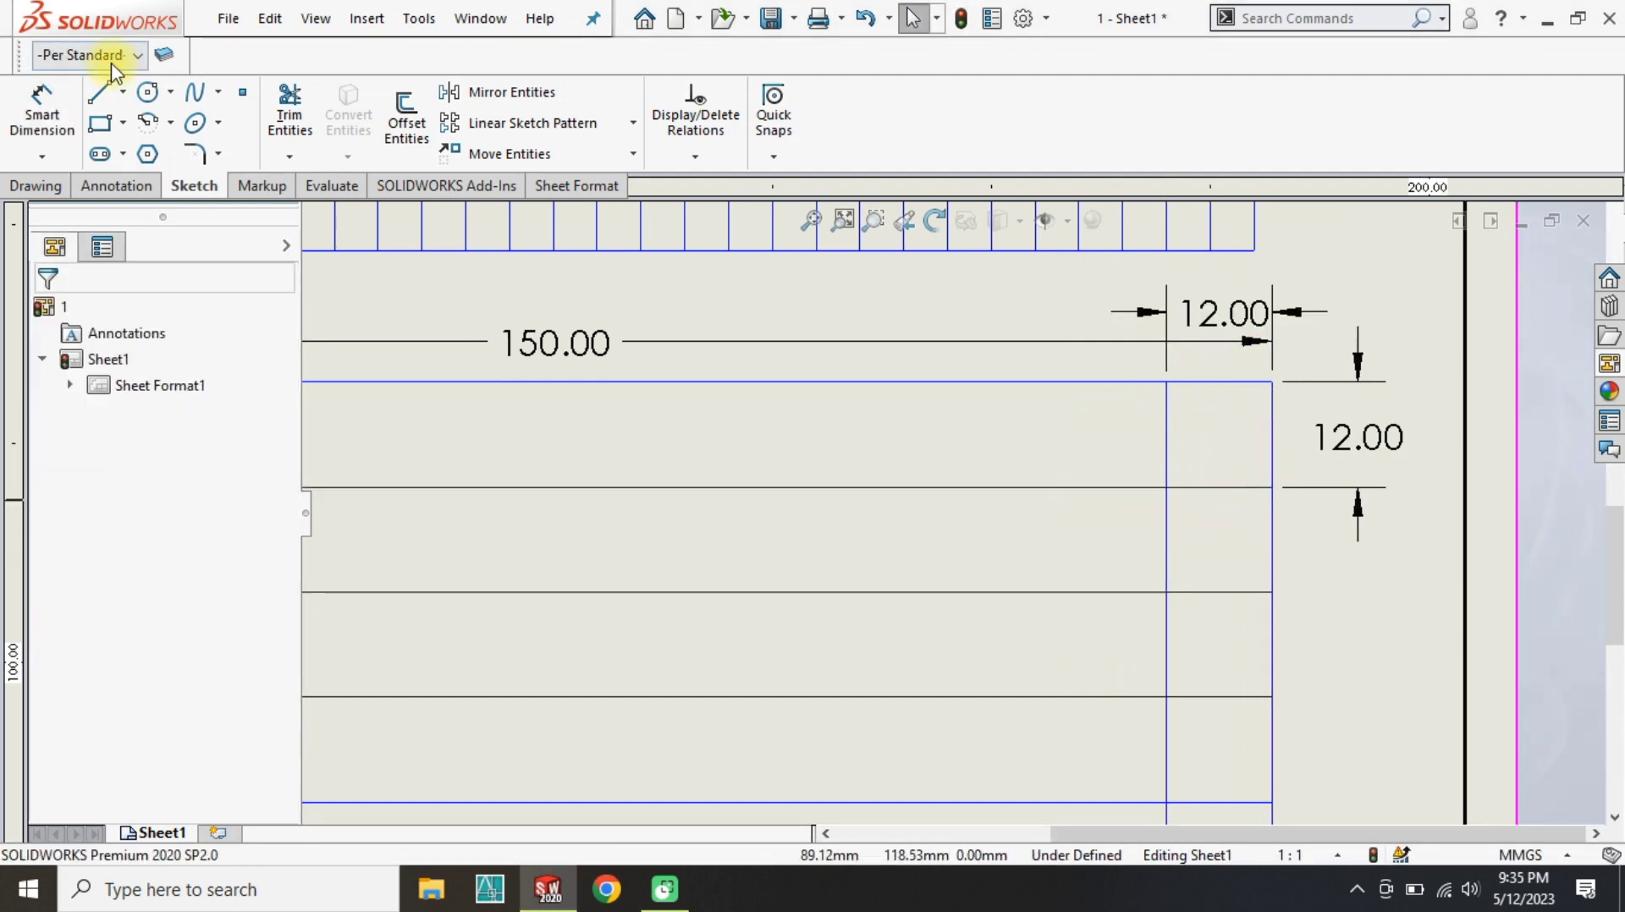
# Try a 24 mm diameter circle centred on the upper-right line crossing and delete it.
pyautogui.click(148, 91)
pyautogui.click(1167, 487)
pyautogui.click(1271, 487)
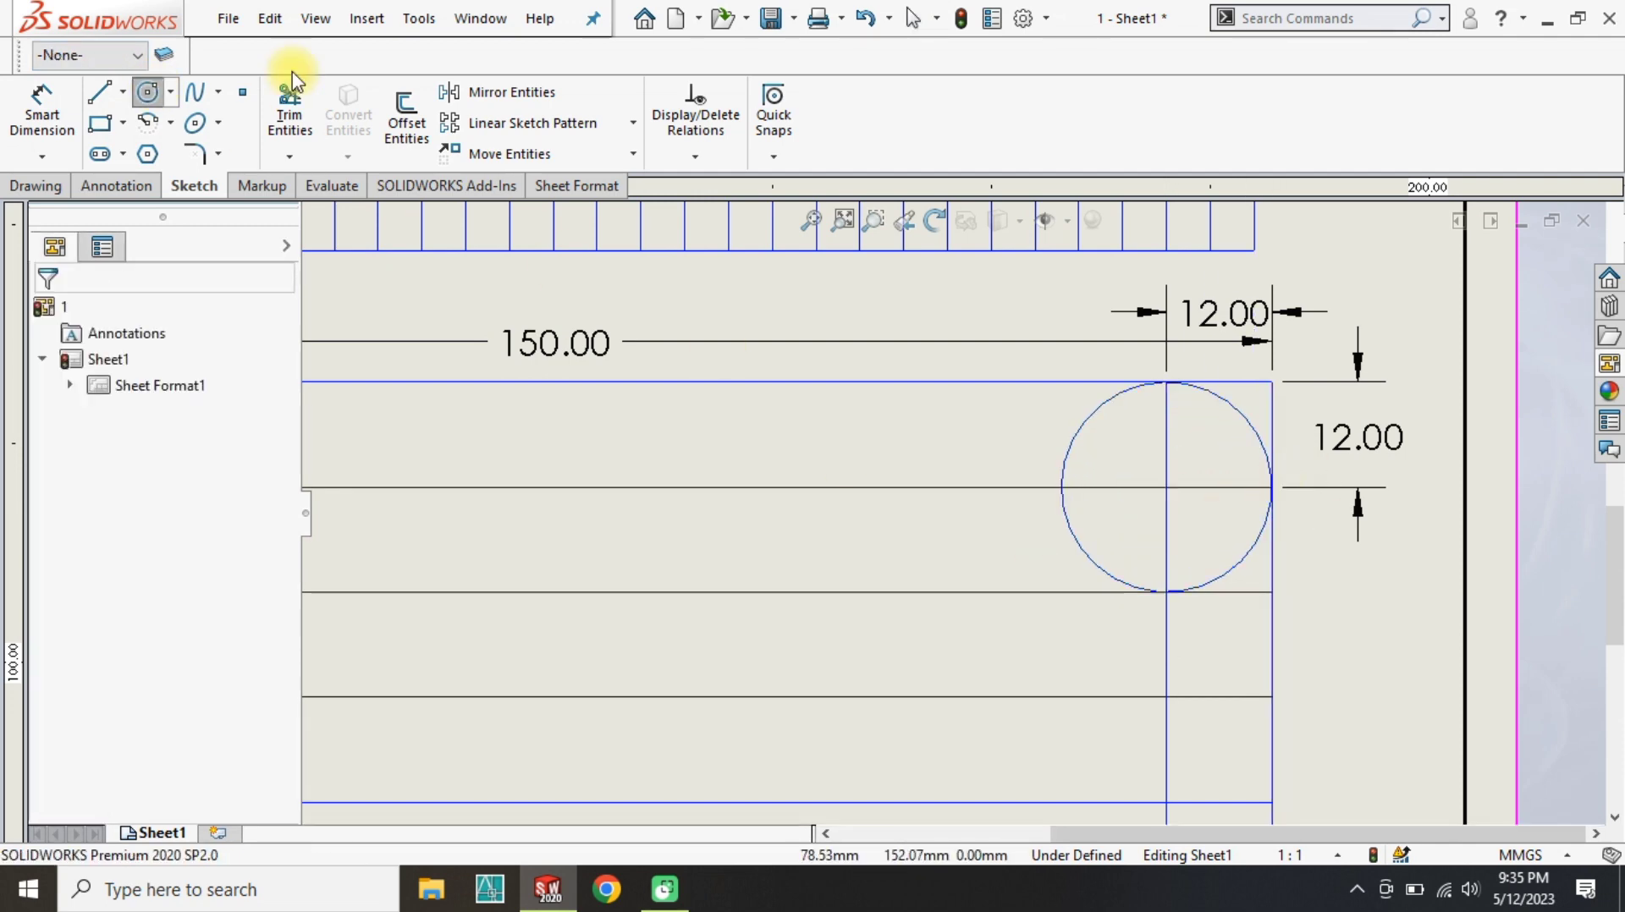
pyautogui.click(406, 114)
pyautogui.click(1089, 418)
pyautogui.press('Escape')
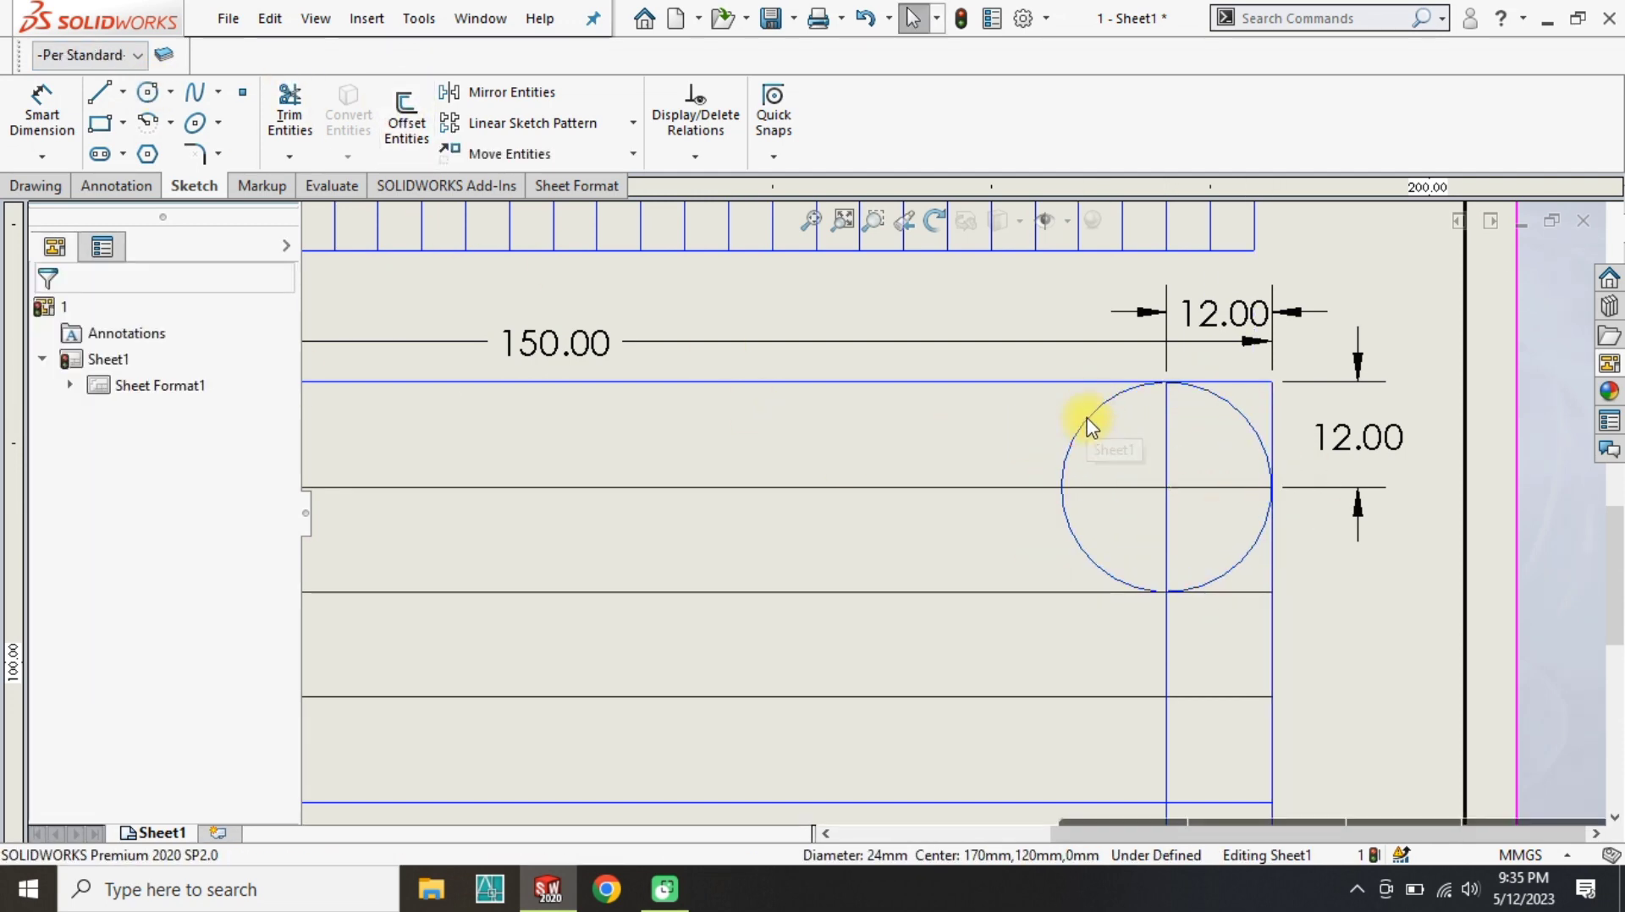
pyautogui.click(1089, 418)
pyautogui.press('Delete')
# Draw a circle centred where the vertical line crosses the first inner horizontal line and set its diameter to 20 mm.
pyautogui.click(148, 91)
pyautogui.click(1167, 487)
pyautogui.click(1243, 487)
pyautogui.moveTo(1311, 538); pyautogui.dragTo(1308, 474, button='right')
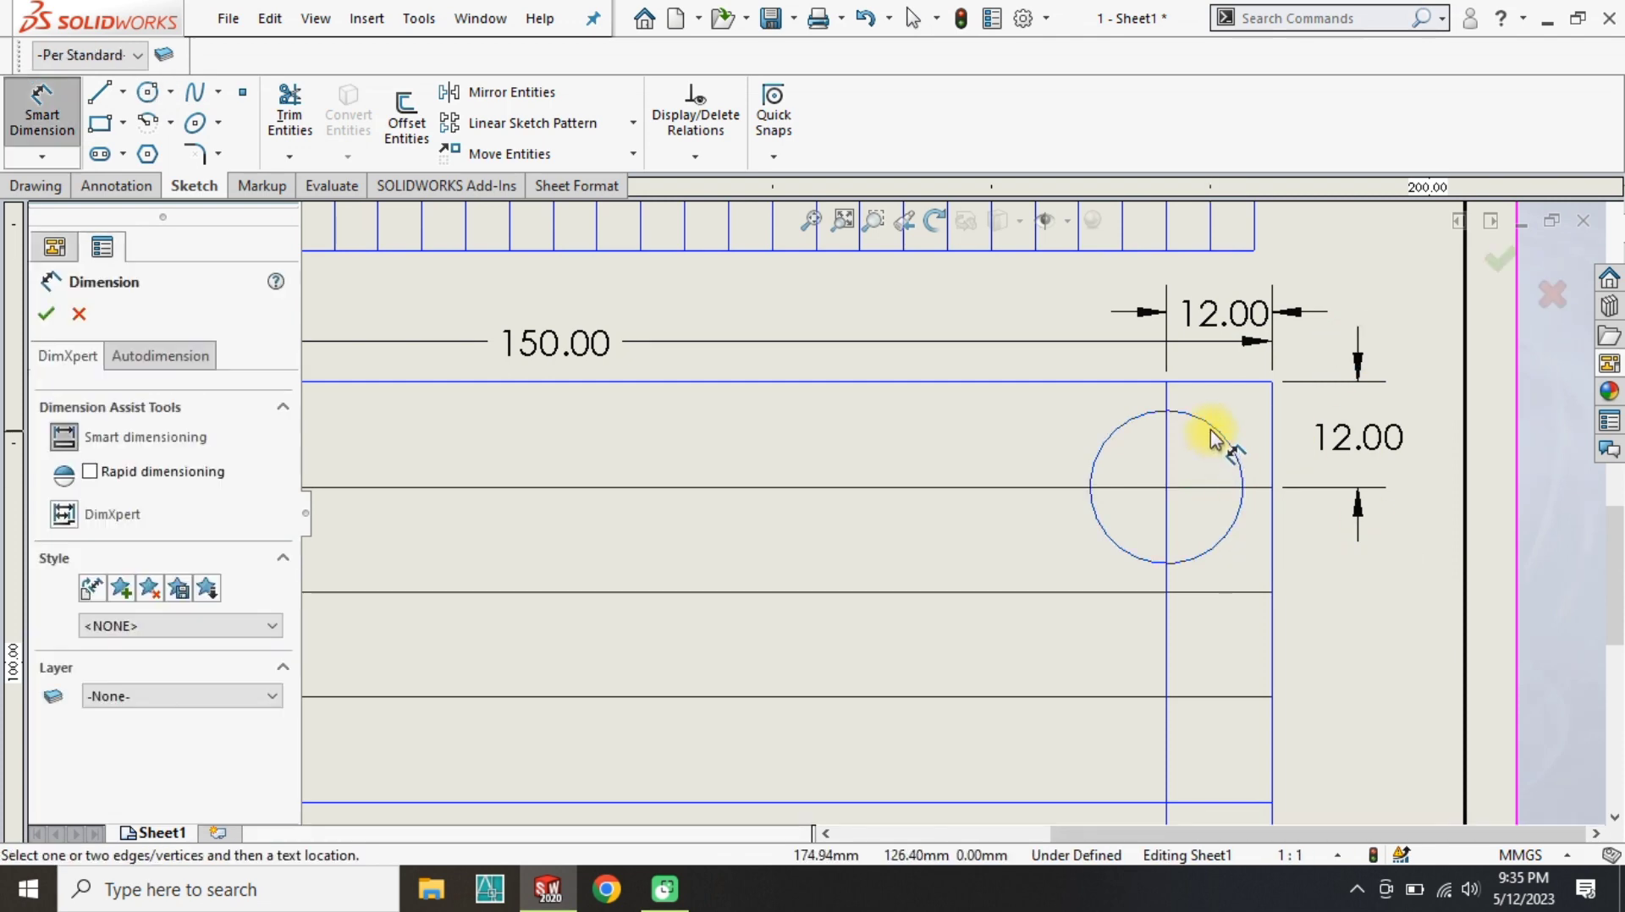
pyautogui.click(1218, 432)
pyautogui.click(1388, 281)
pyautogui.write('10')
pyautogui.press('Return')
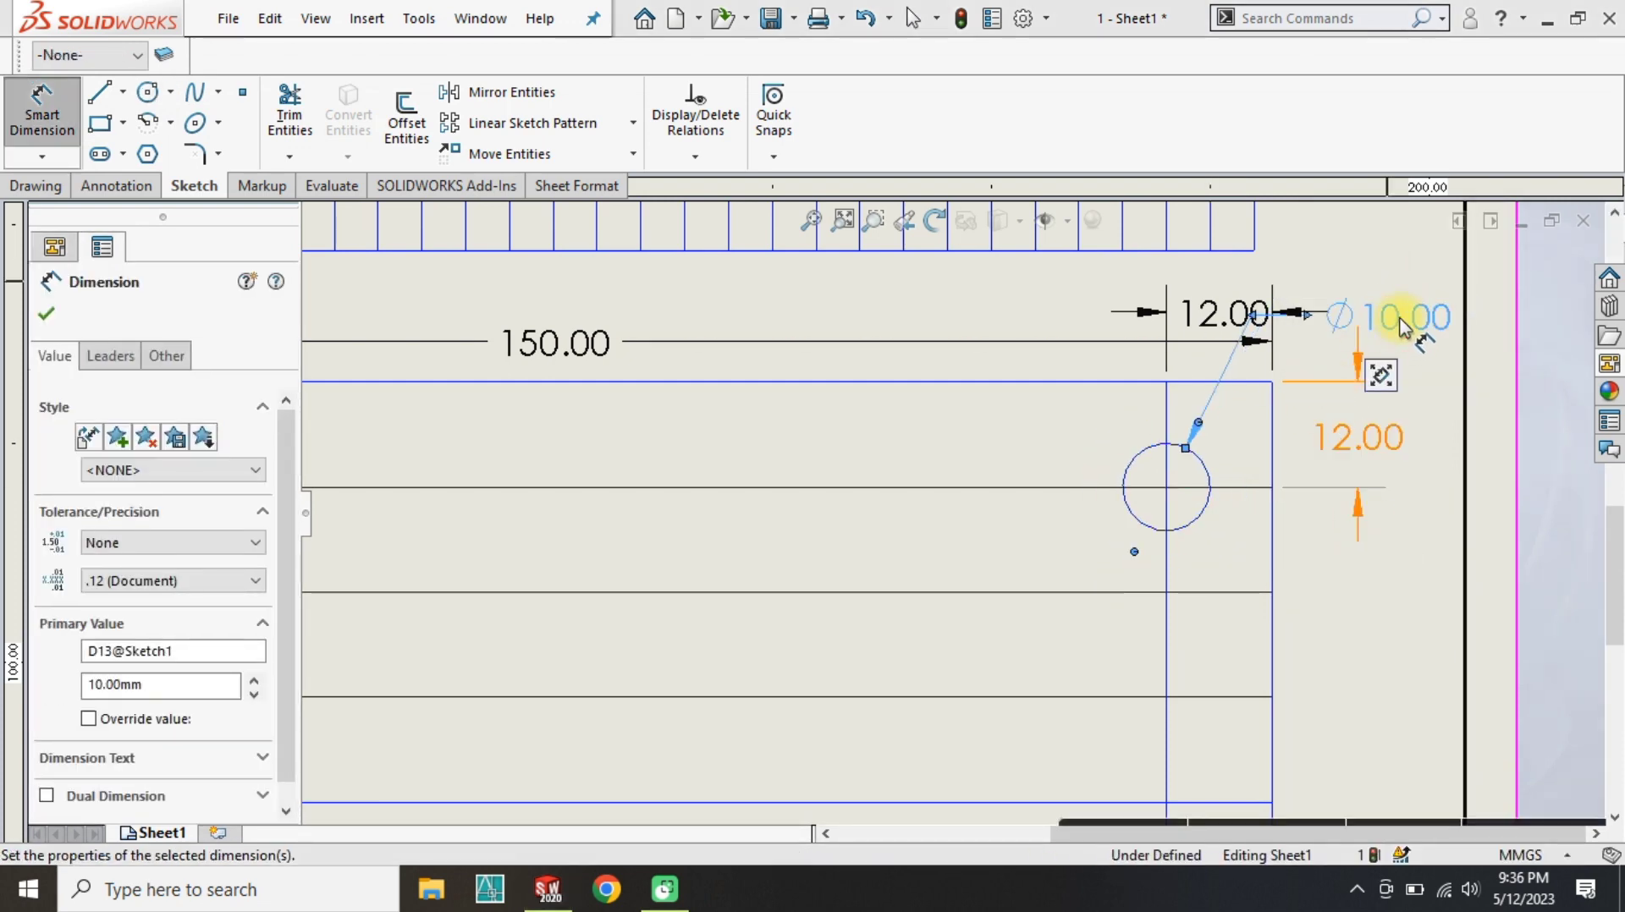
pyautogui.click(178, 682)
pyautogui.write('20')
pyautogui.press('Return')
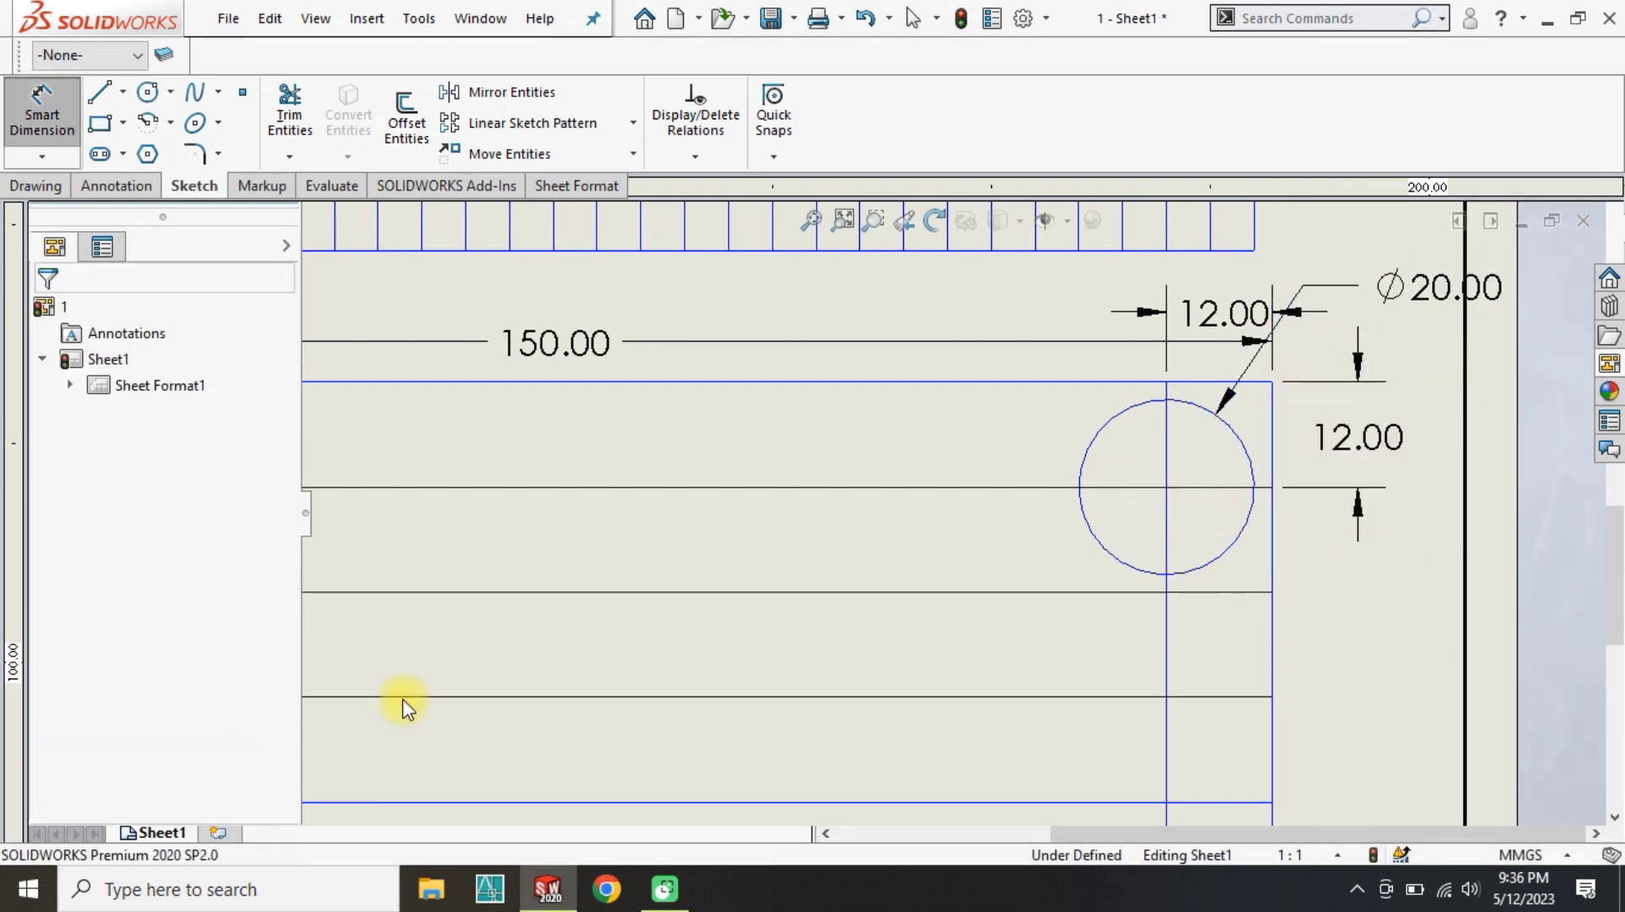
pyautogui.press('Escape')
# Offset the 20 mm circle 3 mm inward and remove the offset's dimension.
pyautogui.click(404, 119)
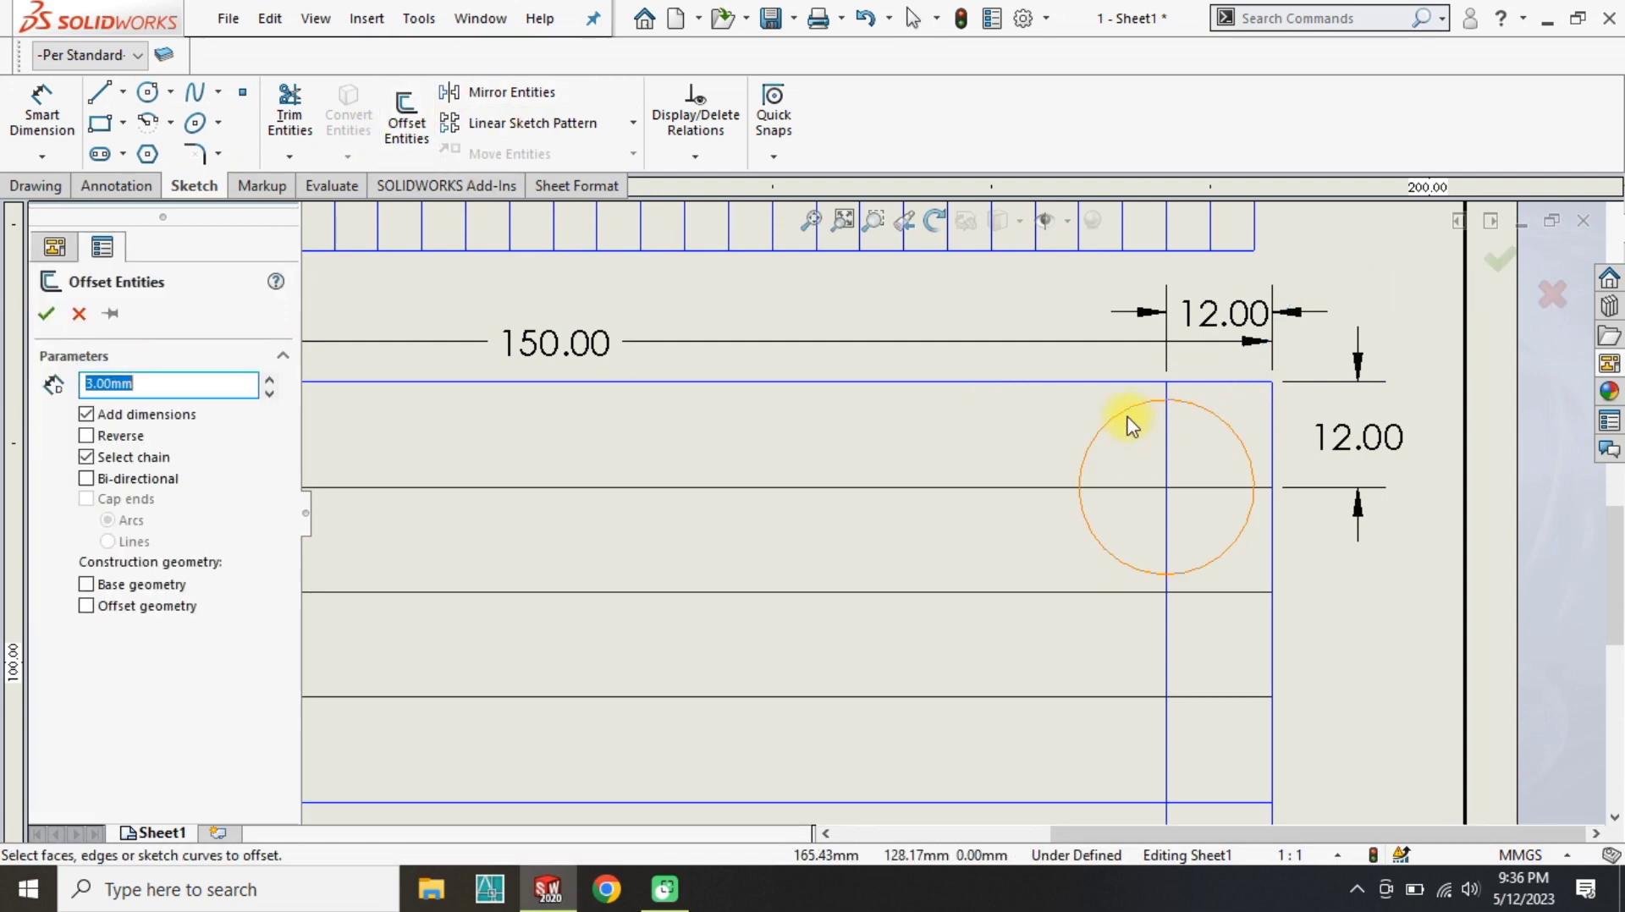
pyautogui.click(1143, 455)
pyautogui.click(1172, 543)
pyautogui.press('Delete')
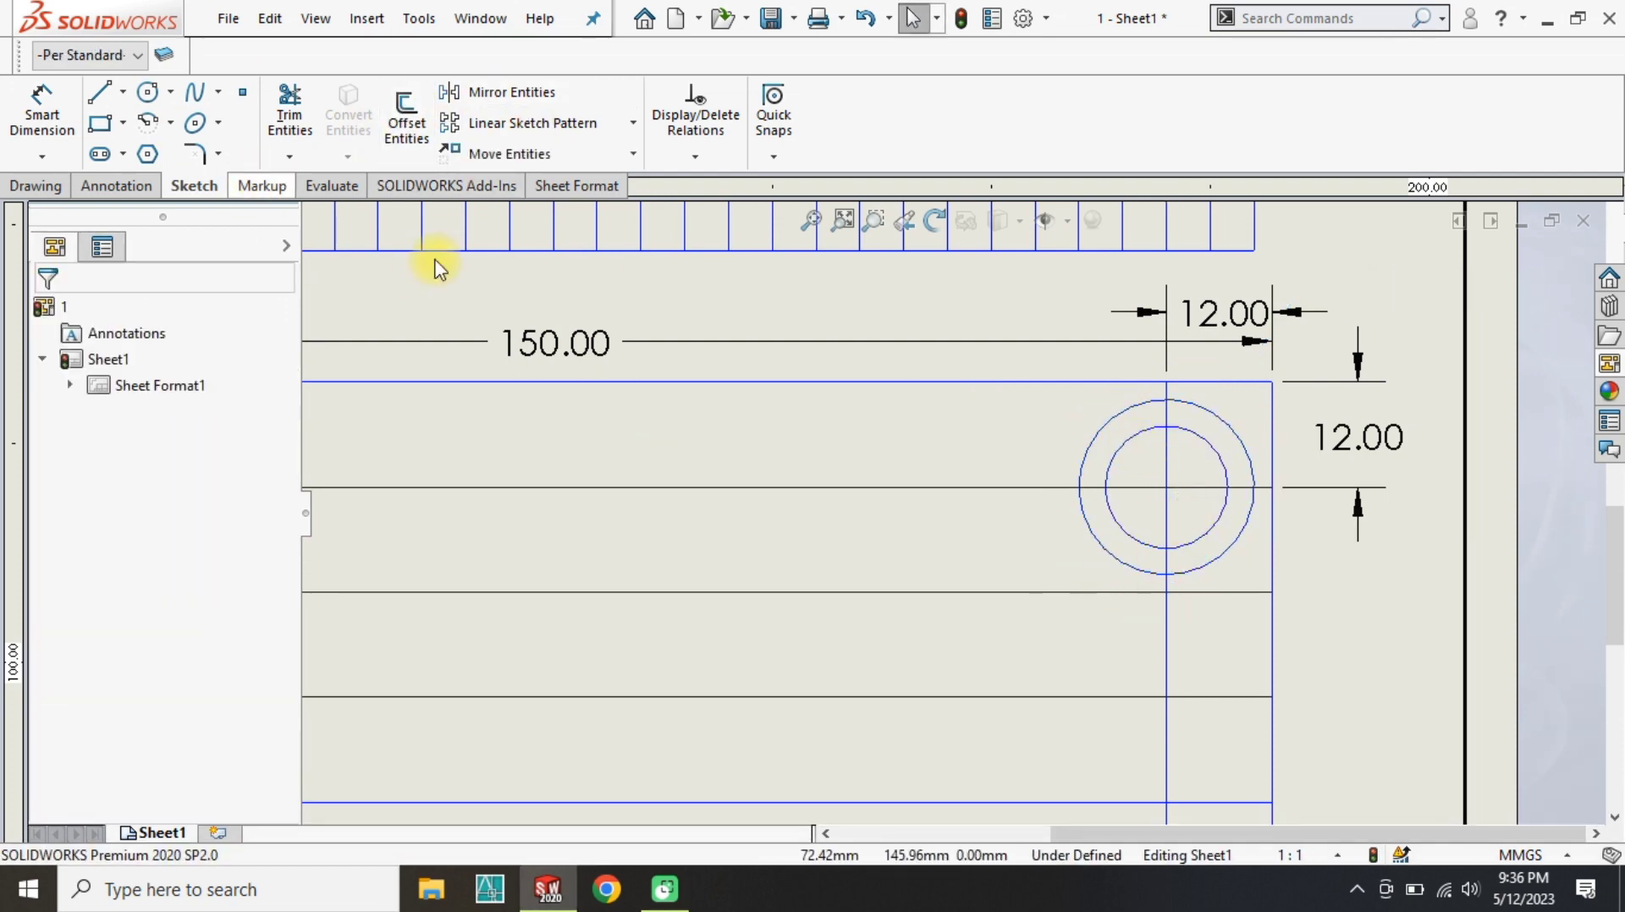
# Copy both concentric circles from their centre to the vertical line's crossings with the top edge and each lower inner horizontal line.
pyautogui.click(633, 154)
pyautogui.click(569, 214)
pyautogui.click(1107, 424)
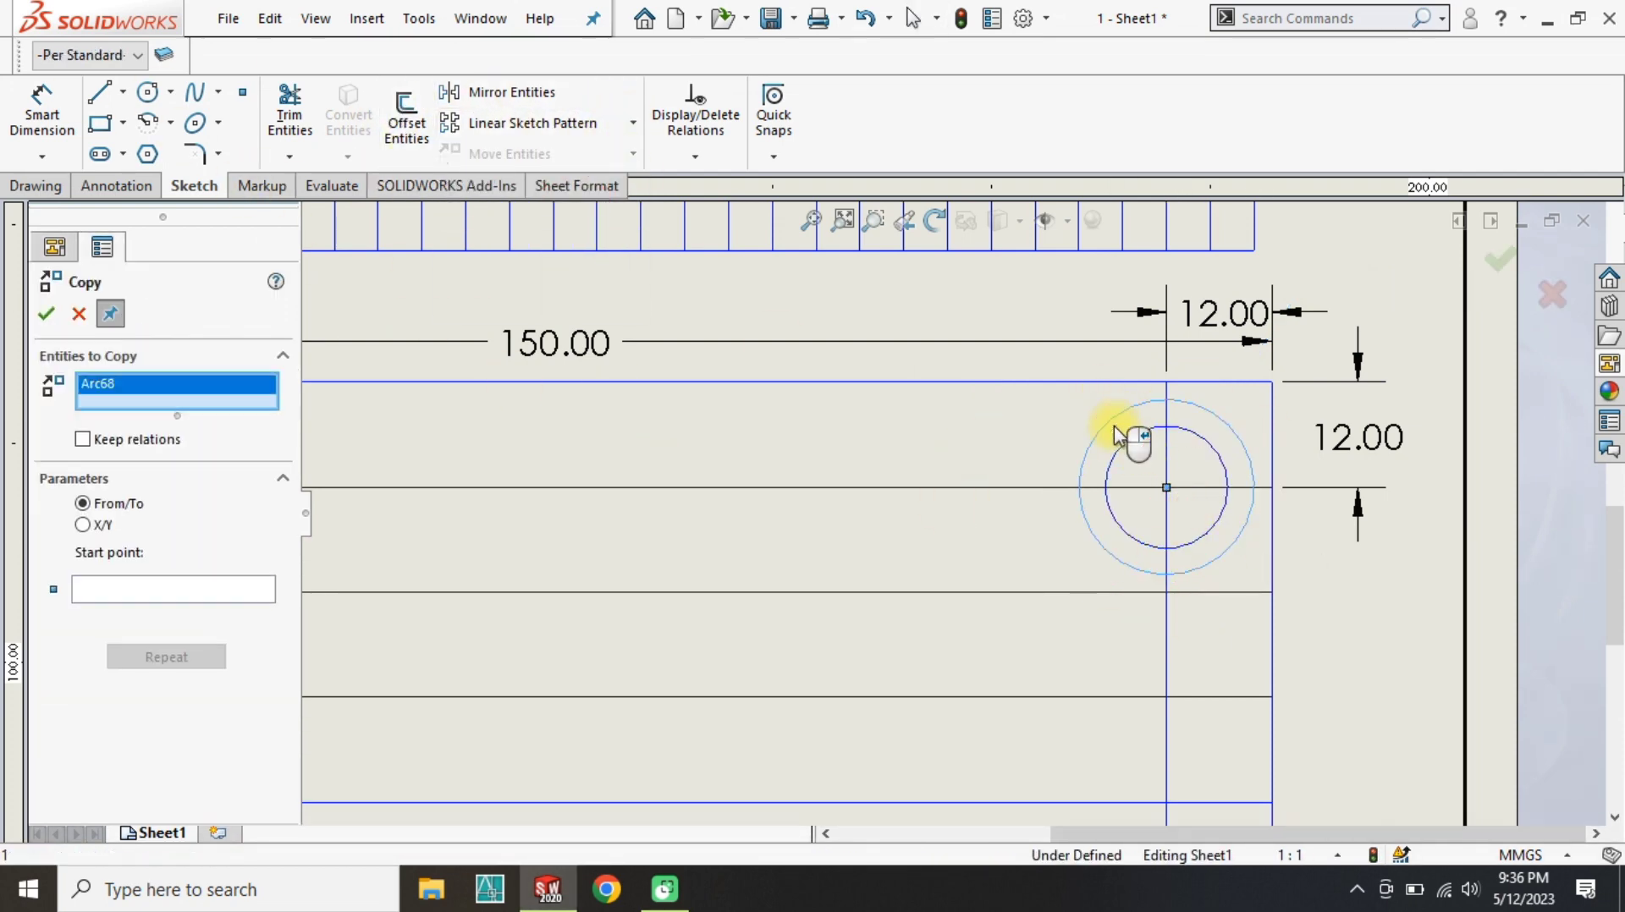
pyautogui.click(1123, 443)
pyautogui.click(145, 610)
pyautogui.click(1167, 488)
pyautogui.click(1167, 382)
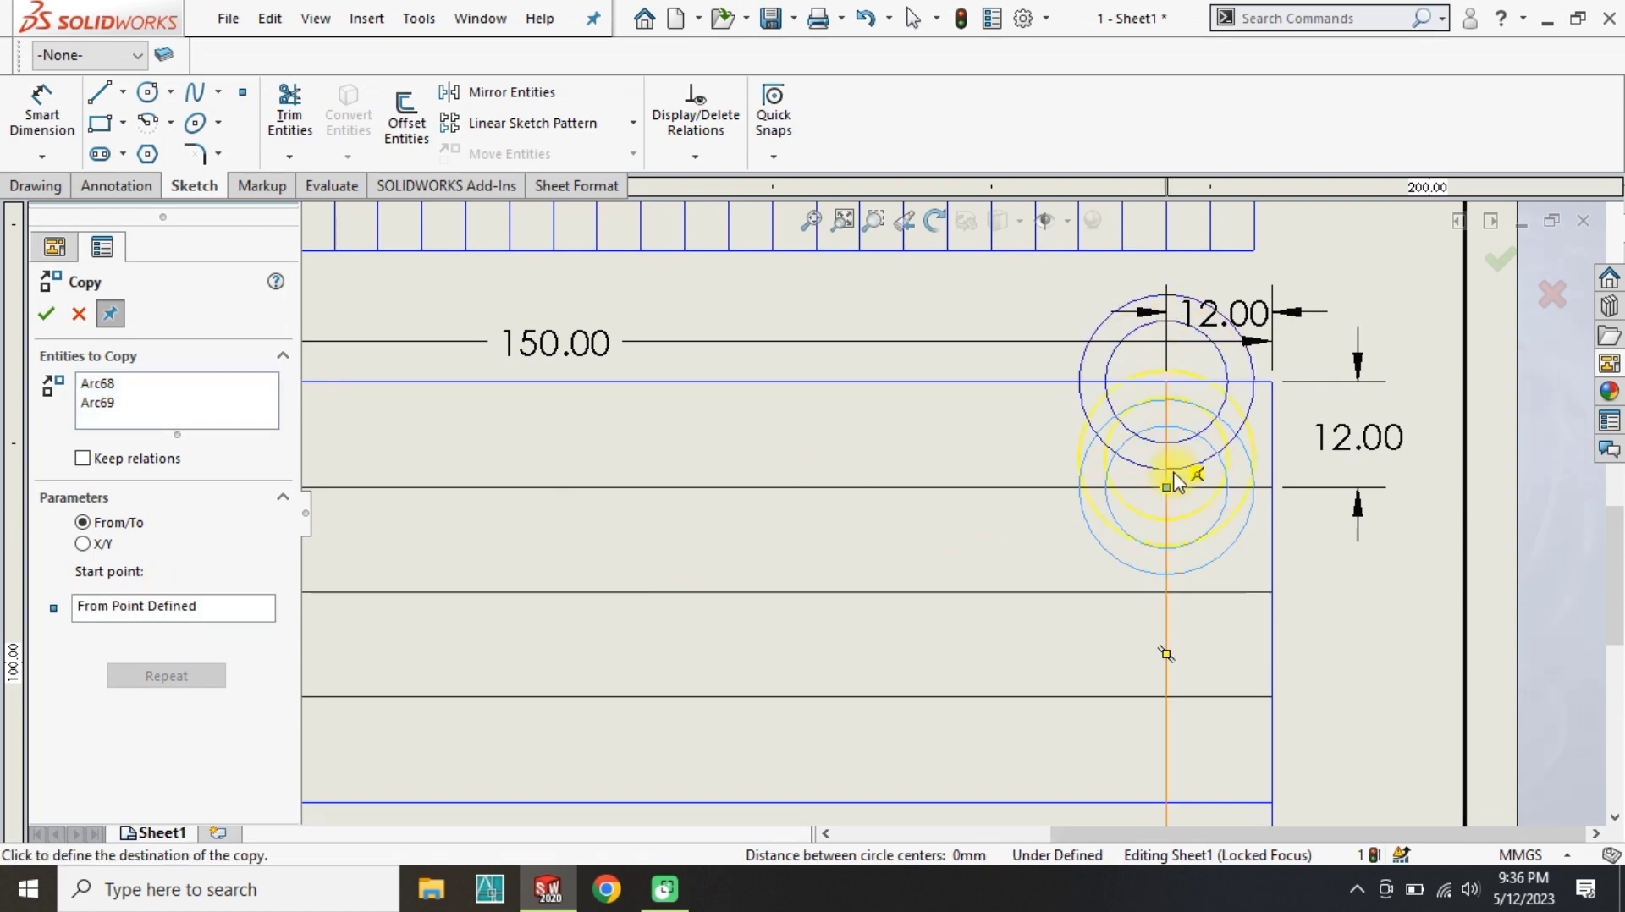
pyautogui.click(1168, 593)
pyautogui.click(1176, 708)
pyautogui.scroll(2, 1177, 711)
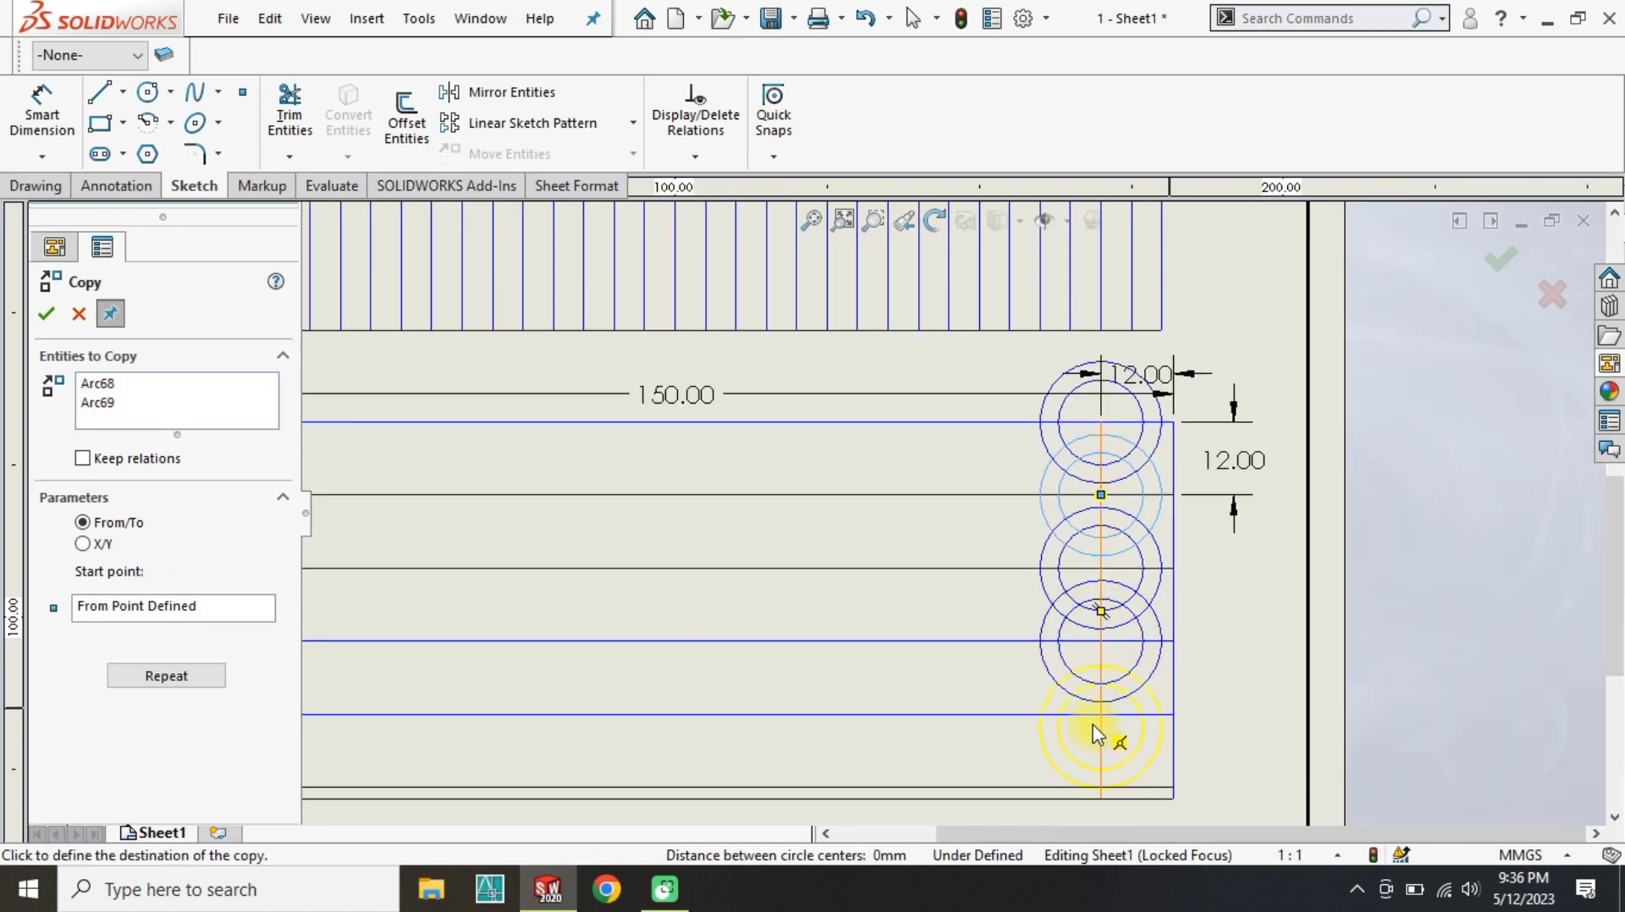
pyautogui.click(1102, 794)
pyautogui.press('Escape')
pyautogui.scroll(3, 1058, 483)
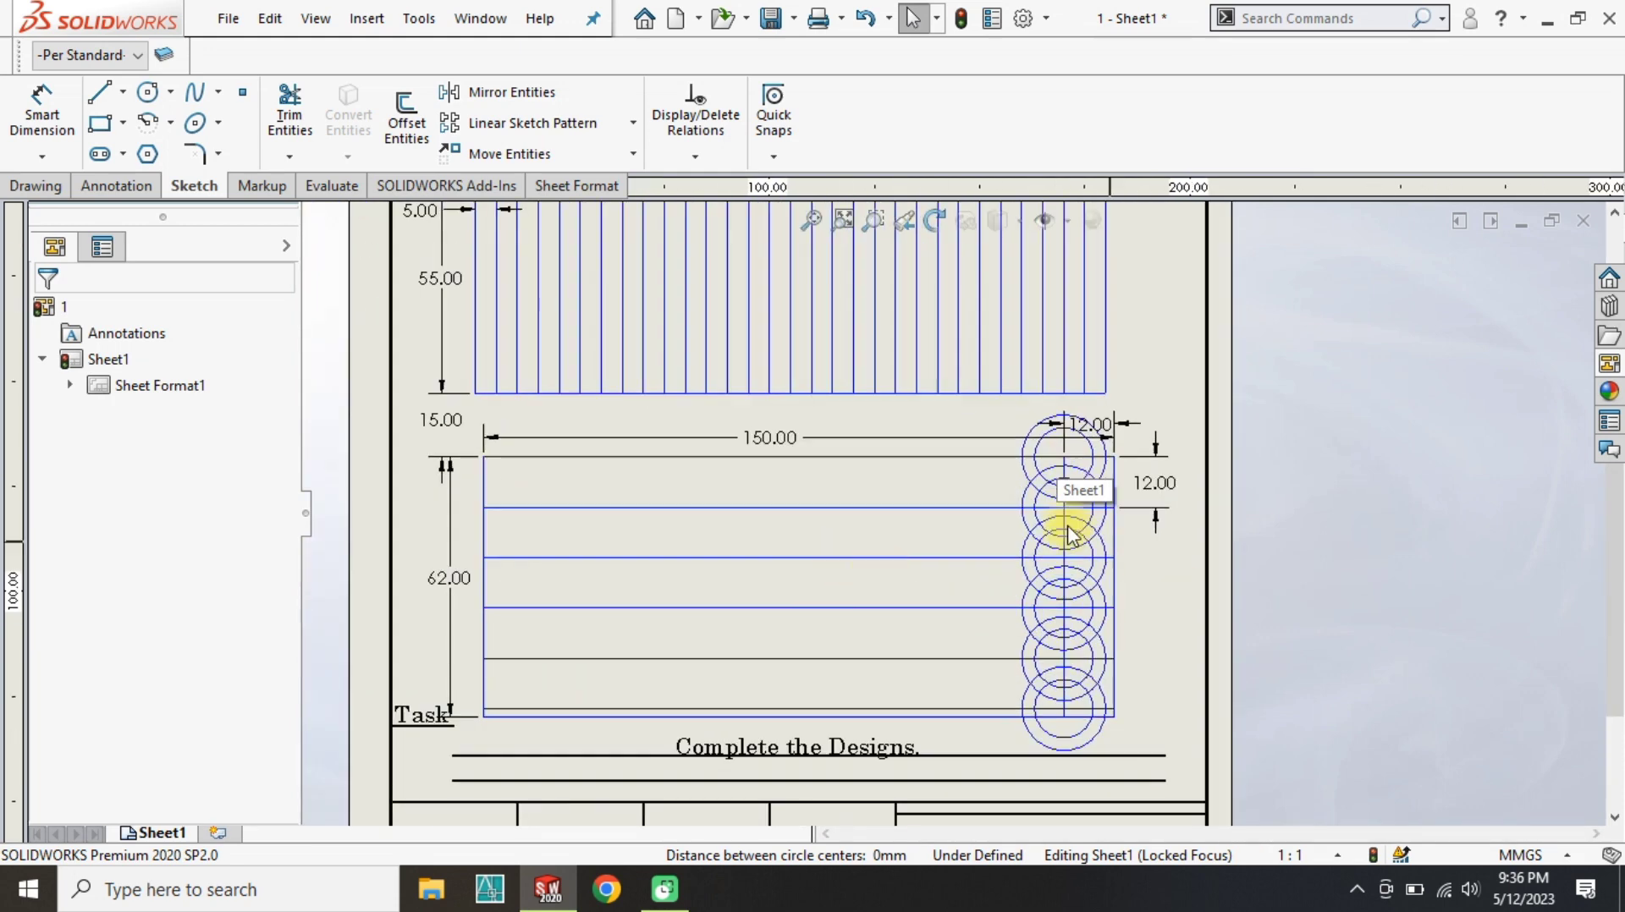
pyautogui.scroll(-1, 982, 537)
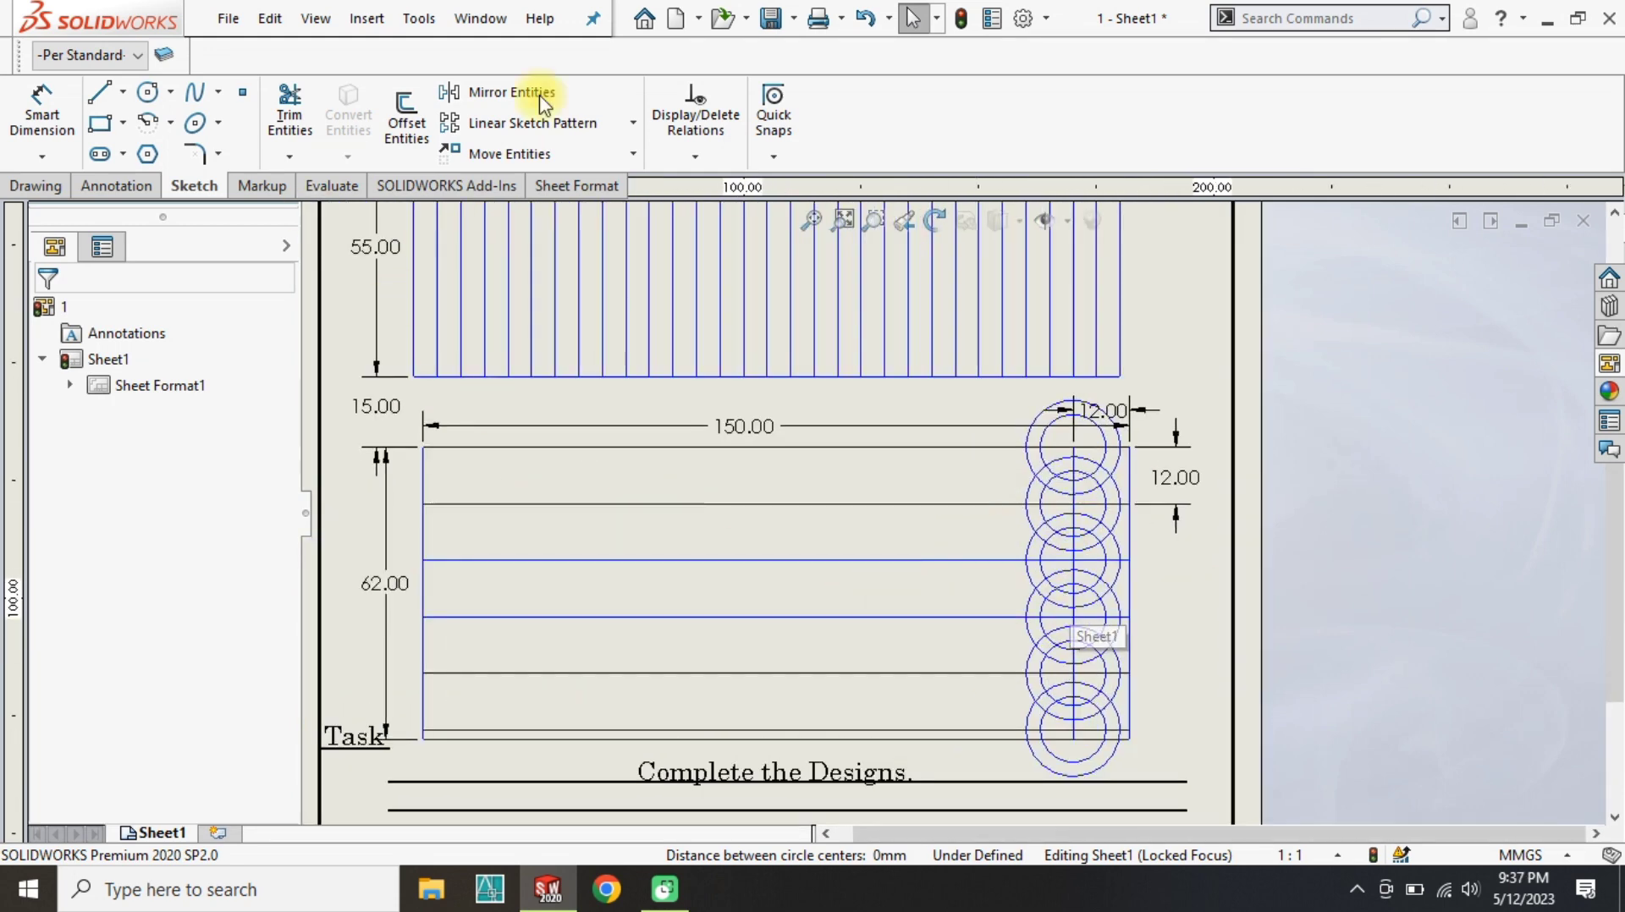
pyautogui.click(525, 123)
pyautogui.scroll(-5, 1076, 515)
pyautogui.click(1016, 515)
pyautogui.scroll(7, 1007, 529)
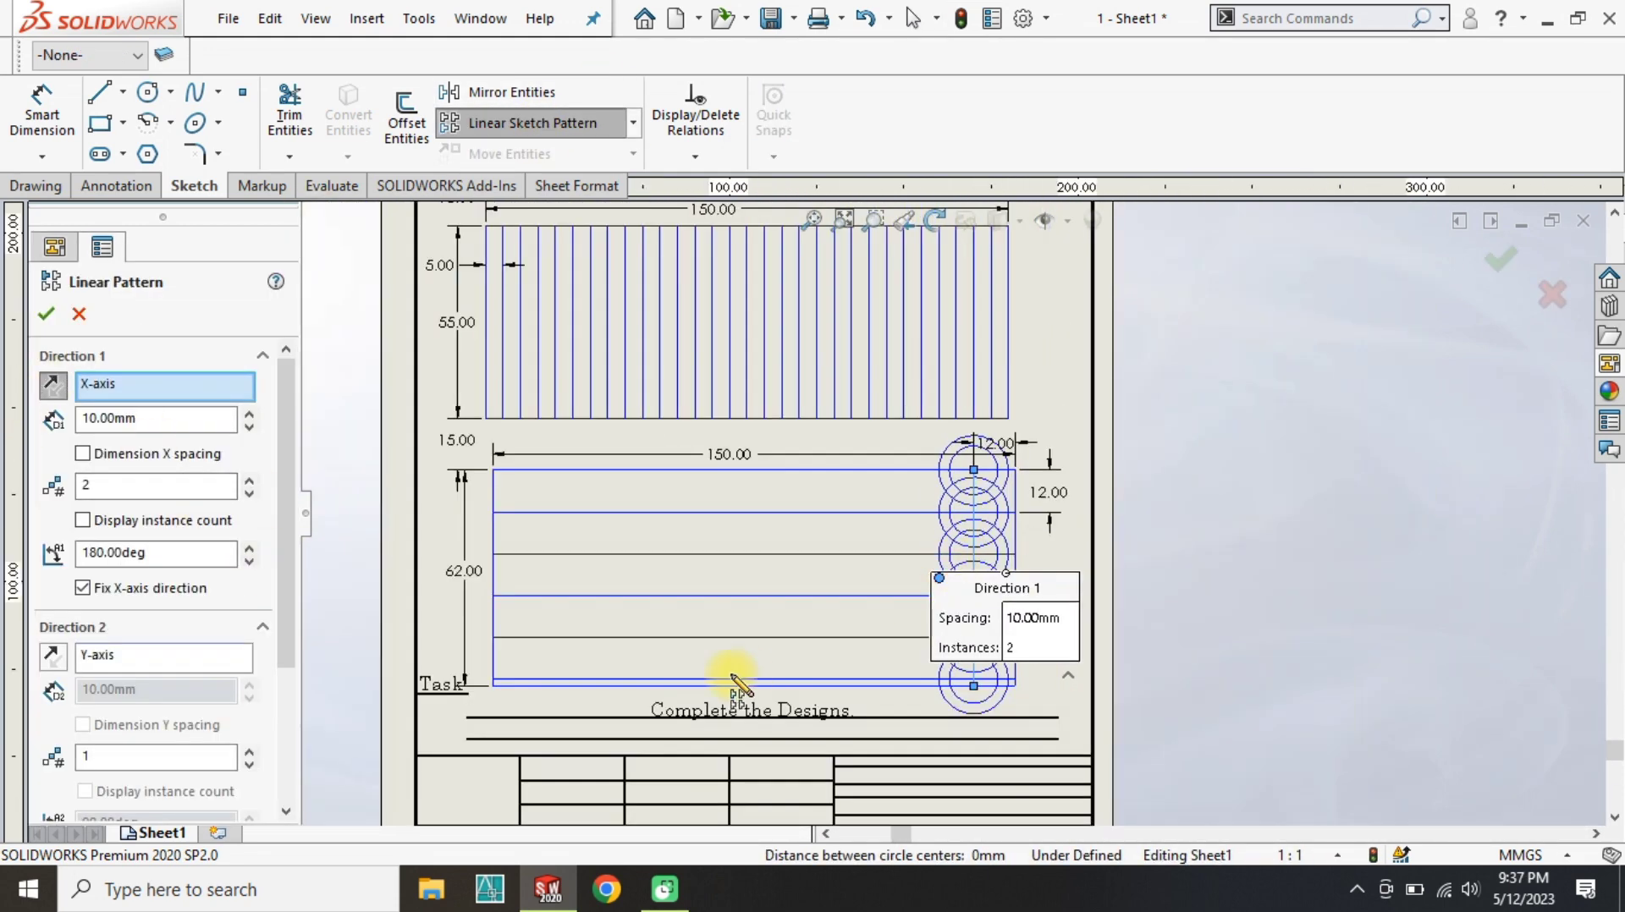
pyautogui.scroll(-3, 734, 682)
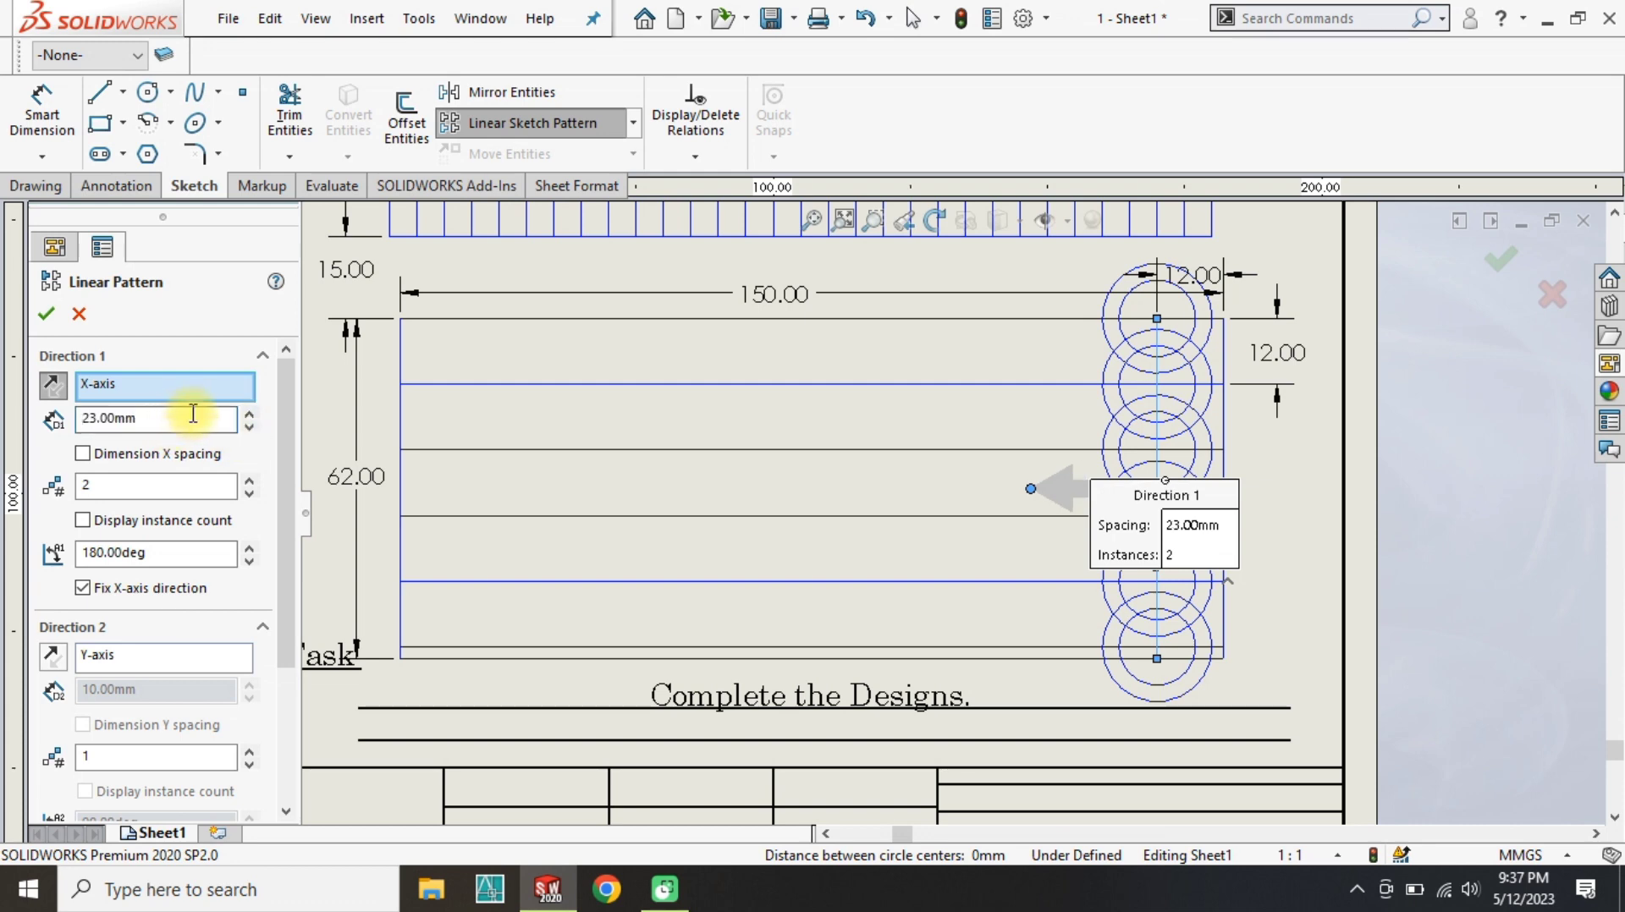
pyautogui.click(250, 415)
pyautogui.click(249, 414)
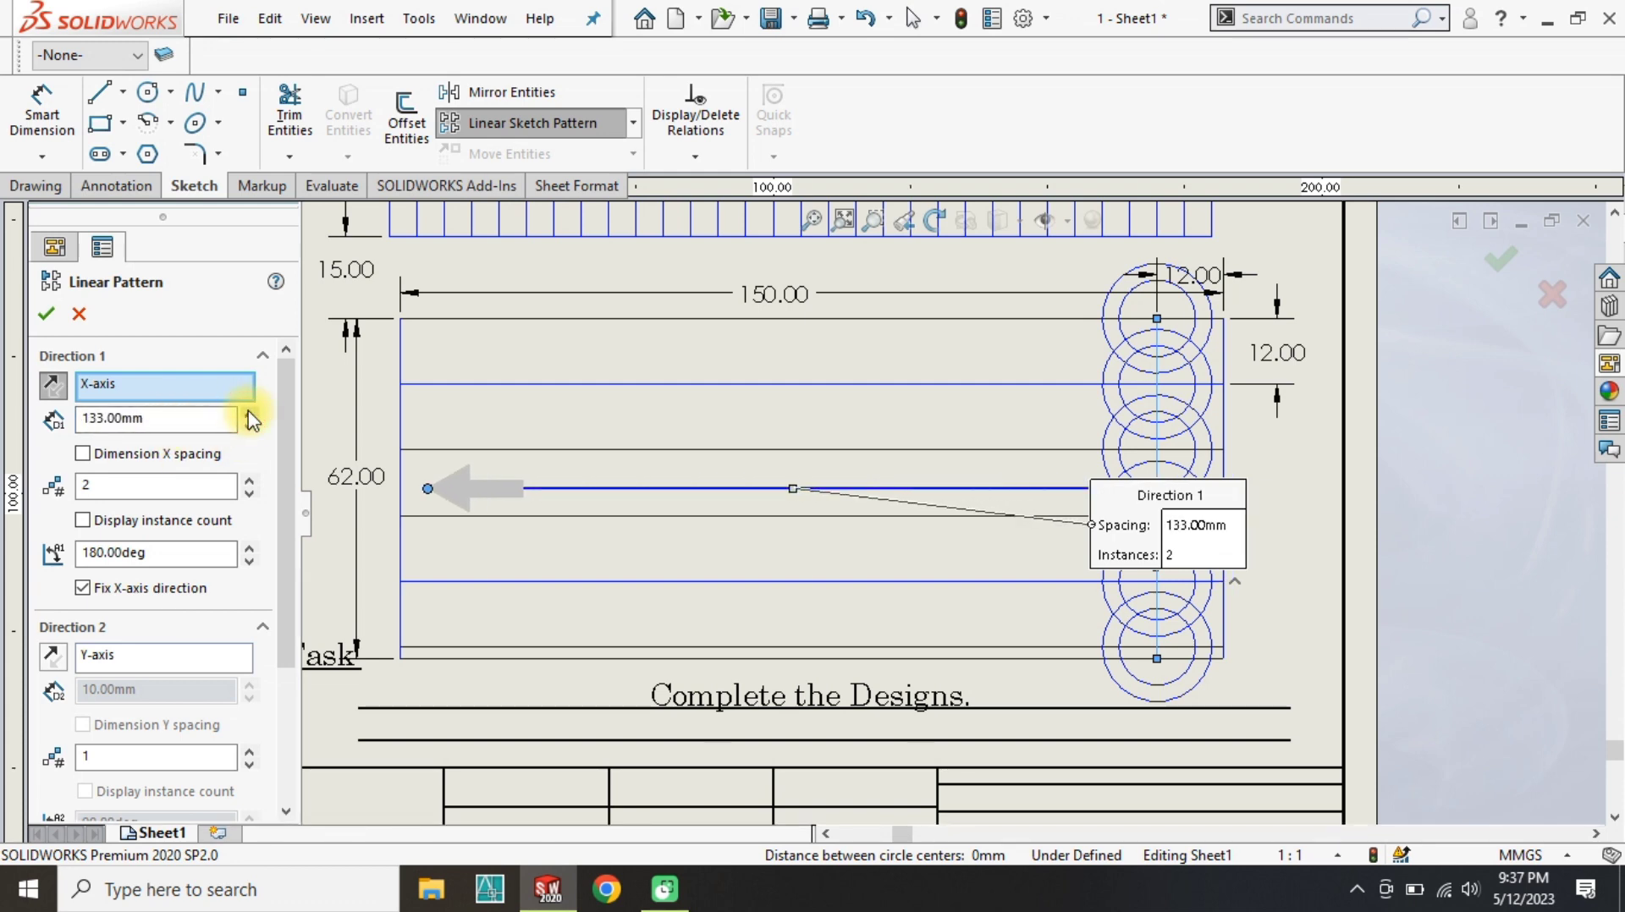
pyautogui.click(46, 315)
# Pattern the bottom rectangle's vertical line leftward along the X-axis with 23 mm spacing and 4 instances.
pyautogui.click(542, 123)
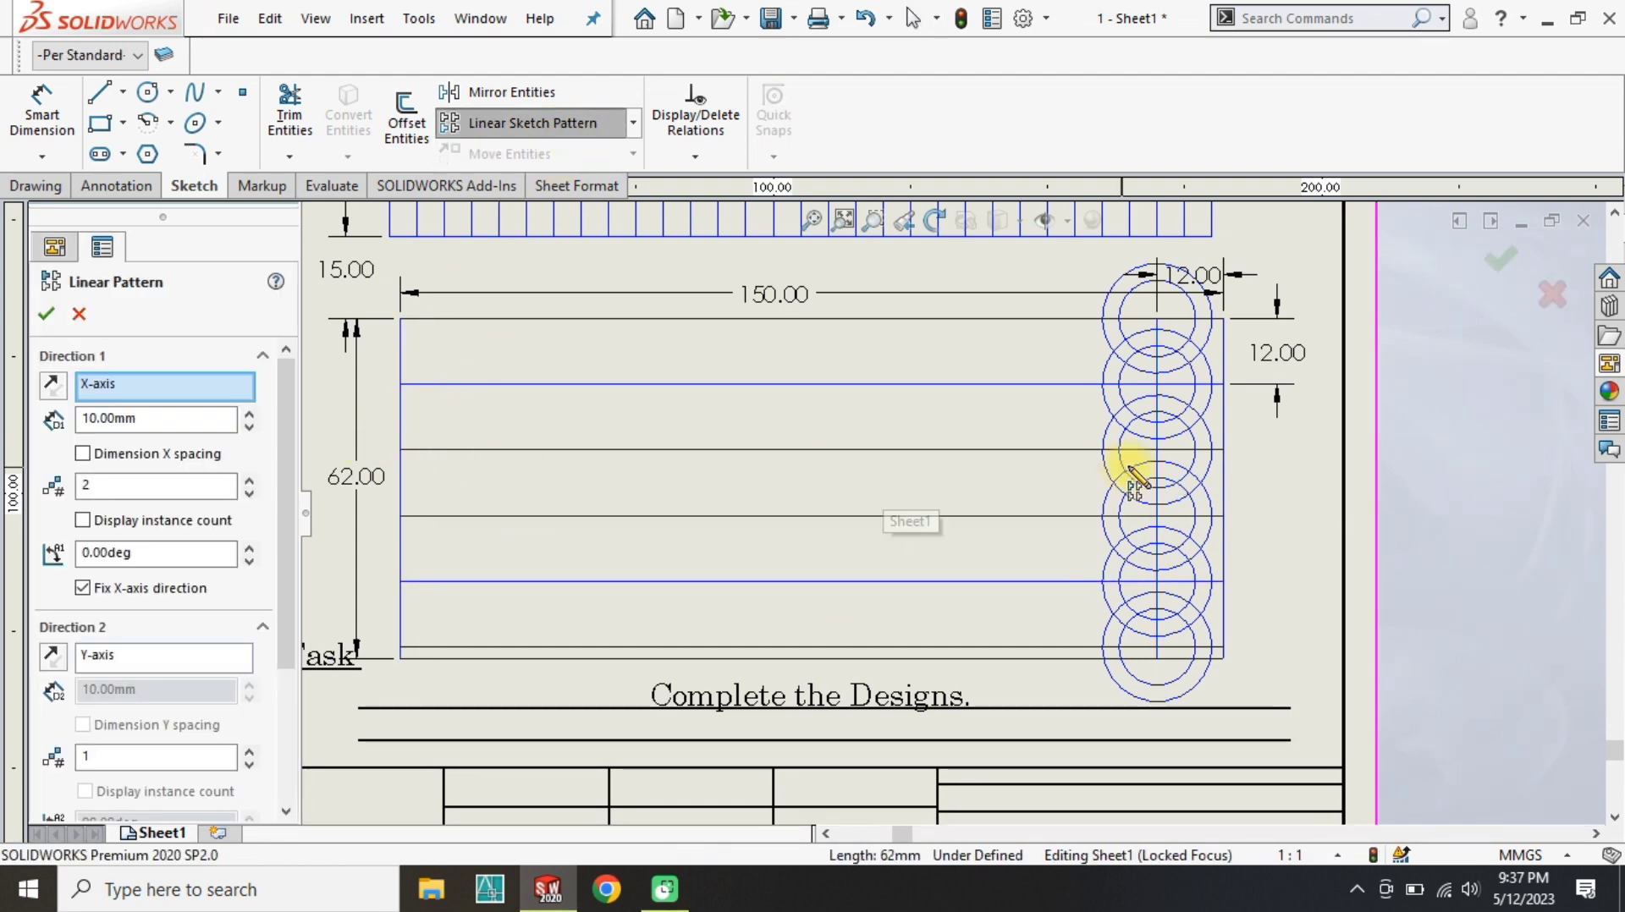
pyautogui.scroll(-3, 1135, 465)
pyautogui.scroll(5, 1117, 359)
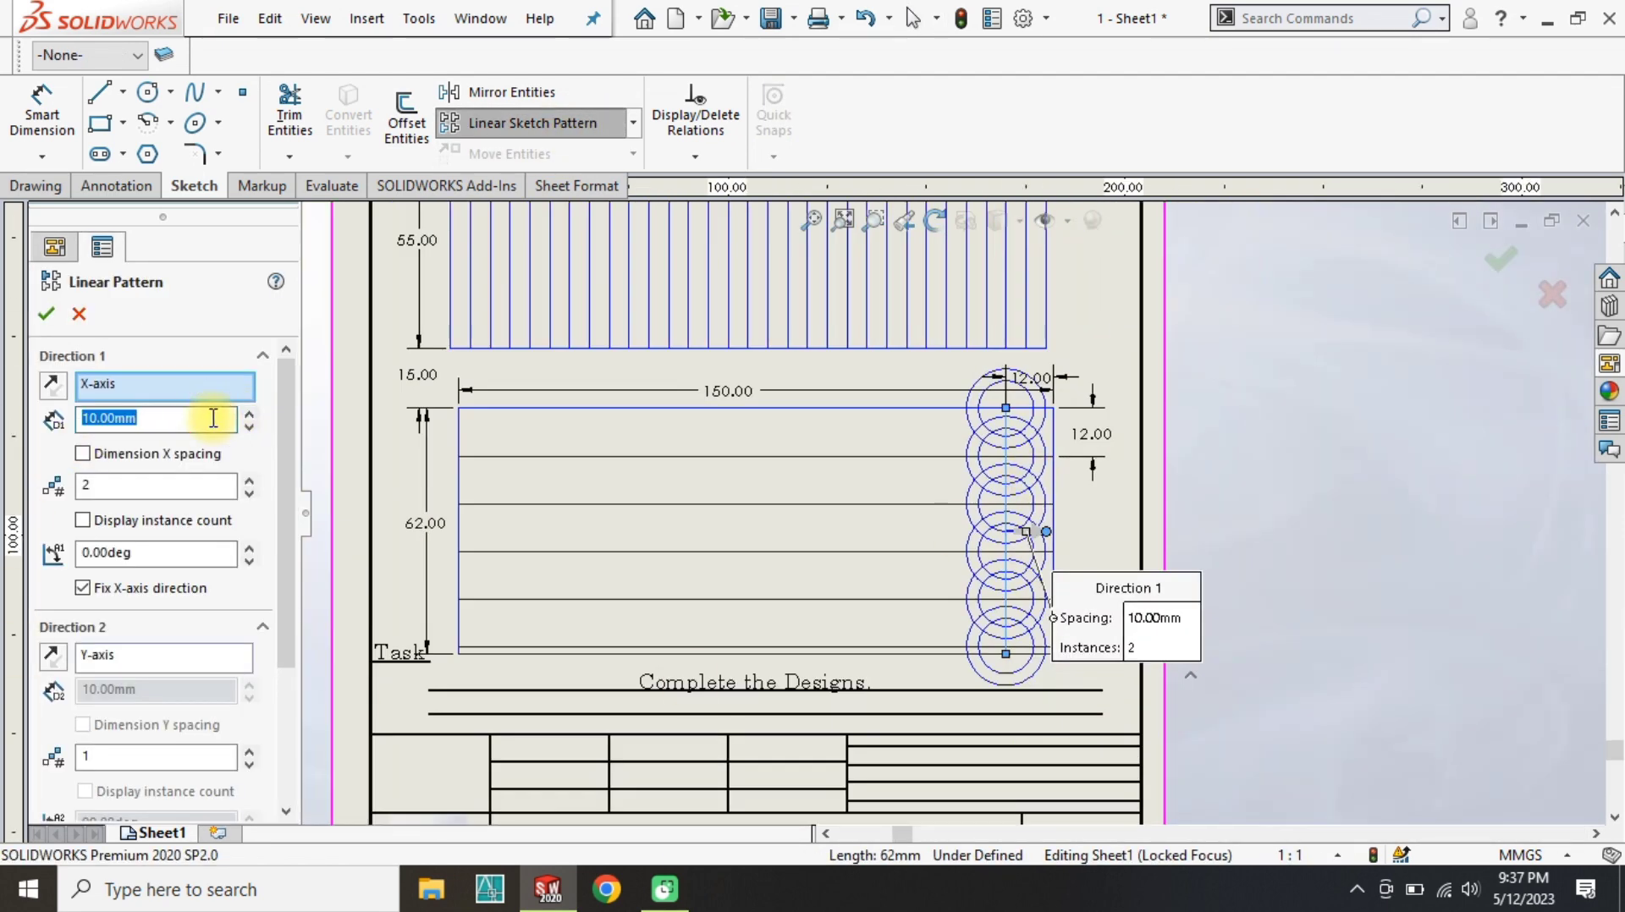
pyautogui.click(50, 395)
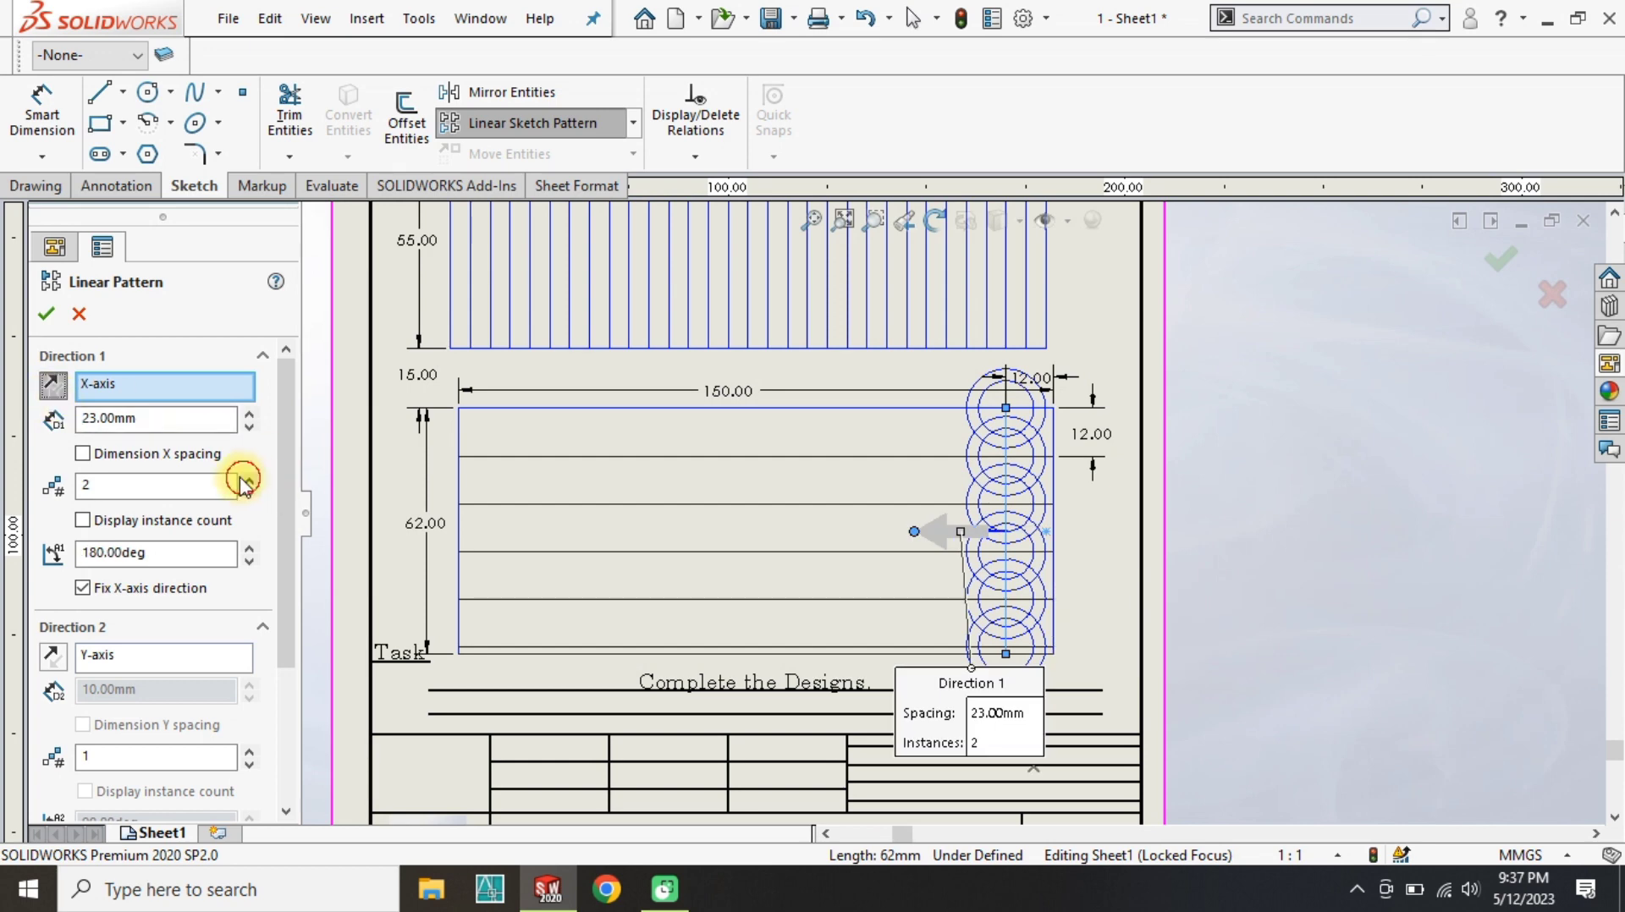
pyautogui.click(46, 315)
pyautogui.click(542, 123)
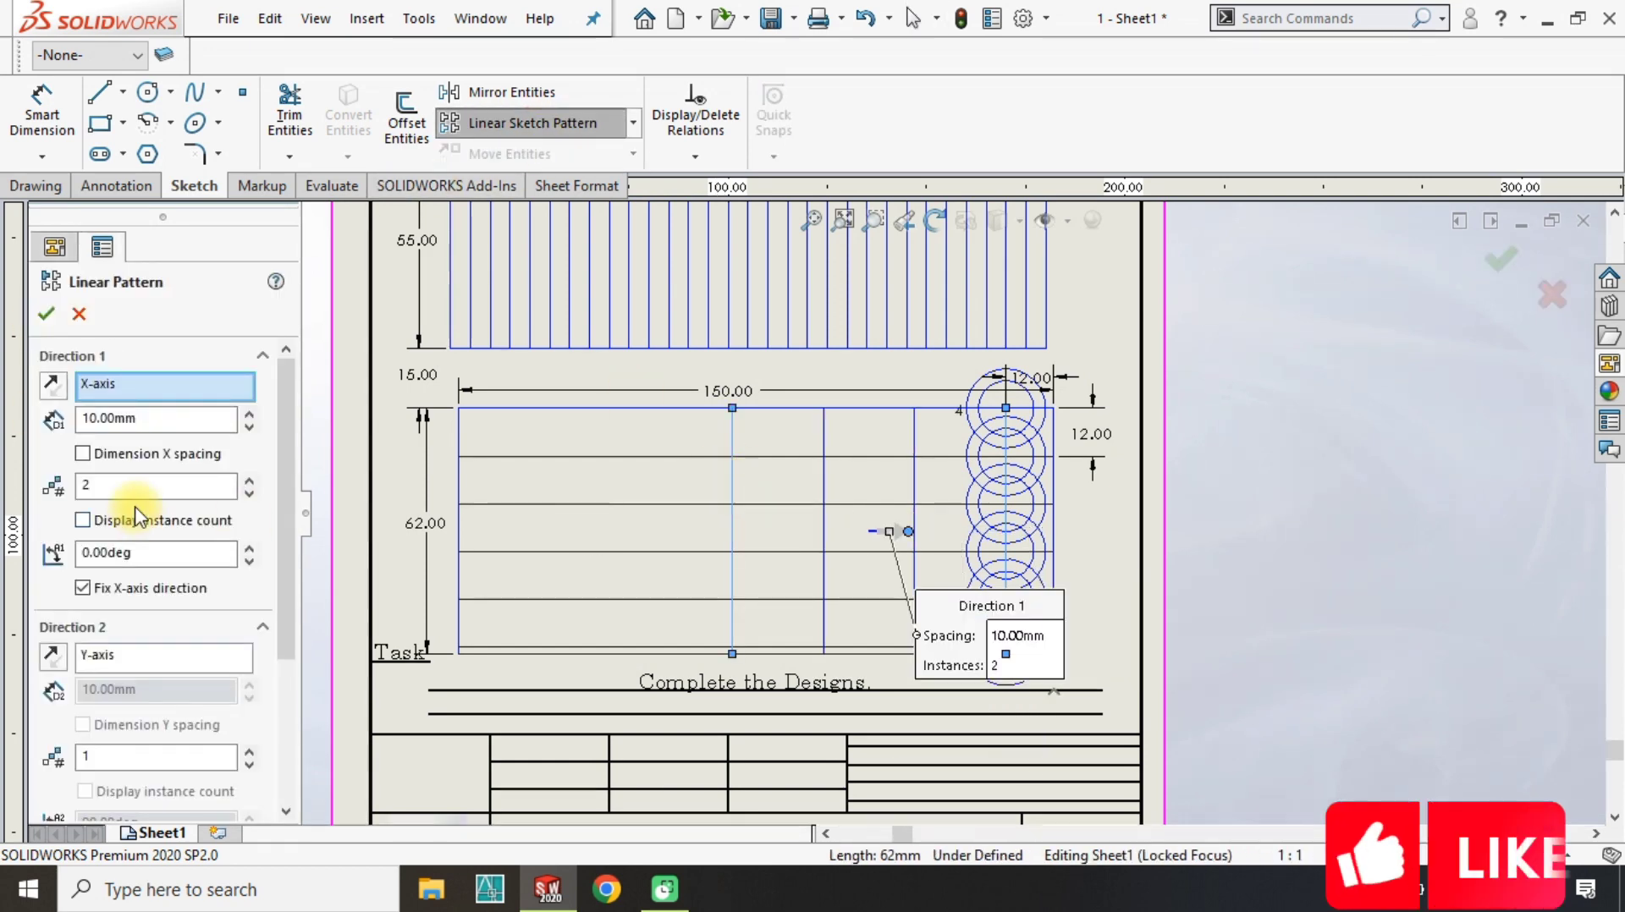
pyautogui.doubleClick(158, 419)
pyautogui.write('23')
pyautogui.press('Return')
pyautogui.click(48, 390)
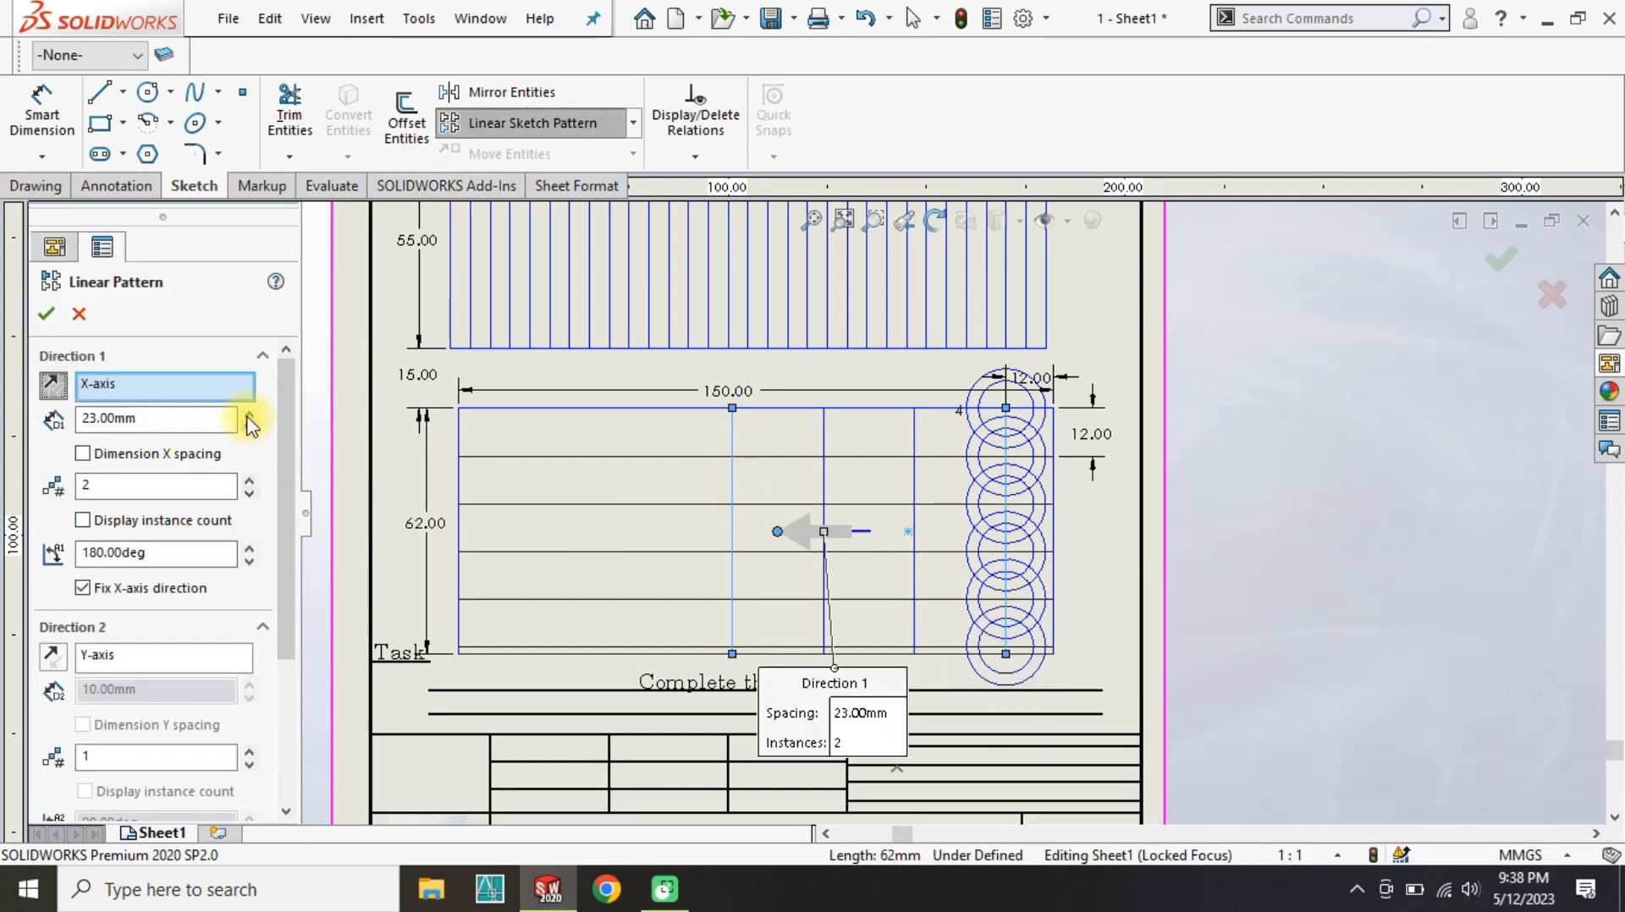
pyautogui.press('Return')
pyautogui.press('Return')
# Pattern the leftmost inner vertical line of the bottom rectangle leftward along the X-axis with 23 mm spacing and 4 instances.
pyautogui.click(732, 486)
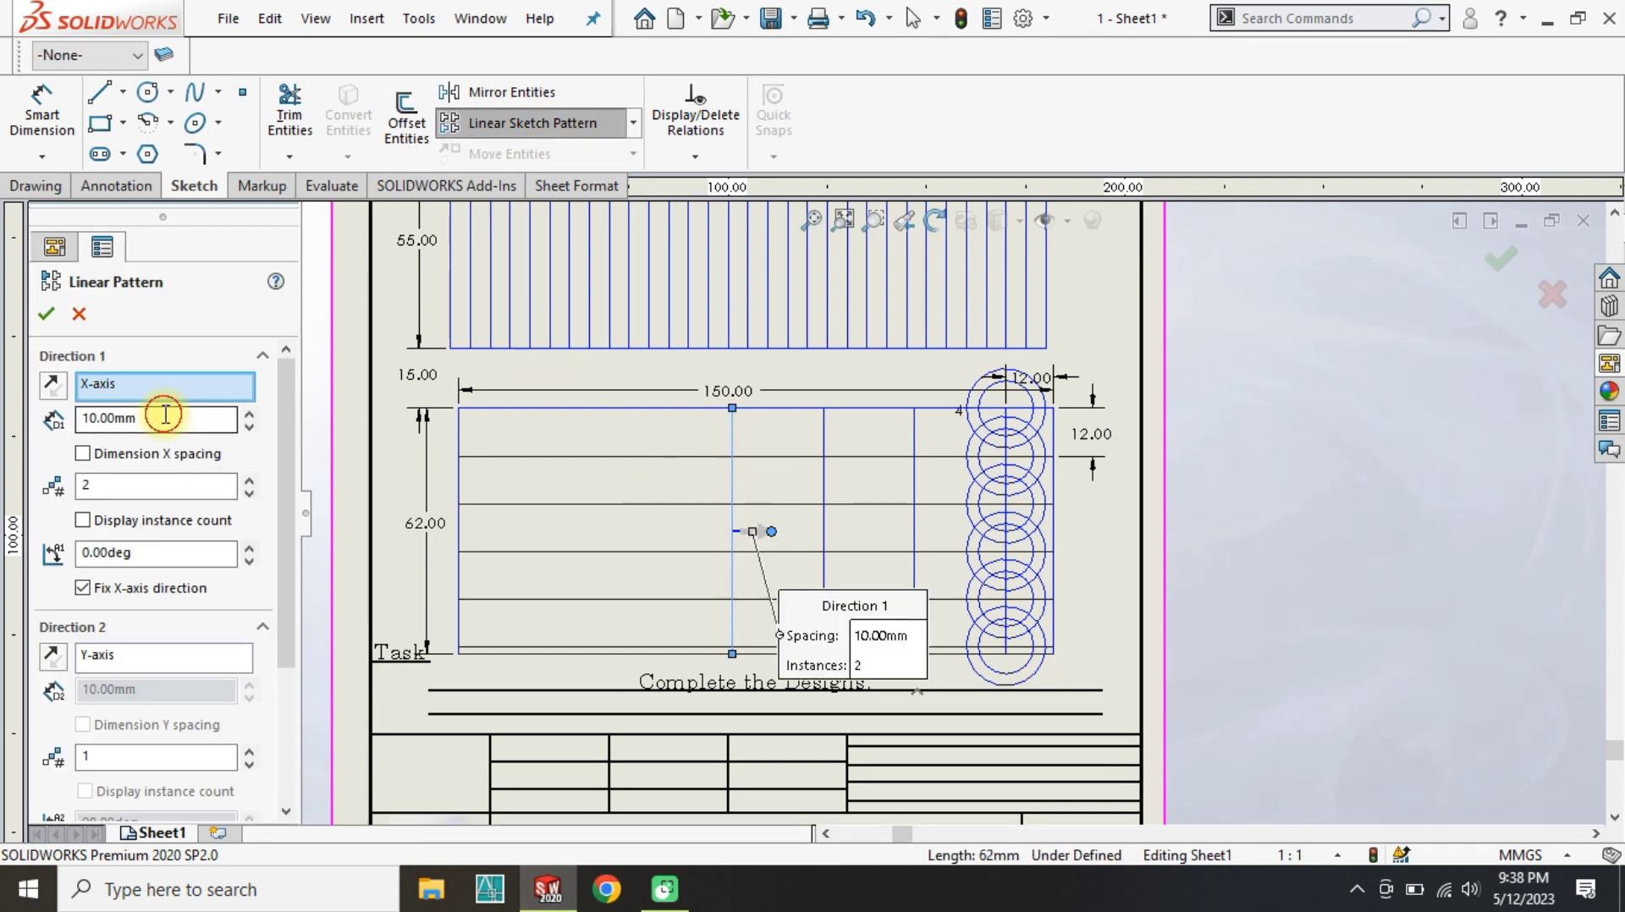
pyautogui.press('Return')
pyautogui.click(52, 385)
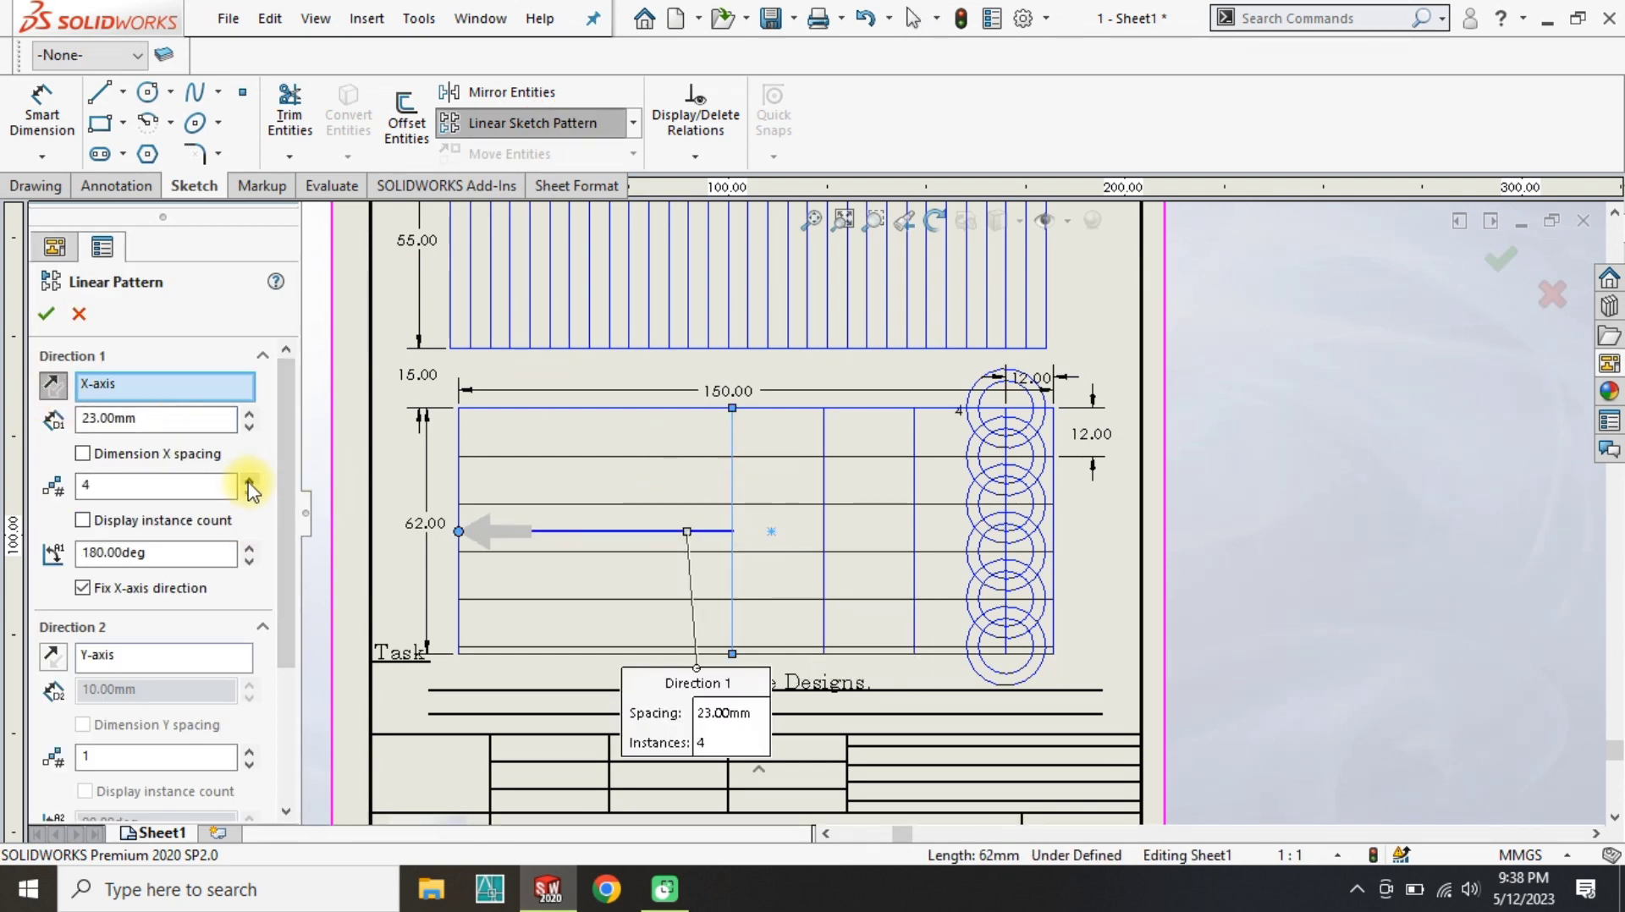
pyautogui.click(48, 322)
pyautogui.scroll(-4, 372, 538)
pyautogui.doubleClick(611, 490)
pyautogui.scroll(4, 952, 635)
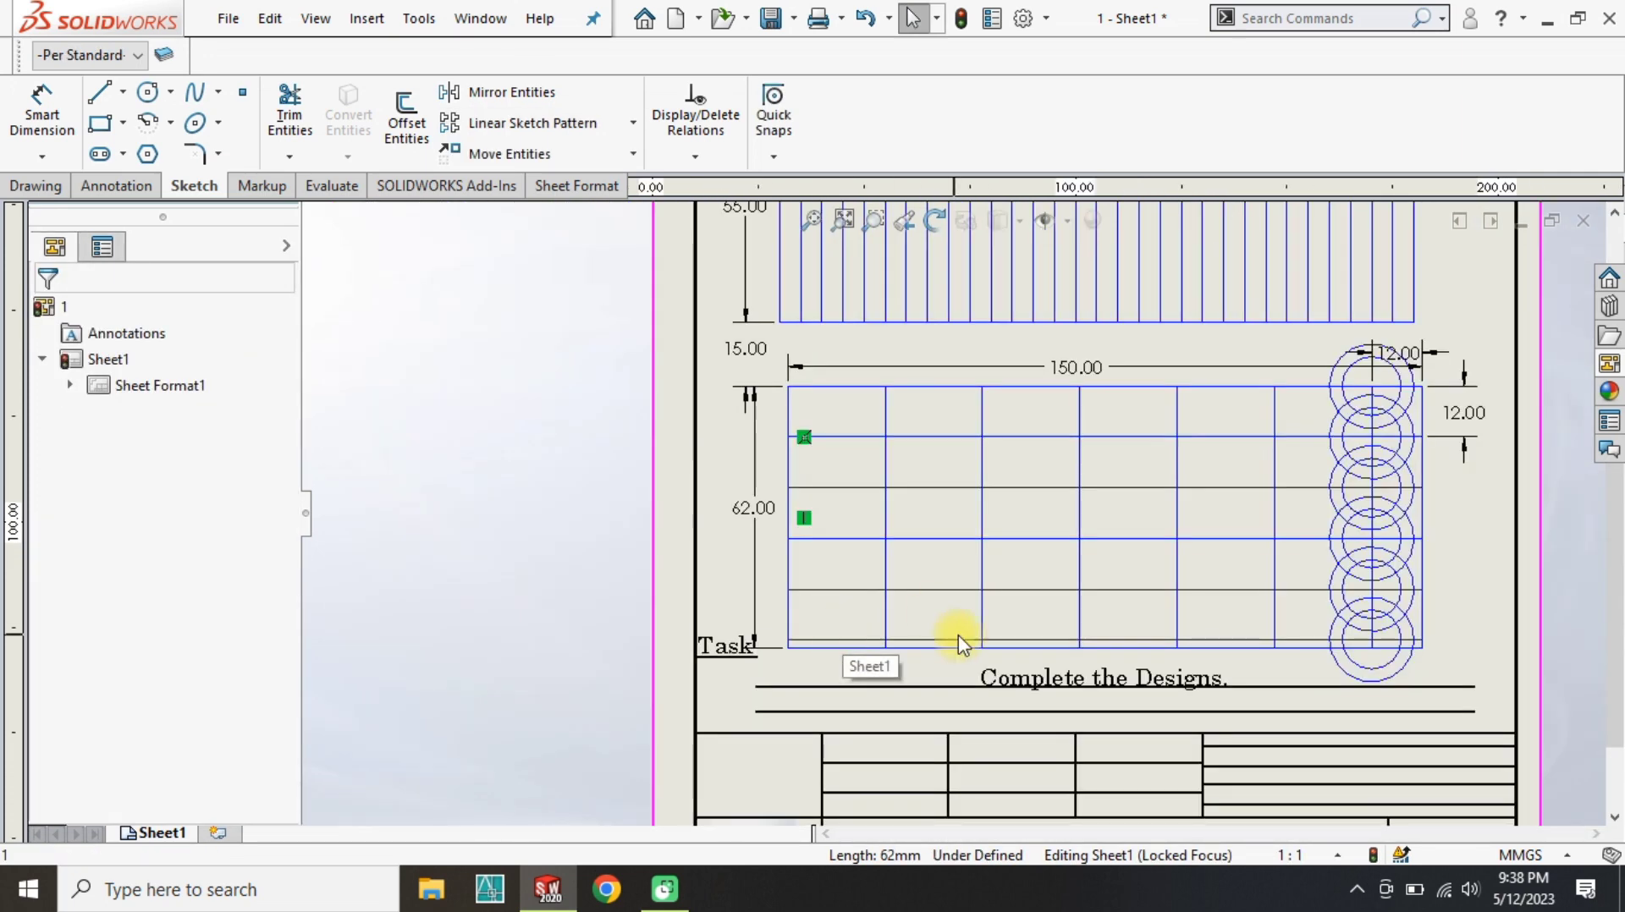
pyautogui.scroll(-1, 783, 478)
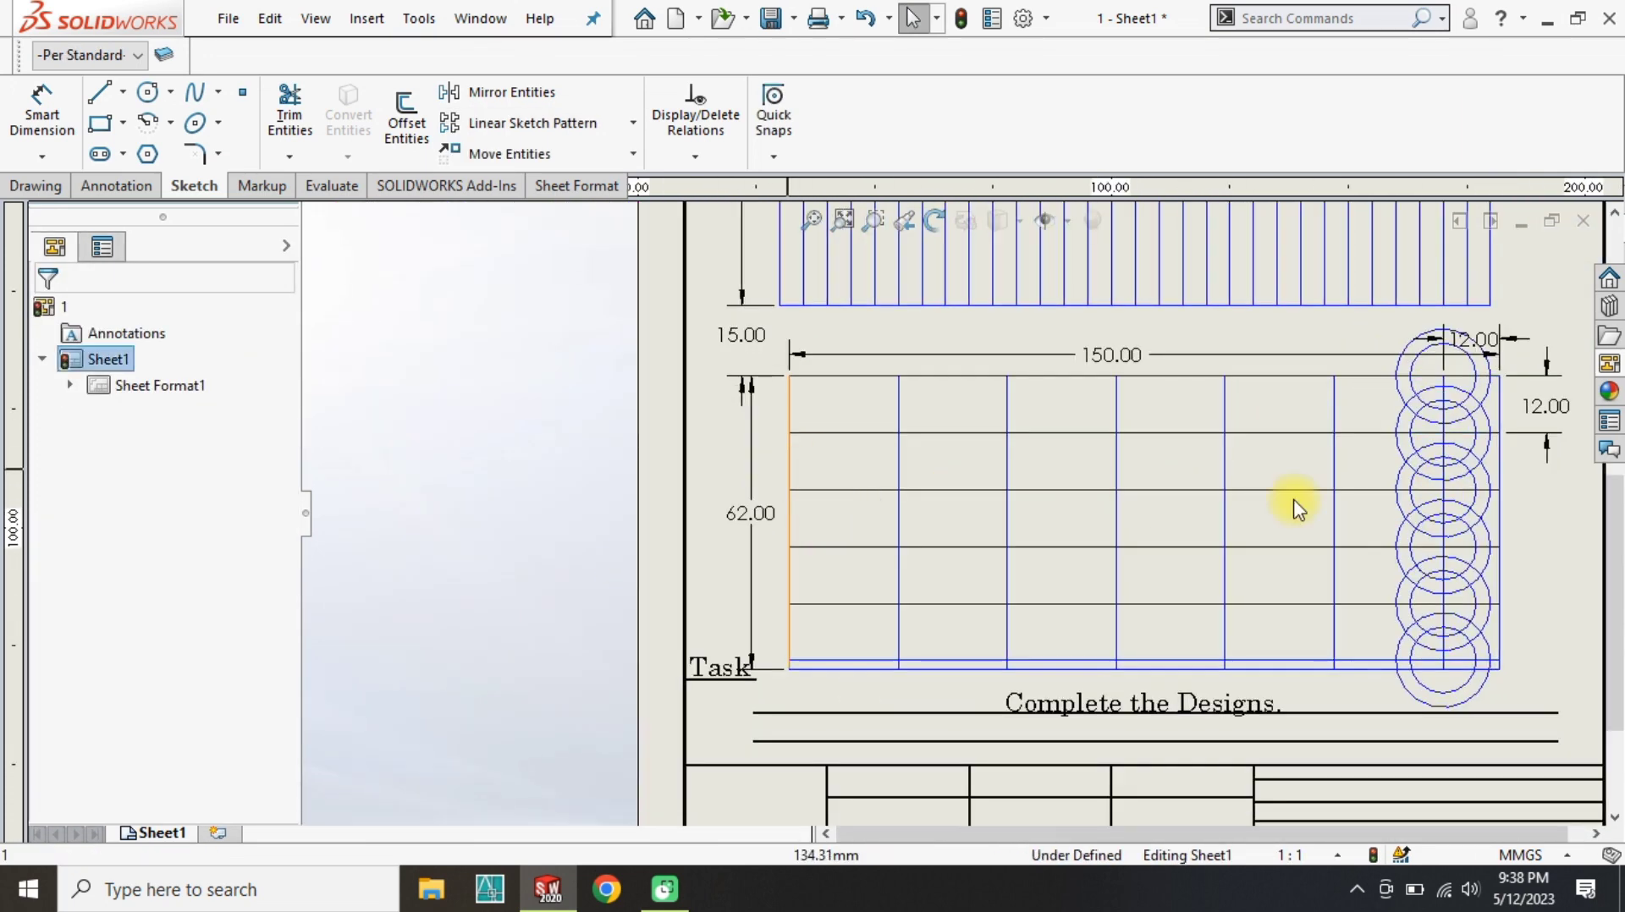
pyautogui.click(790, 480)
pyautogui.press('Escape')
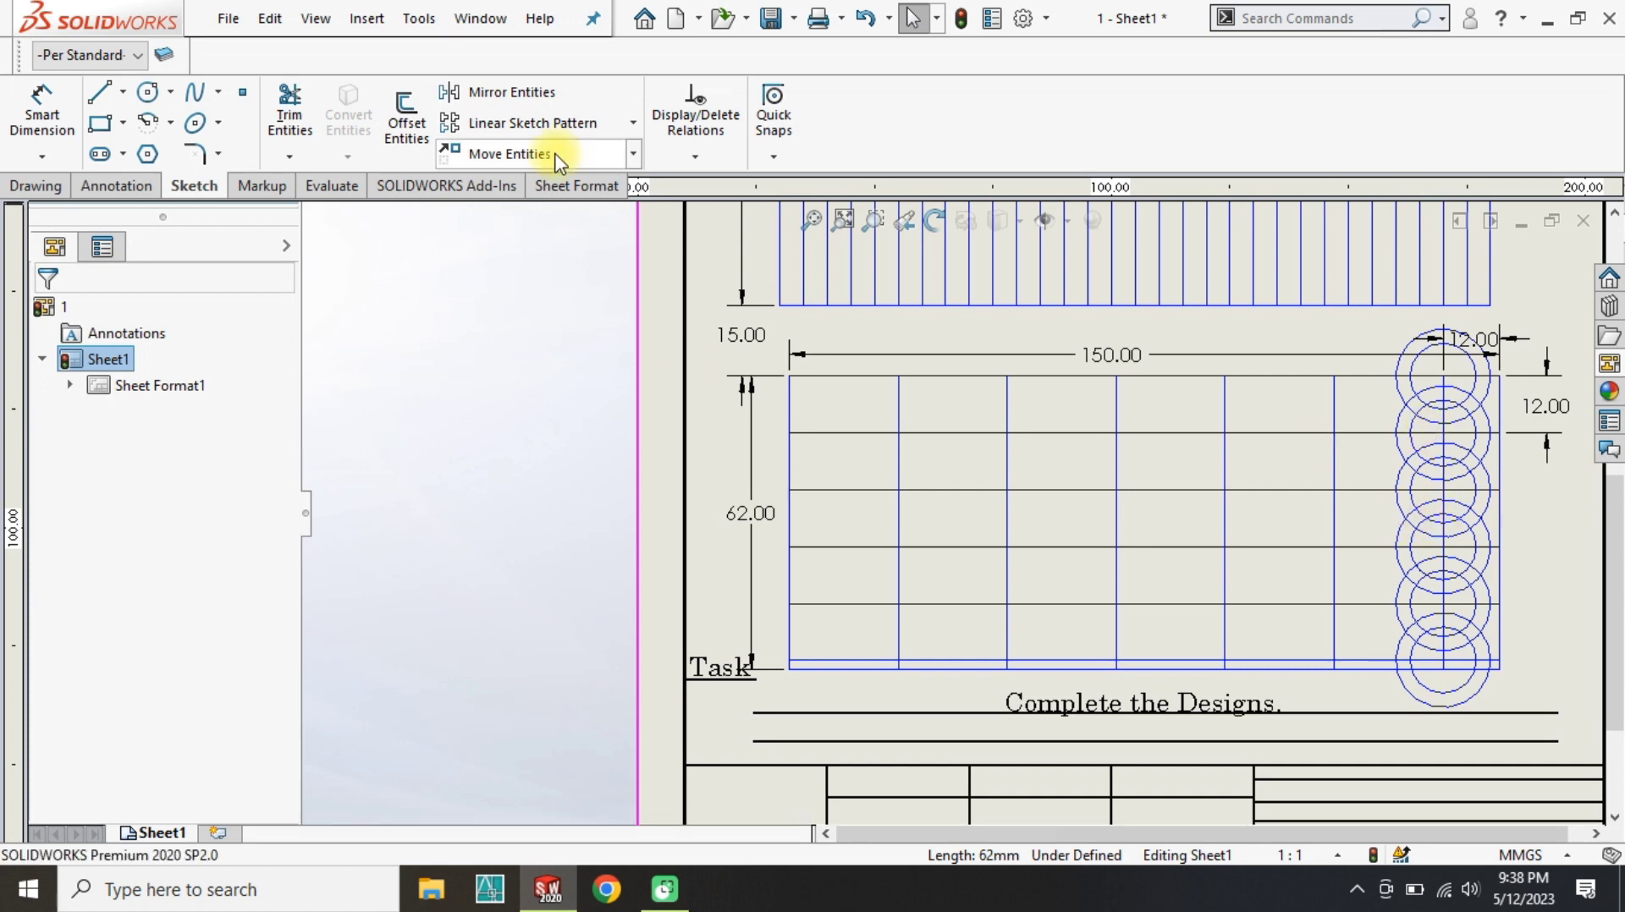
# Trim away the parts of the concentric circles that extend beyond the bottom rectangle's upper and lower edges.
pyautogui.click(518, 122)
pyautogui.scroll(-3, 1397, 419)
pyautogui.click(289, 115)
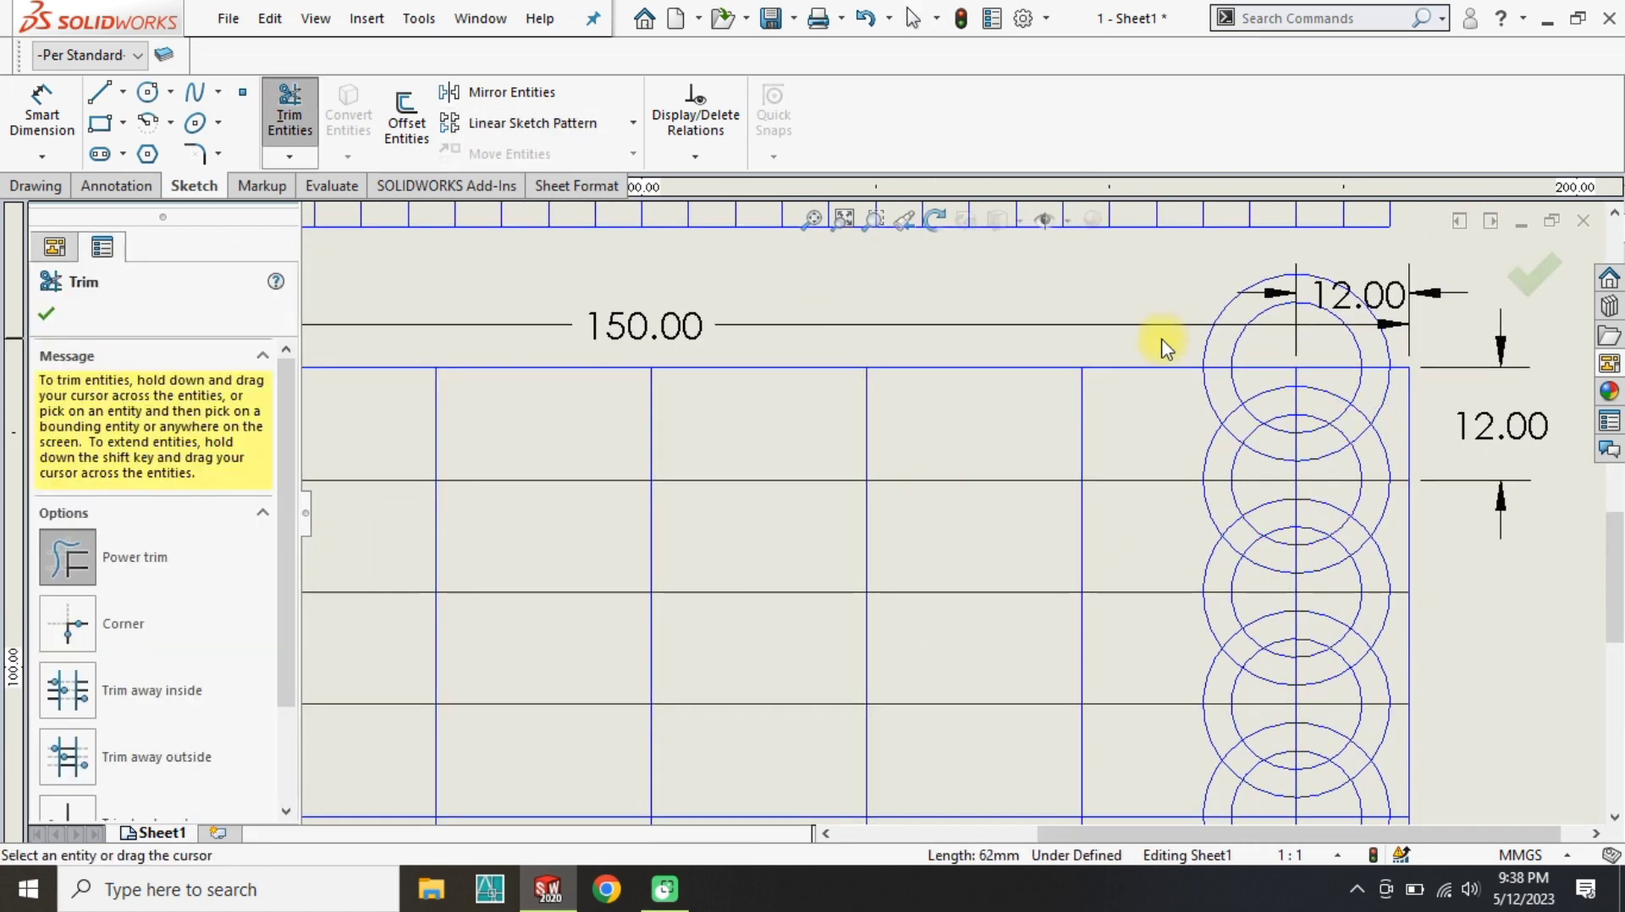
pyautogui.moveTo(1160, 348); pyautogui.dragTo(1261, 345)
pyautogui.scroll(3, 1134, 770)
pyautogui.moveTo(997, 669); pyautogui.dragTo(1068, 661)
pyautogui.click(533, 123)
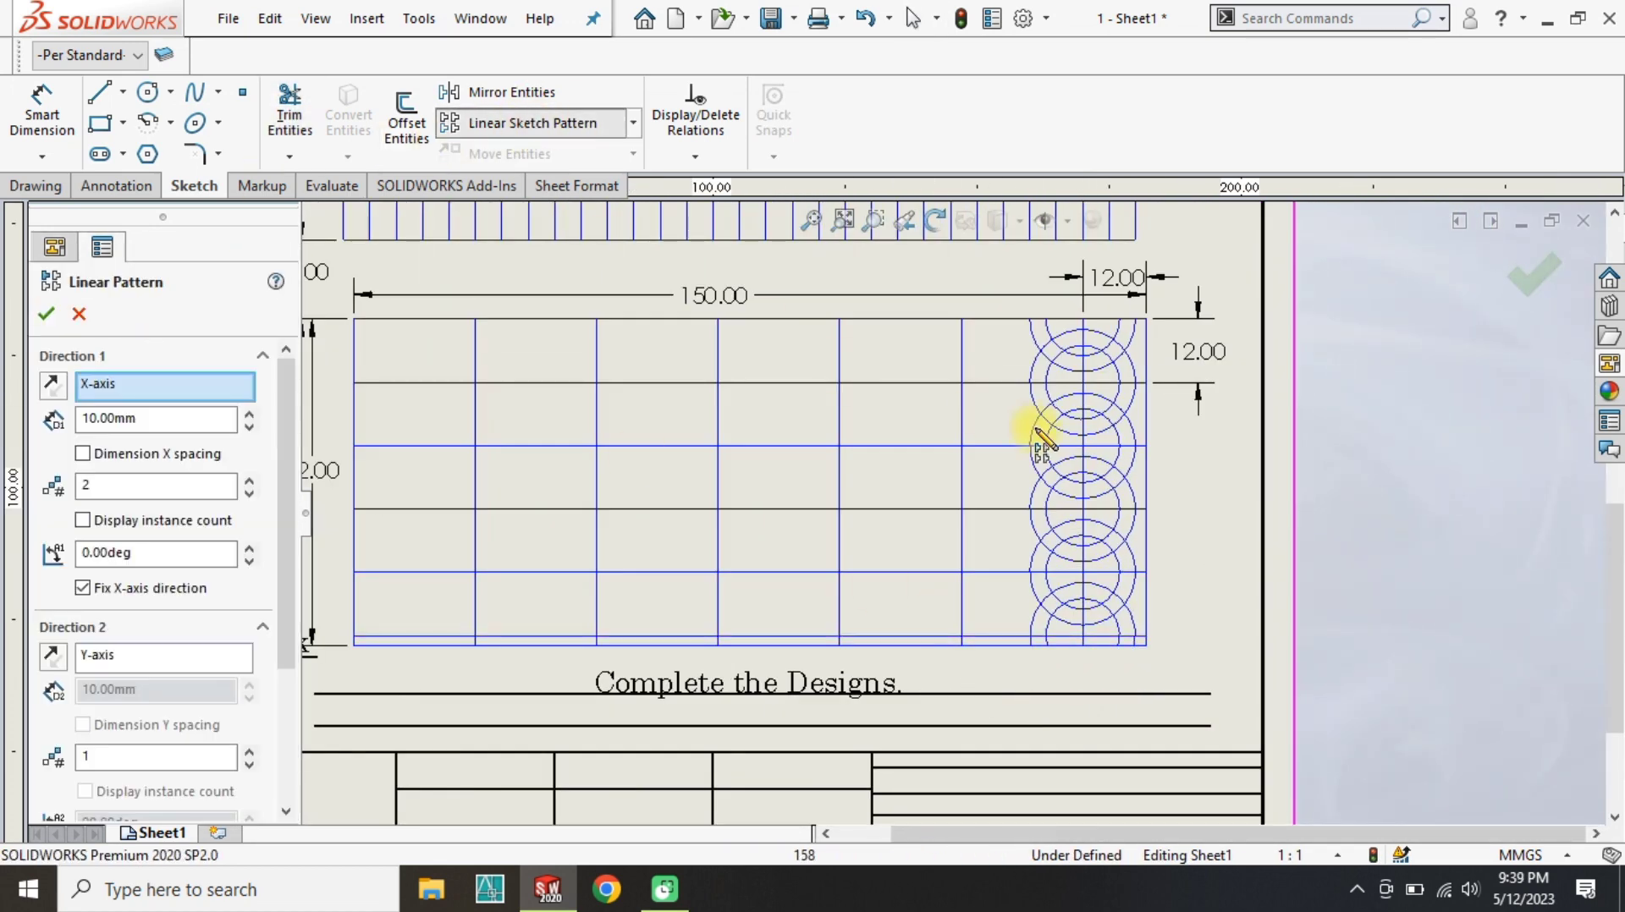
pyautogui.scroll(-3, 1039, 433)
pyautogui.press('Escape')
pyautogui.click(633, 123)
pyautogui.click(633, 123)
# Copy the whole column of concentric circles and arcs from its crossing with the lowest inner horizontal line to the adjacent vertical line on the left.
pyautogui.click(633, 154)
pyautogui.click(581, 220)
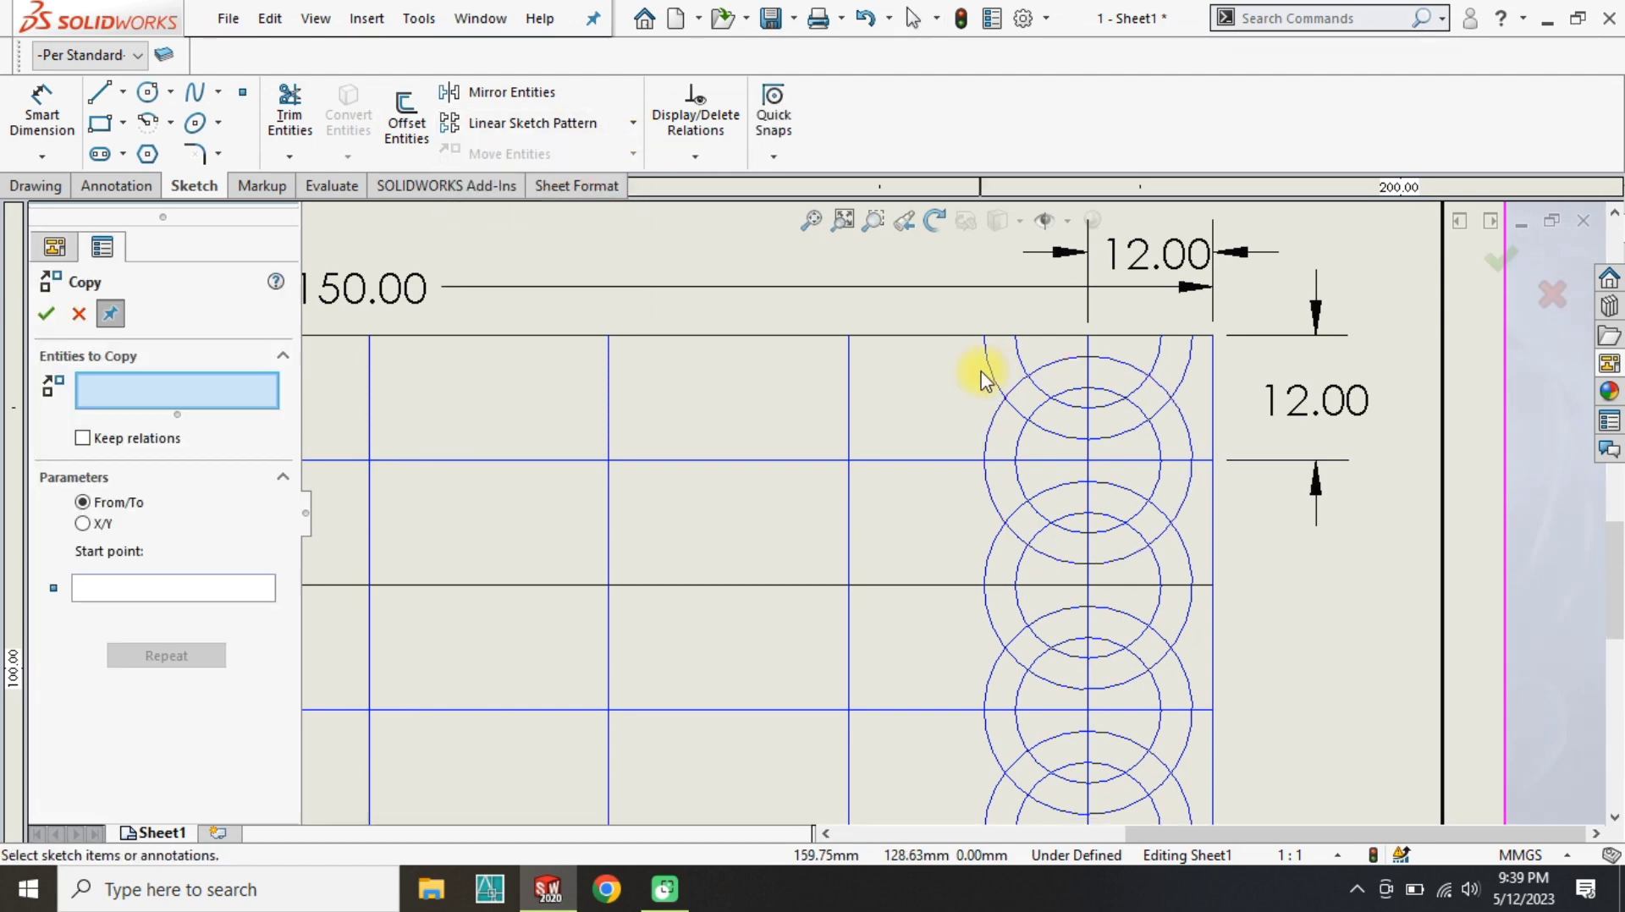
pyautogui.click(989, 370)
pyautogui.click(1019, 362)
pyautogui.click(994, 415)
pyautogui.click(1021, 433)
pyautogui.click(996, 536)
pyautogui.click(1020, 557)
pyautogui.click(998, 664)
pyautogui.click(1022, 678)
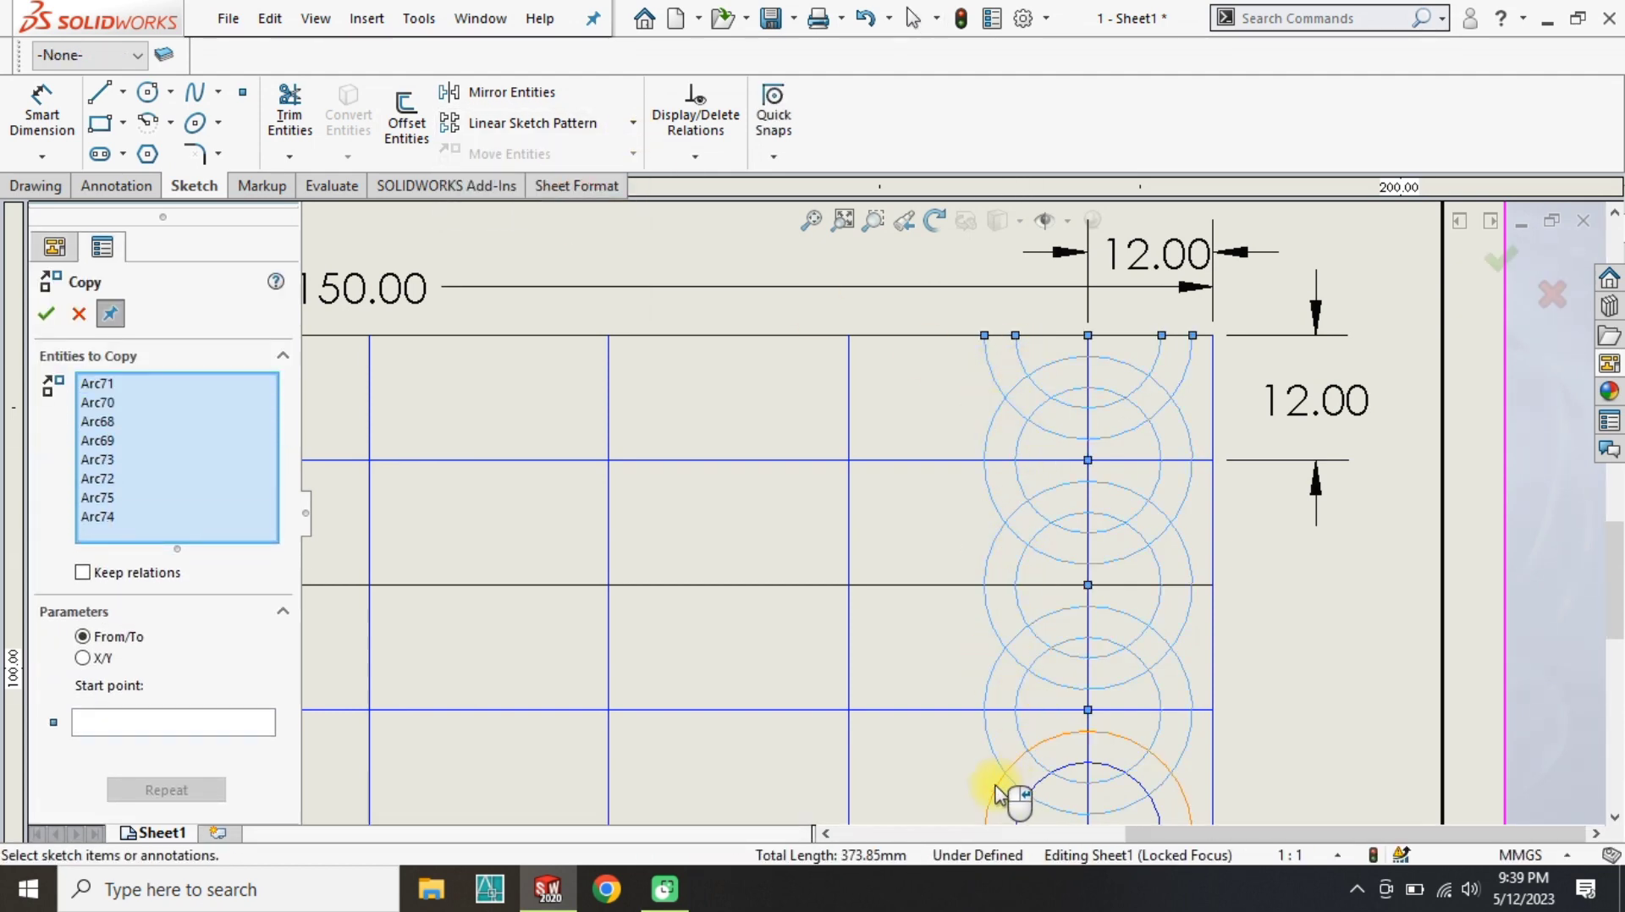
pyautogui.click(997, 789)
pyautogui.click(1021, 803)
pyautogui.scroll(4, 1044, 790)
pyautogui.scroll(-4, 999, 753)
pyautogui.click(939, 671)
pyautogui.click(973, 679)
pyautogui.click(1042, 725)
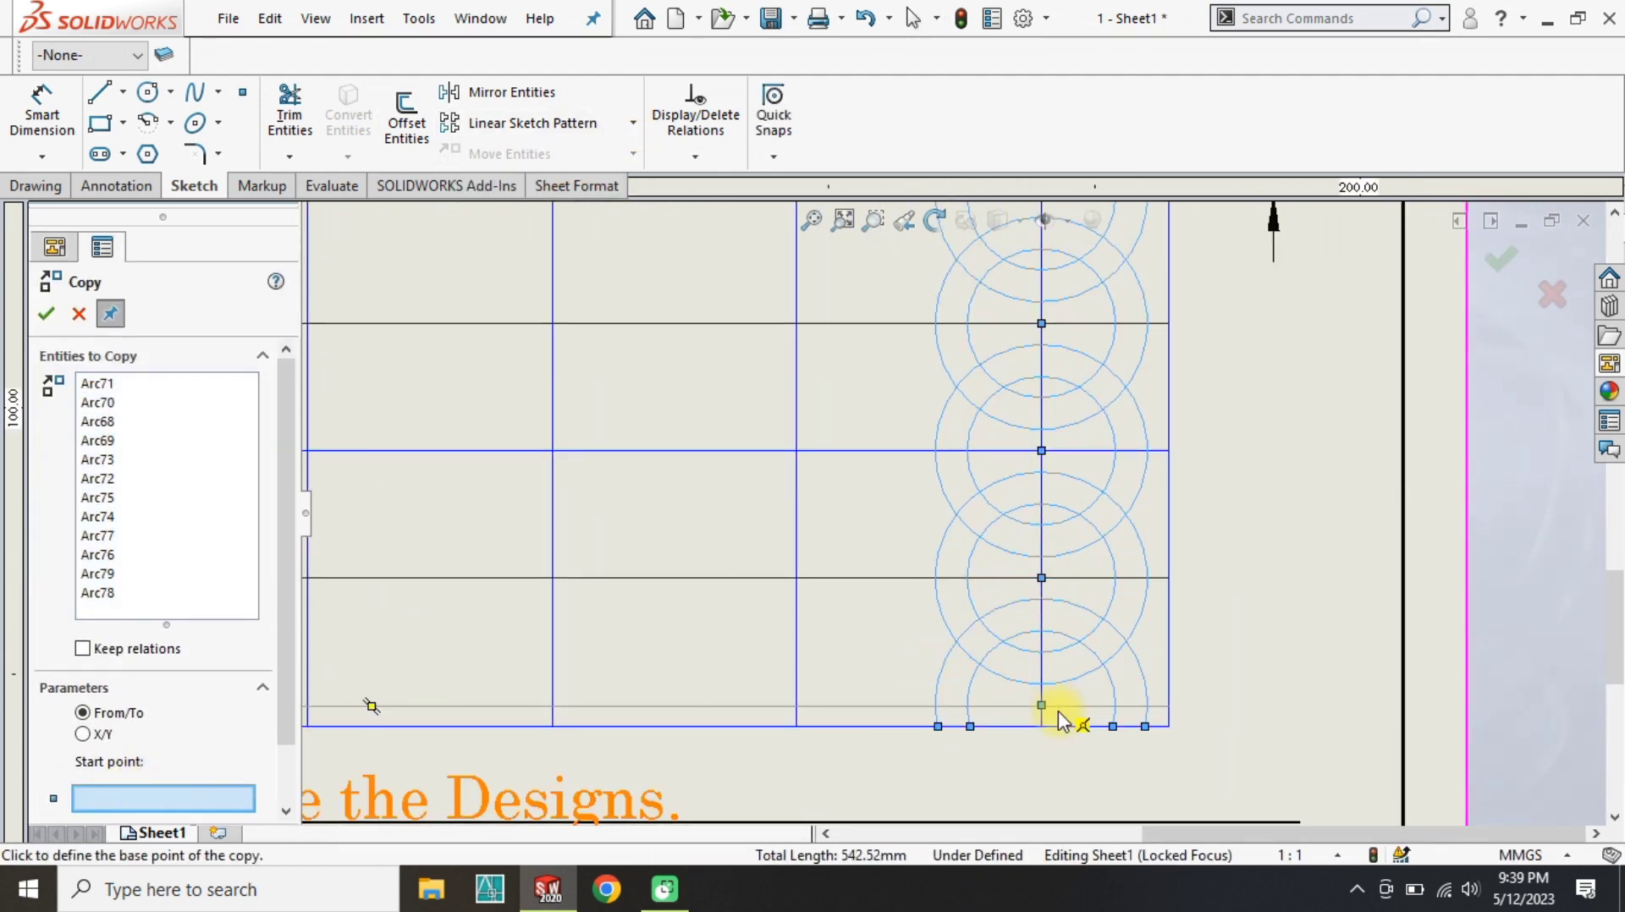
pyautogui.click(790, 708)
pyautogui.scroll(3, 889, 423)
pyautogui.scroll(-2, 889, 423)
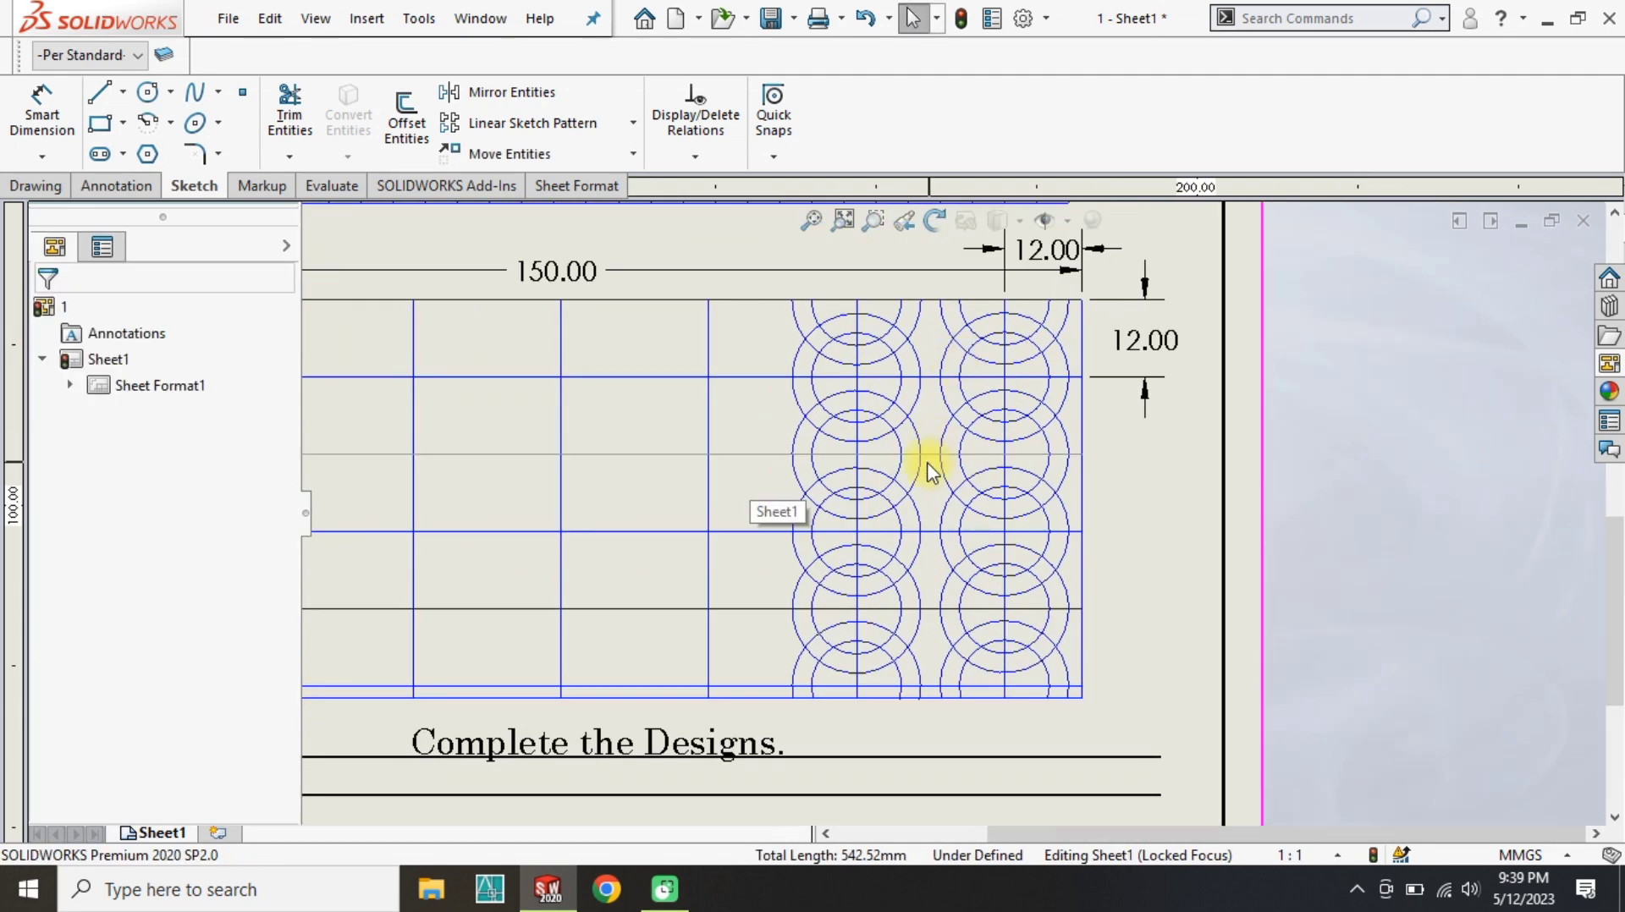
pyautogui.click(633, 153)
pyautogui.click(581, 220)
pyautogui.click(816, 348)
pyautogui.click(795, 326)
pyautogui.press('Escape')
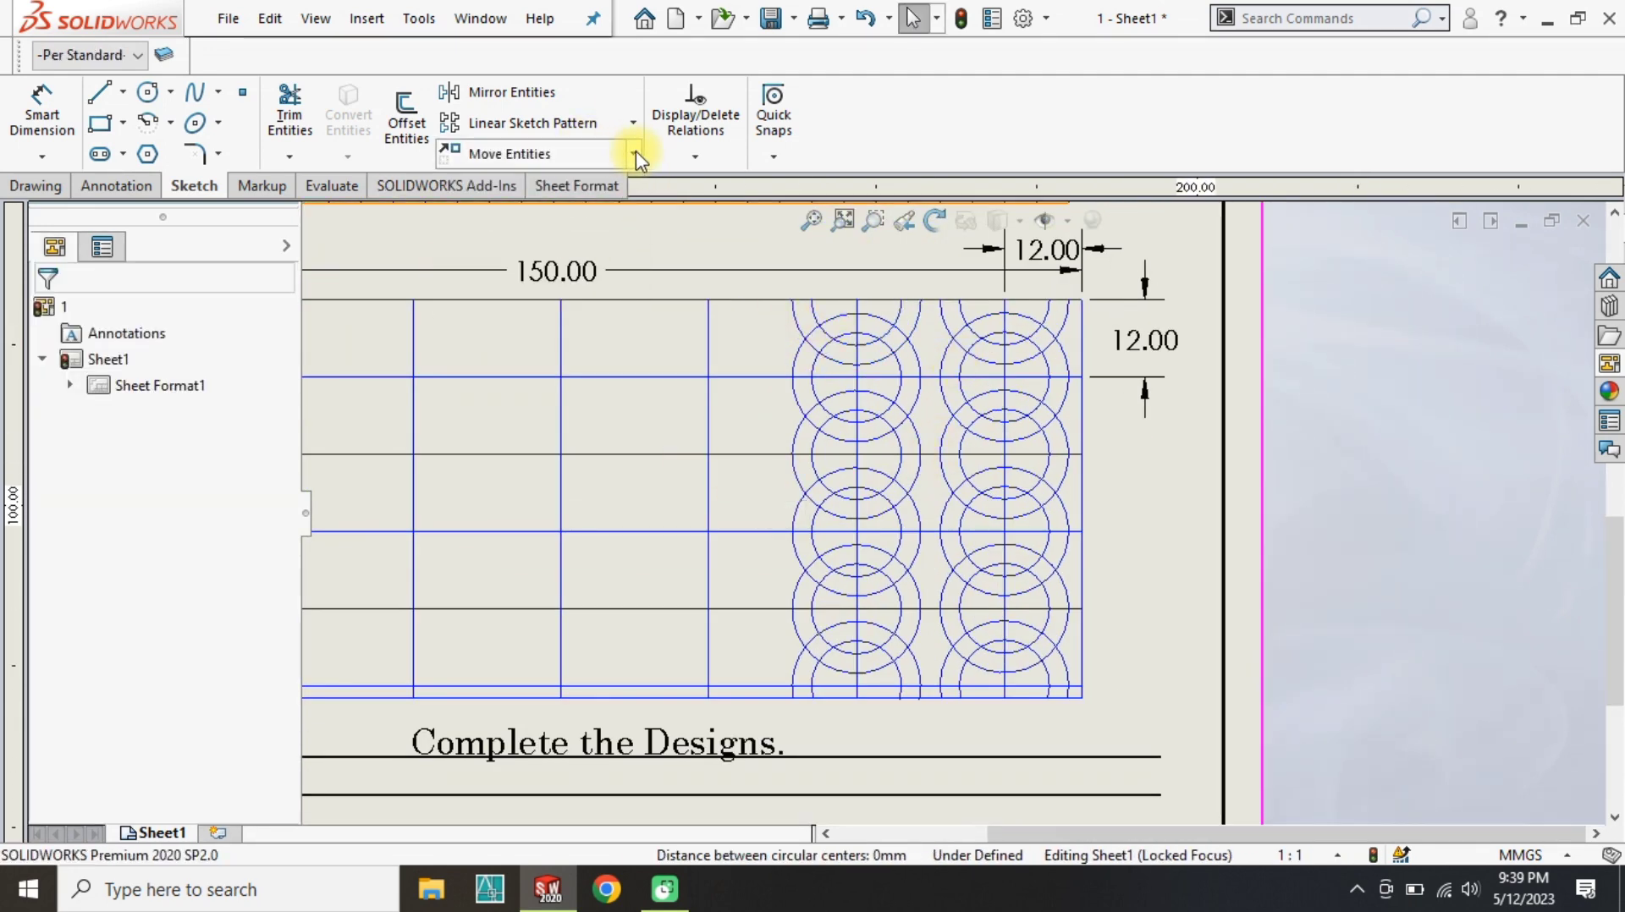
# Copy all circles and arcs of the second column onto the third vertical line from the rectangle's right edge.
pyautogui.click(635, 153)
pyautogui.click(582, 220)
pyautogui.scroll(-2, 745, 313)
pyautogui.click(826, 388)
pyautogui.click(828, 350)
pyautogui.click(857, 342)
pyautogui.click(855, 457)
pyautogui.click(855, 511)
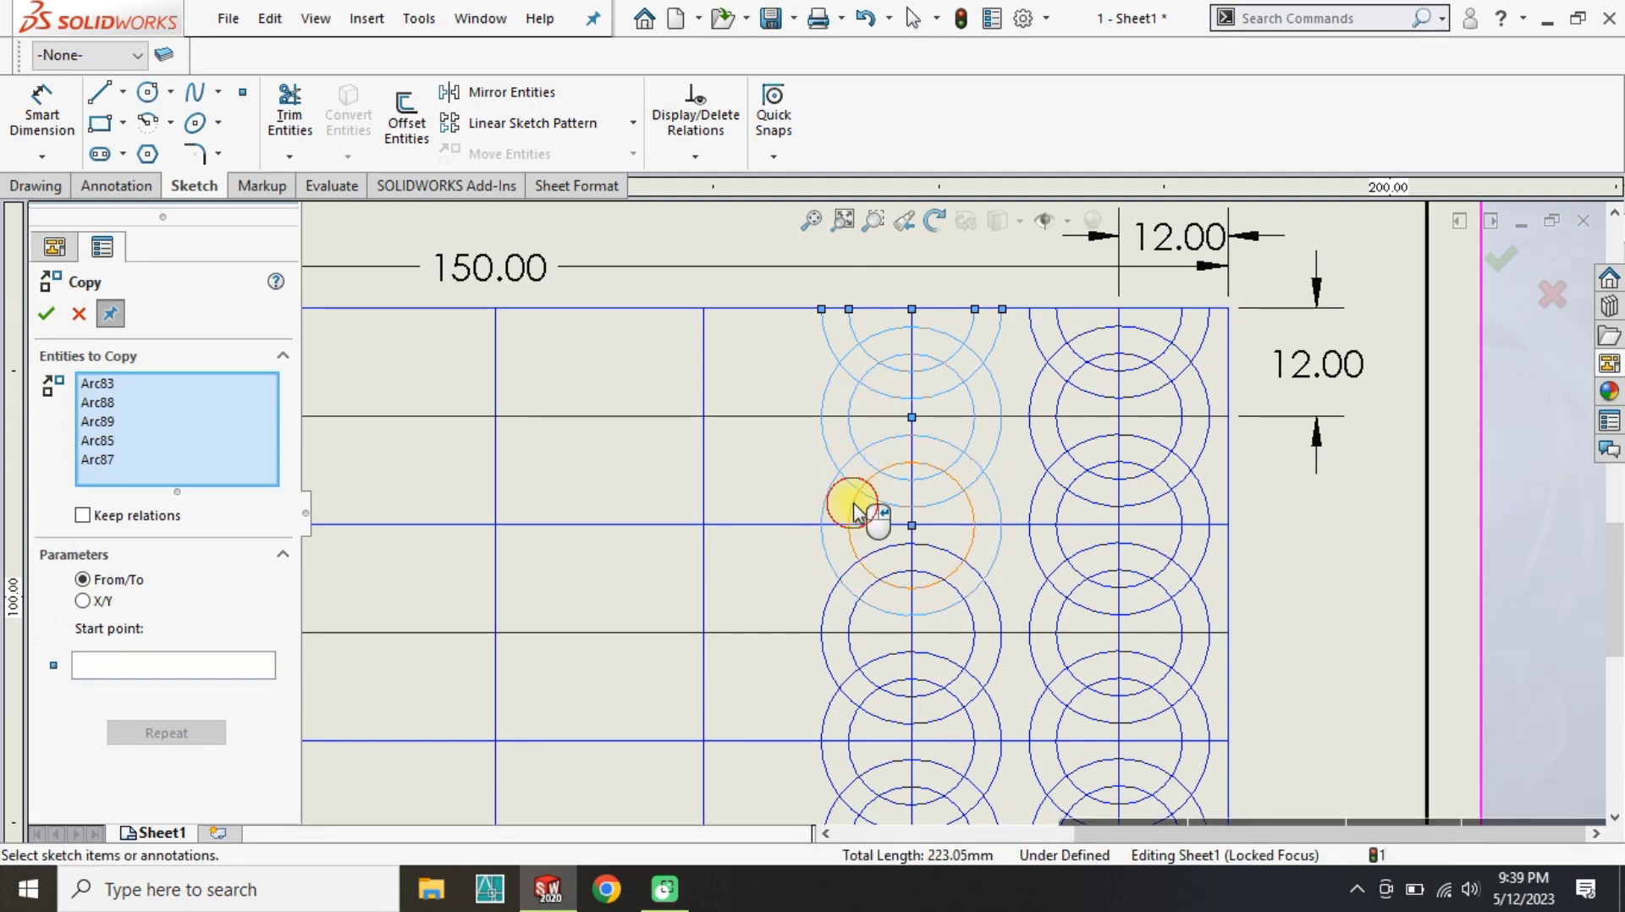
pyautogui.click(856, 565)
pyautogui.click(855, 616)
pyautogui.click(856, 669)
pyautogui.click(856, 714)
pyautogui.click(872, 762)
pyautogui.click(899, 802)
pyautogui.click(895, 795)
pyautogui.scroll(2, 888, 797)
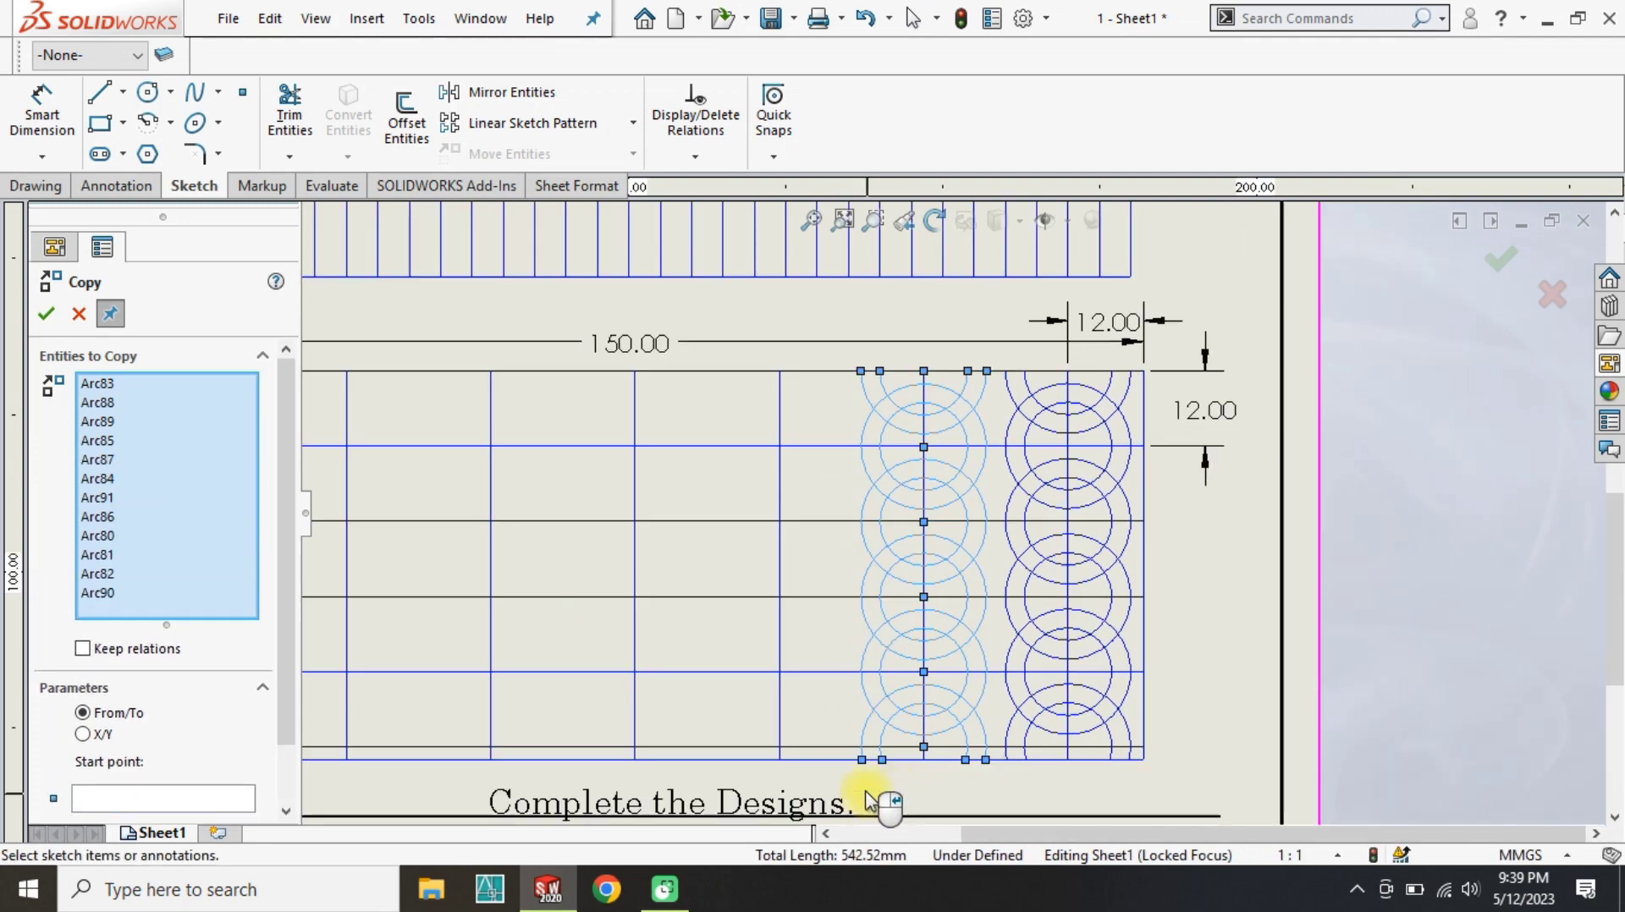
pyautogui.click(156, 794)
pyautogui.click(861, 370)
pyautogui.click(780, 373)
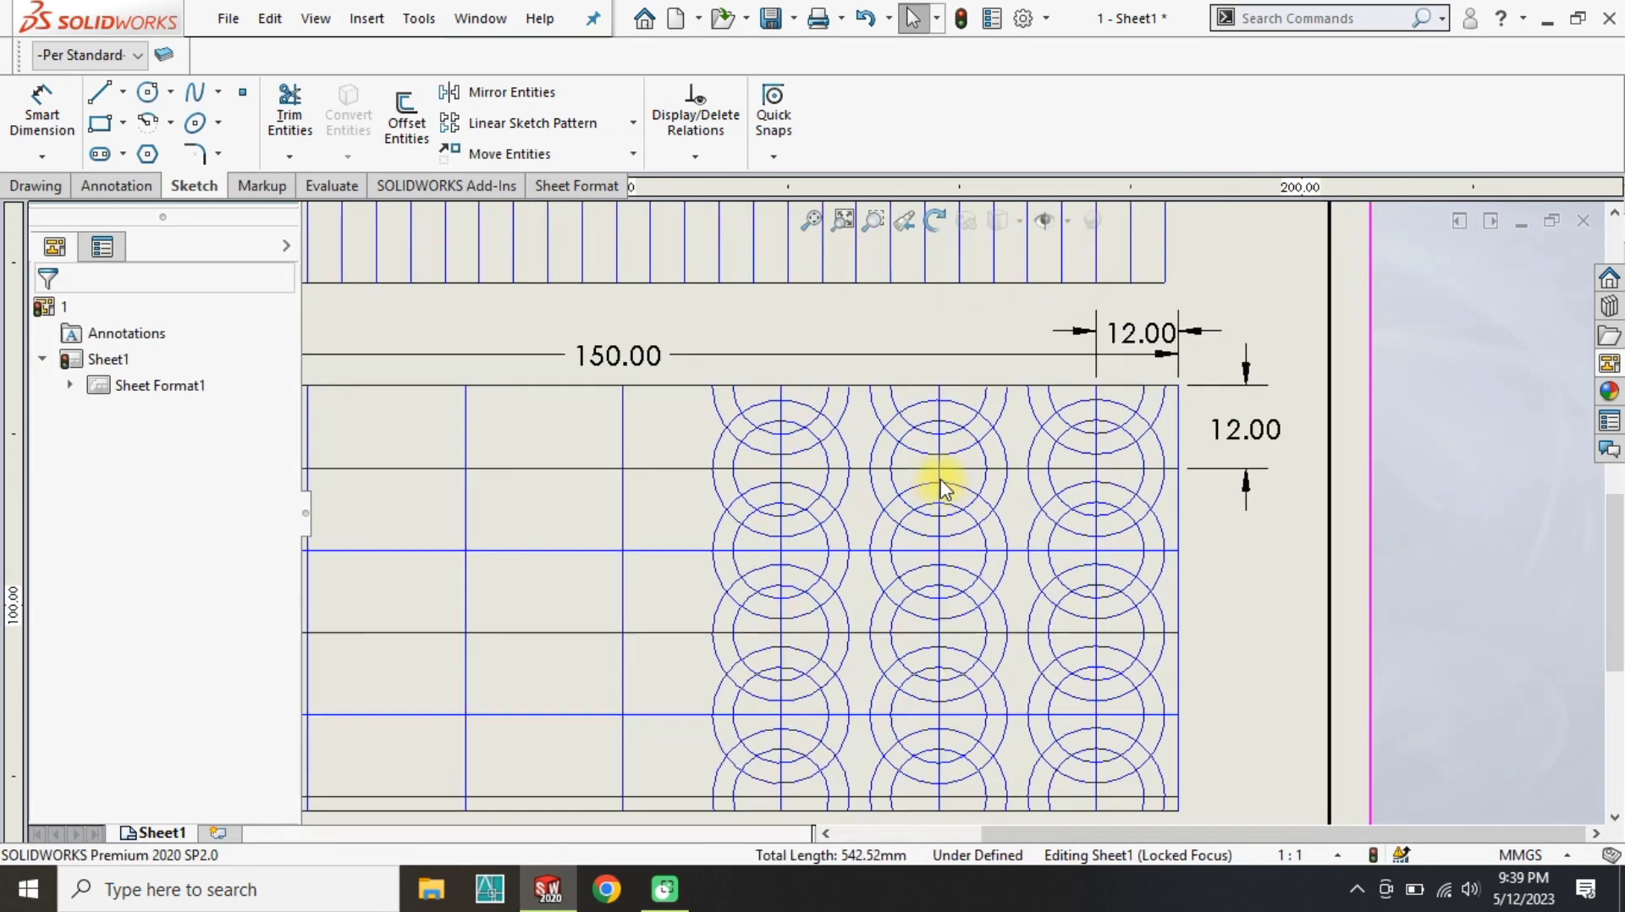
# Offset the first inner horizontal line 1 mm both above and below and remove the offset dimensions.
pyautogui.scroll(-2, 1011, 717)
pyautogui.click(407, 118)
pyautogui.click(612, 349)
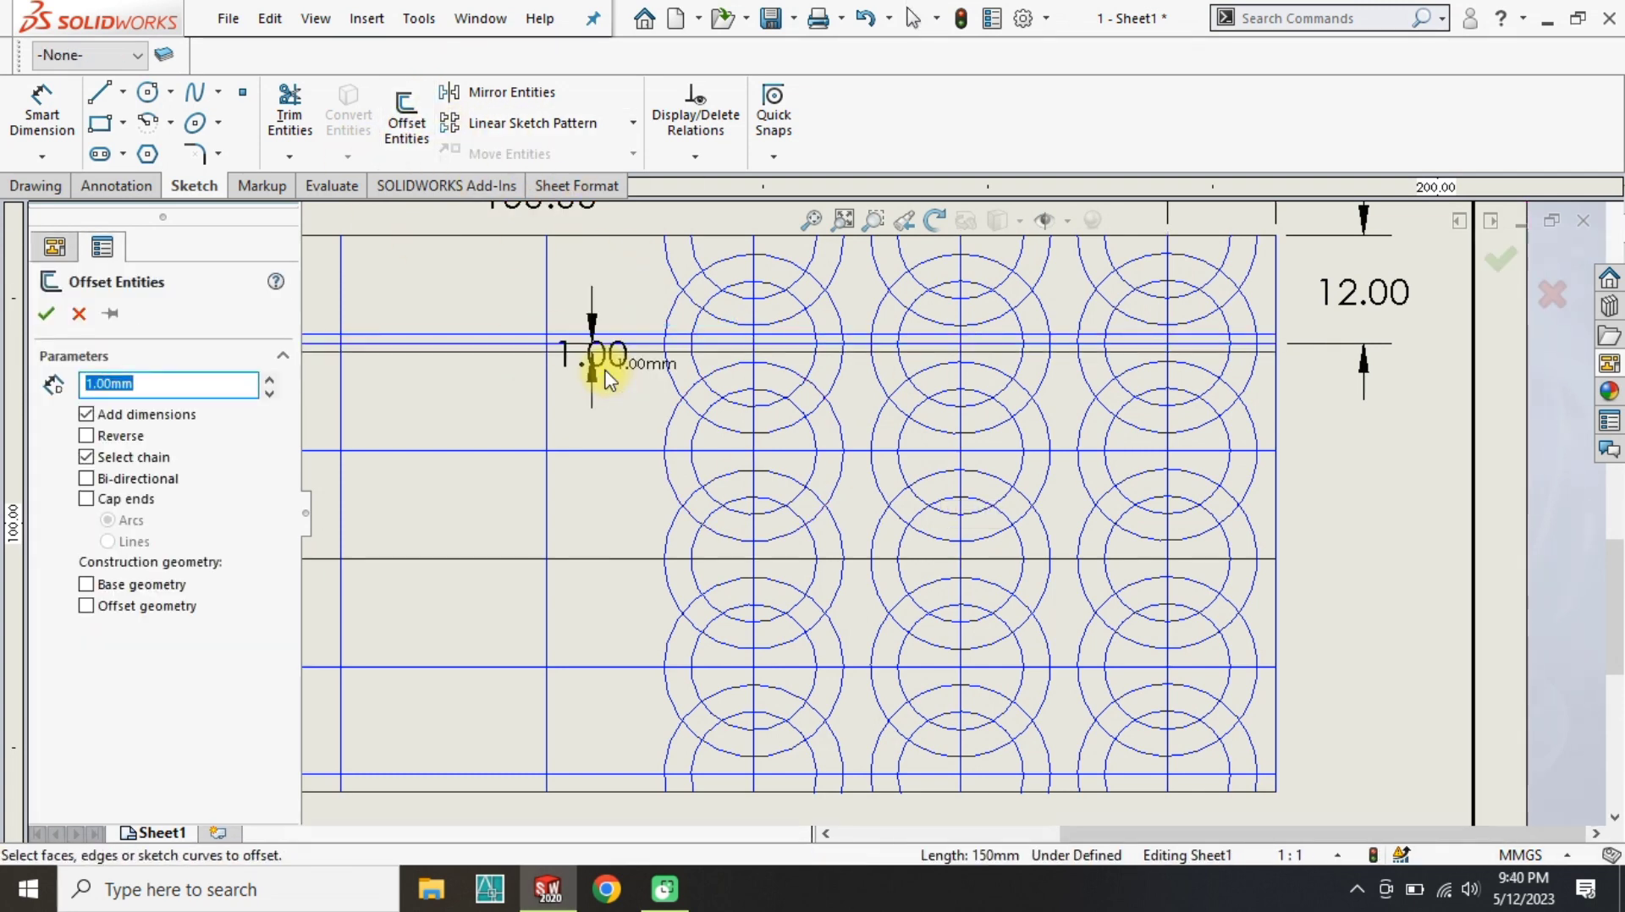
pyautogui.click(588, 367)
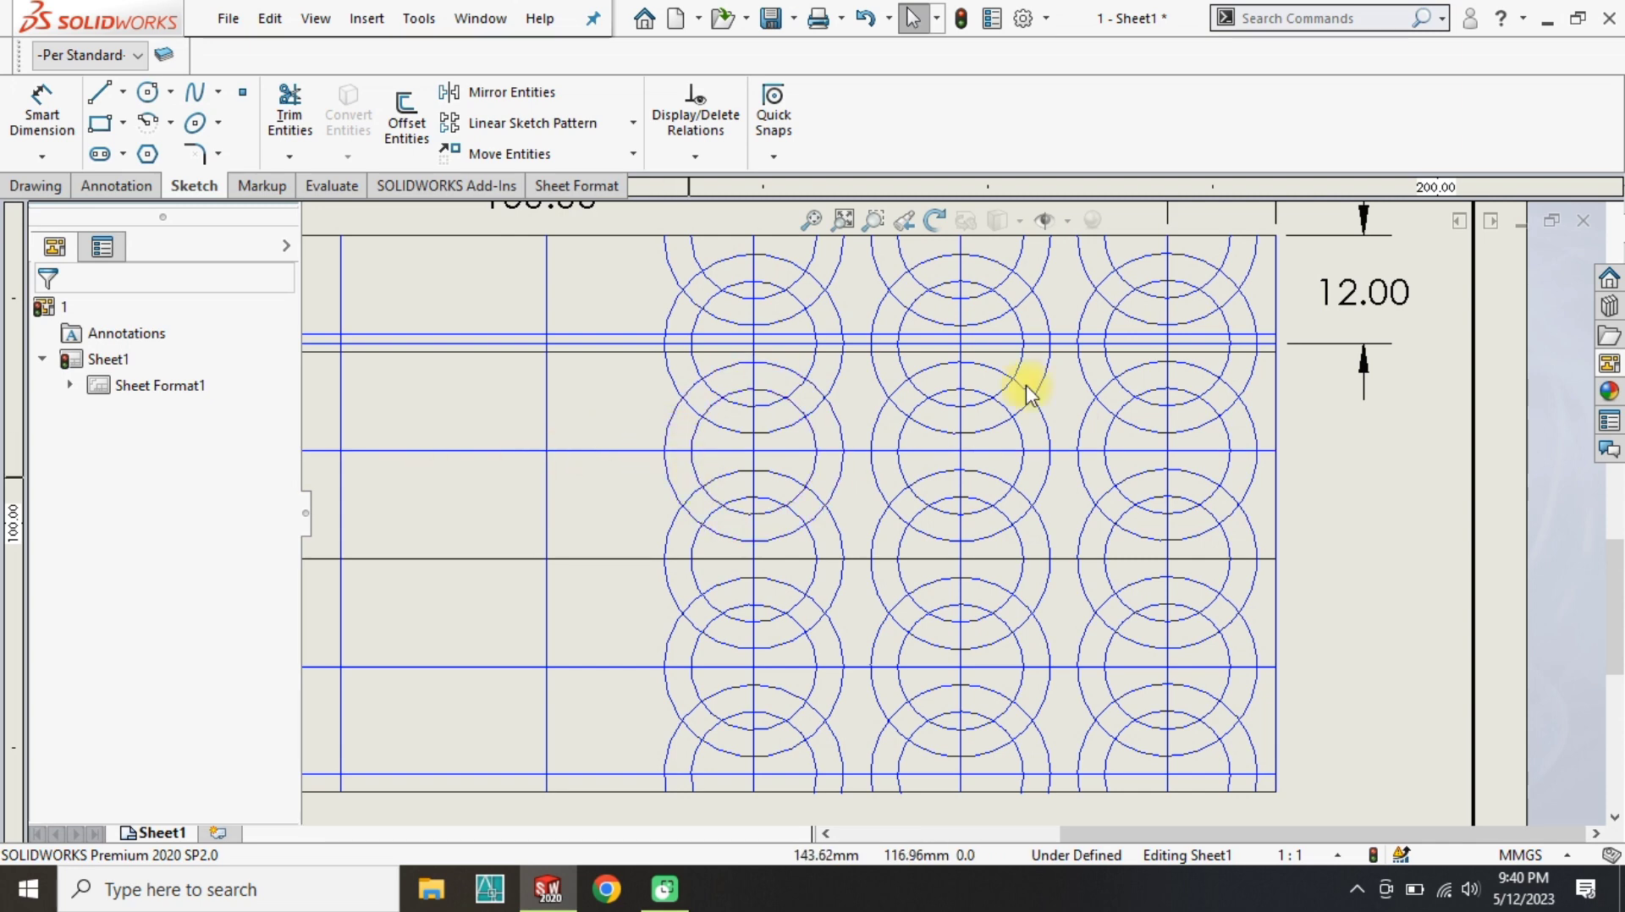
# Copy both offset lines from the first inner horizontal line's right end to the right ends of the four lower inner horizontal lines.
pyautogui.scroll(1, 973, 431)
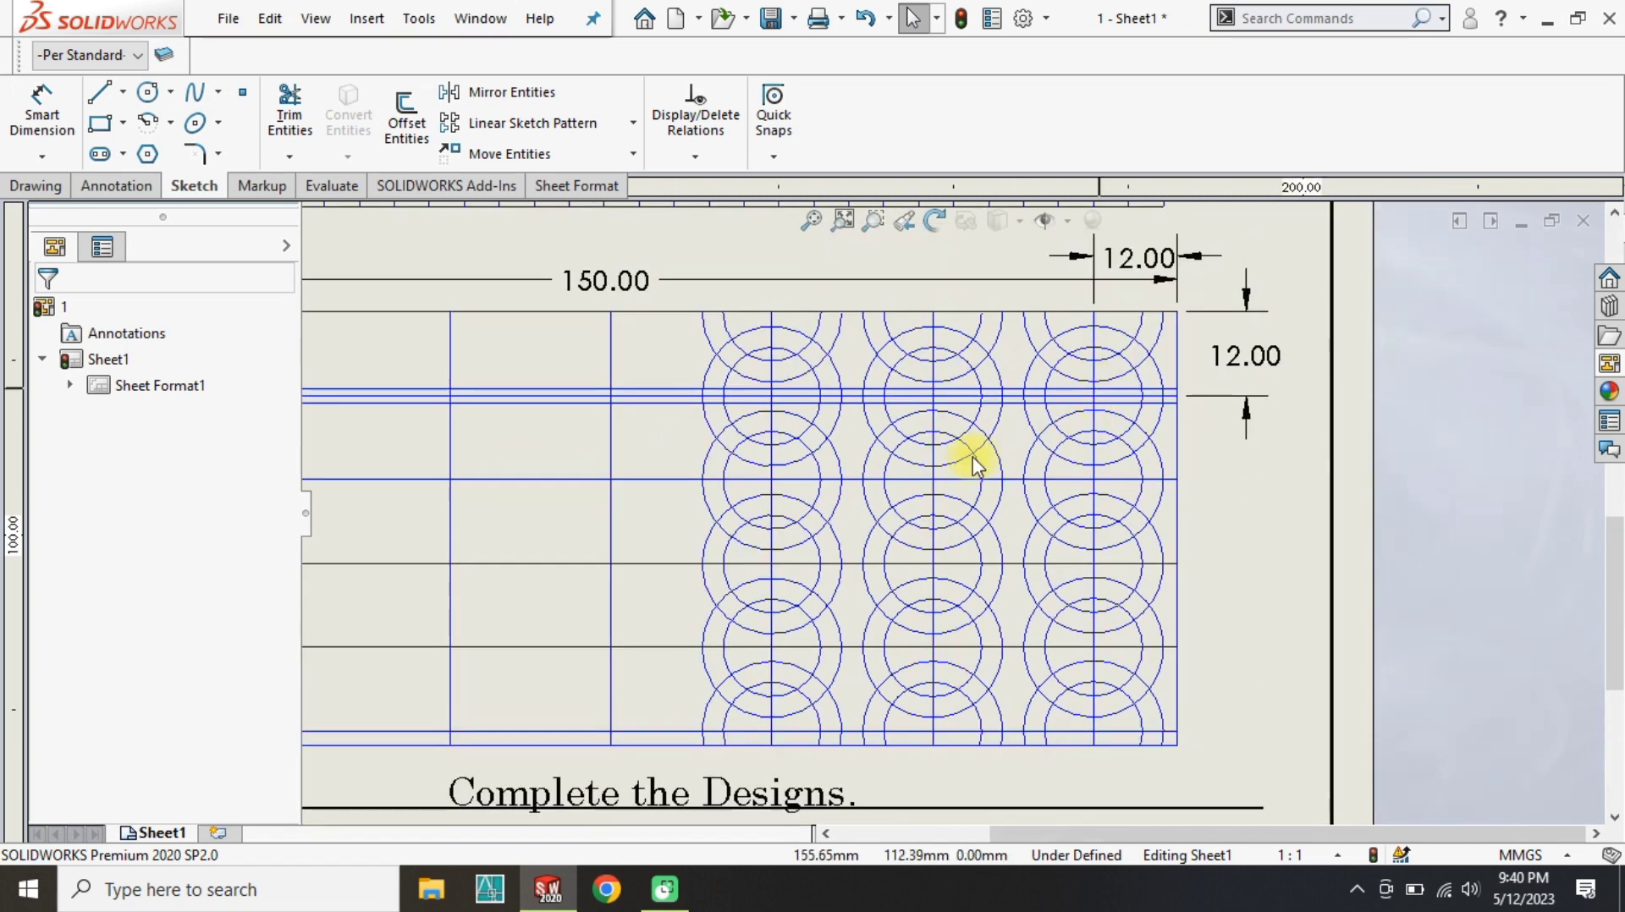
pyautogui.click(634, 155)
pyautogui.click(605, 214)
pyautogui.click(657, 389)
pyautogui.click(658, 403)
pyautogui.click(154, 613)
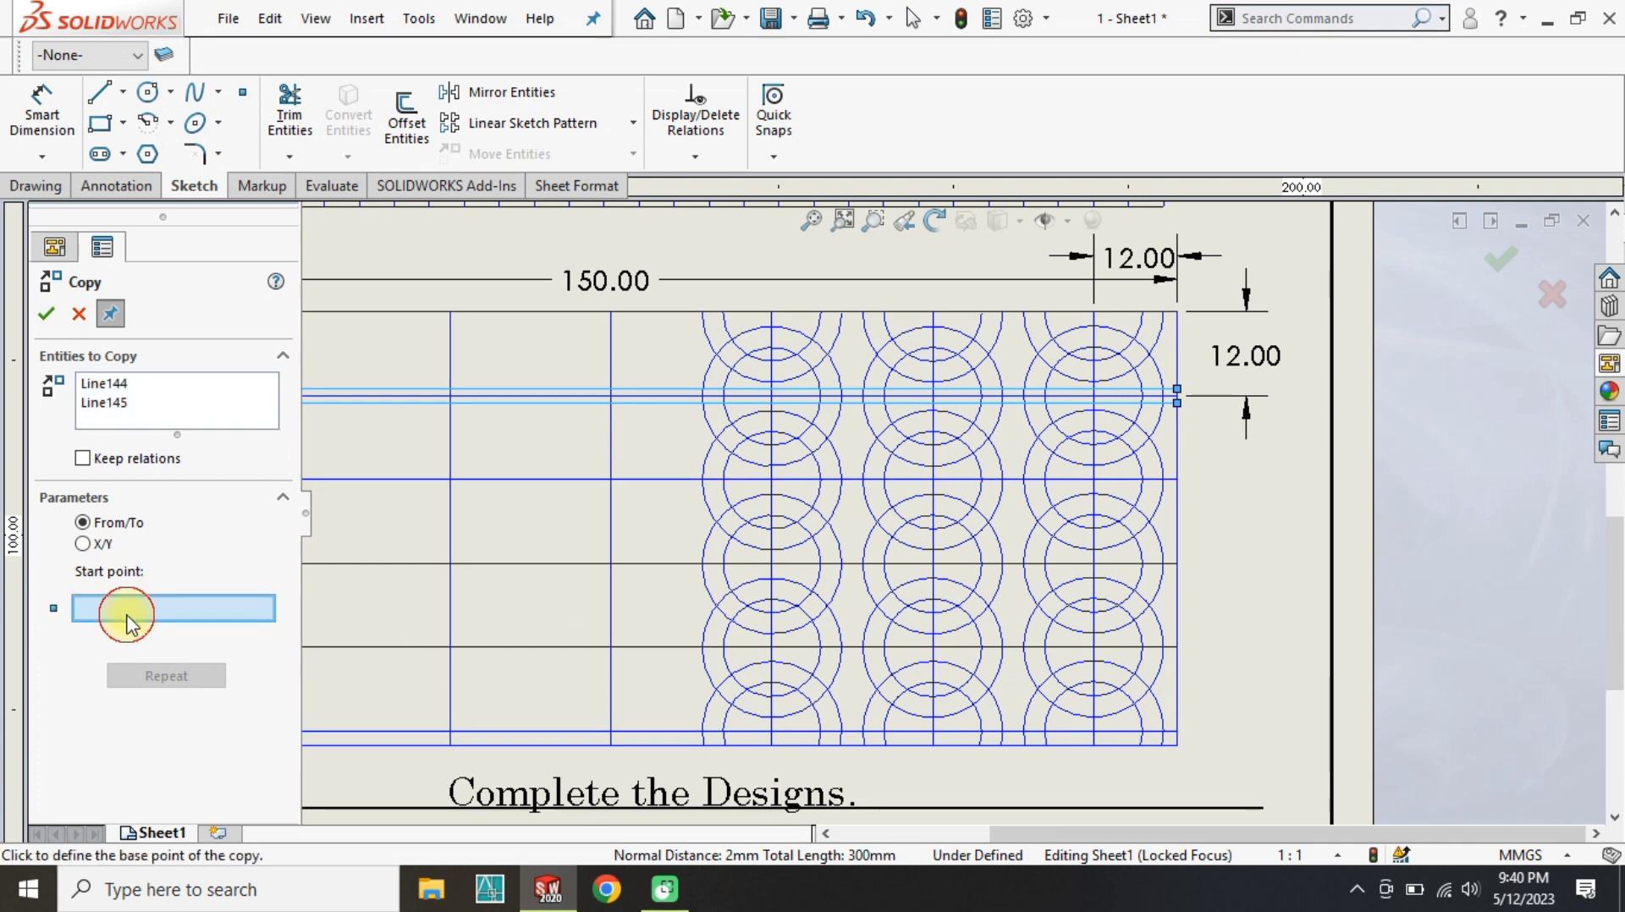
pyautogui.click(1176, 403)
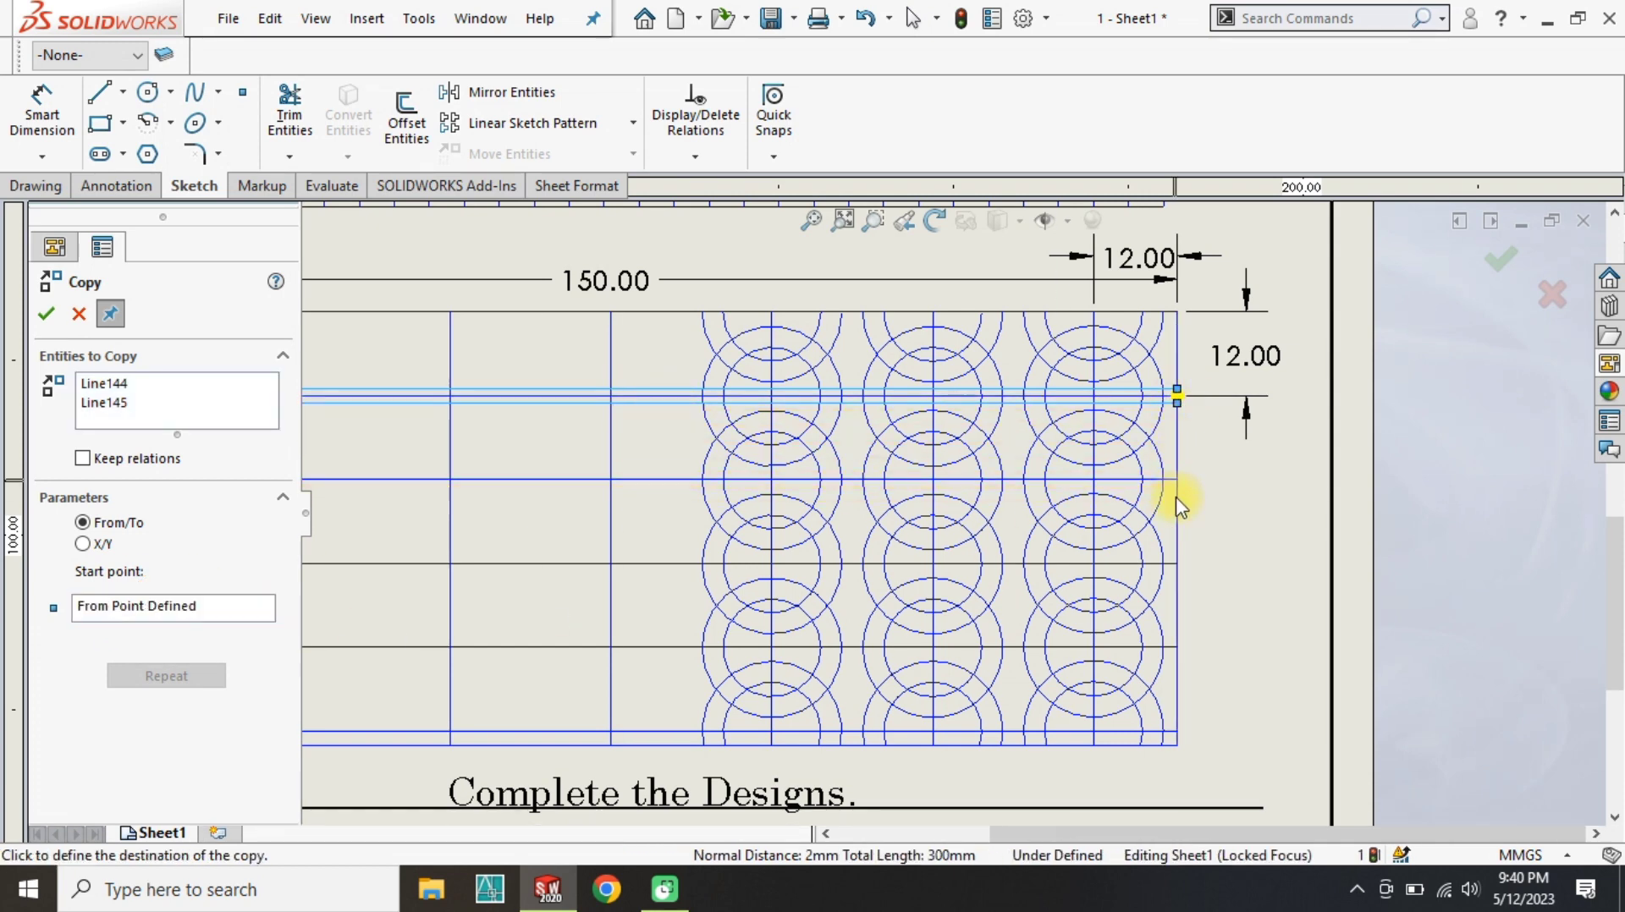
pyautogui.click(1176, 479)
pyautogui.click(1176, 562)
pyautogui.click(1177, 647)
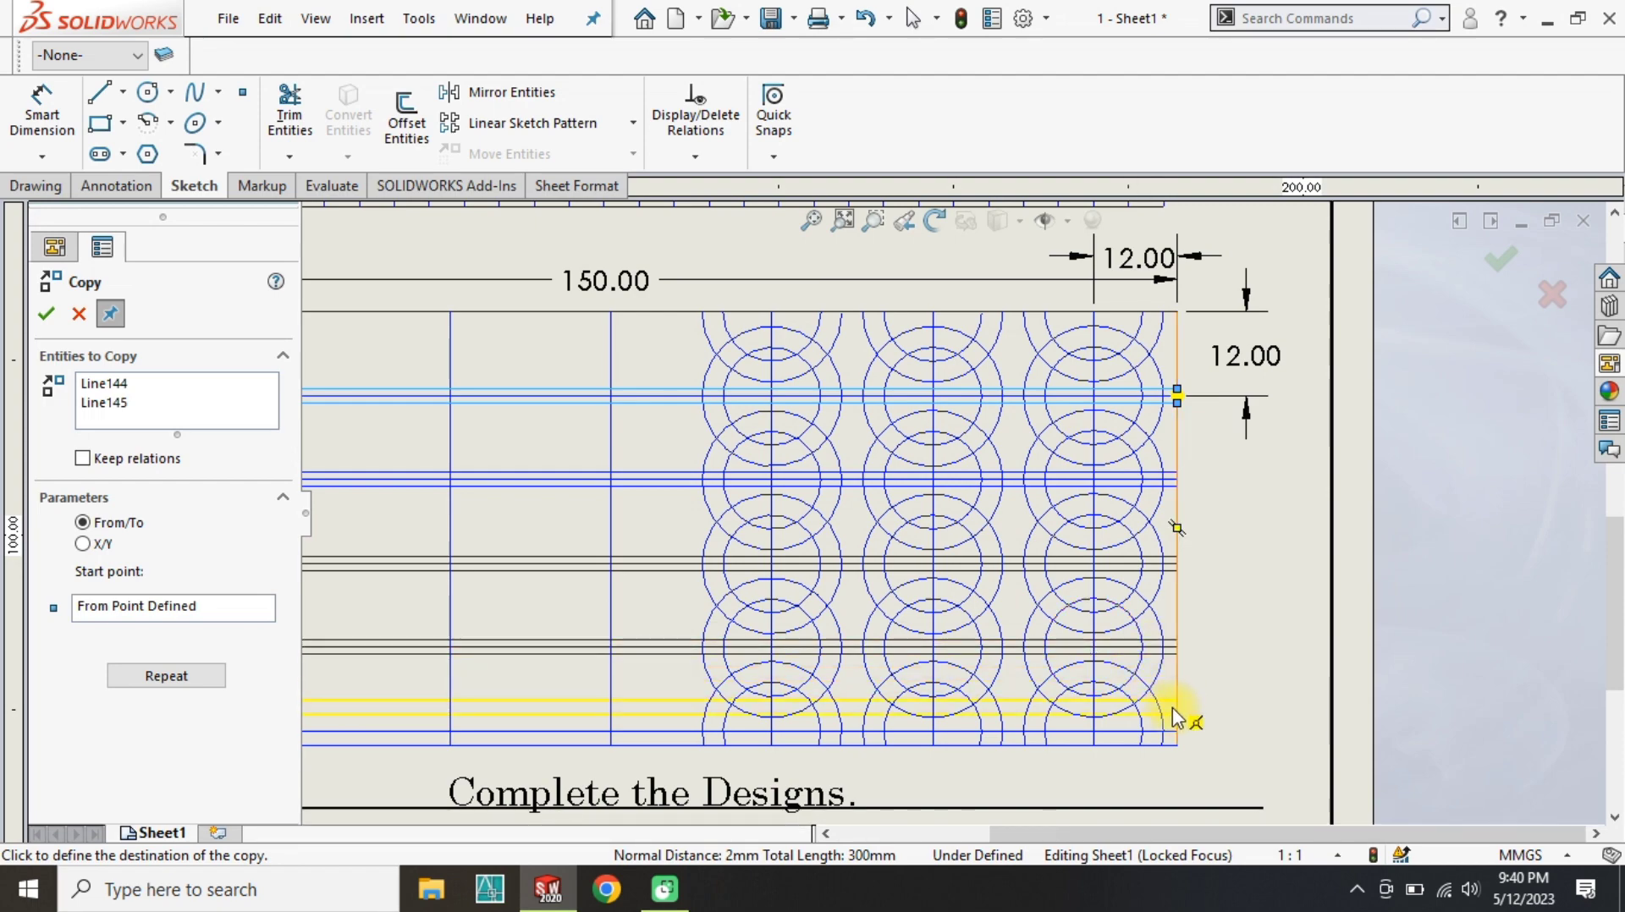
pyautogui.click(1176, 730)
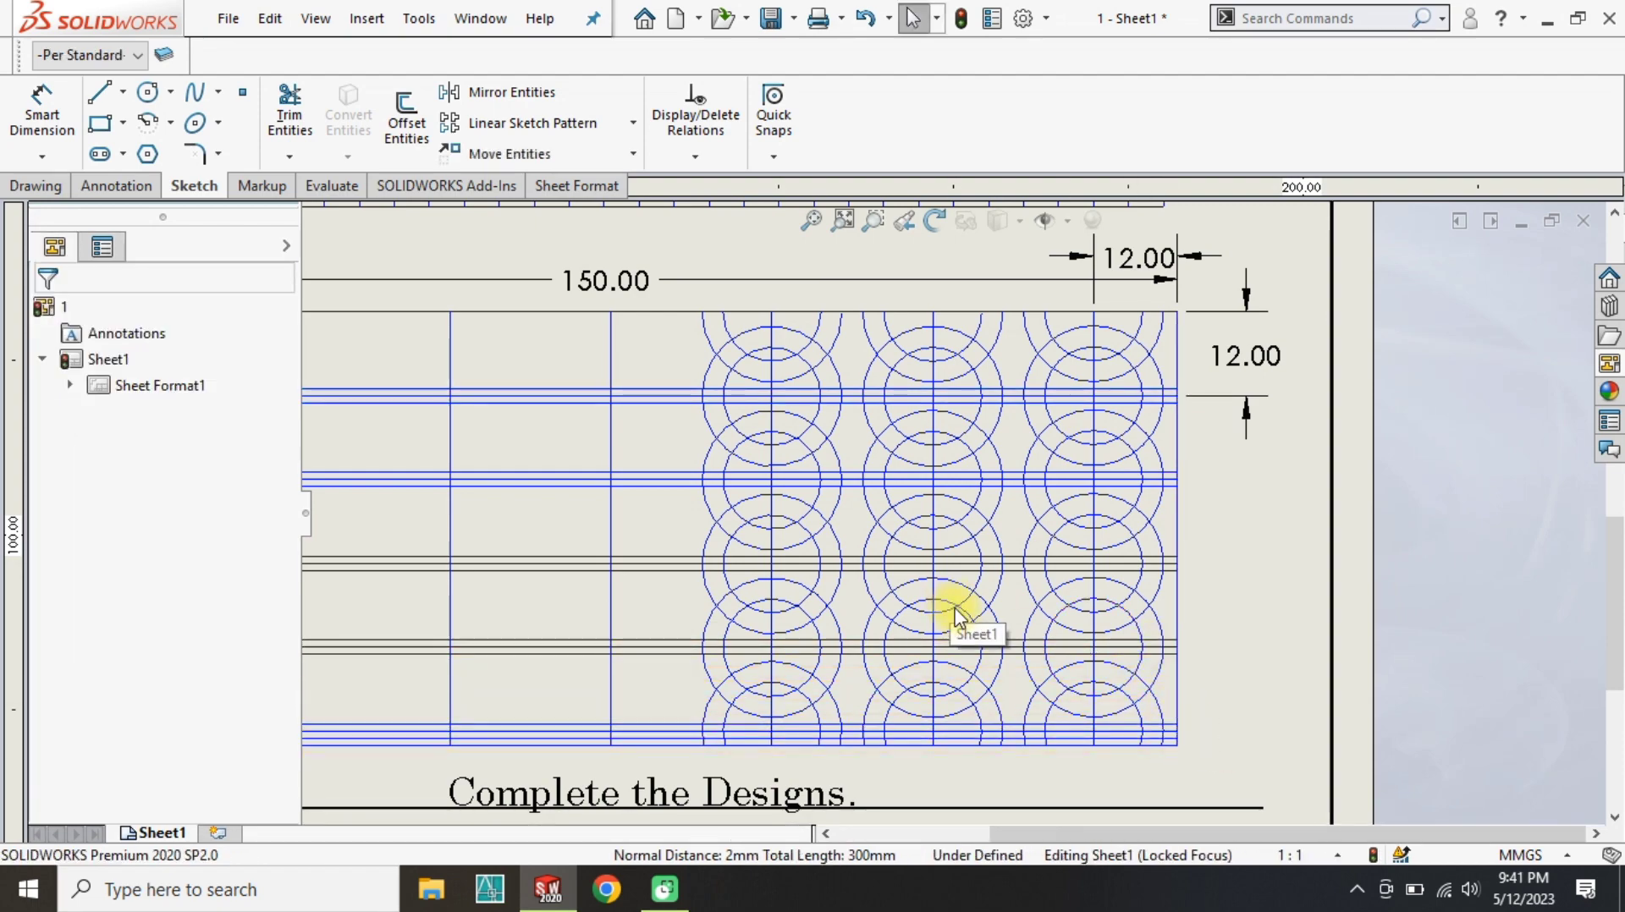
# Try to trim the upper offset line between the inner and outer circles near the rectangle's right edge.
pyautogui.scroll(-5, 591, 450)
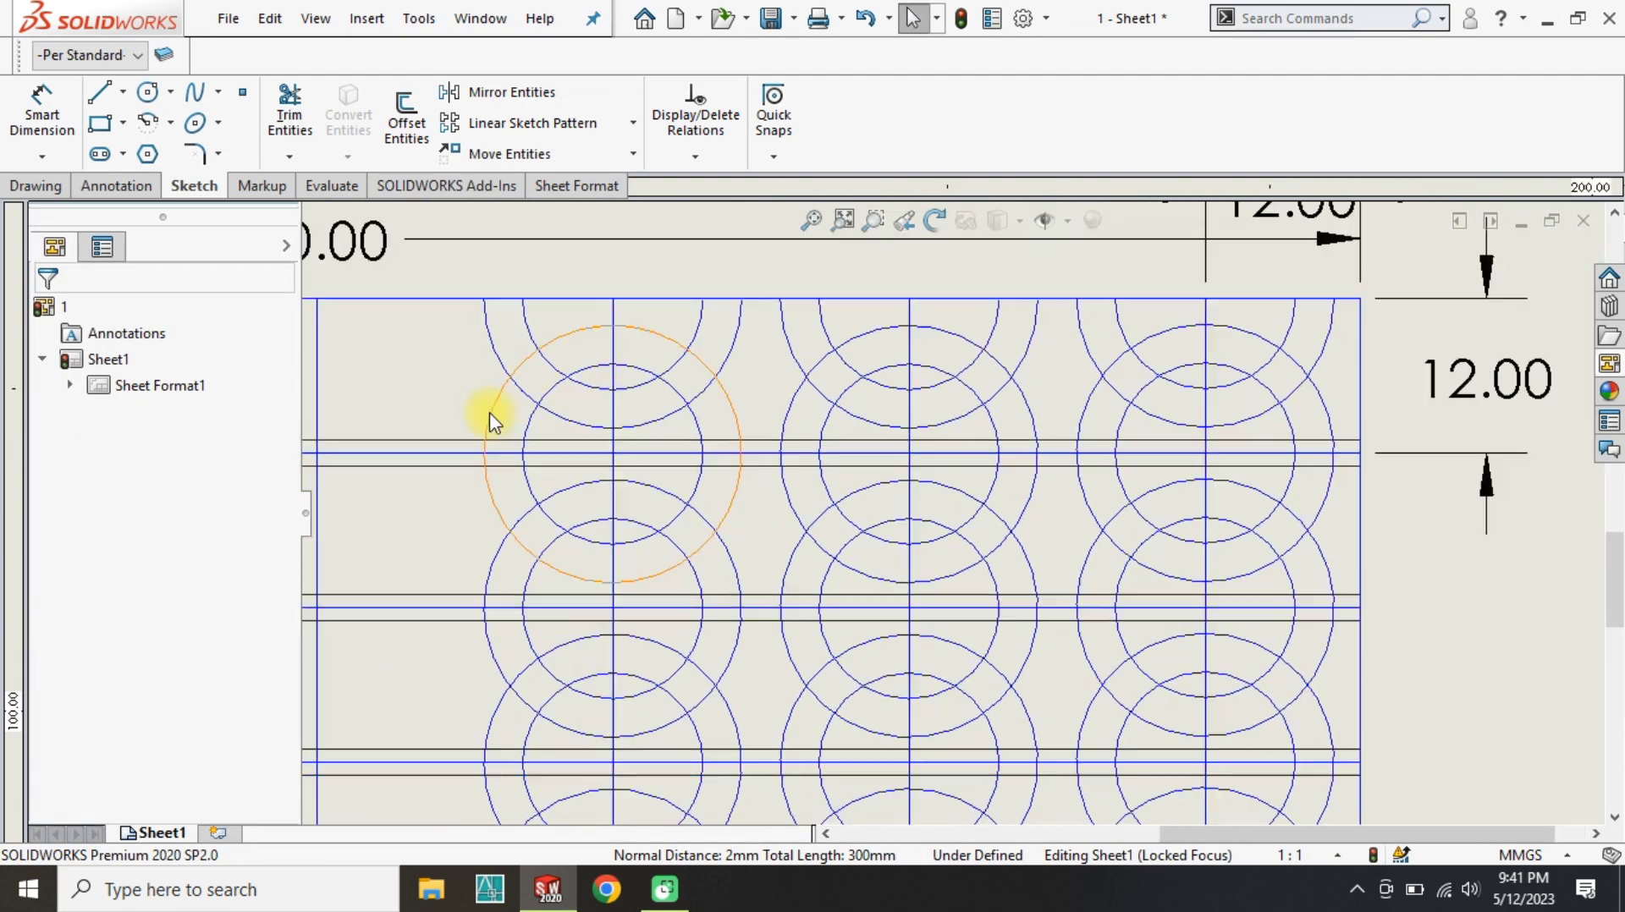
pyautogui.scroll(-1, 969, 466)
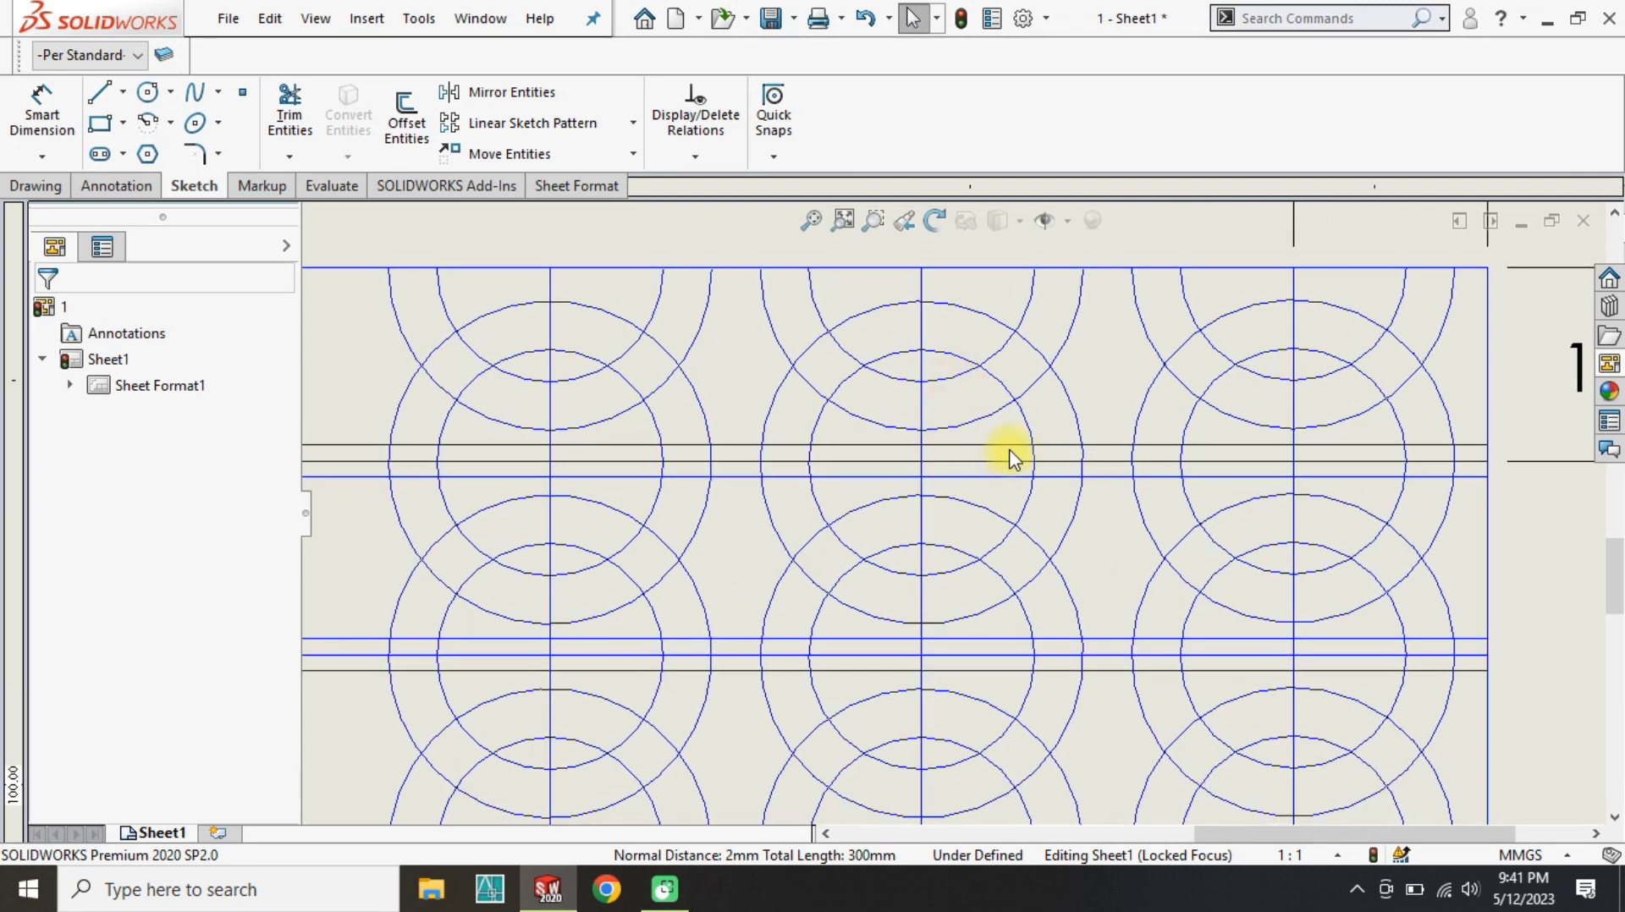
pyautogui.click(288, 110)
pyautogui.scroll(-3, 1204, 452)
pyautogui.scroll(-1, 1320, 465)
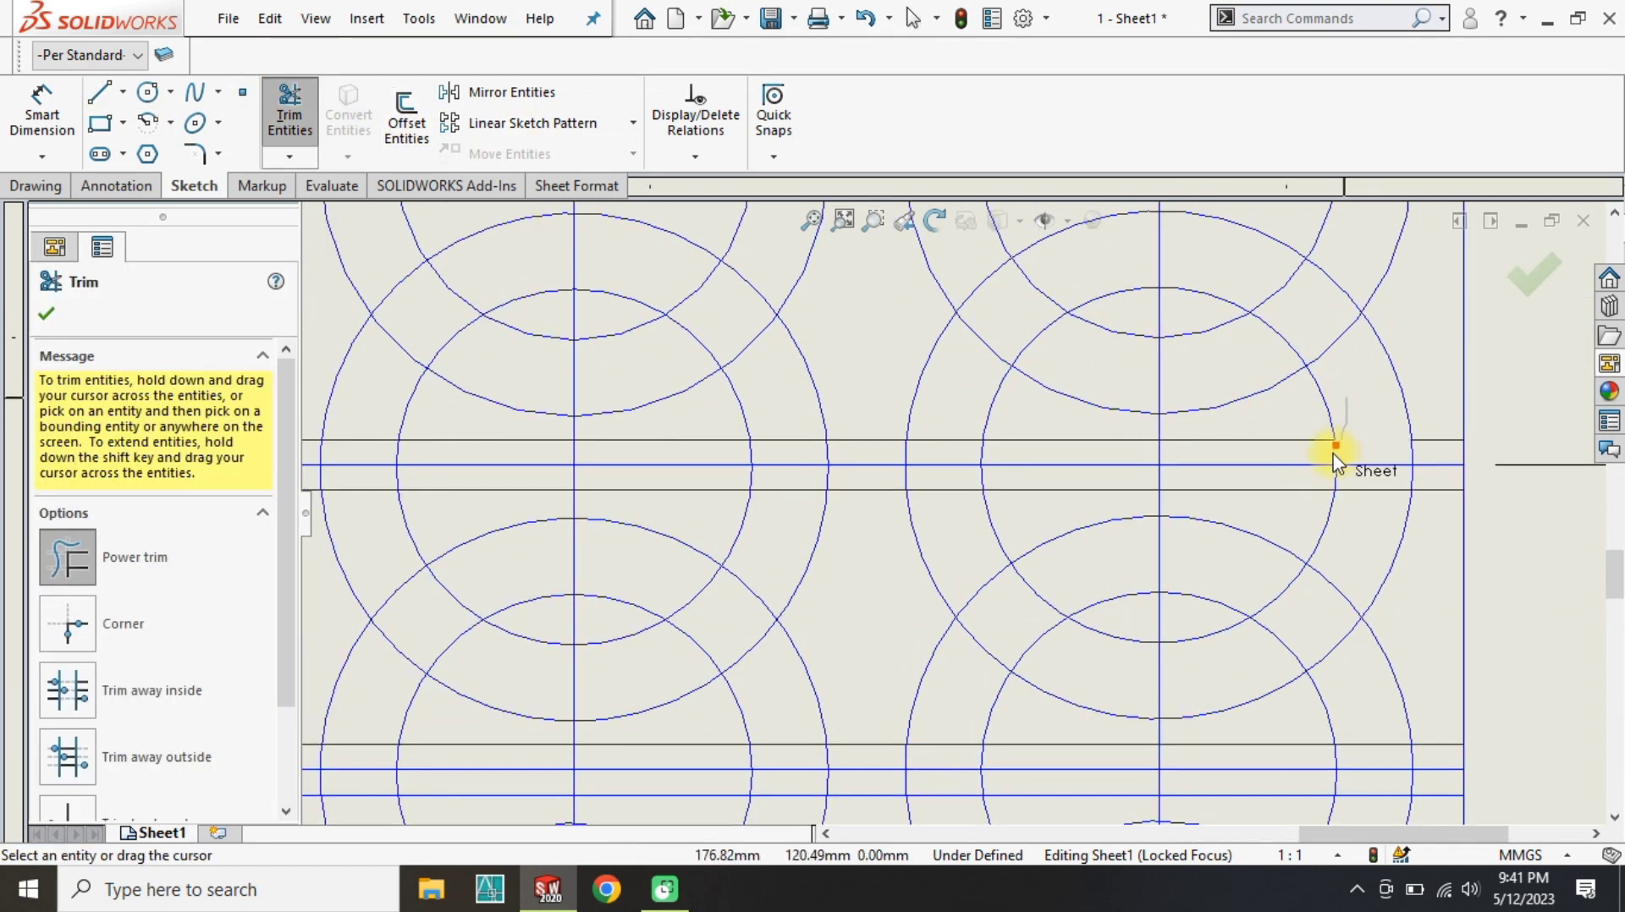
pyautogui.hotkey('ctrl', 'z')
# Trim the offset lines between inner and outer circles and the outer circles between those lines along the first inner horizontal line.
pyautogui.click(289, 112)
pyautogui.scroll(-3, 1359, 470)
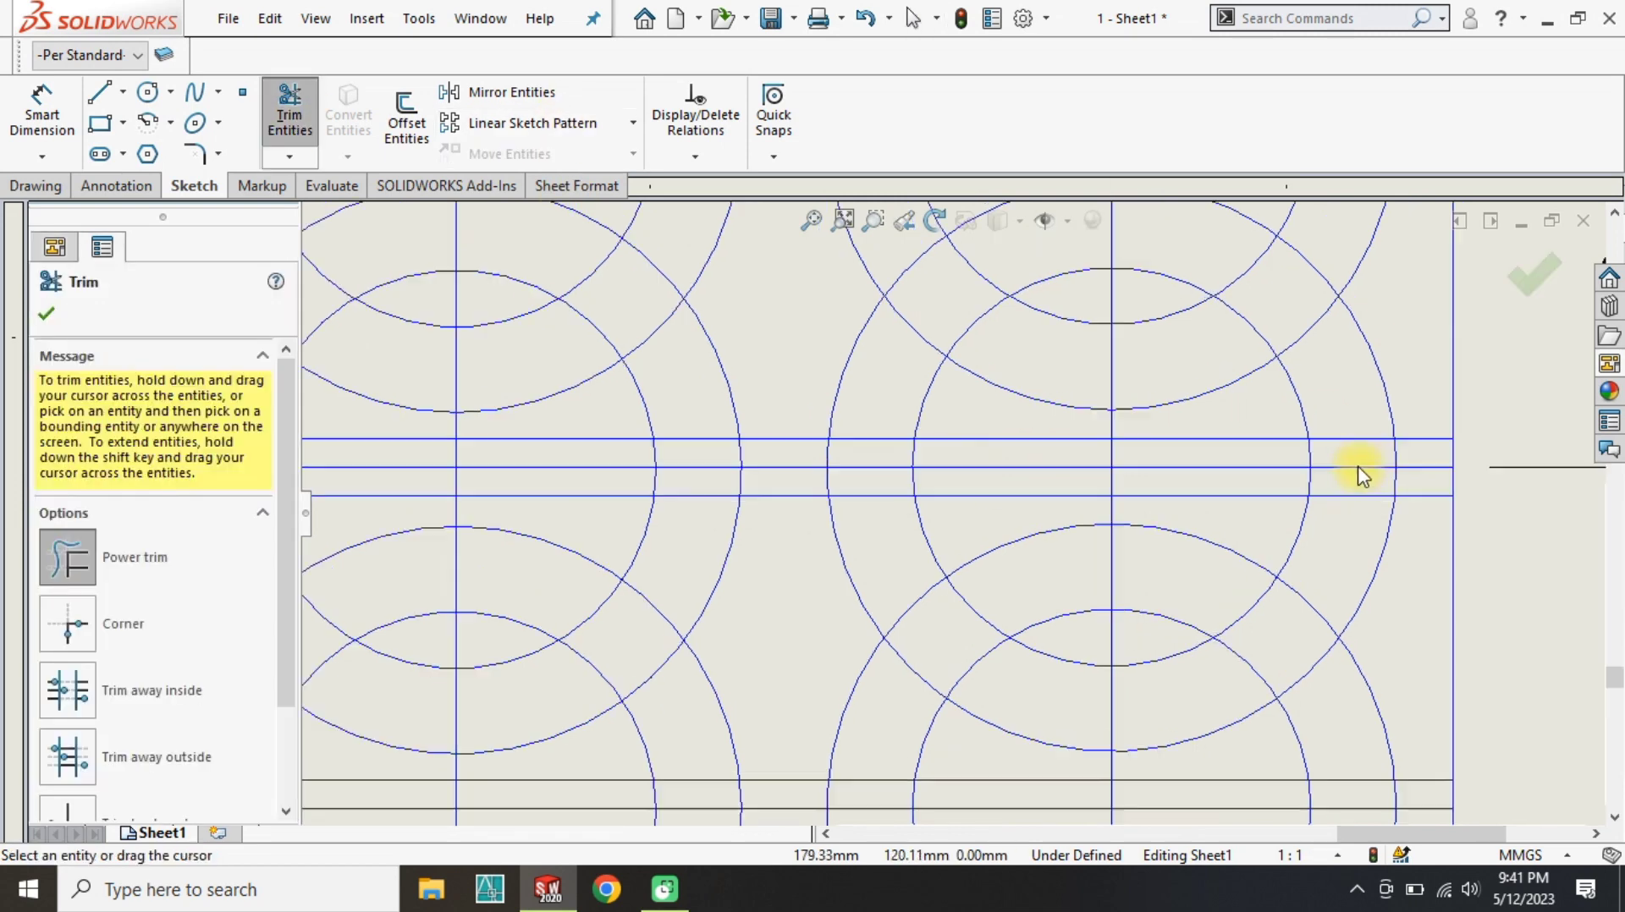
pyautogui.moveTo(1324, 416); pyautogui.dragTo(1375, 456)
pyautogui.moveTo(1339, 526); pyautogui.dragTo(1375, 491)
pyautogui.moveTo(622, 429); pyautogui.dragTo(677, 533)
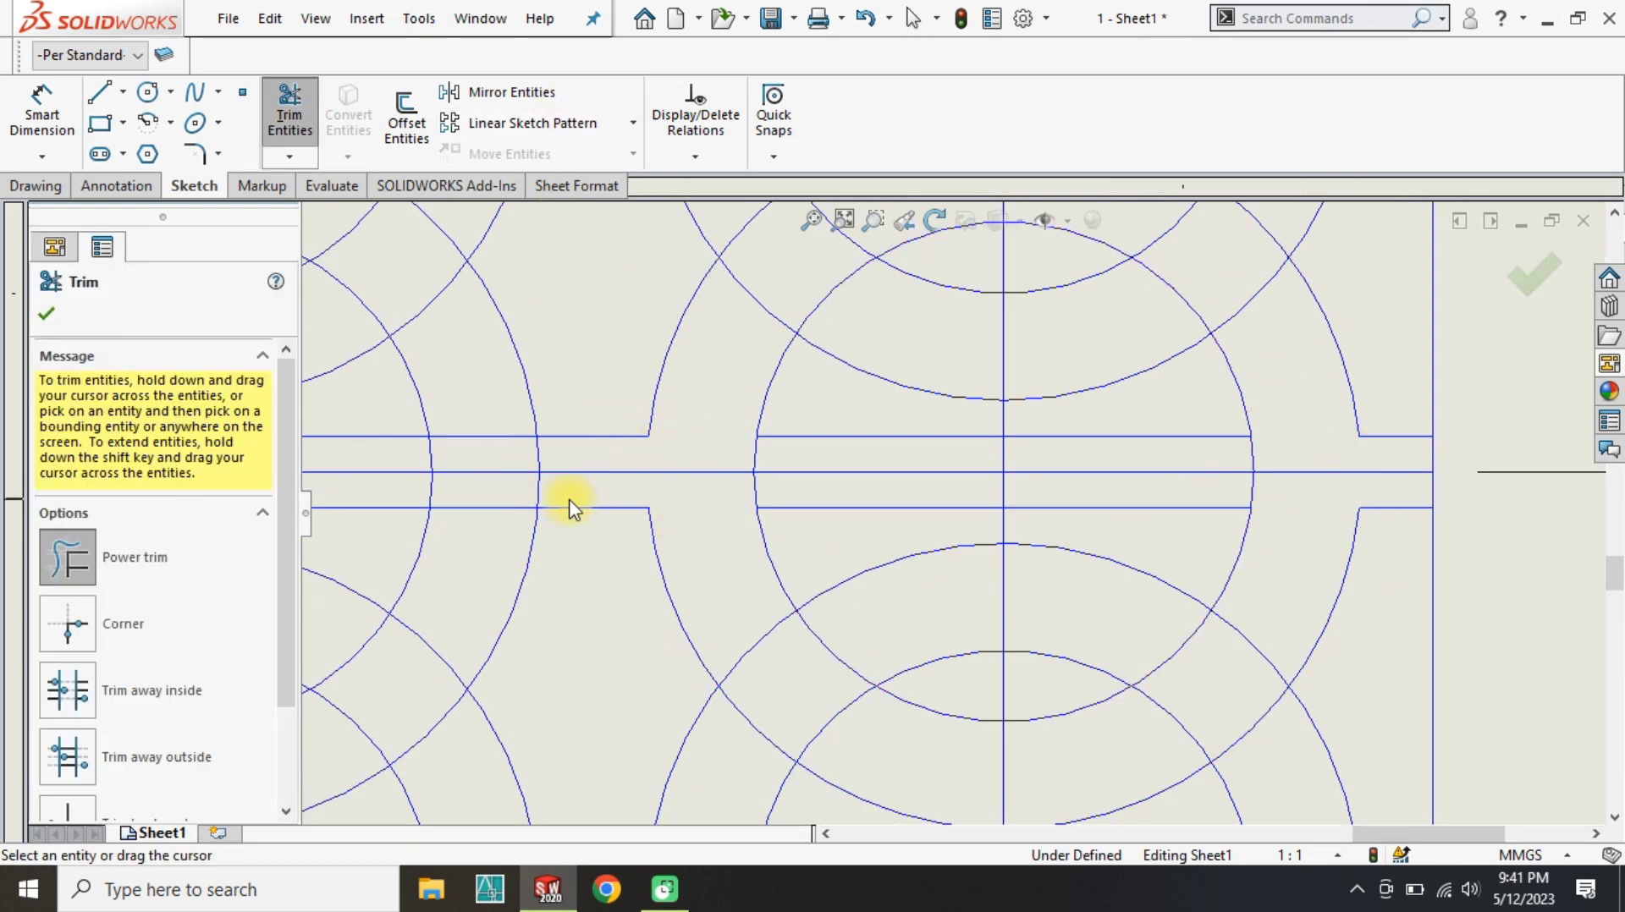
pyautogui.press('z')
pyautogui.moveTo(636, 418)
pyautogui.mouseDown()
pyautogui.moveTo(714, 660)
pyautogui.moveTo(634, 737)
pyautogui.moveTo(722, 775)
pyautogui.mouseUp()
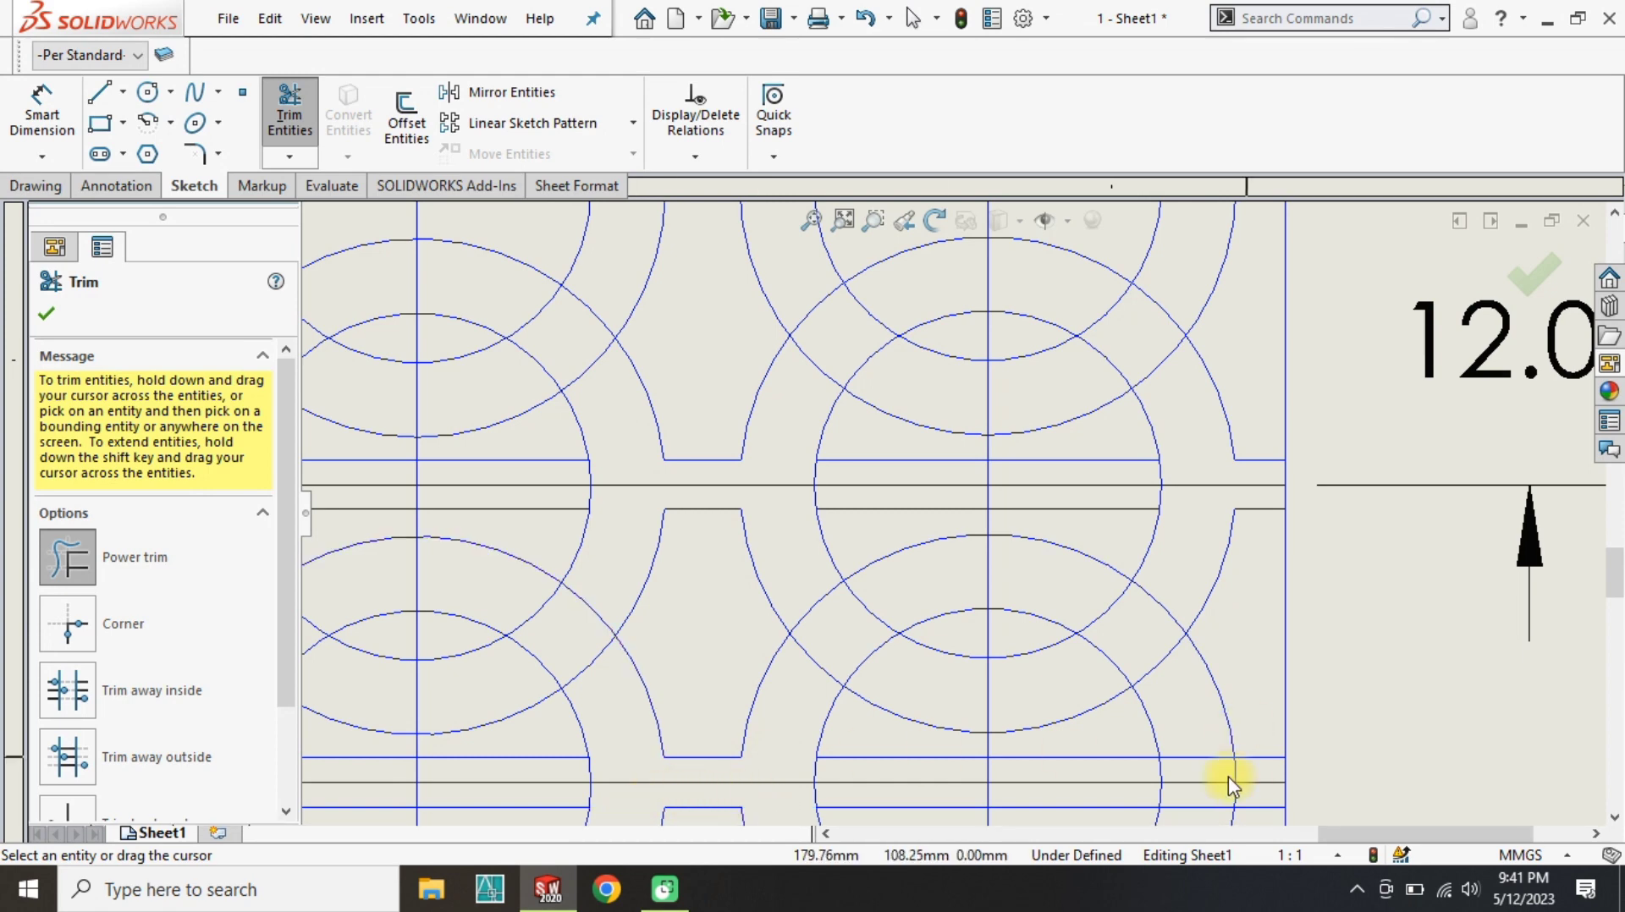
# Undo the last trim and trim the offset lines and outer circle segments along the second inner horizontal line, including the right side.
pyautogui.hotkey('ctrl', 'z')
pyautogui.click(289, 118)
pyautogui.scroll(-3, 1253, 776)
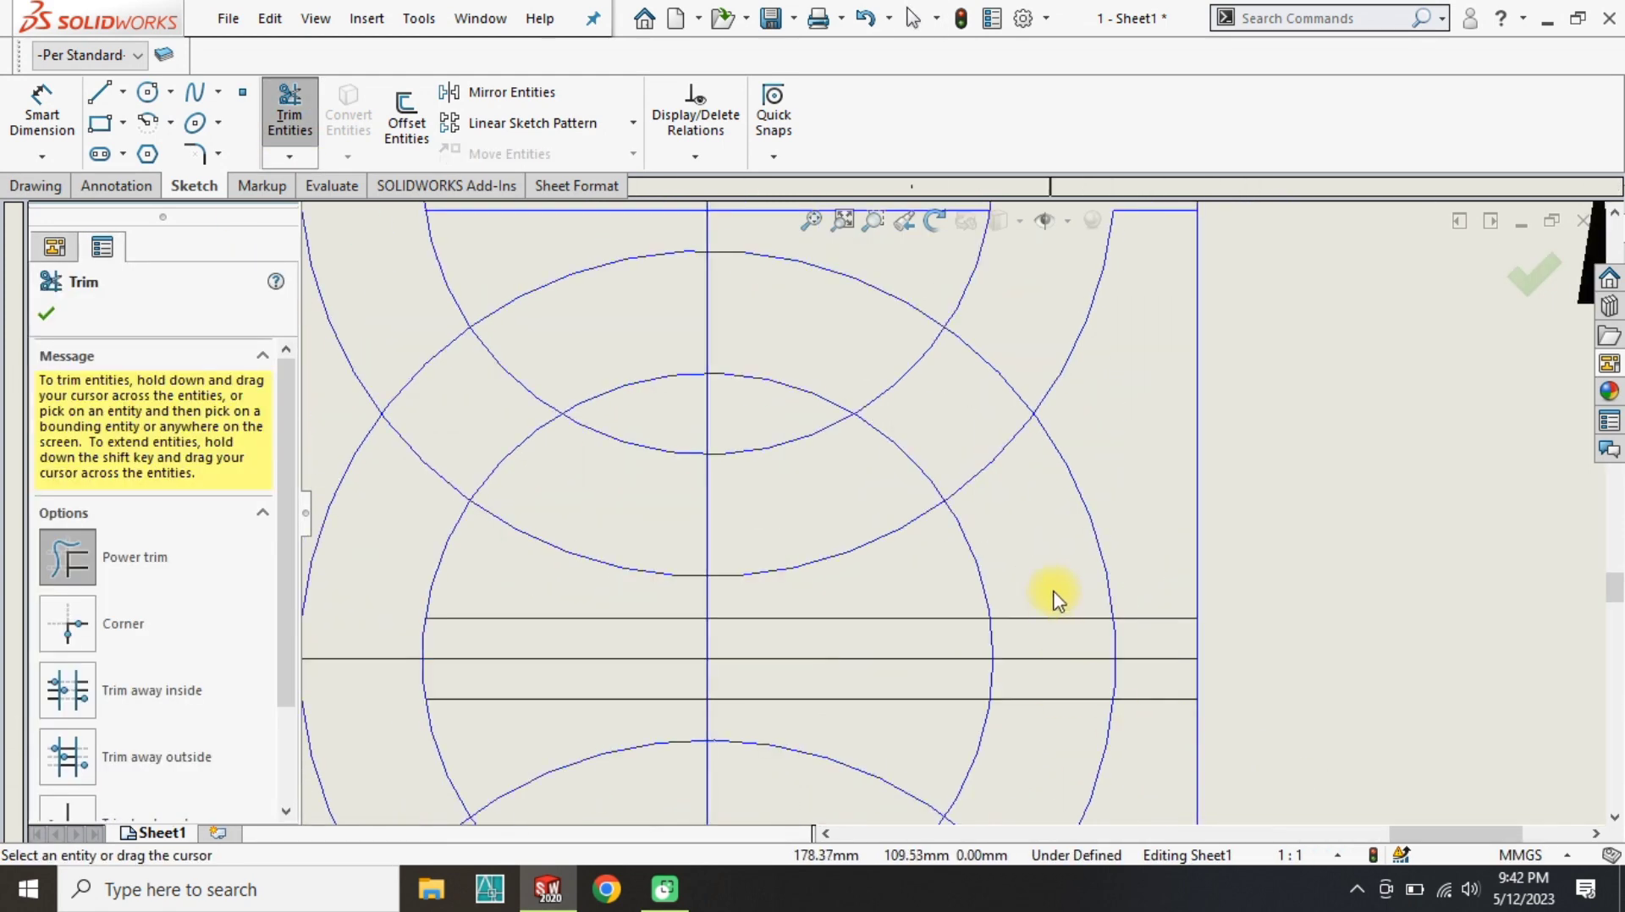
pyautogui.moveTo(1073, 720); pyautogui.dragTo(1127, 676)
pyautogui.scroll(3, 577, 645)
pyautogui.scroll(5, 804, 472)
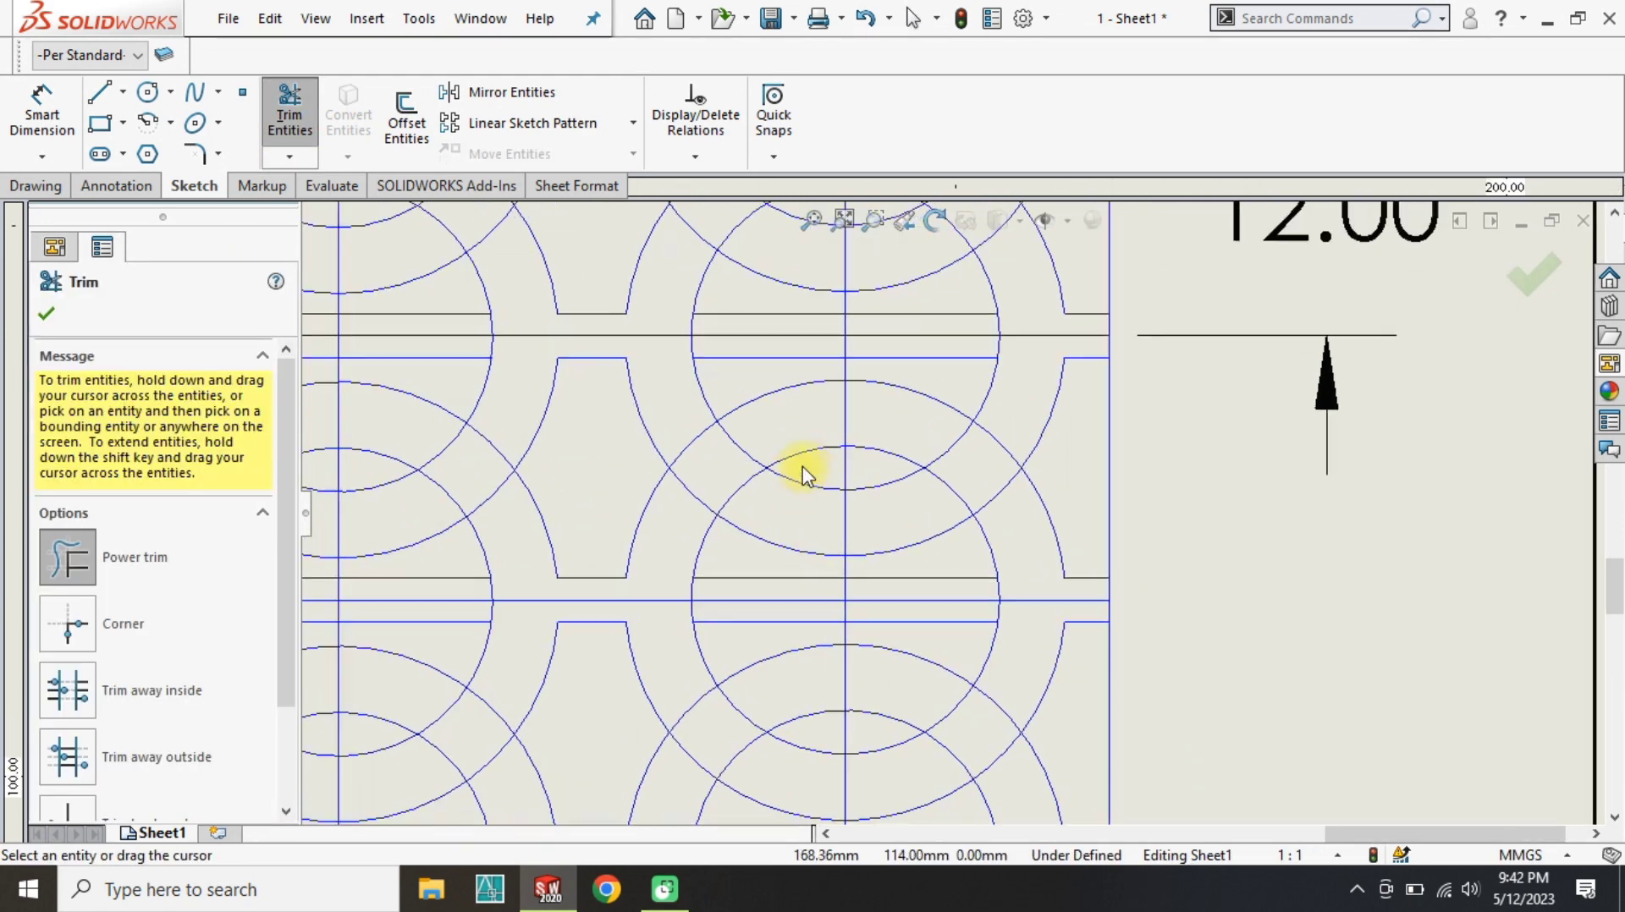
# Trim the offset lines and outer circle segments between the middle and right circle columns and at the right edge along the lower three inner horizontal lines.
pyautogui.scroll(-5, 890, 707)
pyautogui.scroll(-2, 890, 715)
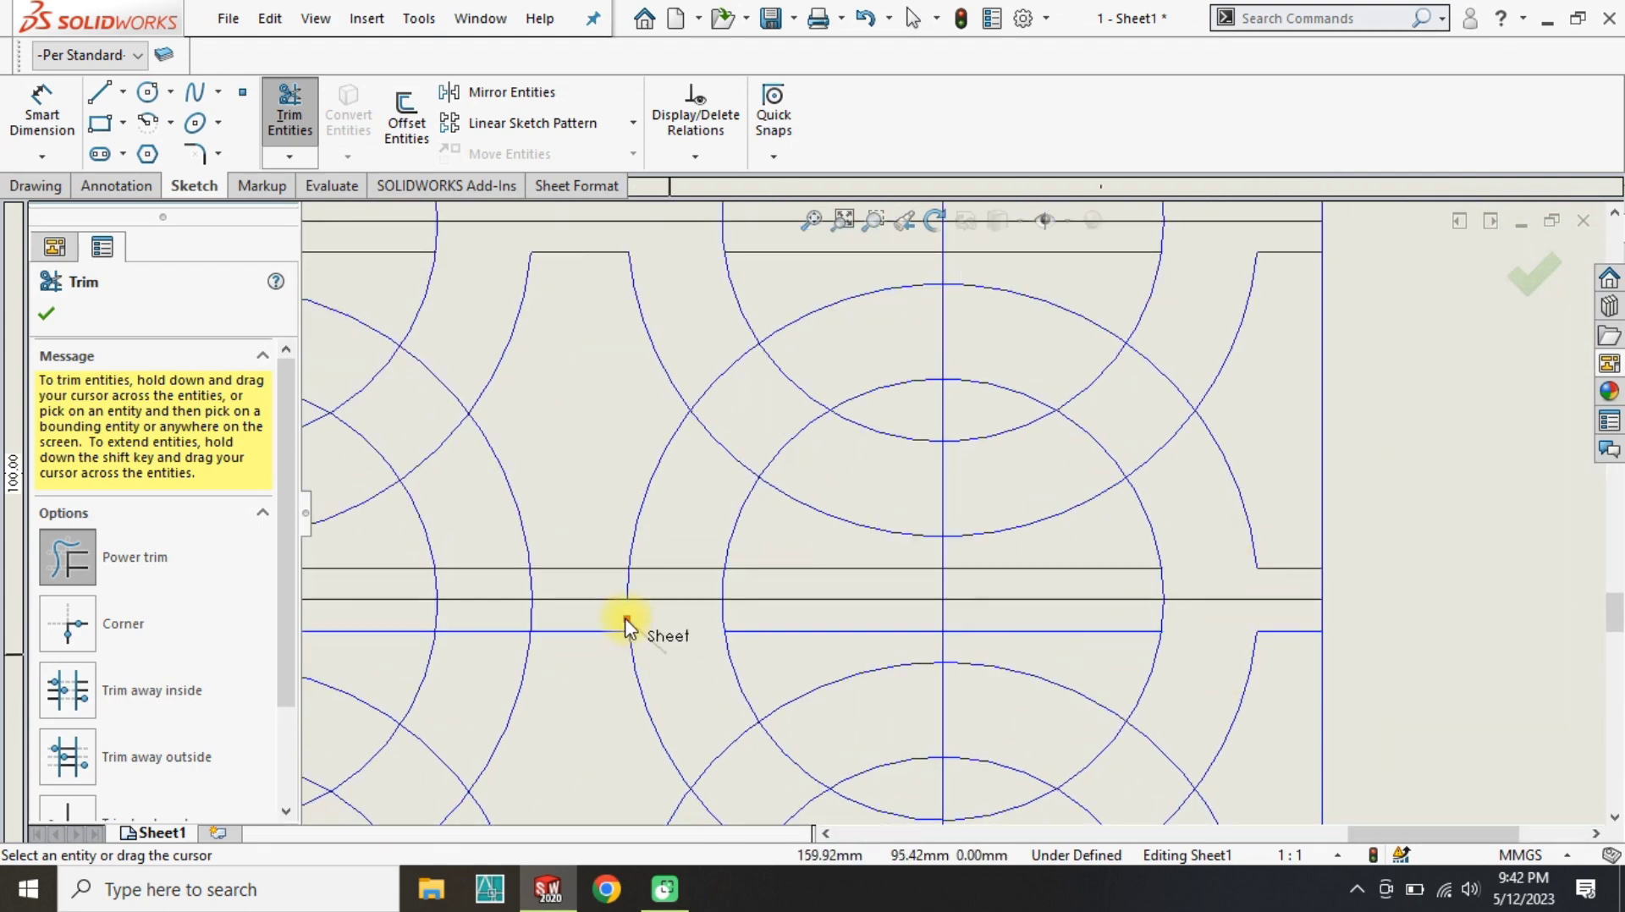
pyautogui.scroll(3, 519, 609)
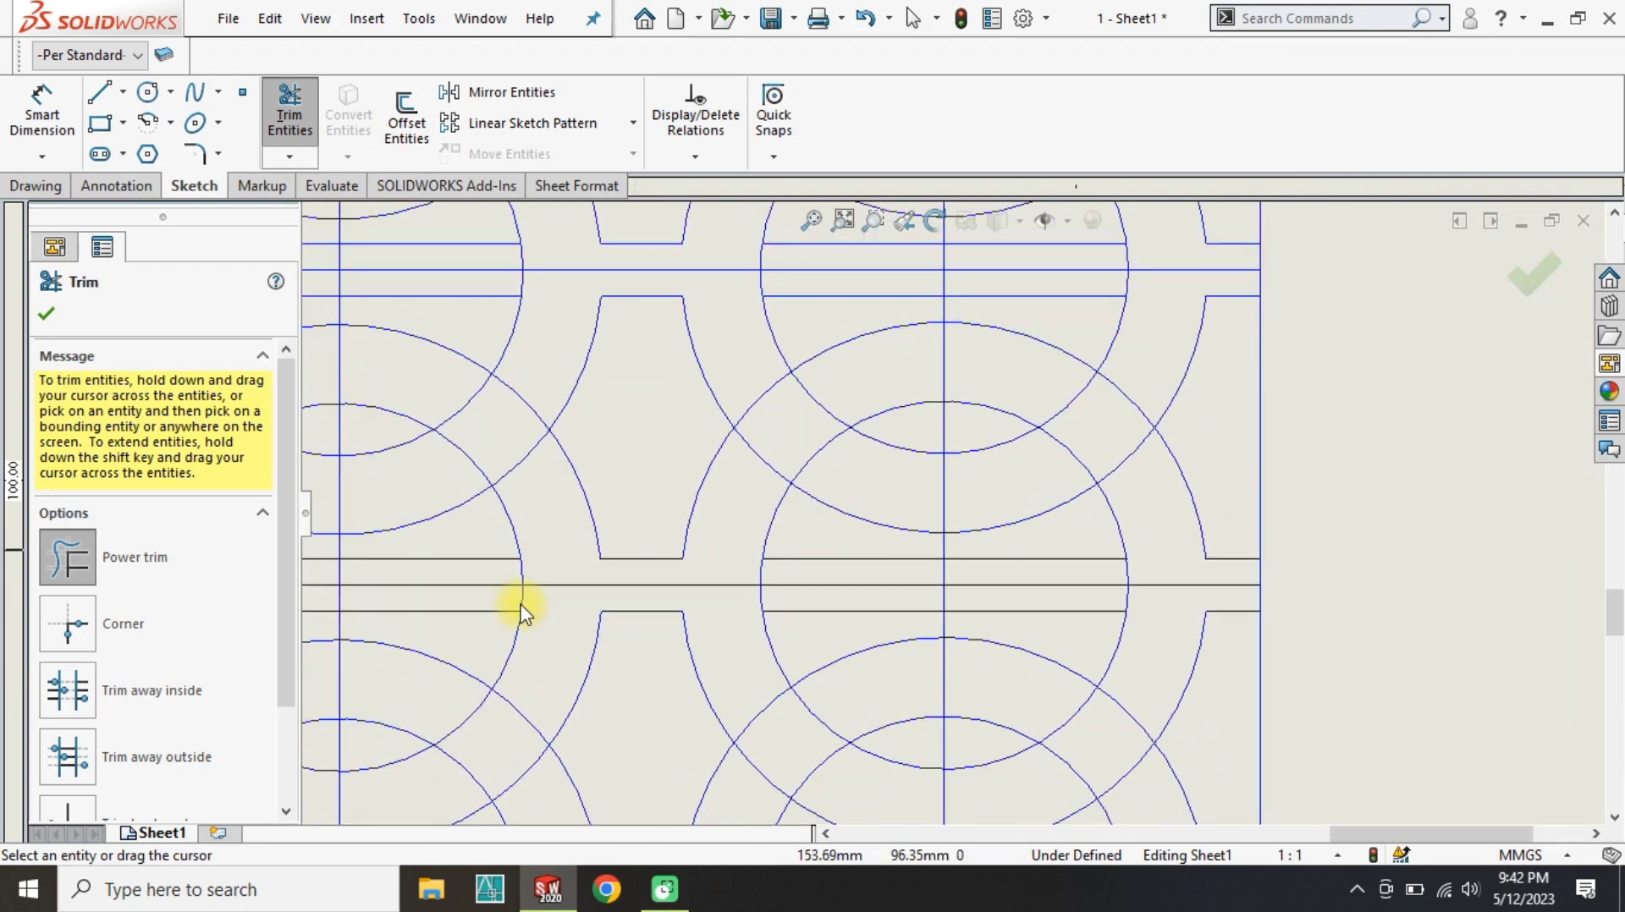
pyautogui.scroll(-4, 677, 655)
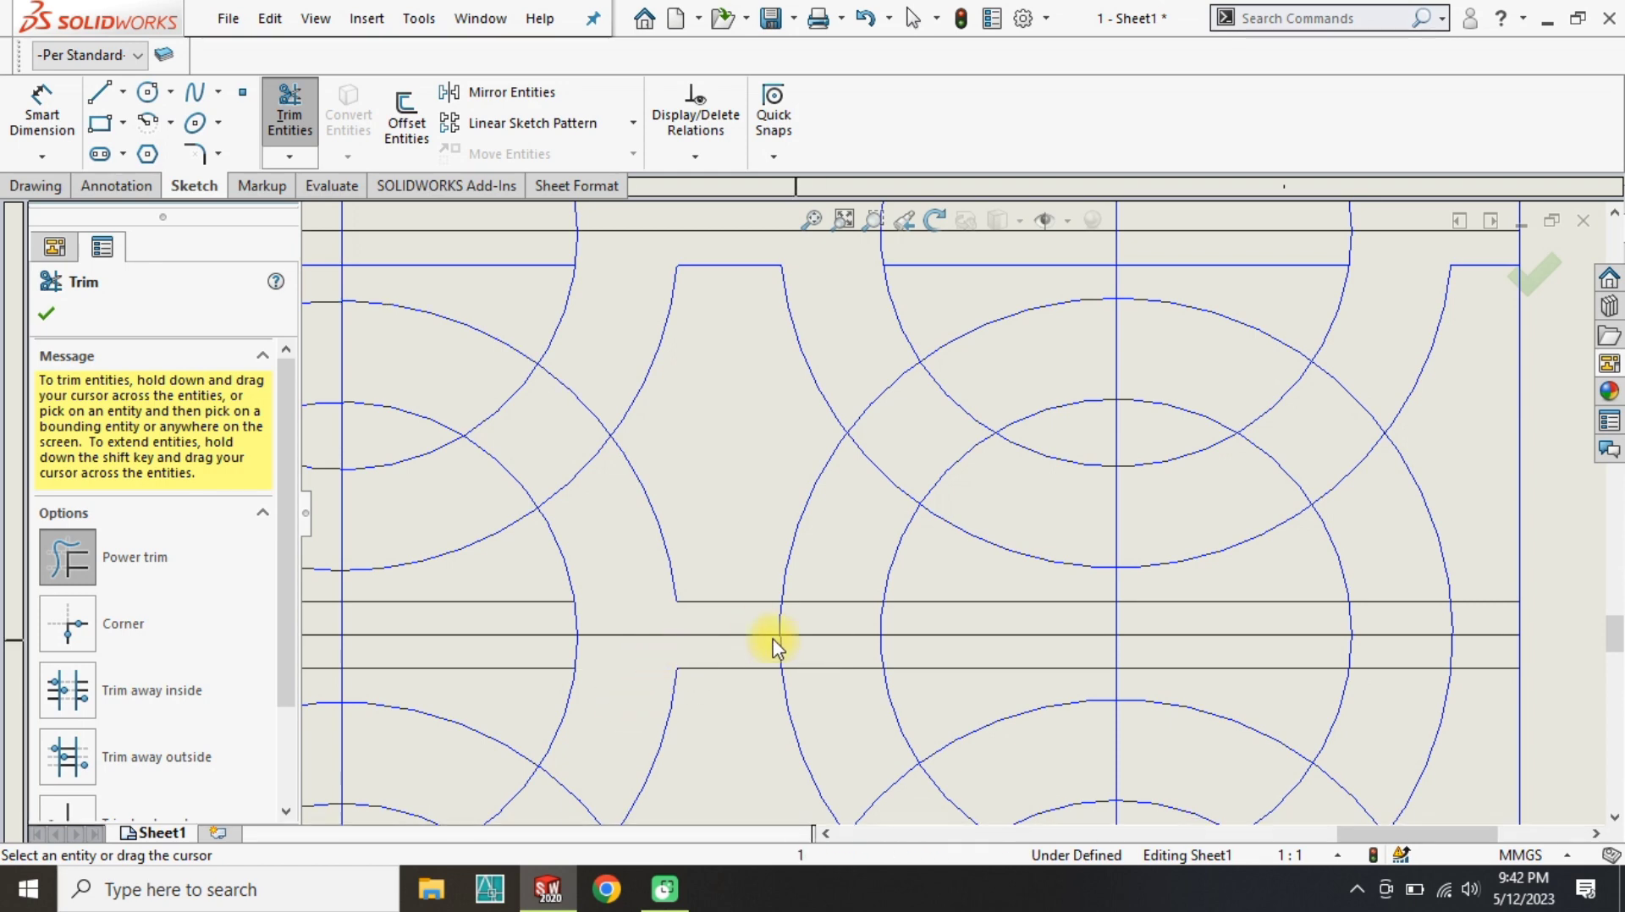
pyautogui.moveTo(775, 648); pyautogui.dragTo(815, 702)
pyautogui.moveTo(1426, 588); pyautogui.dragTo(1430, 684)
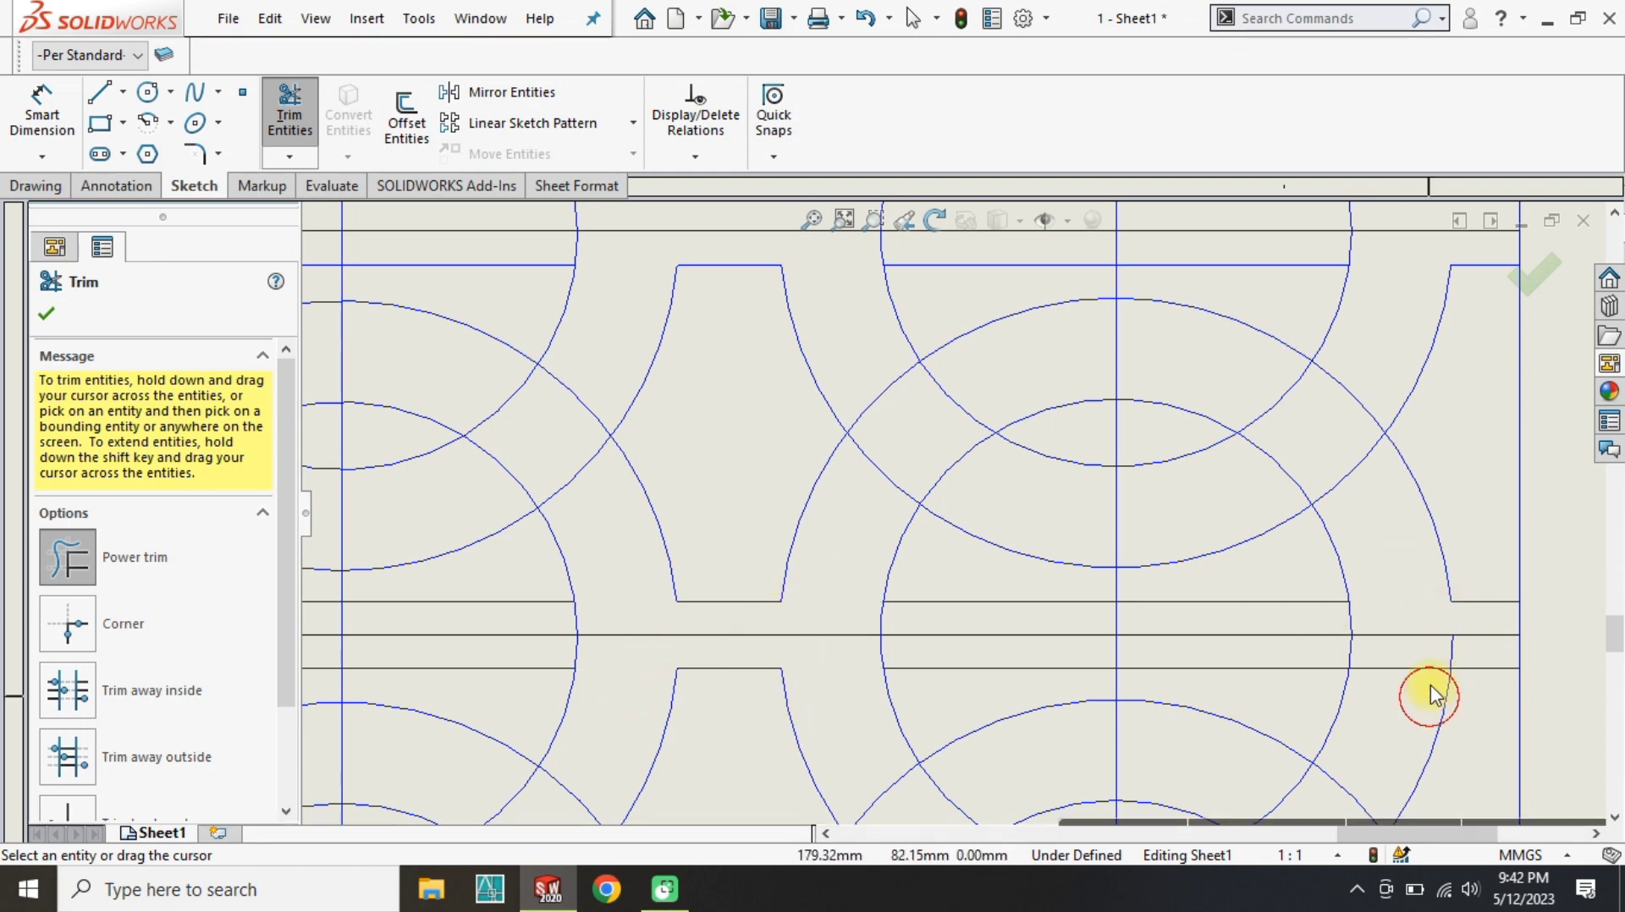
pyautogui.scroll(3, 1131, 702)
pyautogui.scroll(-4, 757, 622)
pyautogui.moveTo(1470, 553); pyautogui.dragTo(1489, 698)
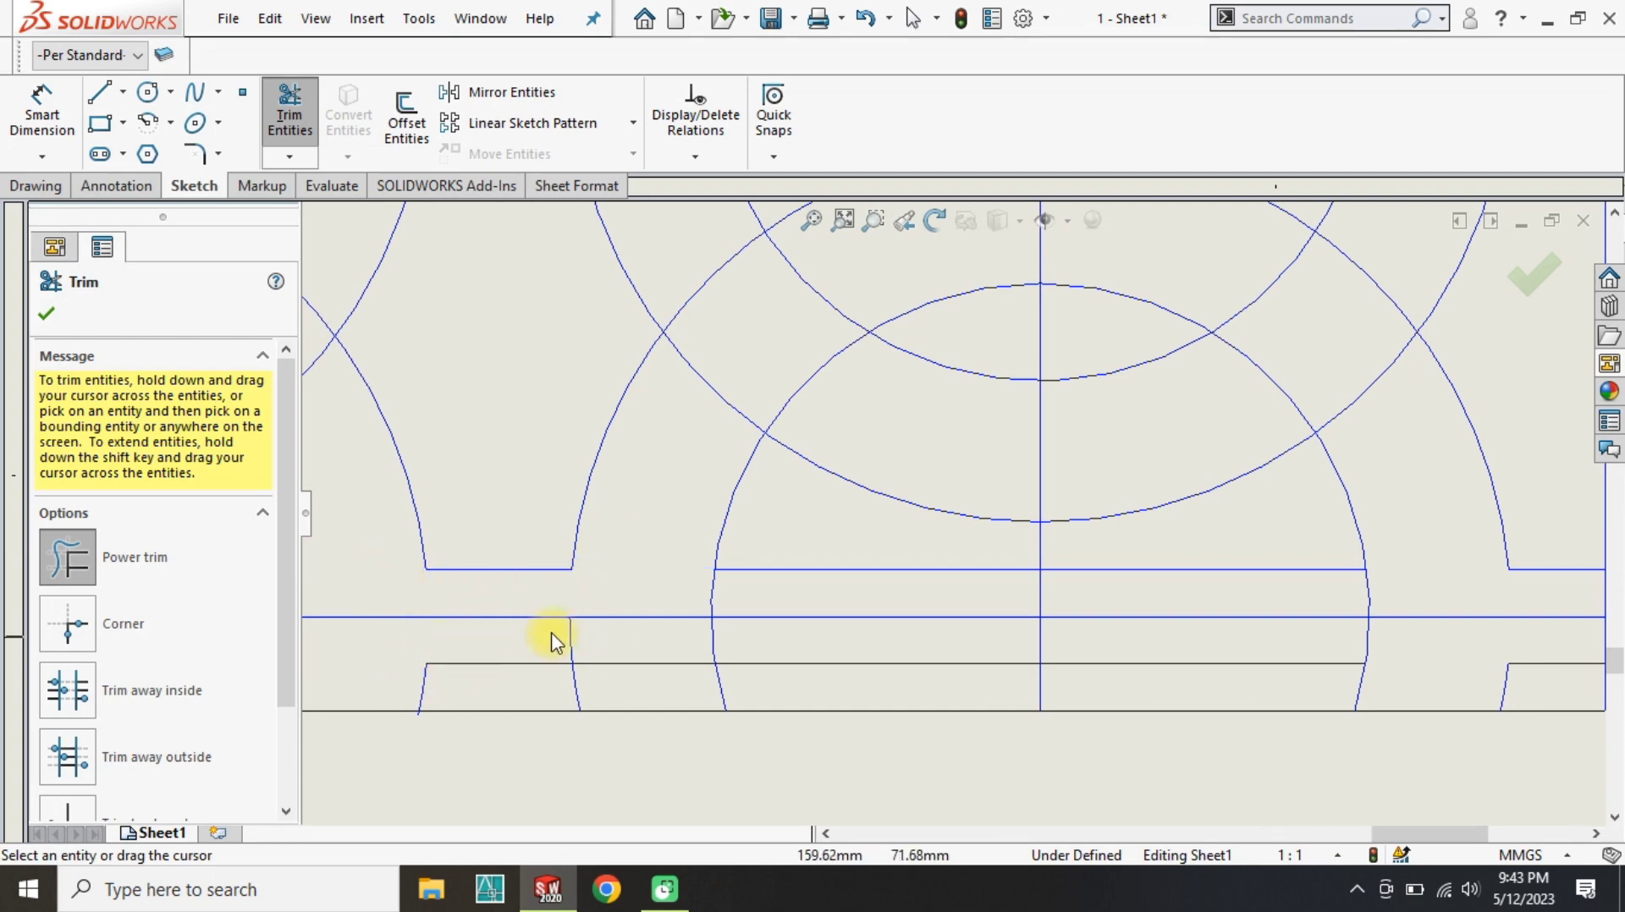
# Trim the offset lines and outer circle segments between the left and middle circle columns along the two lowest inner horizontal lines.
pyautogui.scroll(3, 653, 583)
pyautogui.scroll(-4, 736, 583)
pyautogui.moveTo(701, 487); pyautogui.dragTo(725, 540)
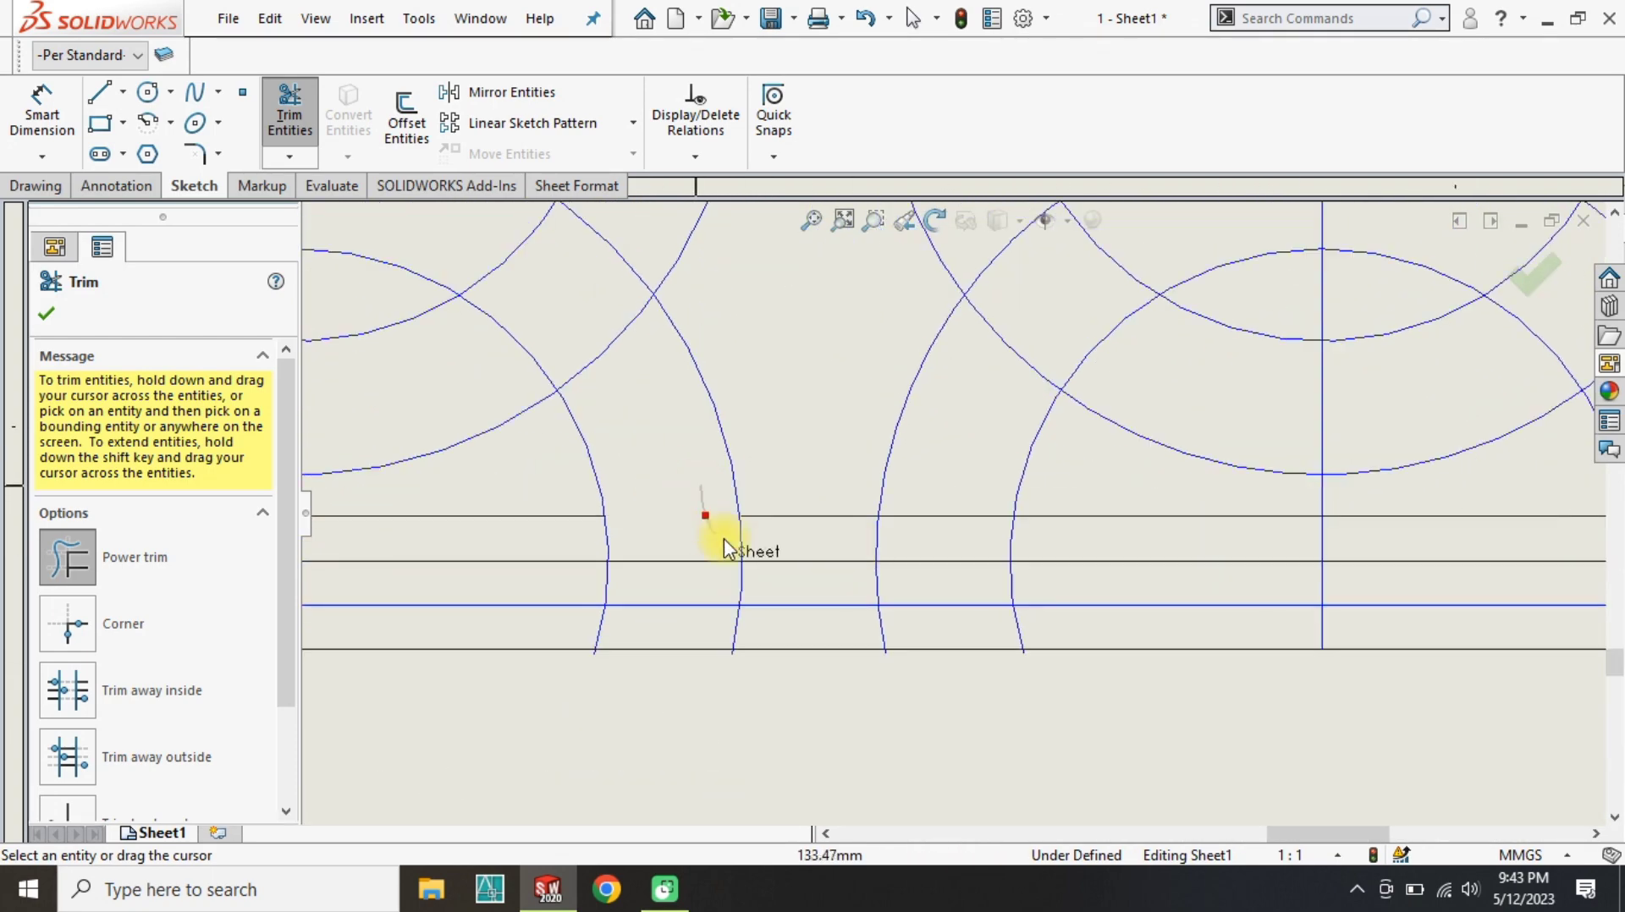
pyautogui.scroll(3, 742, 526)
pyautogui.scroll(-4, 881, 290)
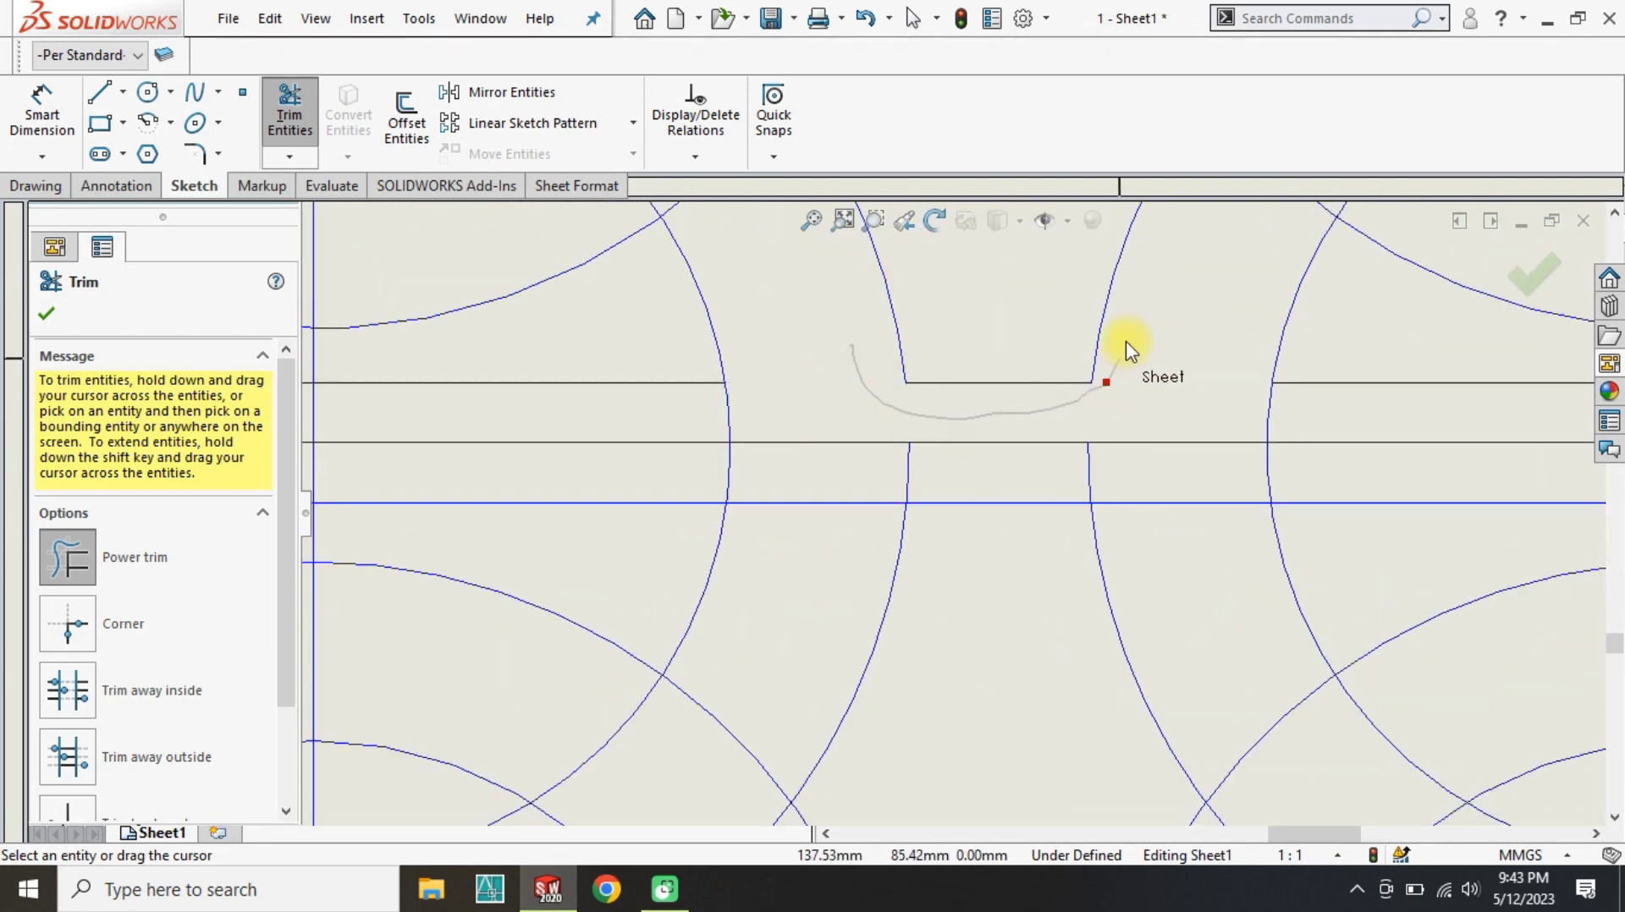
pyautogui.moveTo(1125, 347); pyautogui.dragTo(878, 544)
# Trim the offset lines and outer circle segments between the left and middle circle columns along the third, second and first inner horizontal lines.
pyautogui.scroll(2, 920, 410)
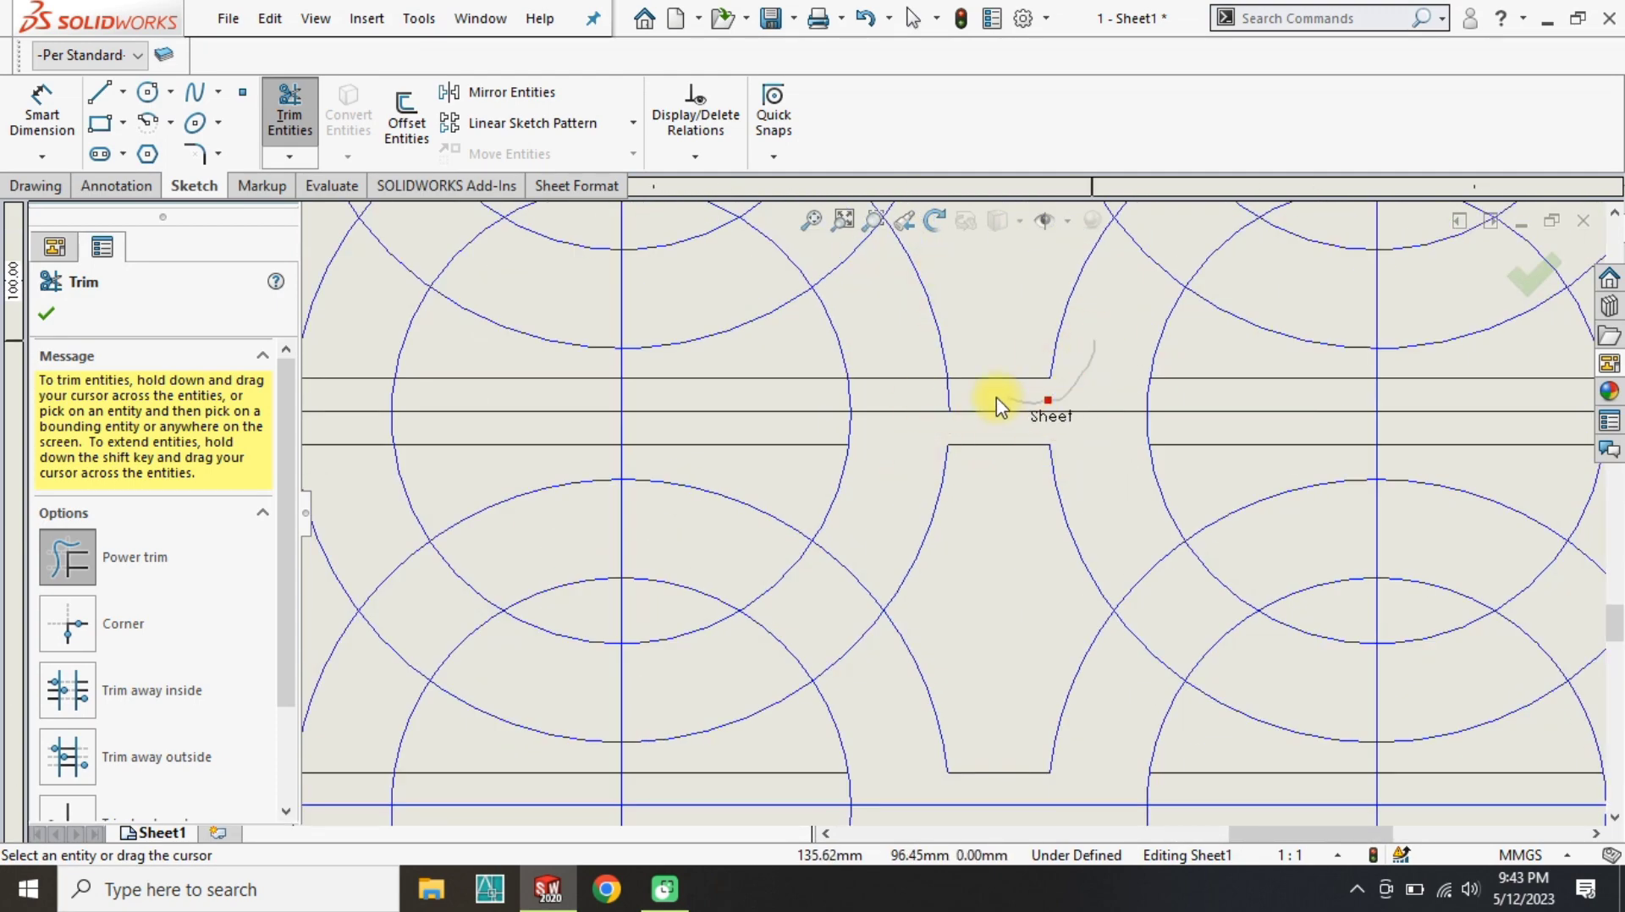
pyautogui.moveTo(997, 397); pyautogui.dragTo(899, 369)
pyautogui.scroll(3, 919, 372)
pyautogui.scroll(-3, 974, 380)
pyautogui.moveTo(1083, 458); pyautogui.dragTo(1083, 458)
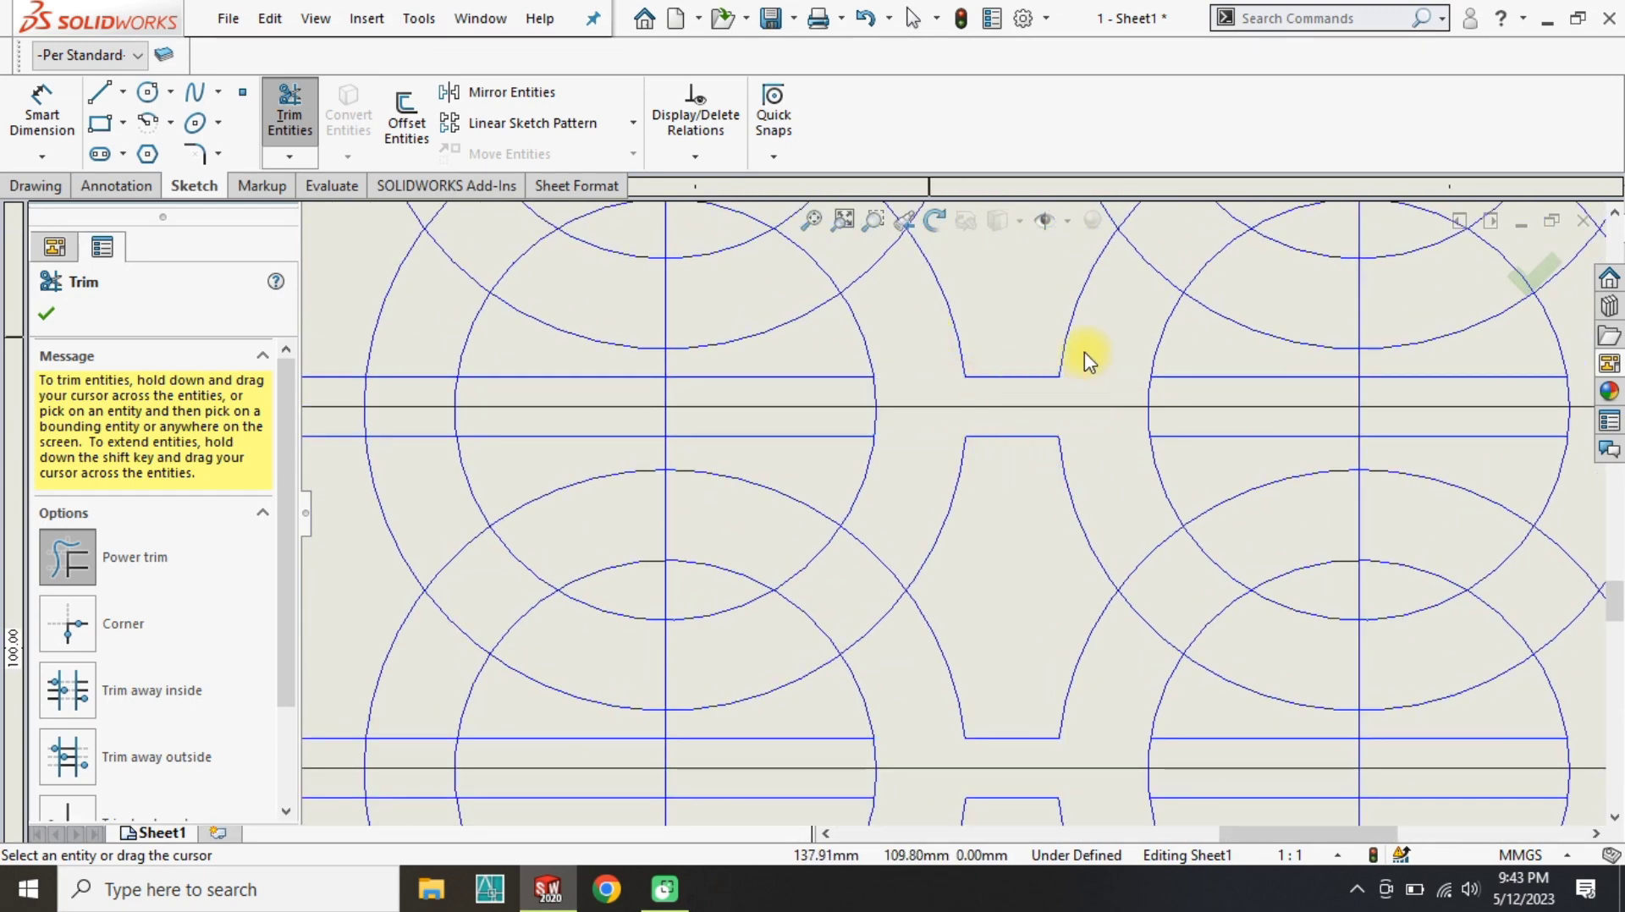
pyautogui.scroll(3, 936, 370)
pyautogui.scroll(-4, 1010, 490)
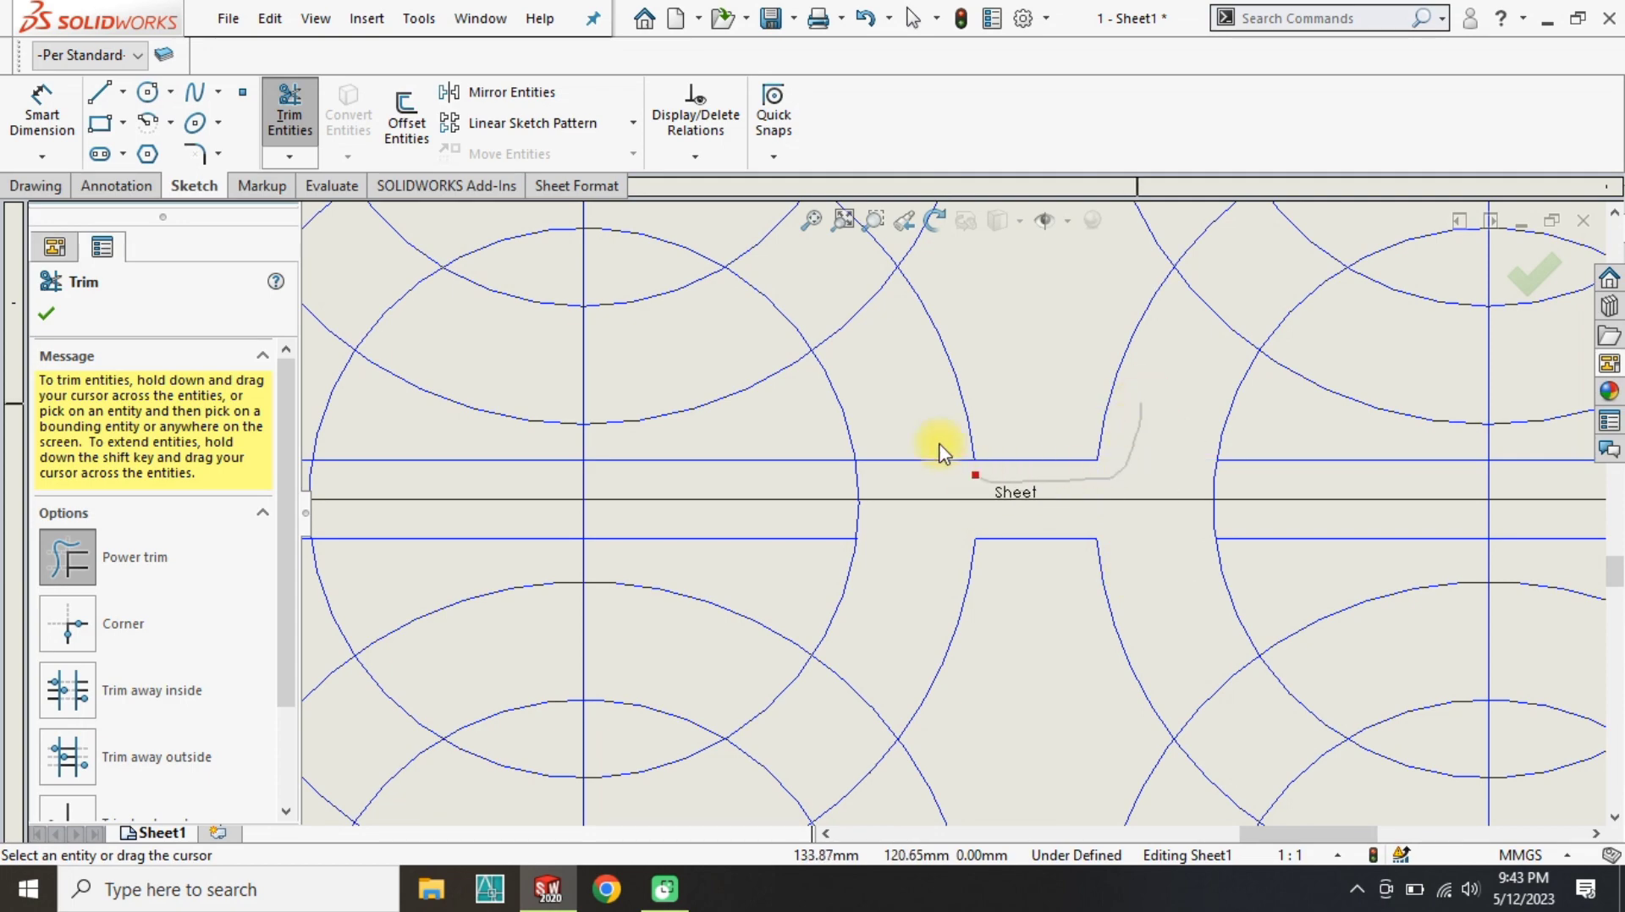
# Trim the offset lines and outer circle segments on the left side of the left circle column along all five inner horizontal lines.
pyautogui.scroll(4, 939, 453)
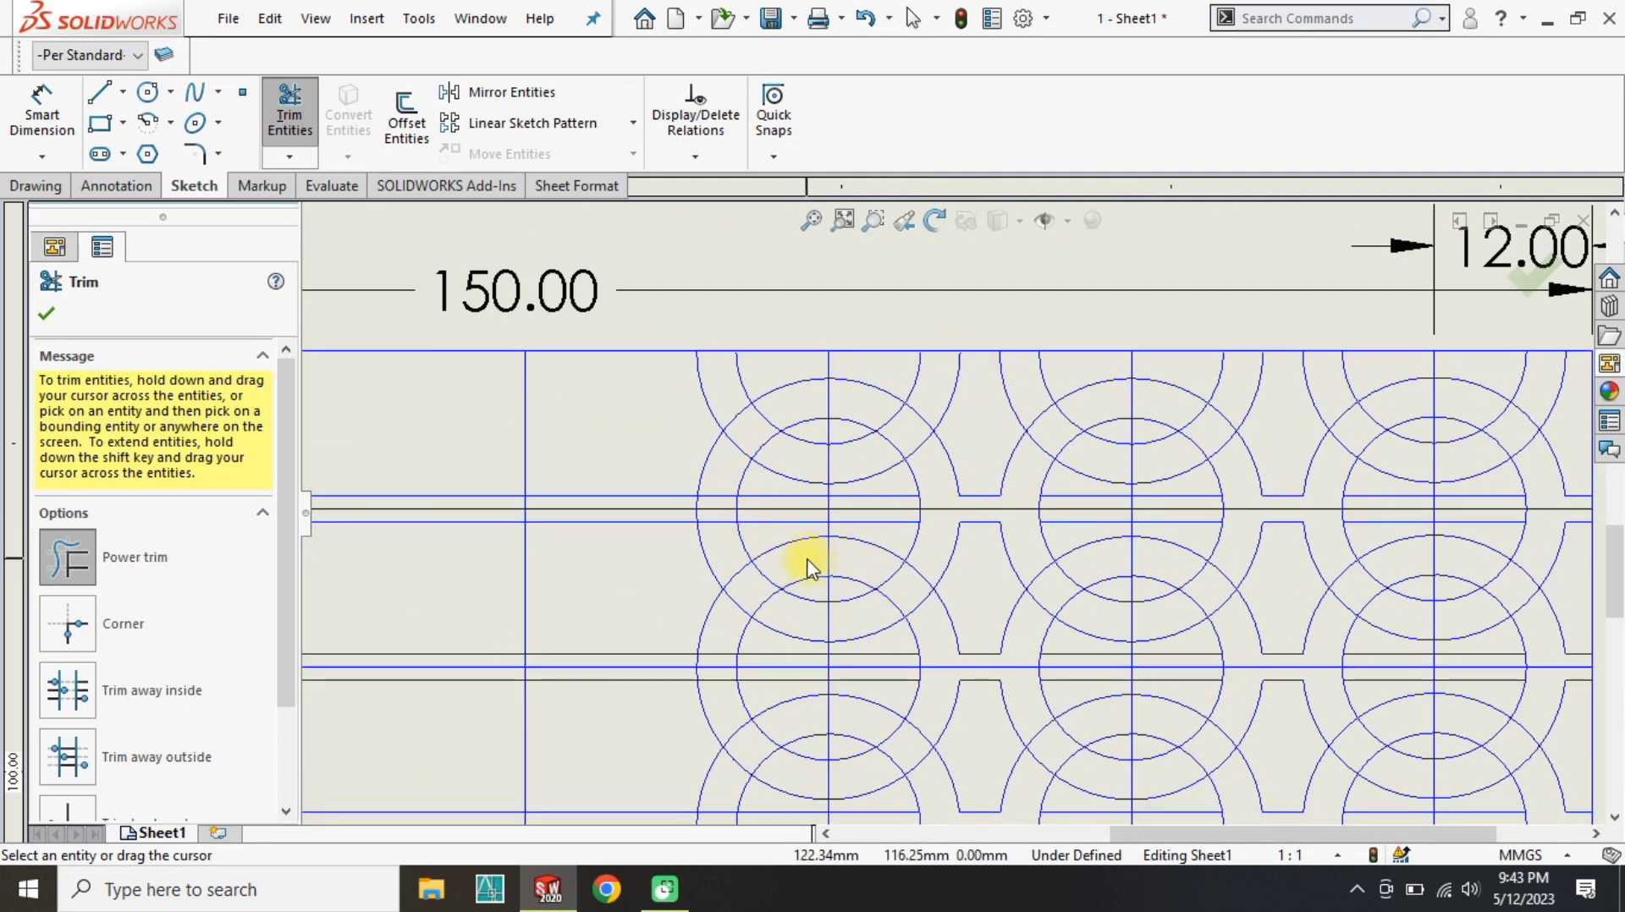
pyautogui.scroll(-2, 679, 523)
pyautogui.scroll(4, 950, 598)
pyautogui.scroll(-3, 996, 519)
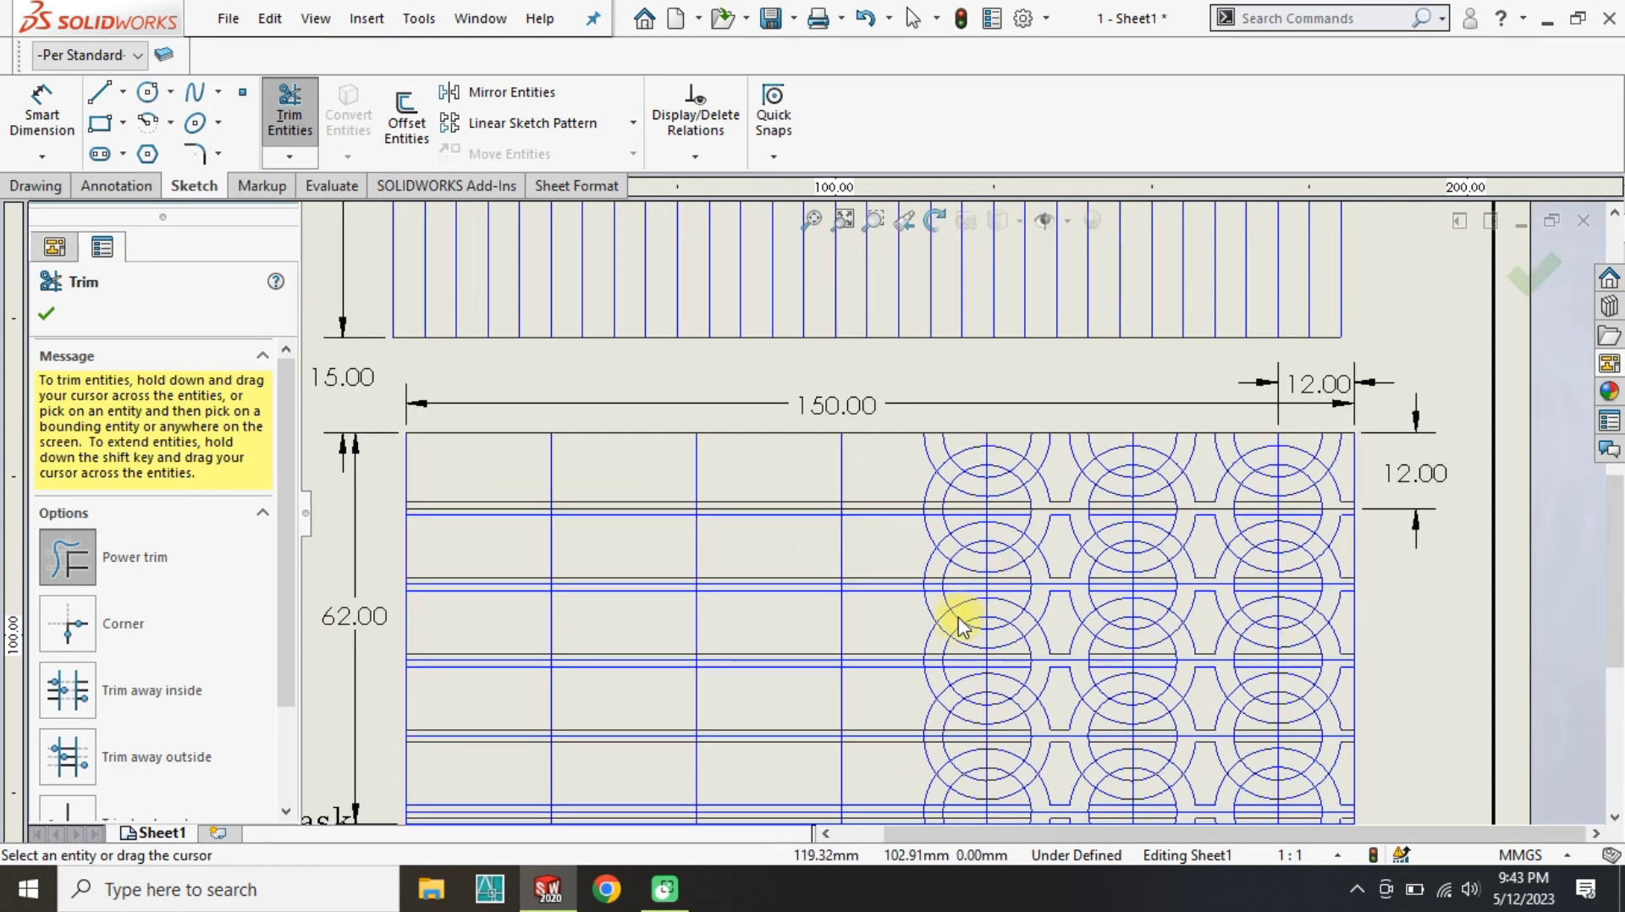
pyautogui.scroll(-2, 959, 618)
pyautogui.scroll(-4, 923, 426)
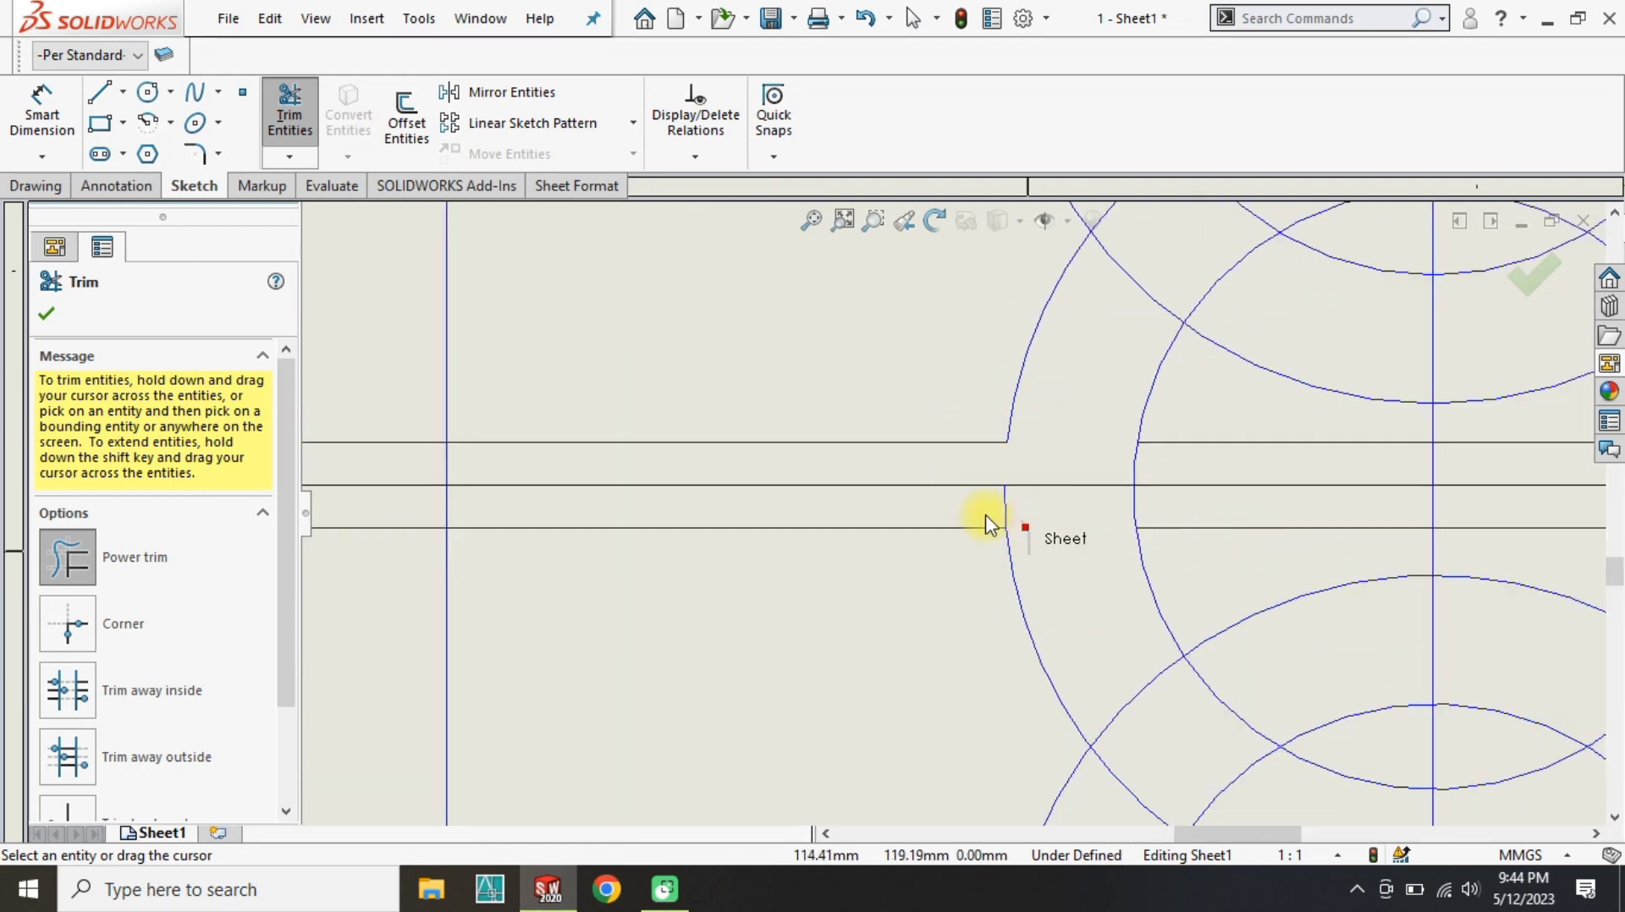
pyautogui.scroll(2, 985, 515)
pyautogui.scroll(-2, 977, 699)
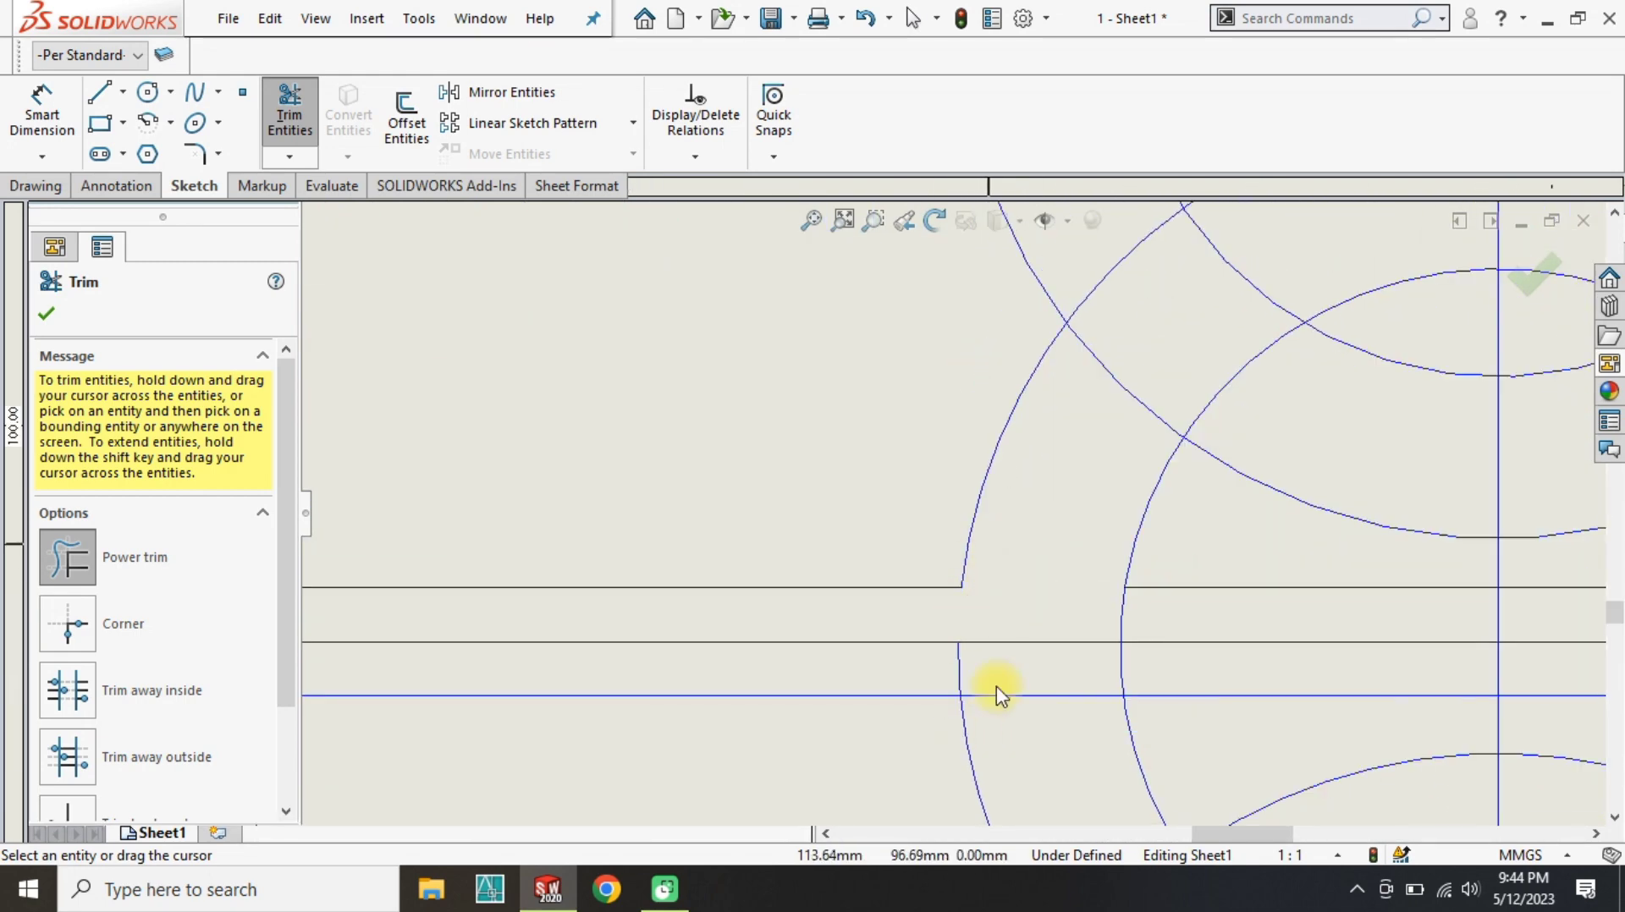
pyautogui.scroll(3, 996, 689)
pyautogui.scroll(-3, 950, 754)
pyautogui.scroll(2, 1019, 591)
pyautogui.scroll(-2, 945, 694)
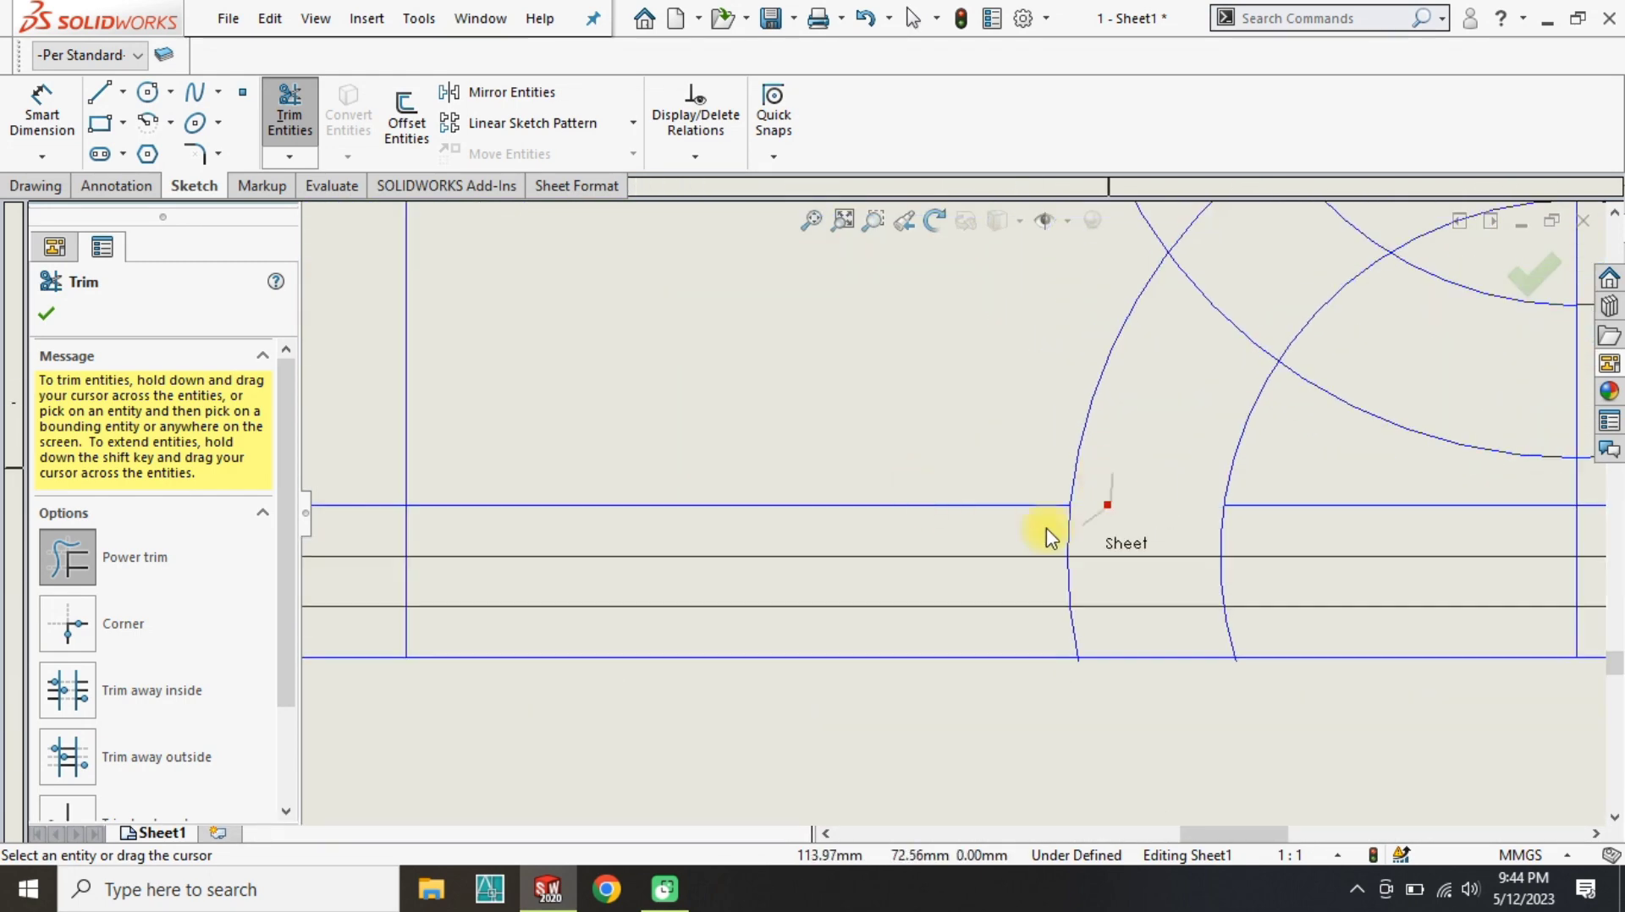
# Offset the rectangle's outline 1 mm inward as a chain and delete the offset segments other than the one along the top edge.
pyautogui.scroll(2, 1063, 565)
pyautogui.scroll(2, 972, 308)
pyautogui.scroll(-4, 1166, 362)
pyautogui.click(407, 119)
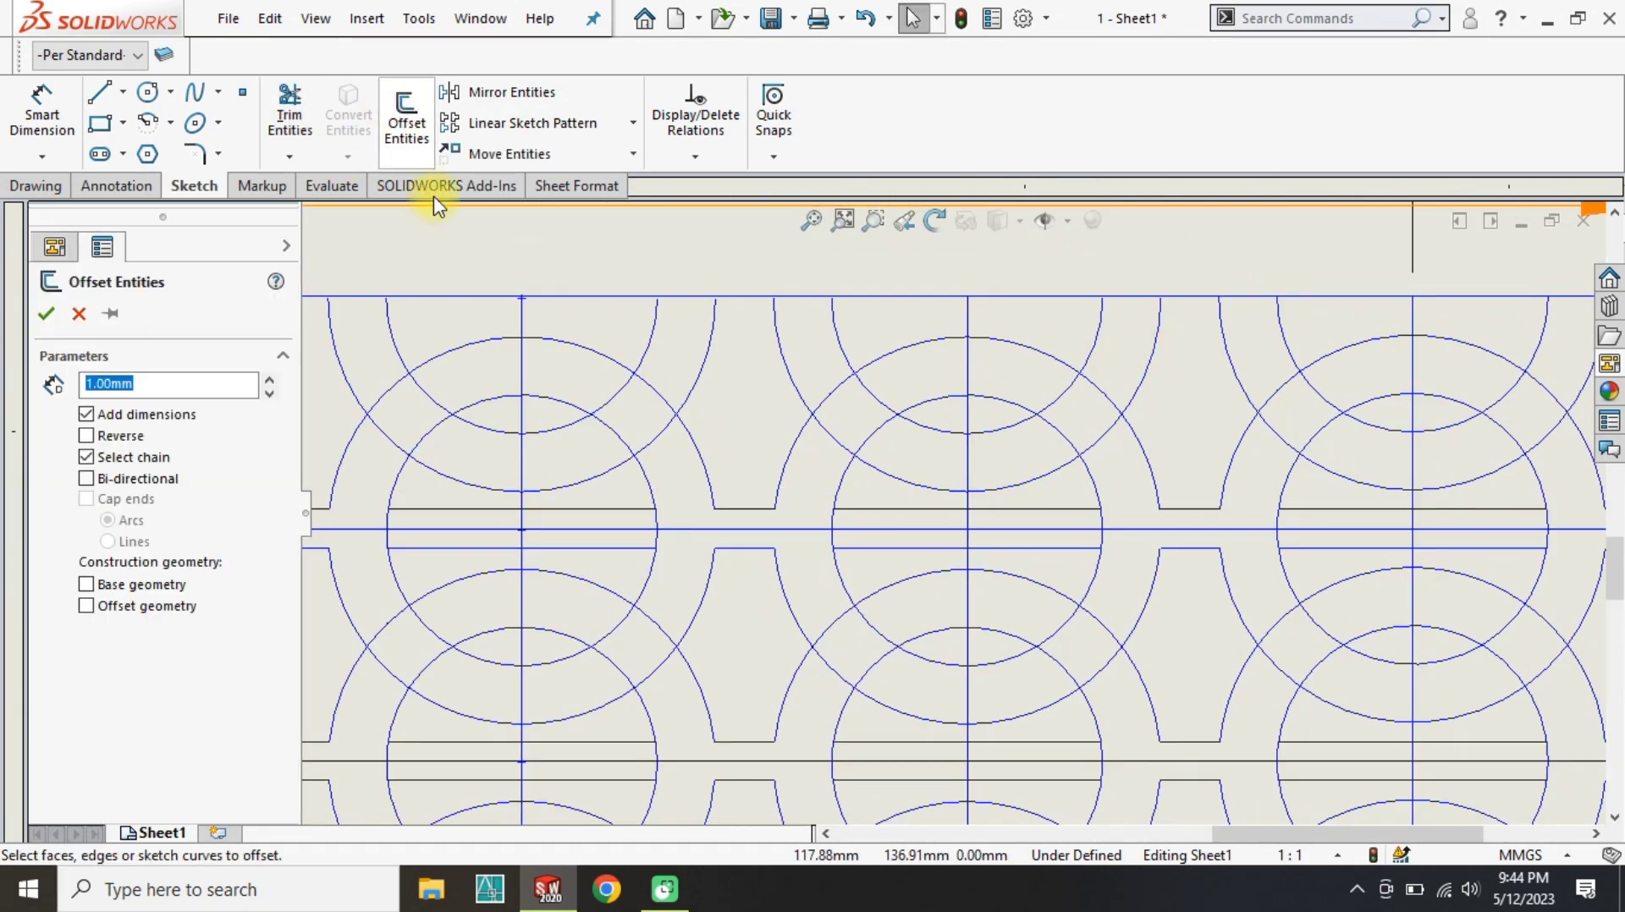
pyautogui.click(749, 297)
pyautogui.click(748, 320)
pyautogui.scroll(5, 658, 355)
pyautogui.click(631, 443)
pyautogui.press('Delete')
pyautogui.scroll(-4, 1064, 439)
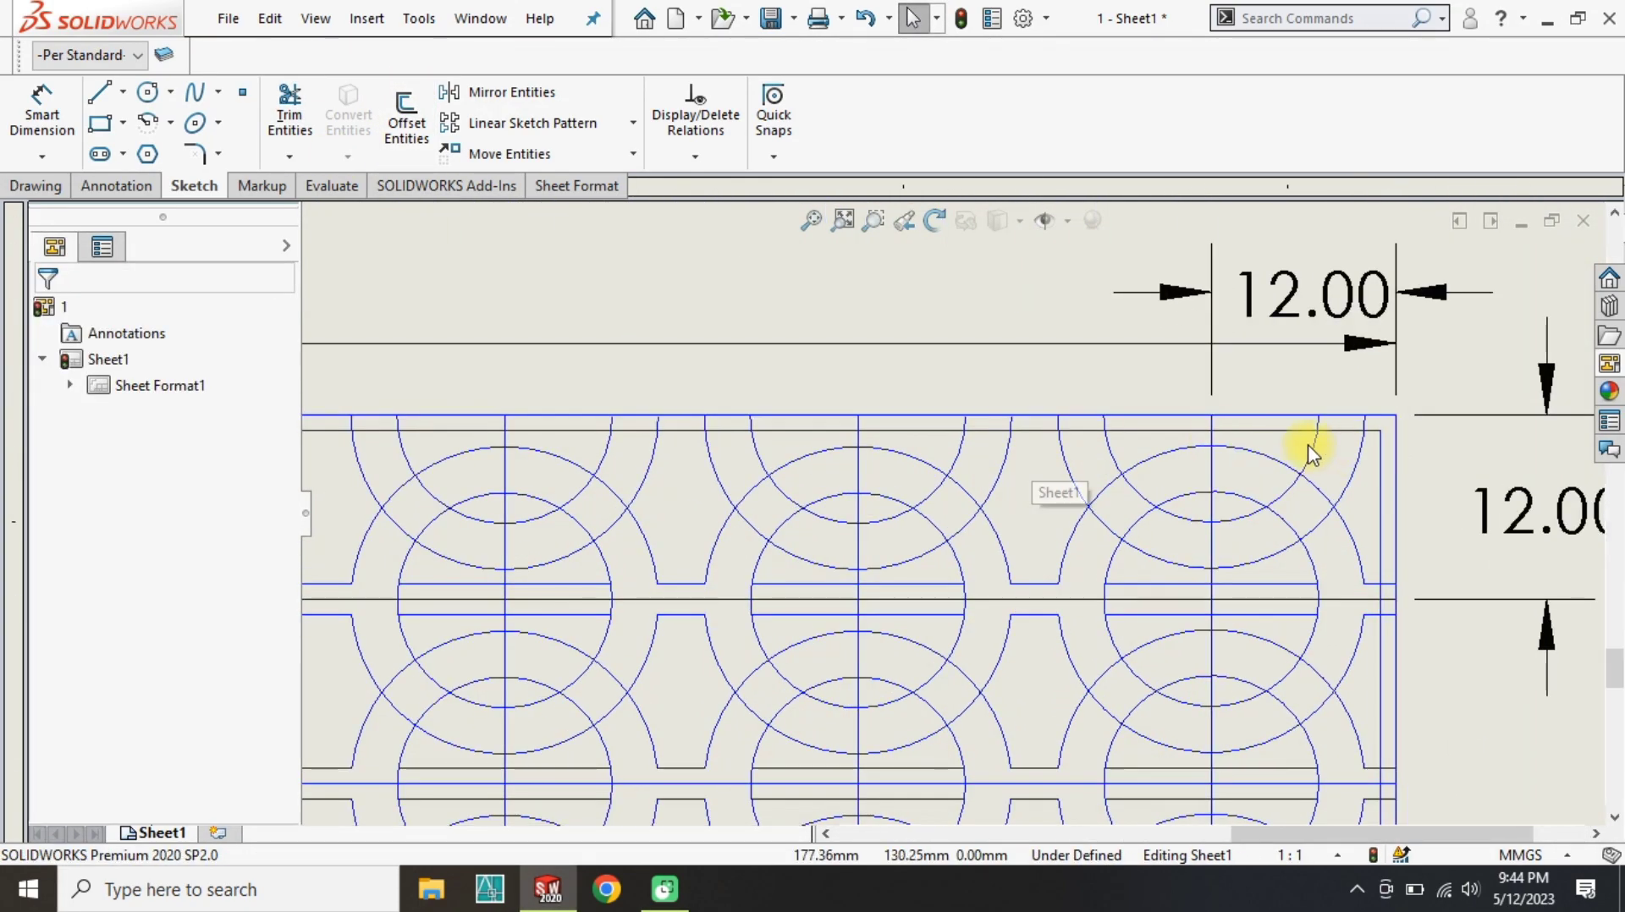
pyautogui.scroll(5, 1054, 668)
pyautogui.scroll(-5, 972, 549)
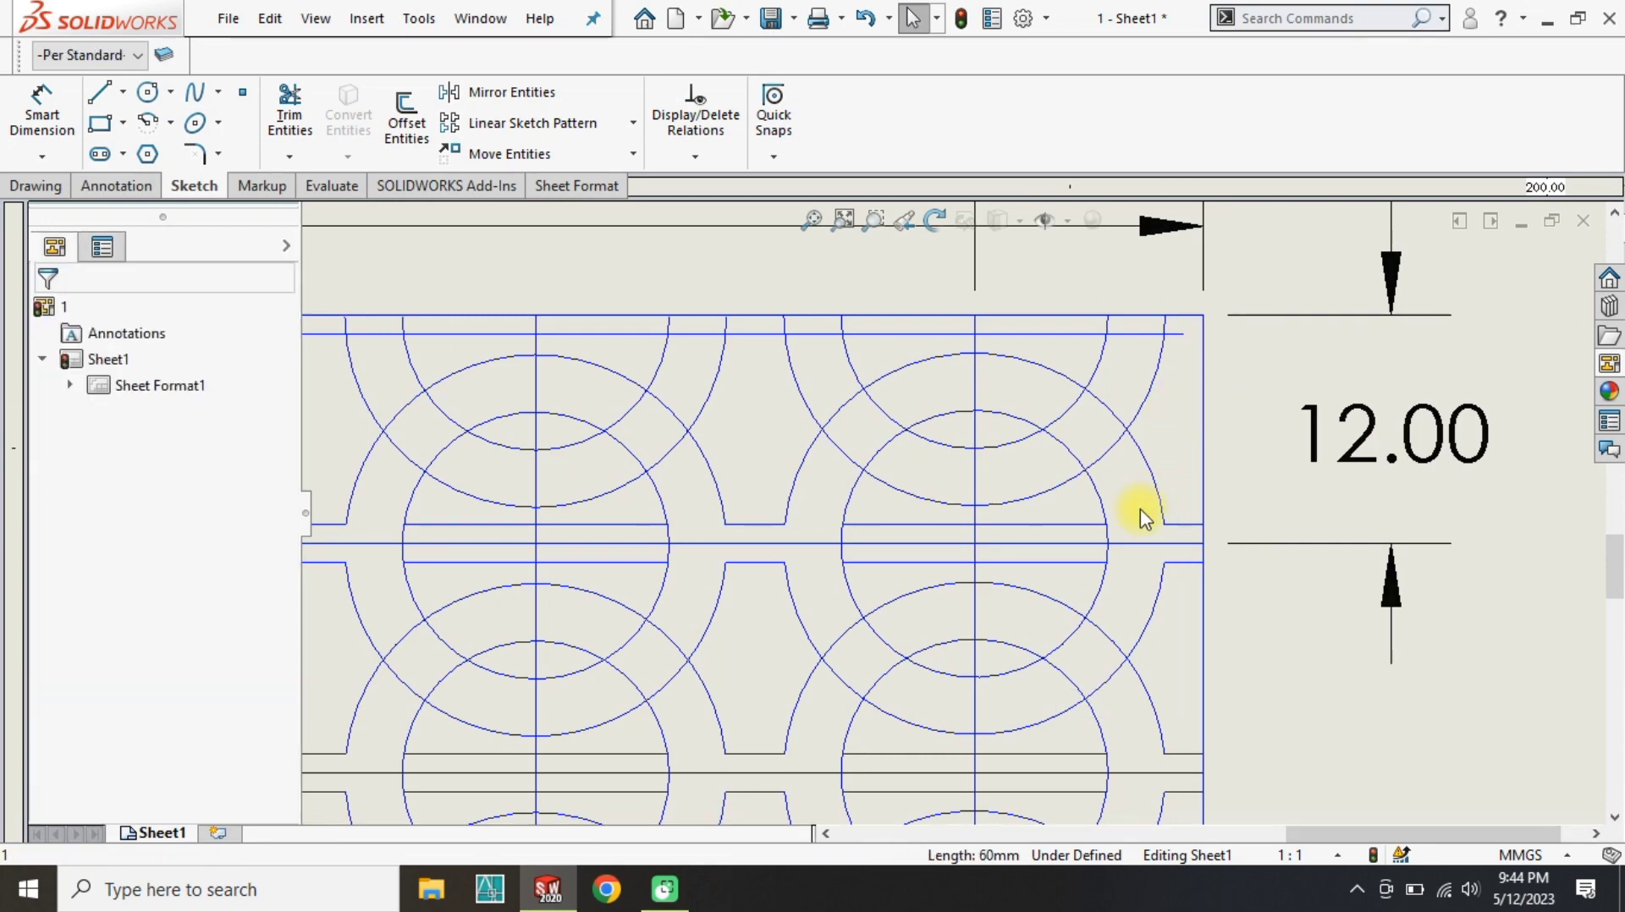
pyautogui.scroll(3, 1022, 720)
pyautogui.scroll(-2, 1077, 591)
pyautogui.scroll(2, 677, 467)
pyautogui.scroll(-6, 928, 319)
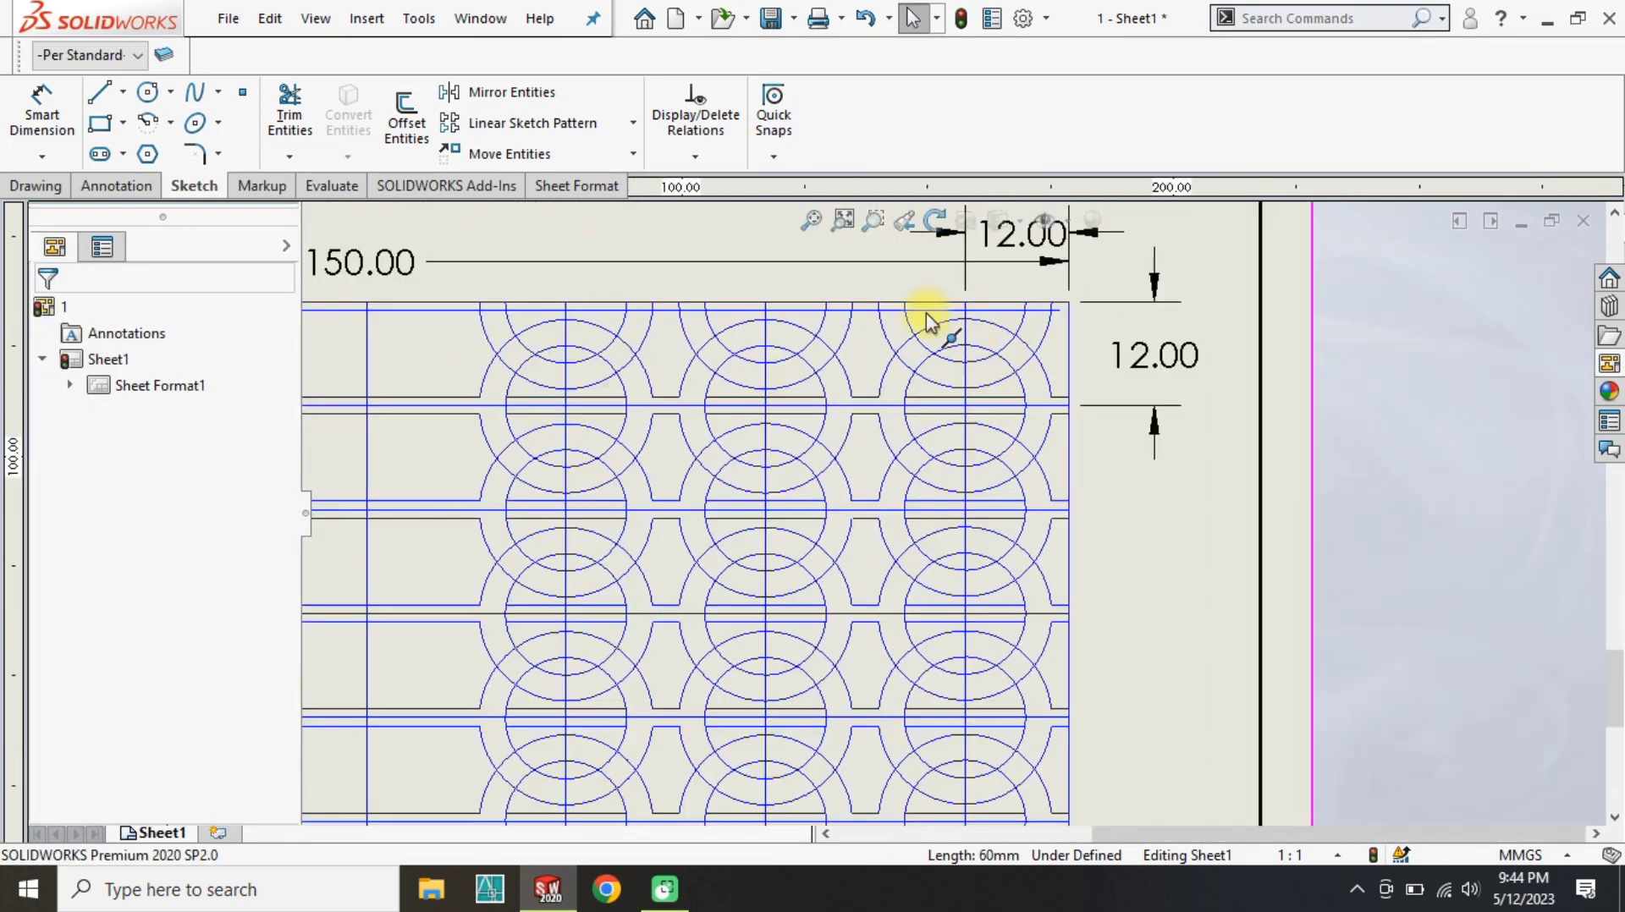
# Try to move the remaining offset line's right end to the rectangle's edge, undo the move, and delete the line.
pyautogui.click(1129, 436)
pyautogui.moveTo(1131, 435); pyautogui.dragTo(1121, 439)
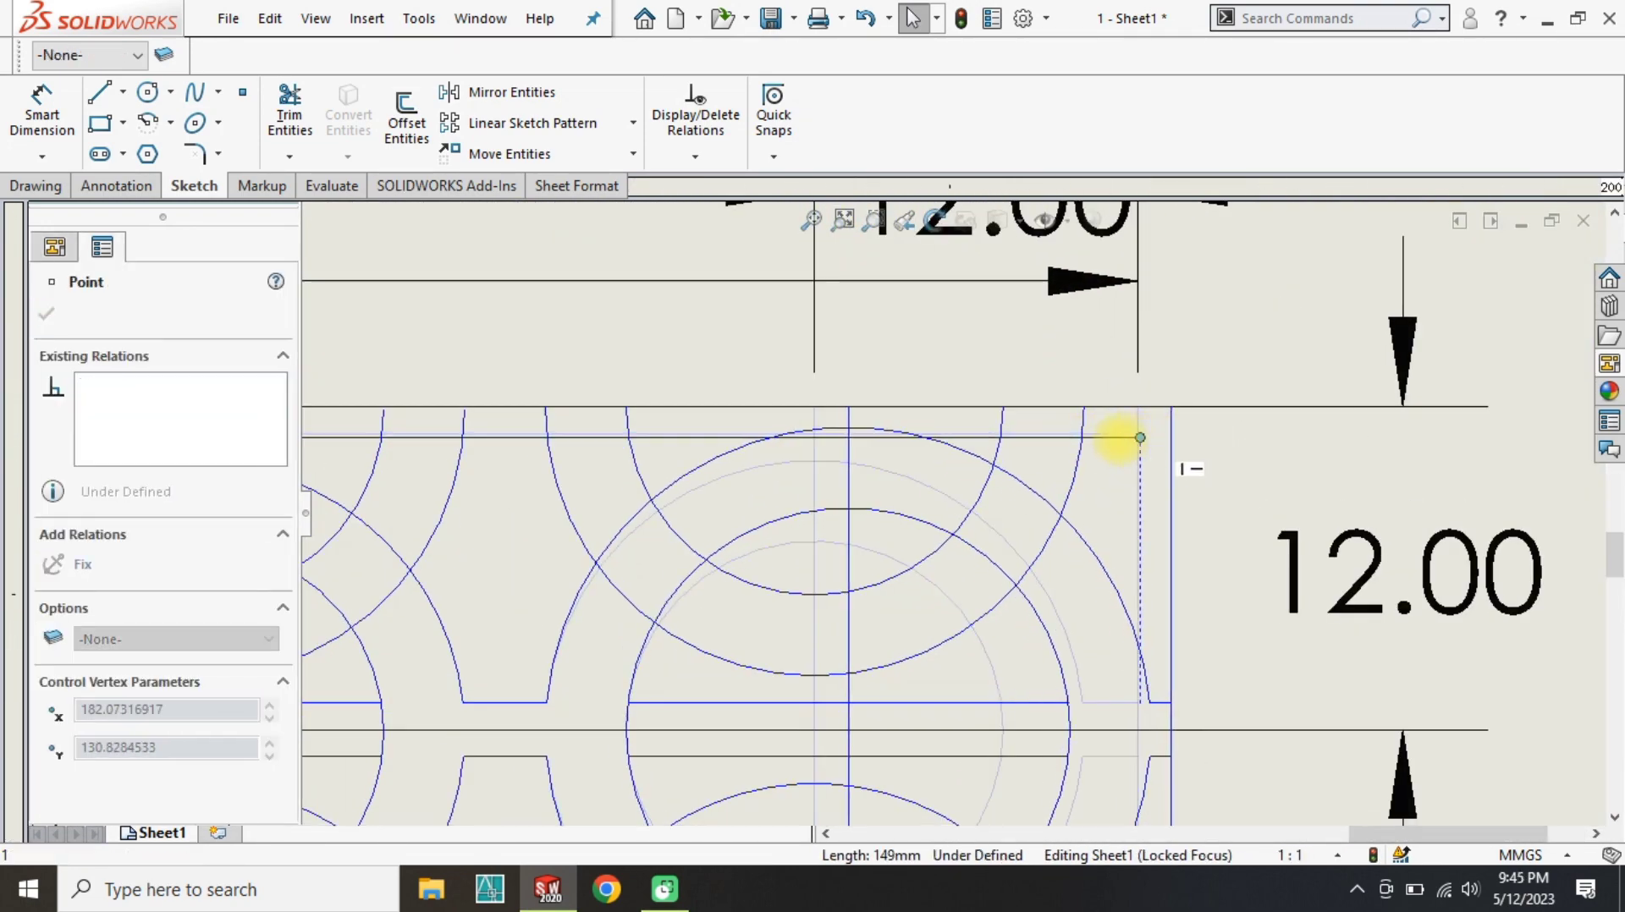
pyautogui.hotkey('ctrl', 'z')
pyautogui.click(1101, 435)
pyautogui.press('Escape')
pyautogui.scroll(6, 951, 514)
pyautogui.scroll(-5, 818, 544)
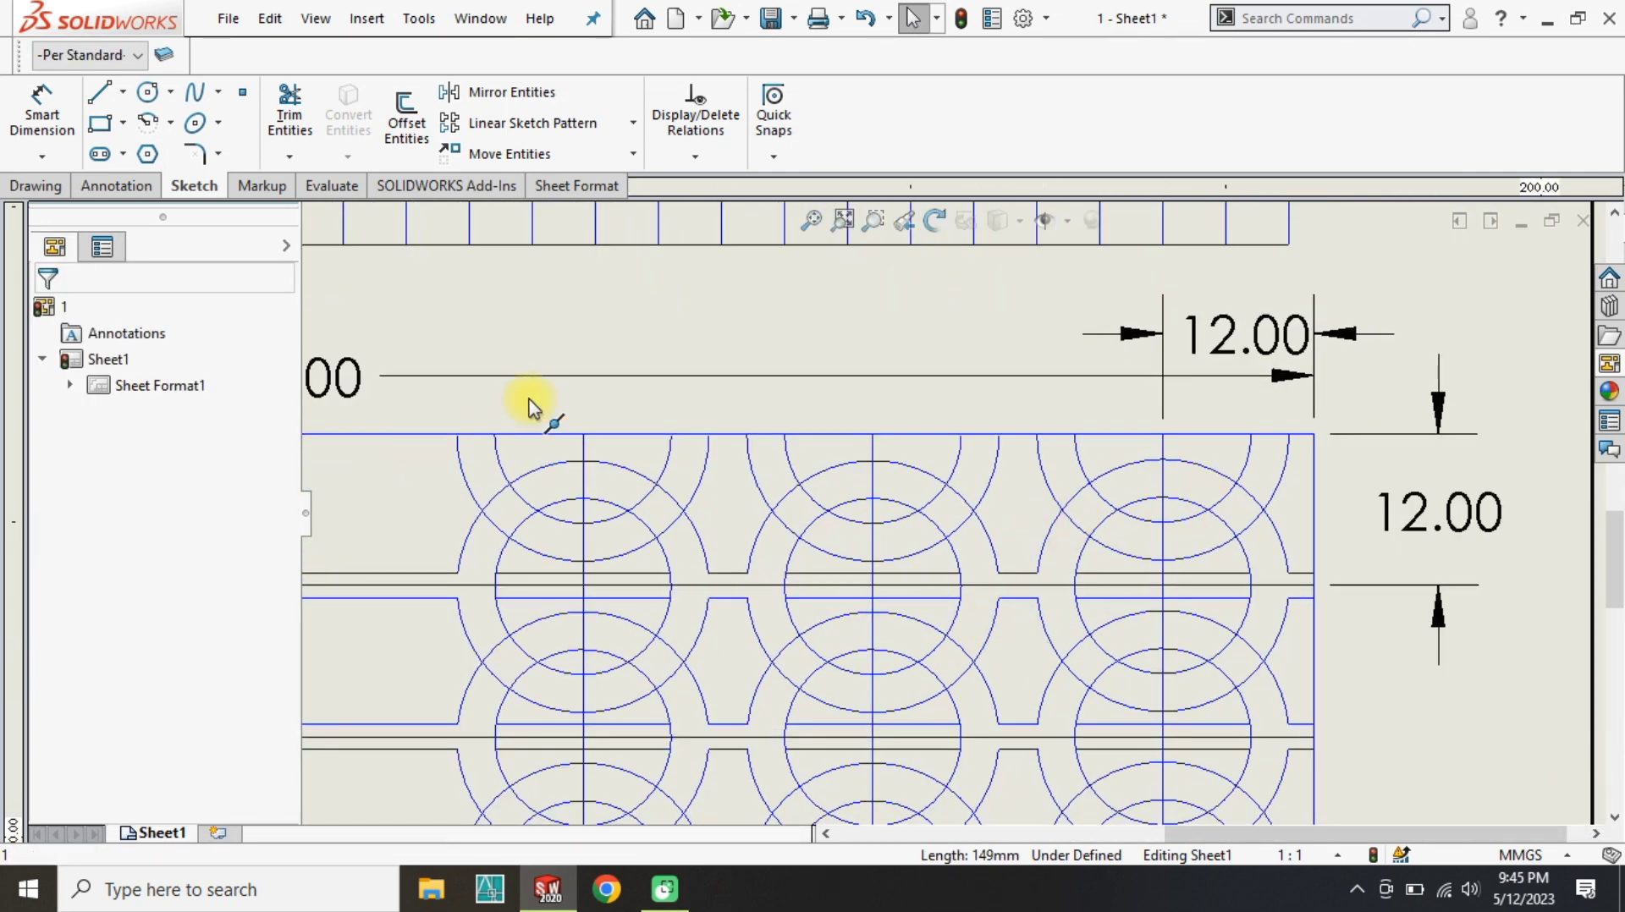
# Draw a horizontal line about 72 mm long from the rectangle's right edge, about 1.8 mm below its top edge, past the left circle column.
pyautogui.click(101, 93)
pyautogui.click(1314, 457)
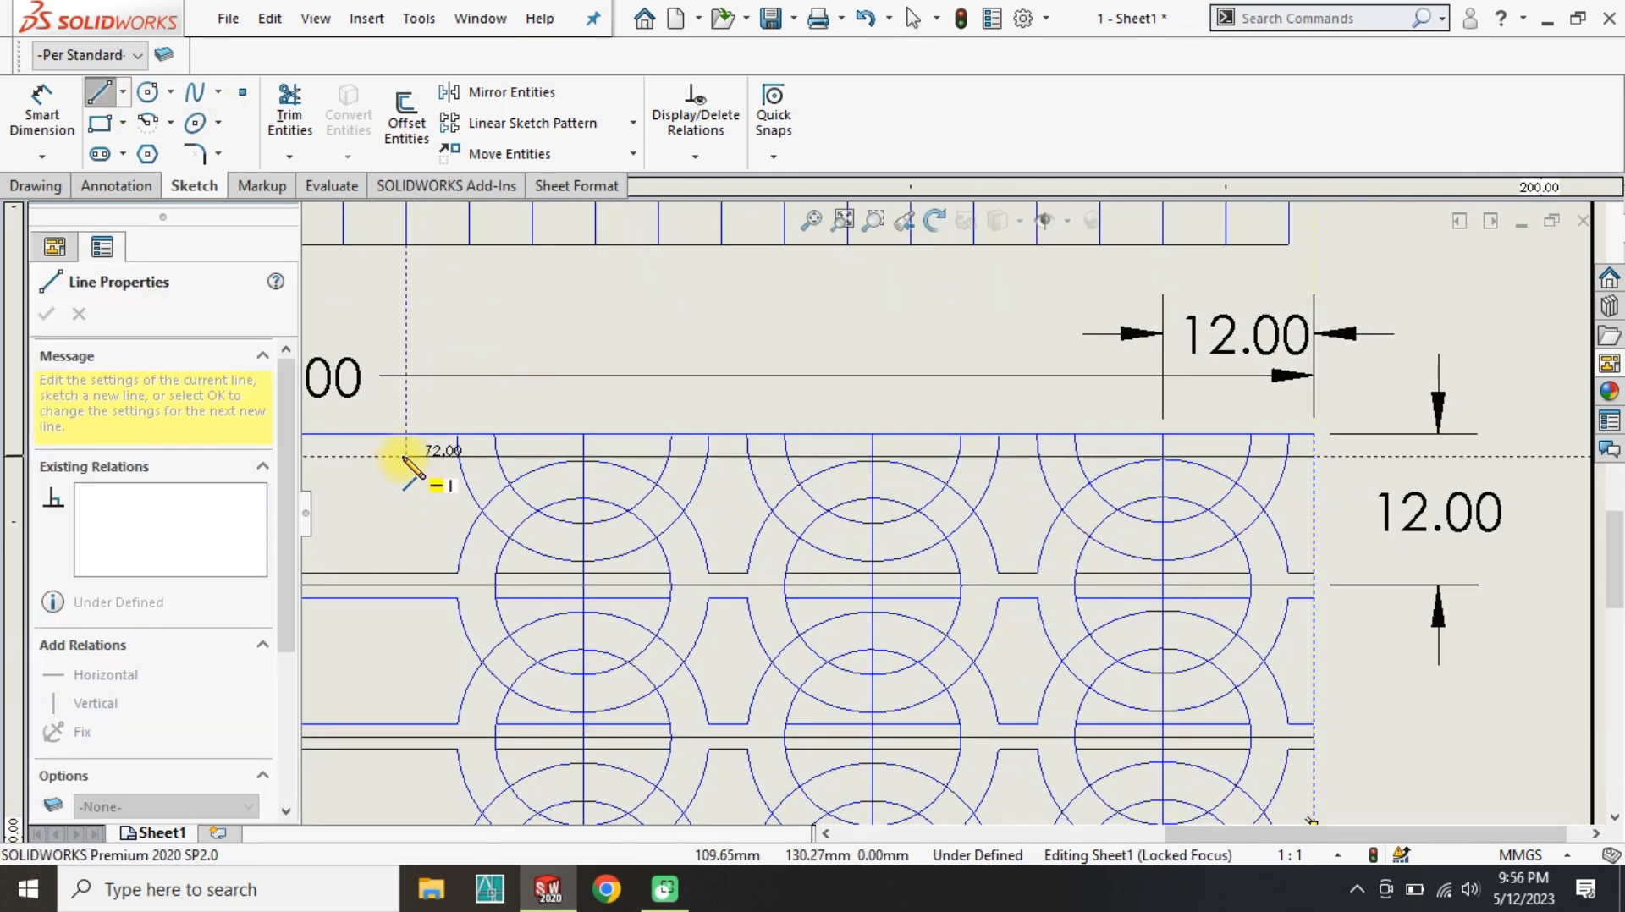
pyautogui.click(407, 457)
pyautogui.press('Escape')
# Dimension the new horizontal line 1 mm below the rectangle's top edge.
pyautogui.click(50, 99)
pyautogui.click(725, 435)
pyautogui.click(724, 457)
pyautogui.click(408, 405)
pyautogui.write('1')
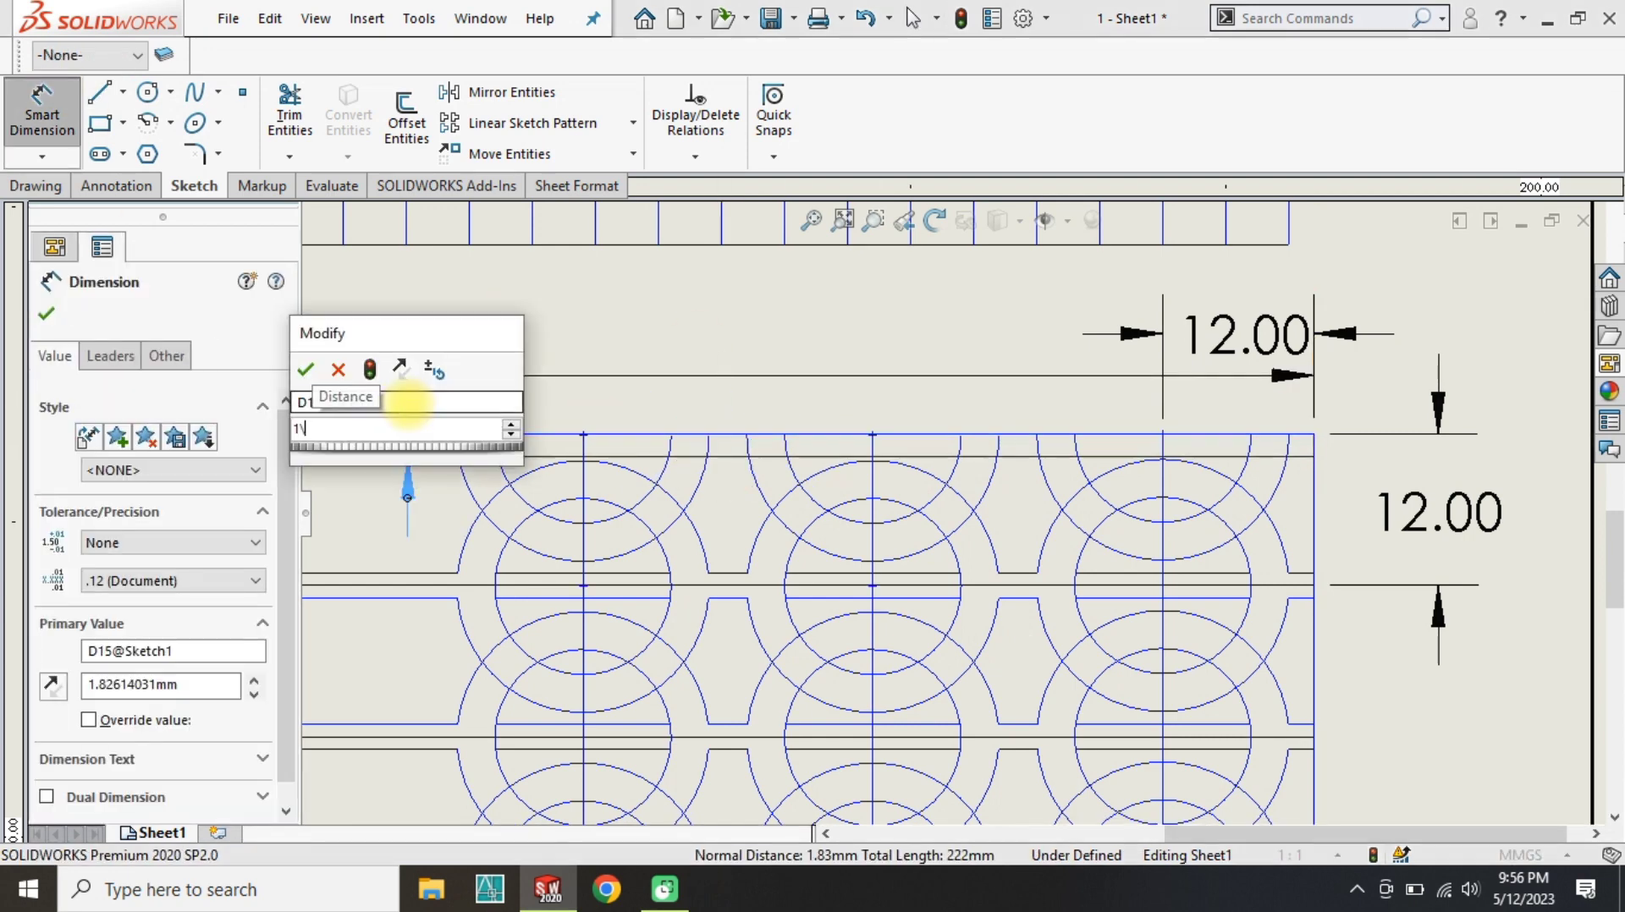
pyautogui.press('Return')
pyautogui.press('Escape')
# Trim the new line between the inner and outer circles and the outer circle segments above it along the rectangle's top edge.
pyautogui.scroll(2, 424, 441)
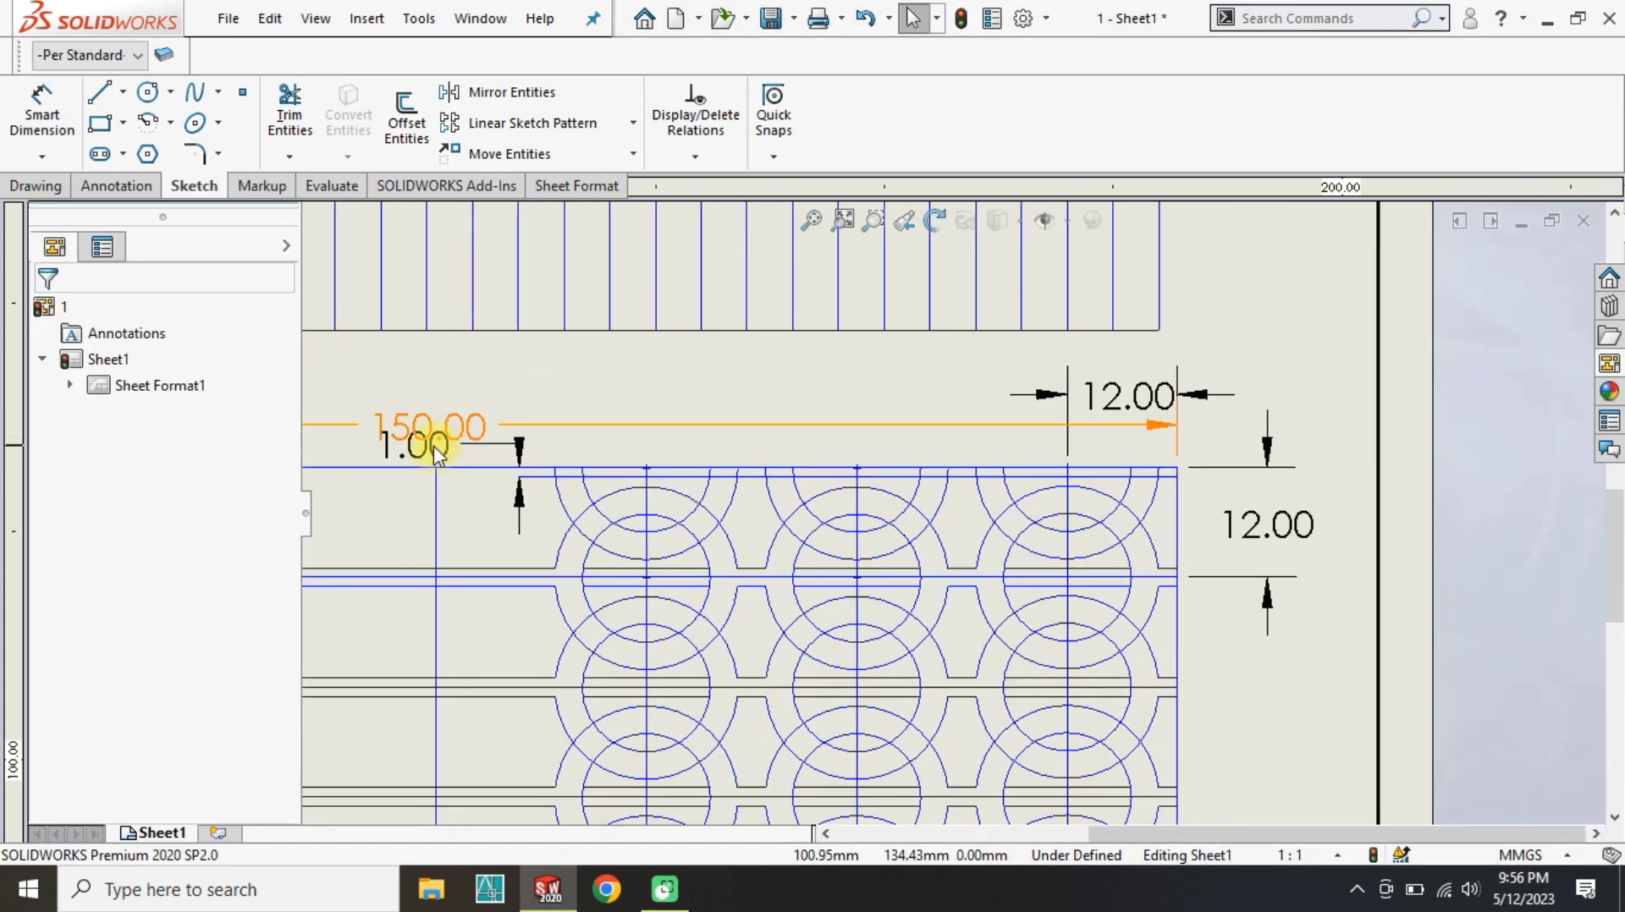
pyautogui.scroll(-1, 1038, 489)
pyautogui.scroll(-1, 1037, 489)
pyautogui.click(290, 108)
pyautogui.scroll(-4, 677, 462)
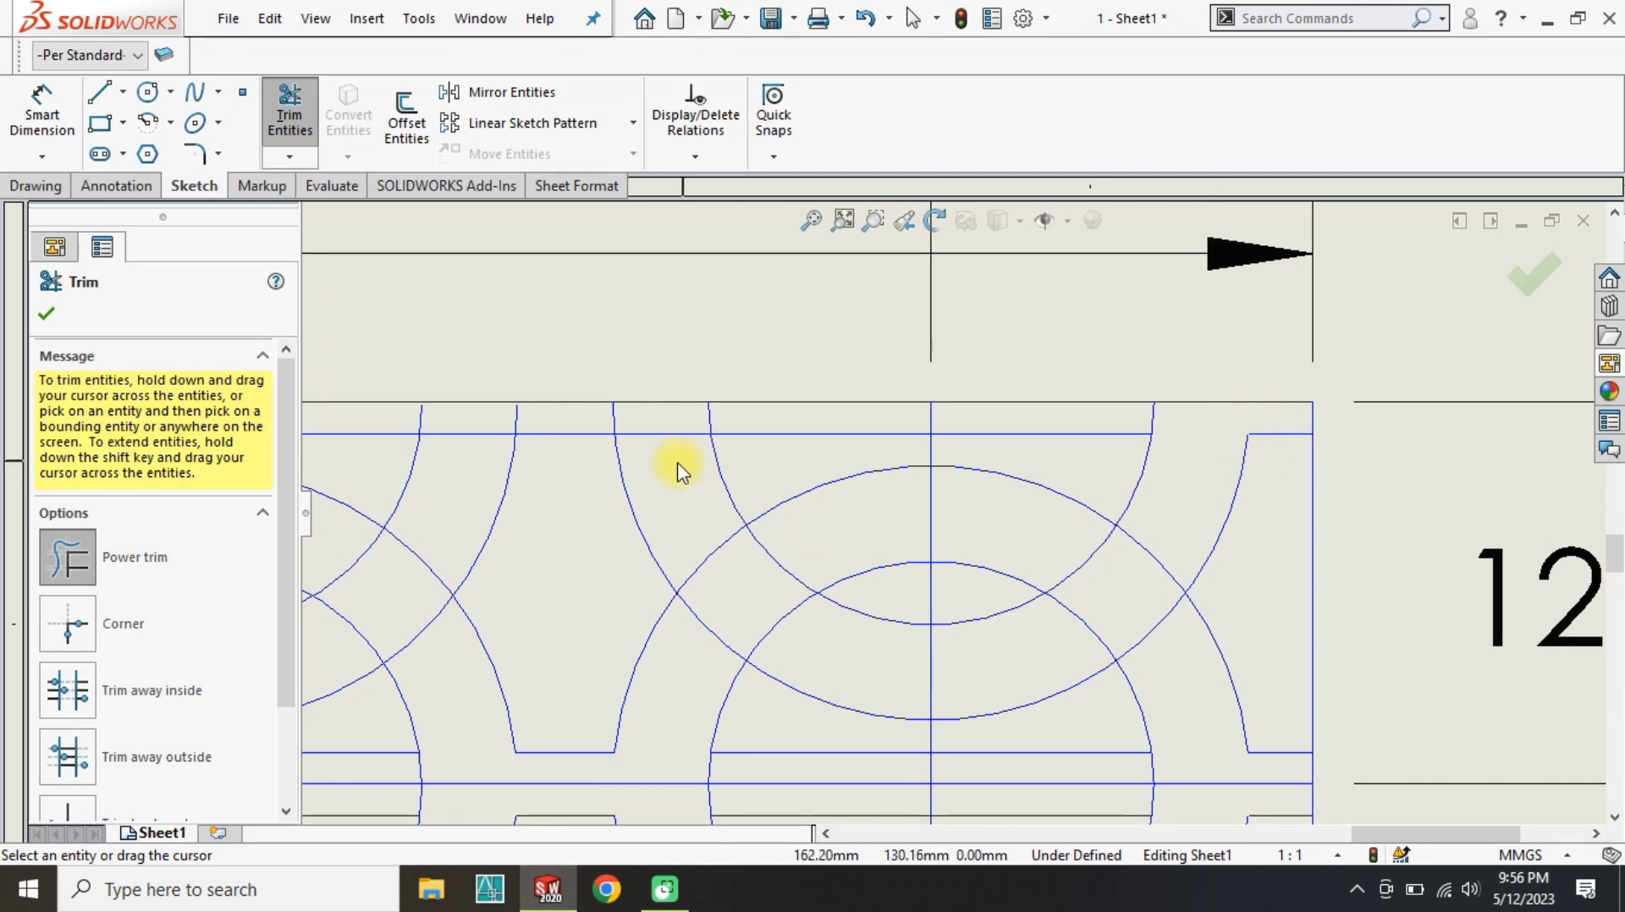
pyautogui.scroll(3, 1095, 544)
pyautogui.scroll(-2, 1250, 546)
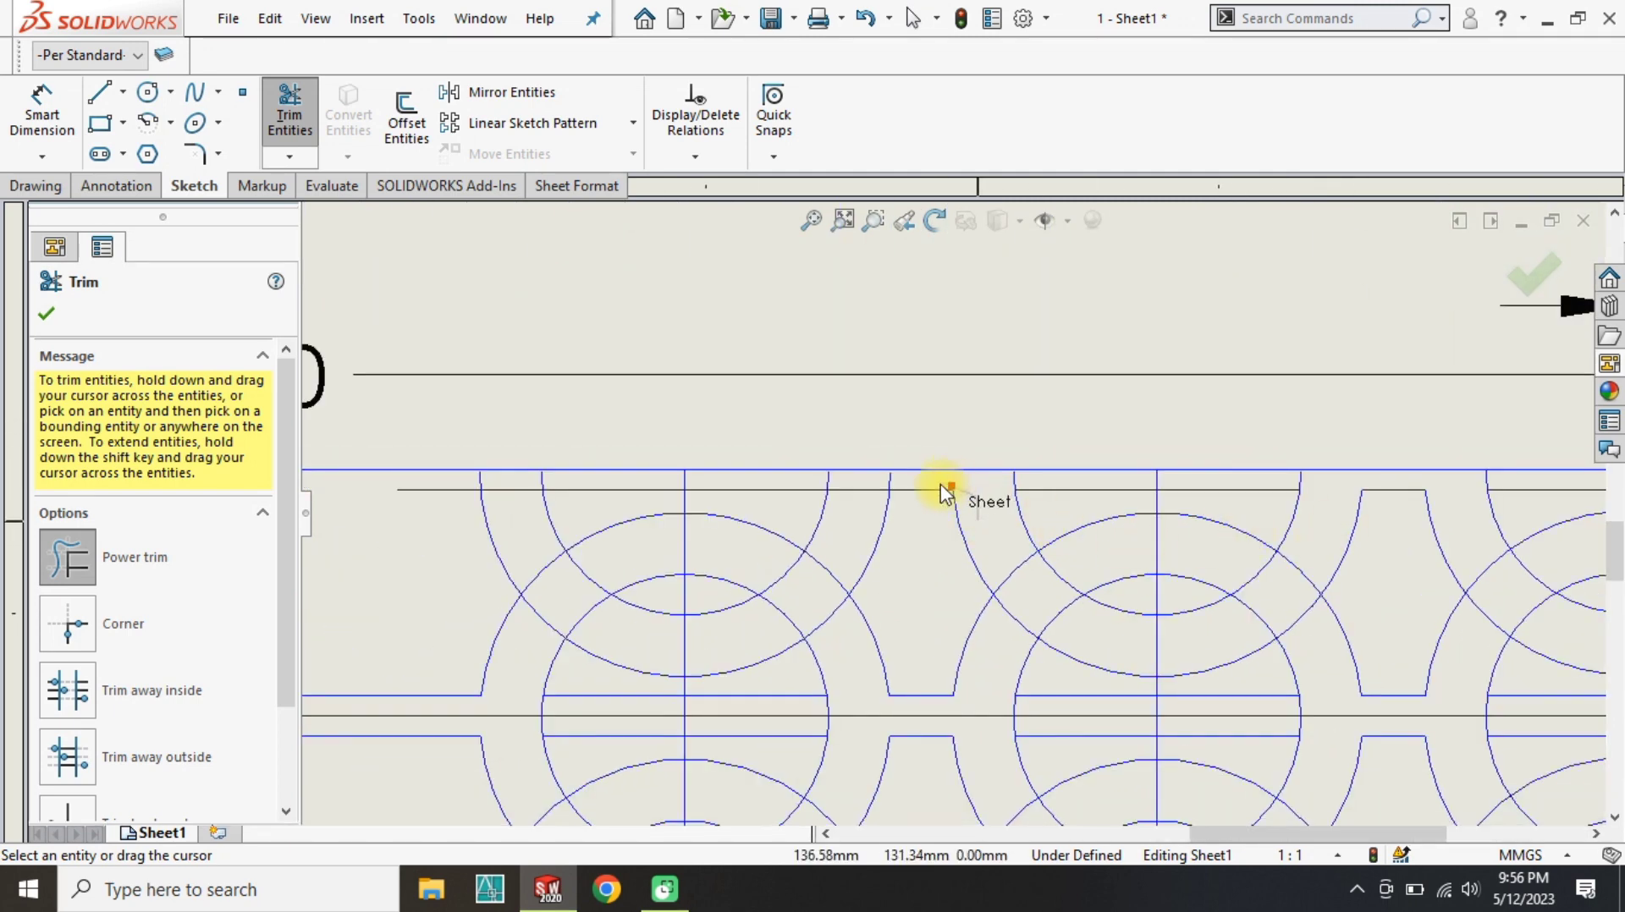
pyautogui.press('Escape')
# Delete the leftover line pieces left of and inside the circles along the top edge and the first inner horizontal line.
pyautogui.click(433, 491)
pyautogui.press('Delete')
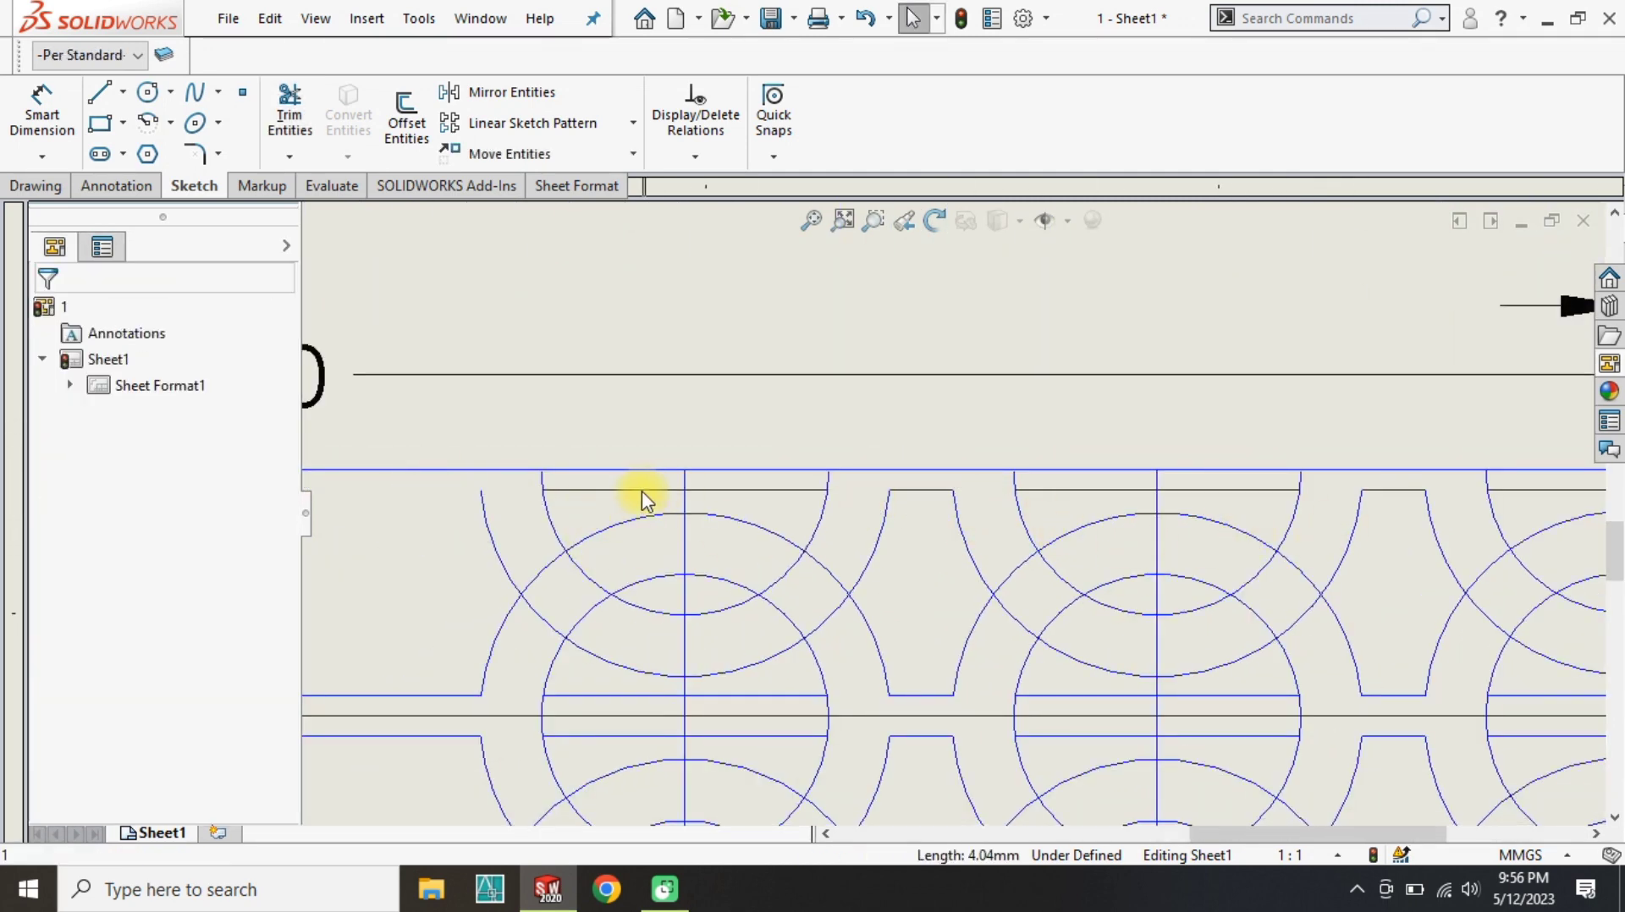
pyautogui.click(643, 490)
pyautogui.press('Delete')
pyautogui.click(1185, 491)
pyautogui.press('Delete')
pyautogui.click(1534, 490)
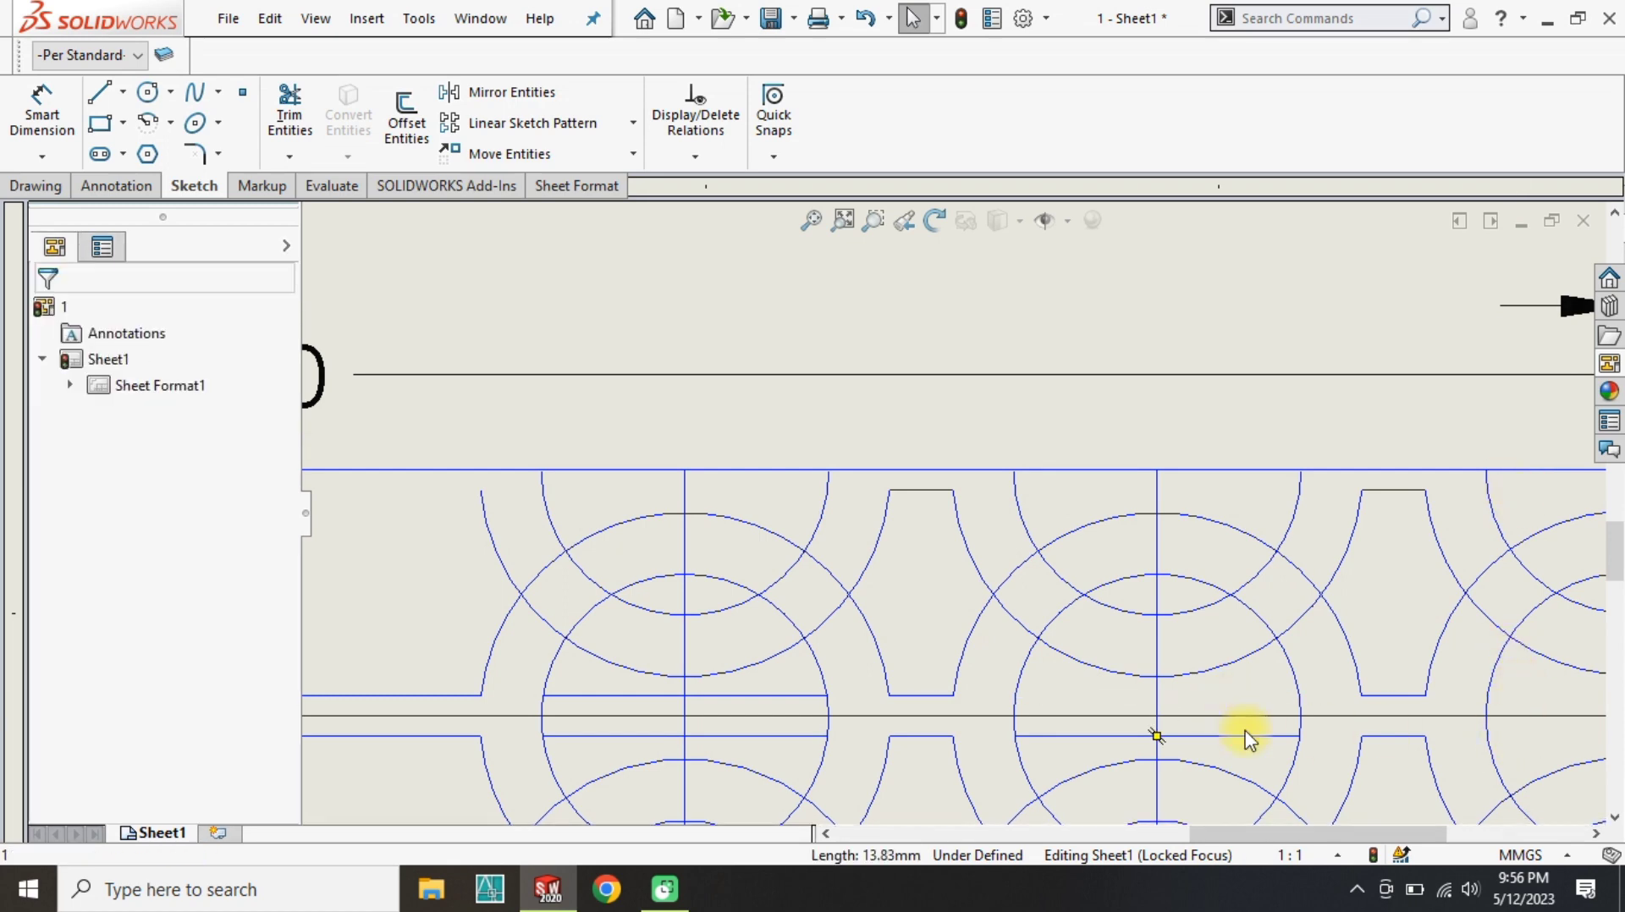
pyautogui.scroll(3, 1119, 721)
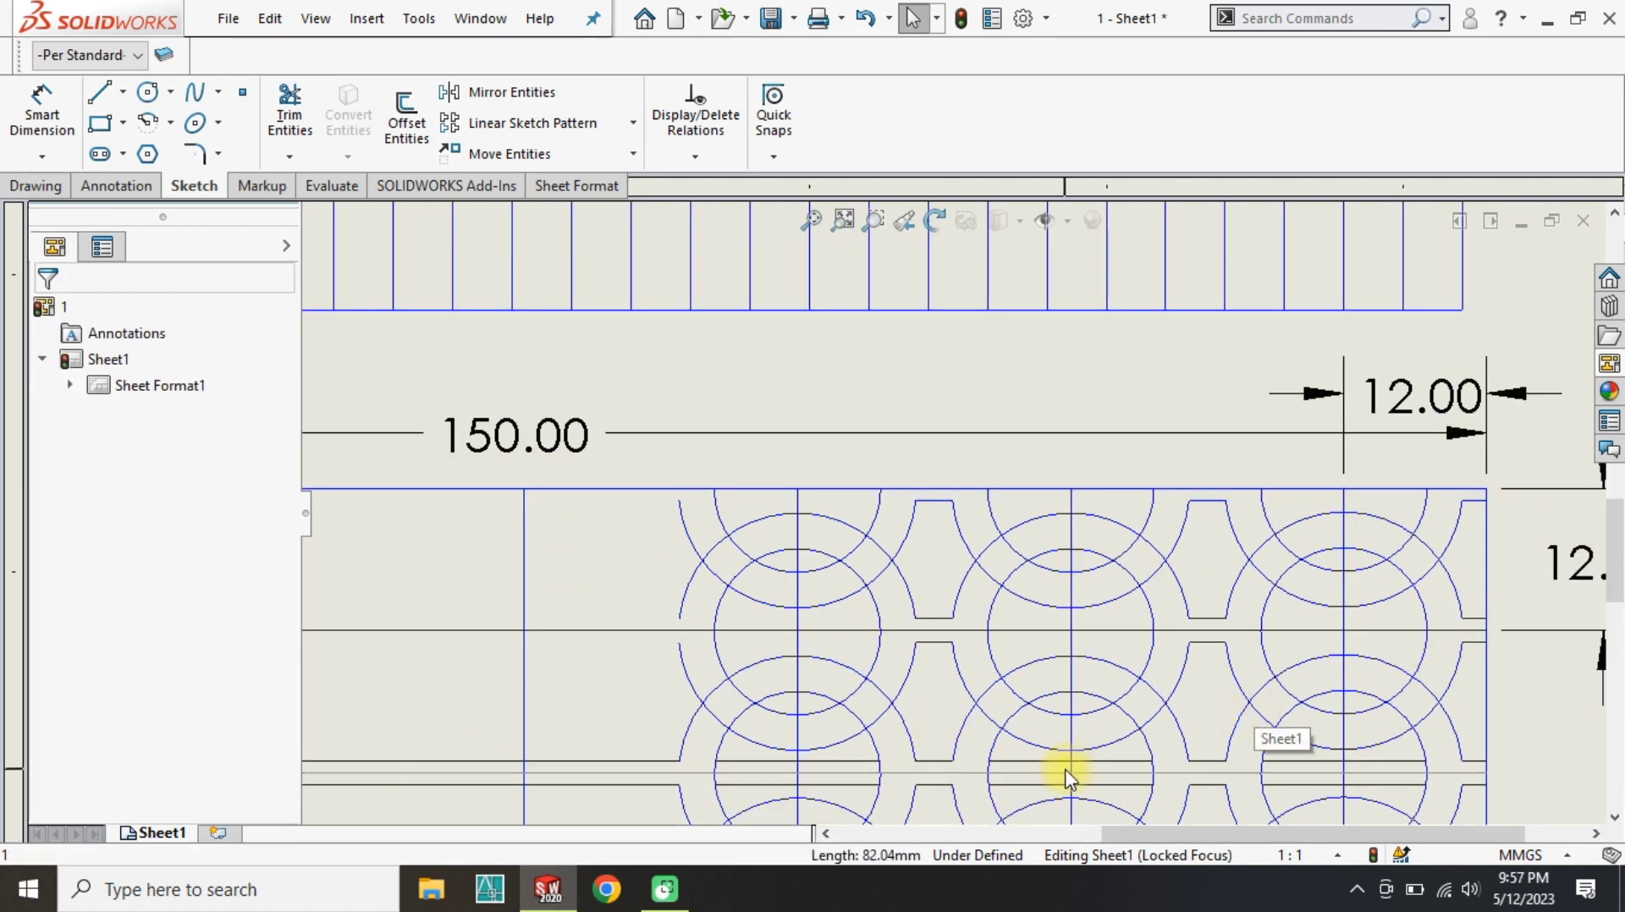
# Delete the offset line pieces inside the circles and left of them along the second inner horizontal line.
pyautogui.scroll(-2, 1538, 550)
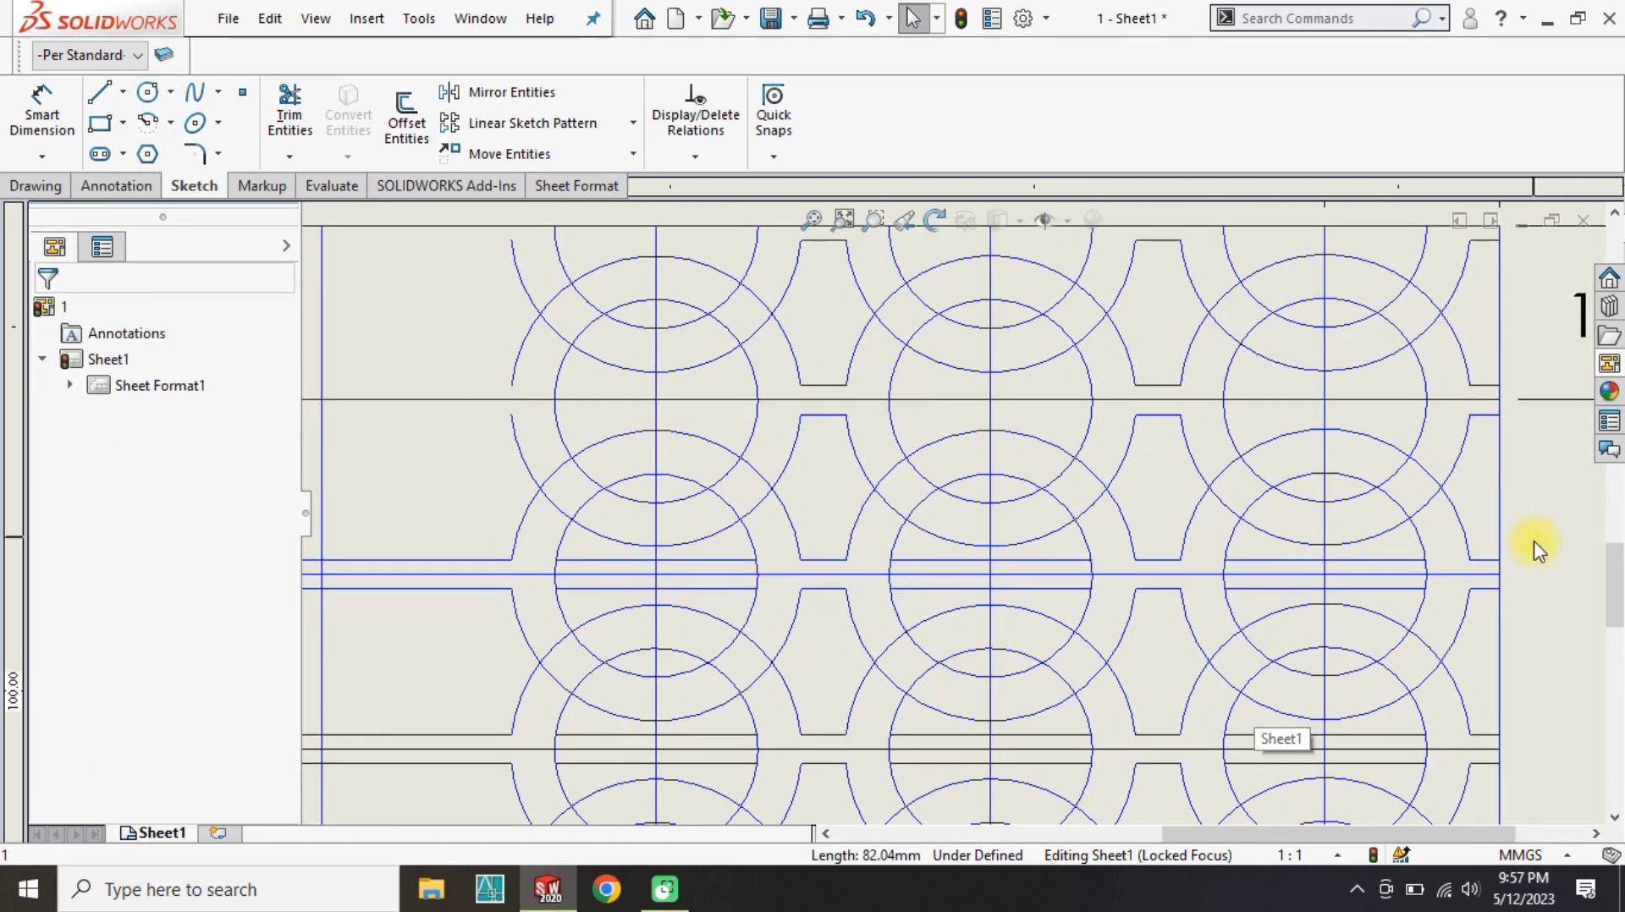
pyautogui.press('Delete')
pyautogui.click(701, 589)
pyautogui.press('Delete')
pyautogui.click(457, 560)
pyautogui.press('Delete')
pyautogui.click(443, 590)
pyautogui.press('Delete')
# Delete the offset line pieces inside the left and middle circles along the third inner horizontal line.
pyautogui.click(620, 736)
pyautogui.press('Delete')
pyautogui.click(626, 763)
pyautogui.press('Delete')
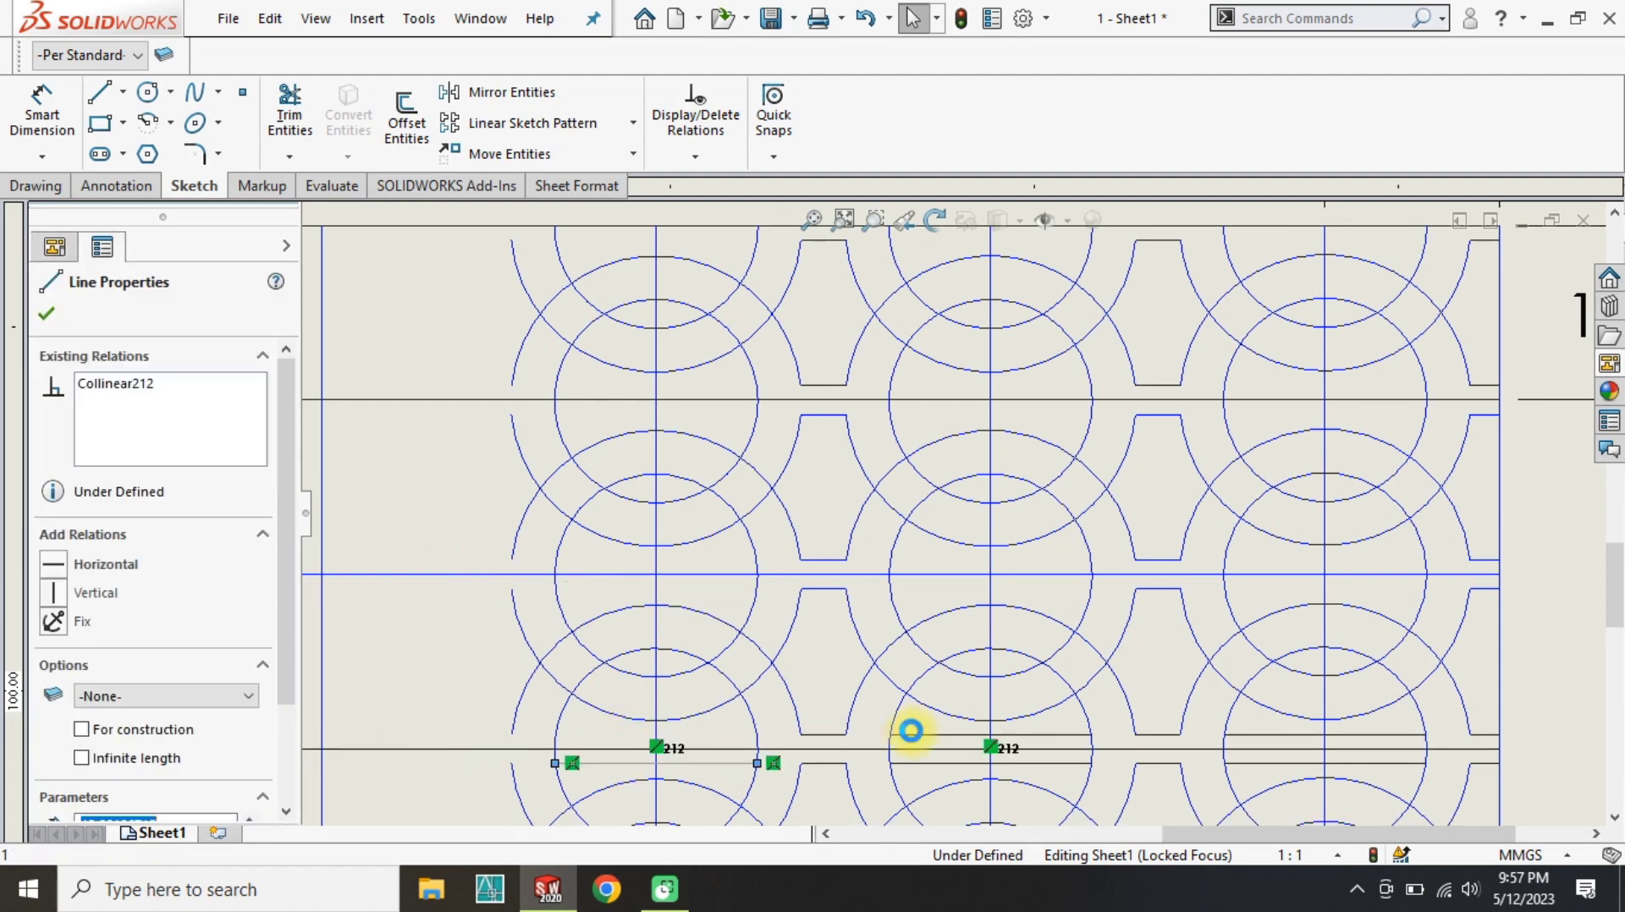
pyautogui.click(911, 735)
pyautogui.press('Delete')
pyautogui.click(931, 763)
pyautogui.press('Delete')
# Delete the offset line pieces left of and inside the circles along the fourth inner horizontal line.
pyautogui.scroll(-3, 762, 770)
pyautogui.click(695, 587)
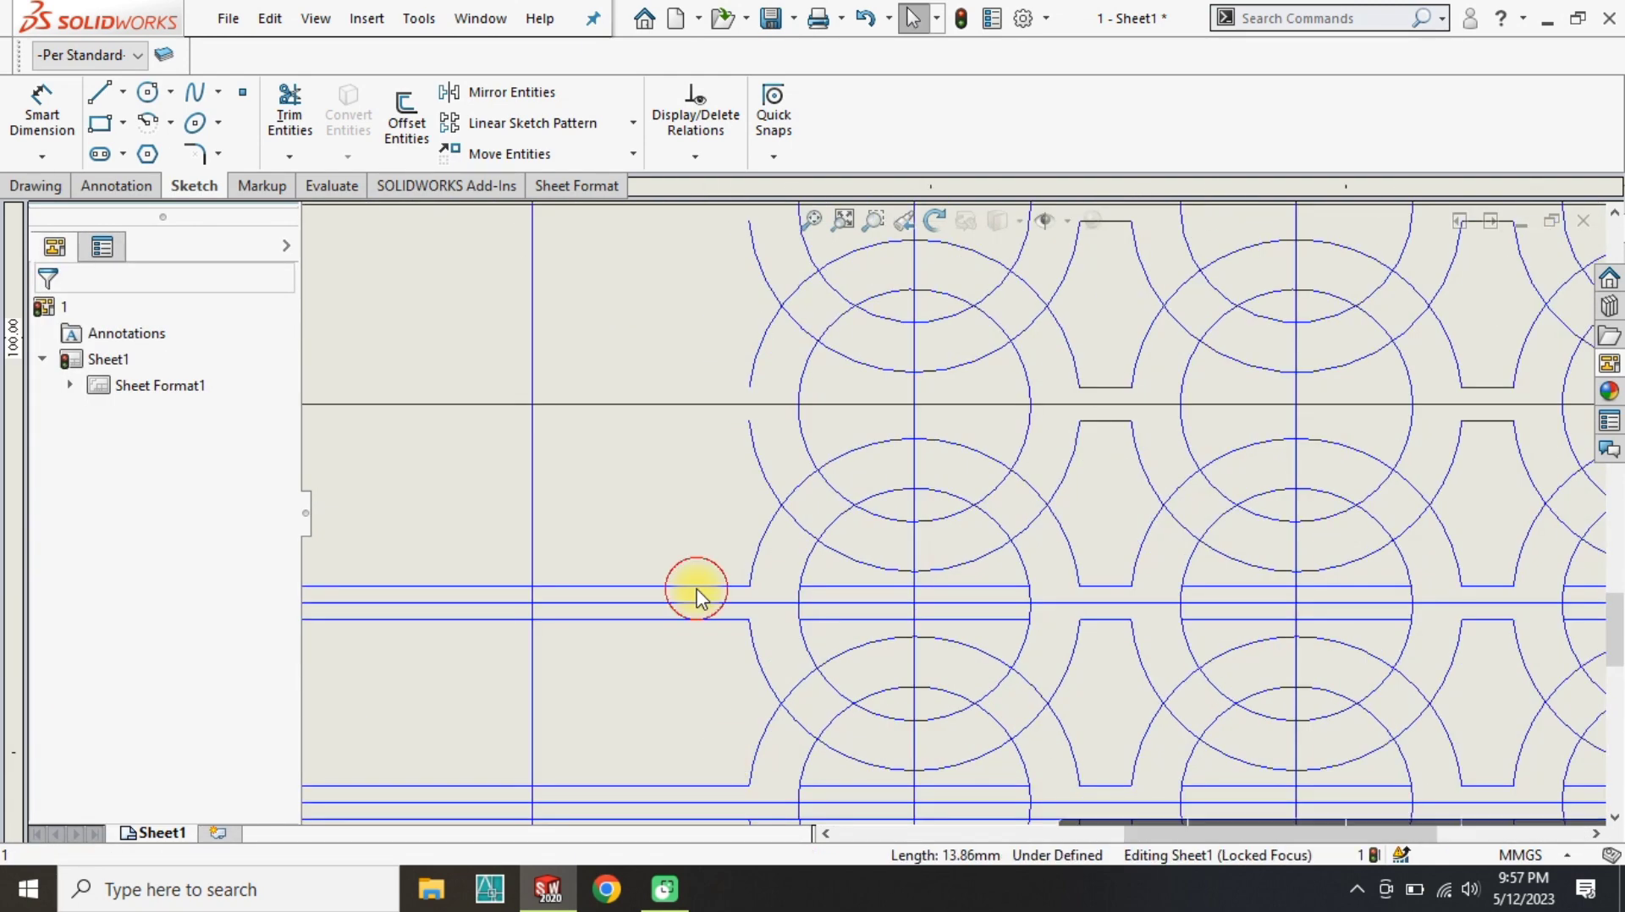
pyautogui.press('Delete')
pyautogui.click(700, 621)
pyautogui.press('Delete')
pyautogui.click(1227, 587)
pyautogui.press('Delete')
pyautogui.click(1250, 620)
pyautogui.press('Delete')
pyautogui.click(1585, 620)
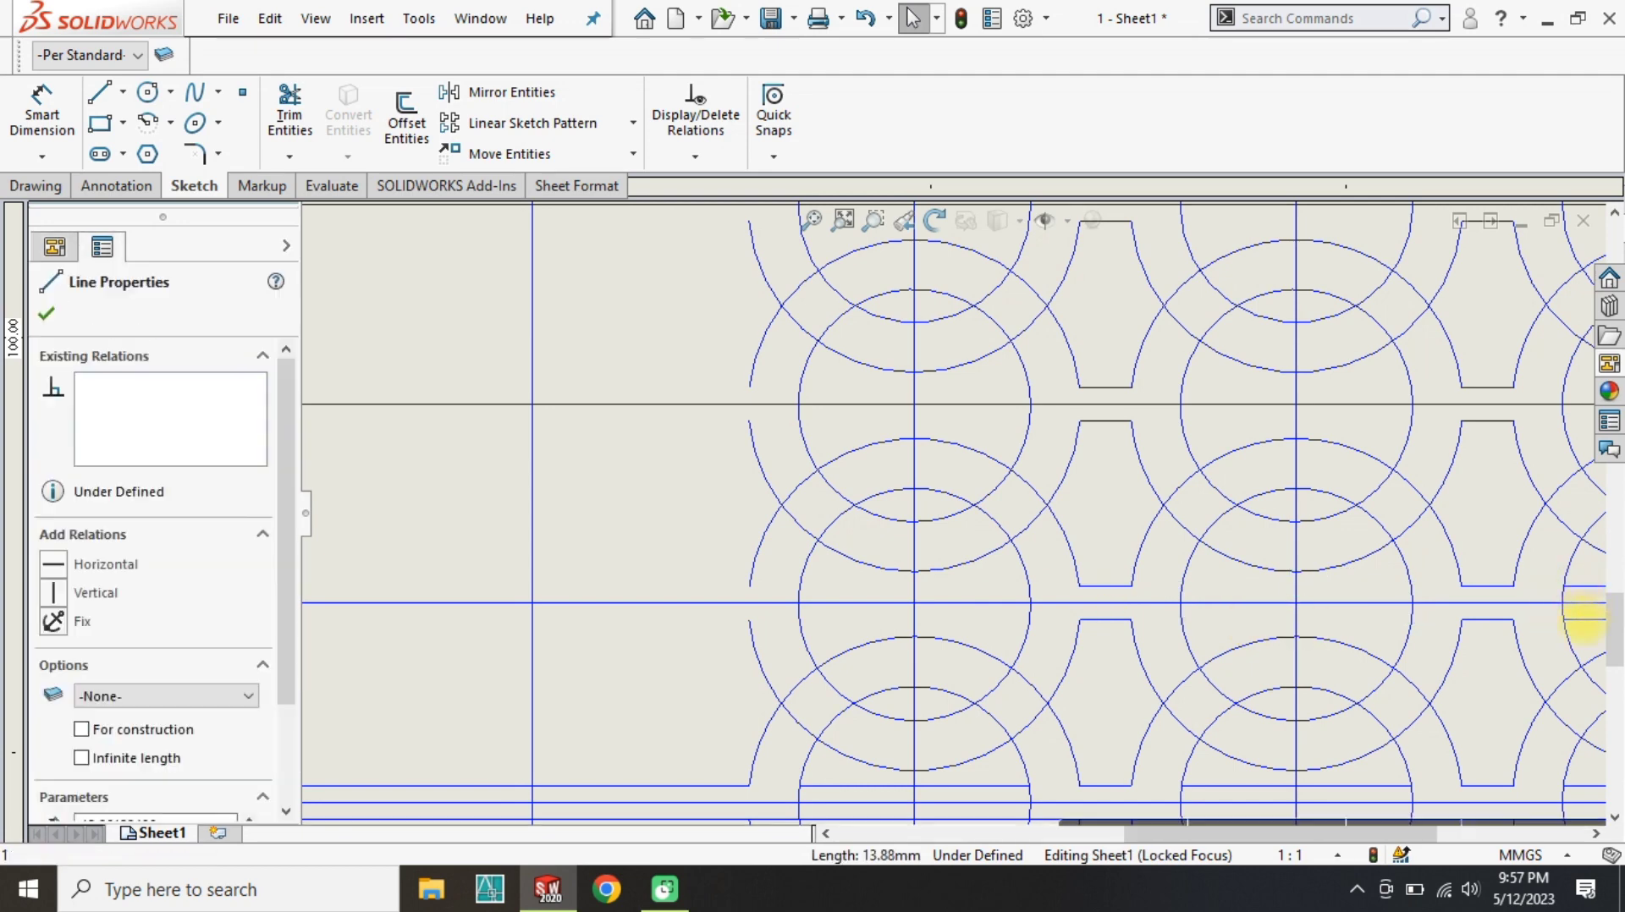
pyautogui.press('Delete')
pyautogui.scroll(2, 1360, 734)
pyautogui.scroll(-2, 1359, 736)
pyautogui.click(1494, 674)
pyautogui.press('Escape')
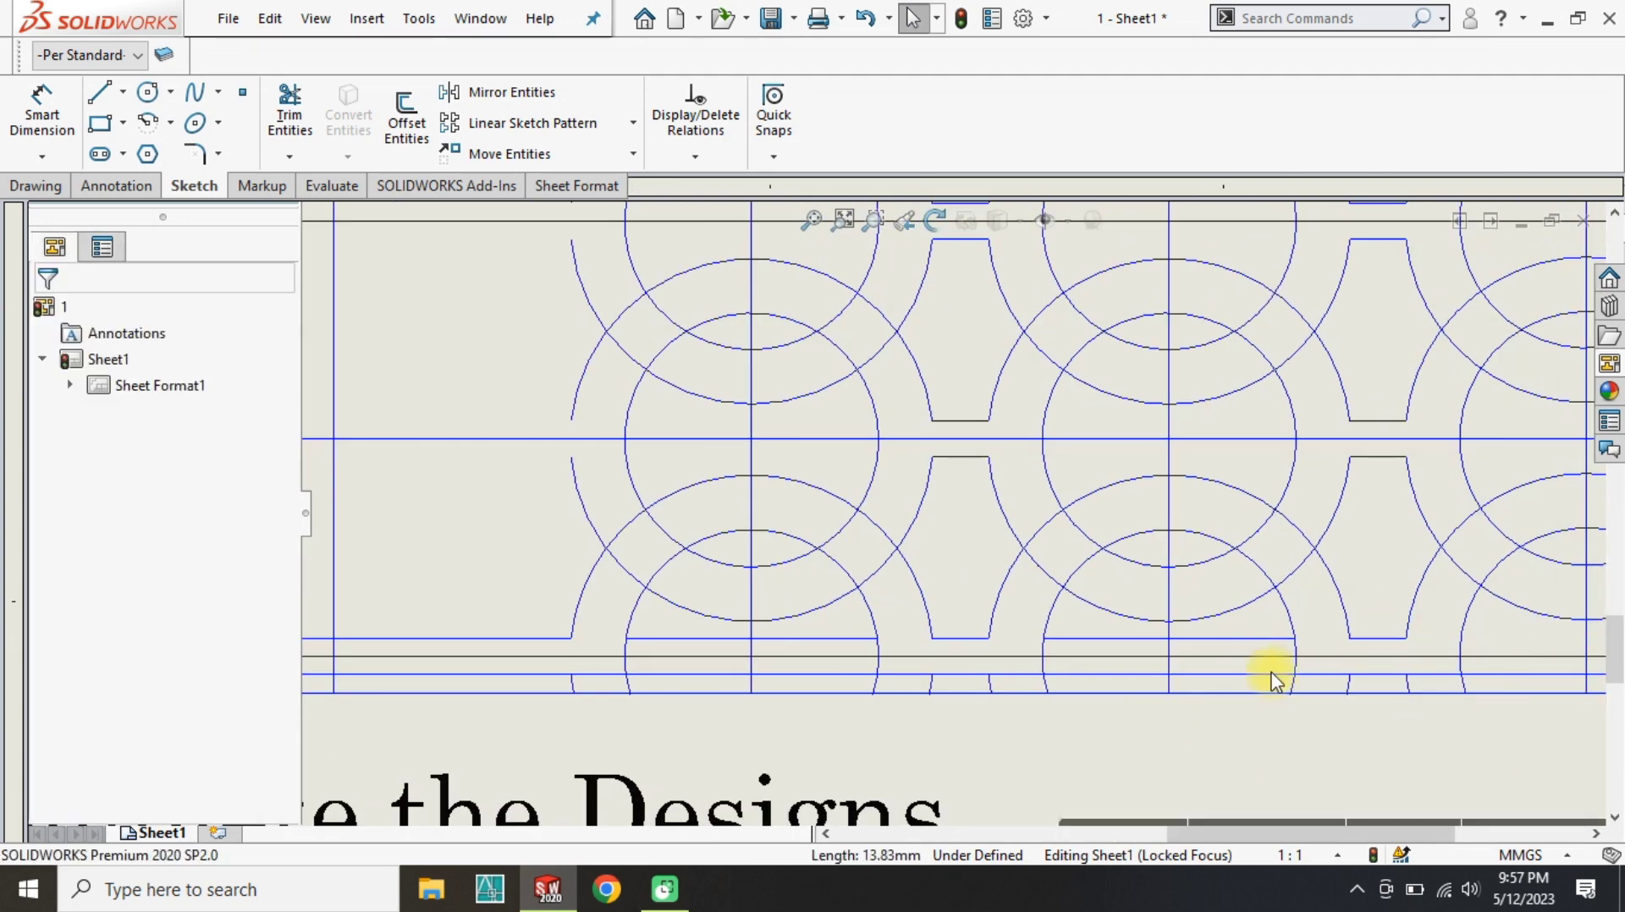
pyautogui.click(1266, 675)
pyautogui.click(1293, 720)
pyautogui.scroll(-2, 1295, 722)
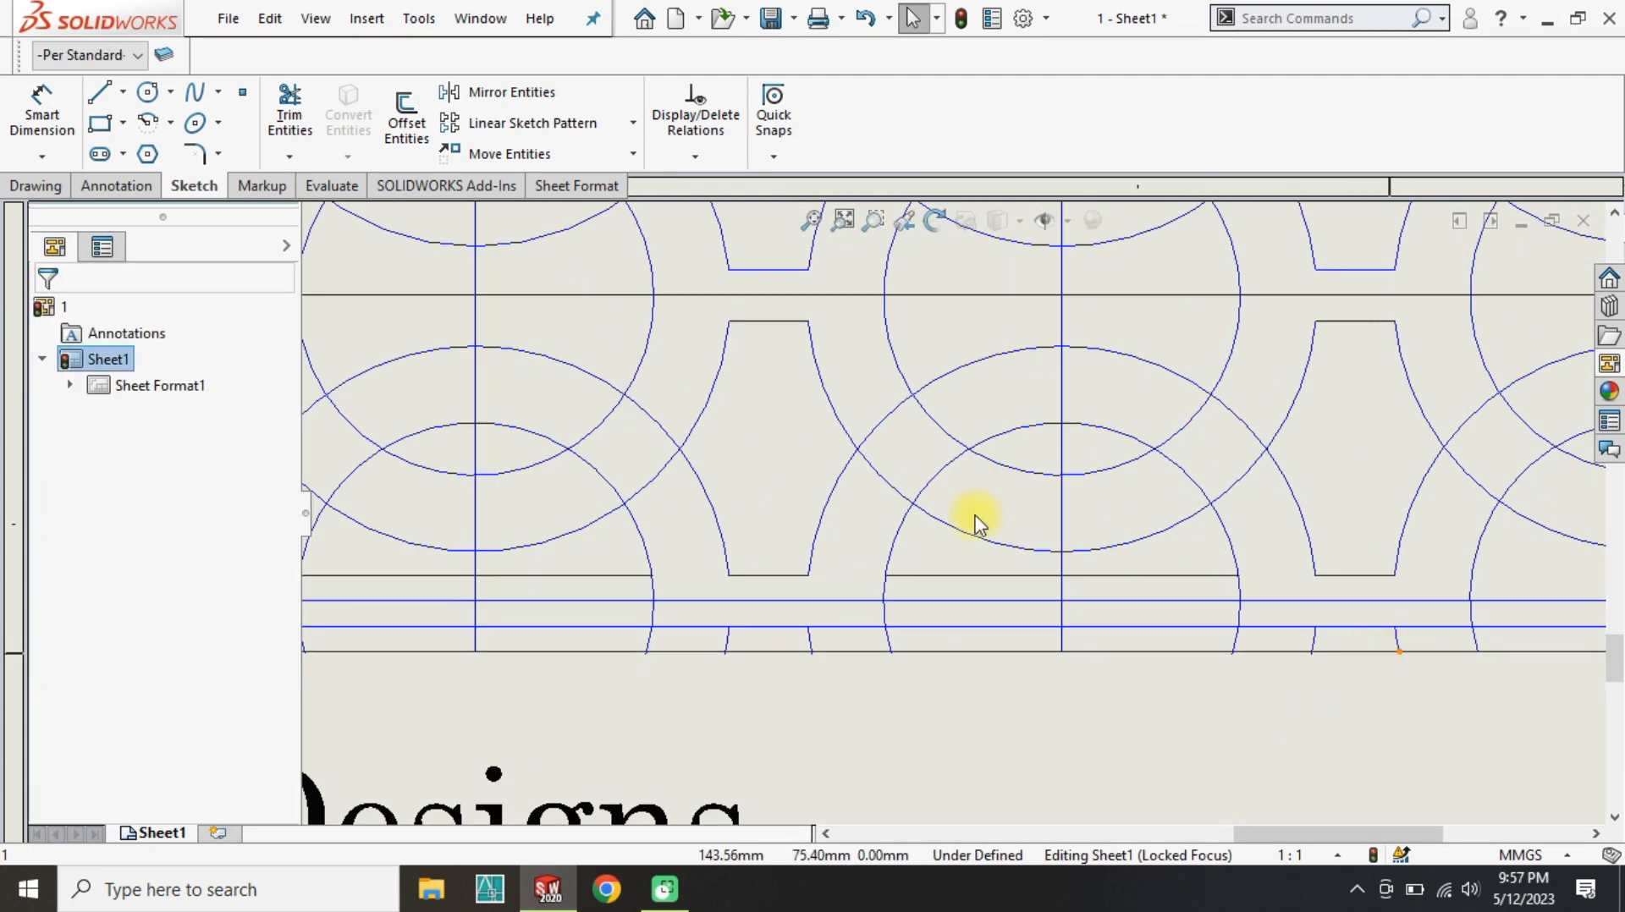
# Trim the lower offset line along the rectangle's bottom edge between the inner circles and the flared shapes separating the columns.
pyautogui.click(290, 114)
pyautogui.scroll(-4, 1368, 647)
pyautogui.moveTo(1076, 594); pyautogui.dragTo(1060, 552)
pyautogui.scroll(6, 557, 547)
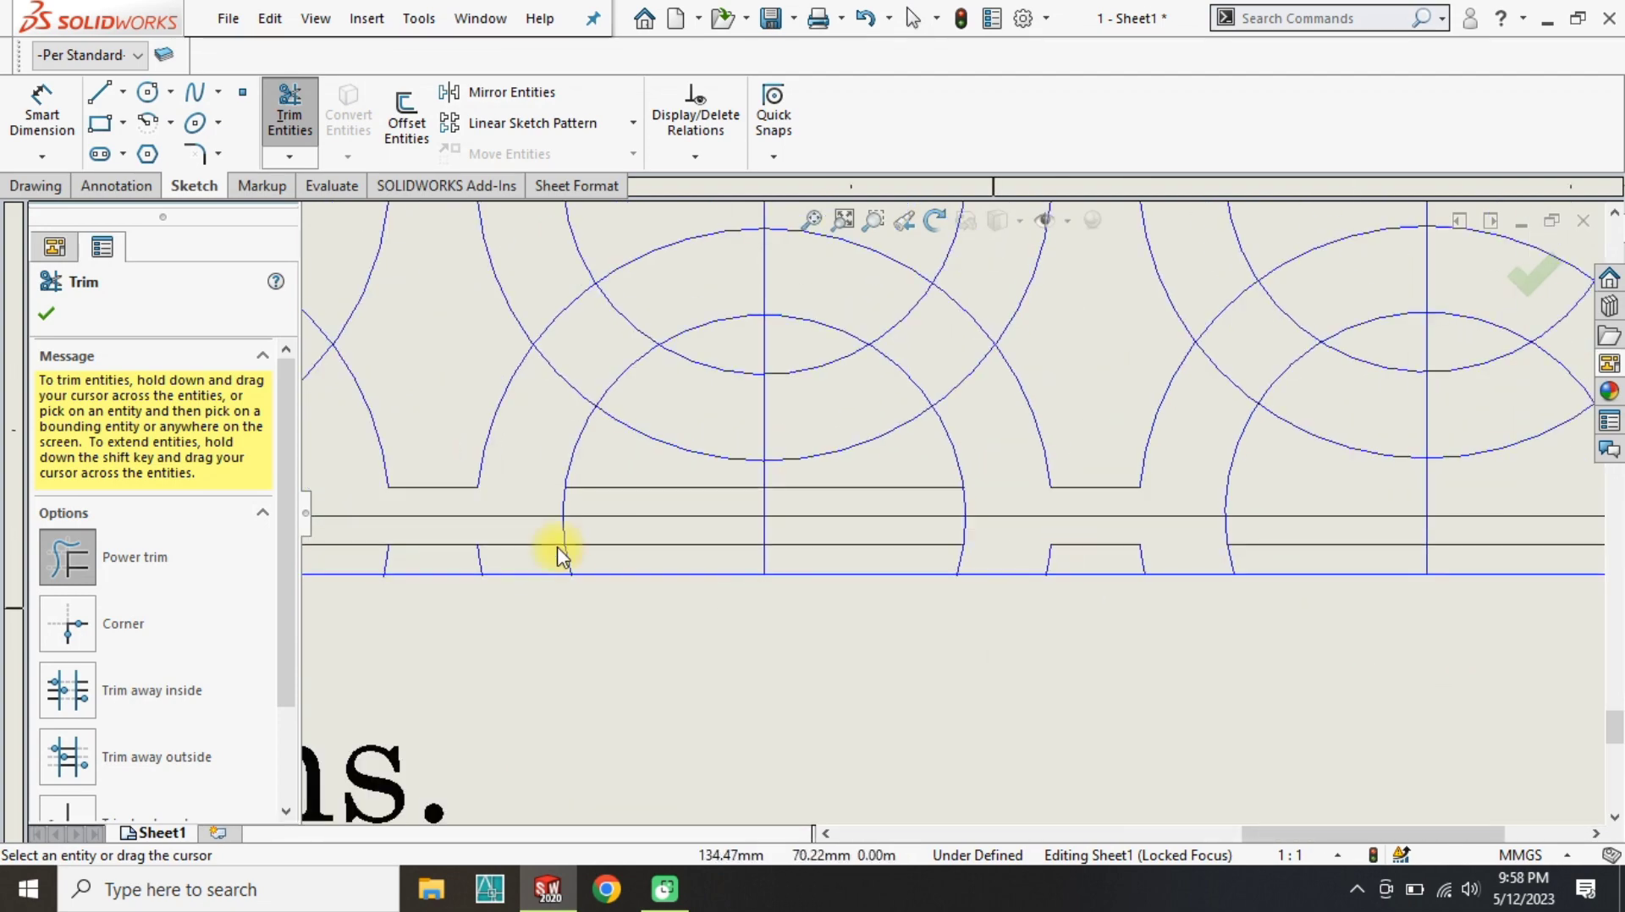
pyautogui.scroll(-3, 645, 536)
pyautogui.moveTo(746, 543); pyautogui.dragTo(745, 518)
pyautogui.moveTo(622, 544); pyautogui.dragTo(620, 514)
pyautogui.scroll(5, 511, 546)
pyautogui.scroll(-6, 507, 542)
pyautogui.scroll(5, 1342, 482)
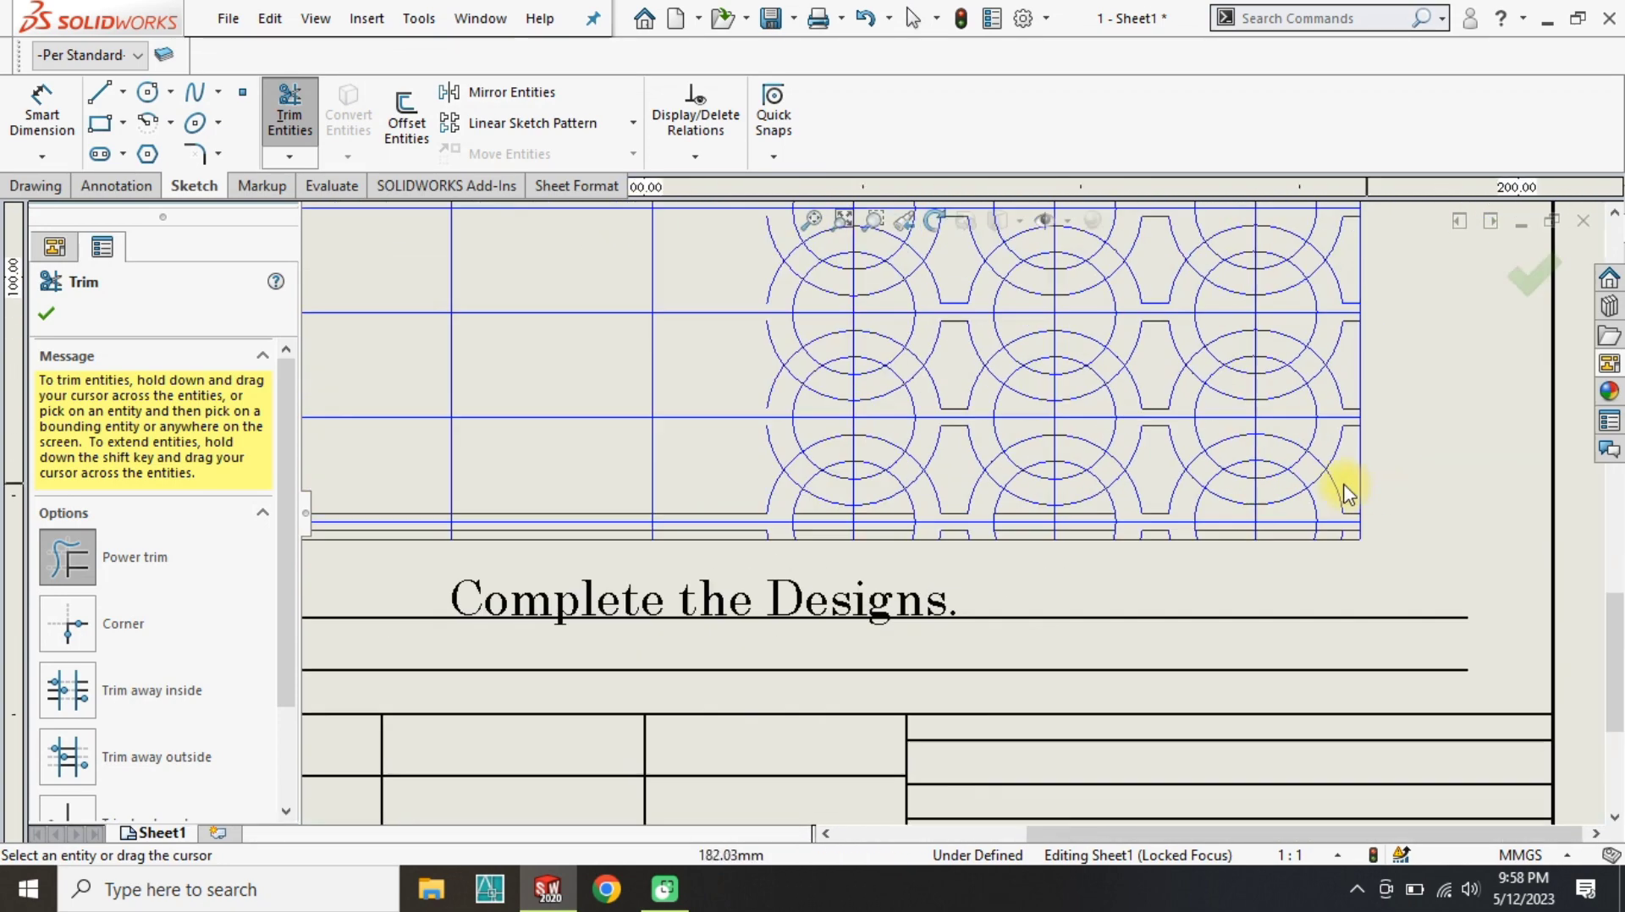
pyautogui.scroll(-3, 1436, 537)
pyautogui.scroll(1, 1175, 545)
# Delete the leftover offset line pieces inside the right and middle circles just above the rectangle's bottom edge.
pyautogui.press('Escape')
pyautogui.click(1003, 508)
pyautogui.press('Delete')
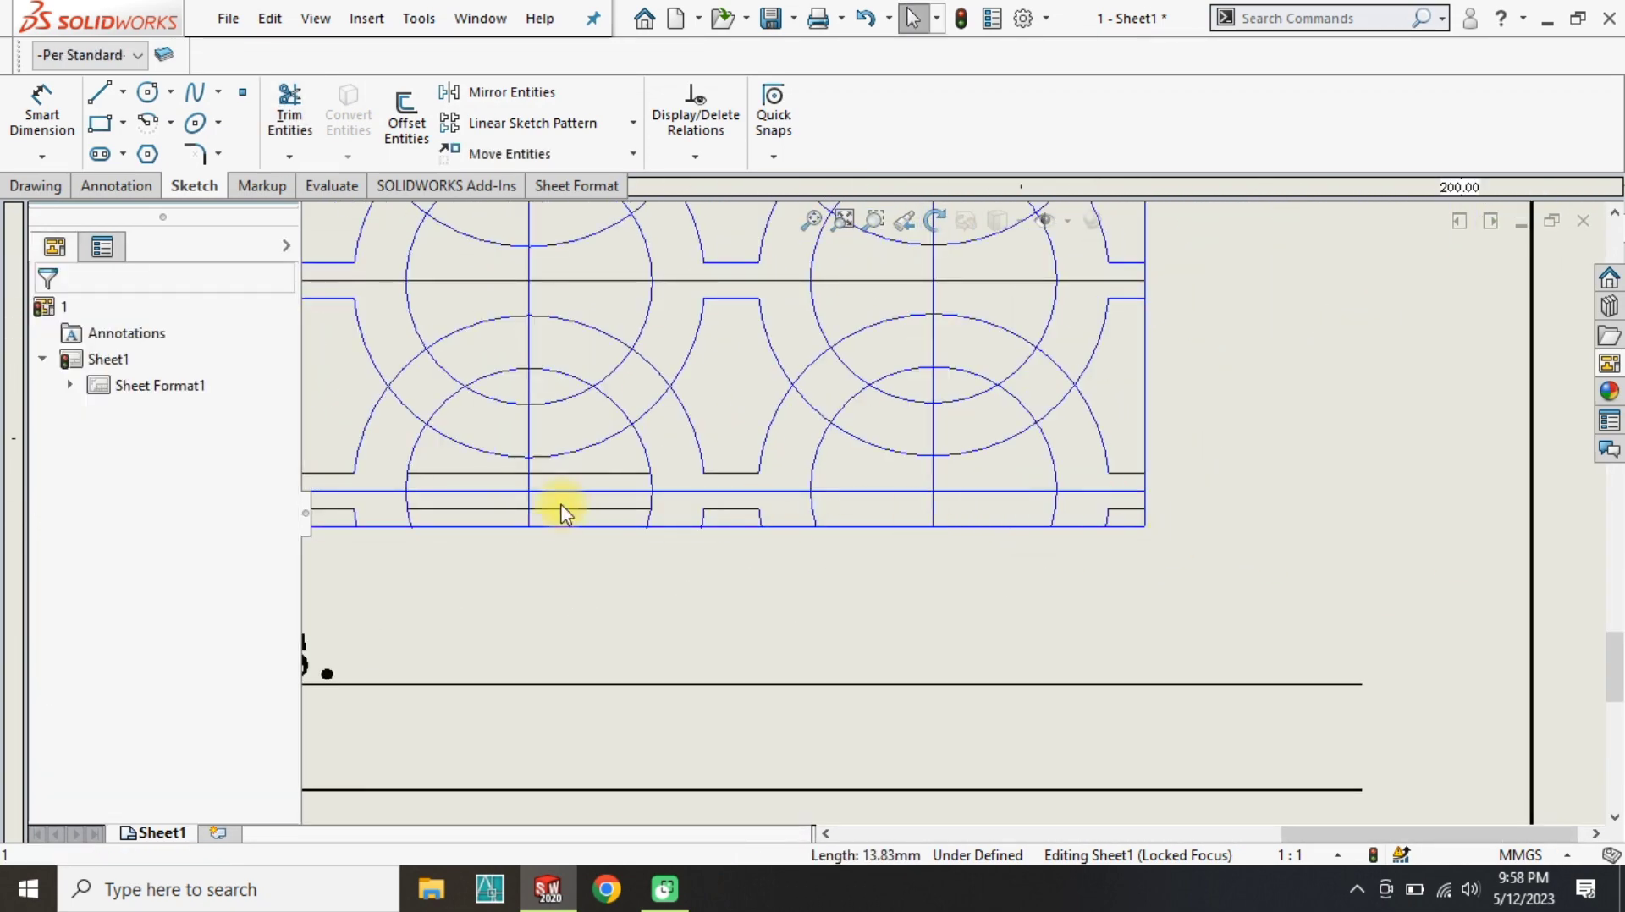
pyautogui.click(609, 511)
pyautogui.press('Delete')
pyautogui.scroll(3, 428, 465)
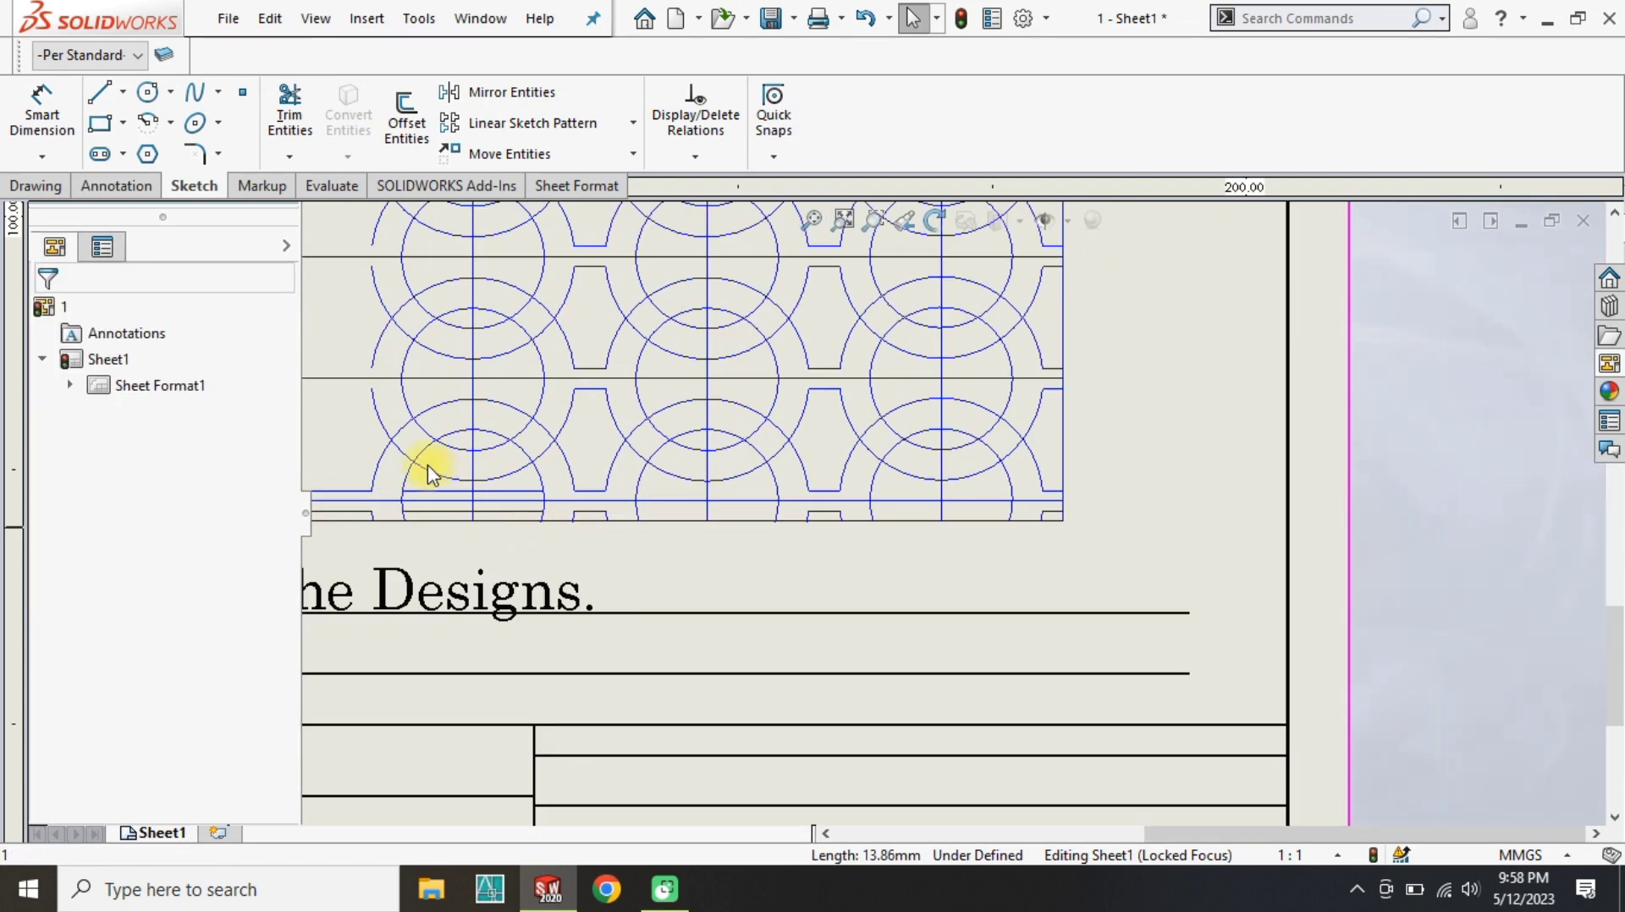
# Delete the offset line pieces inside and left of the left circle near the bottom edge.
pyautogui.scroll(-3, 718, 533)
pyautogui.click(621, 563)
pyautogui.press('Delete')
pyautogui.click(457, 529)
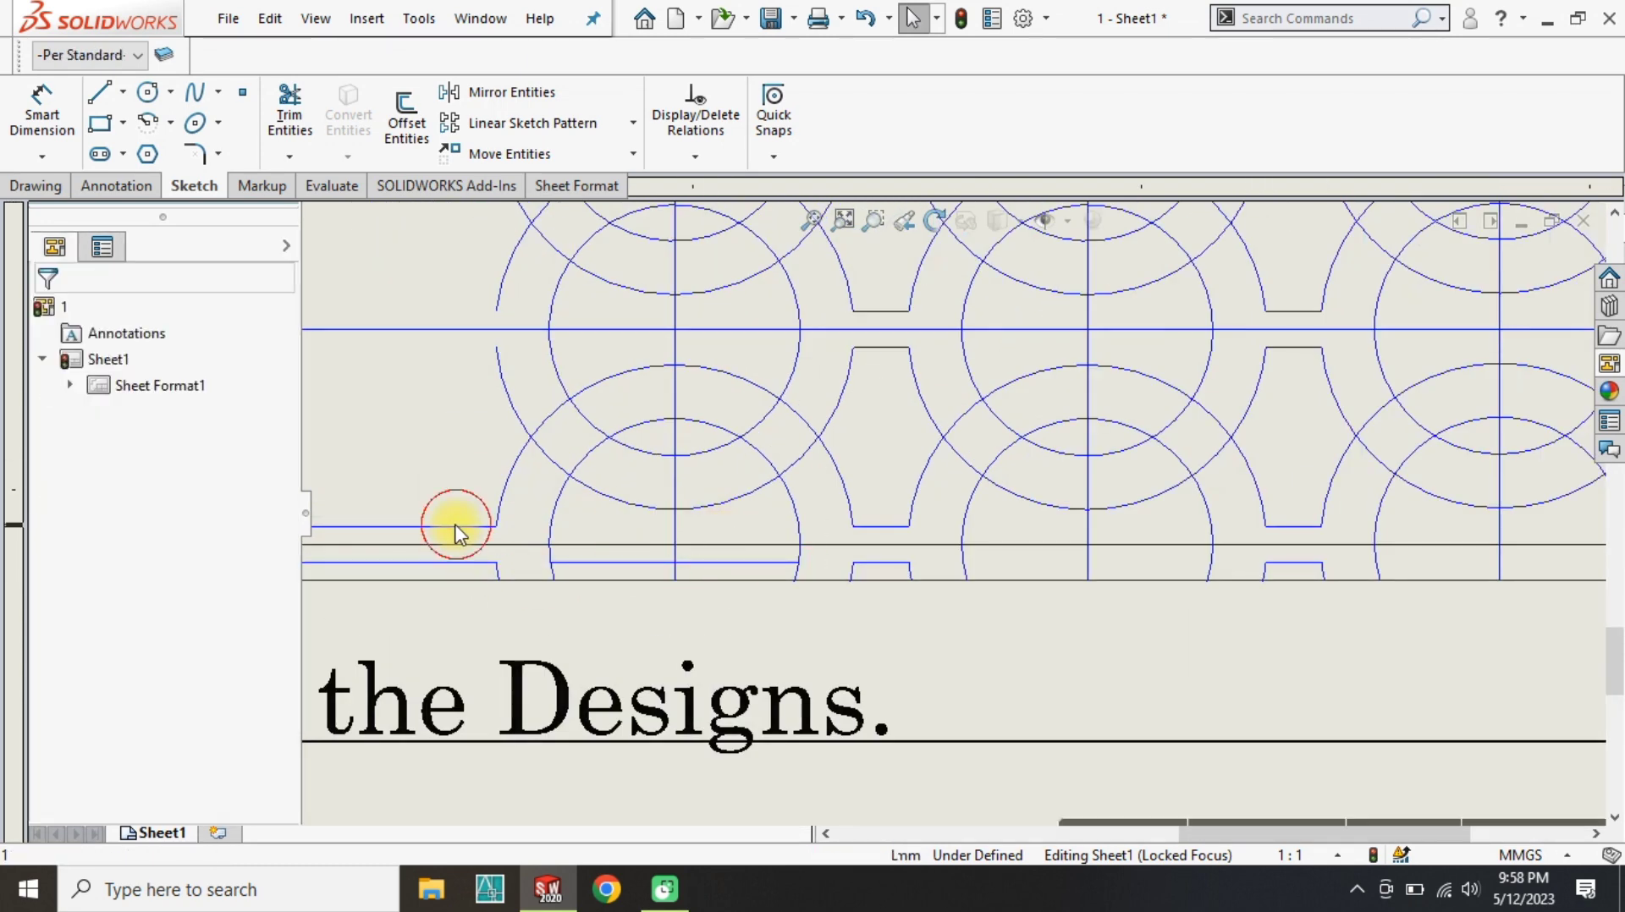
pyautogui.press('Delete')
pyautogui.click(622, 563)
pyautogui.press('Delete')
pyautogui.click(443, 562)
pyautogui.press('Delete')
pyautogui.scroll(5, 834, 526)
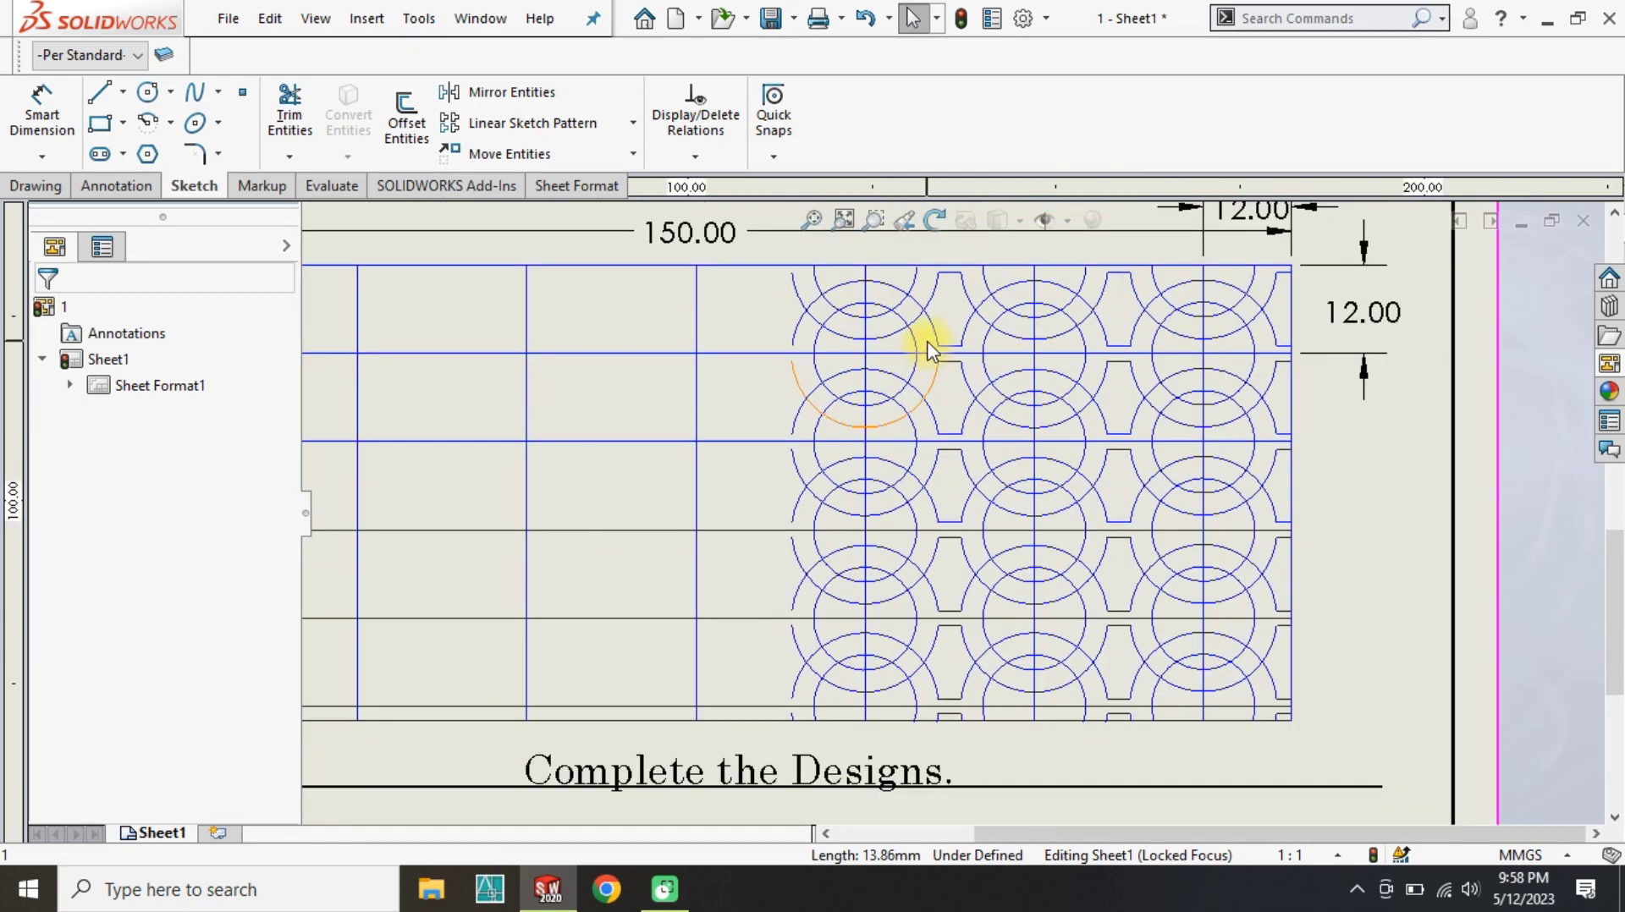
# Trim the crossing arc segments in the top two rows of the middle and right circle columns, keeping the central lens shapes.
pyautogui.scroll(-2, 1311, 267)
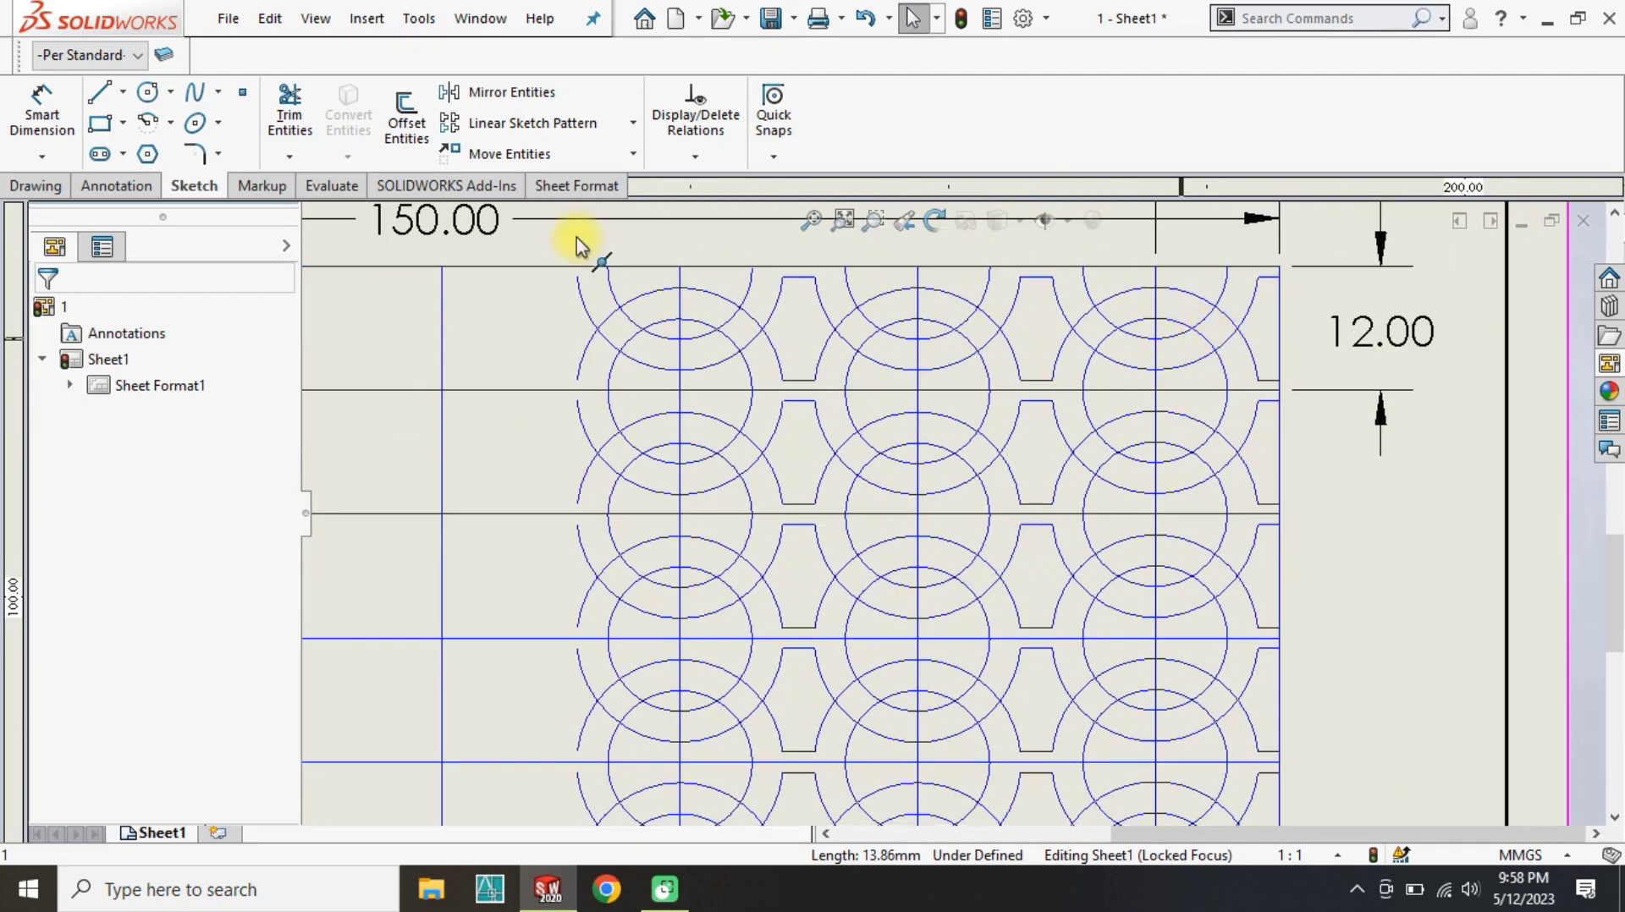
pyautogui.click(290, 112)
pyautogui.scroll(-3, 1142, 297)
pyautogui.scroll(1, 1083, 457)
pyautogui.scroll(-3, 1214, 411)
pyautogui.moveTo(1288, 376); pyautogui.dragTo(1277, 410)
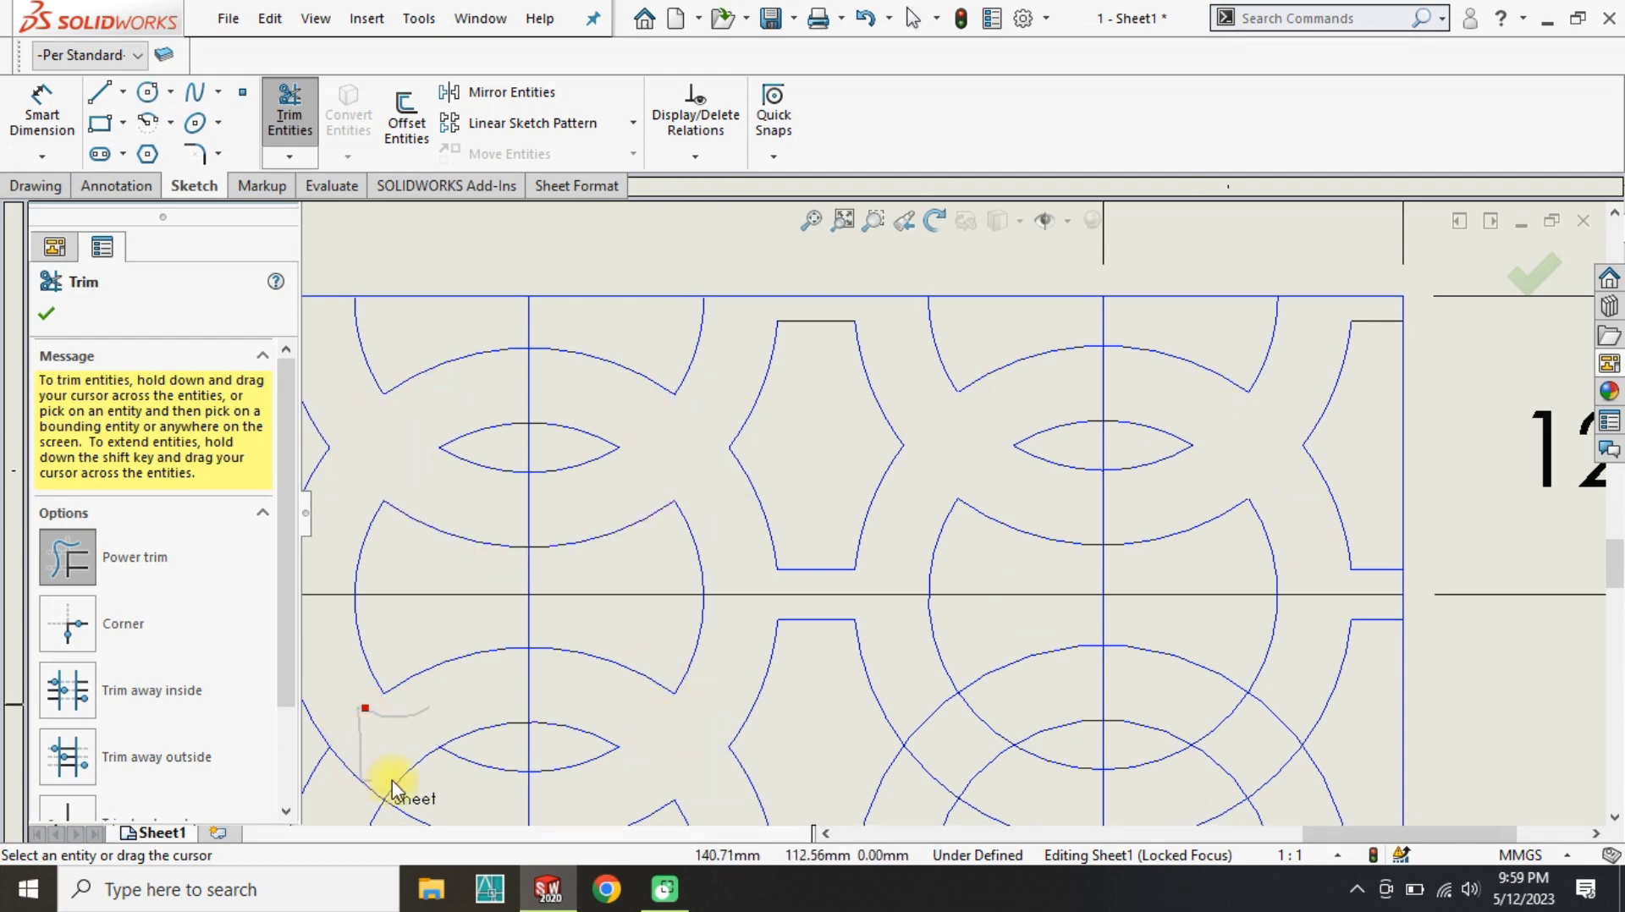
pyautogui.moveTo(1251, 787); pyautogui.dragTo(1206, 706)
pyautogui.scroll(4, 940, 753)
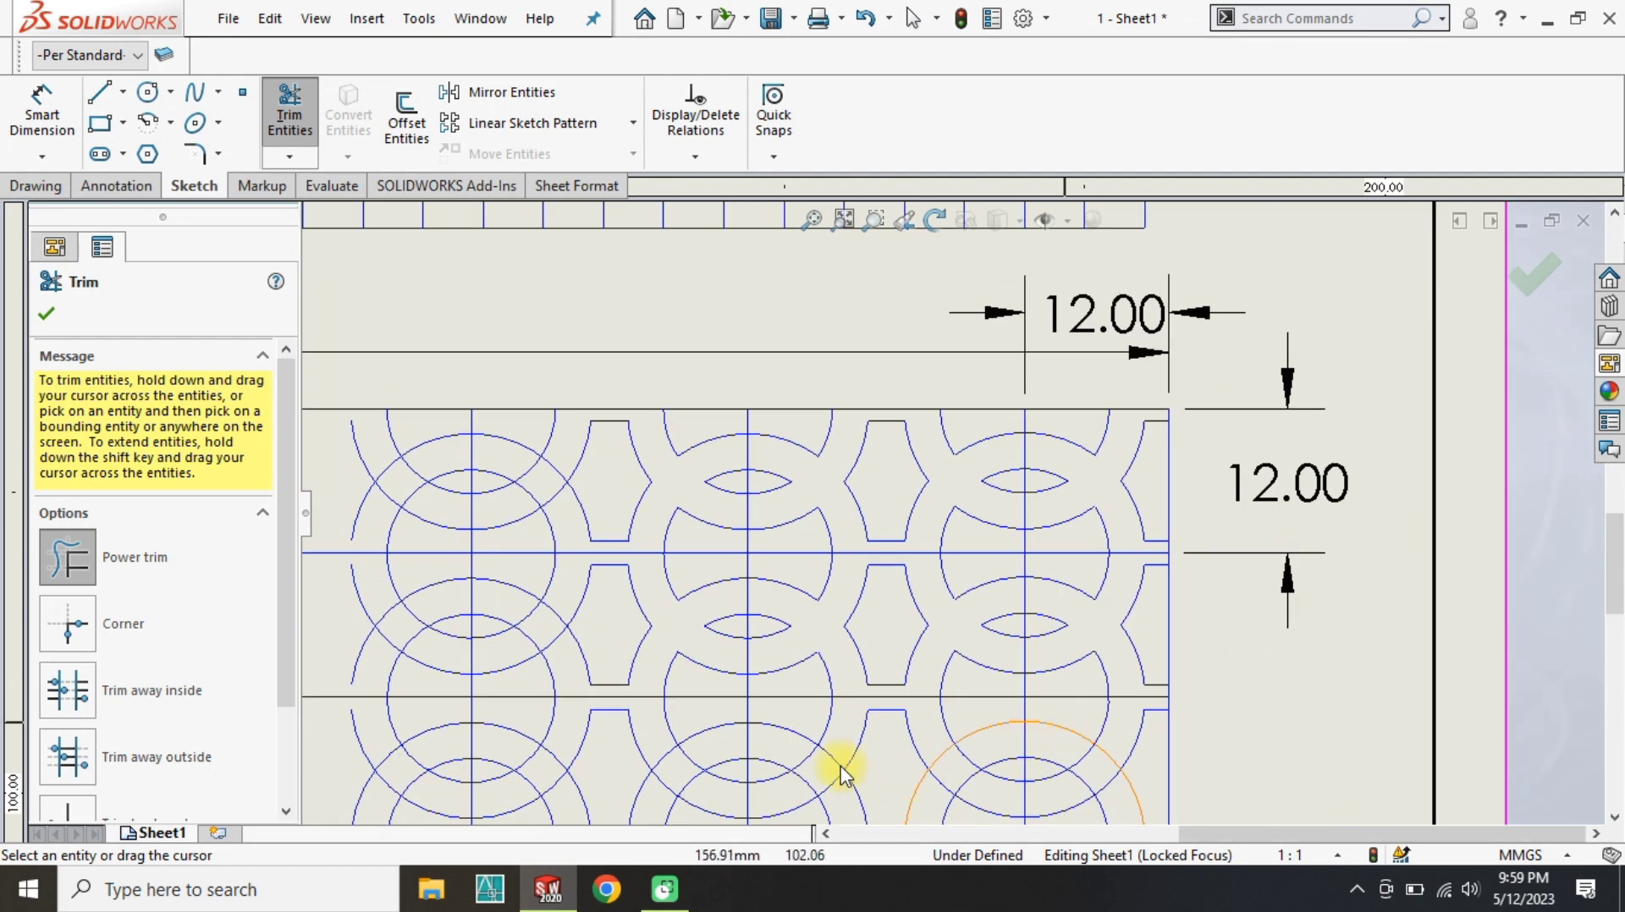
# Trim the crossing arc segments on both sides of the lens in the third row of the right circle column.
pyautogui.scroll(-3, 846, 772)
pyautogui.scroll(3, 912, 768)
pyautogui.scroll(-3, 998, 709)
pyautogui.moveTo(1178, 378); pyautogui.dragTo(1182, 470)
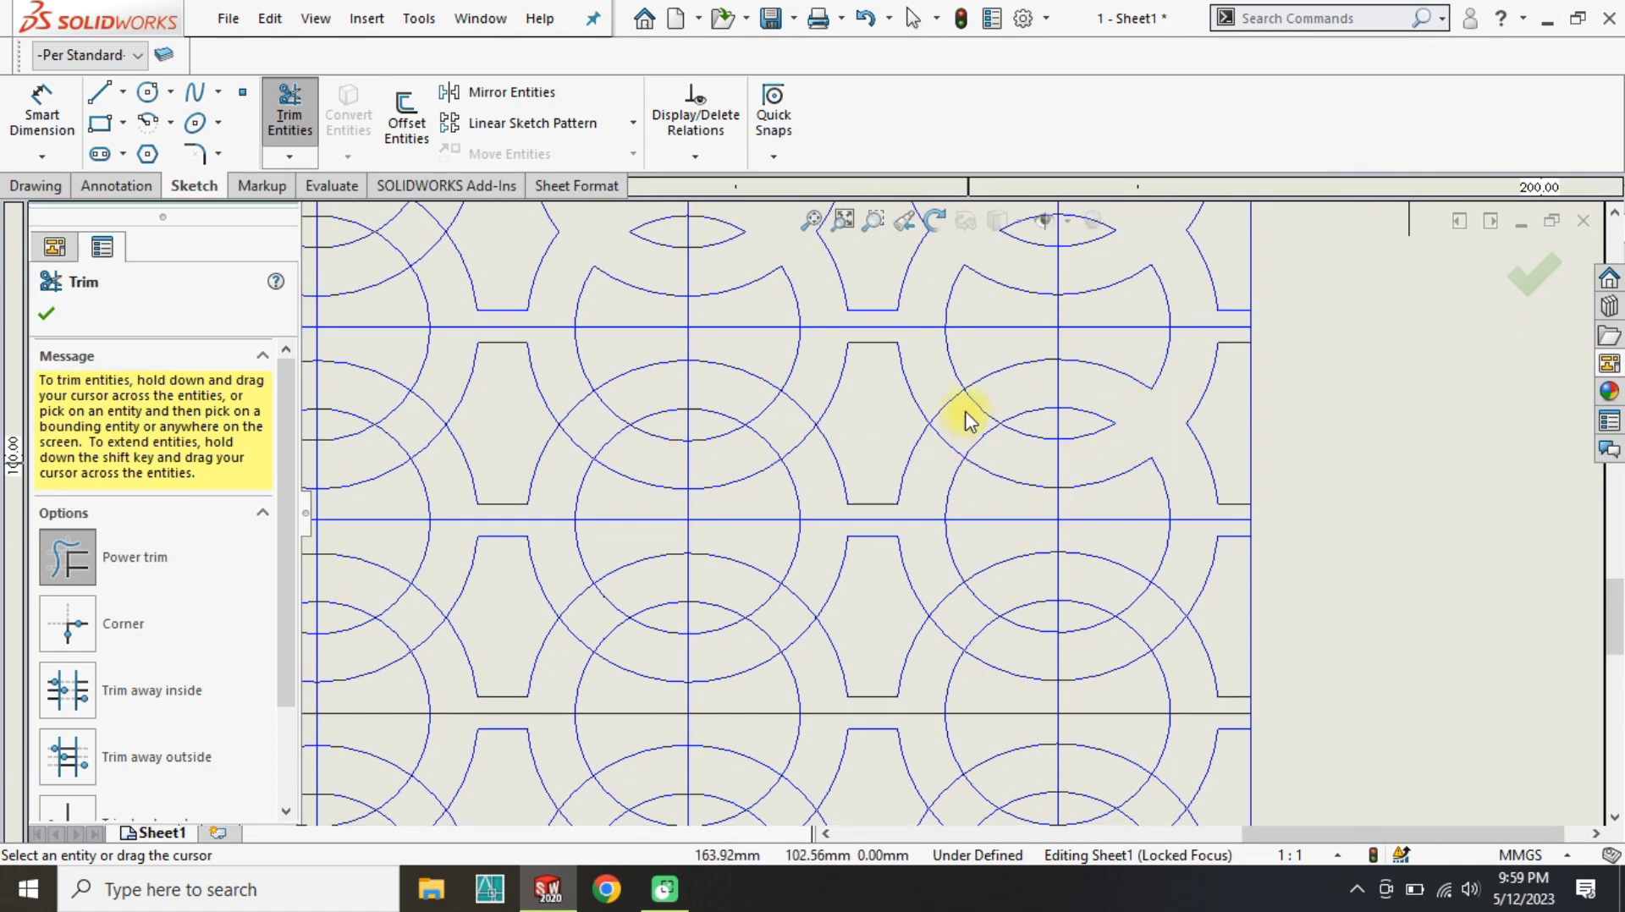
pyautogui.hotkey('ctrl', 'z')
pyautogui.click(292, 114)
pyautogui.scroll(-2, 968, 396)
pyautogui.moveTo(1005, 385); pyautogui.dragTo(997, 462)
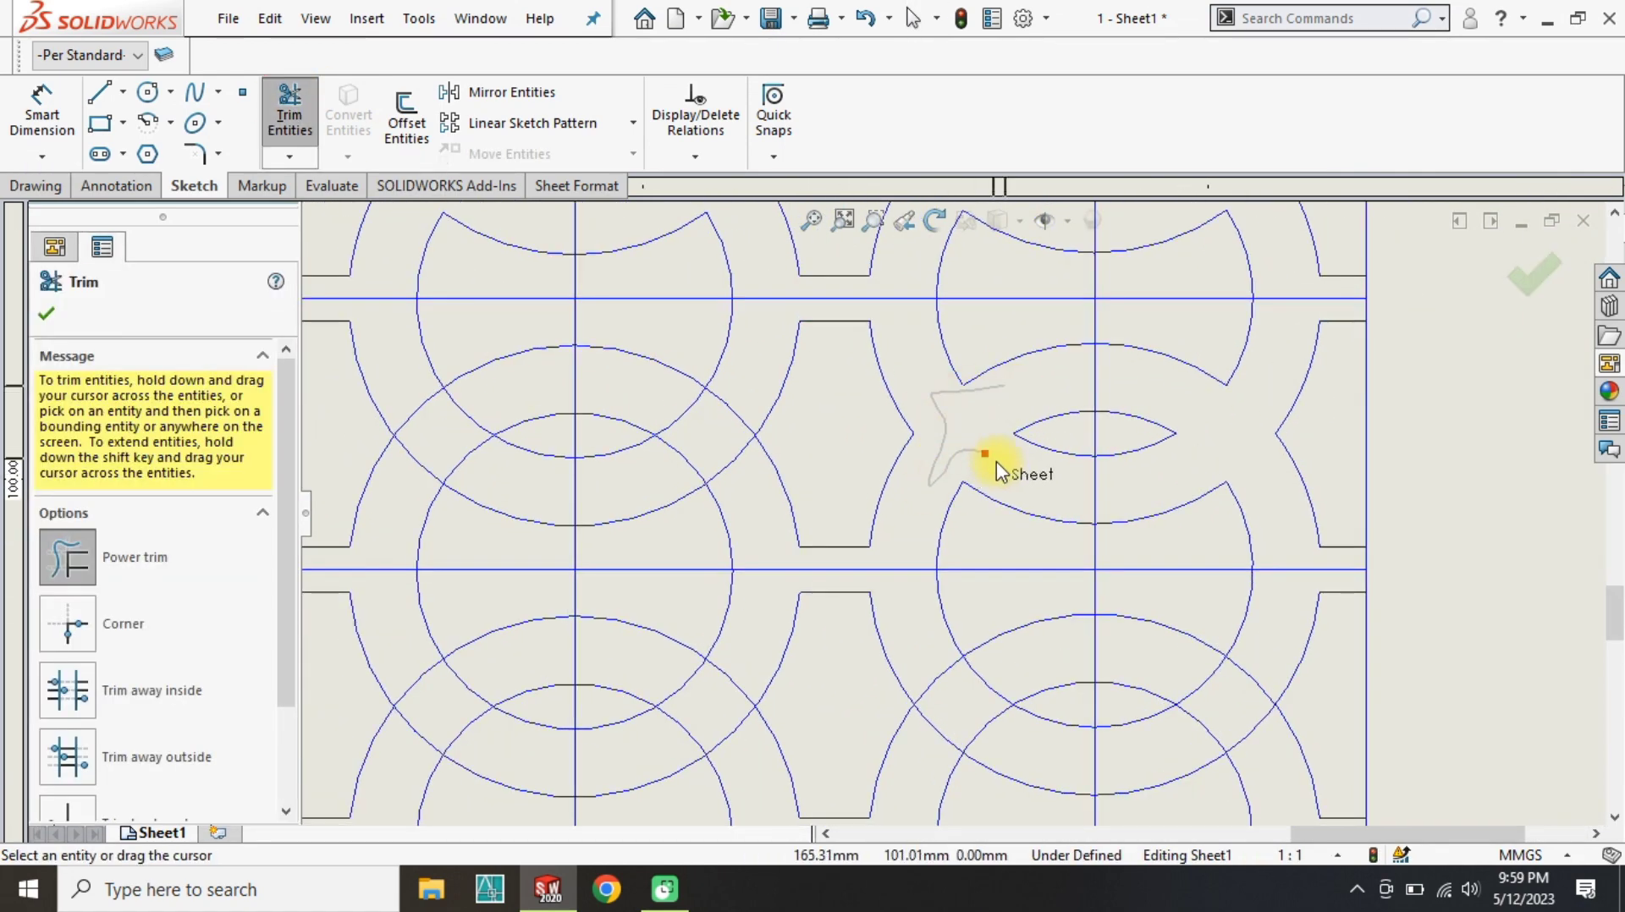
# Trim the crossing arcs in the fourth row of the right and middle columns and the third row of the middle column.
pyautogui.moveTo(1261, 686); pyautogui.dragTo(1240, 688)
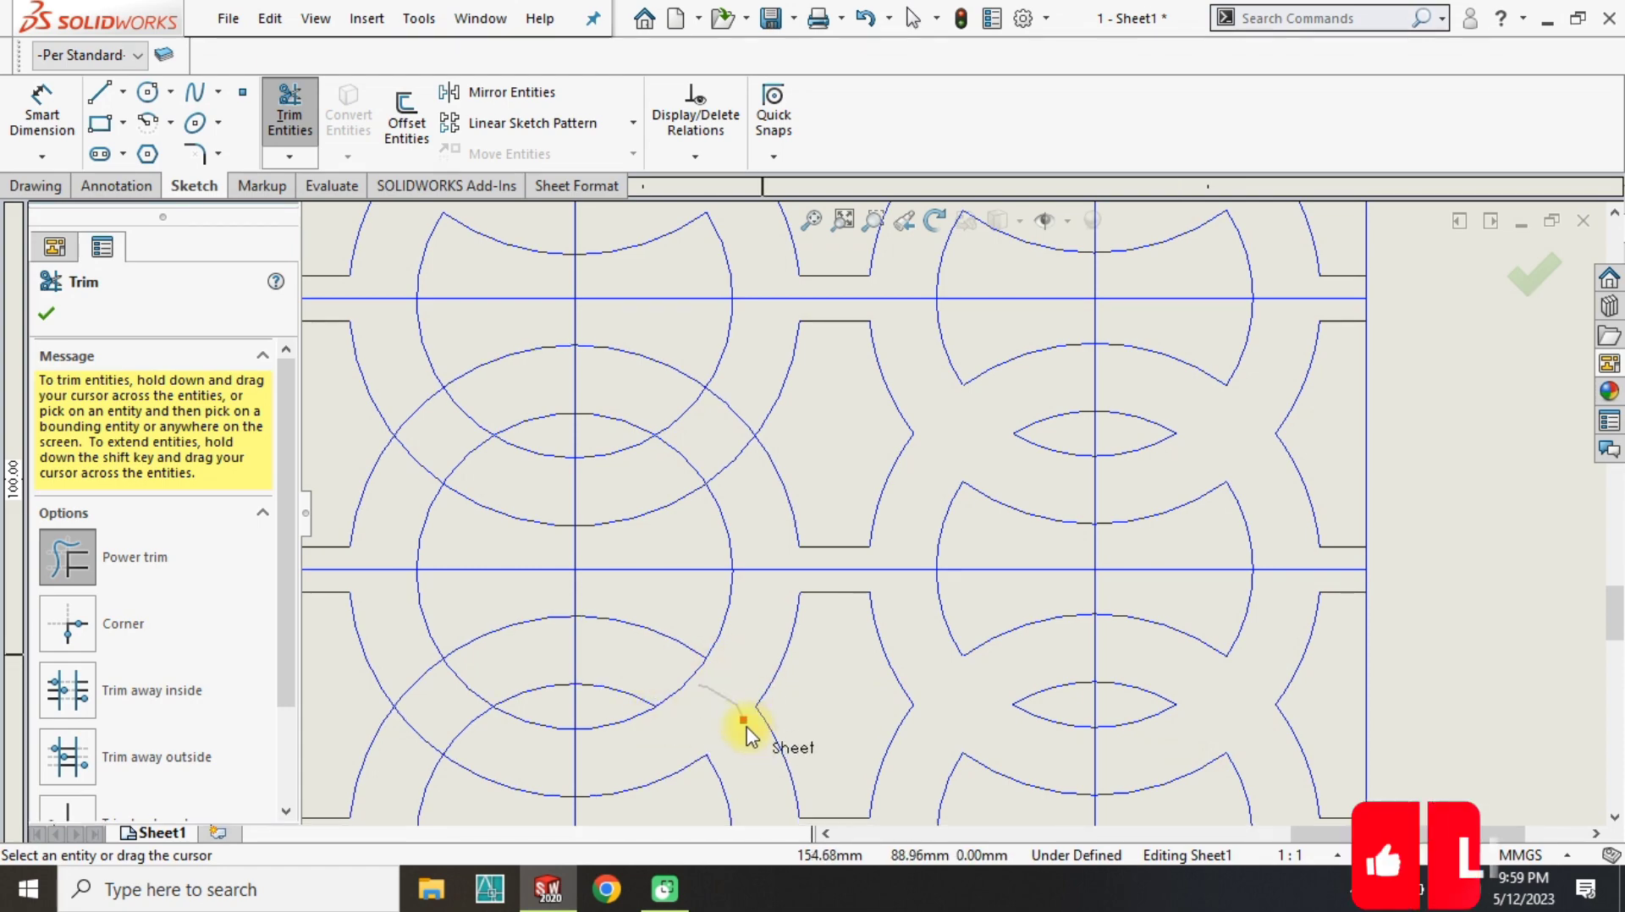
pyautogui.moveTo(417, 738); pyautogui.dragTo(410, 663)
pyautogui.moveTo(489, 473); pyautogui.dragTo(385, 369)
pyautogui.scroll(3, 626, 576)
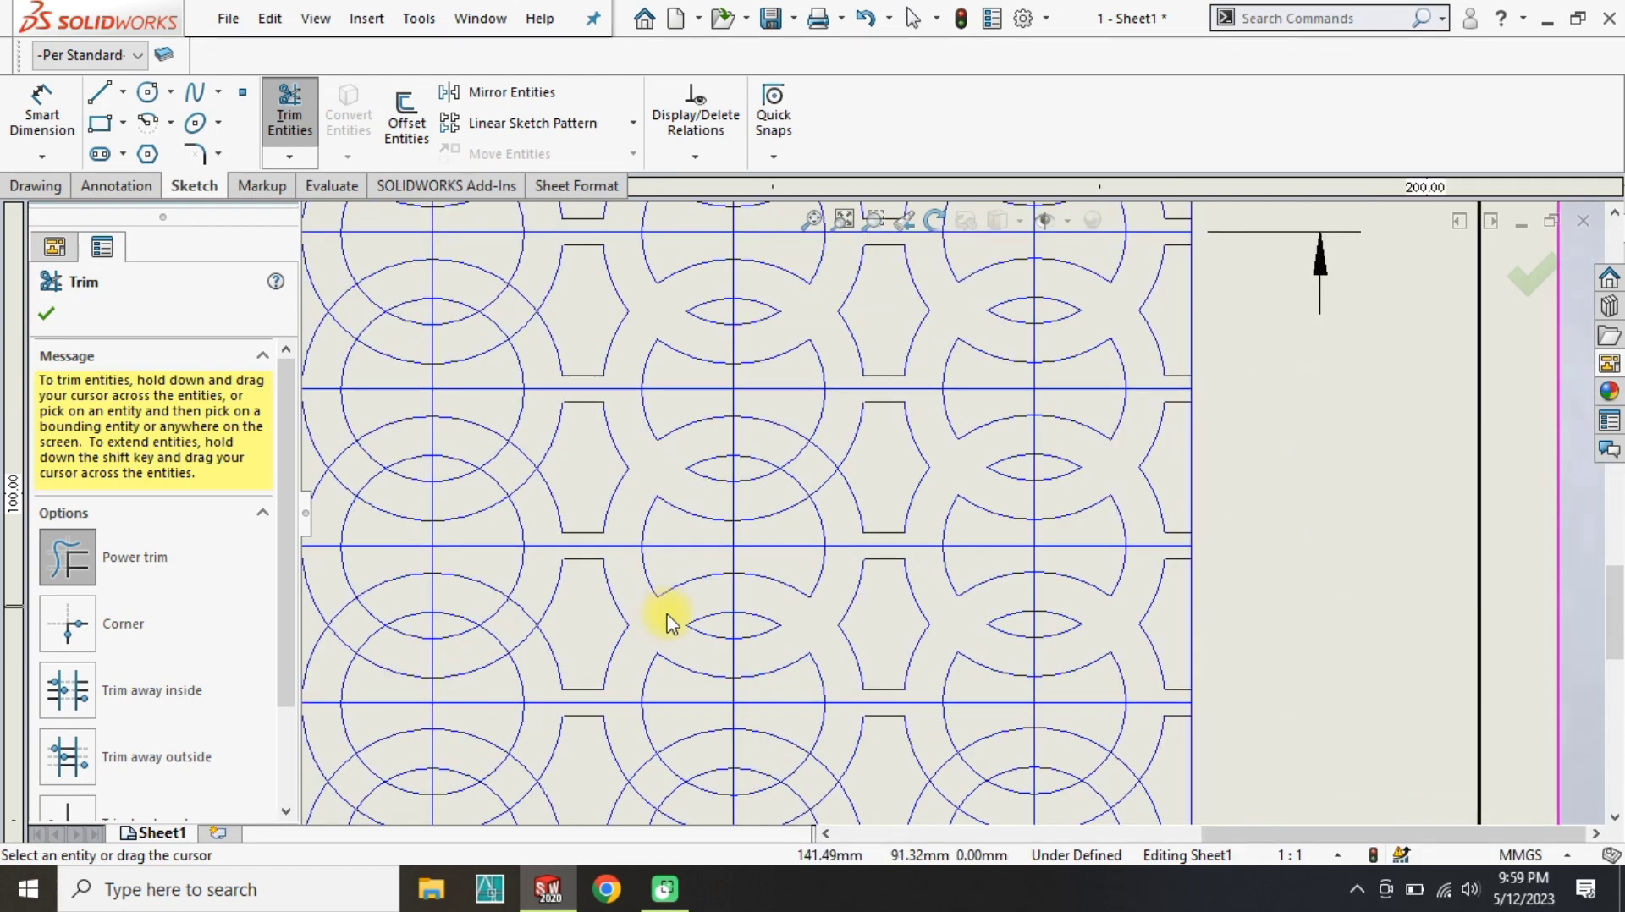
pyautogui.scroll(-3, 711, 433)
pyautogui.scroll(3, 962, 709)
# Trim the crossing arc segments in the bottom row of the right and middle circle columns.
pyautogui.scroll(-3, 1262, 544)
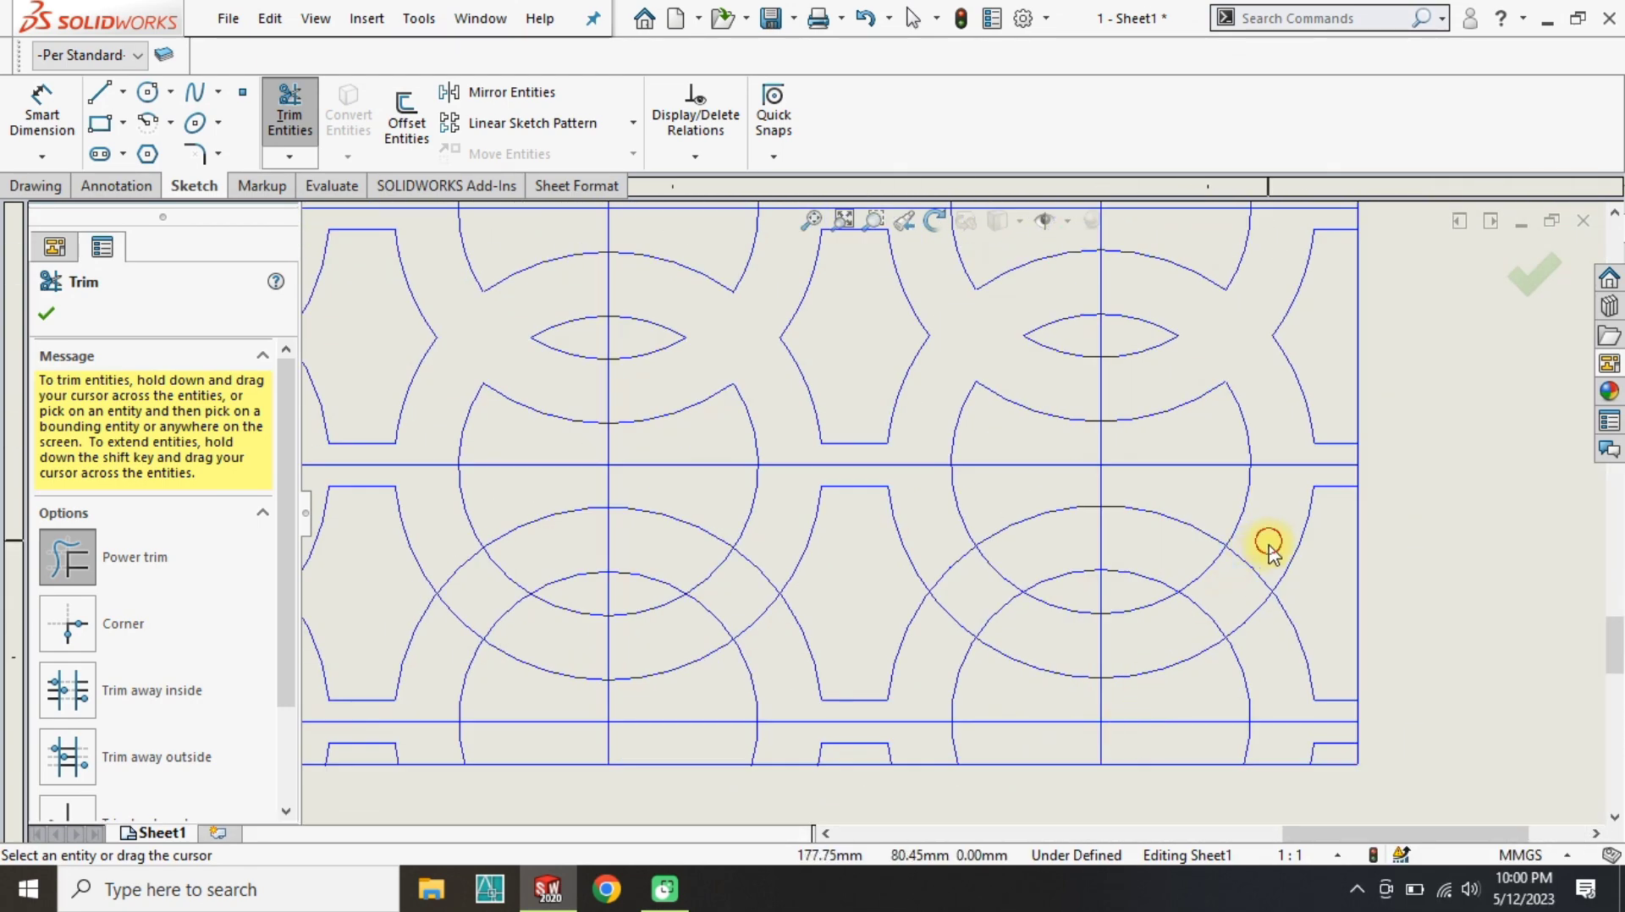
pyautogui.press('Escape')
pyautogui.moveTo(980, 576); pyautogui.dragTo(952, 636)
pyautogui.hotkey('ctrl', 'z')
pyautogui.click(272, 110)
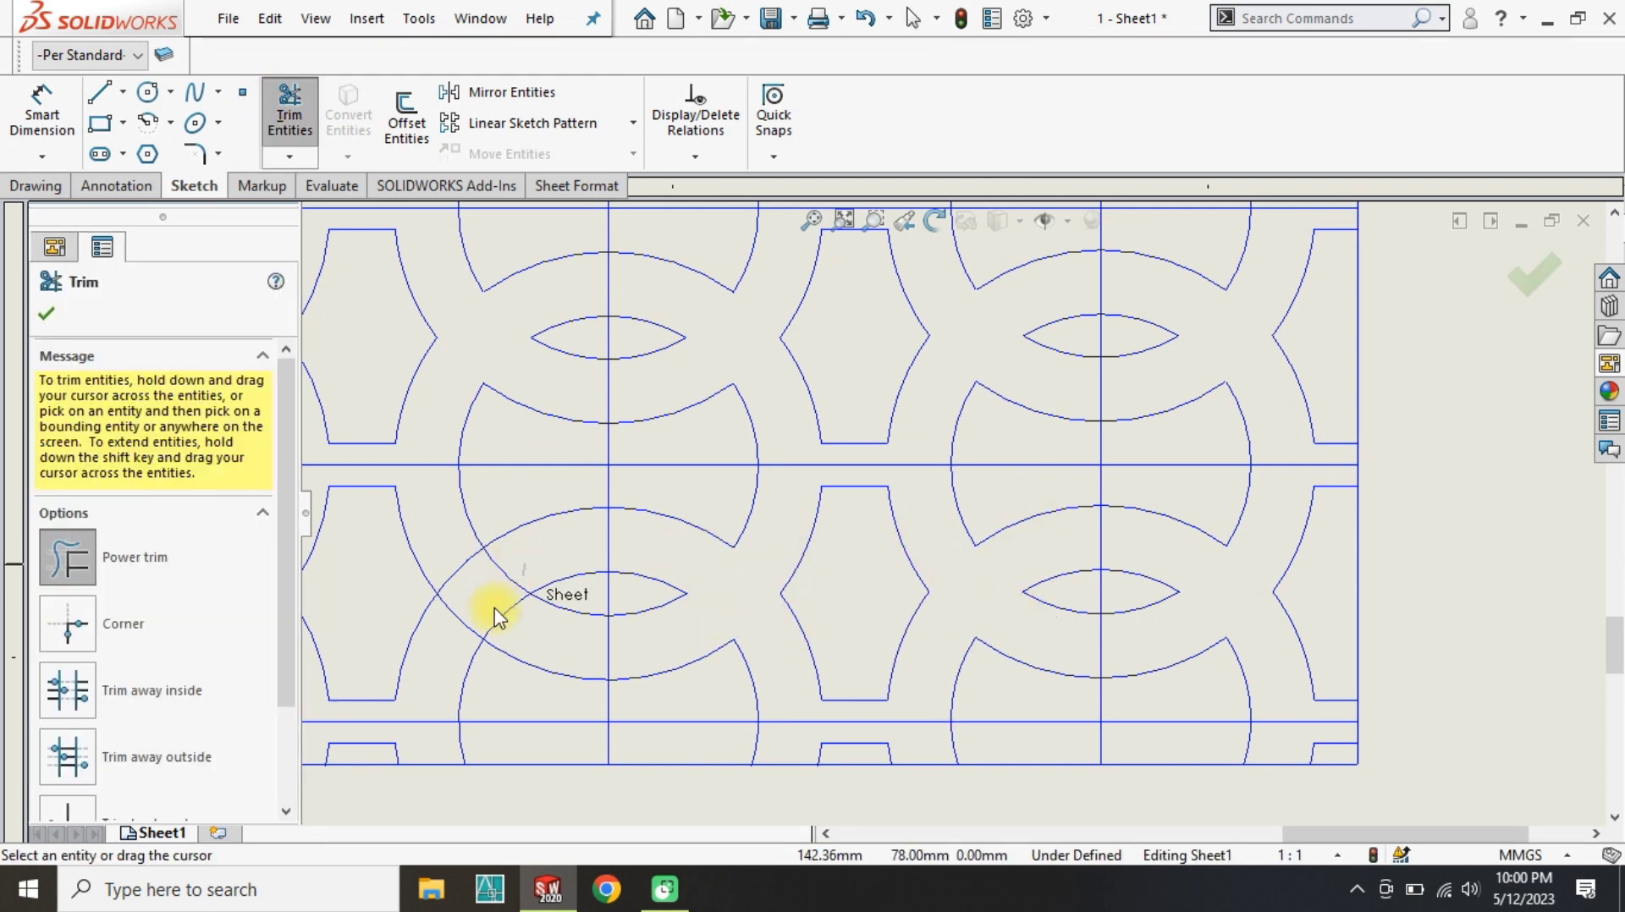
pyautogui.moveTo(458, 566); pyautogui.dragTo(504, 615)
pyautogui.scroll(2, 385, 715)
# Trim the crossing arc segments in the lower three rows of the left circle column.
pyautogui.scroll(-2, 819, 492)
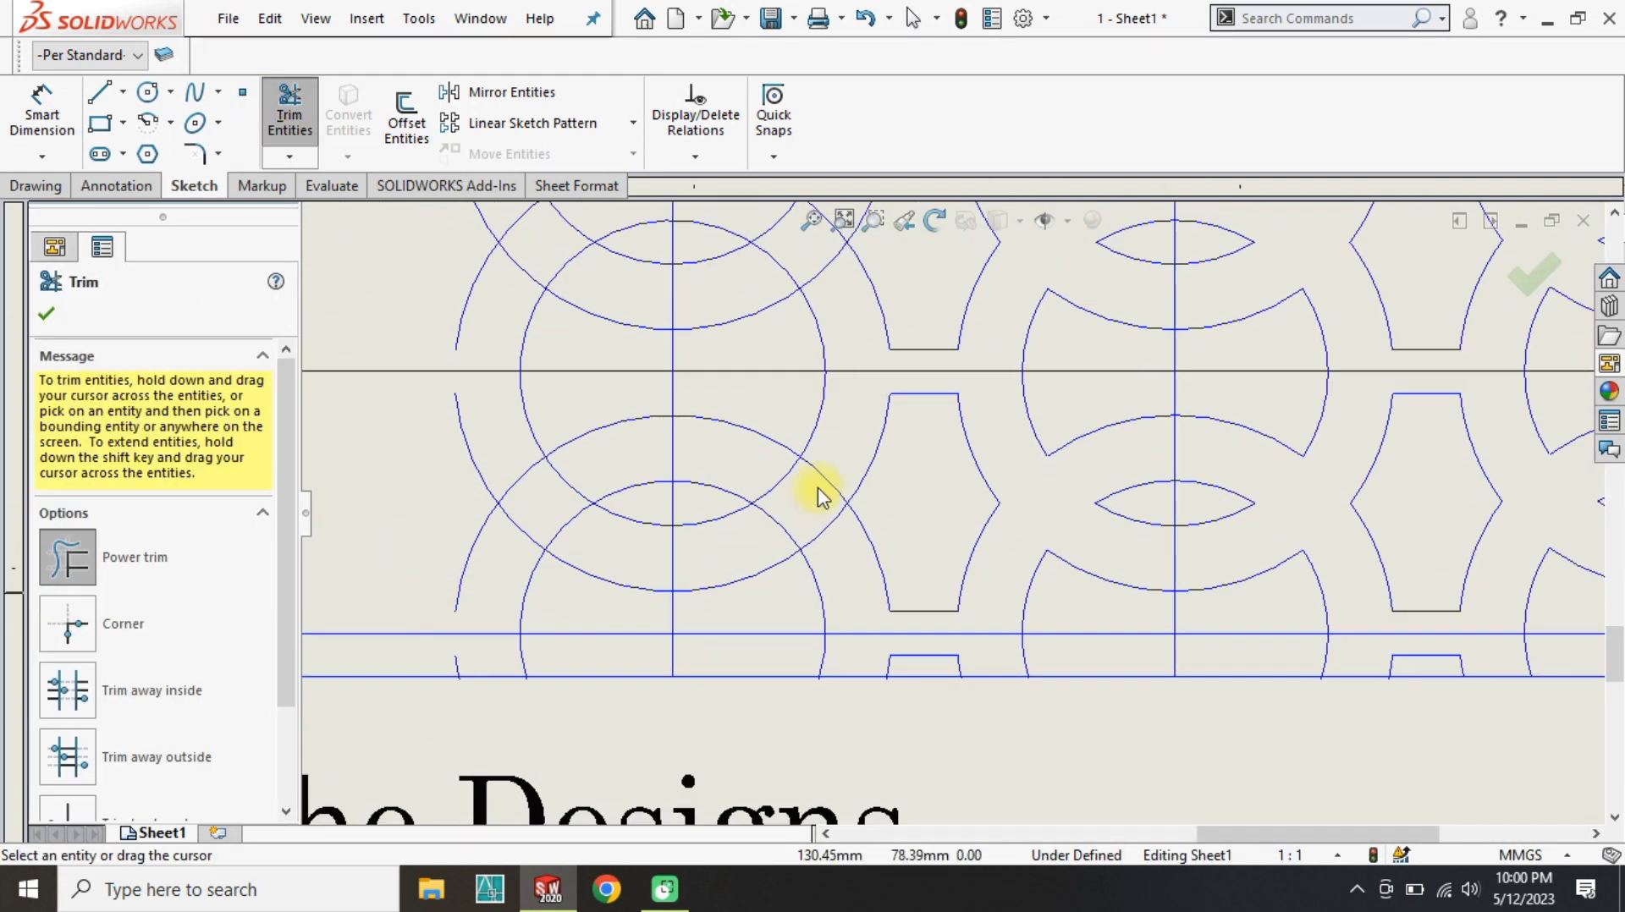
pyautogui.scroll(-1, 1034, 406)
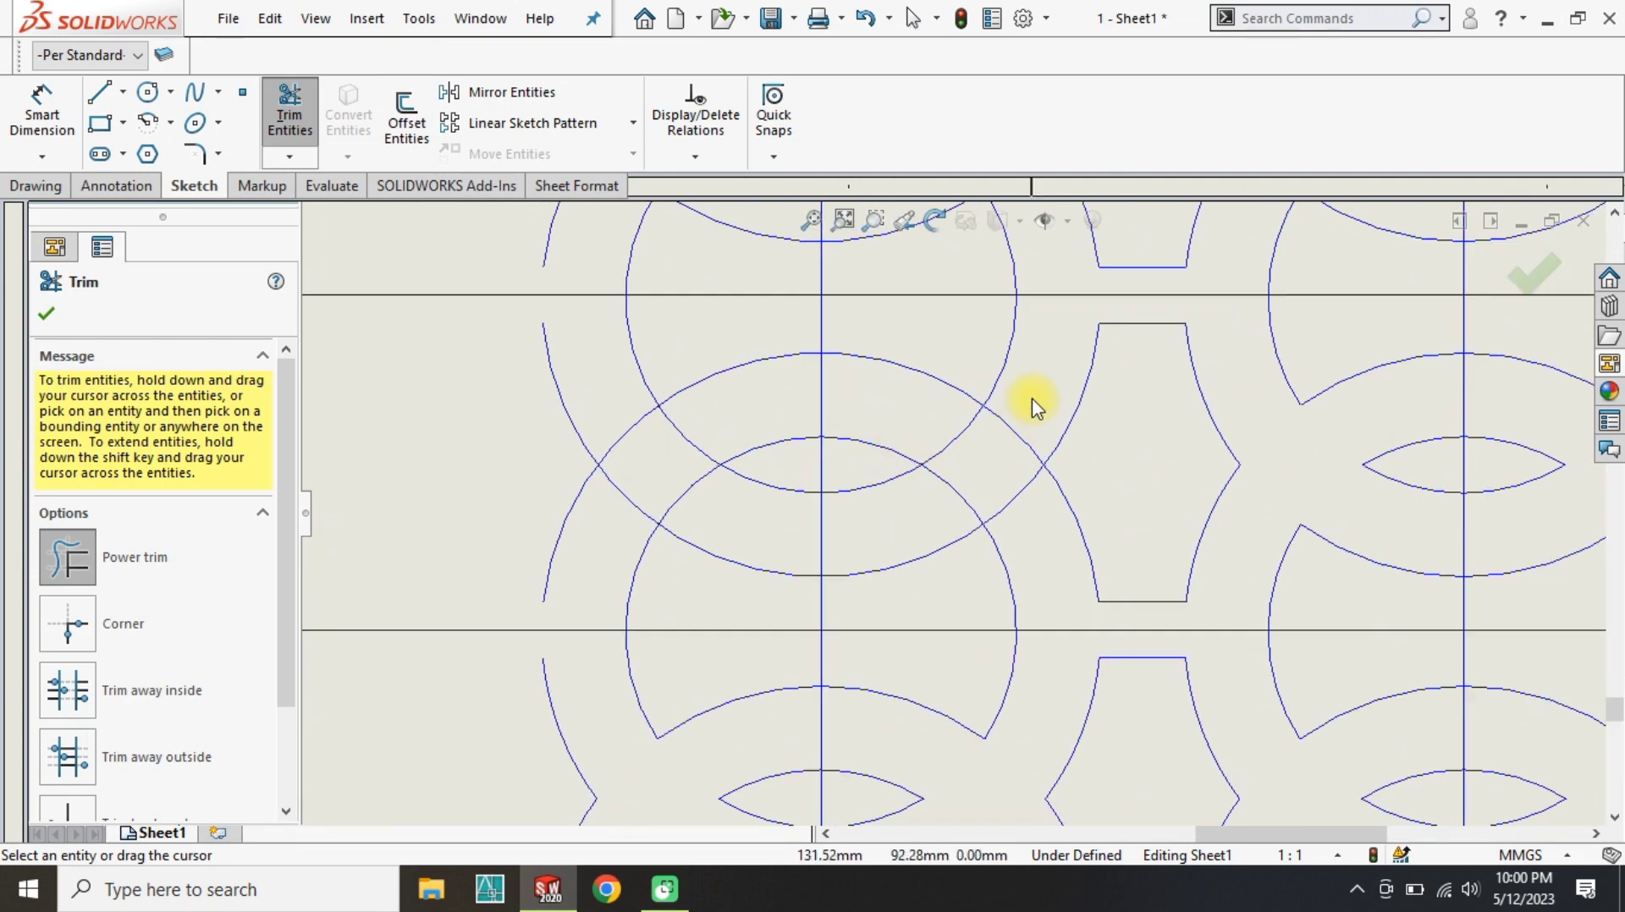
pyautogui.scroll(3, 697, 449)
pyautogui.scroll(-2, 744, 355)
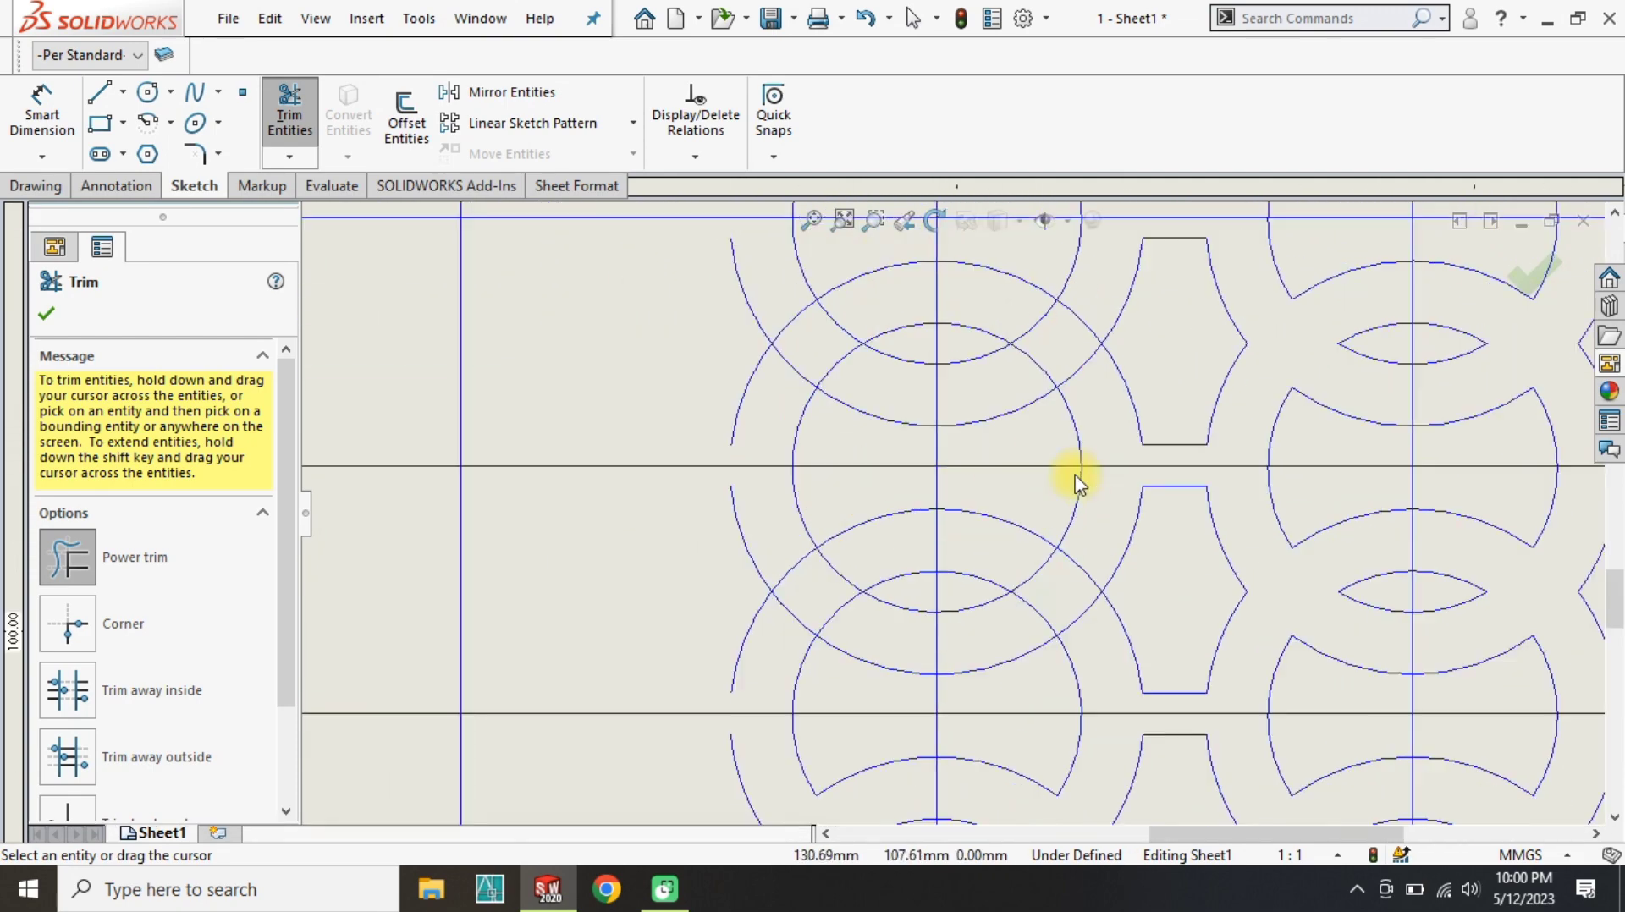
pyautogui.moveTo(1086, 541)
pyautogui.mouseDown()
pyautogui.moveTo(1024, 578)
pyautogui.moveTo(1070, 625)
pyautogui.mouseUp()
pyautogui.moveTo(815, 567); pyautogui.dragTo(865, 597)
# Trim the crossing arc segments in the upper two rows of the left circle column and finish trimming.
pyautogui.scroll(3, 866, 598)
pyautogui.scroll(-3, 944, 381)
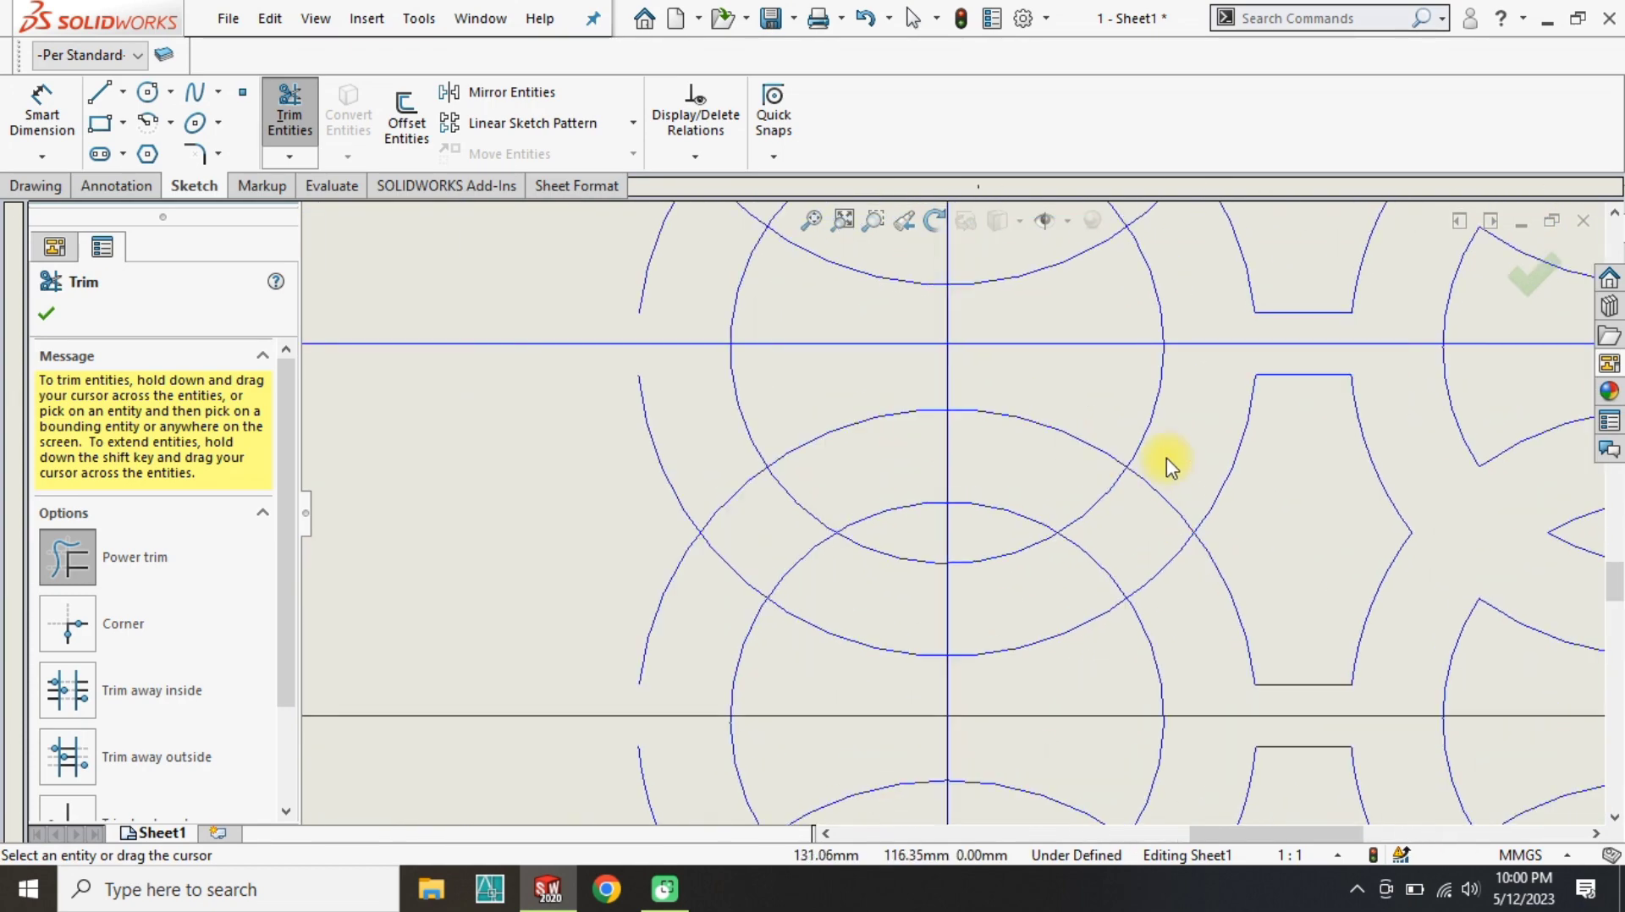
pyautogui.moveTo(1168, 461); pyautogui.dragTo(1156, 579)
pyautogui.moveTo(830, 480)
pyautogui.mouseDown()
pyautogui.moveTo(722, 609)
pyautogui.moveTo(820, 584)
pyautogui.mouseUp()
pyautogui.scroll(3, 897, 423)
pyautogui.scroll(-3, 931, 359)
pyautogui.moveTo(1195, 339); pyautogui.dragTo(1134, 427)
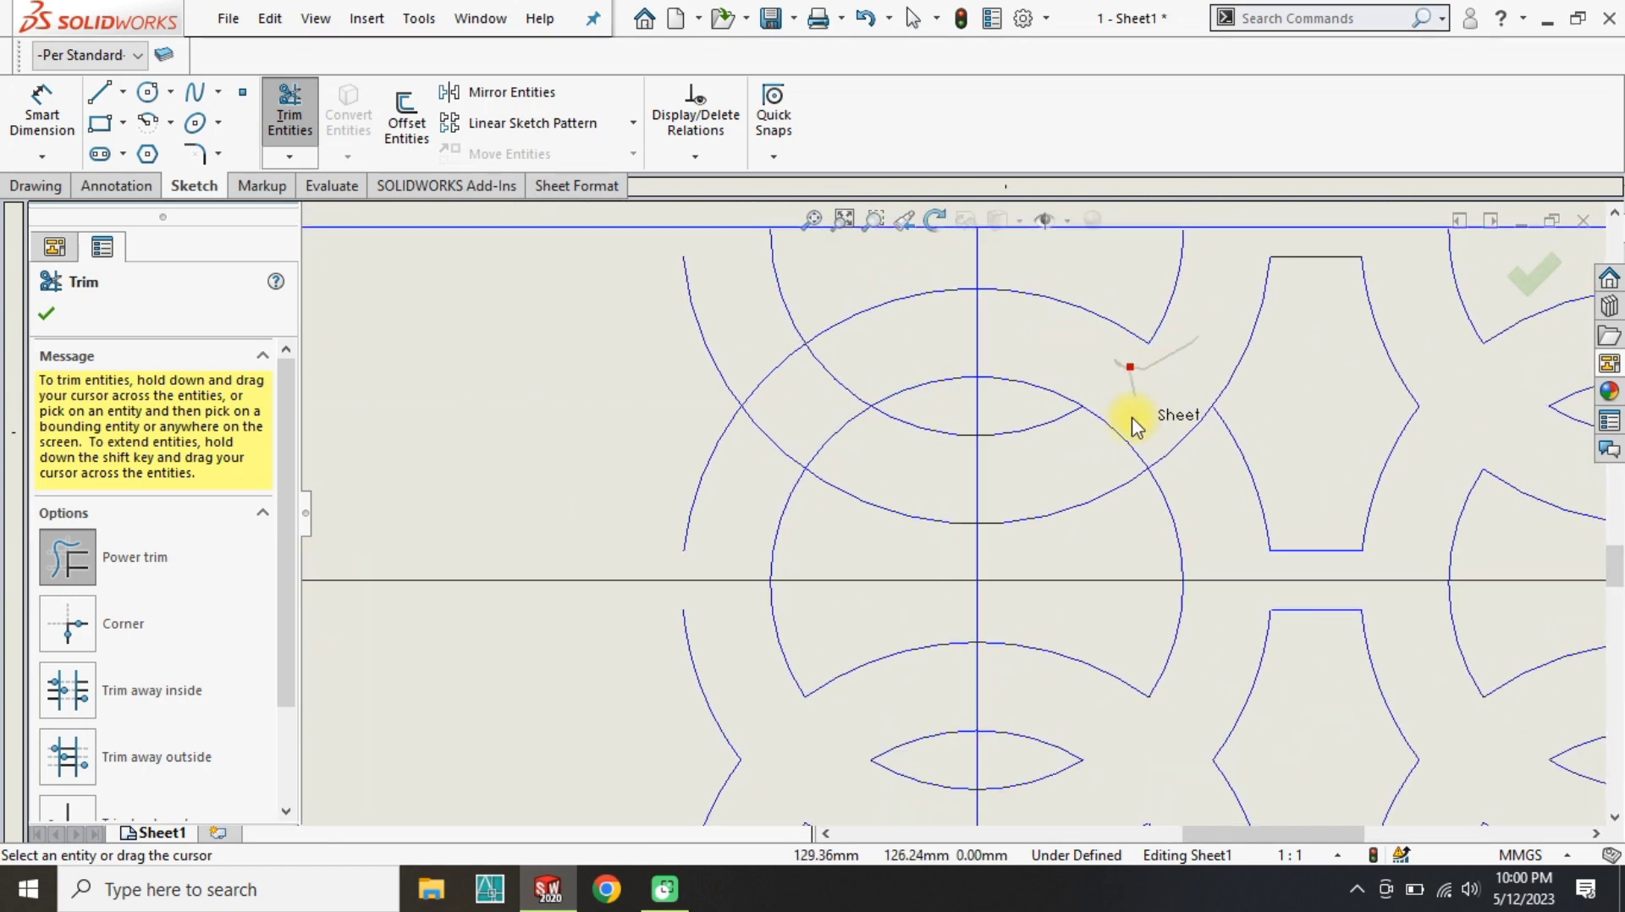
pyautogui.moveTo(794, 364); pyautogui.dragTo(845, 446)
pyautogui.scroll(5, 923, 501)
pyautogui.scroll(-1, 1147, 693)
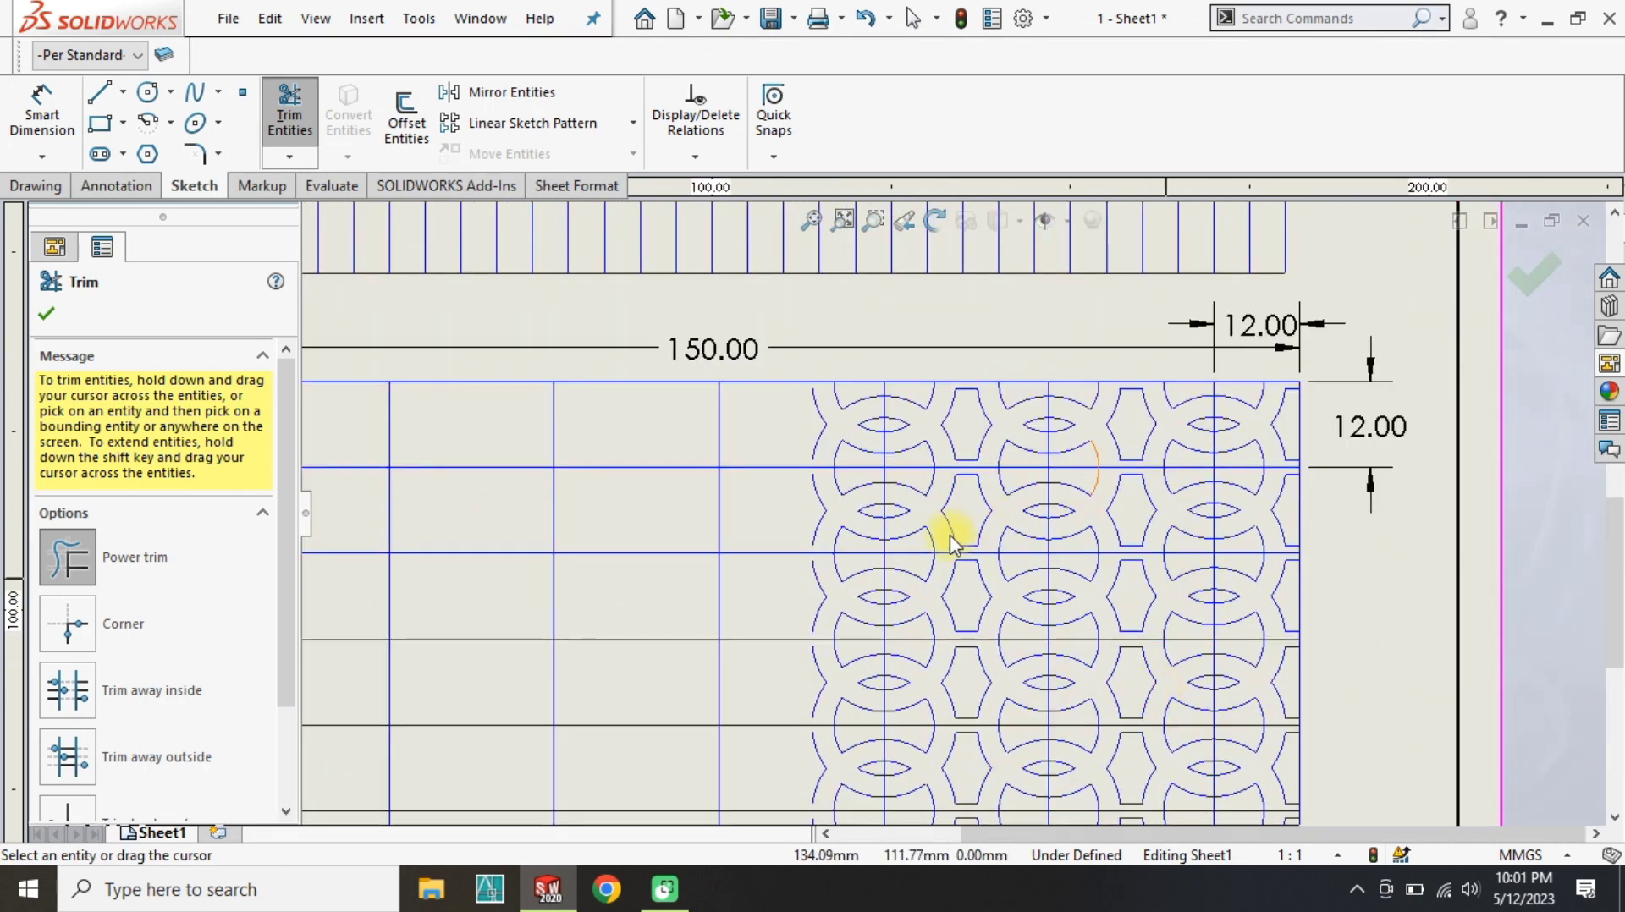
pyautogui.scroll(1, 951, 532)
pyautogui.scroll(-1, 998, 754)
pyautogui.press('Escape')
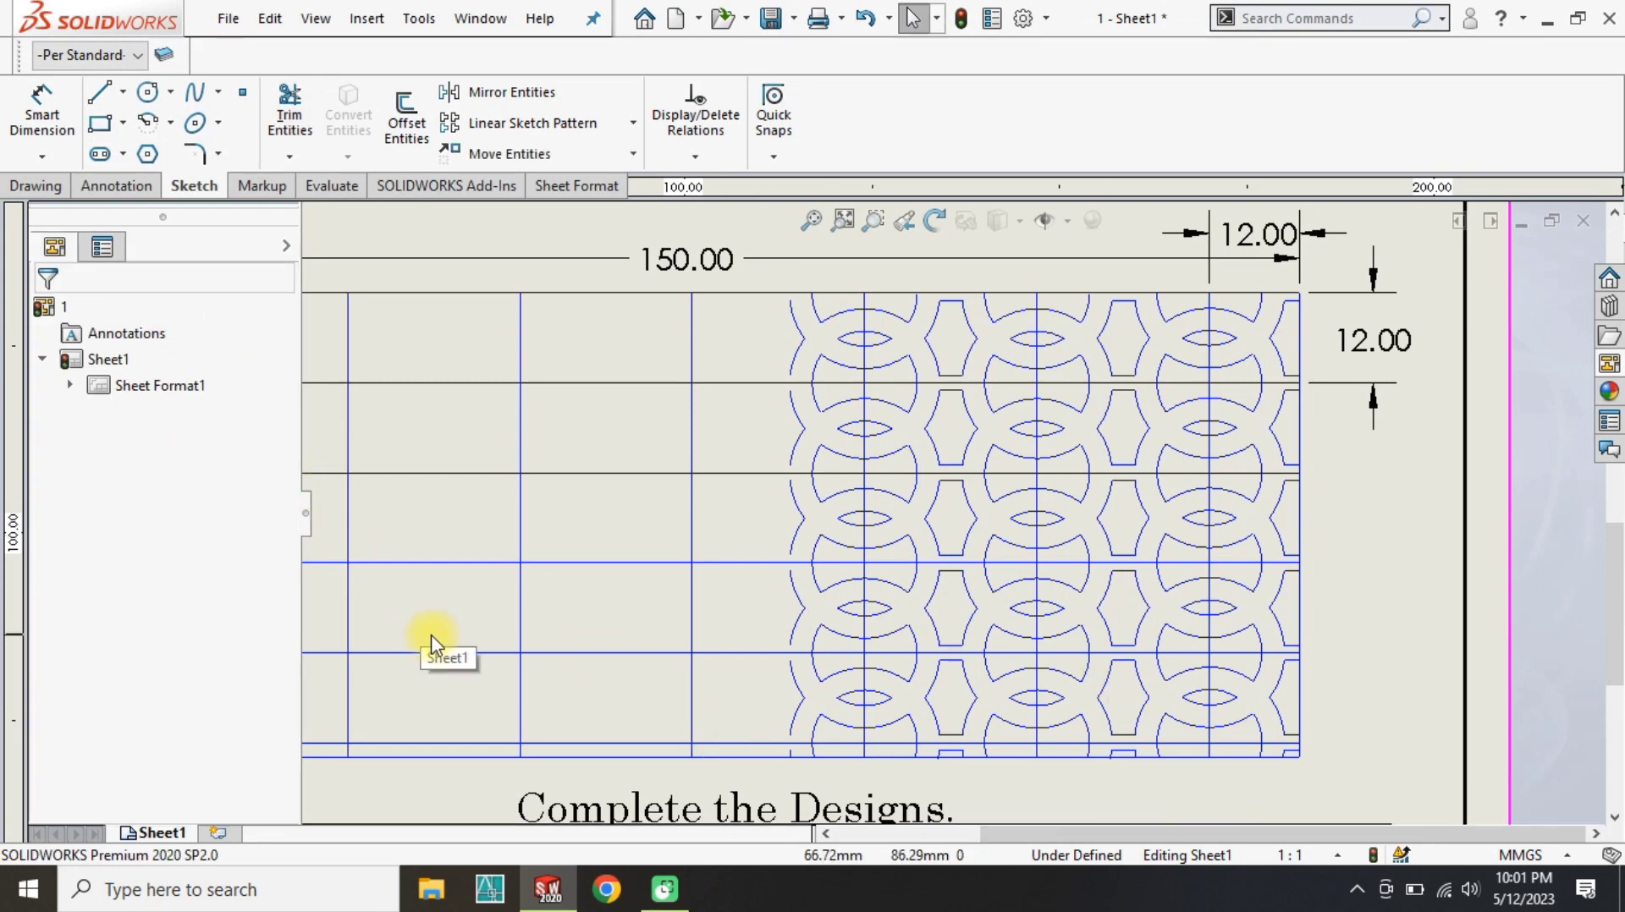
# Set the rectangle's height dimension to 60 mm.
pyautogui.scroll(2, 597, 654)
pyautogui.scroll(-2, 974, 419)
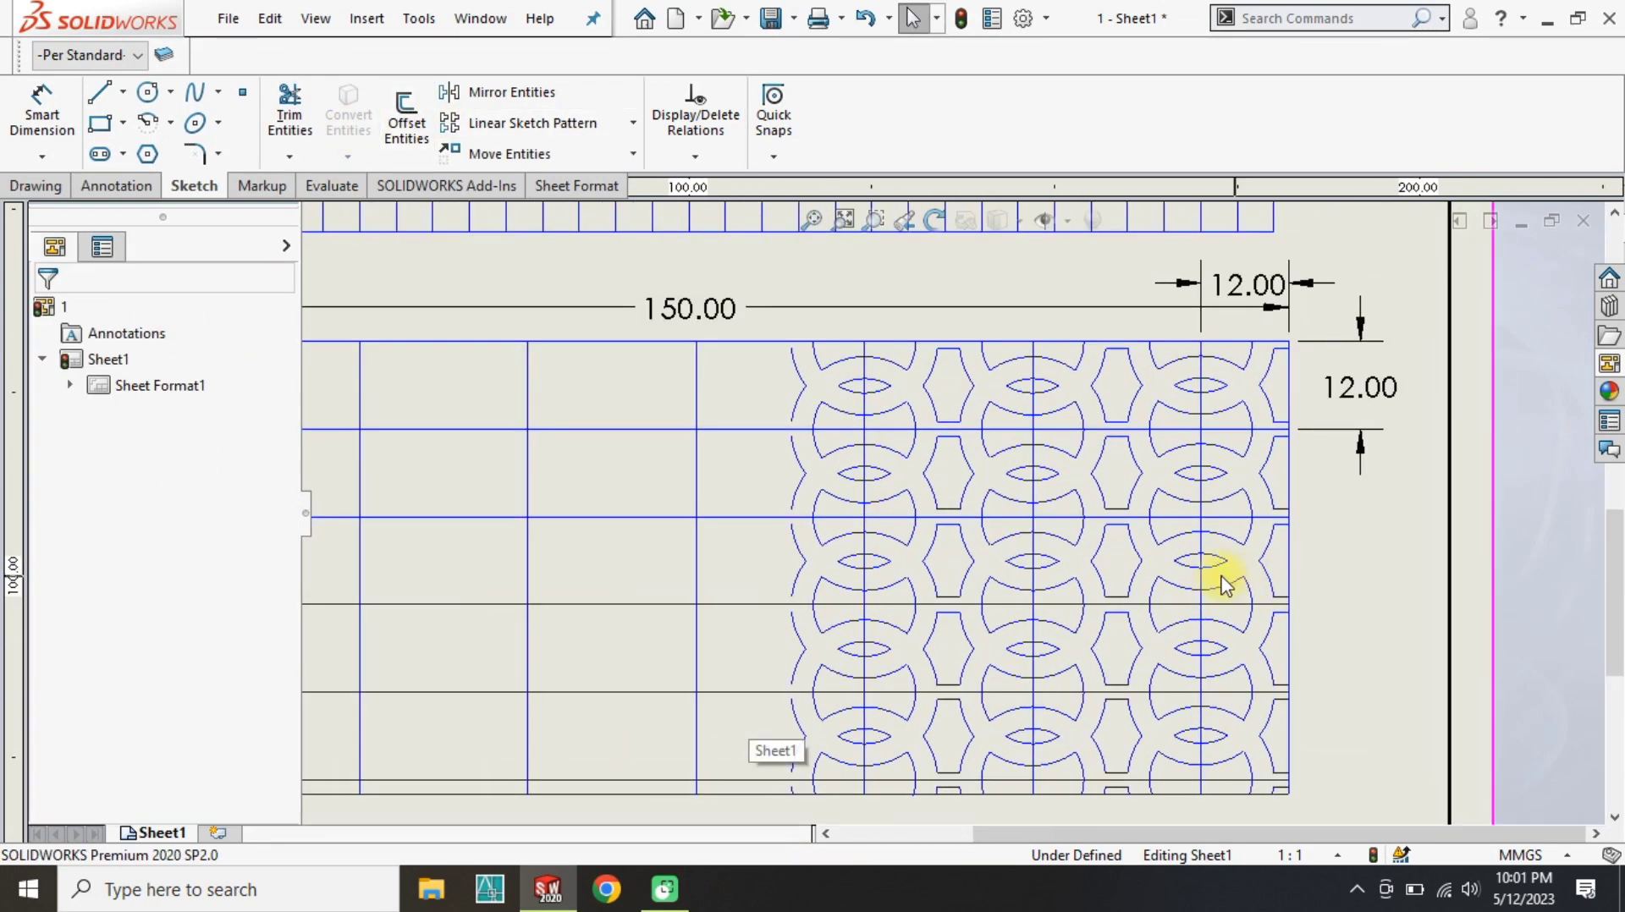
pyautogui.scroll(2, 523, 353)
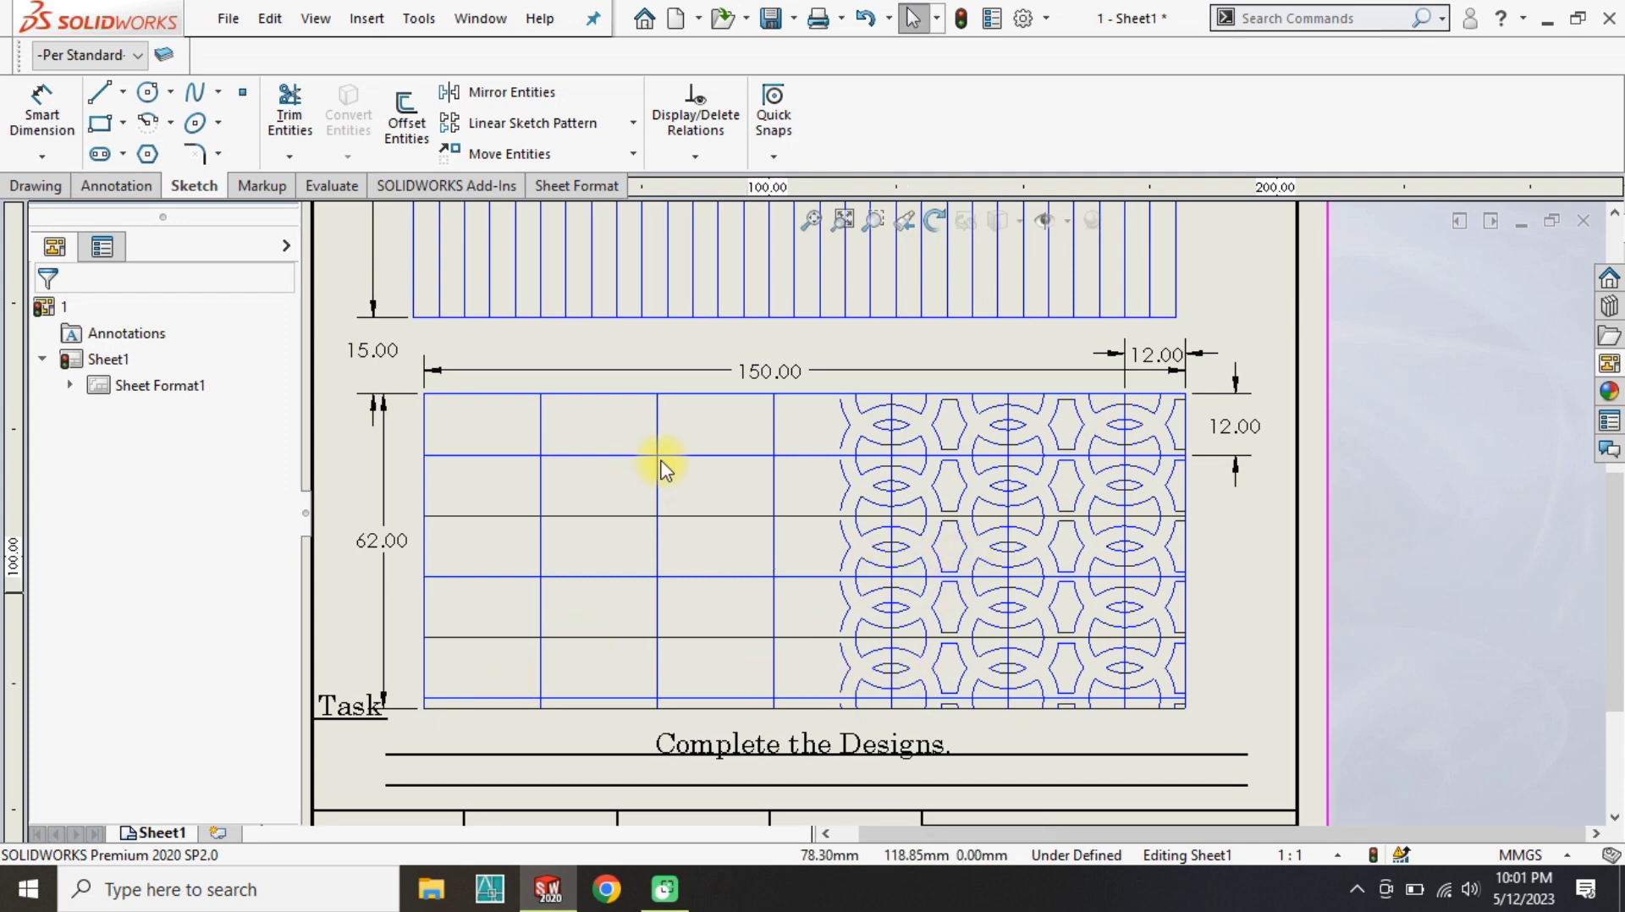
pyautogui.scroll(-2, 729, 701)
pyautogui.scroll(3, 734, 677)
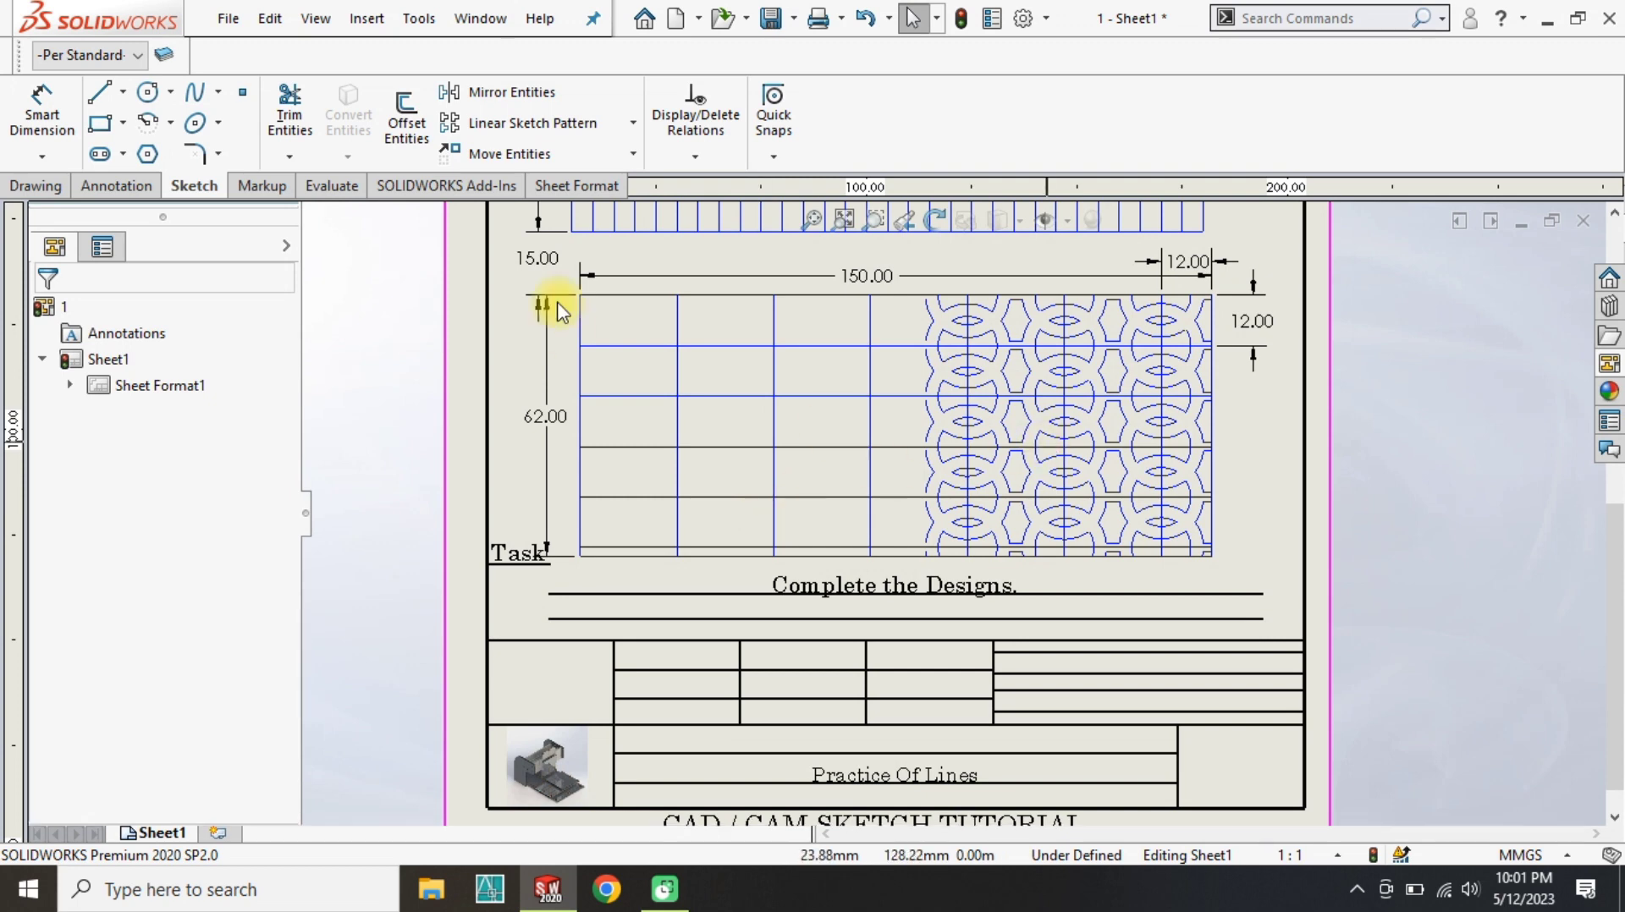
pyautogui.click(542, 418)
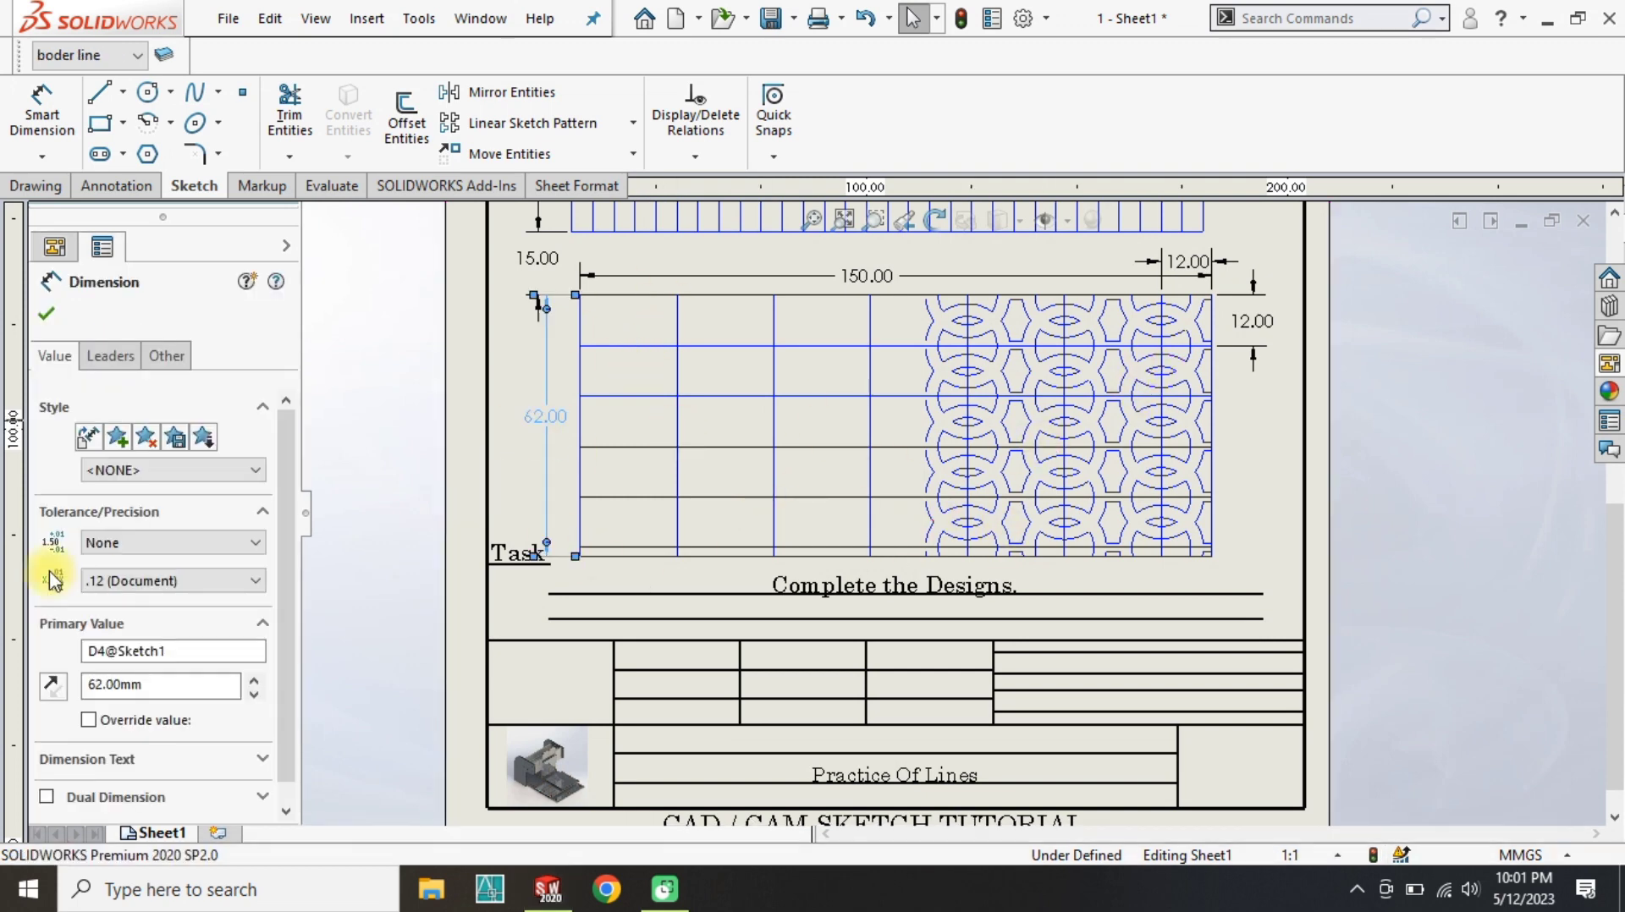
pyautogui.press('Return')
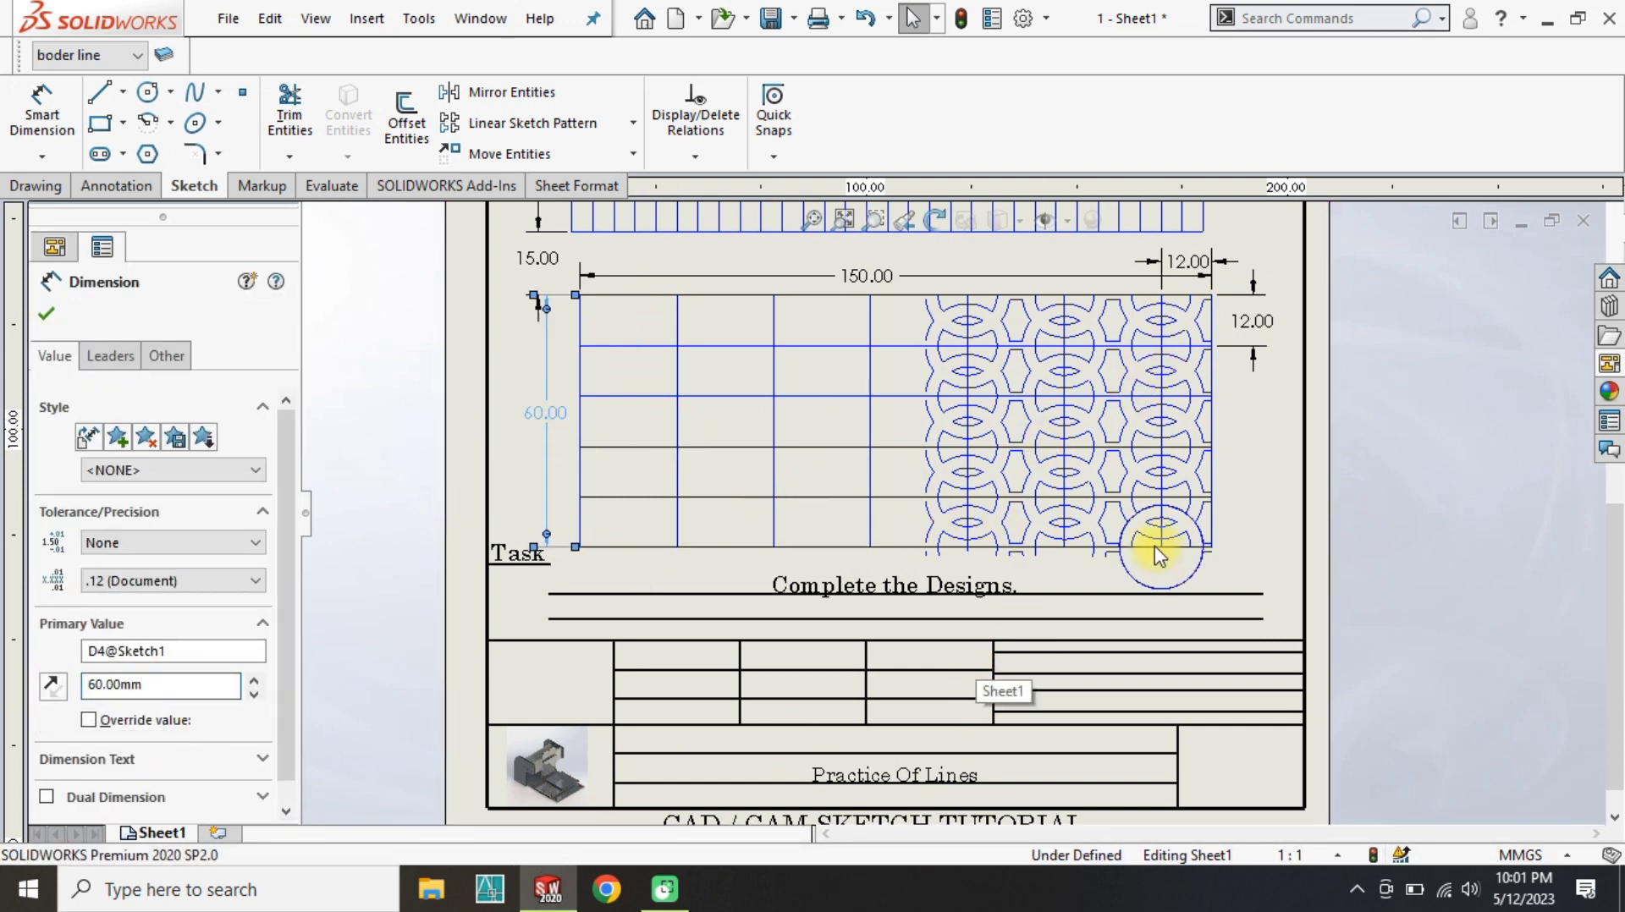
# Delete the stray circles and arcs crossing the bottom edge at the right column.
pyautogui.scroll(-2, 1158, 556)
pyautogui.click(1023, 505)
pyautogui.press('Delete')
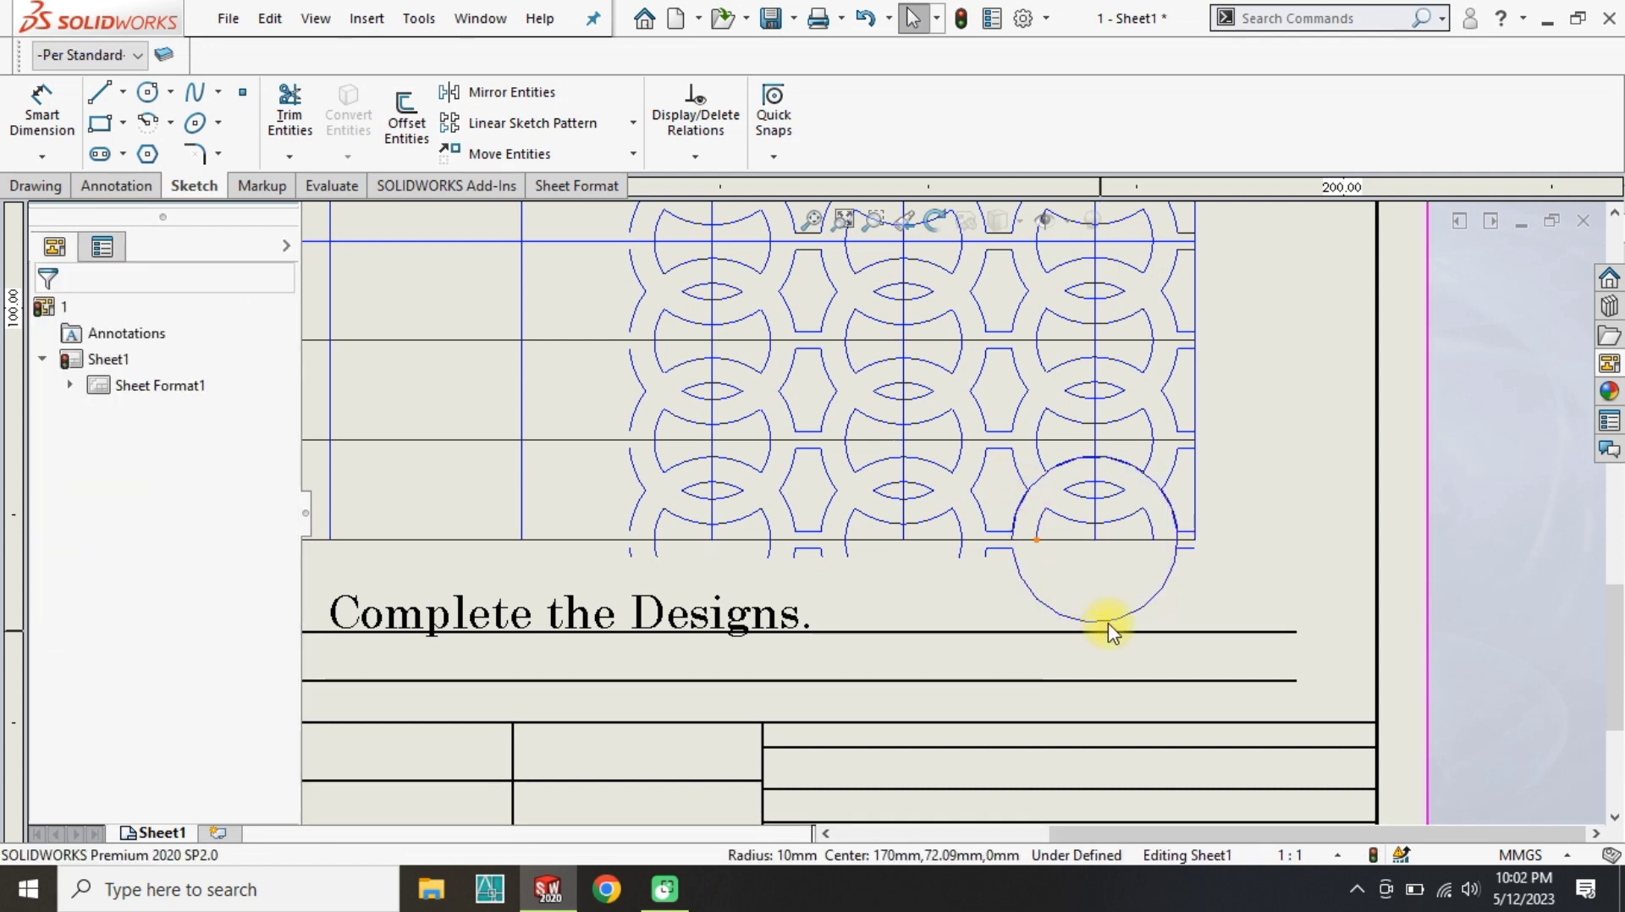
pyautogui.click(1145, 601)
pyautogui.press('Delete')
pyautogui.click(1145, 601)
pyautogui.press('Delete')
# Trim away the arc ends and short line pieces hanging below the rectangle's bottom edge.
pyautogui.scroll(-2, 904, 569)
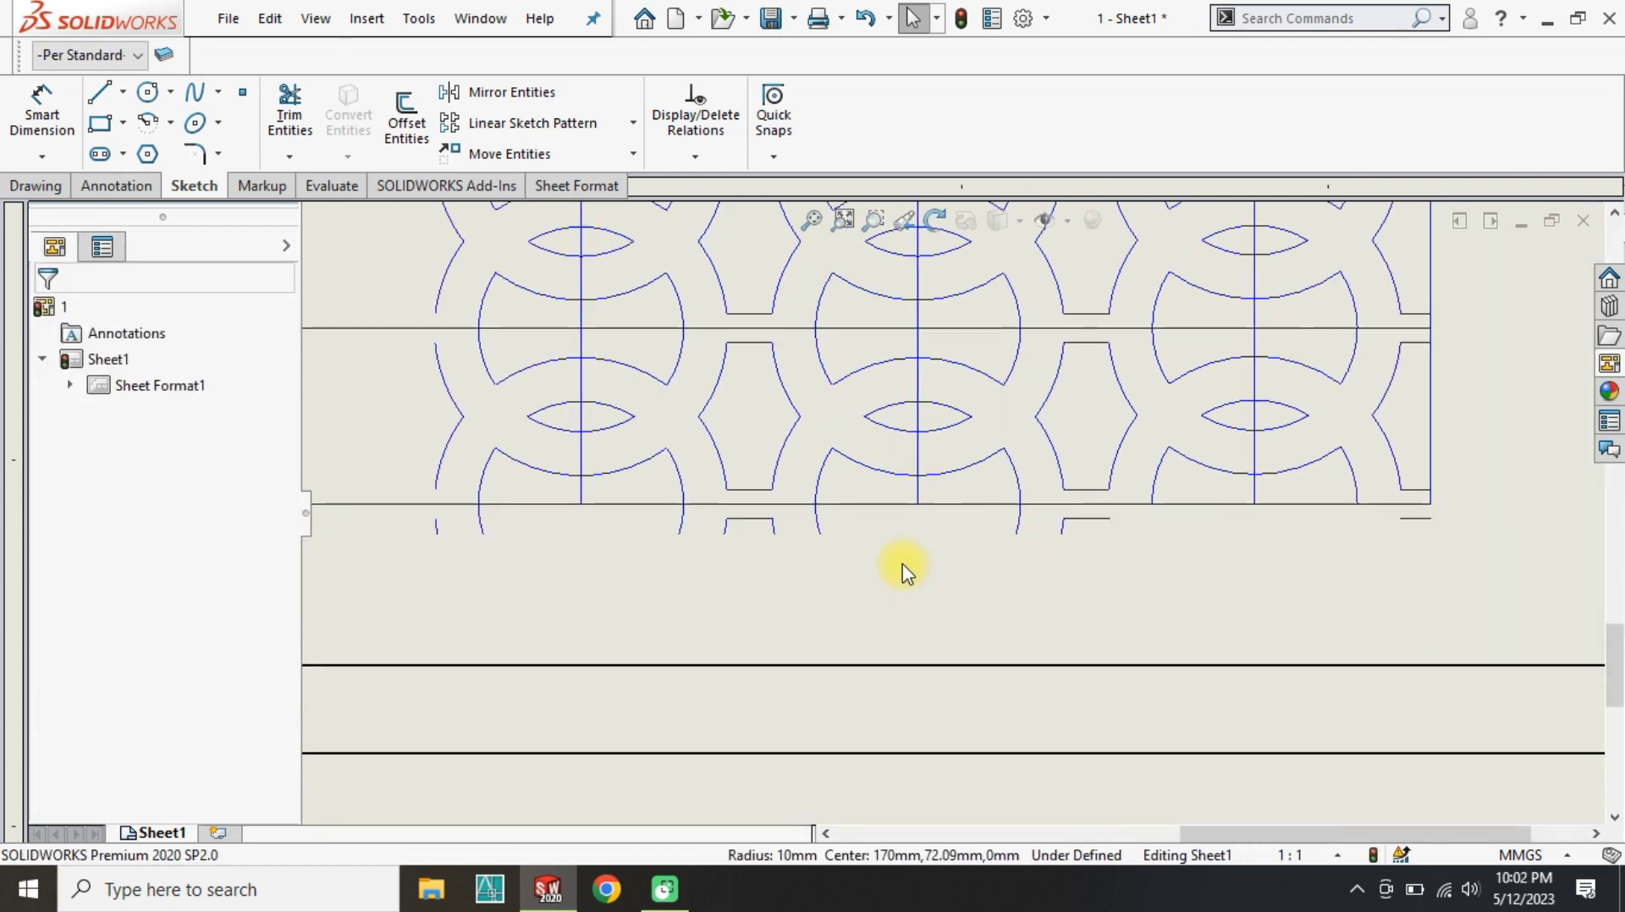
pyautogui.click(305, 119)
pyautogui.moveTo(398, 544); pyautogui.dragTo(859, 516)
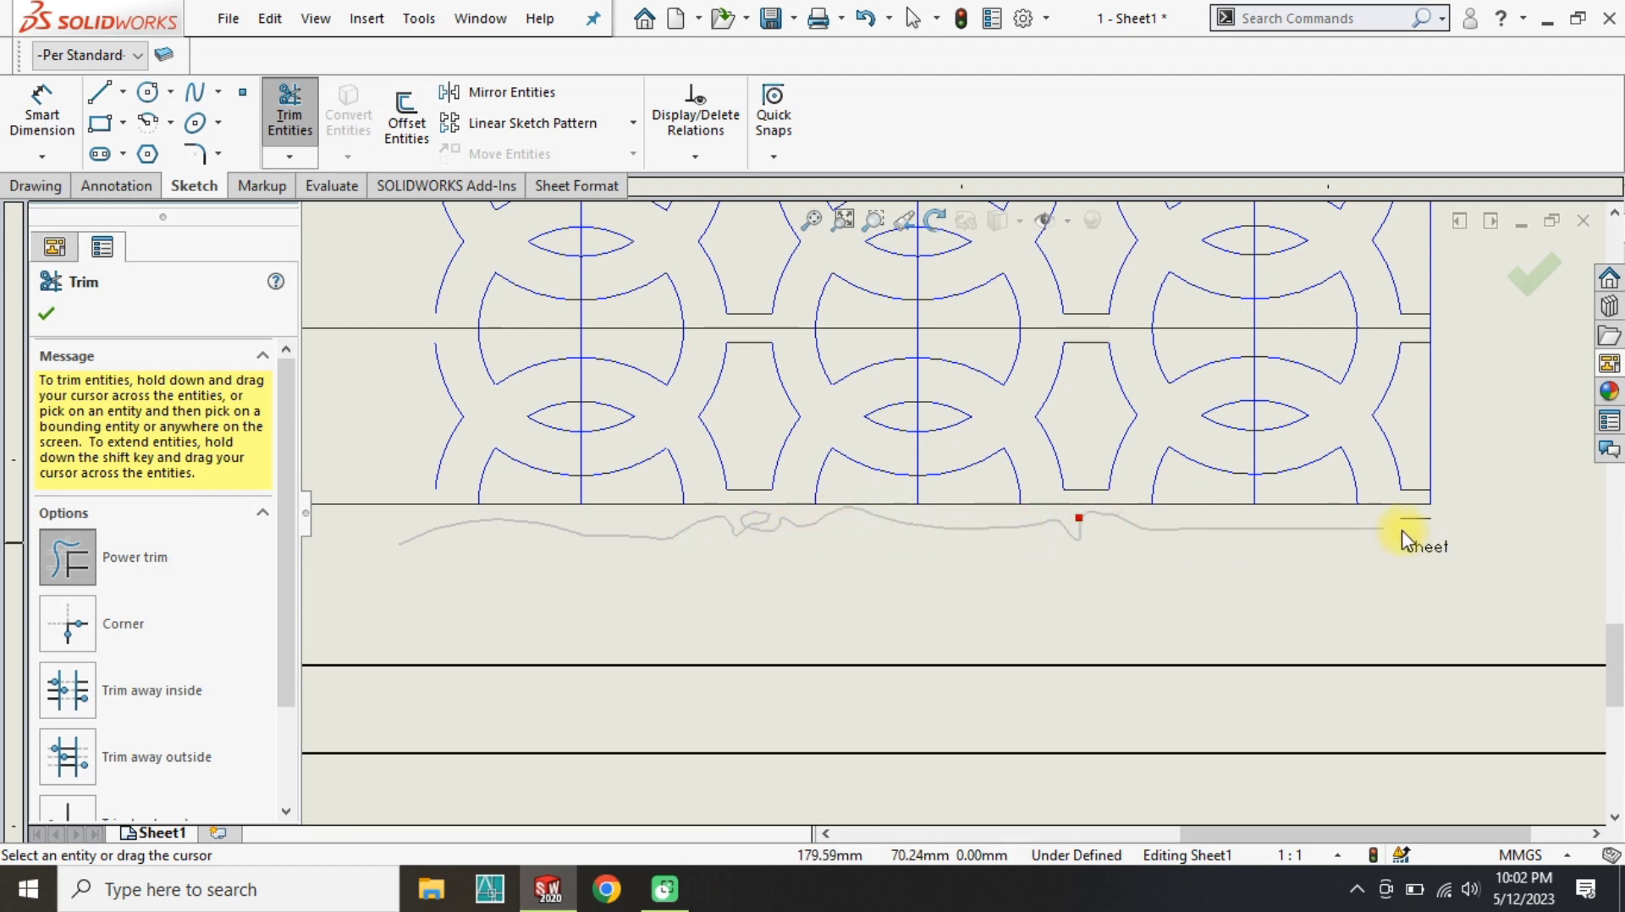
pyautogui.moveTo(1402, 530); pyautogui.dragTo(1413, 519)
pyautogui.scroll(5, 1168, 570)
pyautogui.press('Escape')
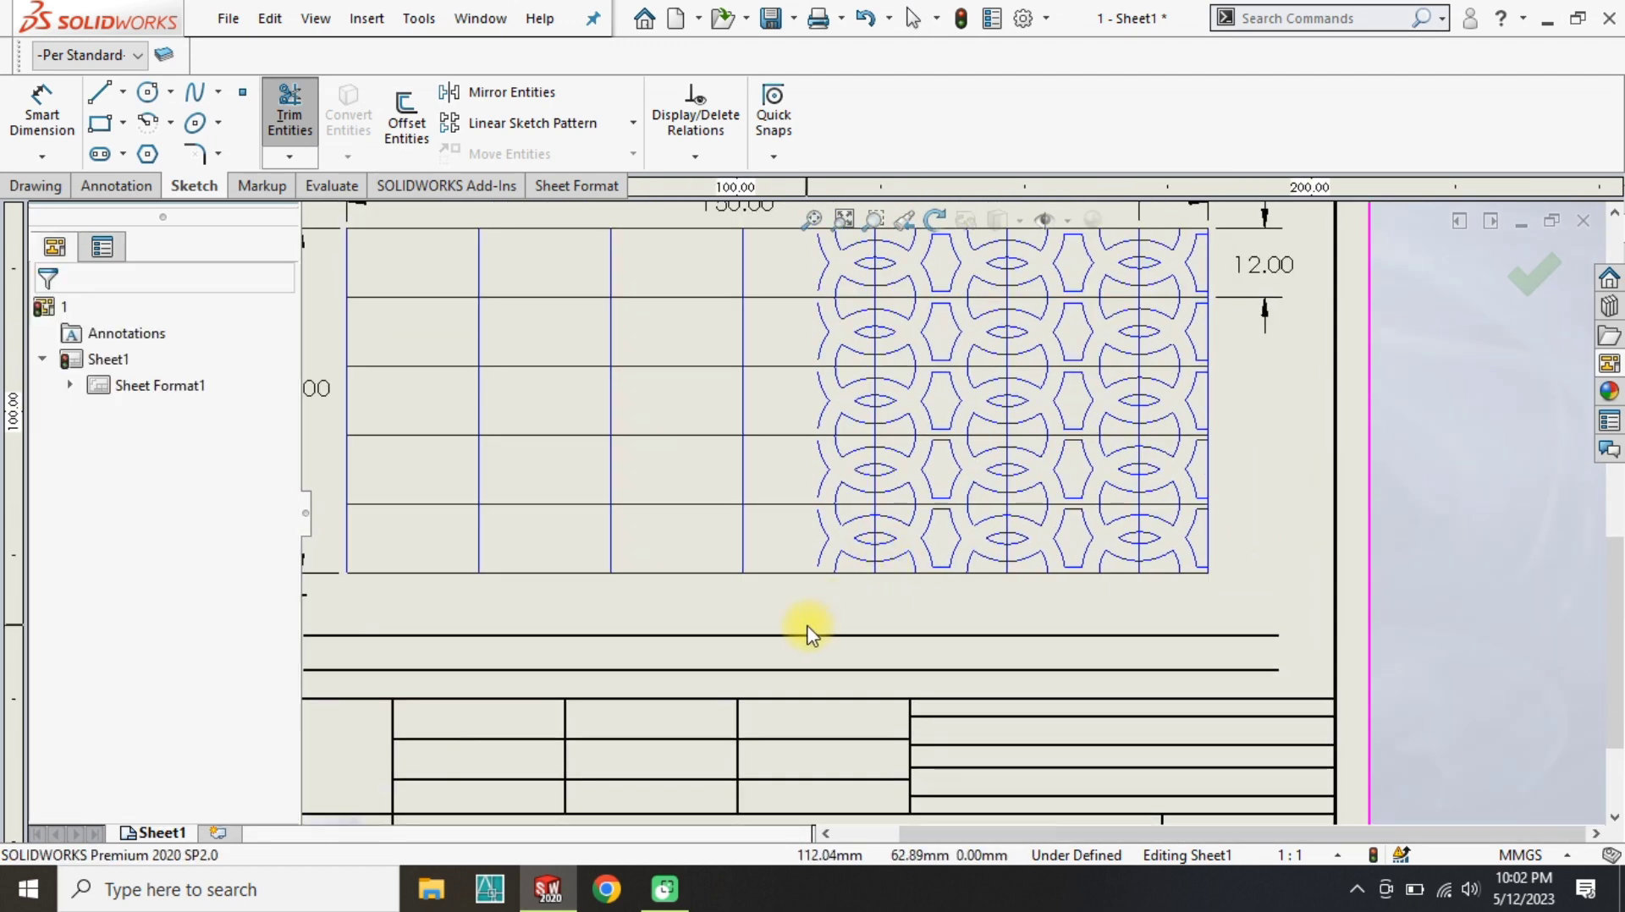
# Start a linear sketch pattern with the top hexagon's upper line, reversed along the X-axis with 23 mm spacing.
pyautogui.scroll(3, 889, 428)
pyautogui.scroll(-2, 1008, 352)
pyautogui.scroll(-2, 1074, 409)
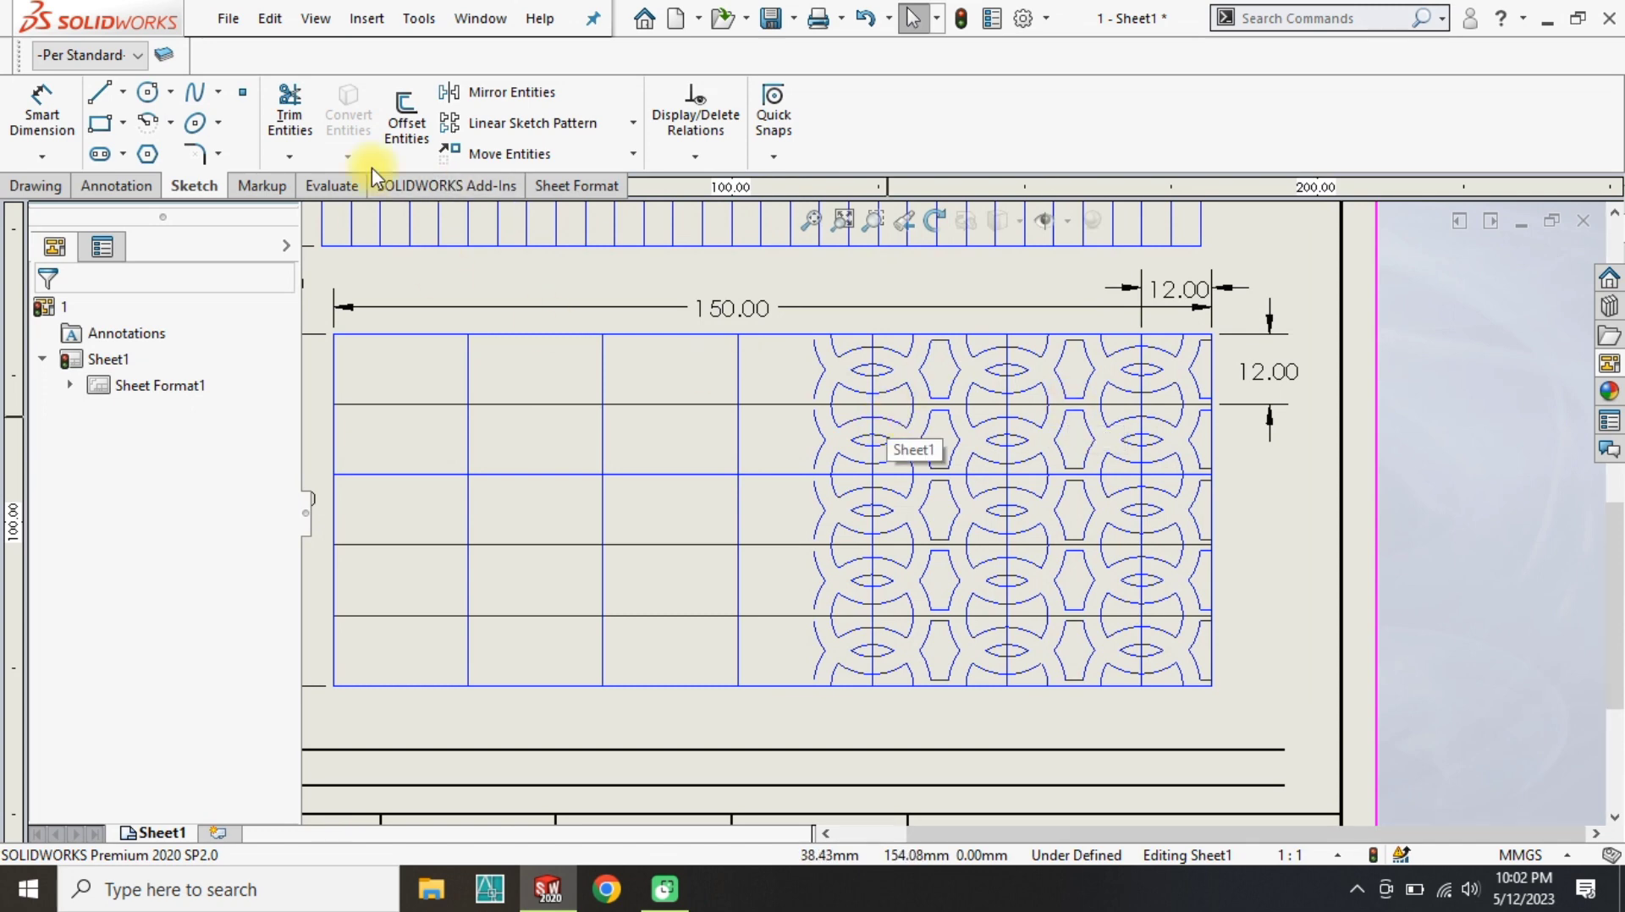
pyautogui.click(606, 127)
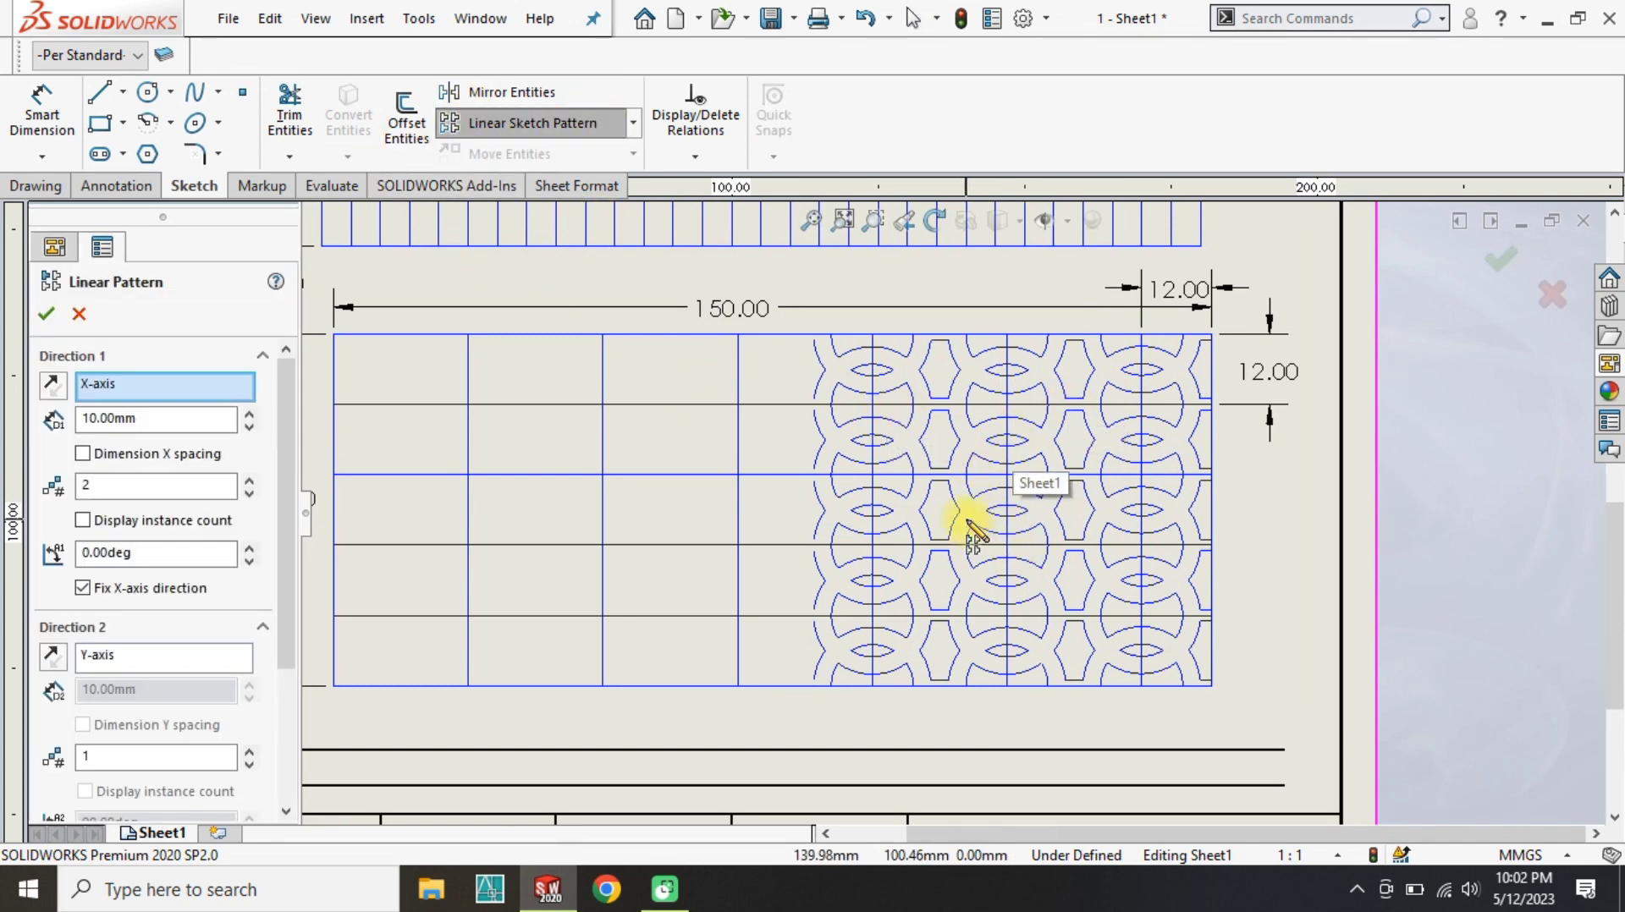
pyautogui.scroll(-2, 967, 522)
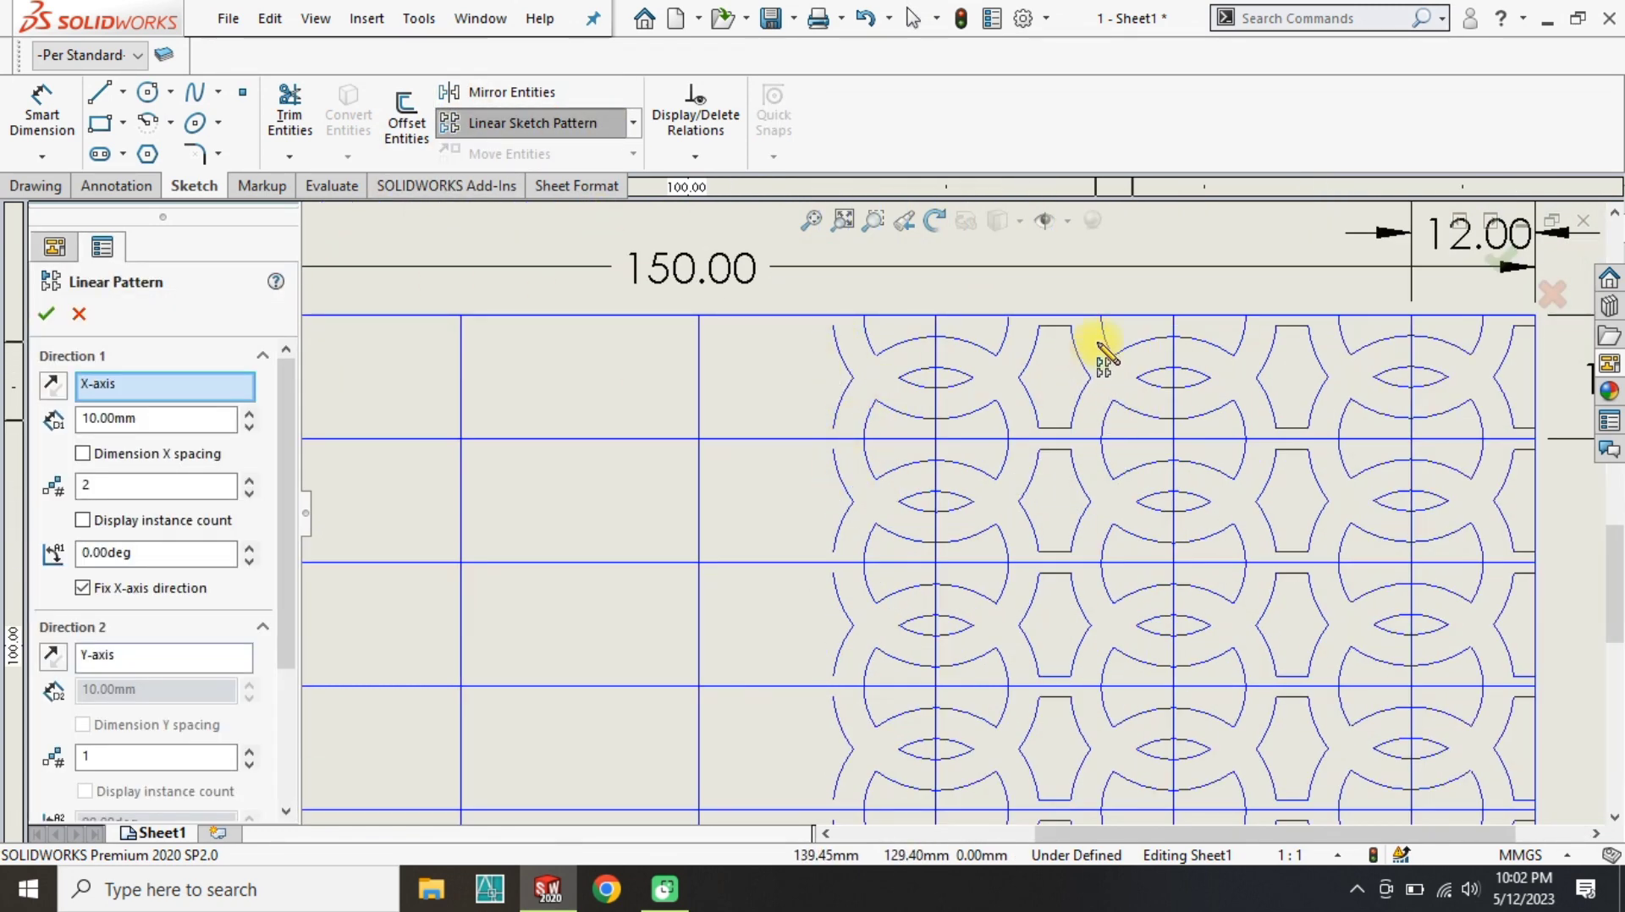
pyautogui.scroll(-1, 834, 368)
pyautogui.click(1111, 321)
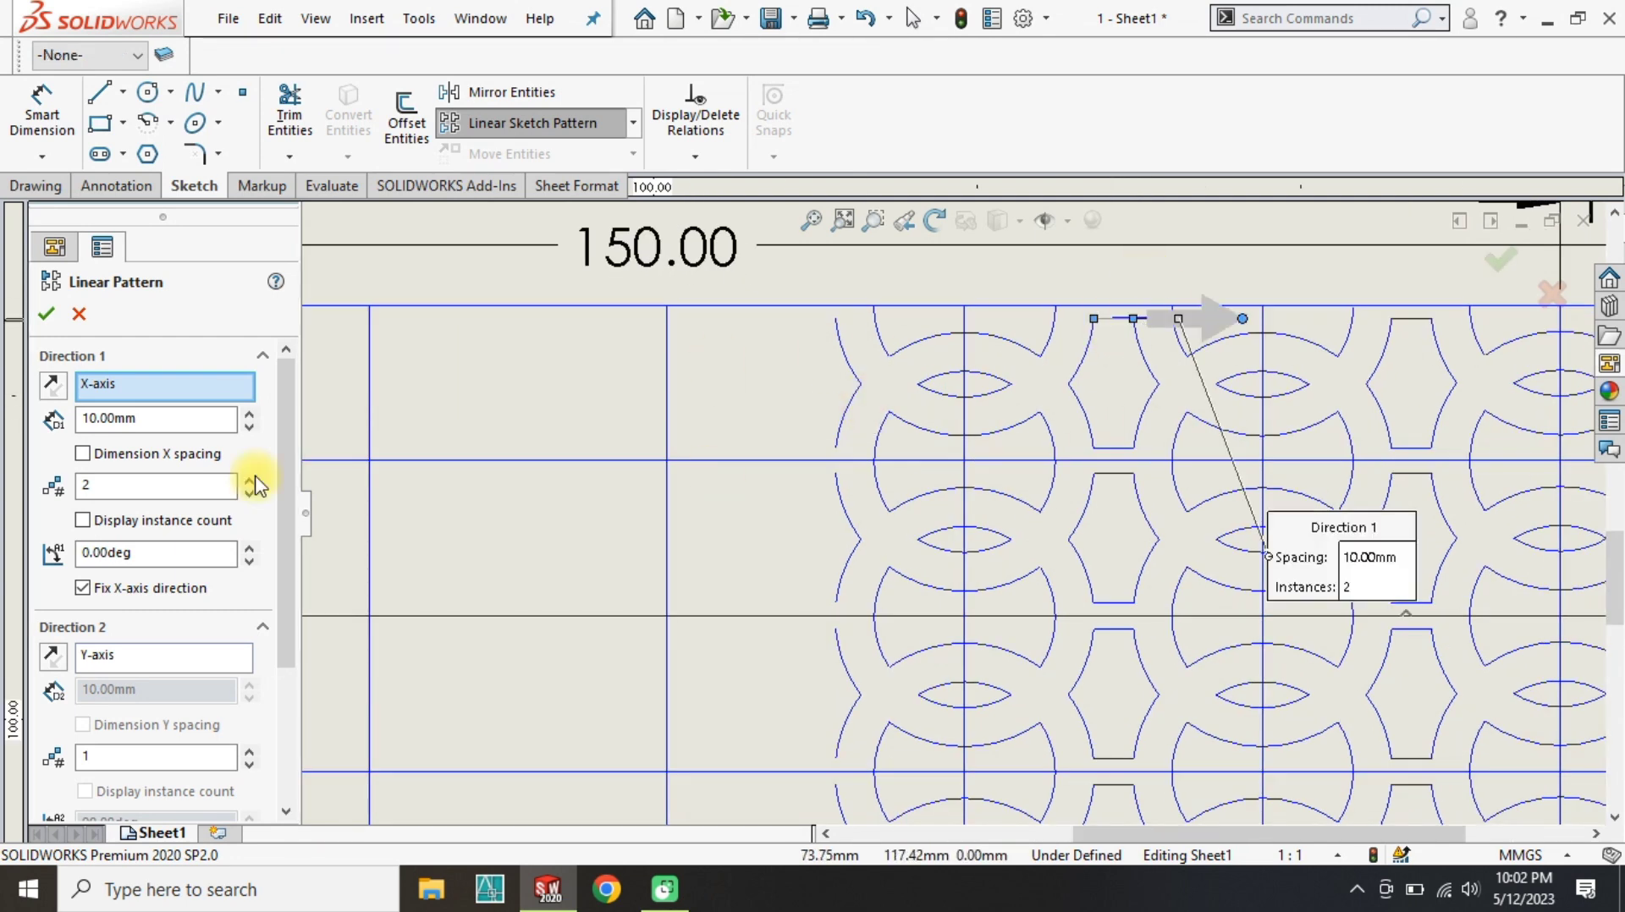
pyautogui.click(53, 387)
pyautogui.click(249, 415)
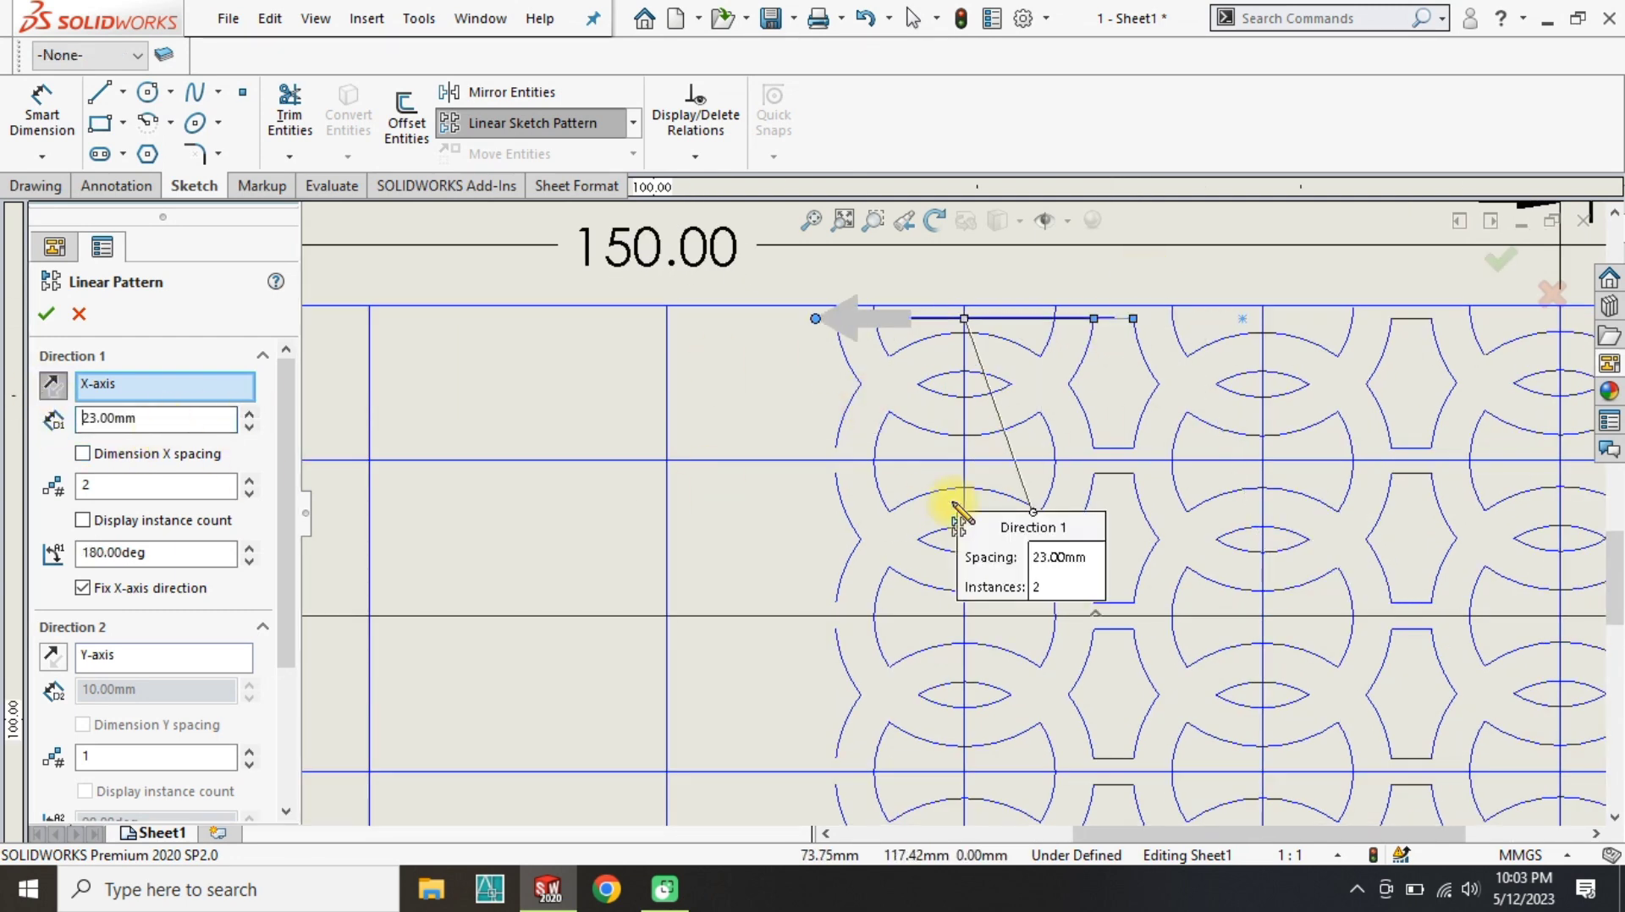
# Add the side arcs and short horizontal lines of the upper hexagons between the left and middle circle columns to the pattern.
pyautogui.scroll(-1, 1092, 377)
pyautogui.click(1077, 349)
pyautogui.click(1075, 427)
pyautogui.click(1103, 473)
pyautogui.click(1106, 507)
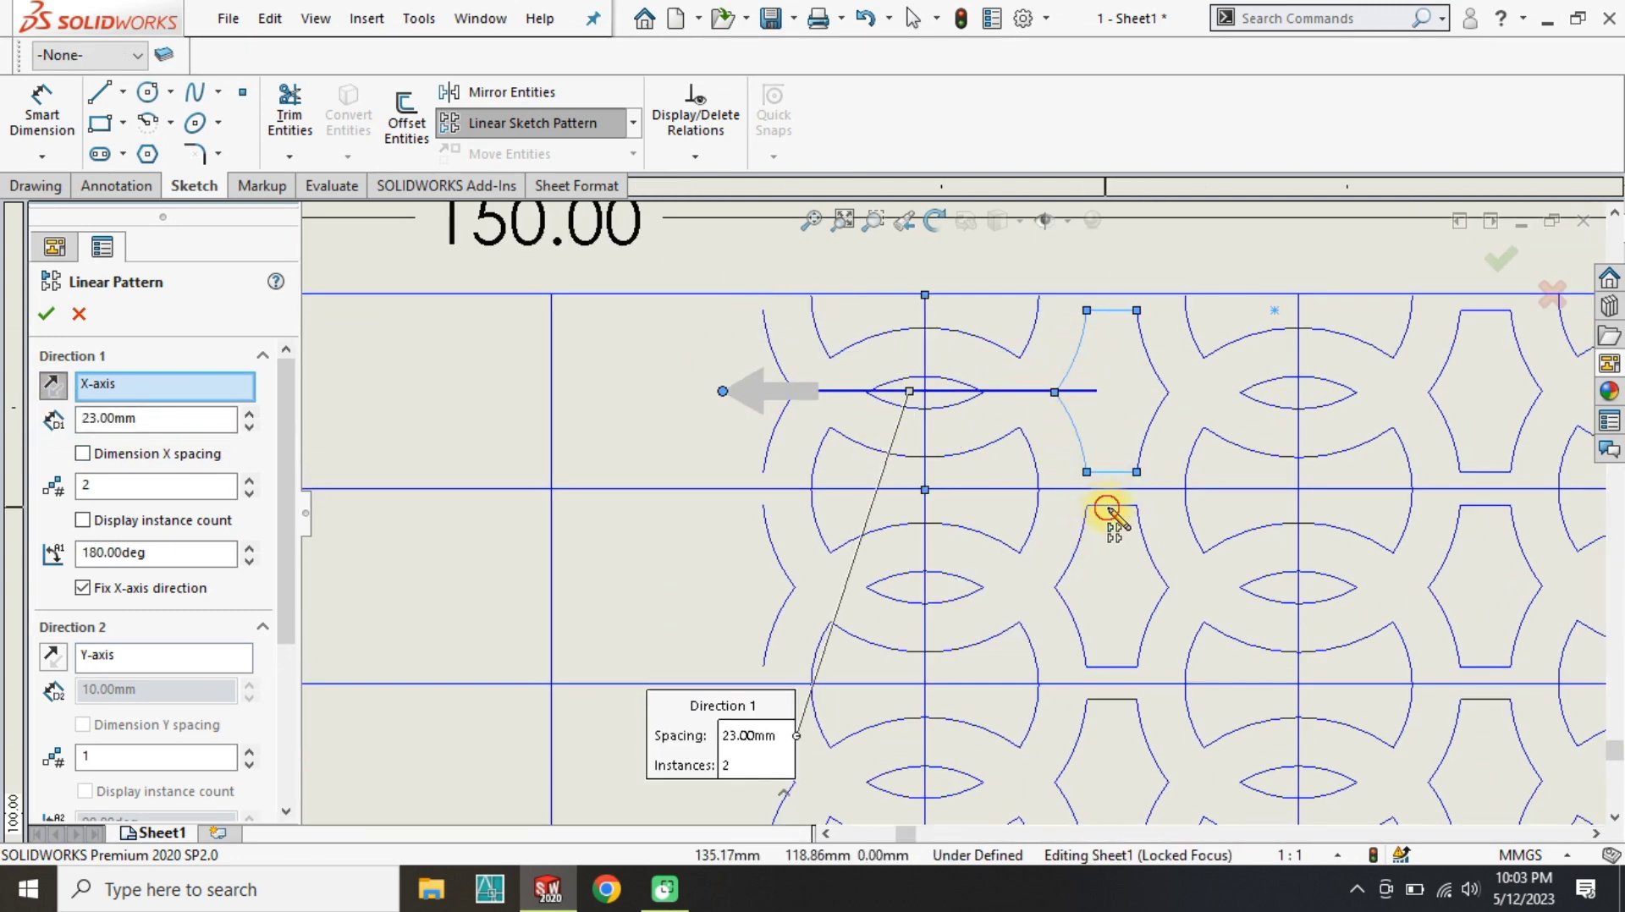
pyautogui.click(1077, 543)
pyautogui.click(1075, 622)
pyautogui.click(1100, 668)
pyautogui.click(1101, 700)
pyautogui.click(1084, 736)
# Add the side arcs and short horizontal lines of the remaining lower hexagons in the same column to the pattern.
pyautogui.scroll(1, 1086, 745)
pyautogui.click(945, 510)
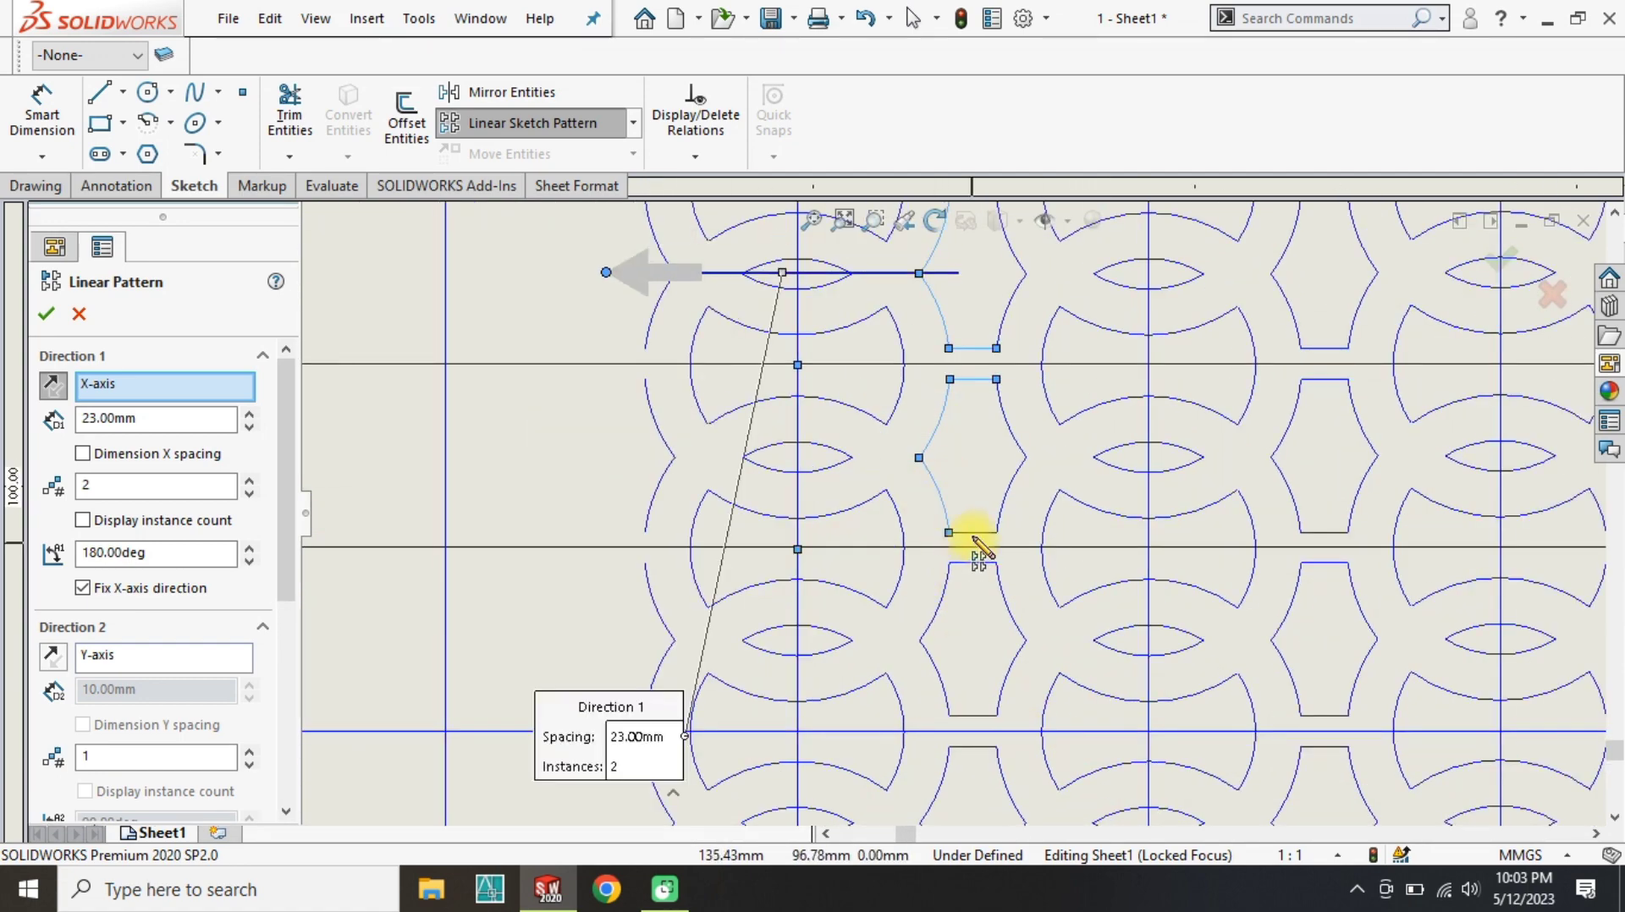
pyautogui.click(972, 563)
pyautogui.click(940, 605)
pyautogui.click(939, 674)
pyautogui.click(971, 715)
pyautogui.click(973, 748)
pyautogui.click(942, 784)
pyautogui.scroll(4, 952, 784)
pyautogui.scroll(-2, 956, 791)
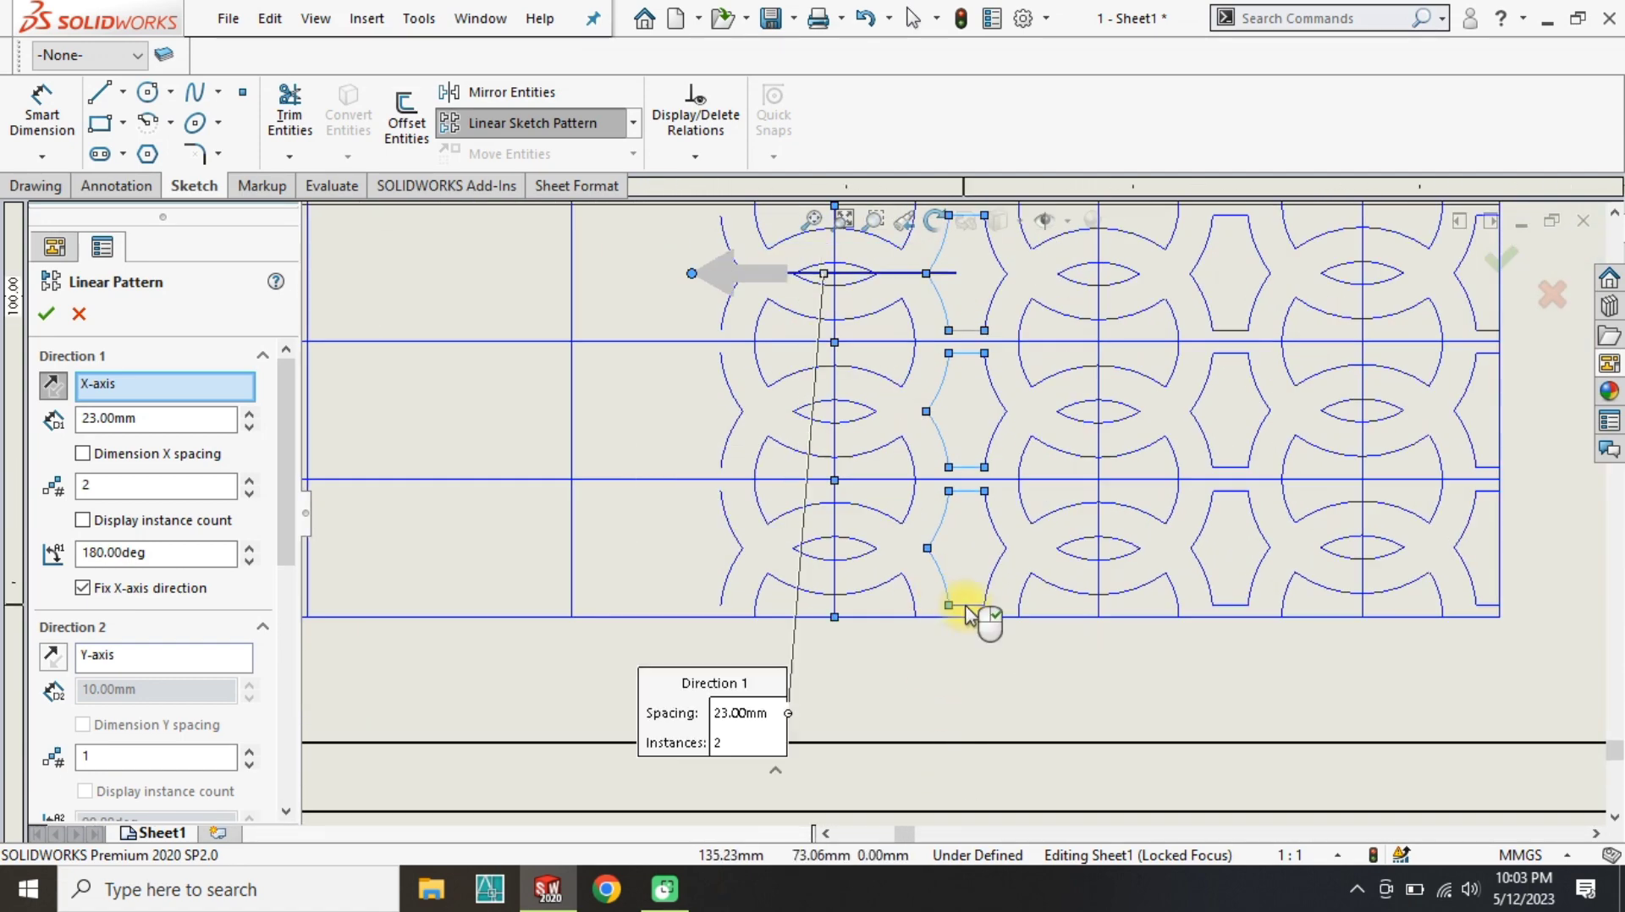
pyautogui.scroll(-3, 860, 507)
pyautogui.scroll(4, 972, 428)
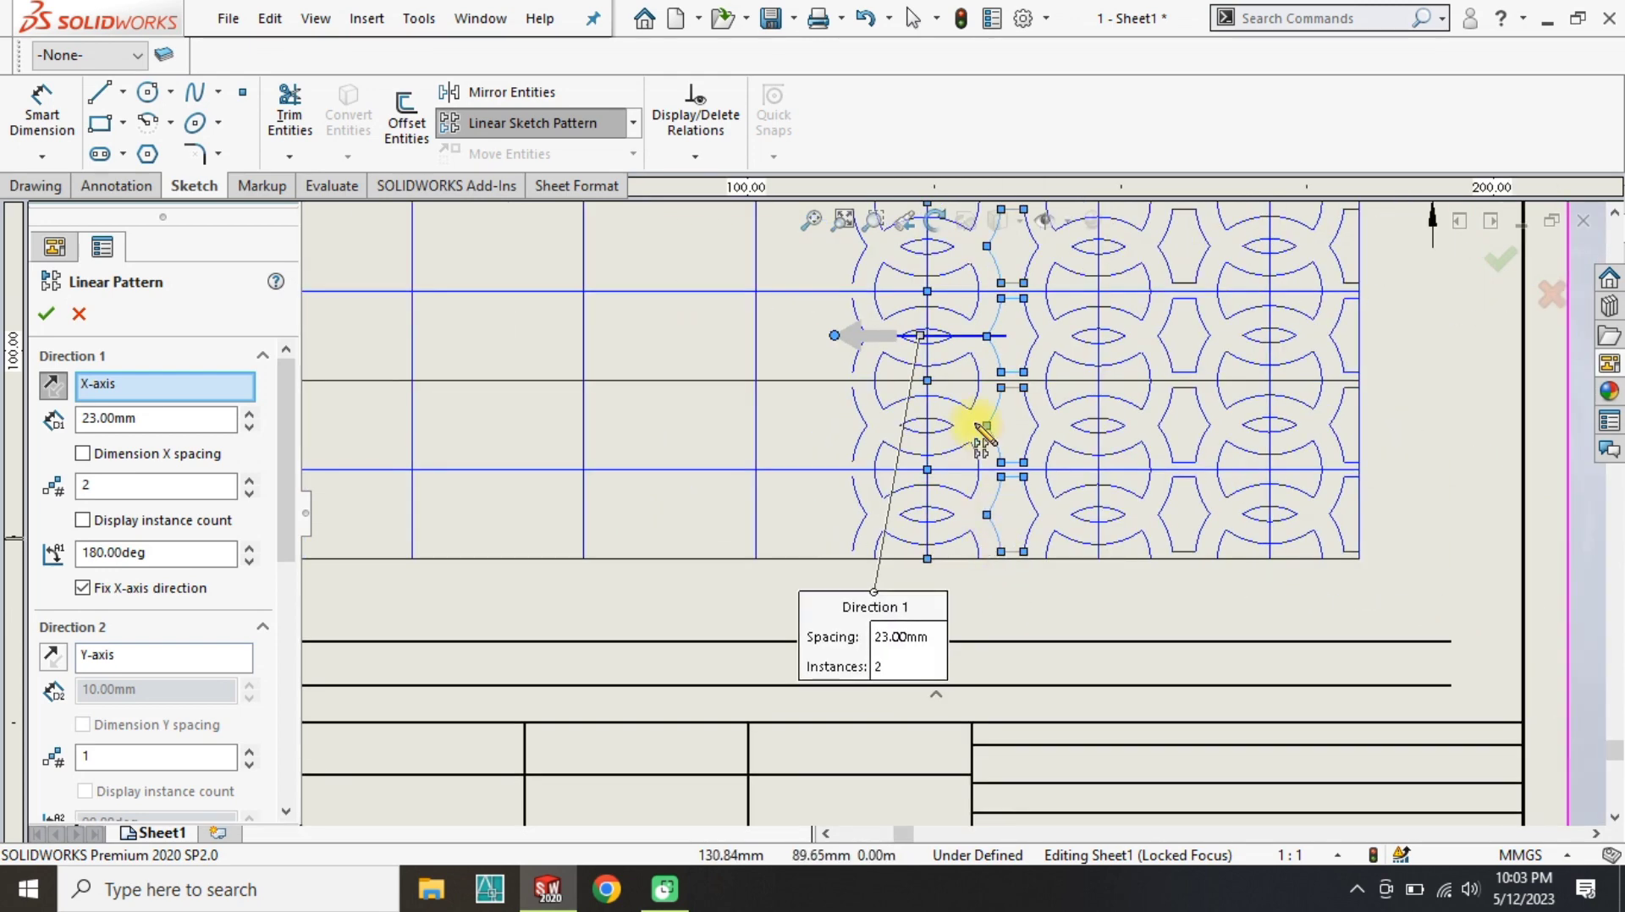
# Add the ring arcs, lens arcs and outer open arcs in the lower rows of the left circle column to the pattern.
pyautogui.scroll(-2, 960, 542)
pyautogui.scroll(-1, 961, 541)
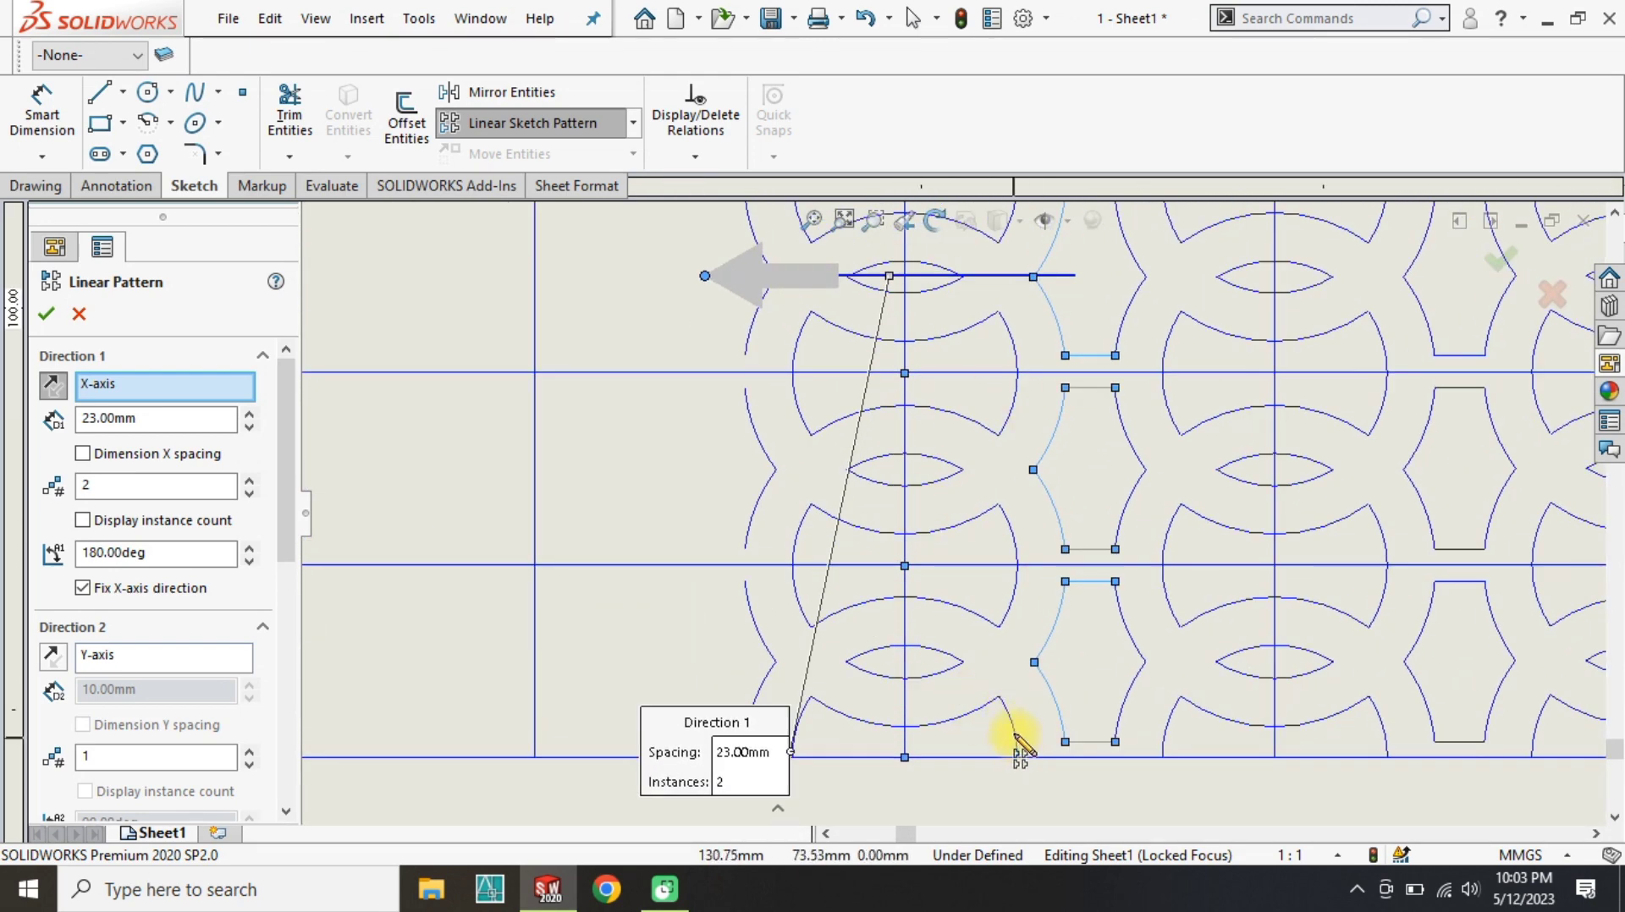
pyautogui.click(973, 714)
pyautogui.click(959, 526)
pyautogui.click(940, 461)
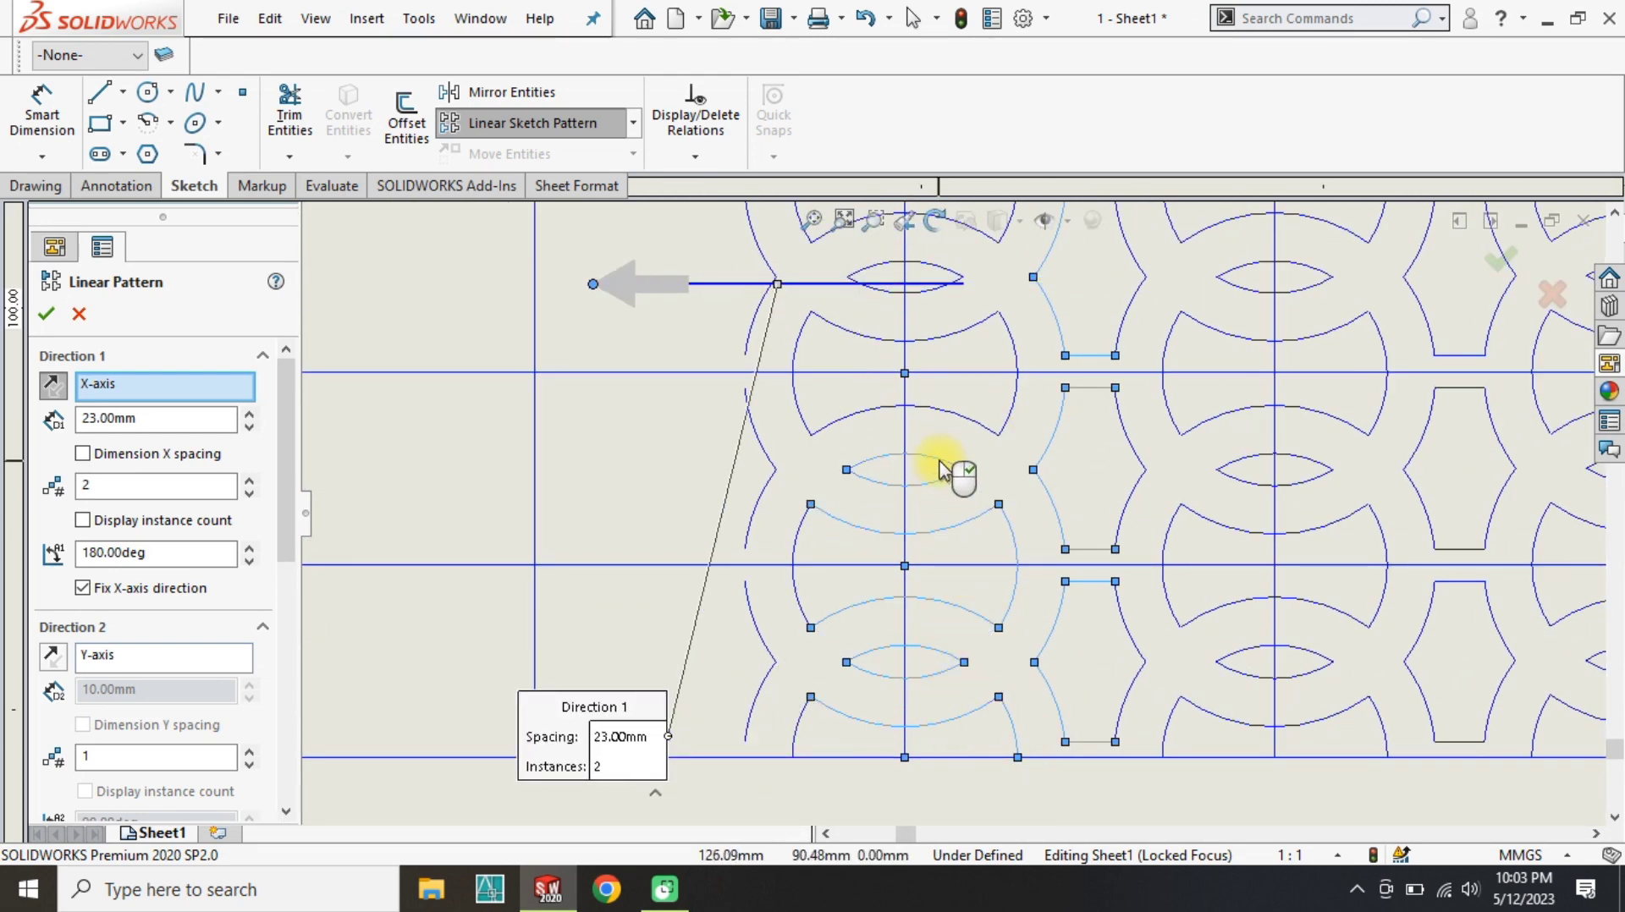
pyautogui.click(962, 335)
pyautogui.click(795, 354)
pyautogui.click(752, 327)
pyautogui.click(758, 437)
pyautogui.click(756, 508)
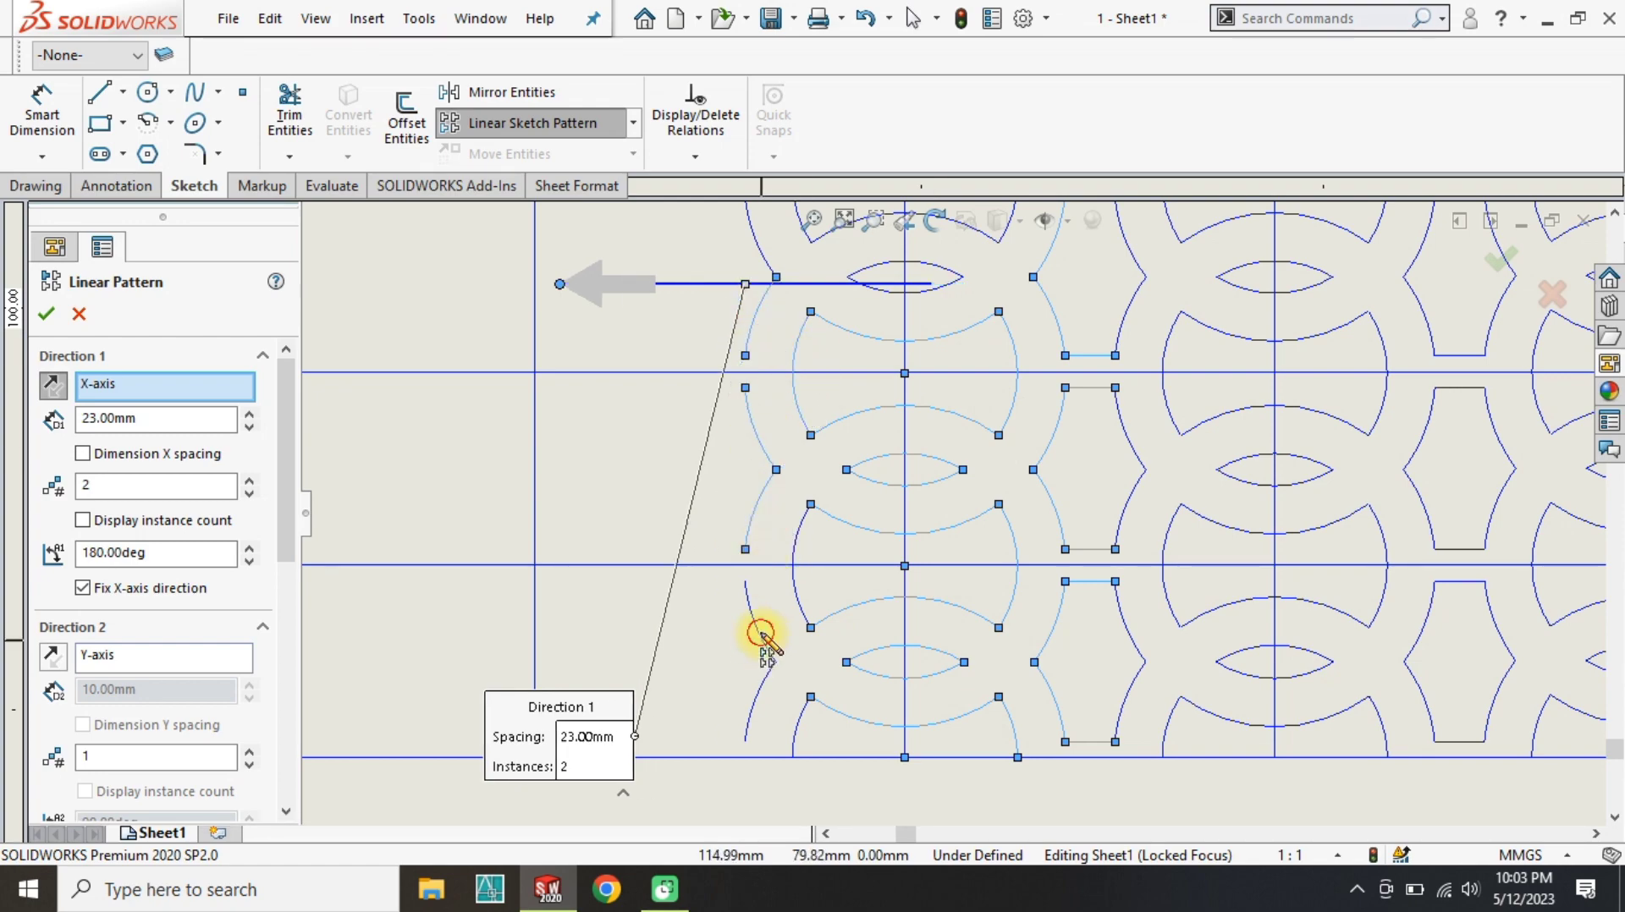
pyautogui.scroll(-2, 871, 517)
pyautogui.scroll(5, 1016, 616)
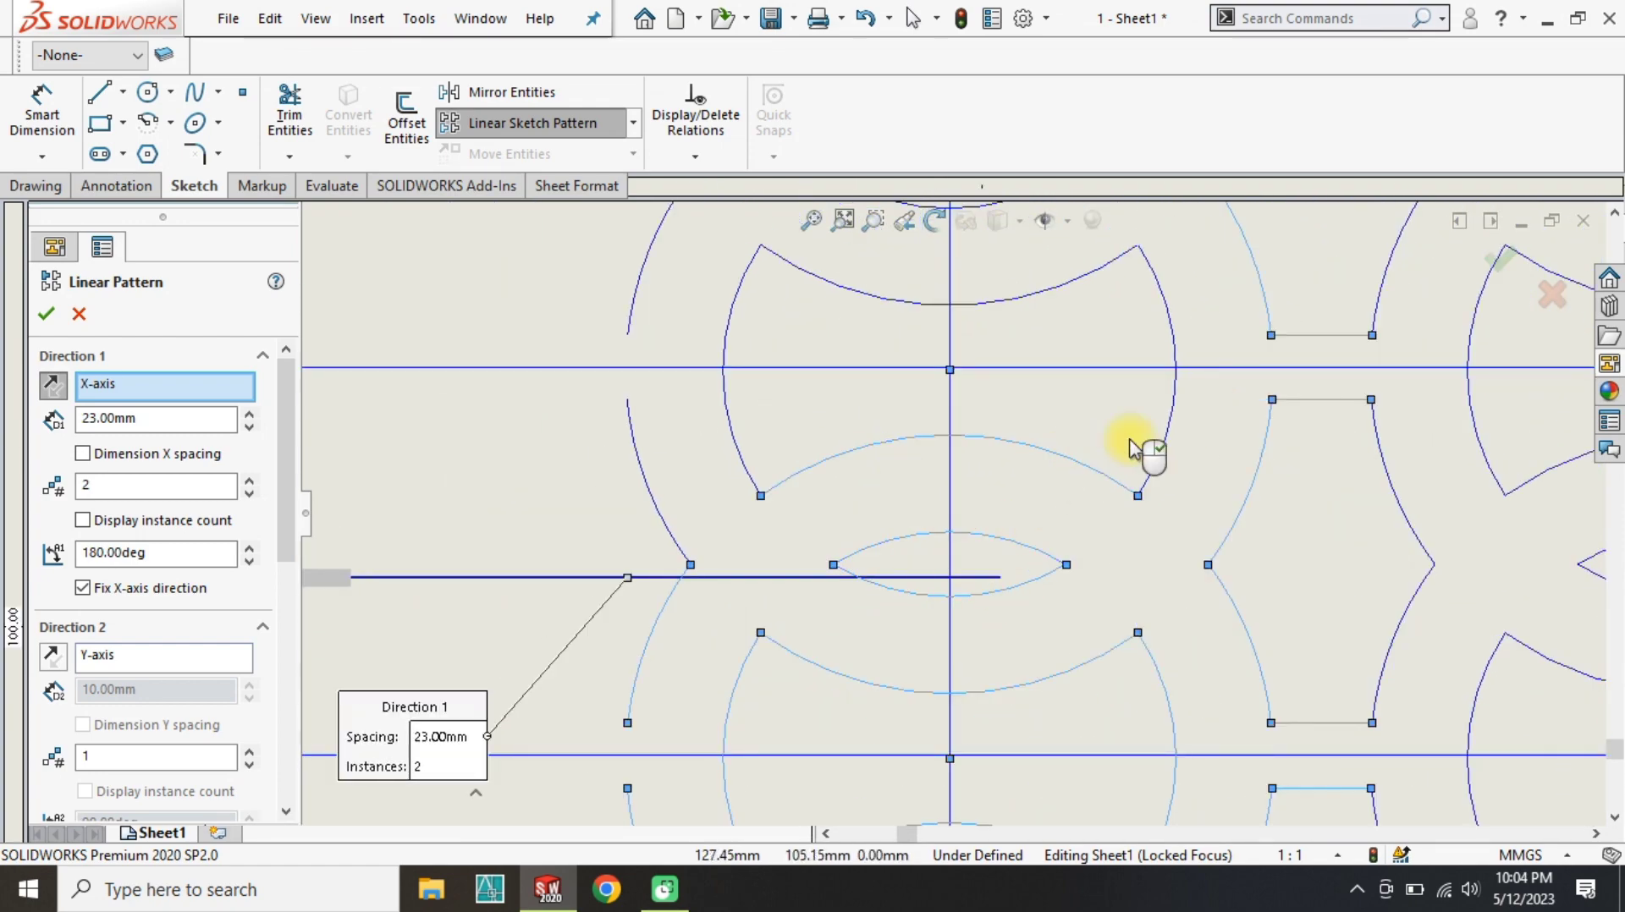
# Add the remaining ring, lens and outer arcs in the upper rows of the left circle column to the pattern.
pyautogui.click(733, 305)
pyautogui.scroll(5, 863, 451)
pyautogui.scroll(-5, 975, 339)
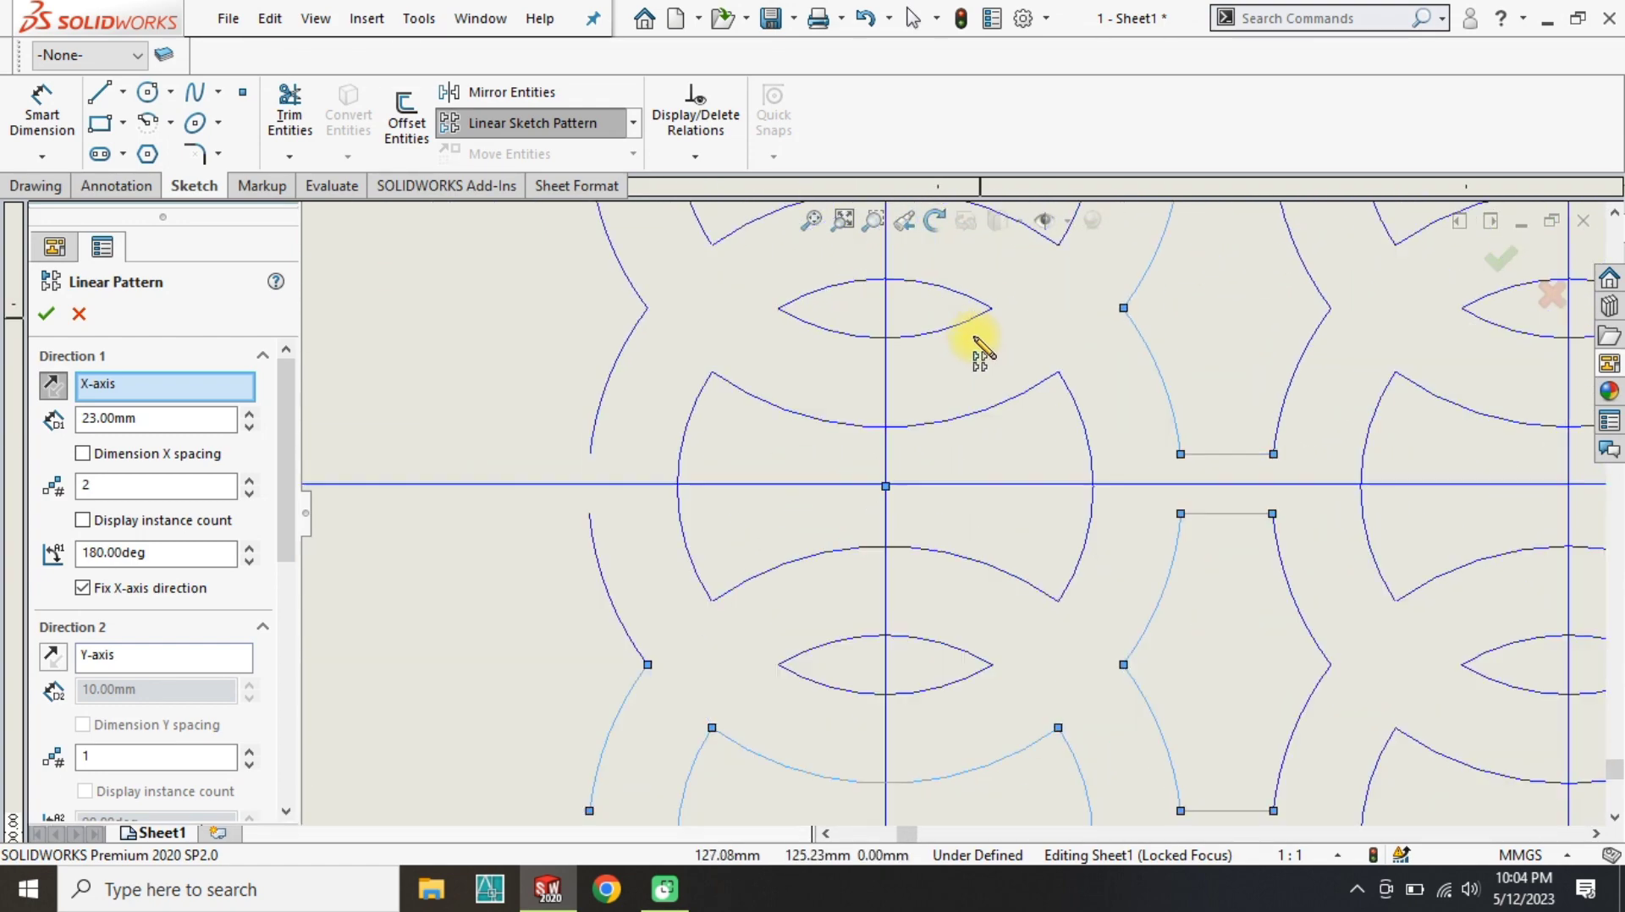
pyautogui.click(1087, 533)
pyautogui.click(973, 565)
pyautogui.click(954, 420)
pyautogui.click(681, 440)
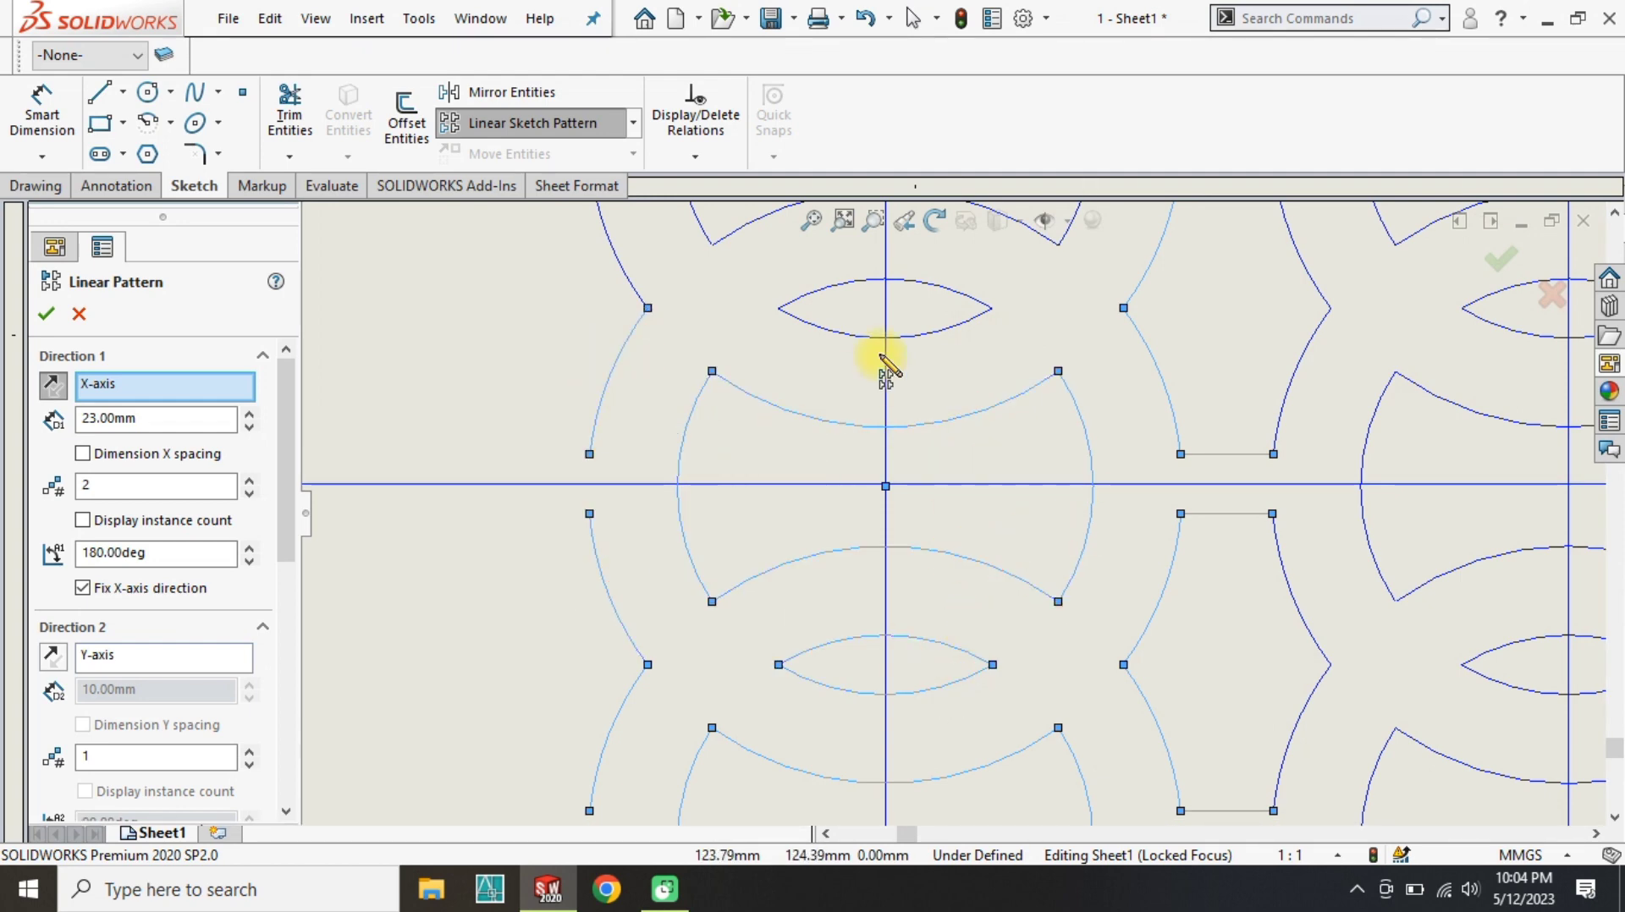
pyautogui.scroll(4, 1054, 405)
pyautogui.scroll(-4, 1037, 414)
pyautogui.click(1012, 490)
pyautogui.click(1070, 452)
pyautogui.click(692, 451)
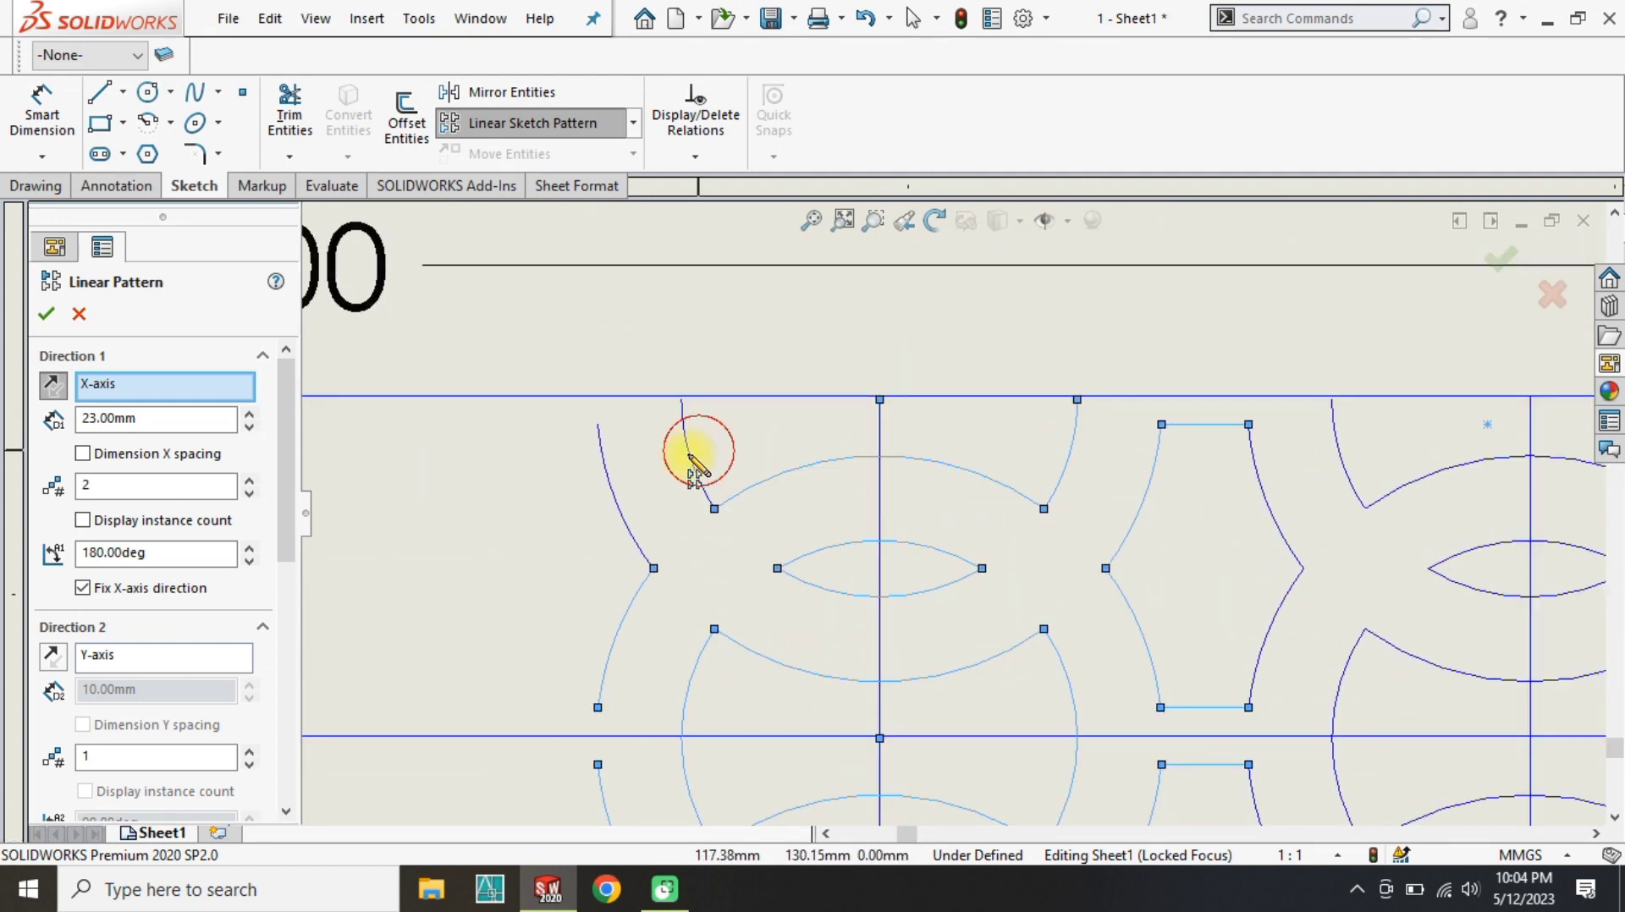
# Increase the pattern's instance count until the copies span the rectangle to its left edge, and apply the pattern.
pyautogui.scroll(5, 985, 770)
pyautogui.scroll(3, 569, 542)
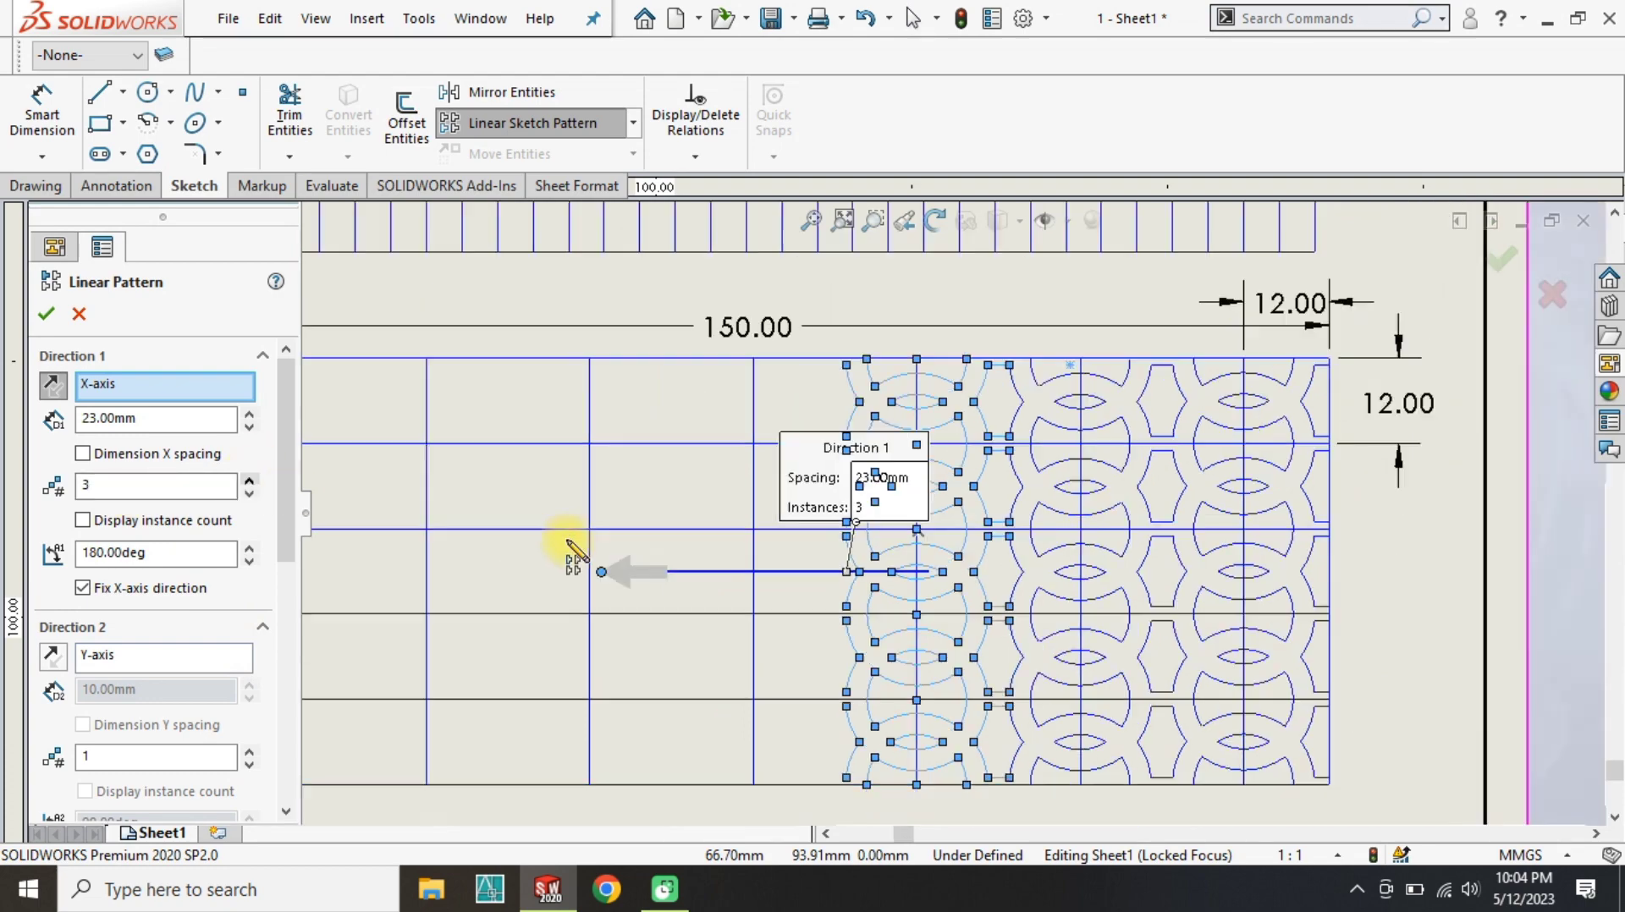
pyautogui.click(251, 481)
pyautogui.click(45, 313)
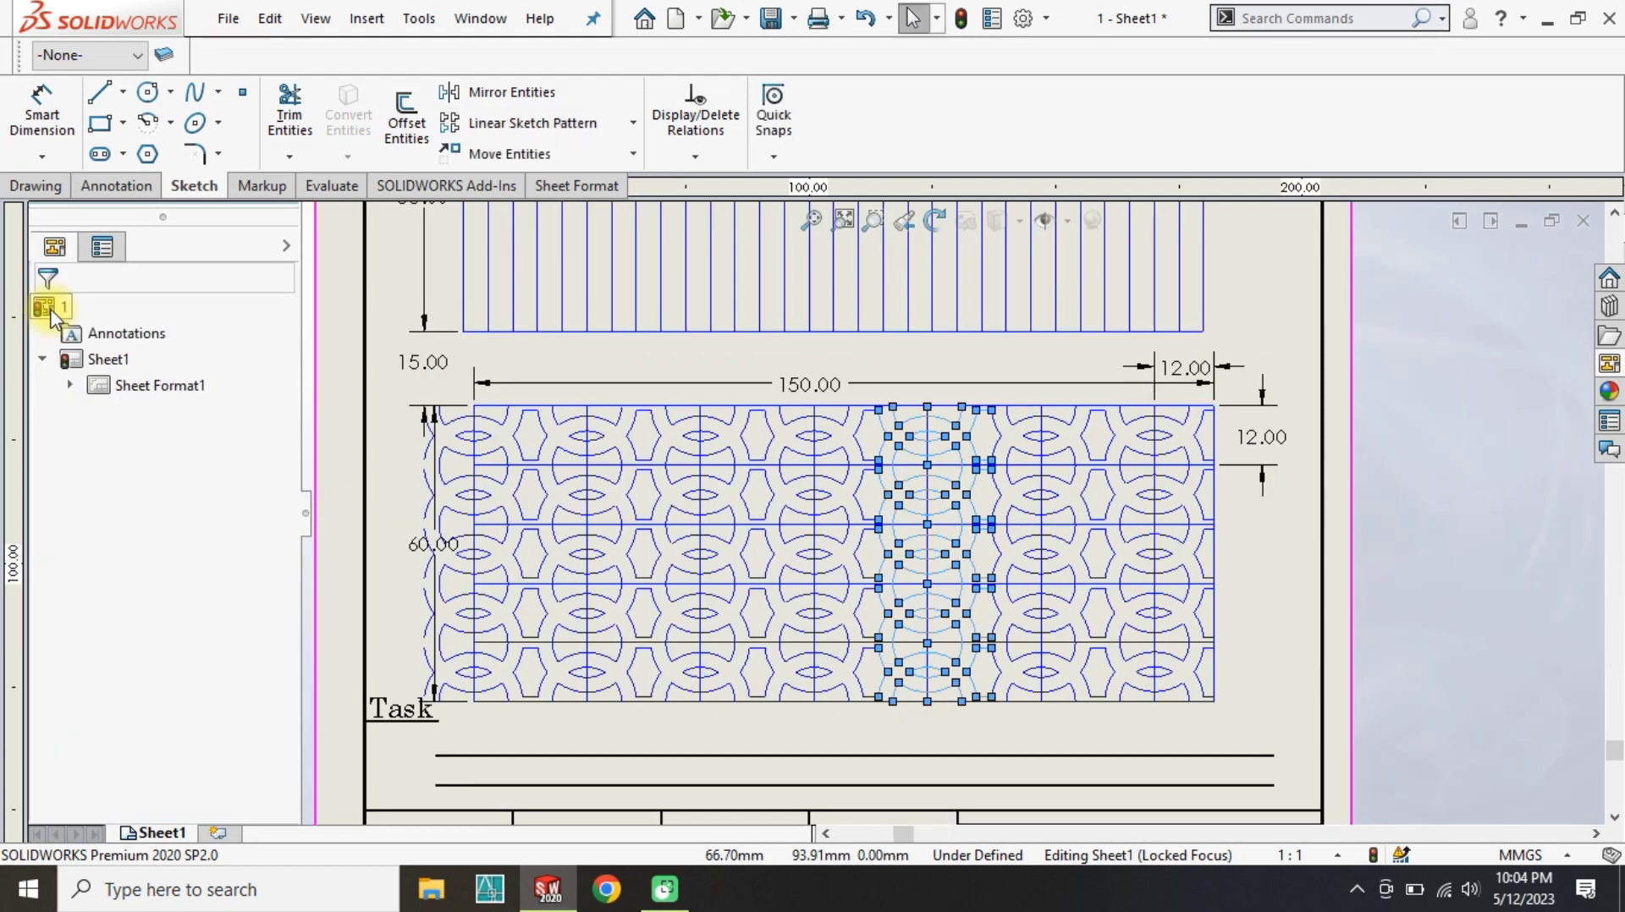
# Trim away the patterned arcs that extend beyond the rectangle's left edge.
pyautogui.scroll(2, 925, 616)
pyautogui.scroll(2, 635, 500)
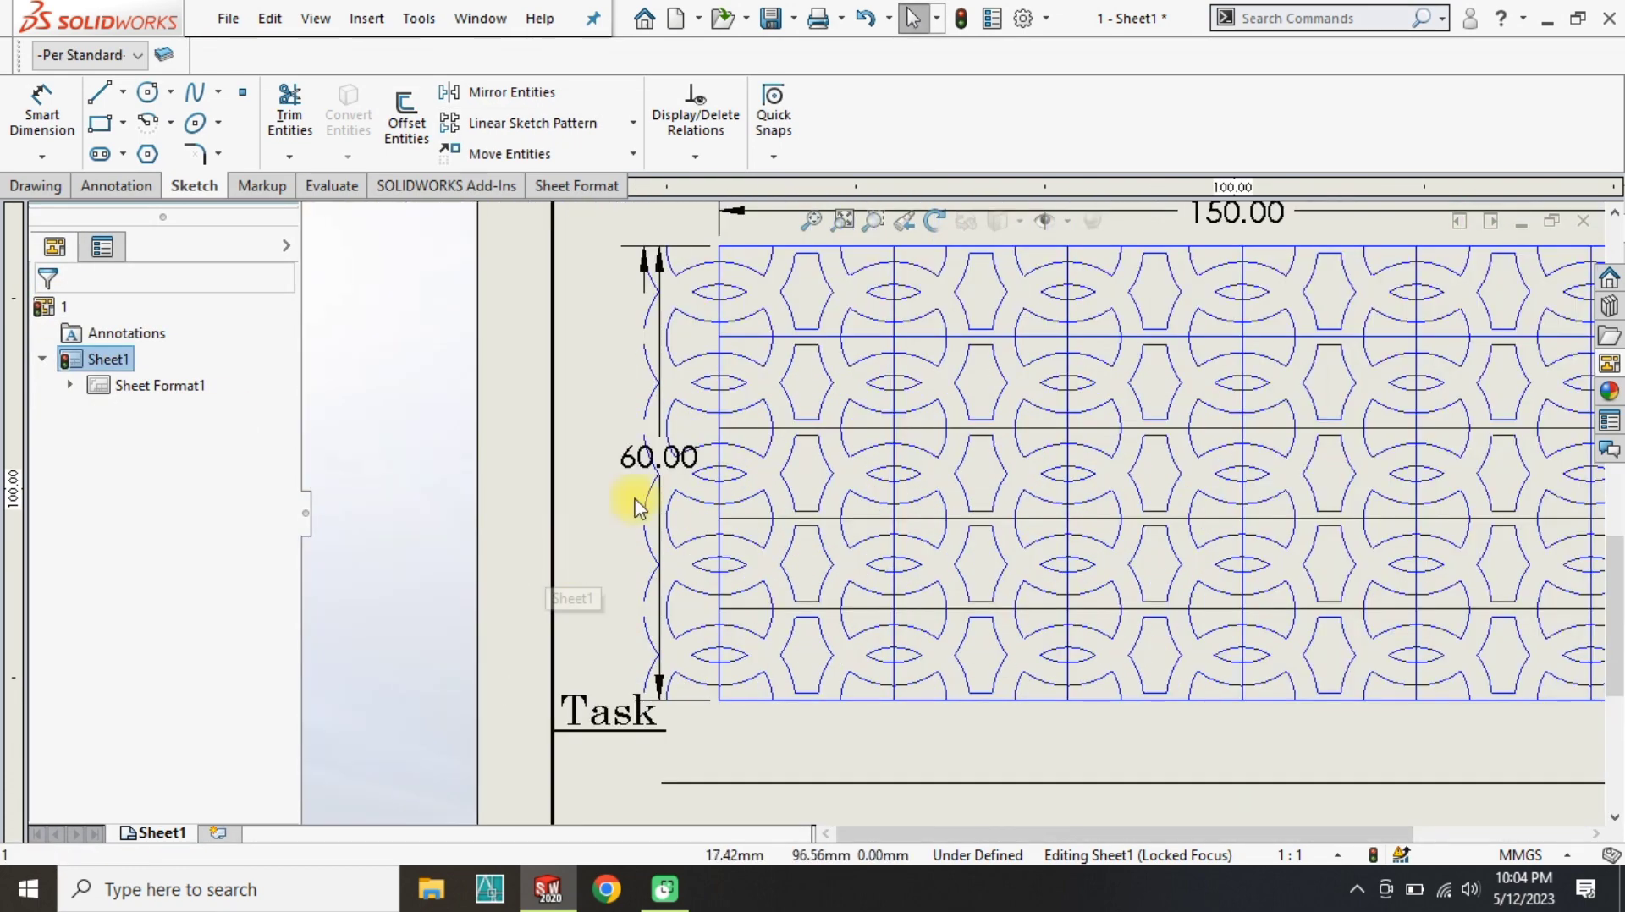
pyautogui.click(289, 110)
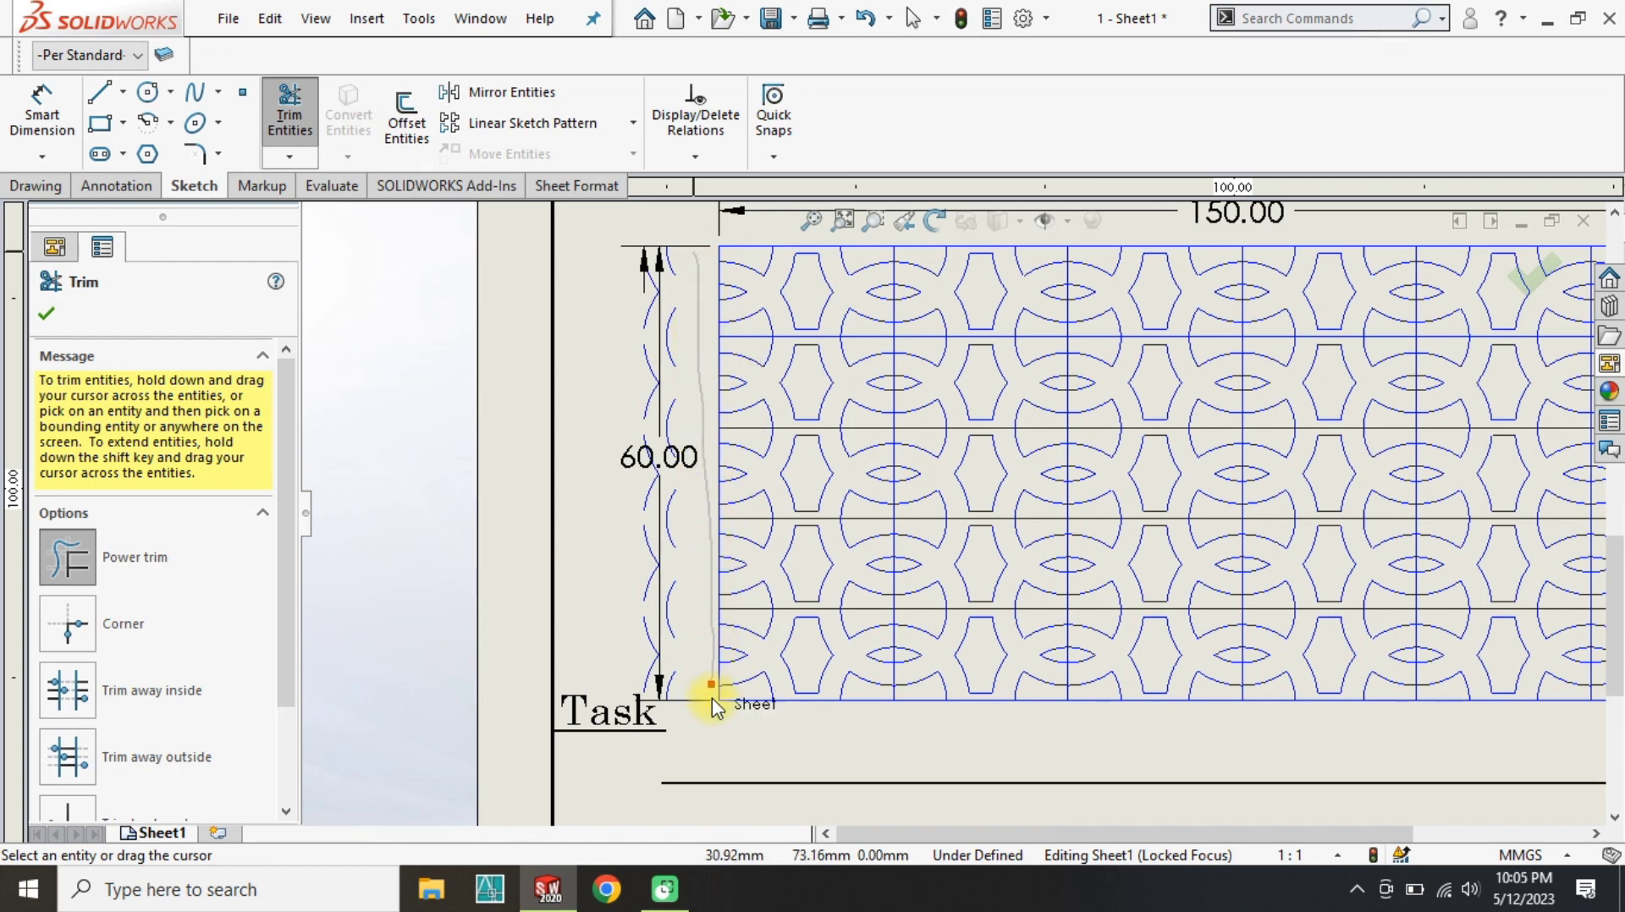
pyautogui.moveTo(715, 708); pyautogui.dragTo(713, 702)
pyautogui.moveTo(675, 292); pyautogui.dragTo(677, 361)
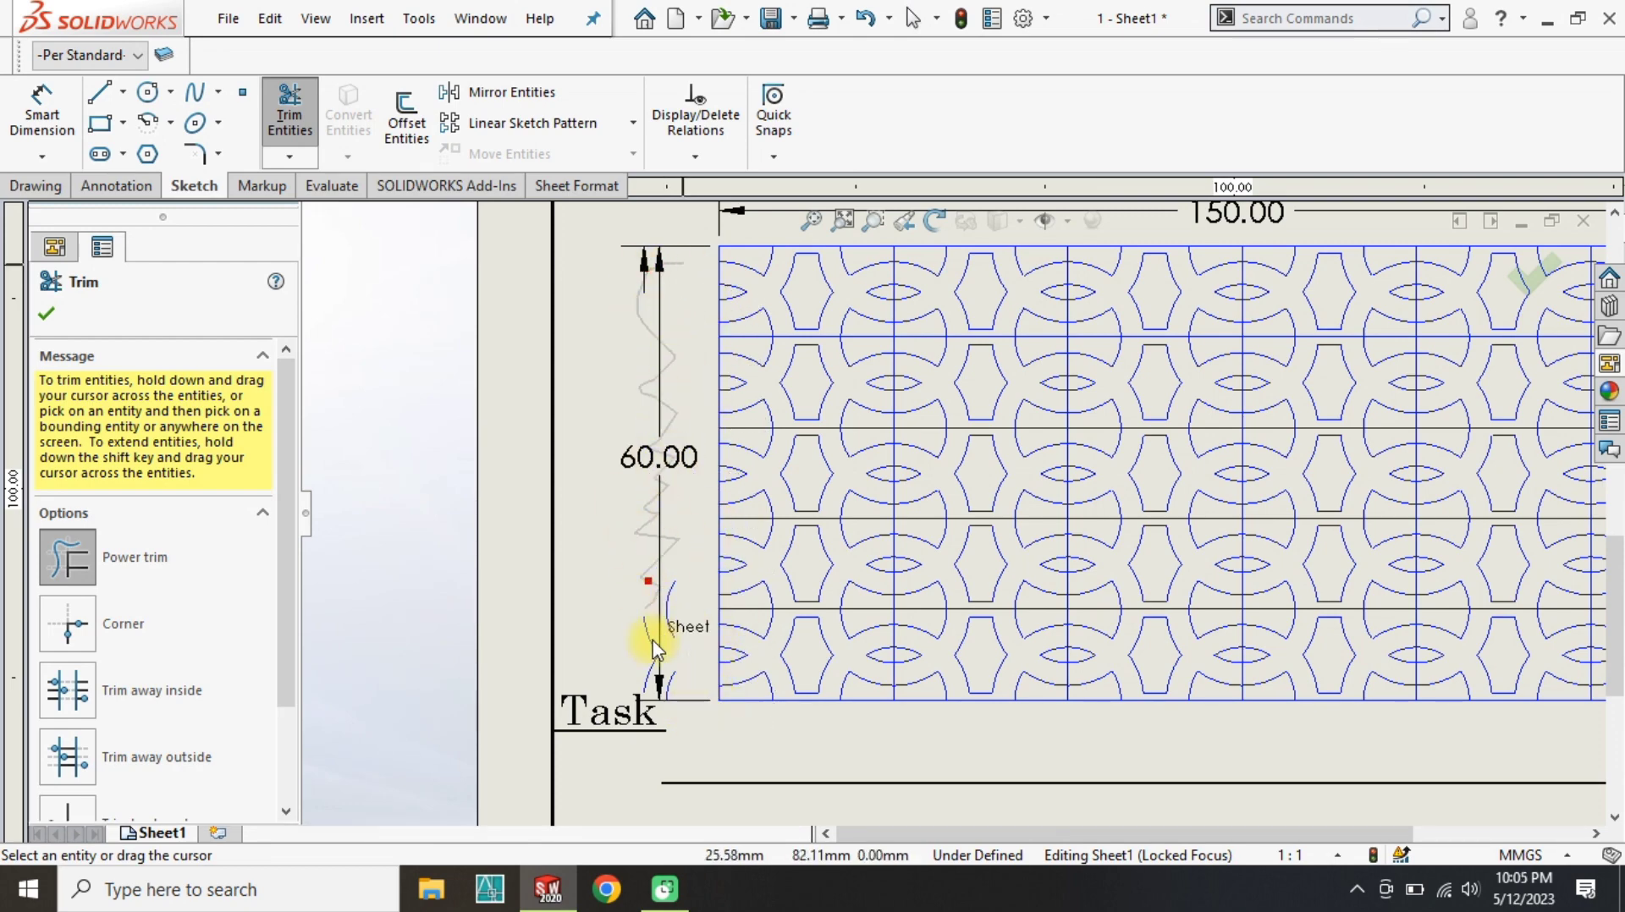
pyautogui.press('Escape')
# Delete all the vertical lines inside the middle rectangle, keeping its outline and outer dimensions.
pyautogui.scroll(-2, 1388, 483)
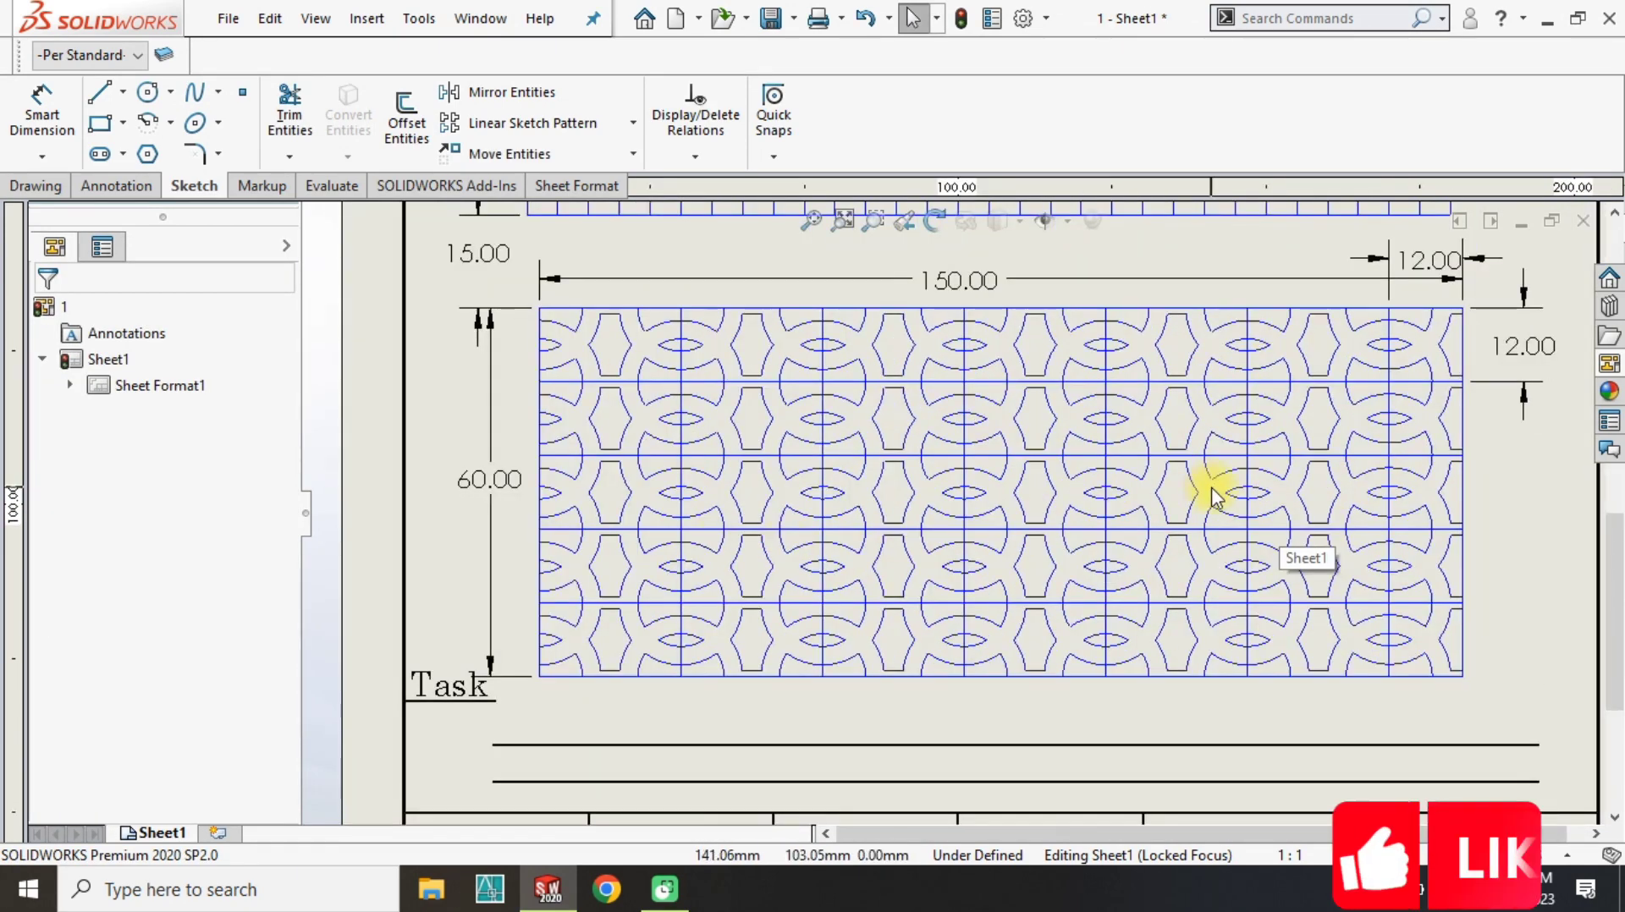
pyautogui.scroll(-5, 1208, 489)
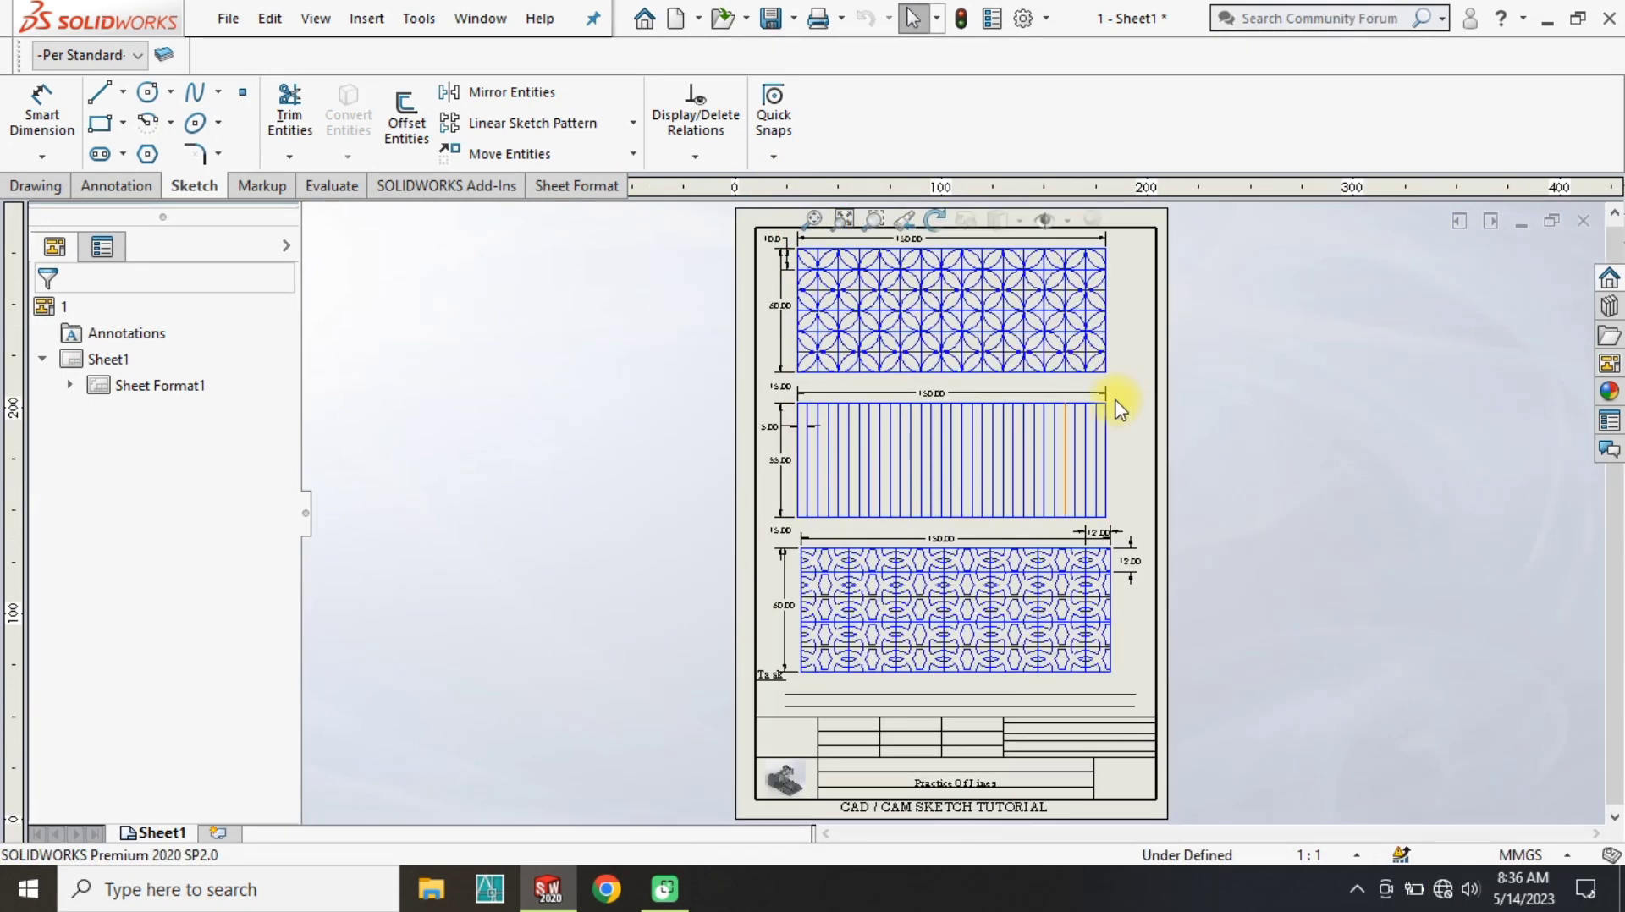
pyautogui.scroll(3, 1118, 424)
pyautogui.moveTo(1122, 438); pyautogui.dragTo(460, 572)
pyautogui.press('Delete')
pyautogui.scroll(-5, 968, 457)
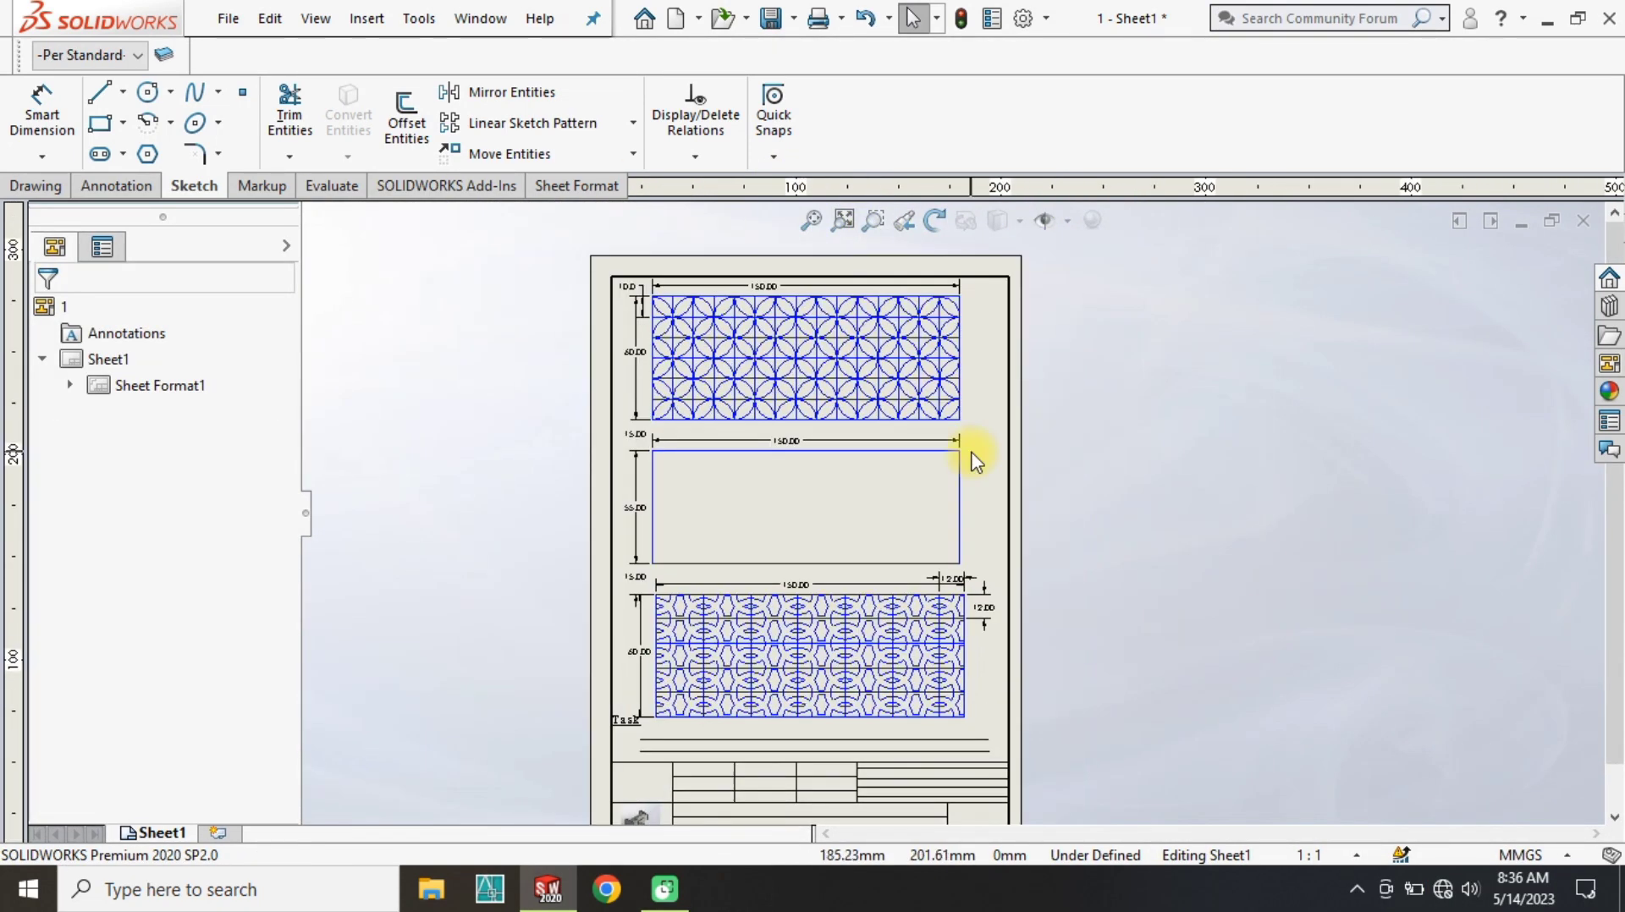
# Draw two crossing infinite-length lines at 45 and 135 degrees in the empty area to the right of the sheet.
pyautogui.press('l')
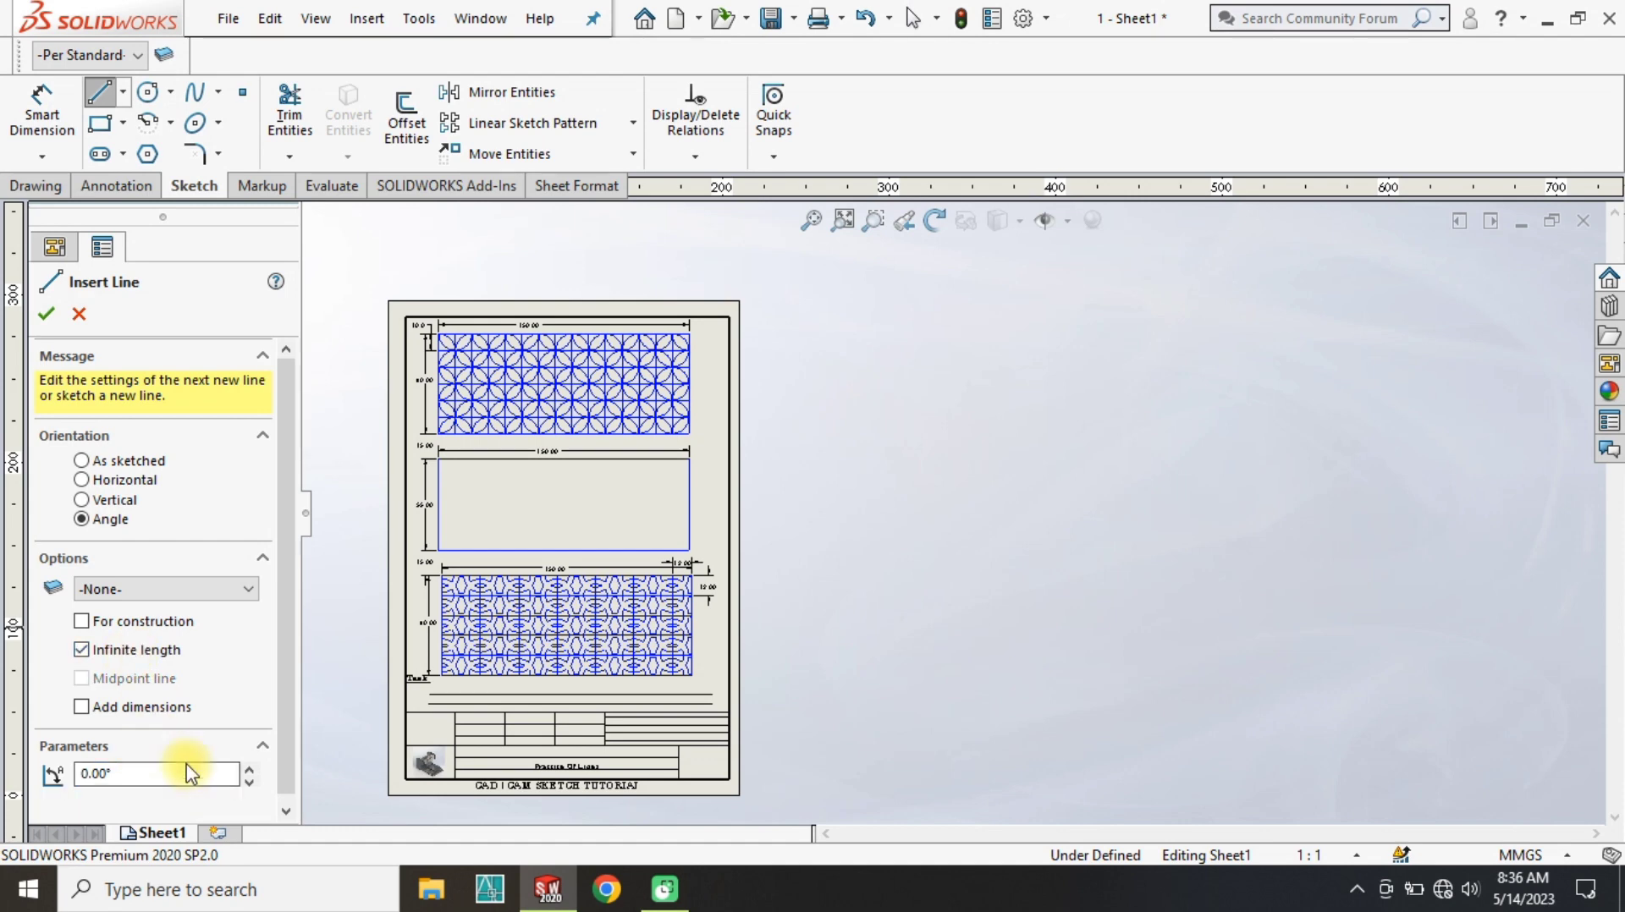
pyautogui.write('45')
pyautogui.click(826, 760)
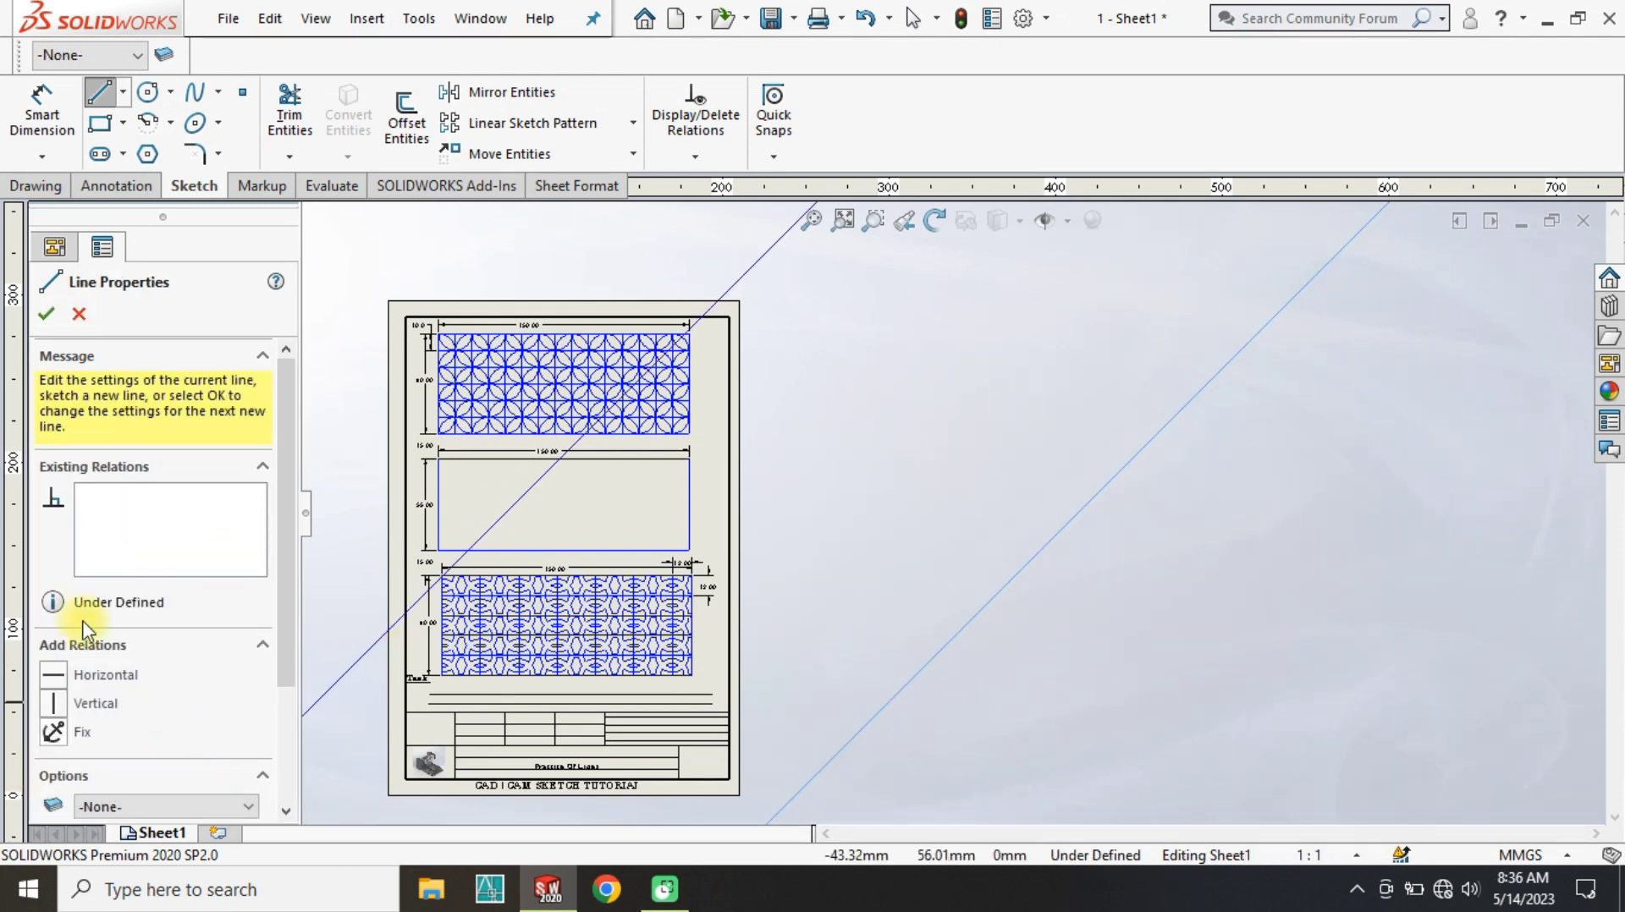
pyautogui.click(173, 766)
pyautogui.write('135')
pyautogui.click(1050, 480)
pyautogui.press('Escape')
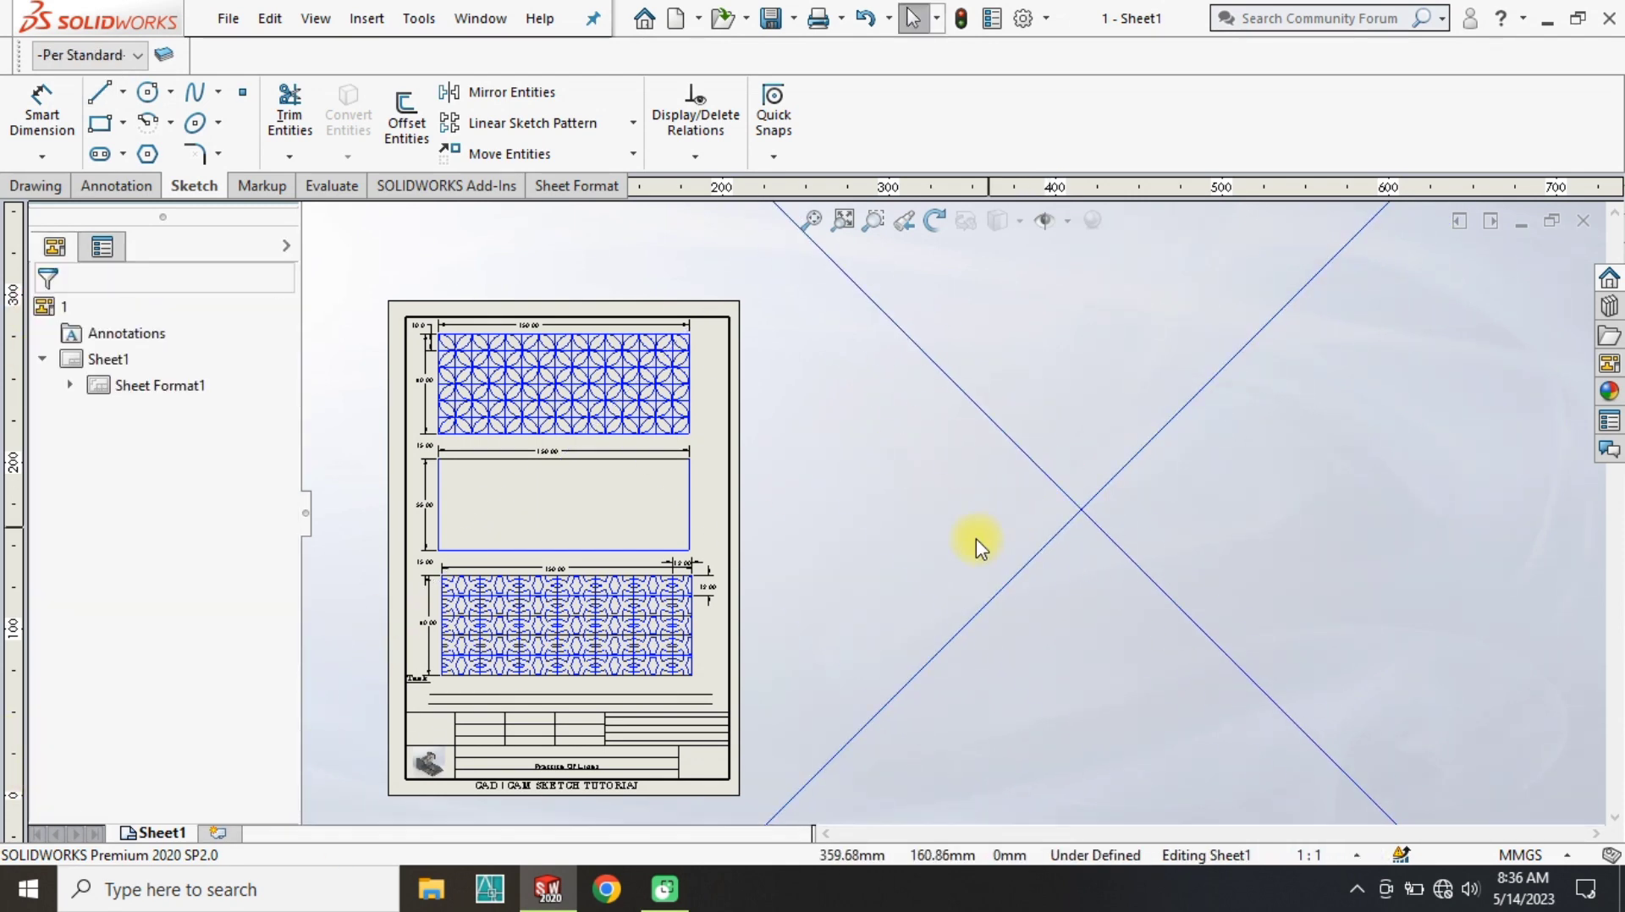
# Sketch a corner rectangle starting at the intersection of the two diagonal lines and extending up to the right.
pyautogui.scroll(-3, 976, 543)
pyautogui.scroll(3, 846, 558)
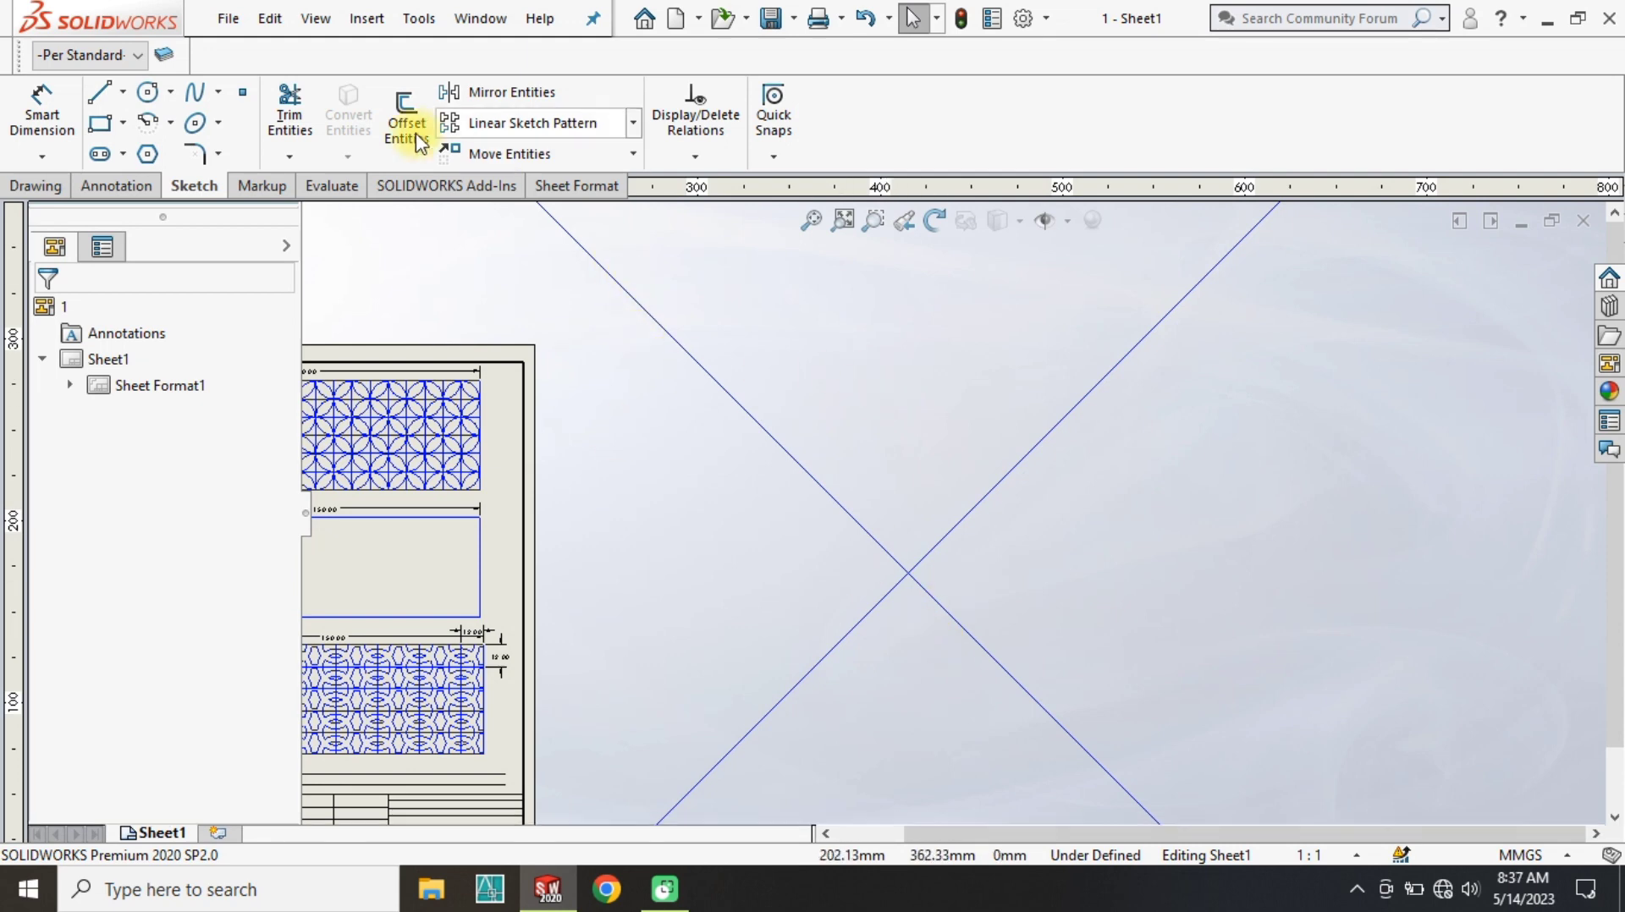
pyautogui.click(99, 123)
pyautogui.click(910, 574)
pyautogui.click(1350, 353)
# Dimension the new rectangle to 60 mm high and 150 mm wide.
pyautogui.moveTo(968, 725); pyautogui.dragTo(952, 592, button='right')
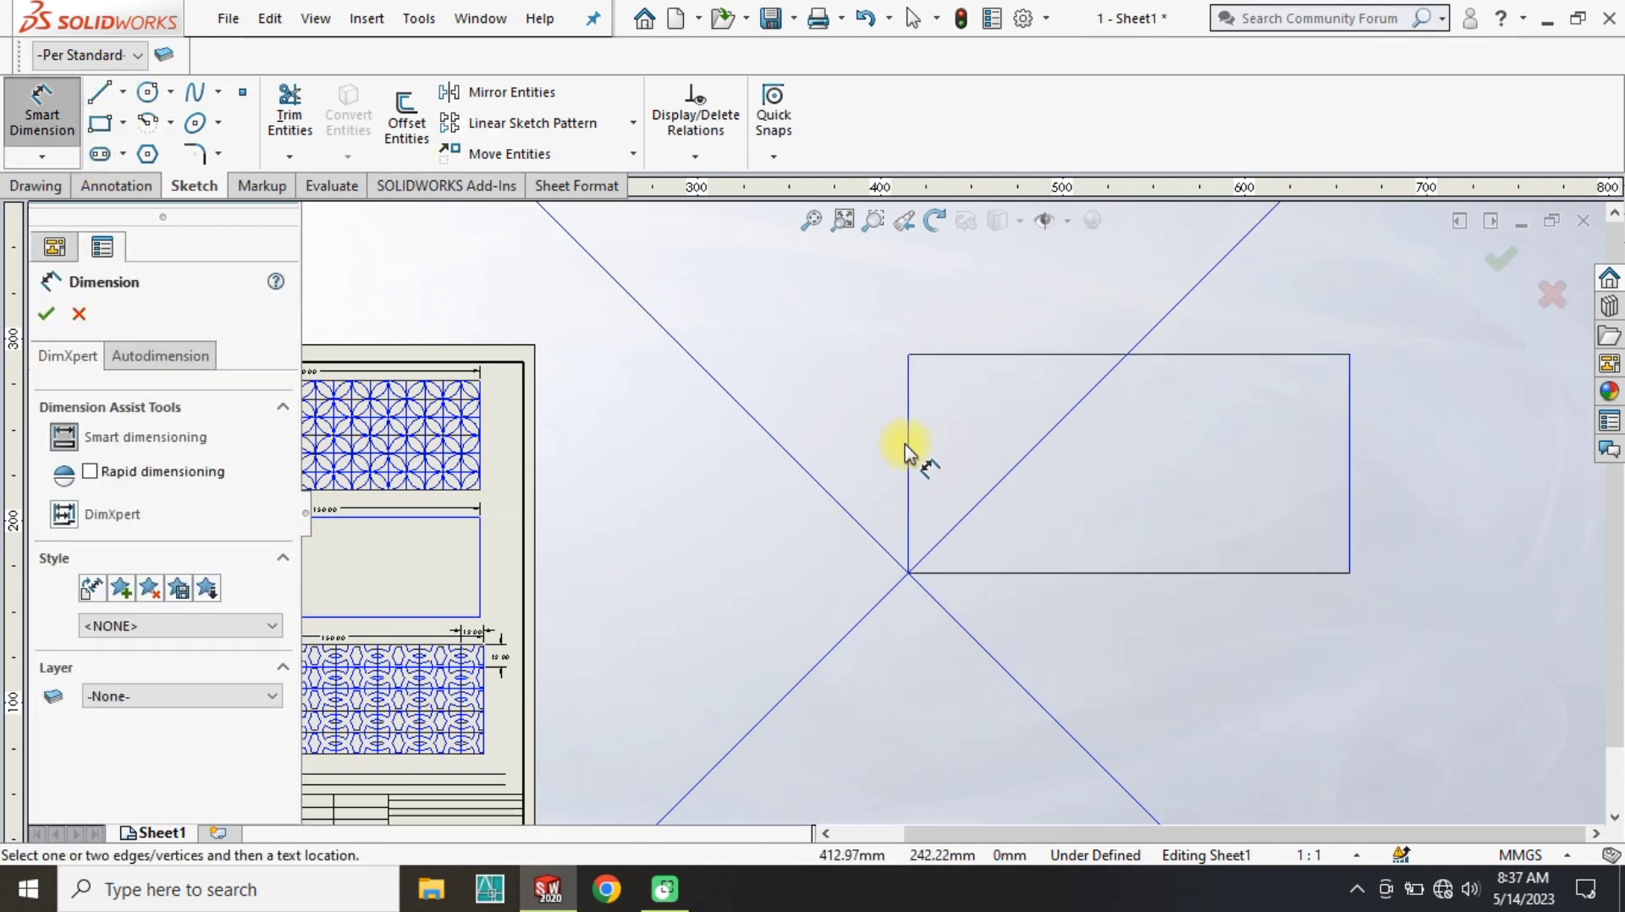
pyautogui.click(907, 449)
pyautogui.click(852, 463)
pyautogui.write('60')
pyautogui.press('Return')
pyautogui.click(1134, 463)
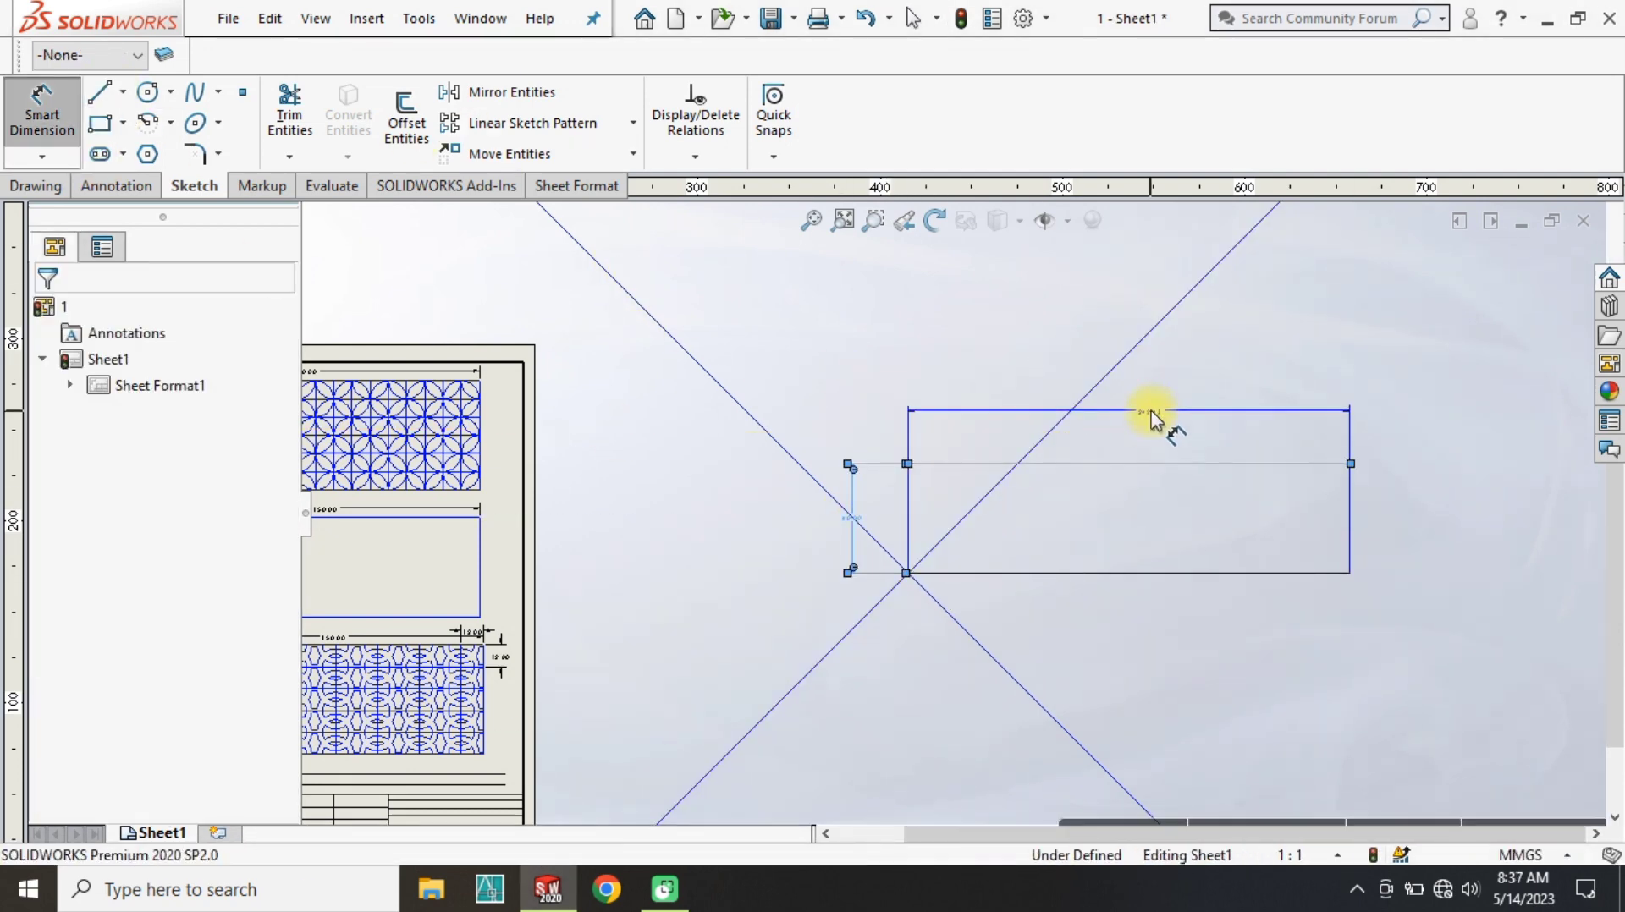
pyautogui.click(1143, 412)
pyautogui.write('150')
pyautogui.press('Return')
pyautogui.scroll(-3, 1039, 469)
pyautogui.press('Escape')
pyautogui.press('Escape')
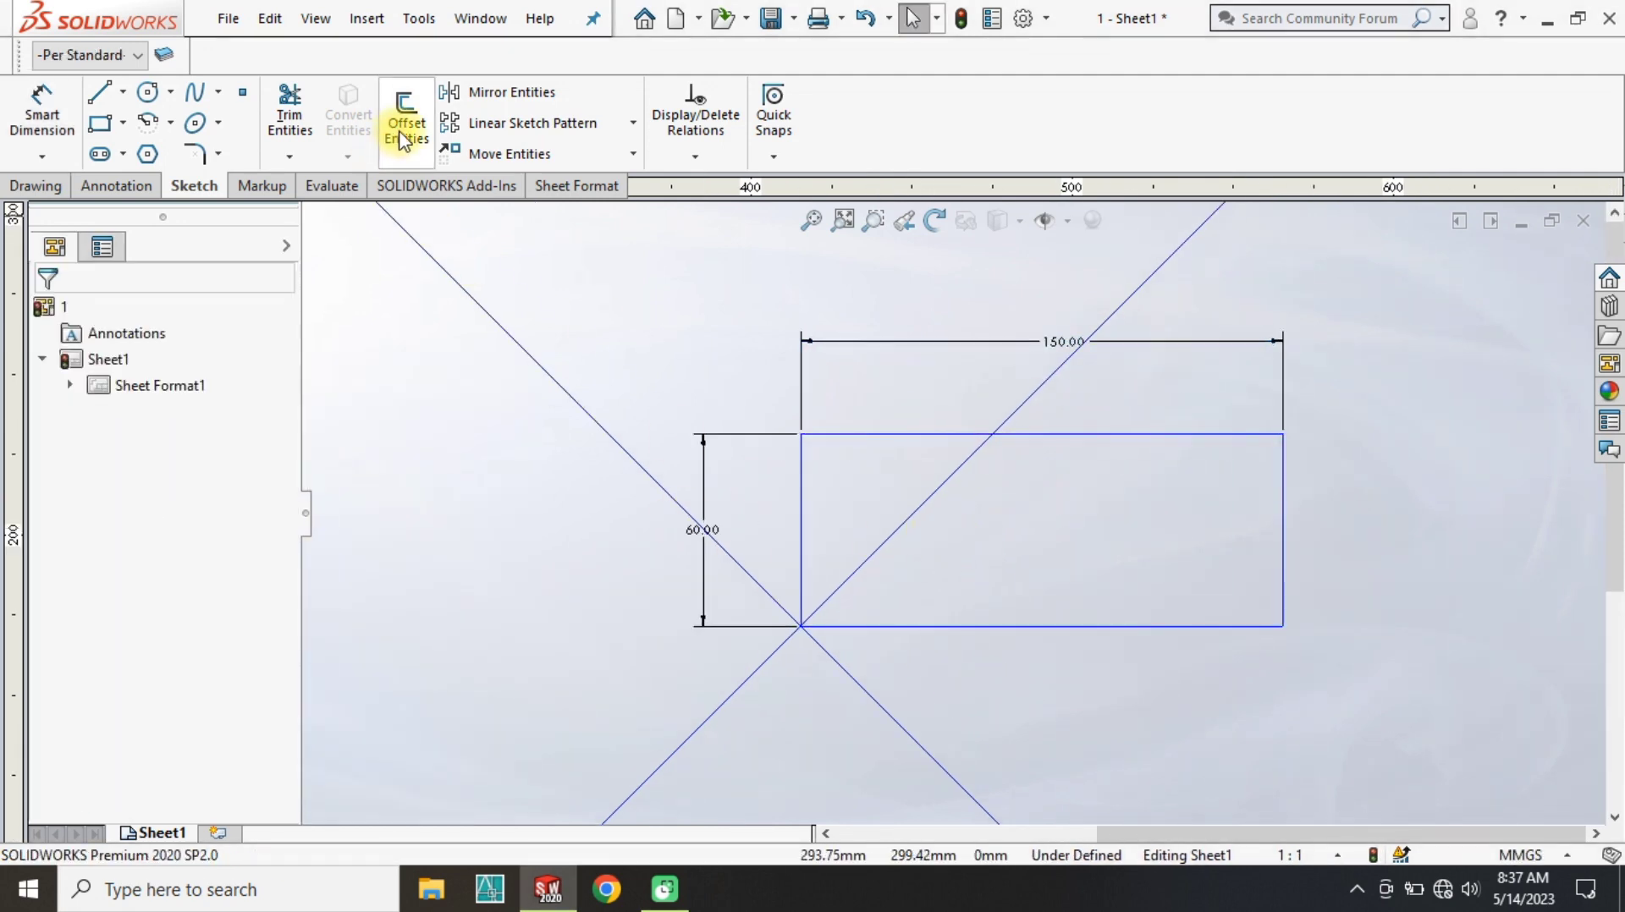
# Try to pattern the 135-degree line linearly with 2 instances, 10 mm spacing and a 45-degree direction.
pyautogui.click(532, 123)
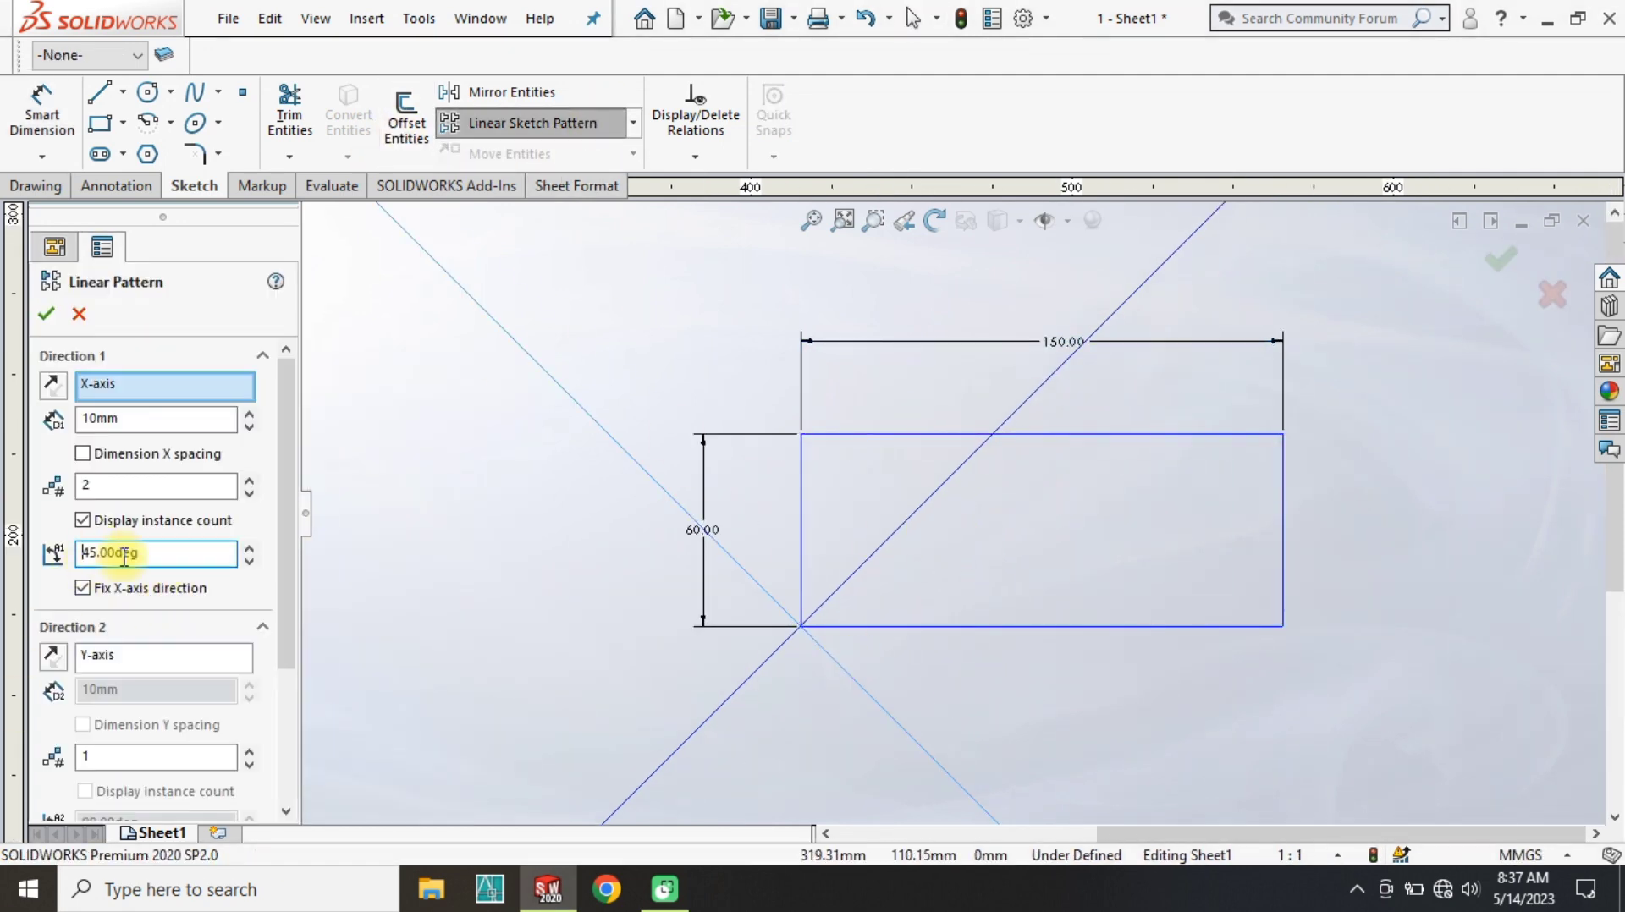
pyautogui.click(52, 316)
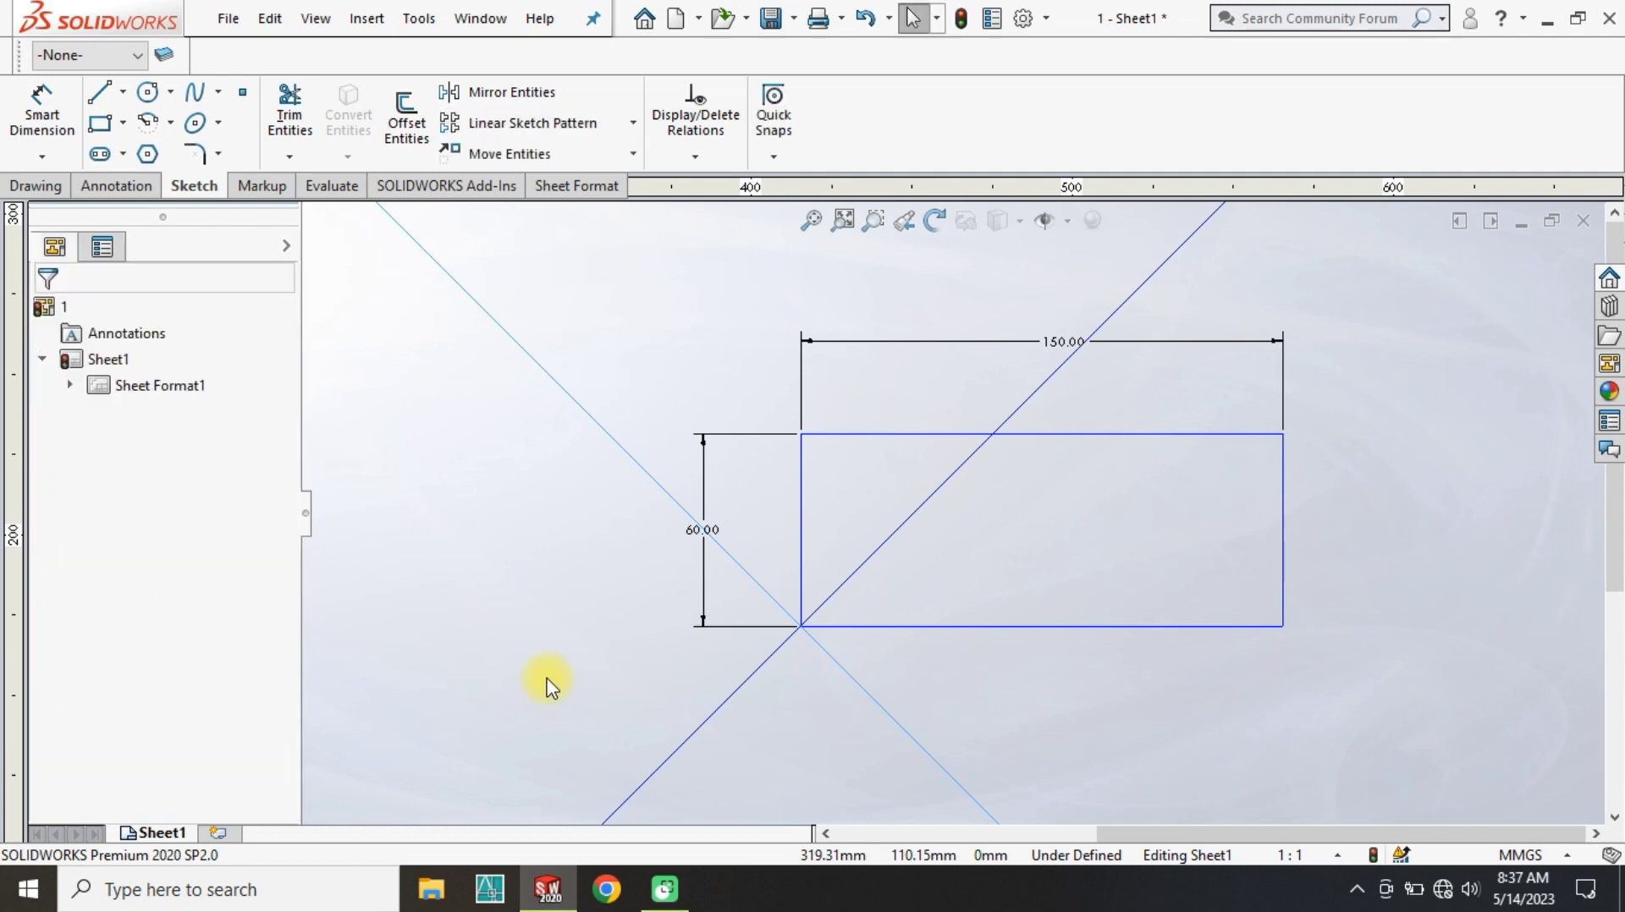
pyautogui.click(547, 683)
pyautogui.scroll(8, 853, 711)
pyautogui.scroll(-9, 935, 529)
pyautogui.scroll(2, 974, 474)
# Offset the 135-degree line toward the upper right in successive 7.5 mm steps, adding four parallel lines.
pyautogui.click(406, 112)
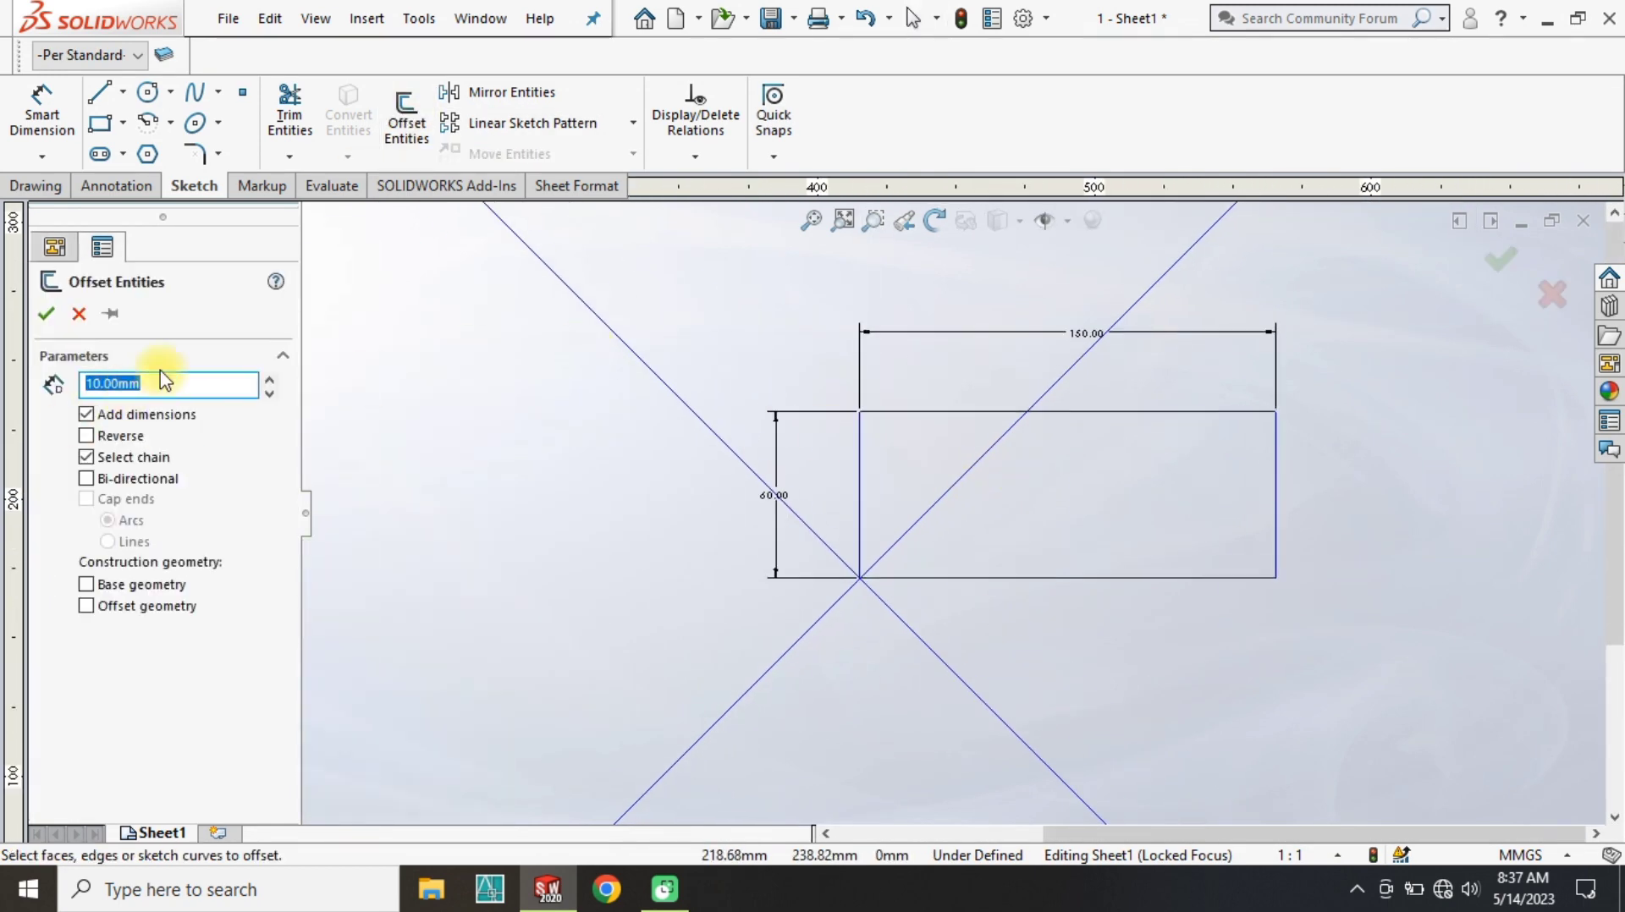
pyautogui.click(661, 382)
pyautogui.click(719, 368)
pyautogui.scroll(-1, 781, 378)
pyautogui.click(406, 119)
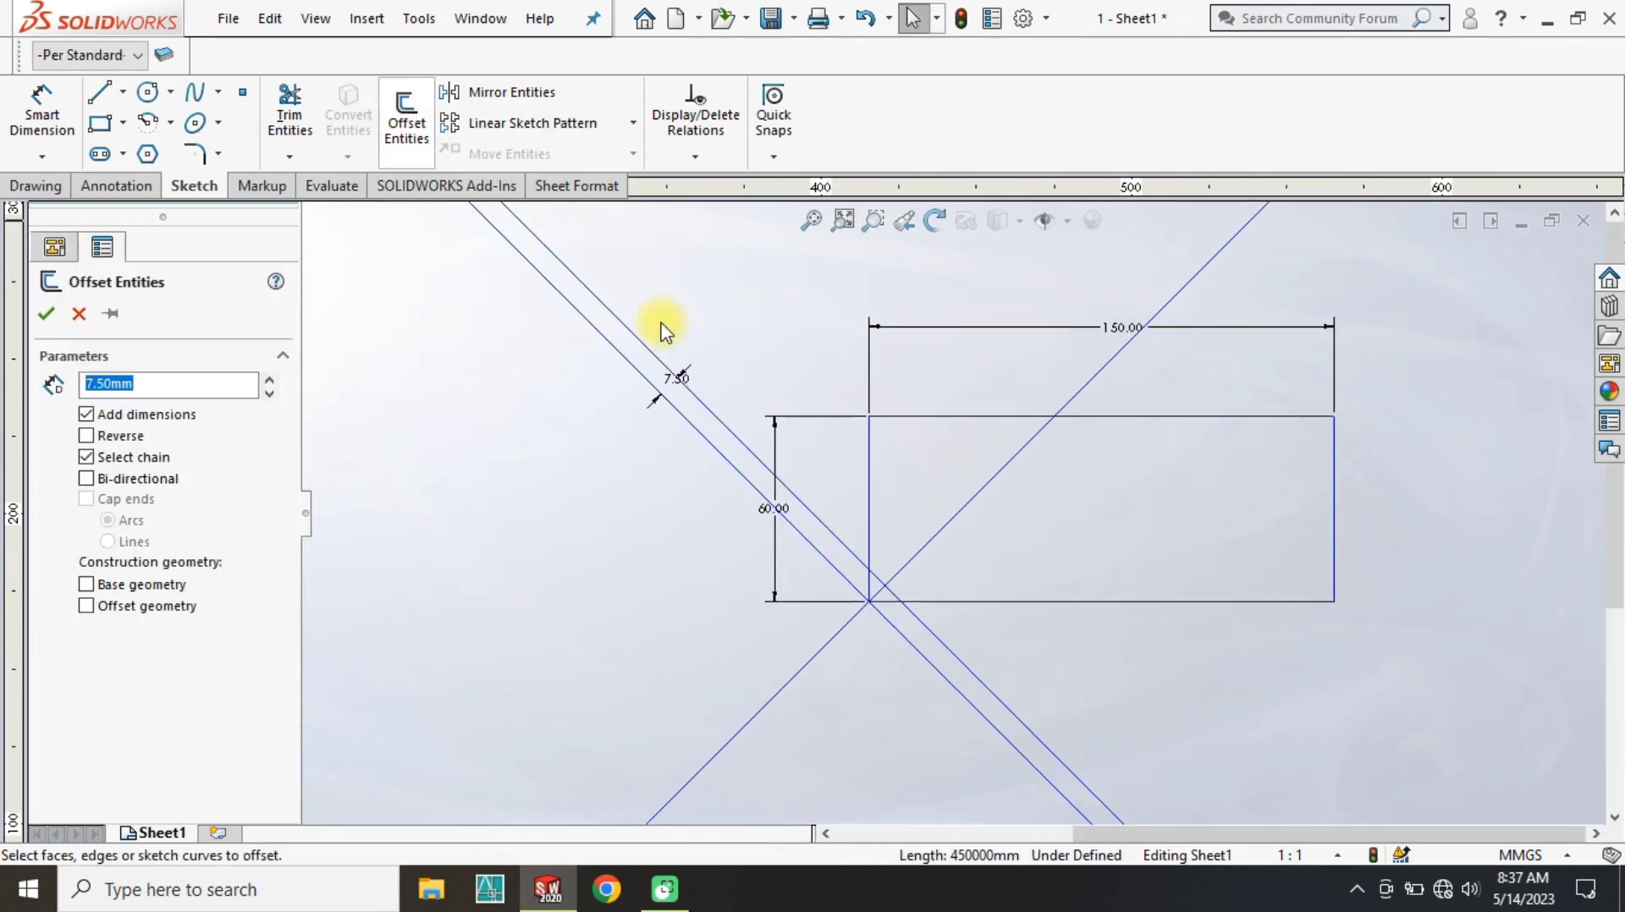
pyautogui.click(645, 344)
pyautogui.click(707, 288)
pyautogui.click(412, 131)
pyautogui.click(635, 303)
pyautogui.click(406, 119)
pyautogui.click(630, 262)
pyautogui.click(669, 237)
pyautogui.scroll(-2, 931, 280)
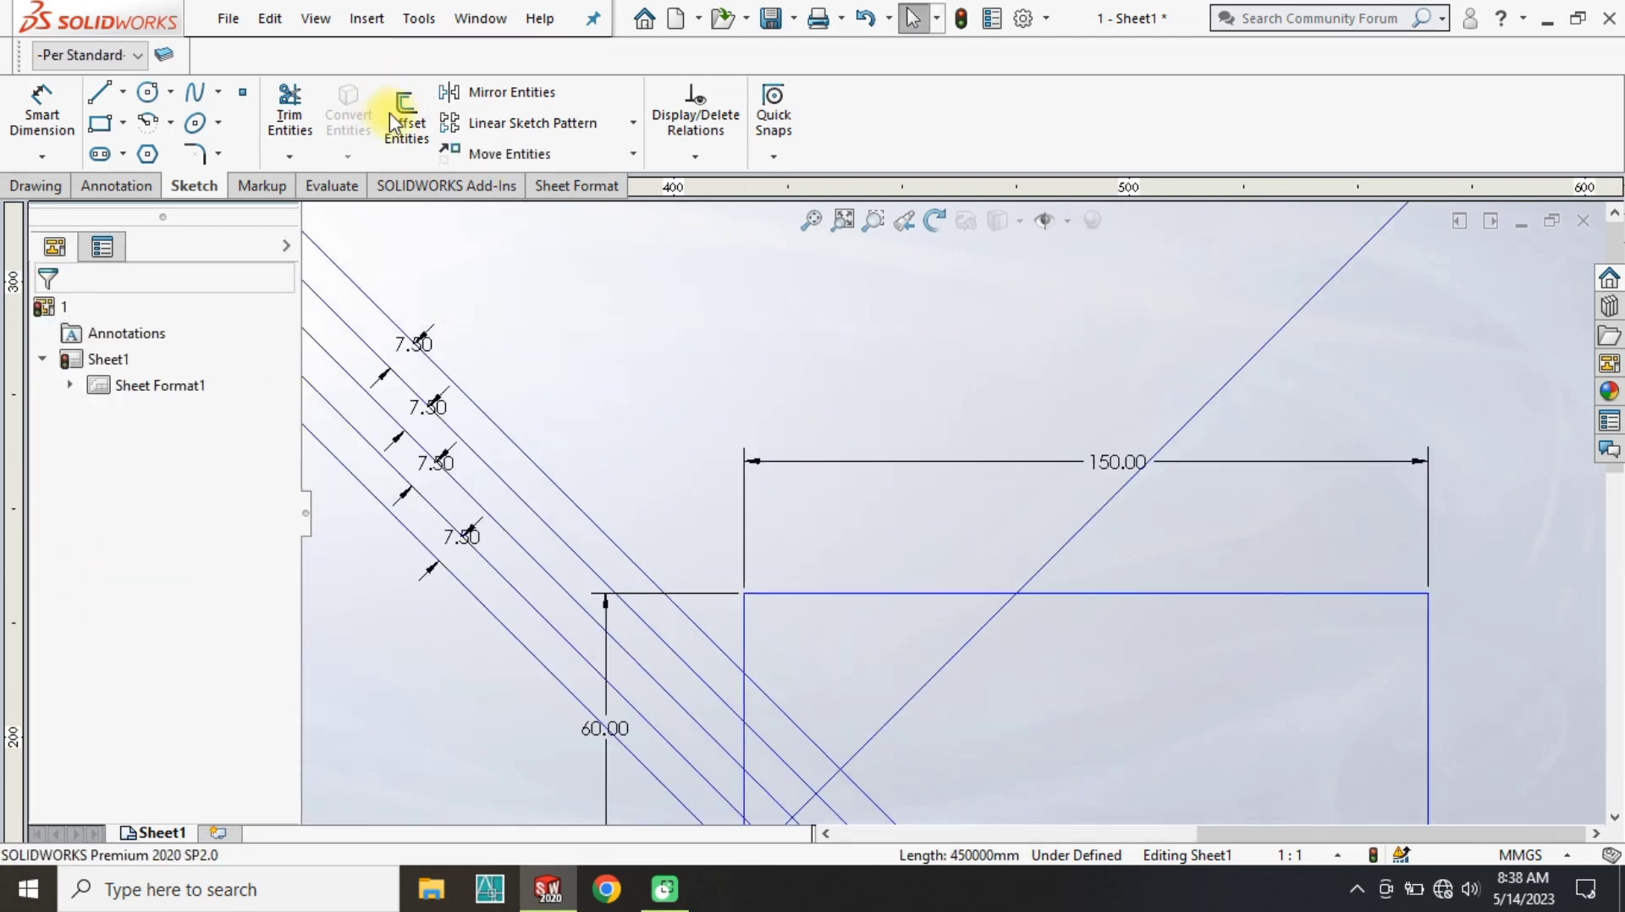
# Add two more parallel 135-degree lines by offsetting the outermost one by 7.5 mm each time.
pyautogui.click(401, 120)
pyautogui.click(518, 447)
pyautogui.click(565, 385)
pyautogui.click(407, 119)
pyautogui.click(498, 380)
pyautogui.click(568, 302)
# Offset the 45-degree line twice toward the lower right, spacing the parallel lines 7.5 mm apart.
pyautogui.click(406, 118)
pyautogui.scroll(5, 709, 658)
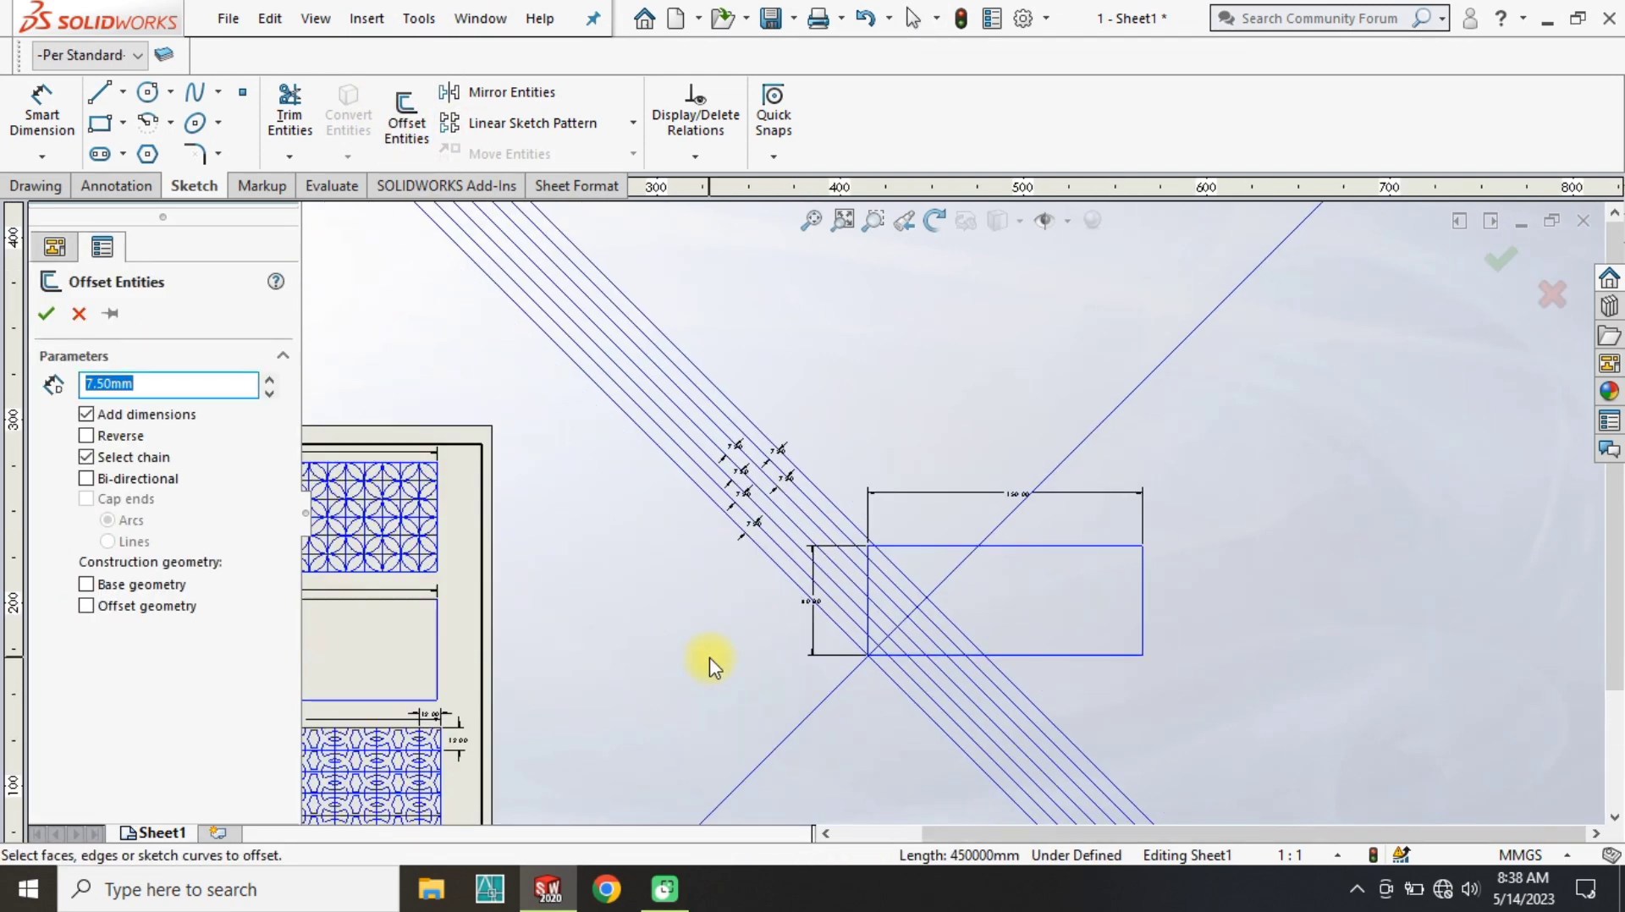
pyautogui.scroll(-3, 715, 662)
pyautogui.click(750, 679)
pyautogui.click(795, 723)
pyautogui.click(815, 650)
pyautogui.click(876, 702)
# Offset the 45-degree line three times toward the upper left at 7.5 mm spacing.
pyautogui.click(406, 118)
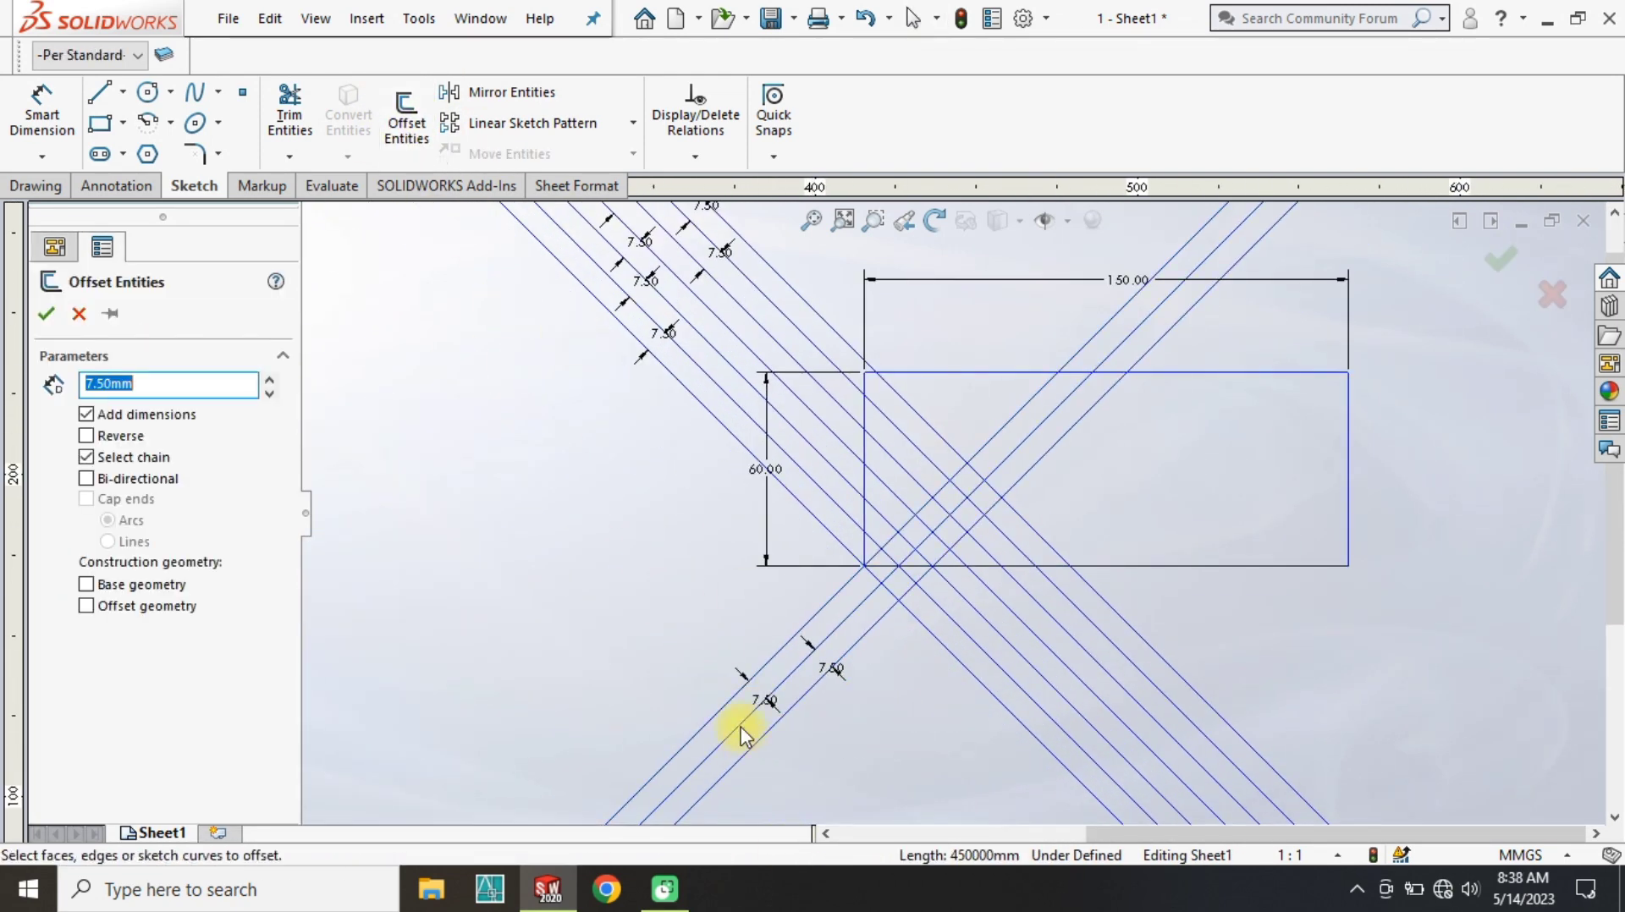
pyautogui.click(717, 713)
pyautogui.click(668, 664)
pyautogui.click(400, 106)
pyautogui.click(684, 713)
pyautogui.click(599, 663)
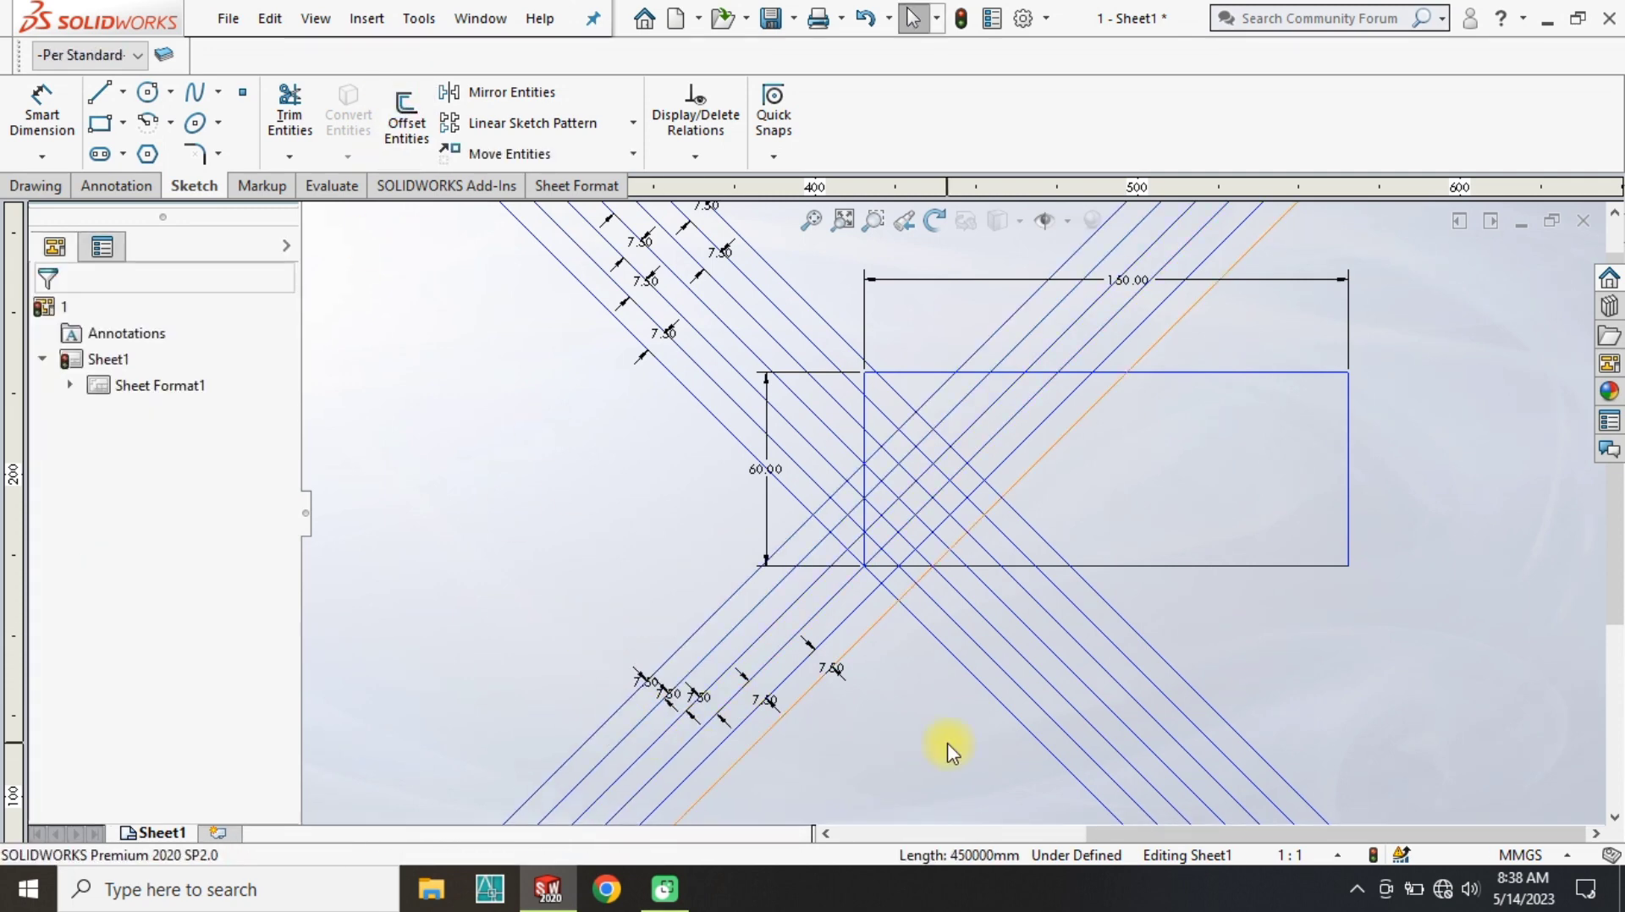
# Draw two concentric circles on the grid intersection near the rectangle's lower-left corner, one through the neighbouring intersections and an inner one of 5 mm radius.
pyautogui.scroll(-5, 931, 546)
pyautogui.click(148, 91)
pyautogui.click(828, 602)
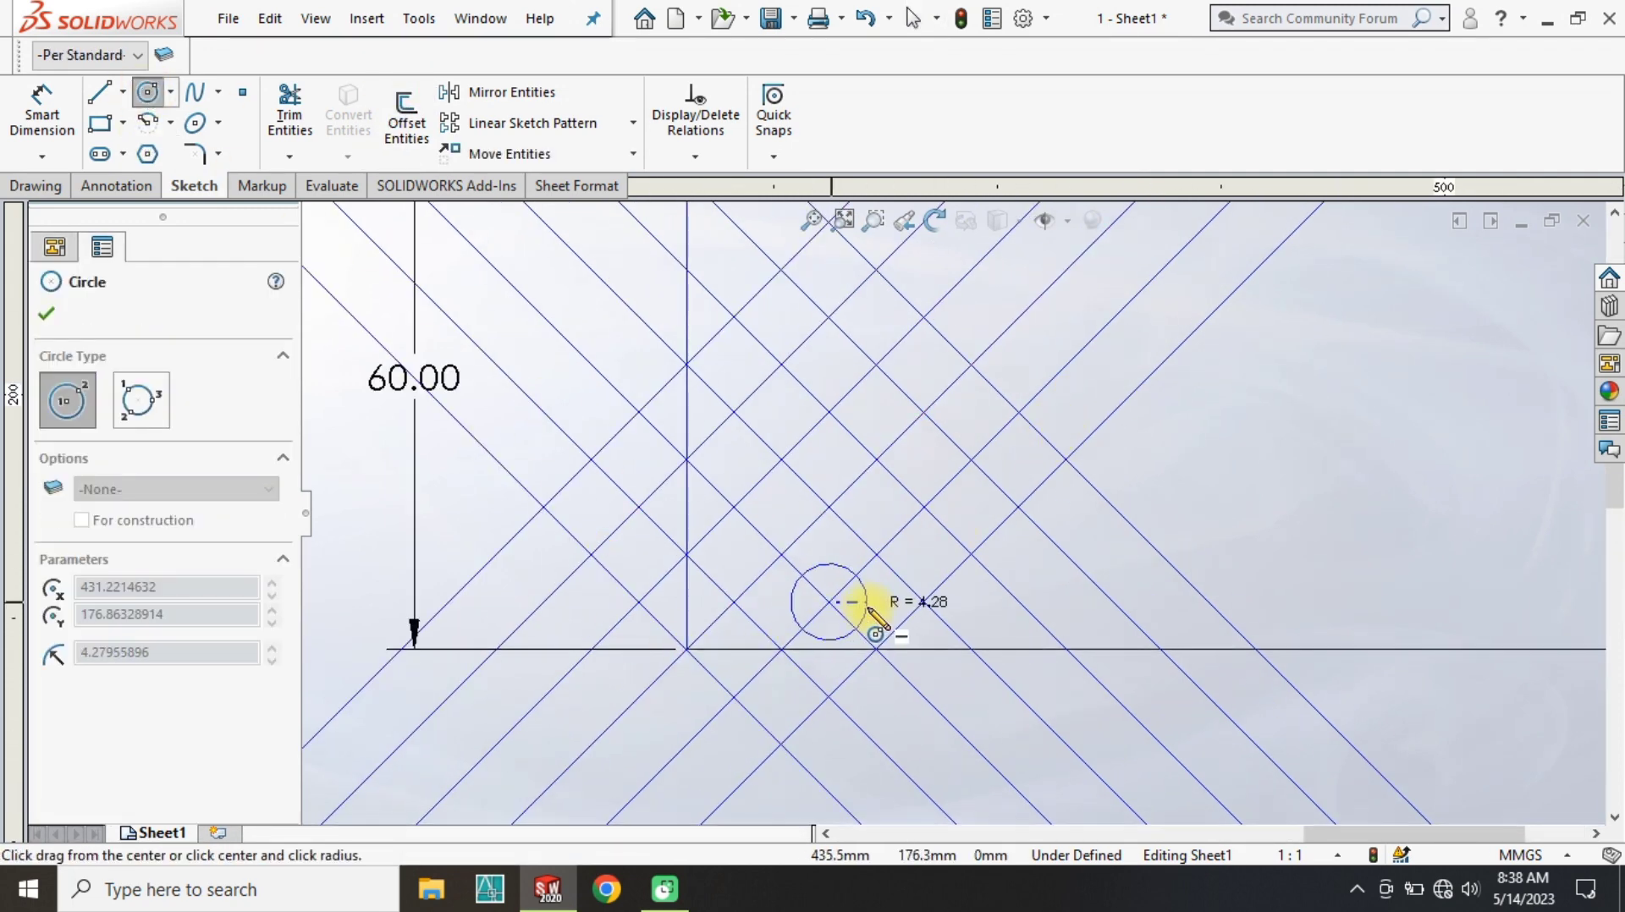
pyautogui.click(870, 604)
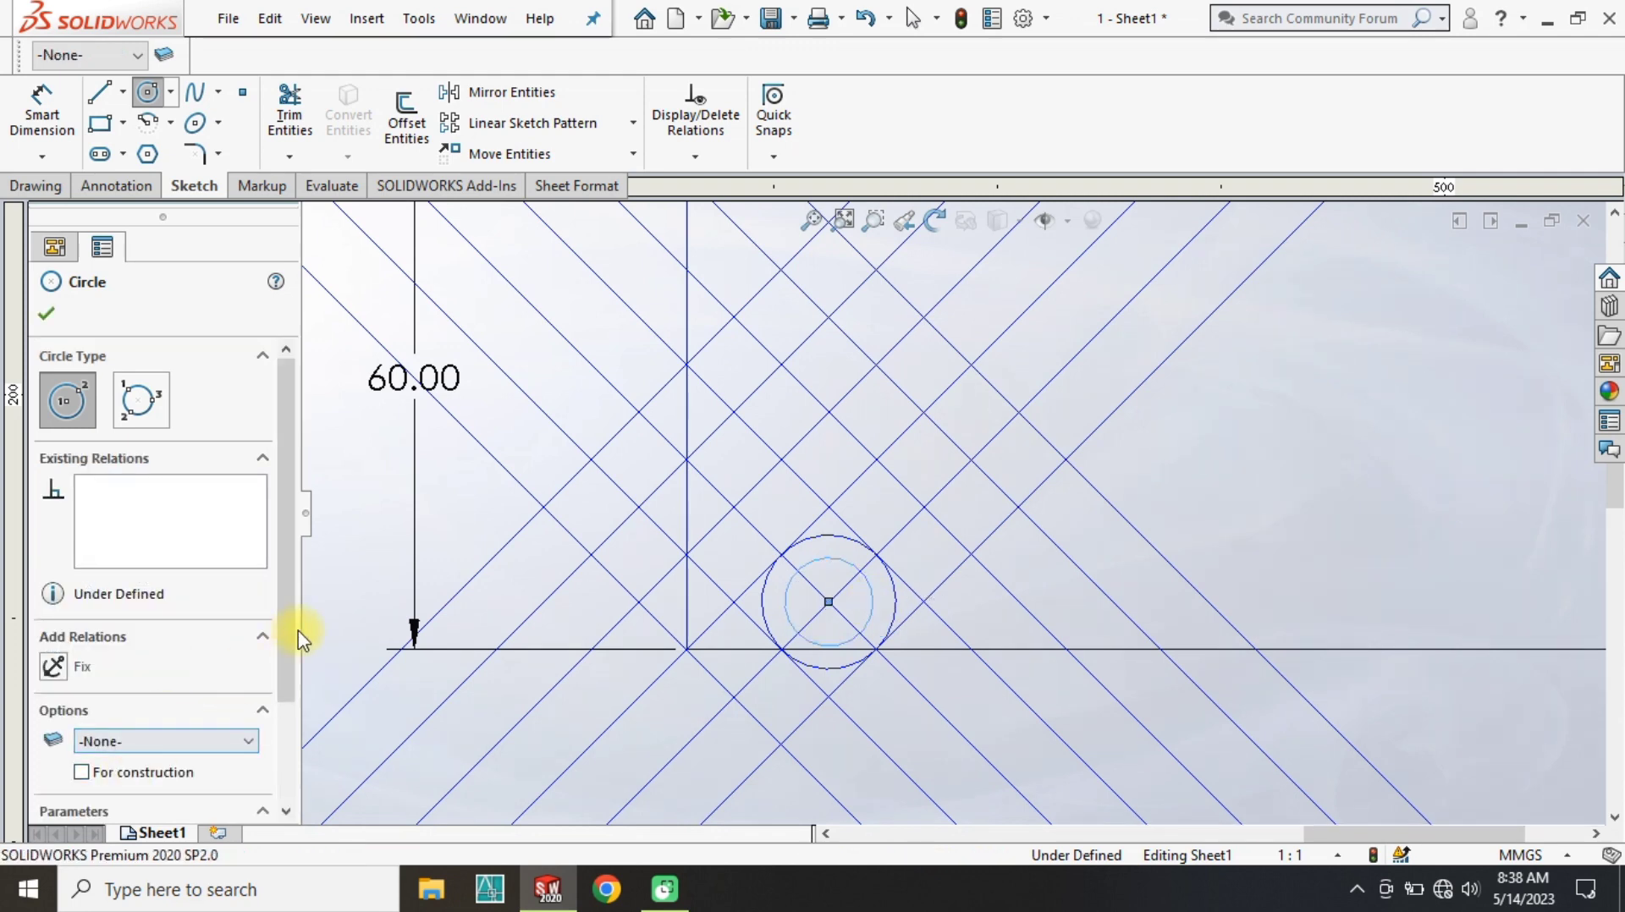
pyautogui.doubleClick(159, 766)
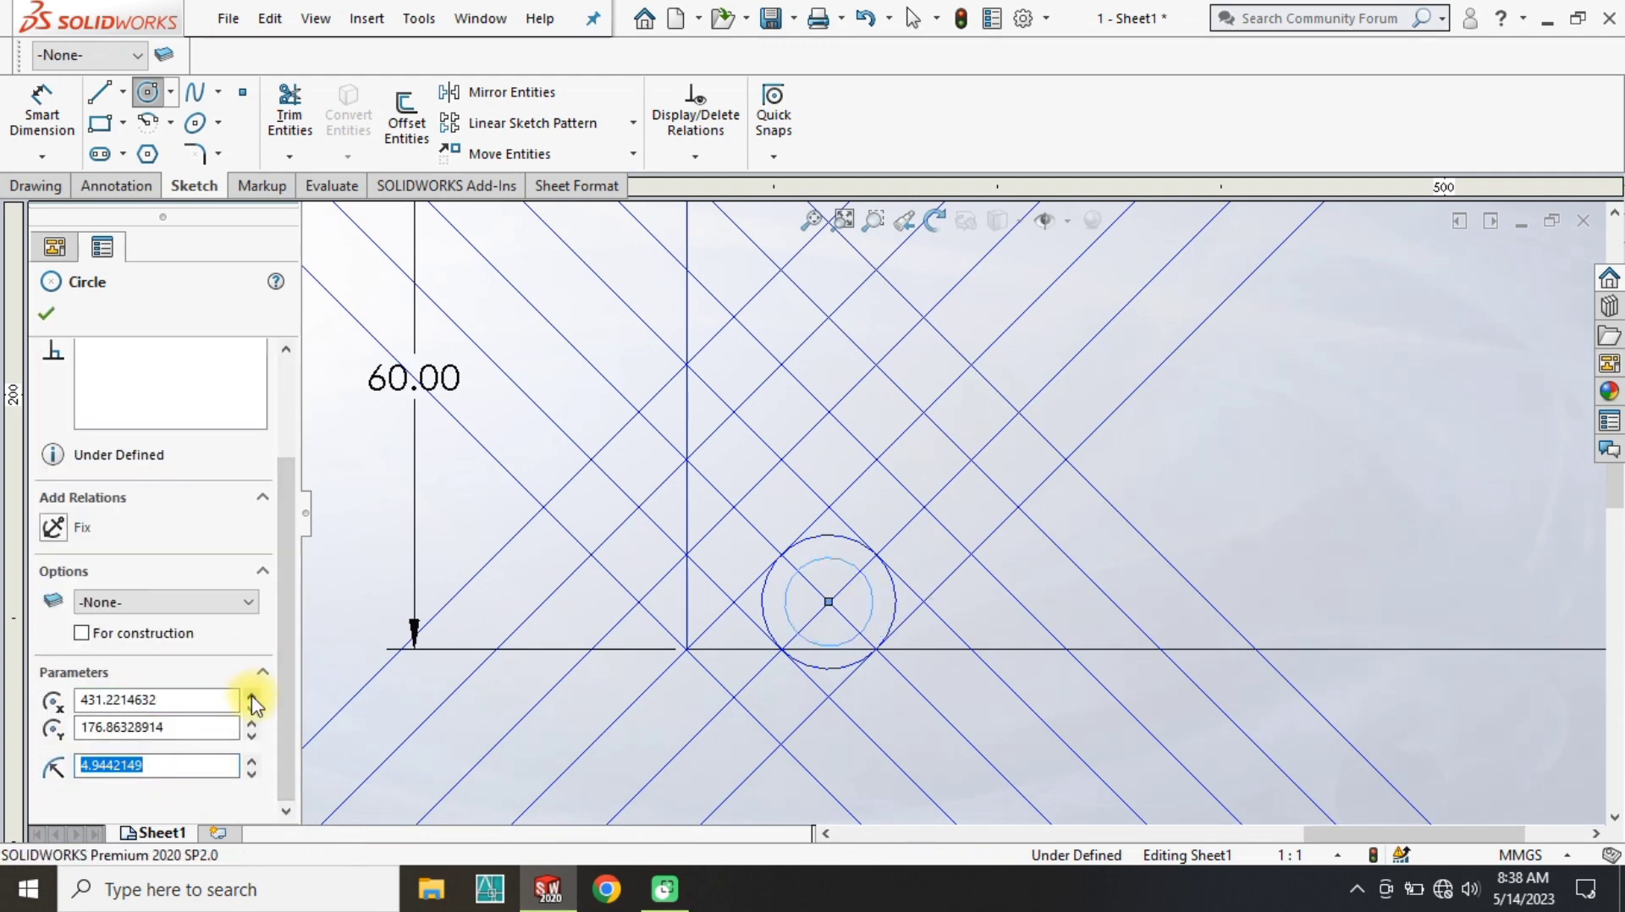
pyautogui.press('Return')
pyautogui.press('Escape')
pyautogui.moveTo(313, 623); pyautogui.dragTo(378, 457, button='right')
pyautogui.click(823, 560)
pyautogui.press('Escape')
pyautogui.press('Escape')
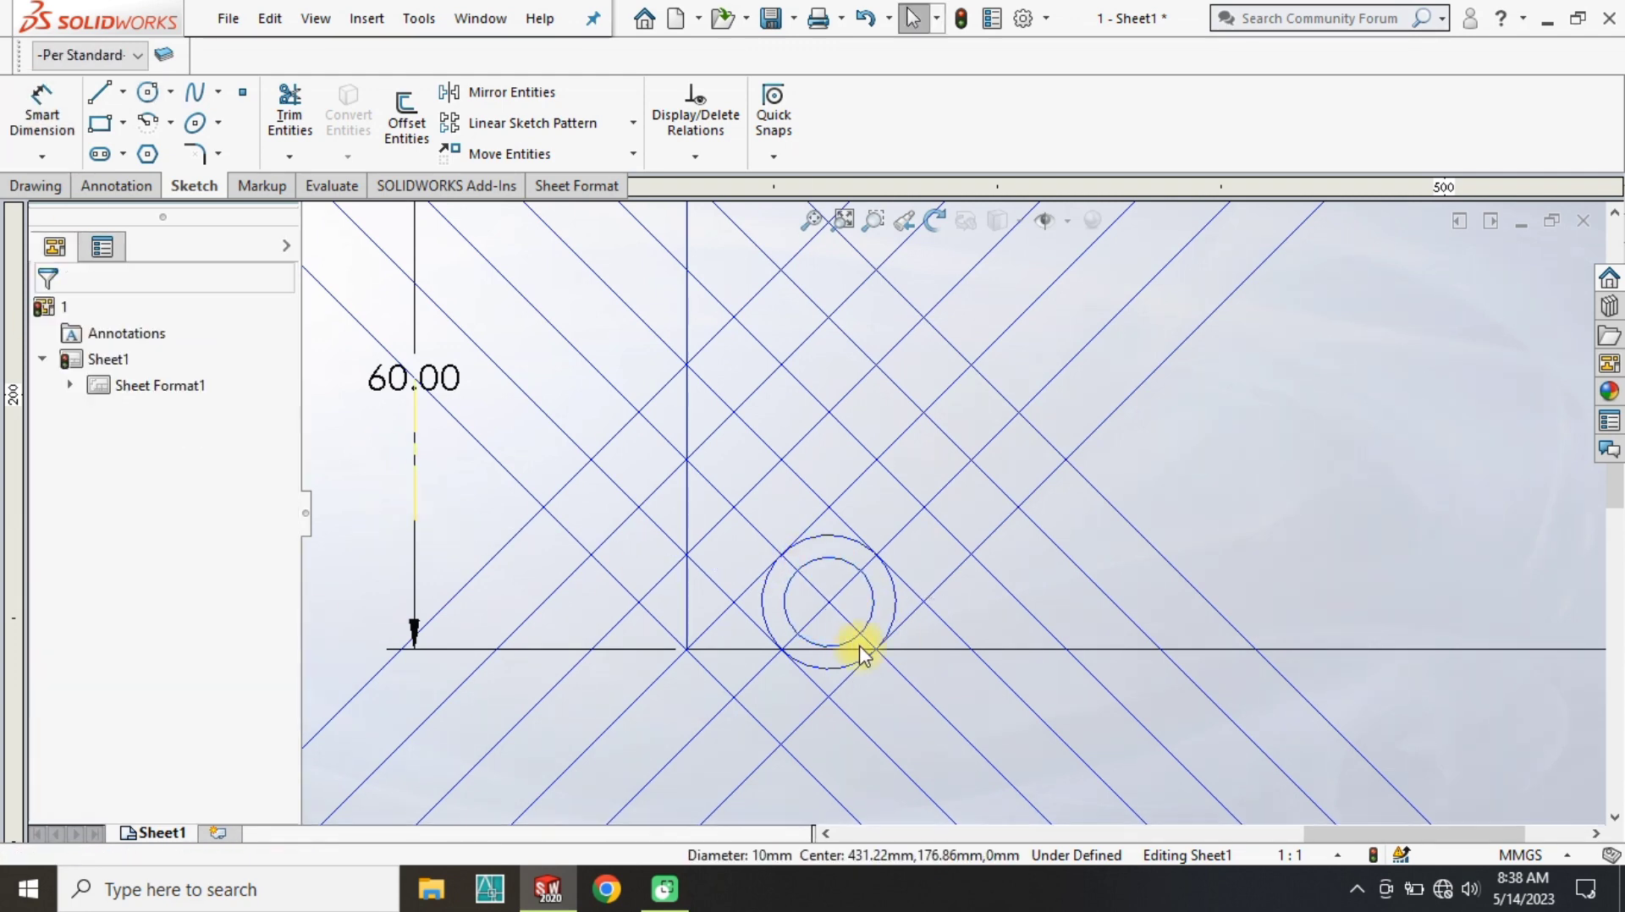
# Draw a horizontal line rightward from the circles' centre and a vertical line crossing it through the next grid intersection.
pyautogui.scroll(-2, 894, 666)
pyautogui.click(99, 92)
pyautogui.click(799, 572)
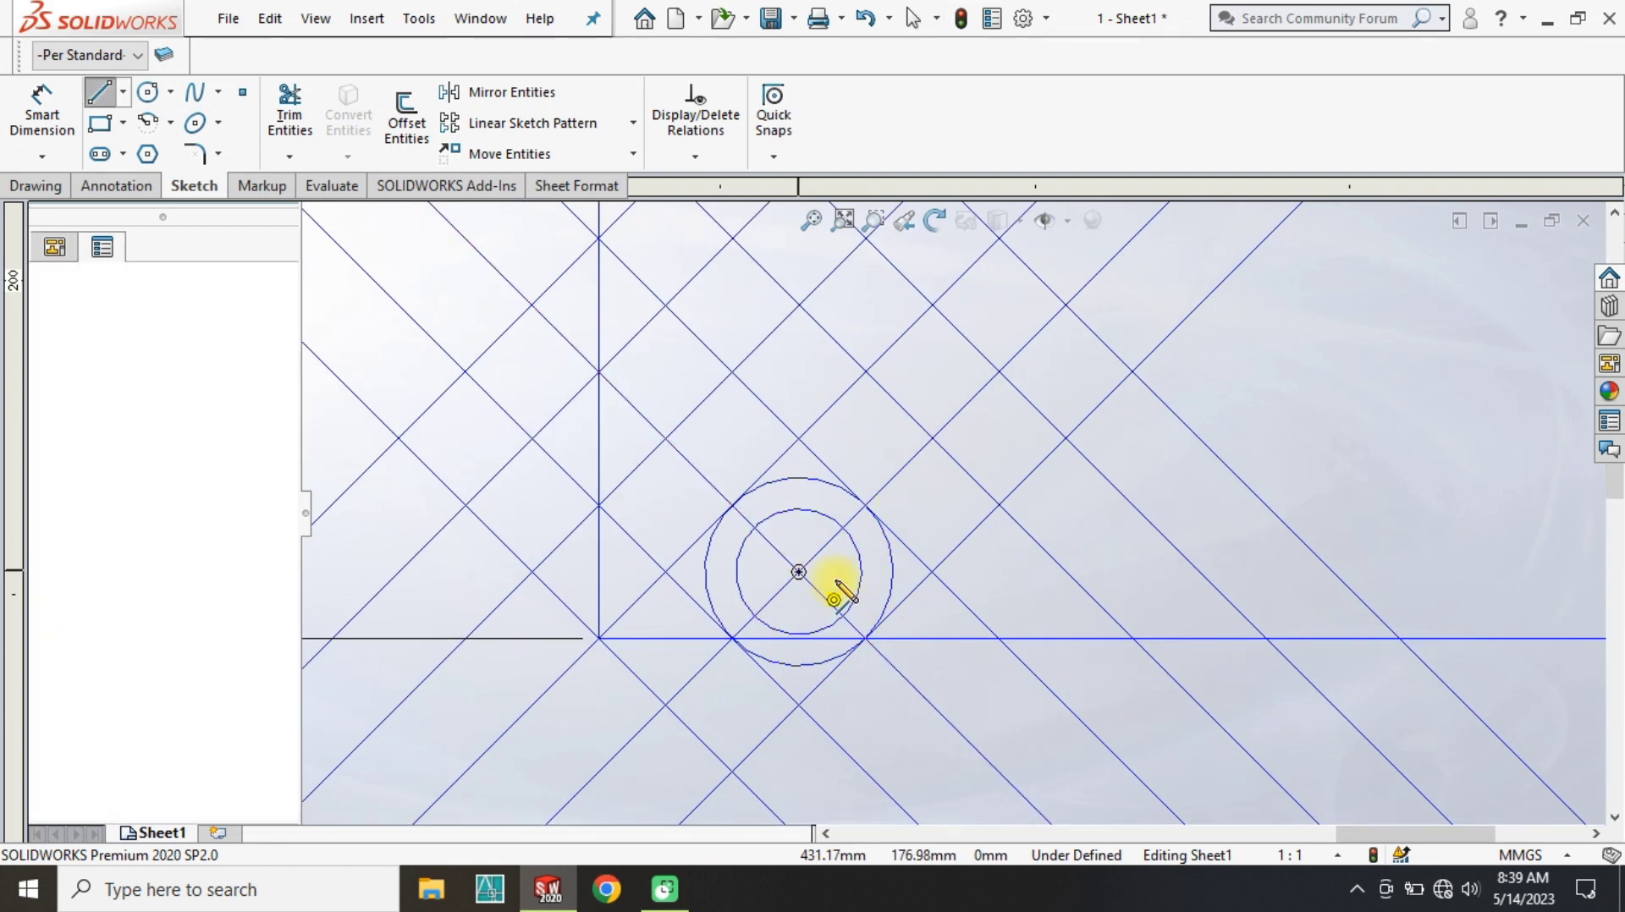
pyautogui.doubleClick(1015, 572)
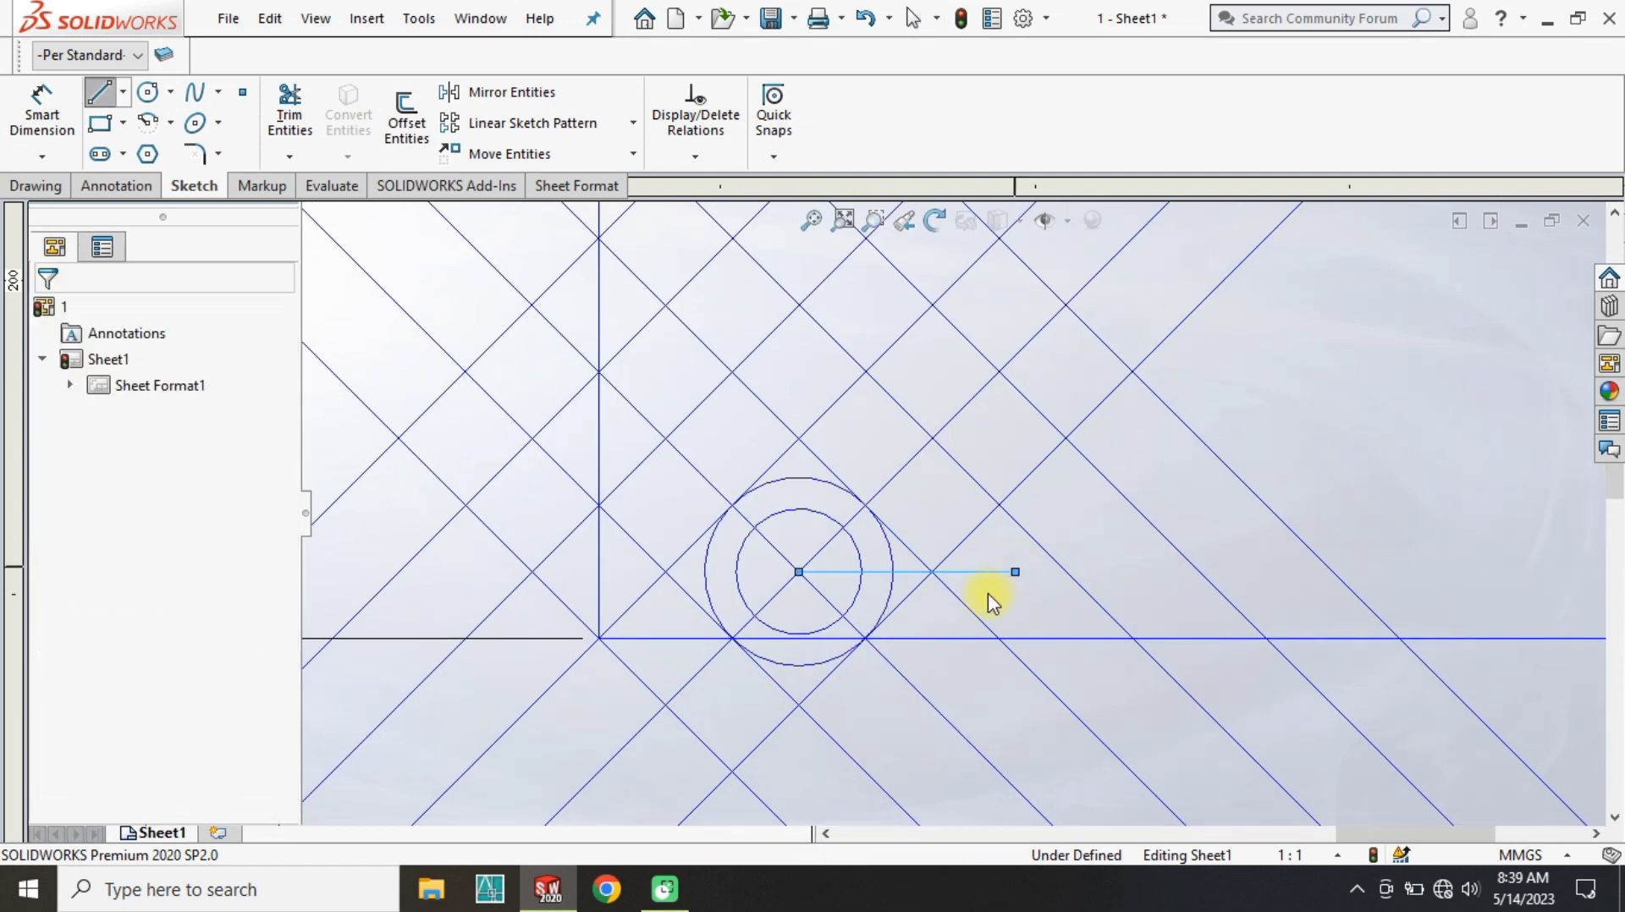
pyautogui.click(932, 438)
pyautogui.doubleClick(931, 627)
pyautogui.press('Escape')
# Offset the horizontal line 1 mm below and 1 mm above, removing the lower offset's dimension.
pyautogui.click(407, 119)
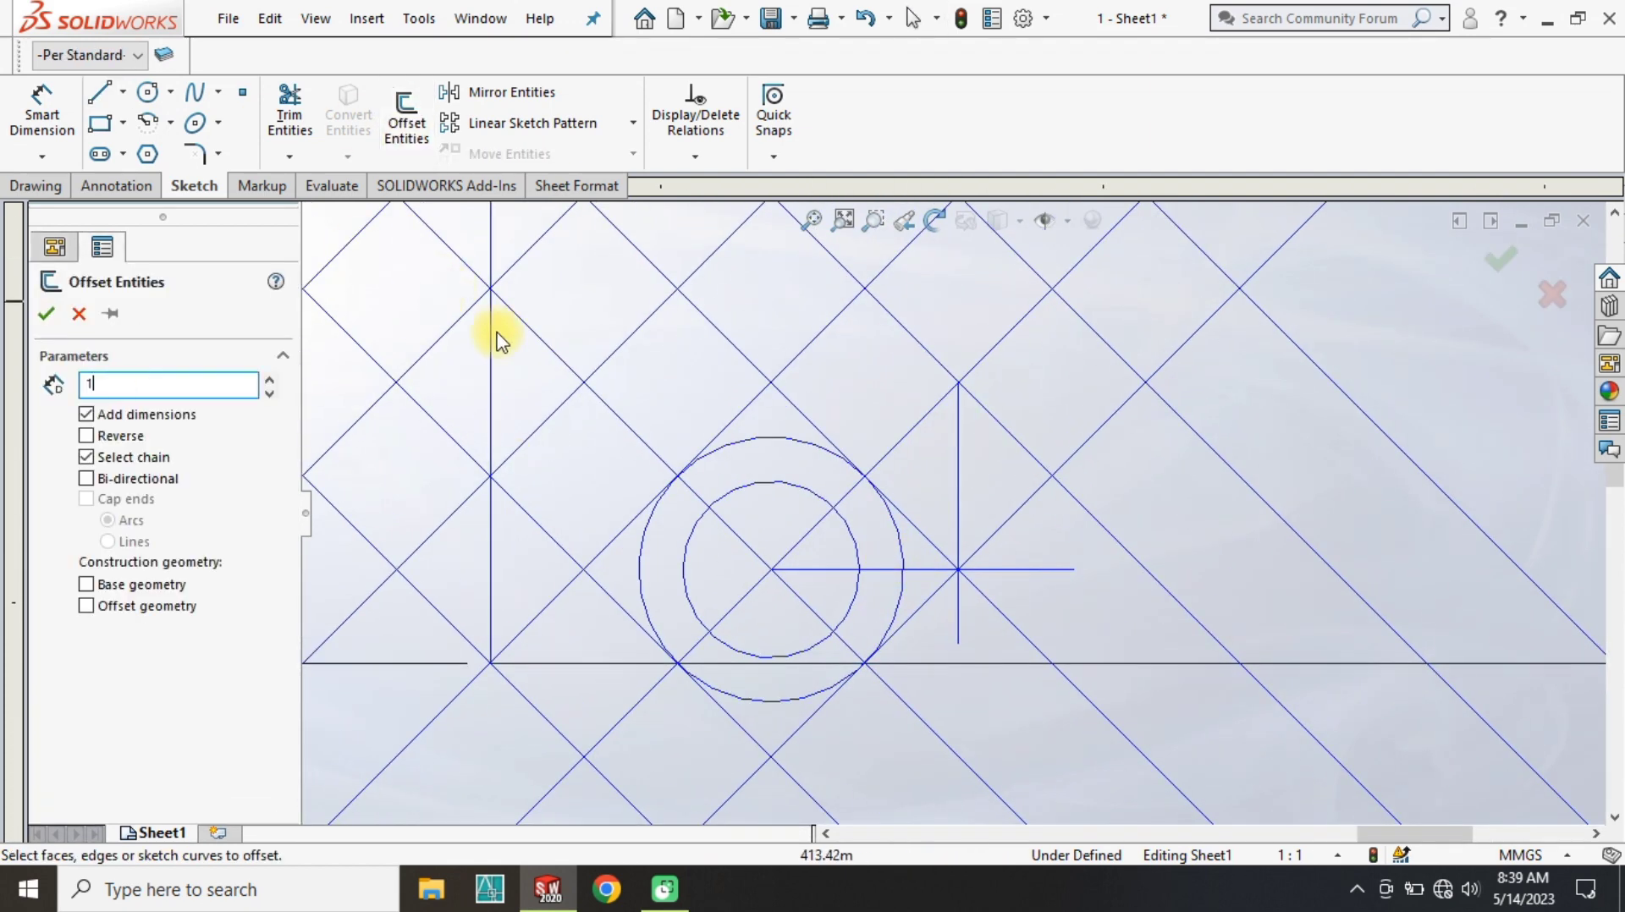
pyautogui.scroll(-3, 880, 551)
pyautogui.click(880, 551)
pyautogui.click(897, 633)
pyautogui.click(884, 543)
pyautogui.click(849, 382)
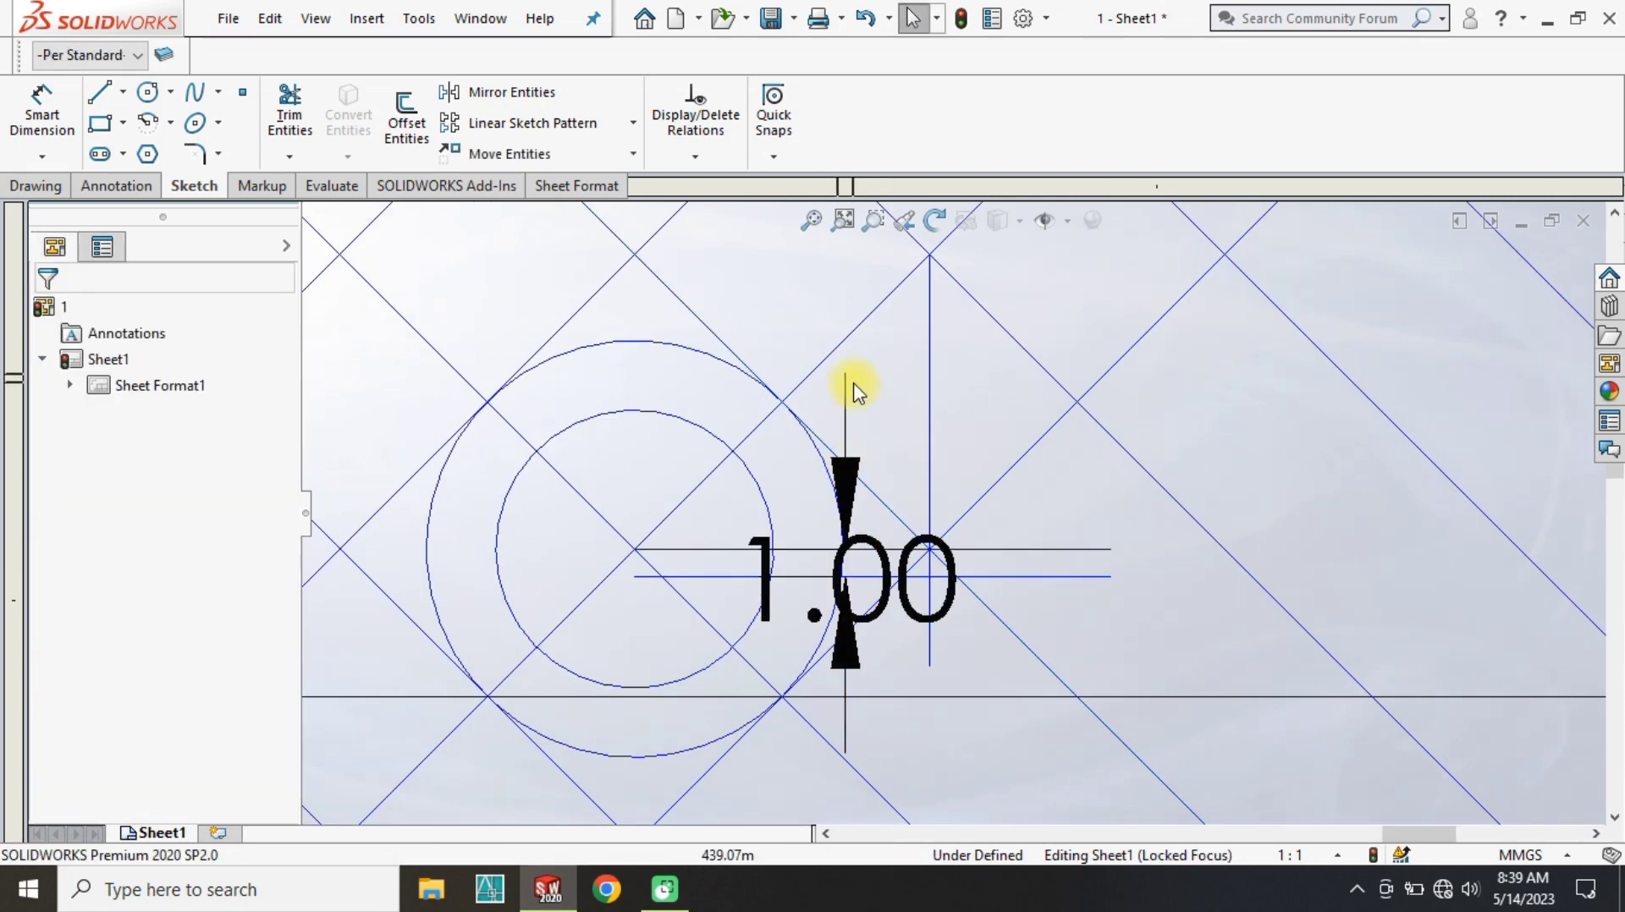
pyautogui.press('Delete')
pyautogui.click(407, 119)
pyautogui.click(900, 549)
pyautogui.click(897, 507)
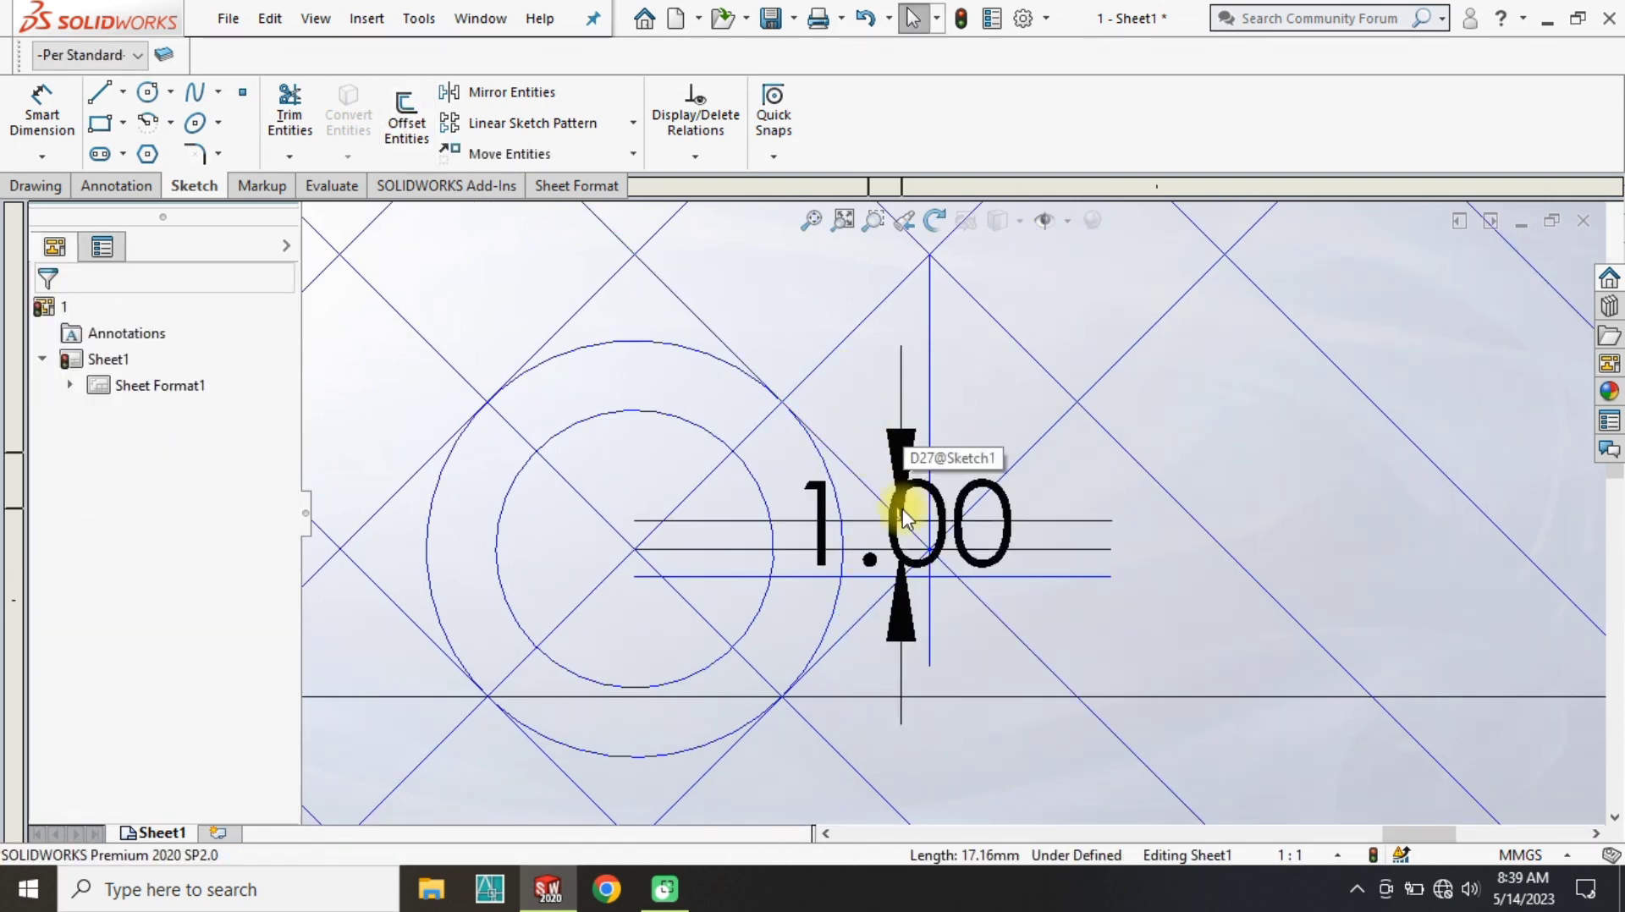
# Offset the vertical line 1 mm toward the circles and remove the offset dimension.
pyautogui.press('Return')
pyautogui.click(928, 406)
pyautogui.click(909, 458)
pyautogui.press('Delete')
# Trim the ends of the horizontal and vertical helper lines that extend past the diagonal lines.
pyautogui.scroll(1, 880, 559)
pyautogui.scroll(-1, 917, 472)
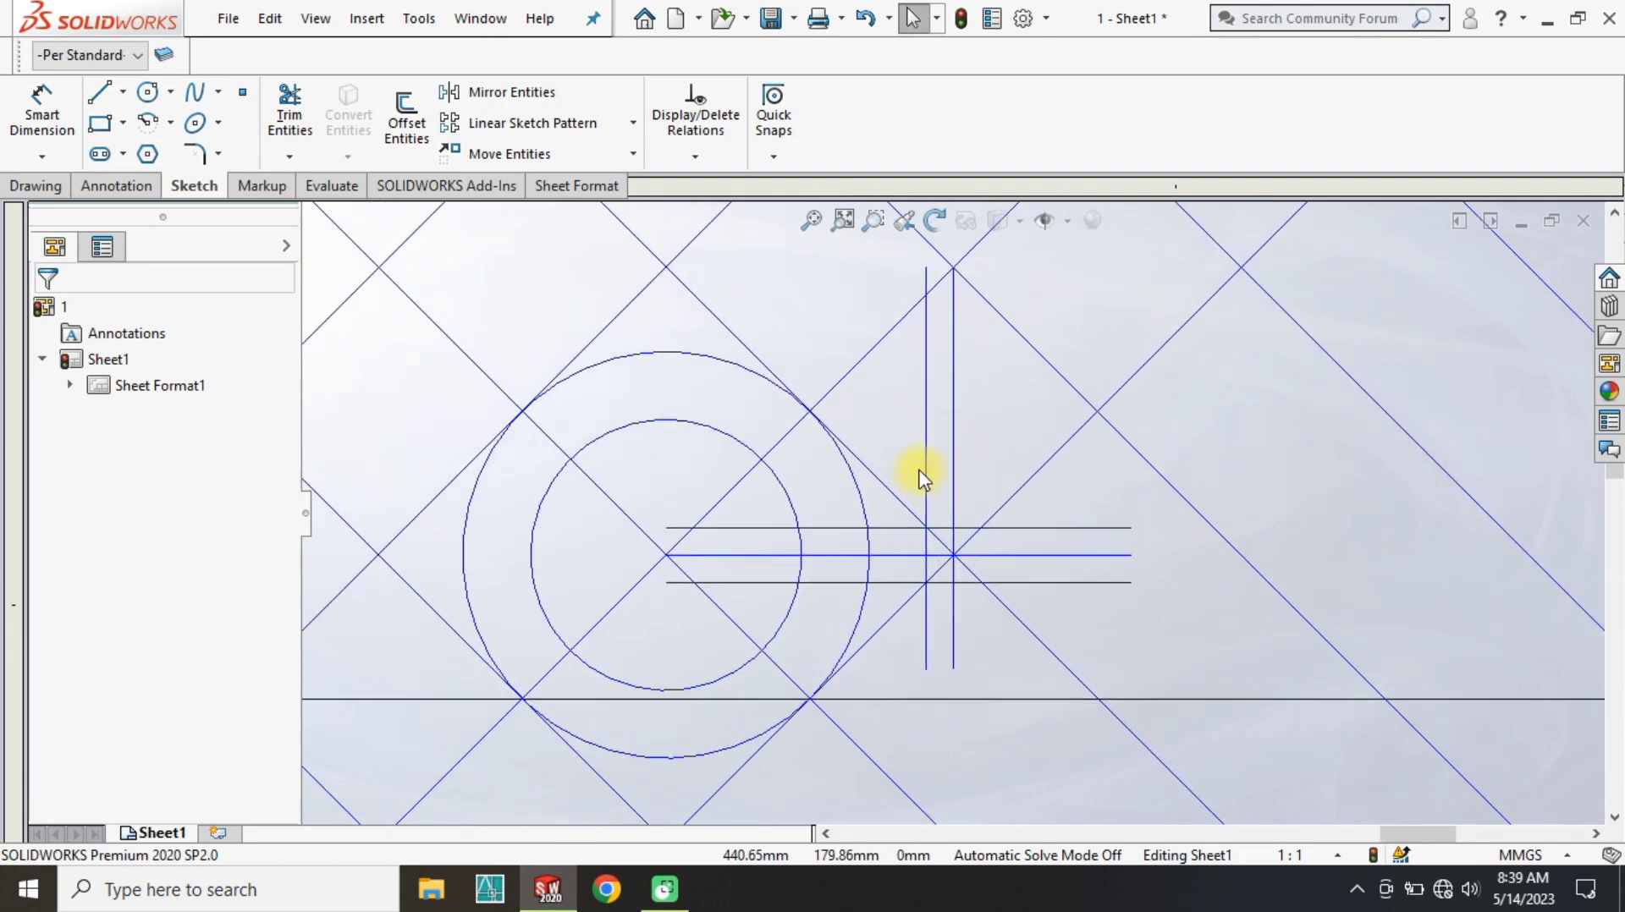
pyautogui.scroll(-3, 946, 547)
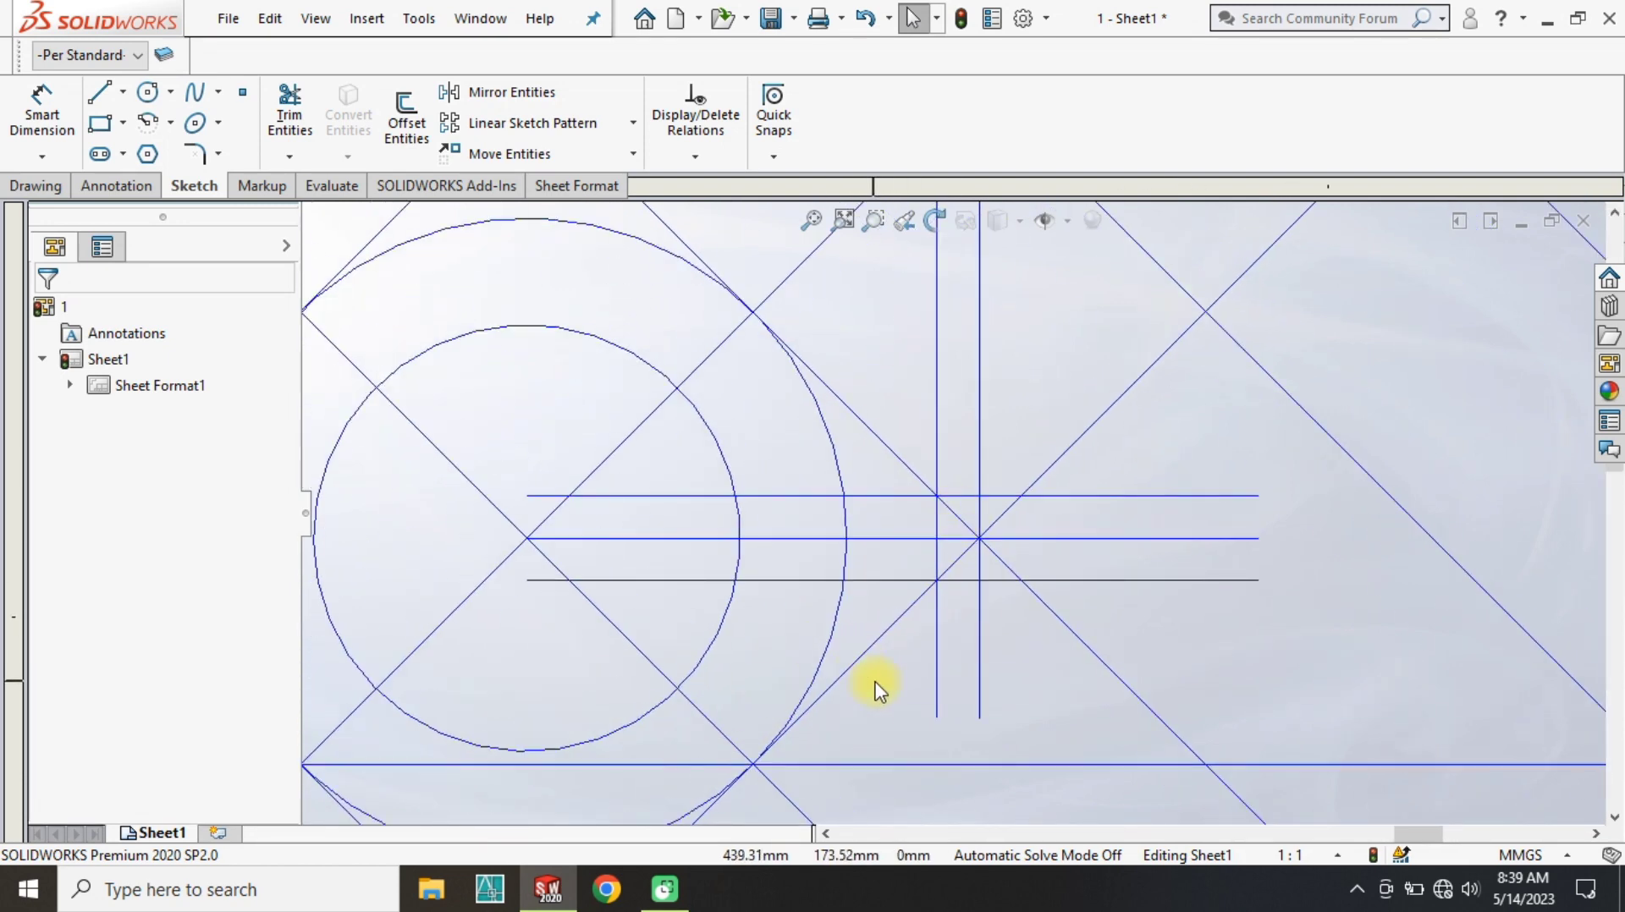
pyautogui.click(282, 129)
pyautogui.scroll(-2, 980, 545)
pyautogui.scroll(2, 816, 678)
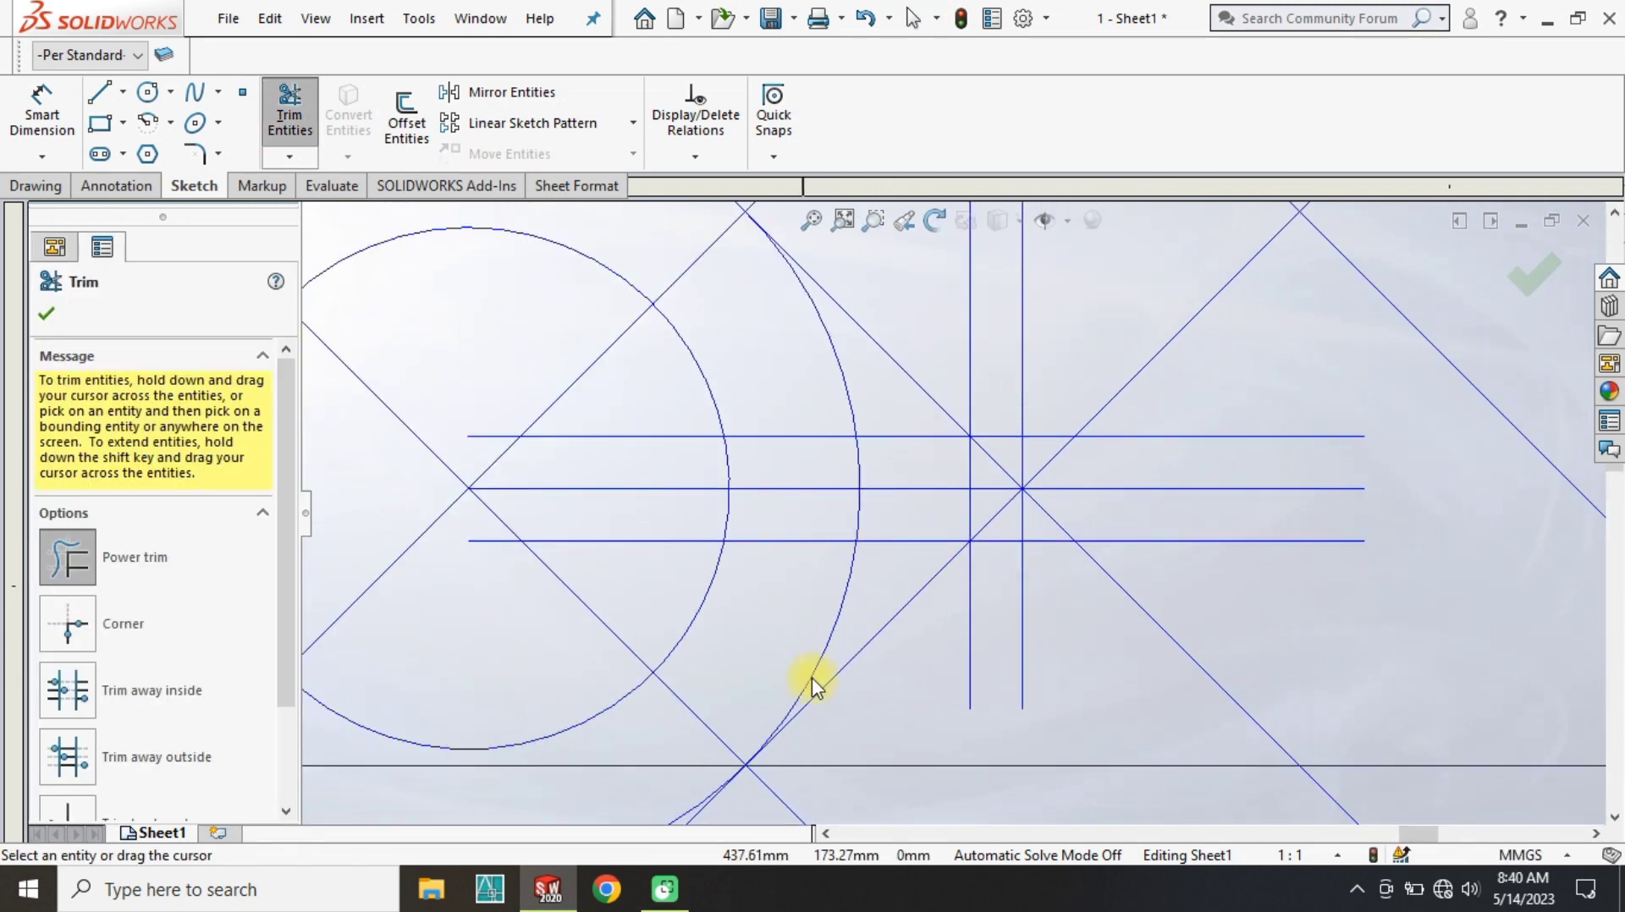
pyautogui.scroll(-1, 950, 413)
pyautogui.scroll(2, 949, 410)
pyautogui.scroll(-2, 1062, 478)
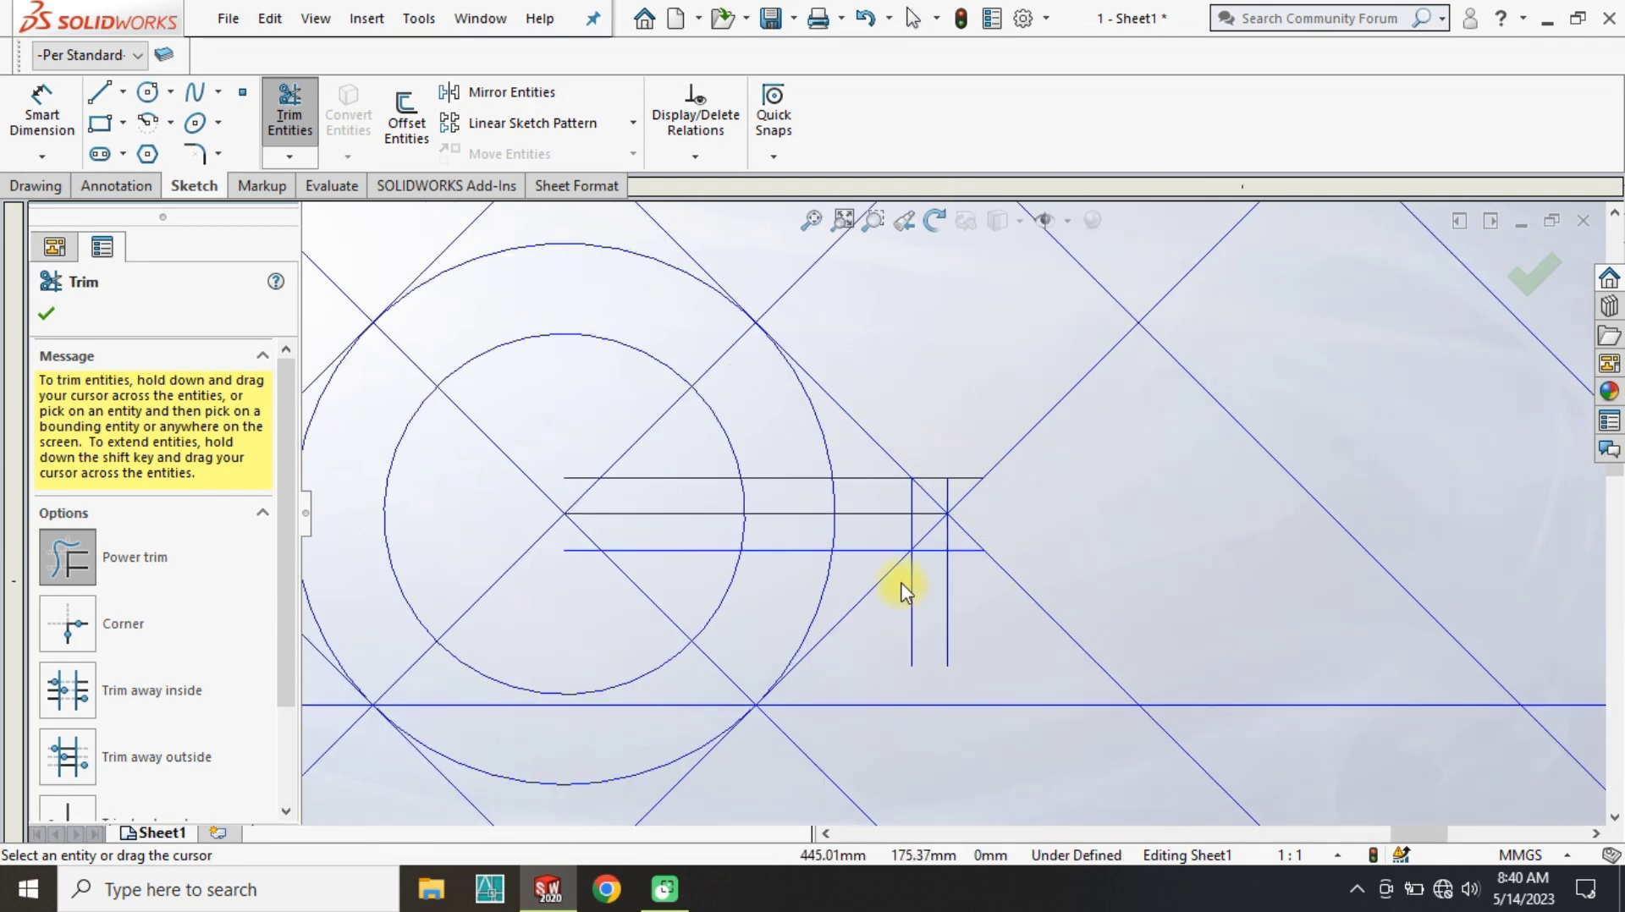
pyautogui.scroll(-2, 902, 589)
pyautogui.scroll(1, 900, 457)
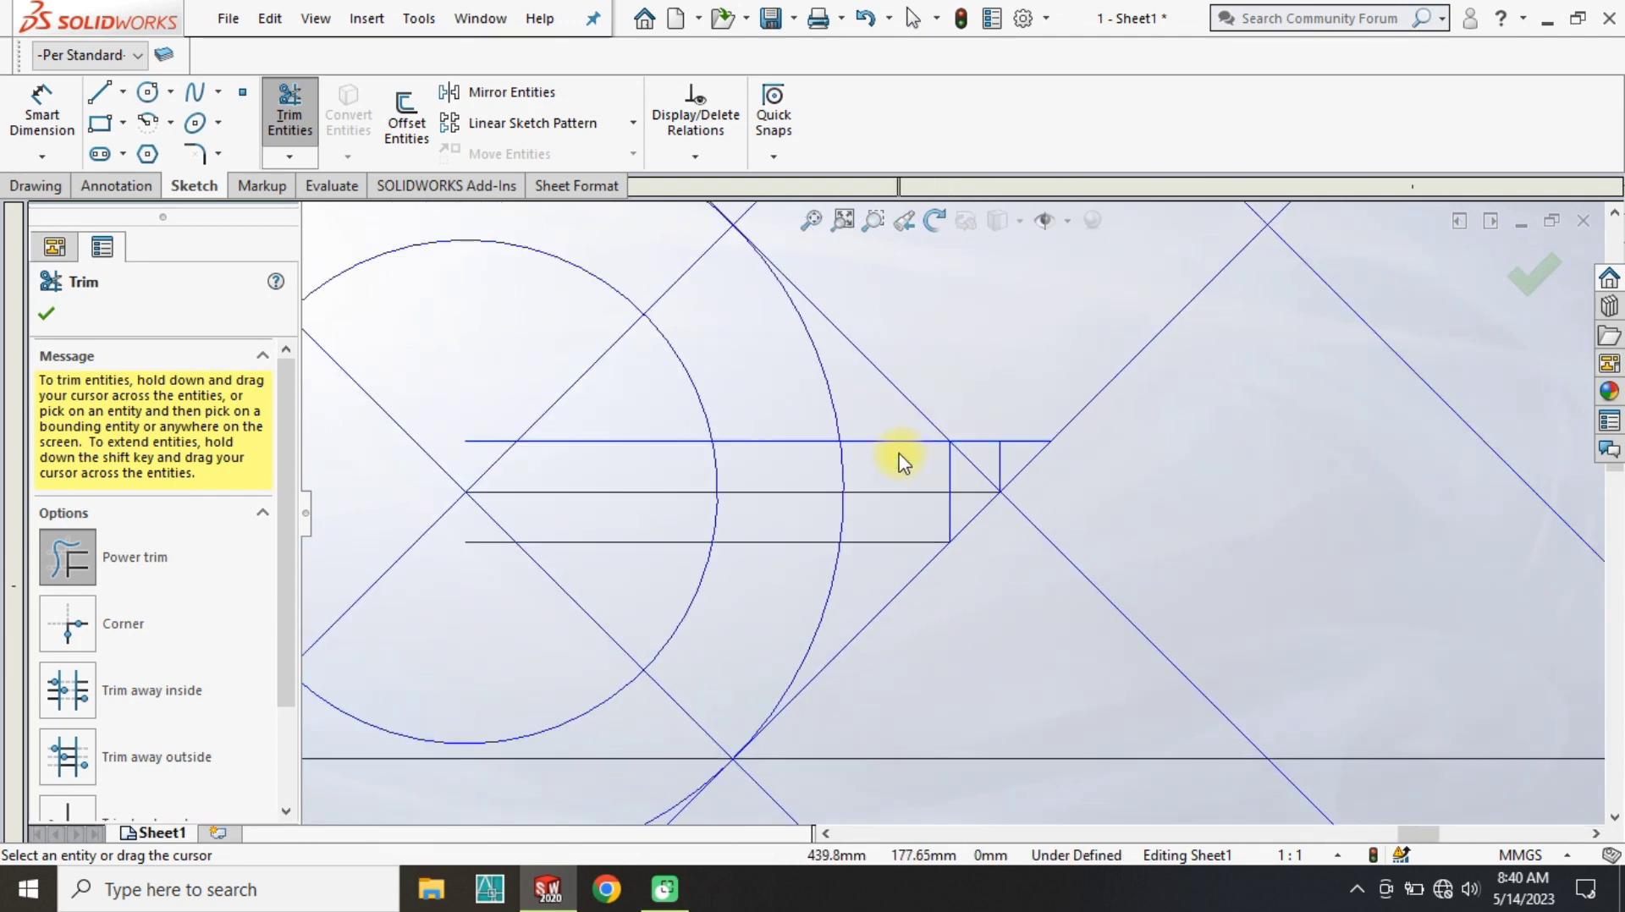
# Trim the remaining helper lines to leave two short horizontal segments between the outer circle and the diagonals.
pyautogui.scroll(-2, 853, 532)
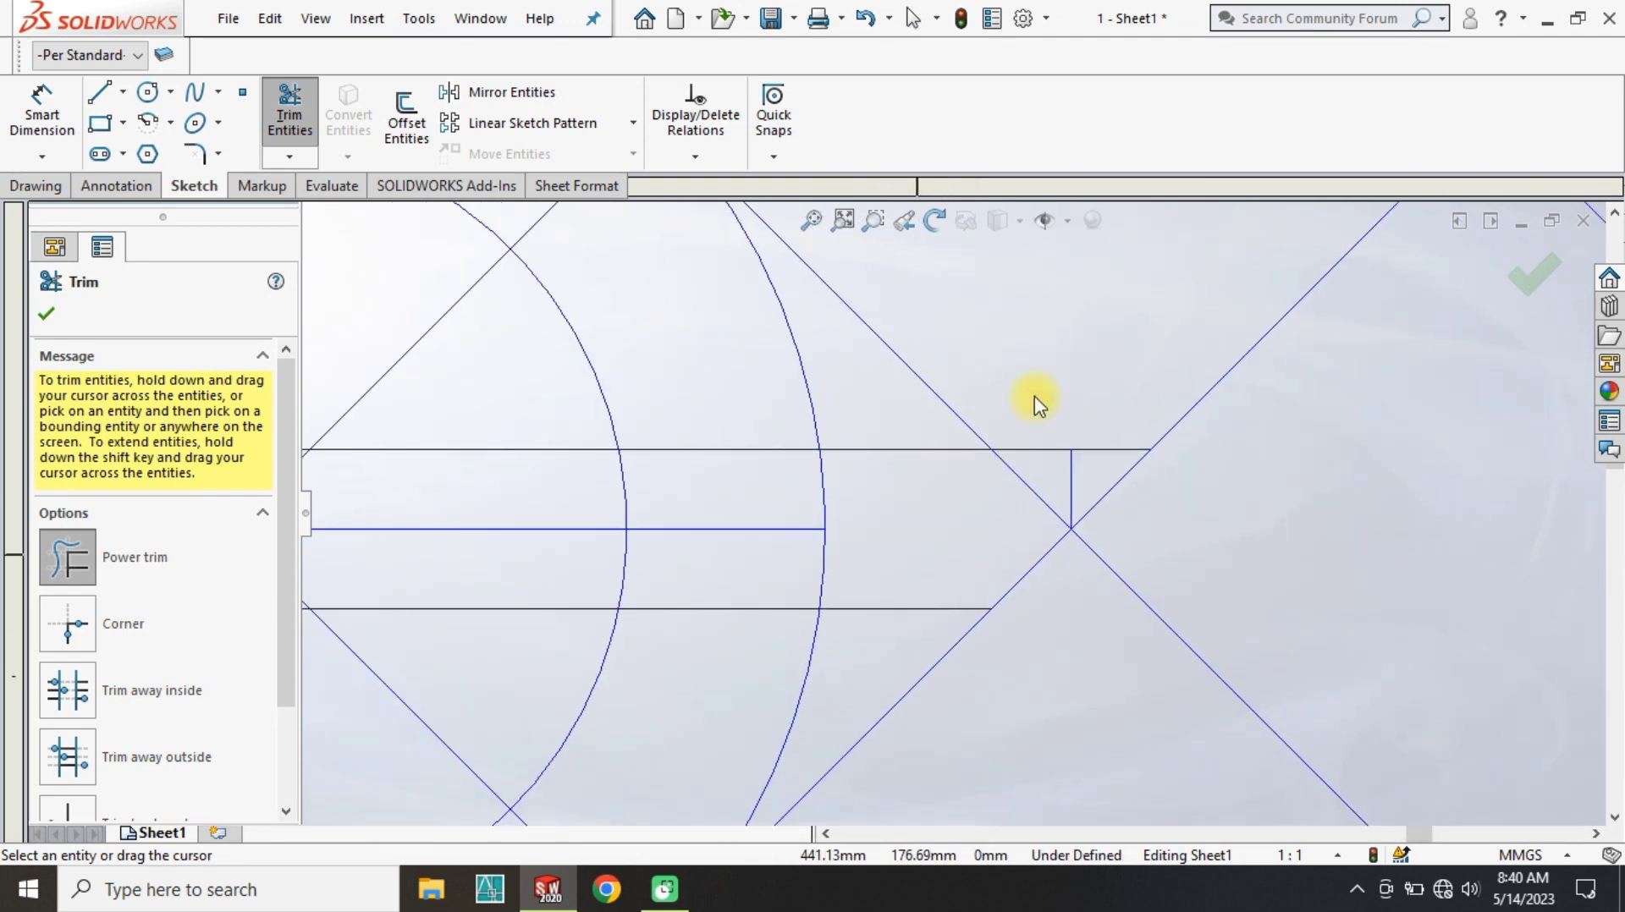
pyautogui.scroll(3, 937, 611)
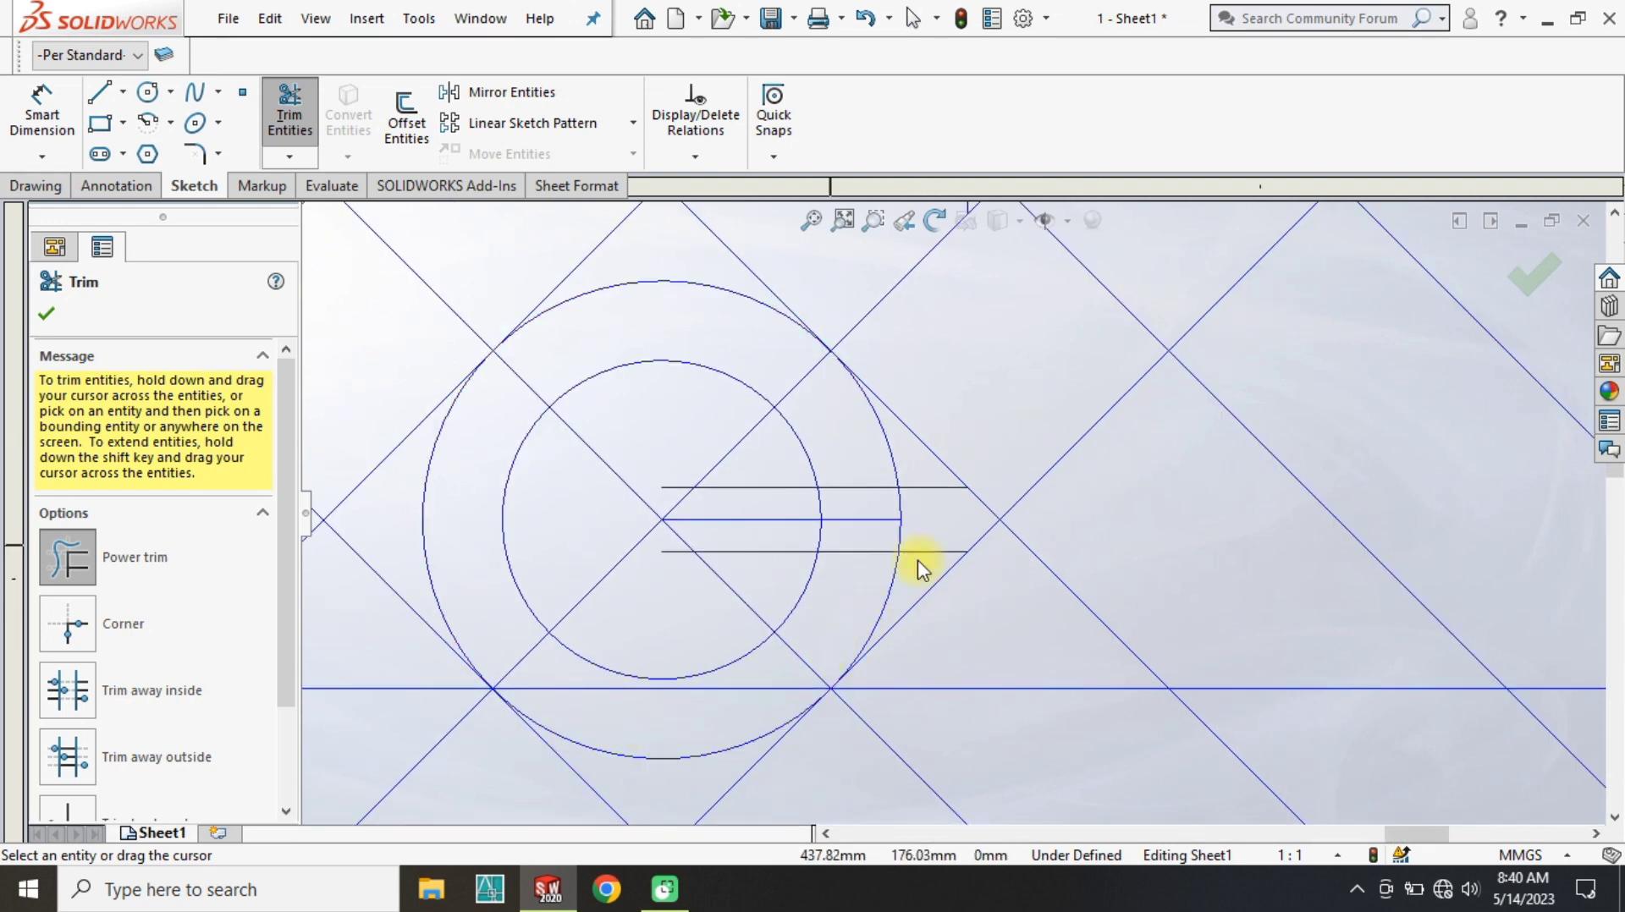
pyautogui.moveTo(770, 491); pyautogui.dragTo(769, 557)
# Circular-pattern the two short horizontal lines around the circles' centre with 4 equally spaced instances over 360 degrees.
pyautogui.click(633, 122)
pyautogui.click(602, 199)
pyautogui.scroll(5, 928, 550)
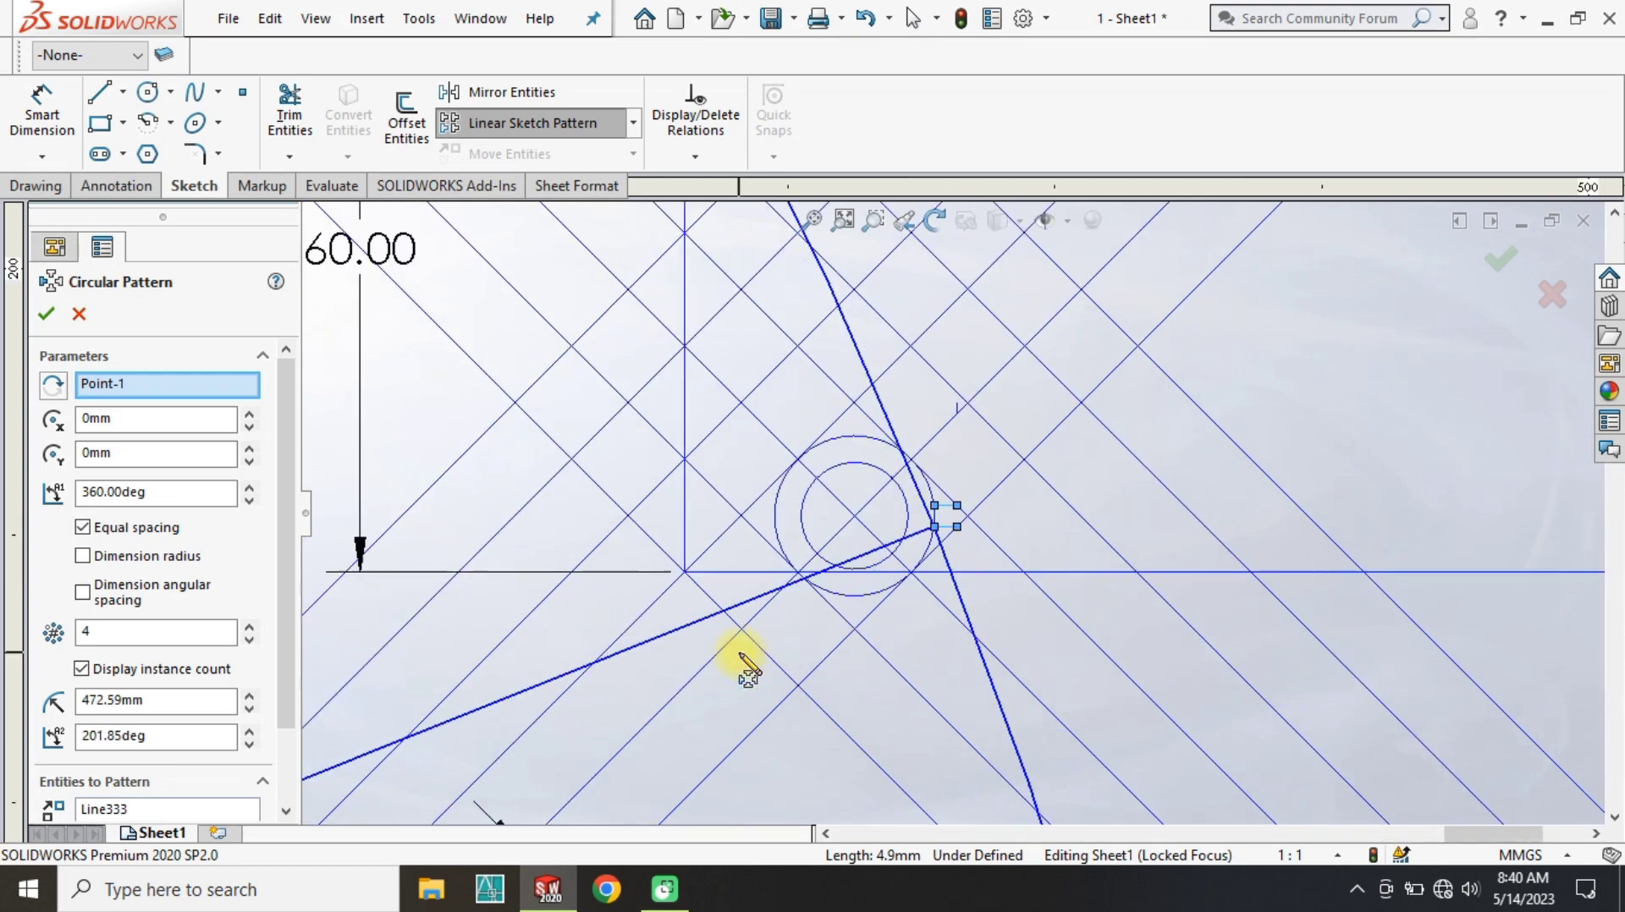
pyautogui.scroll(-8, 854, 584)
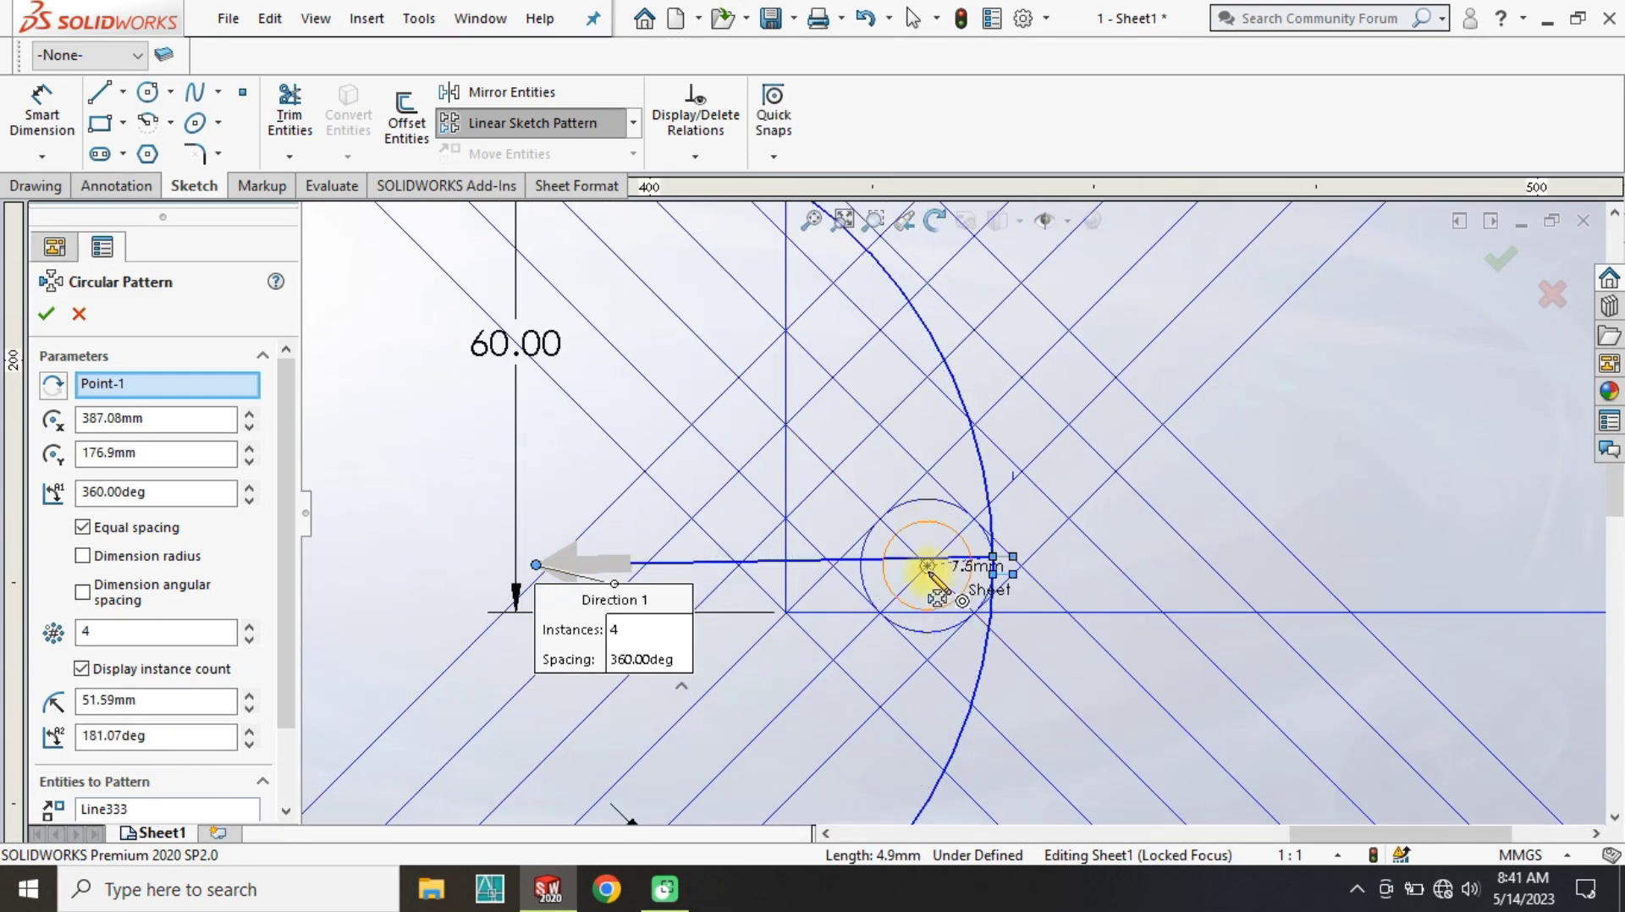
pyautogui.scroll(-3, 925, 567)
pyautogui.click(46, 313)
pyautogui.scroll(-2, 973, 453)
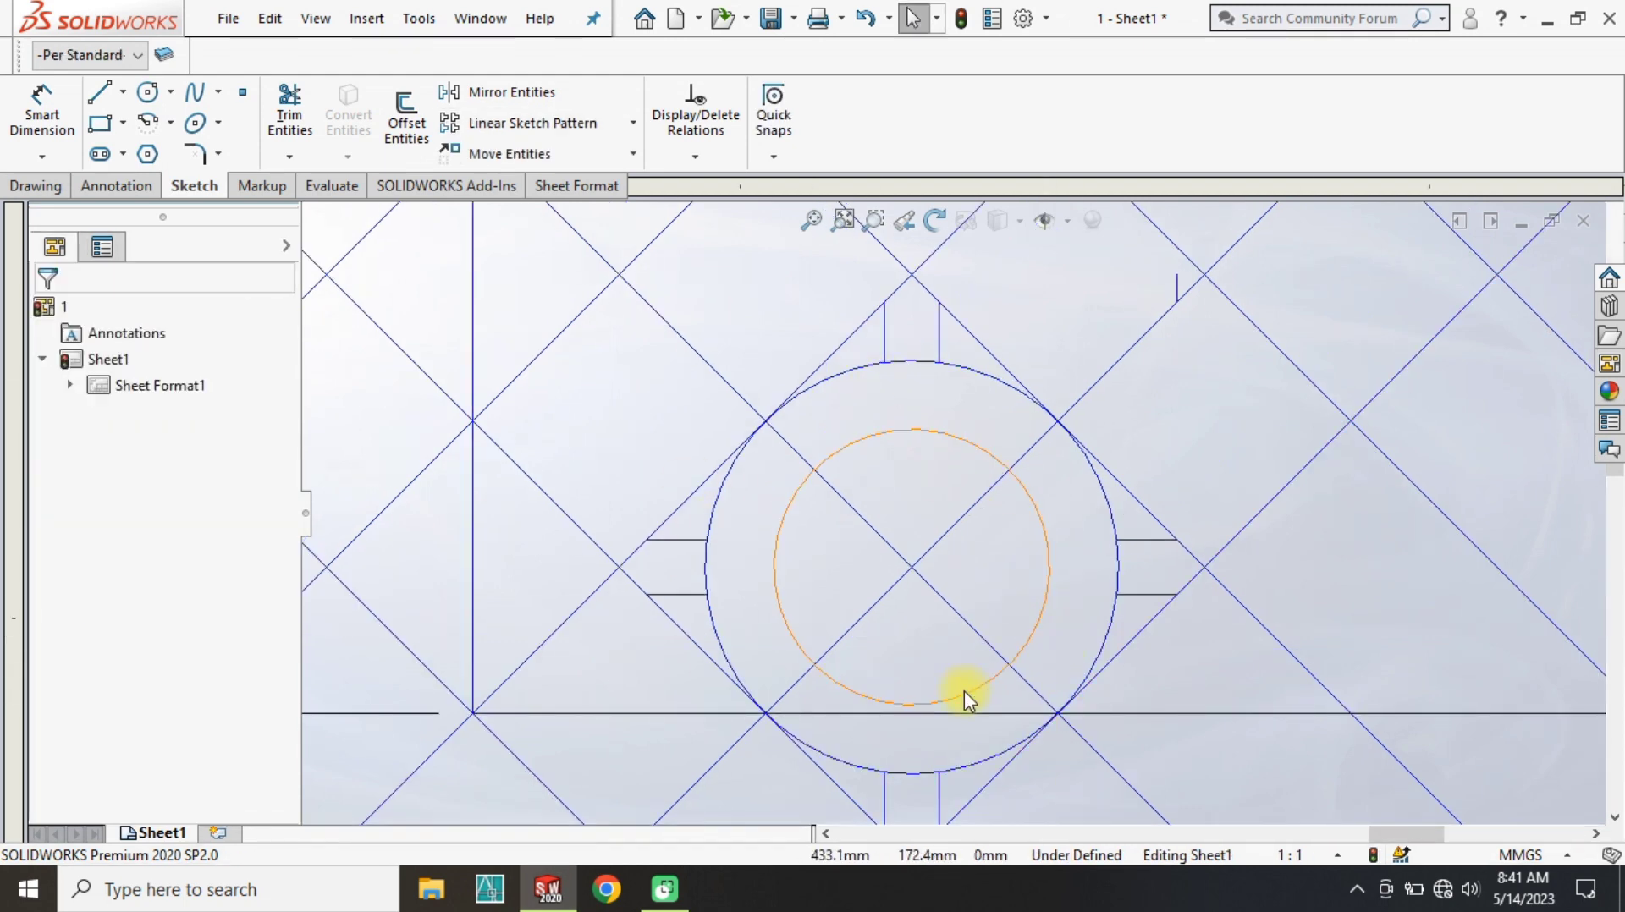
# Trim the outer circle's arcs between each pair of short lines to open the four arms.
pyautogui.click(288, 116)
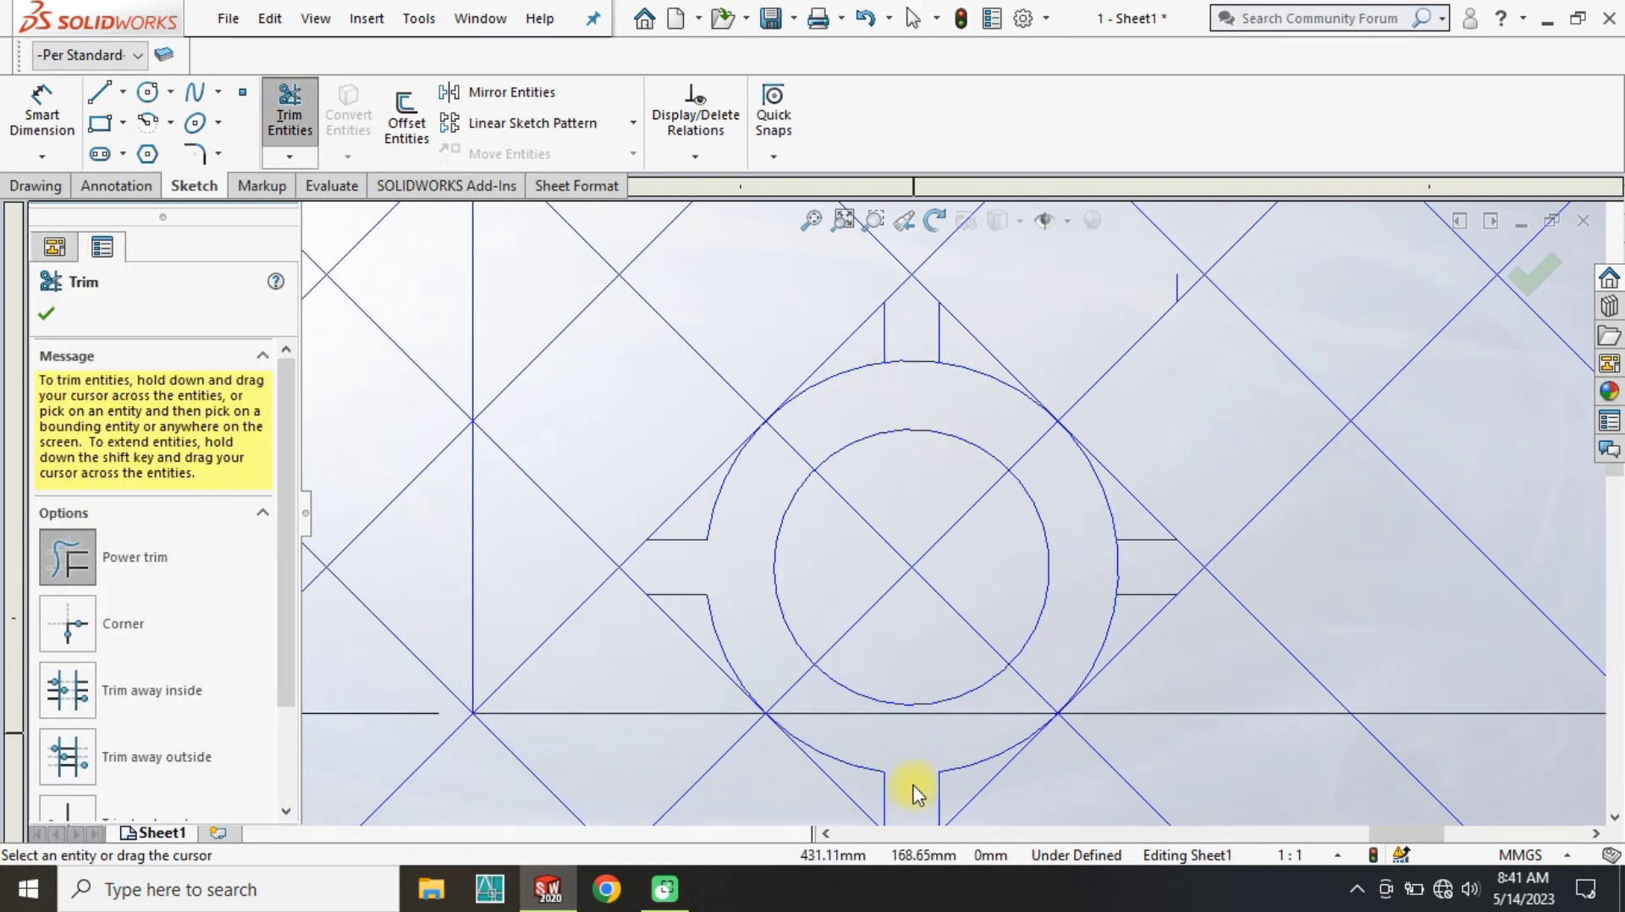
pyautogui.scroll(4, 917, 794)
pyautogui.scroll(-4, 872, 656)
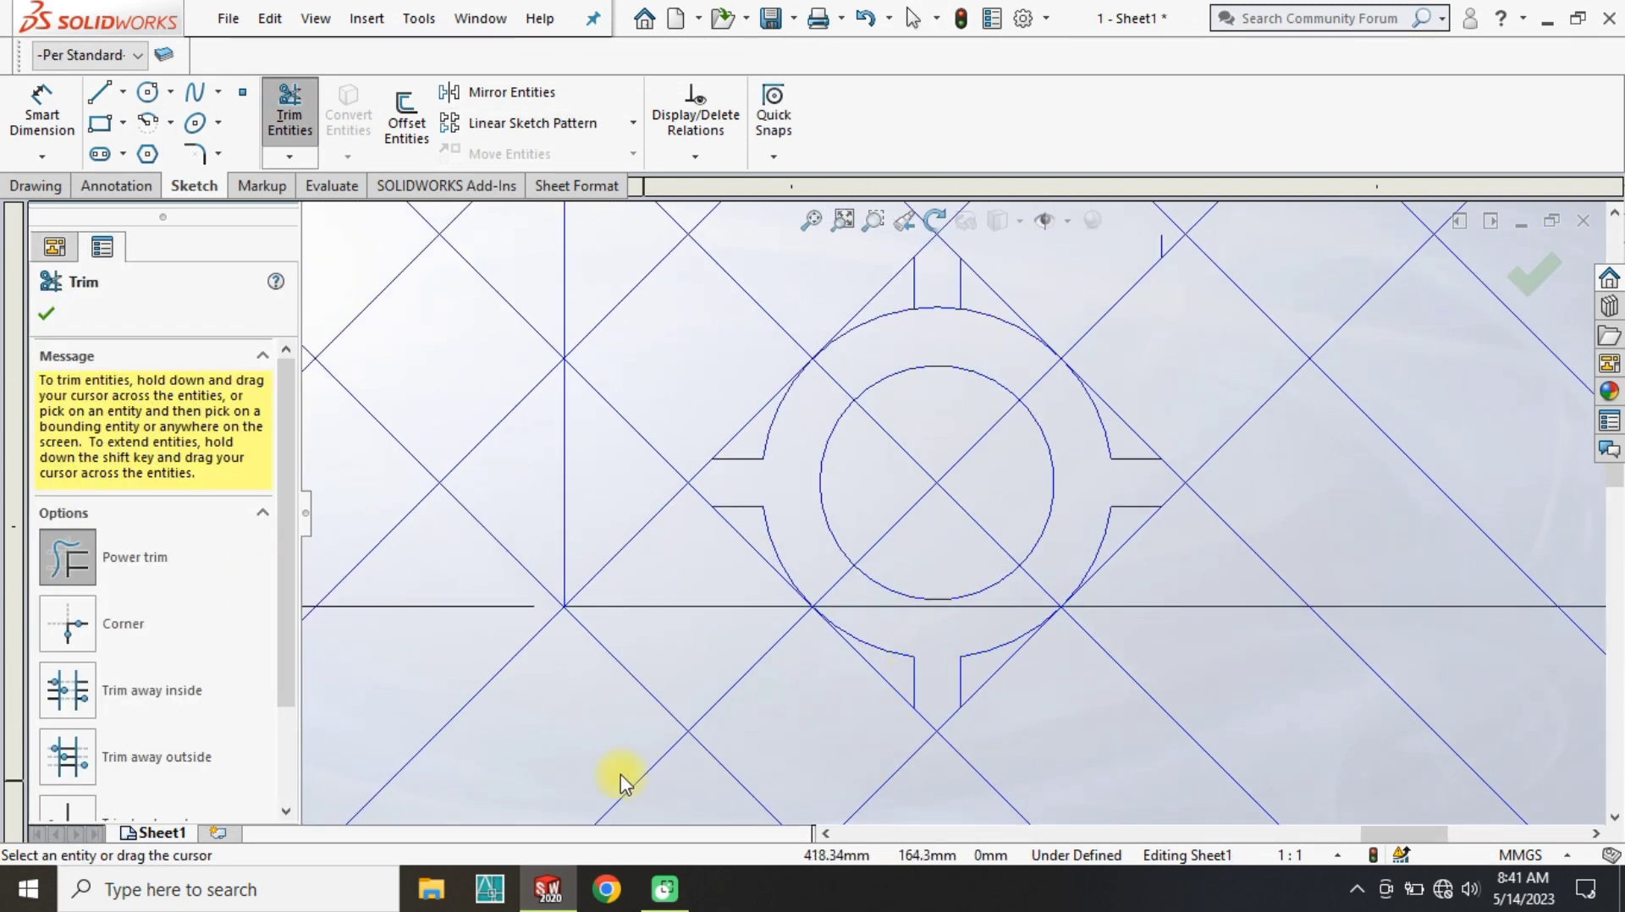
pyautogui.moveTo(956, 338); pyautogui.dragTo(941, 297)
pyautogui.press('Escape')
# Delete the stray short vertical line left above the motif's right arm.
pyautogui.scroll(4, 910, 514)
pyautogui.scroll(-5, 987, 423)
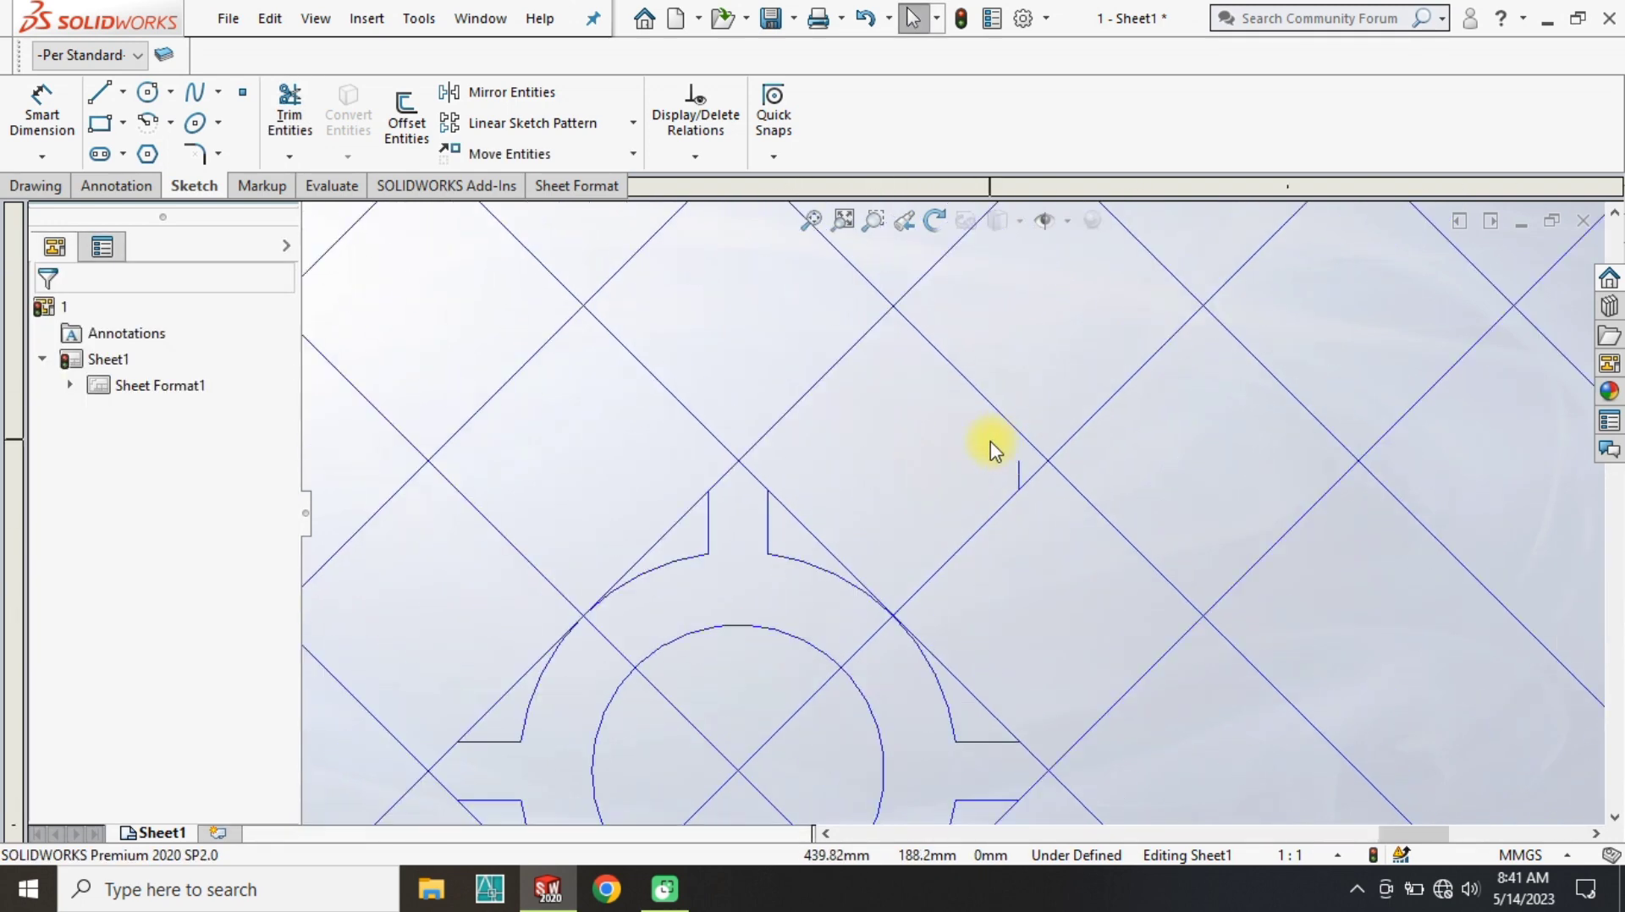
pyautogui.click(1018, 482)
pyautogui.press('Escape')
pyautogui.scroll(4, 777, 588)
# Set up a From/To copy of the motif's inner circle, four outer arcs and eight short lines, starting from the circle centre.
pyautogui.click(632, 155)
pyautogui.click(541, 214)
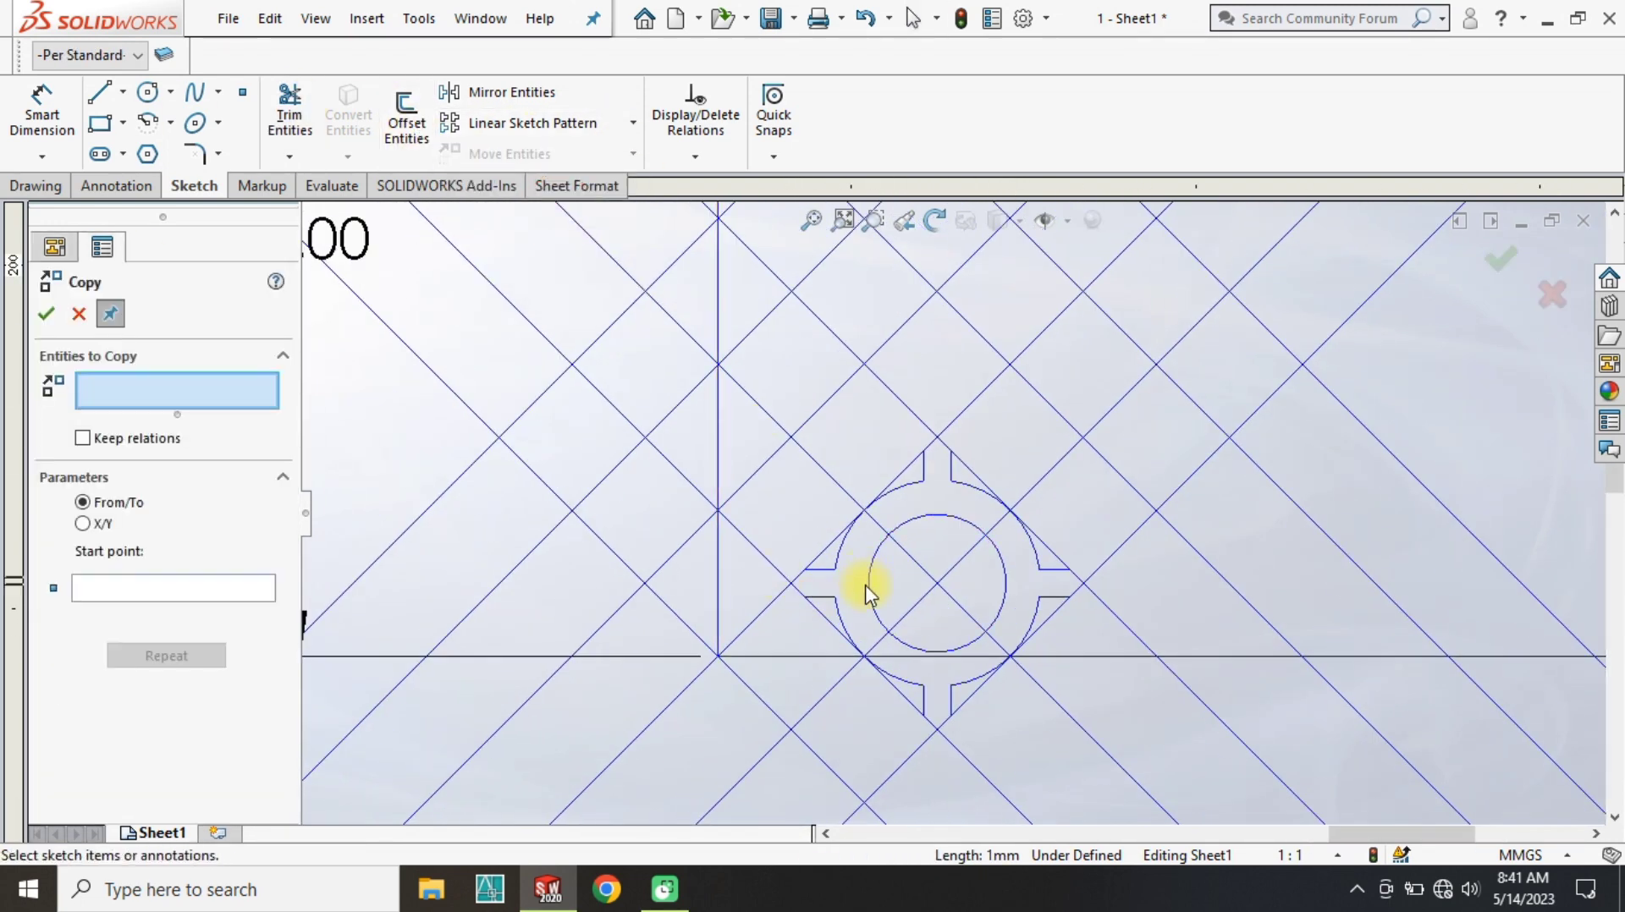
pyautogui.scroll(-3, 861, 592)
pyautogui.click(885, 528)
pyautogui.click(915, 402)
pyautogui.click(978, 366)
pyautogui.click(1025, 367)
pyautogui.click(1159, 472)
pyautogui.click(1229, 540)
pyautogui.click(1210, 586)
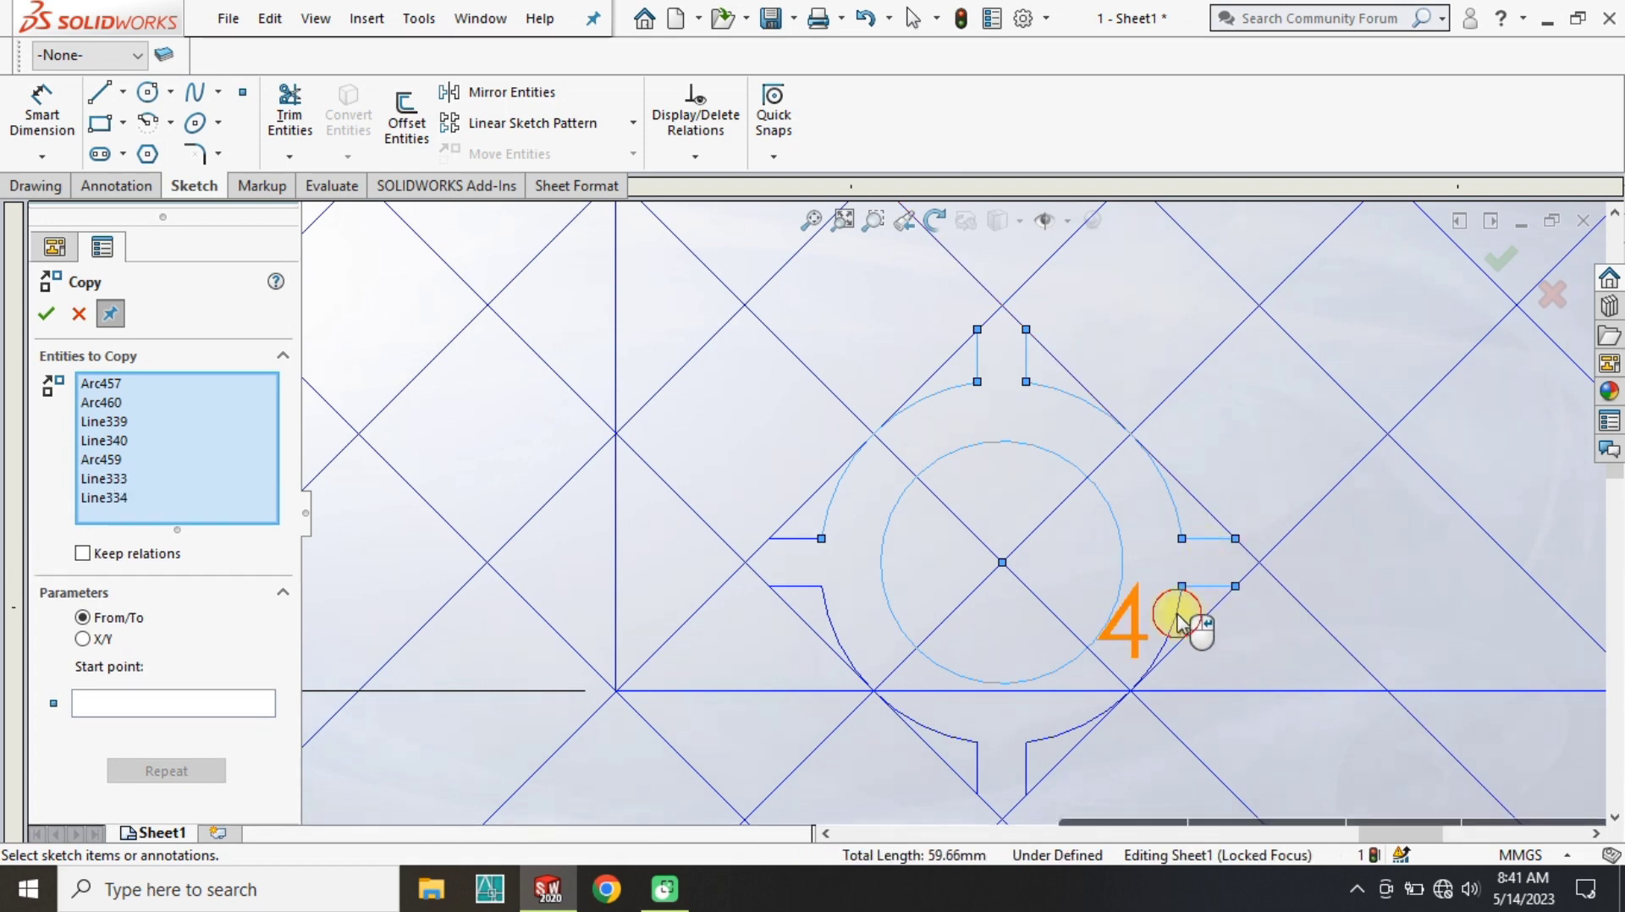
pyautogui.click(1169, 633)
pyautogui.click(1026, 772)
pyautogui.click(977, 760)
pyautogui.click(846, 655)
pyautogui.click(797, 586)
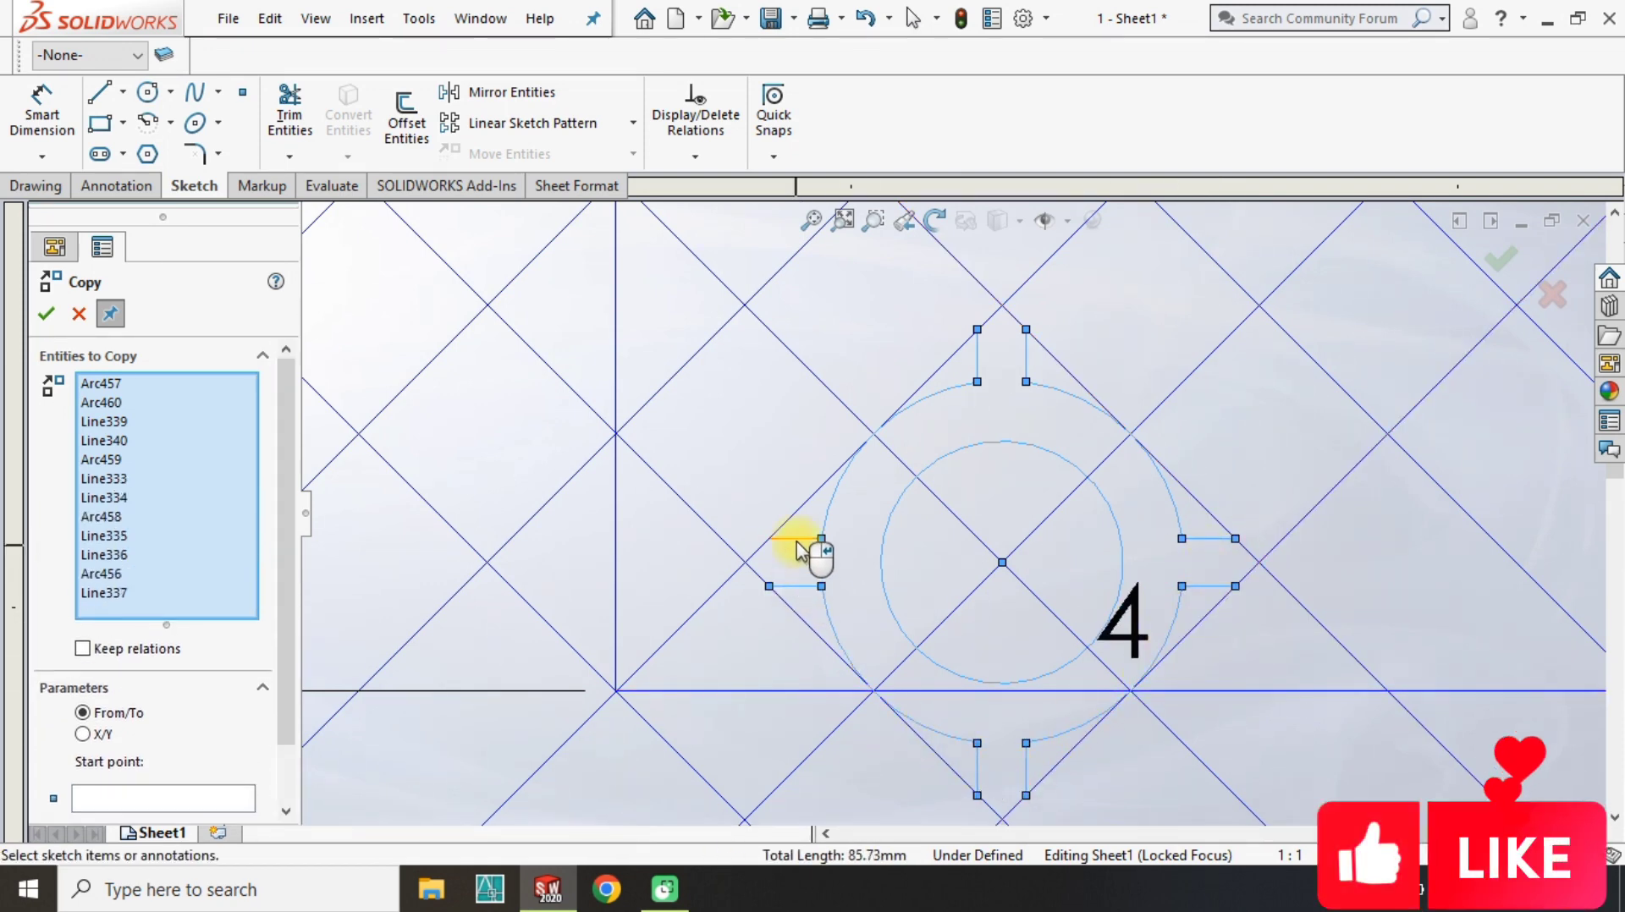
pyautogui.click(796, 539)
pyautogui.click(149, 811)
pyautogui.click(1002, 562)
# Place copies of the motif on the grid intersections diagonally up-right of the original and directly above it.
pyautogui.scroll(-2, 1121, 419)
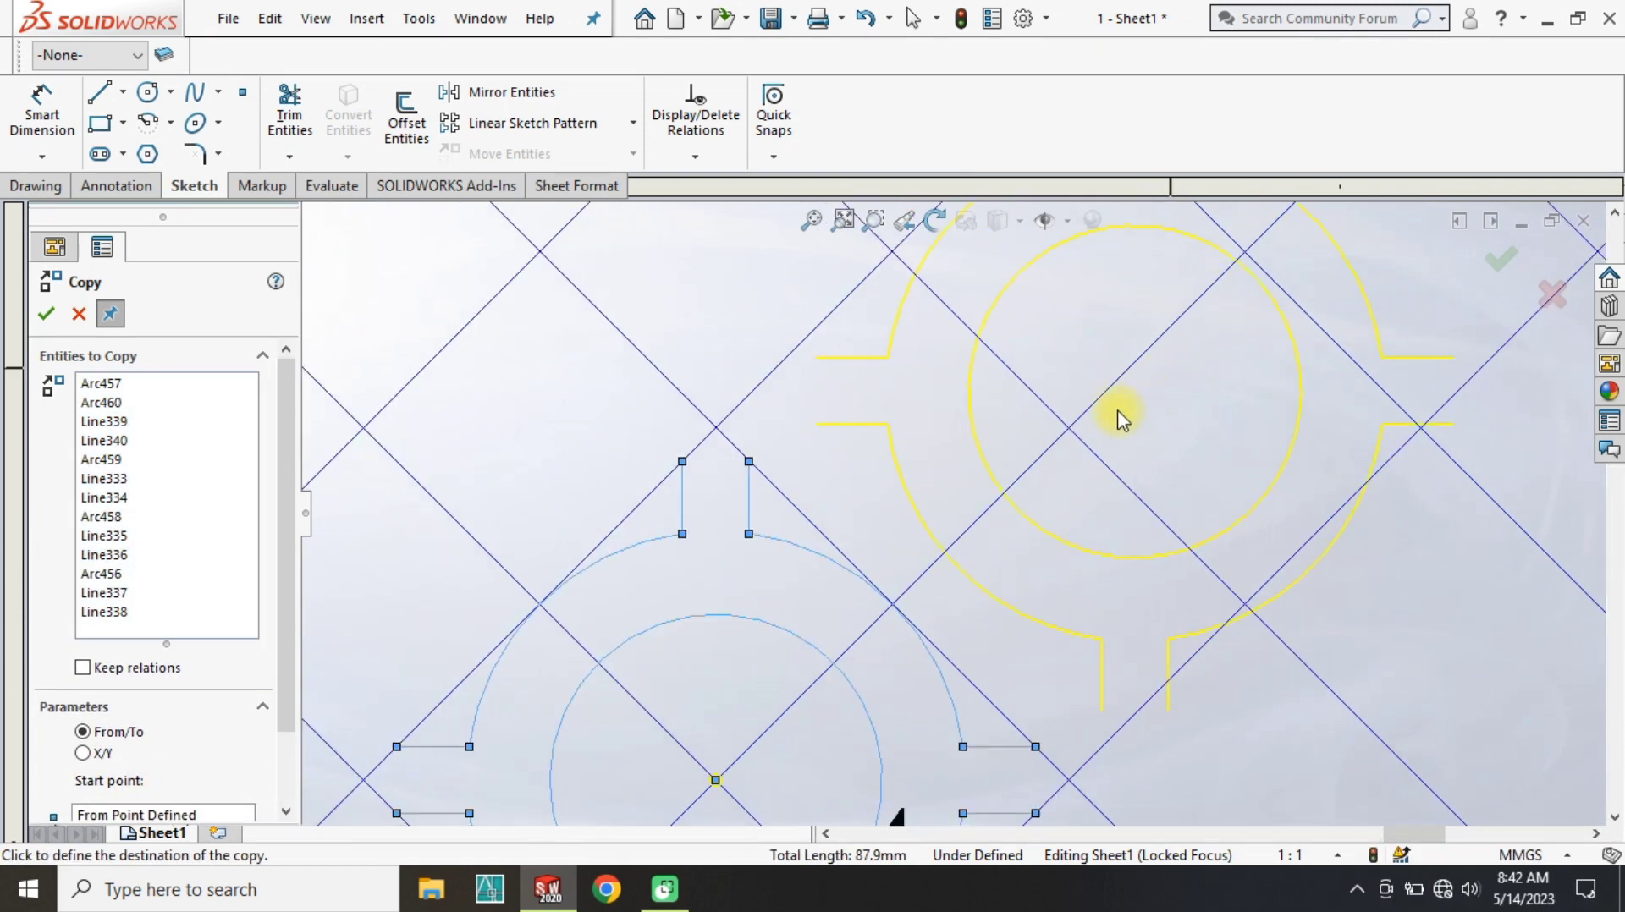
pyautogui.click(1070, 436)
pyautogui.scroll(4, 993, 526)
pyautogui.scroll(-3, 961, 537)
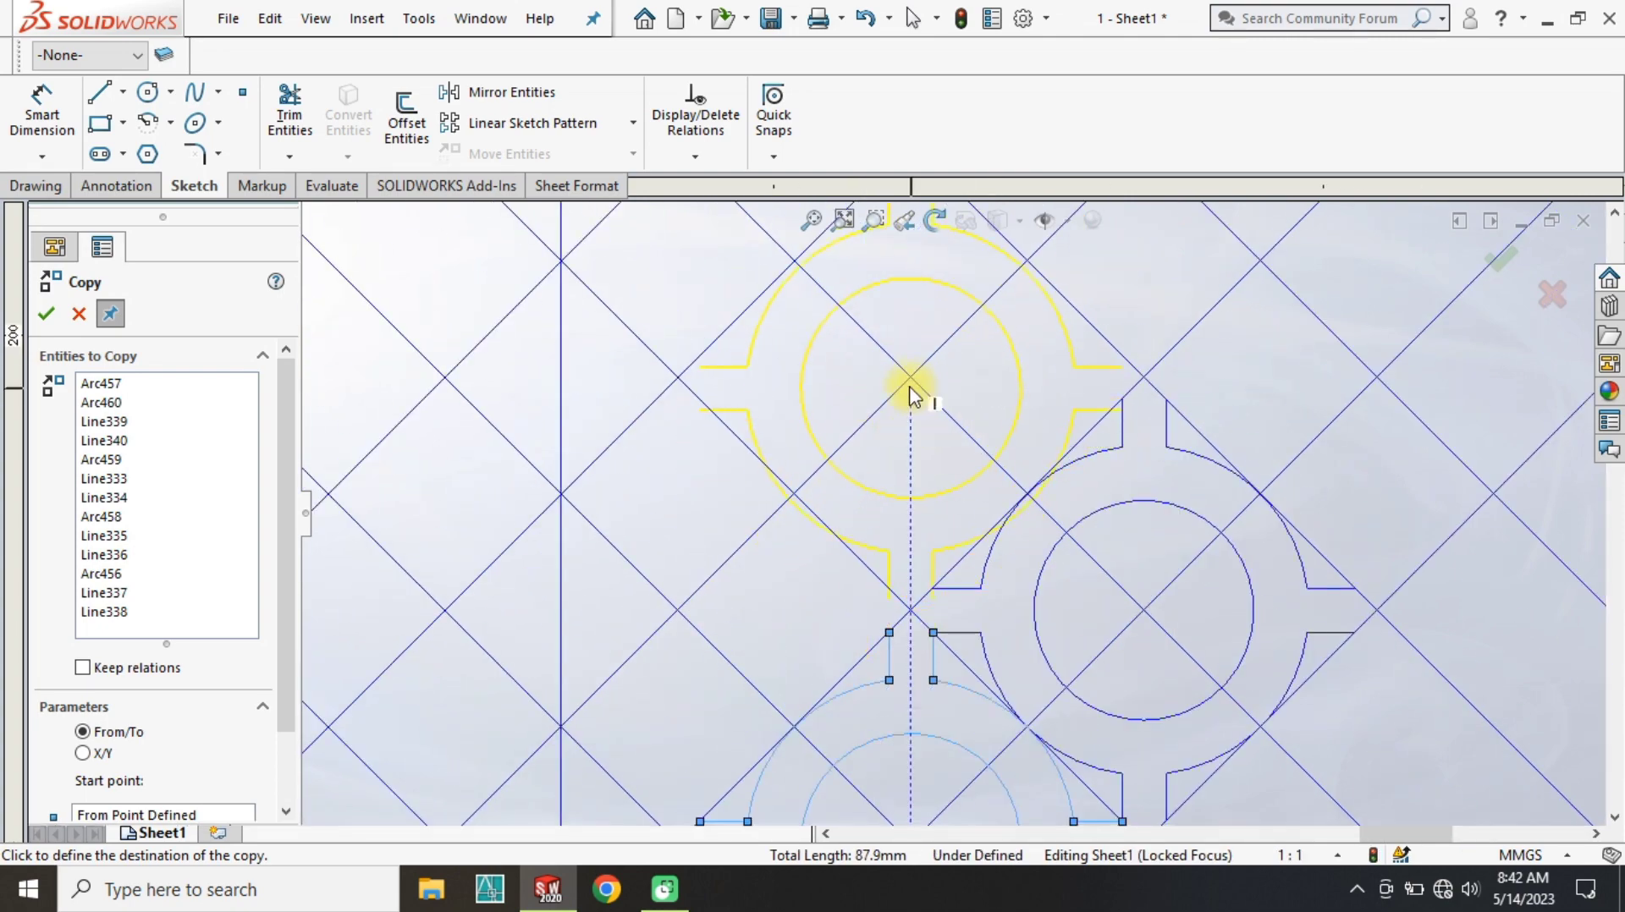
pyautogui.scroll(3, 911, 385)
pyautogui.scroll(-3, 1250, 525)
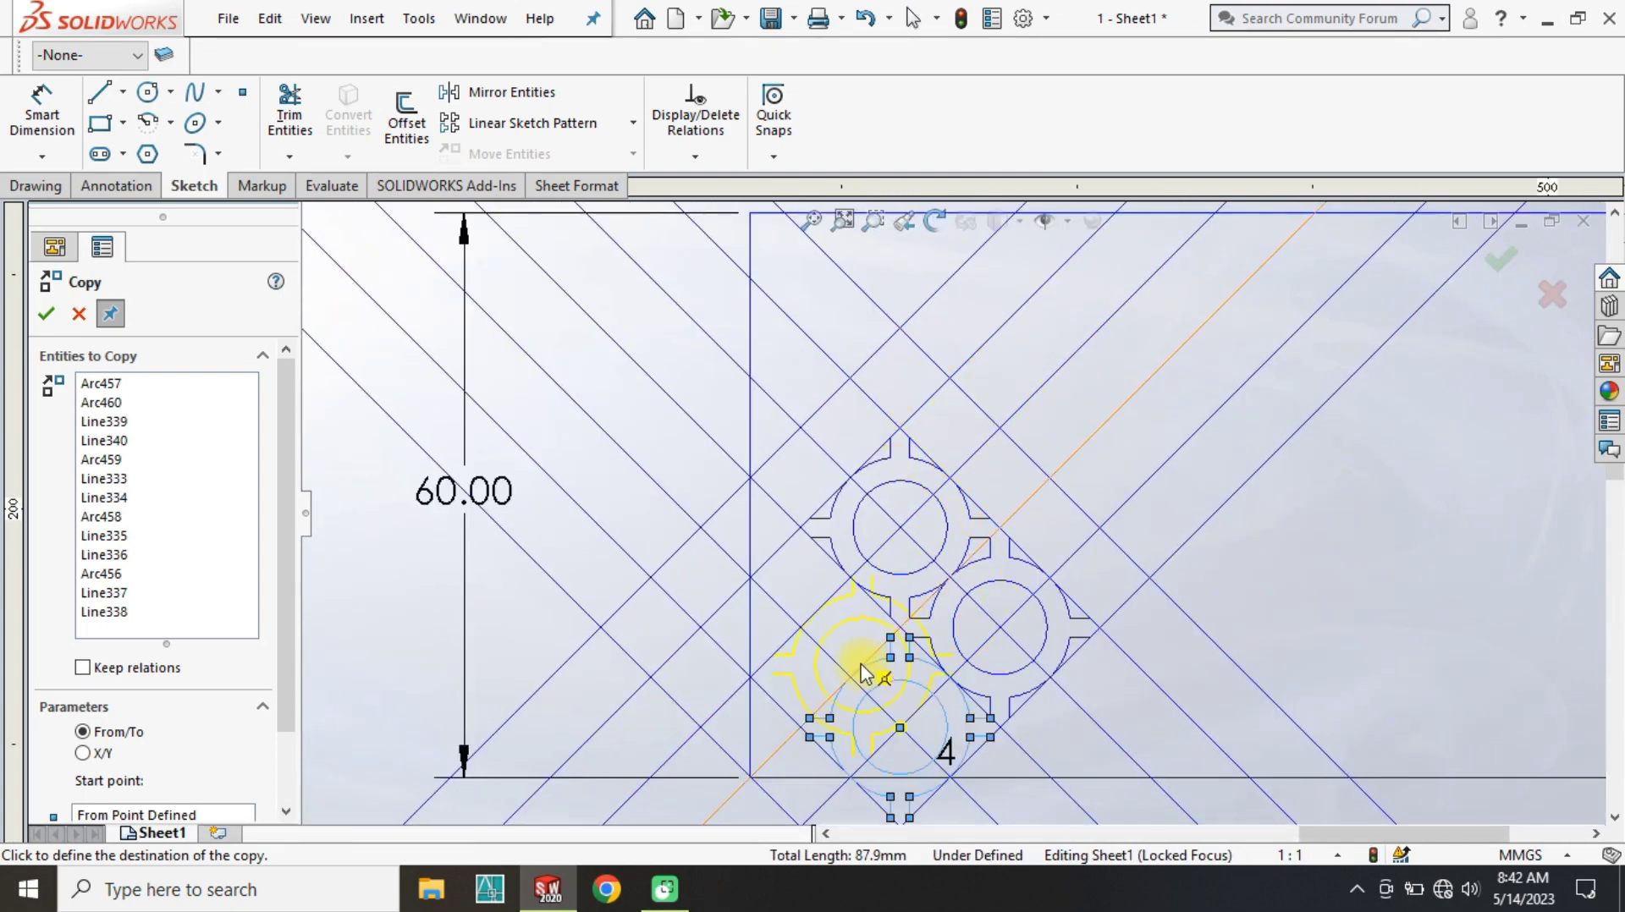
# Place more motif copies on neighbouring intersections until two diagonal rows of four motifs are filled, and end the copy.
pyautogui.click(998, 433)
pyautogui.scroll(-3, 999, 430)
pyautogui.scroll(4, 924, 707)
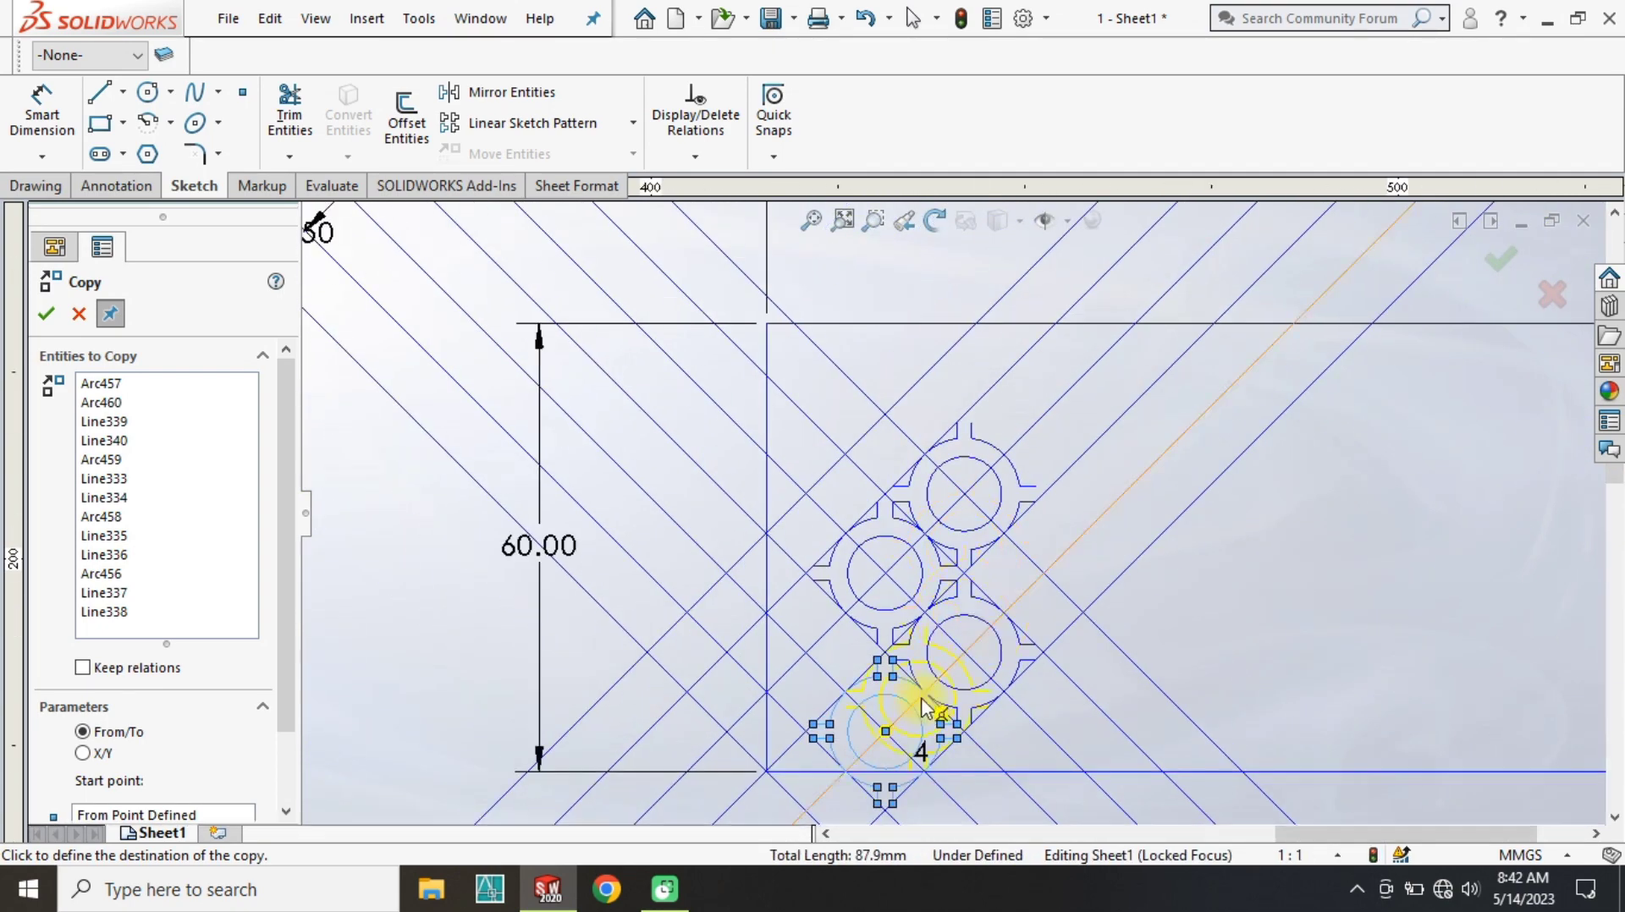
pyautogui.click(1049, 584)
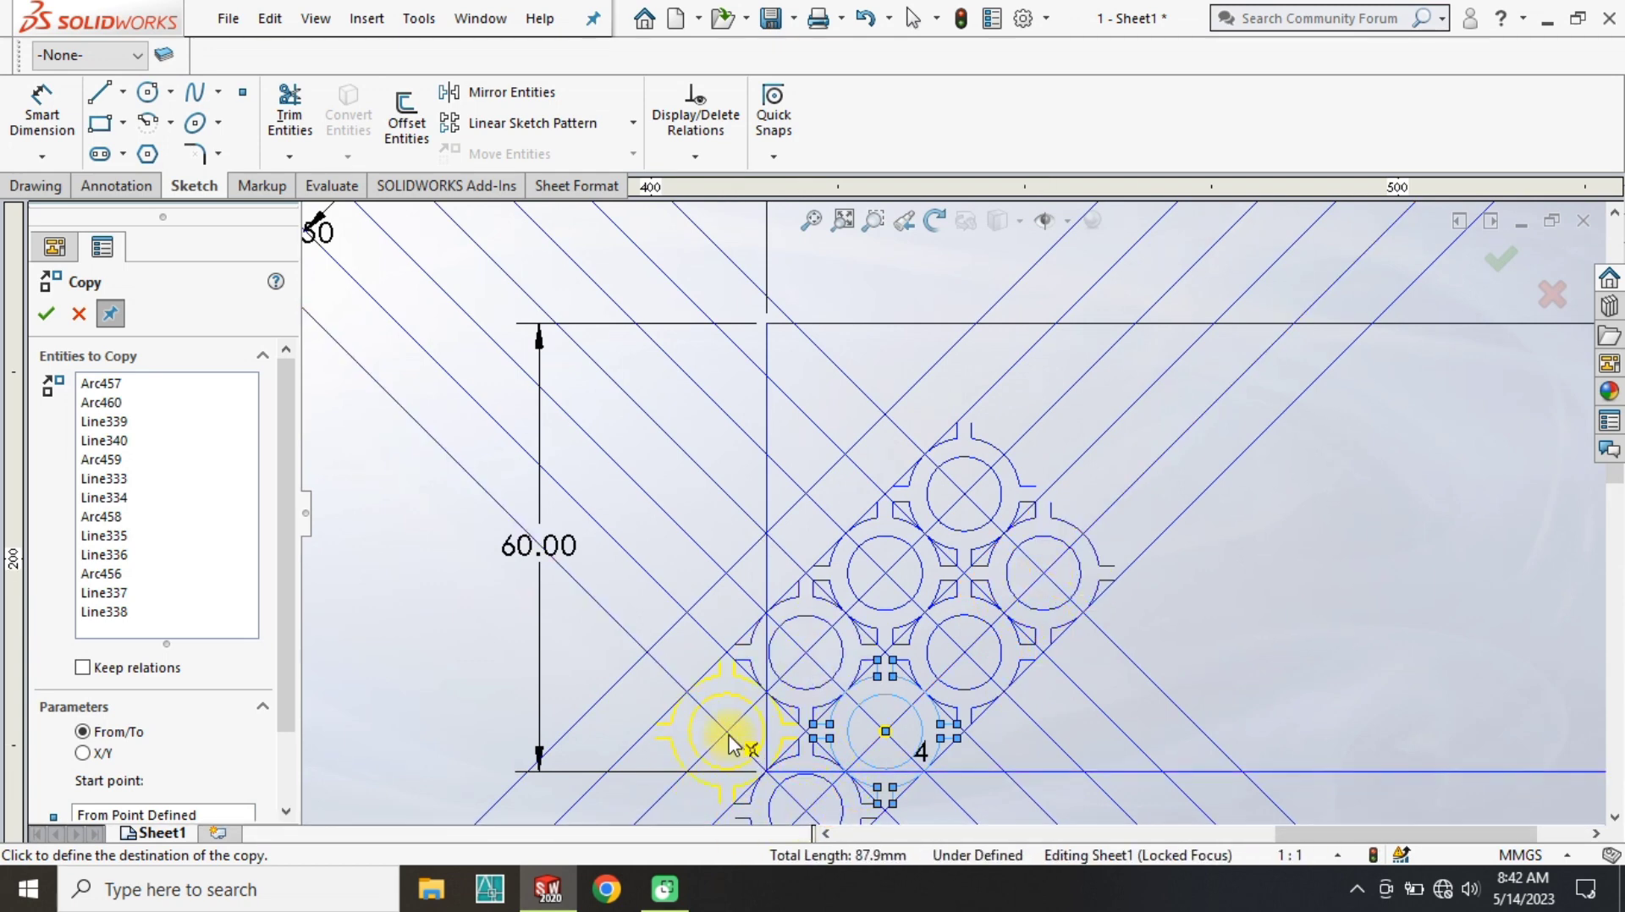
pyautogui.press('Escape')
pyautogui.scroll(3, 1100, 550)
pyautogui.scroll(-3, 953, 515)
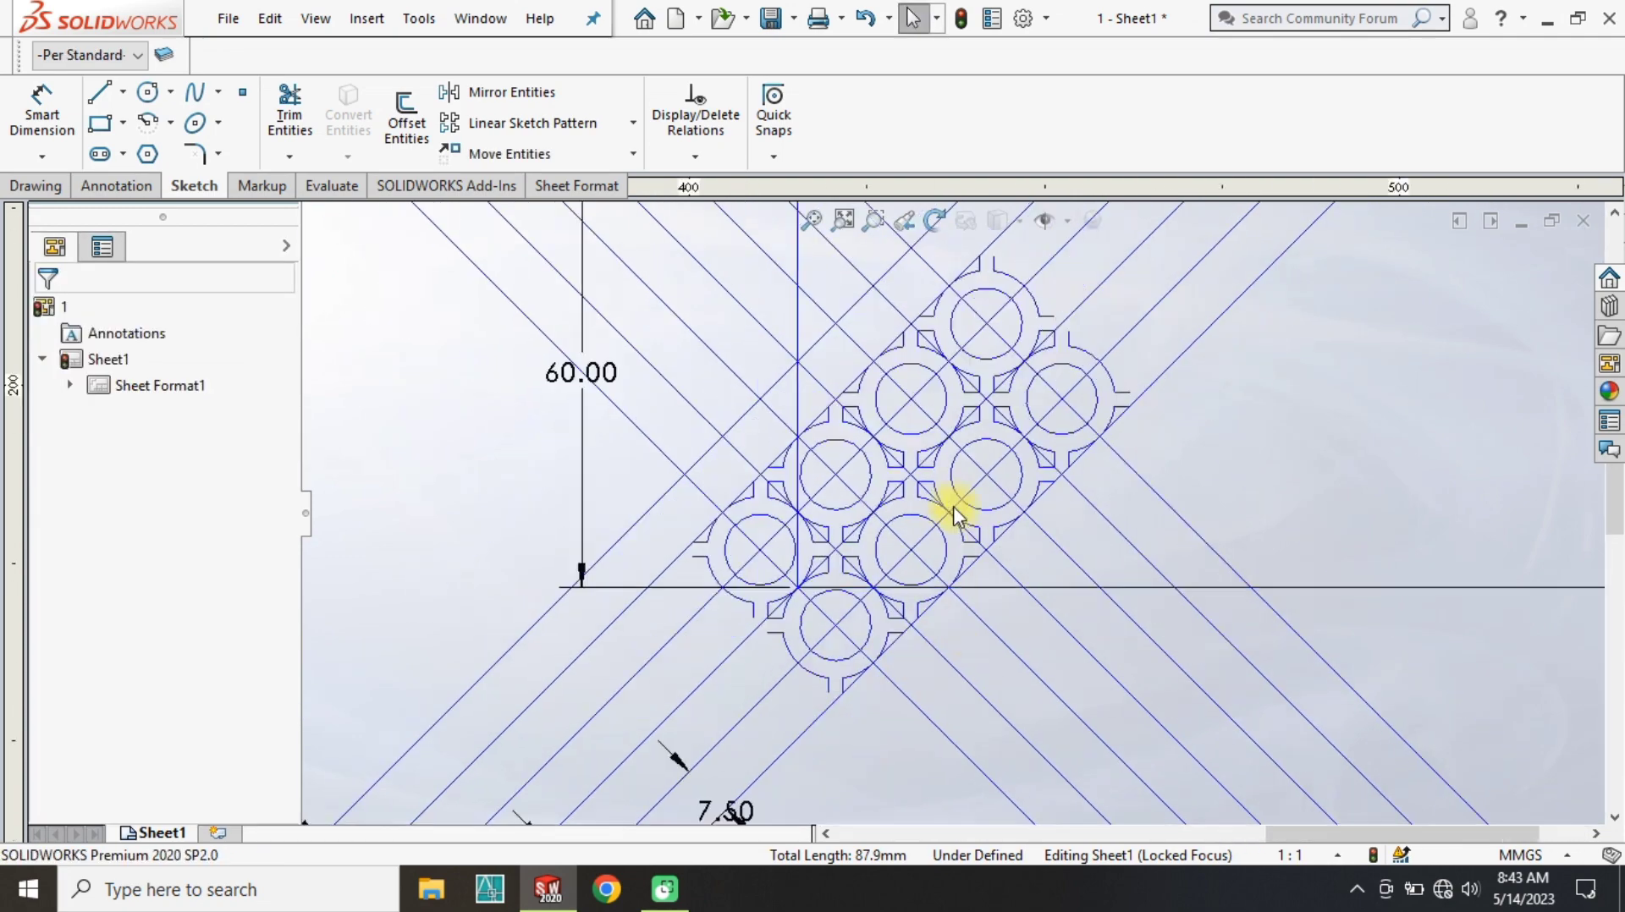
# Add four more downward-sloping diagonal lines beyond the outermost one on the upper-right side, each offset 7.5 mm.
pyautogui.scroll(-3, 998, 508)
pyautogui.scroll(2, 1041, 506)
pyautogui.click(414, 130)
pyautogui.scroll(5, 669, 503)
pyautogui.scroll(3, 667, 501)
pyautogui.scroll(-3, 473, 296)
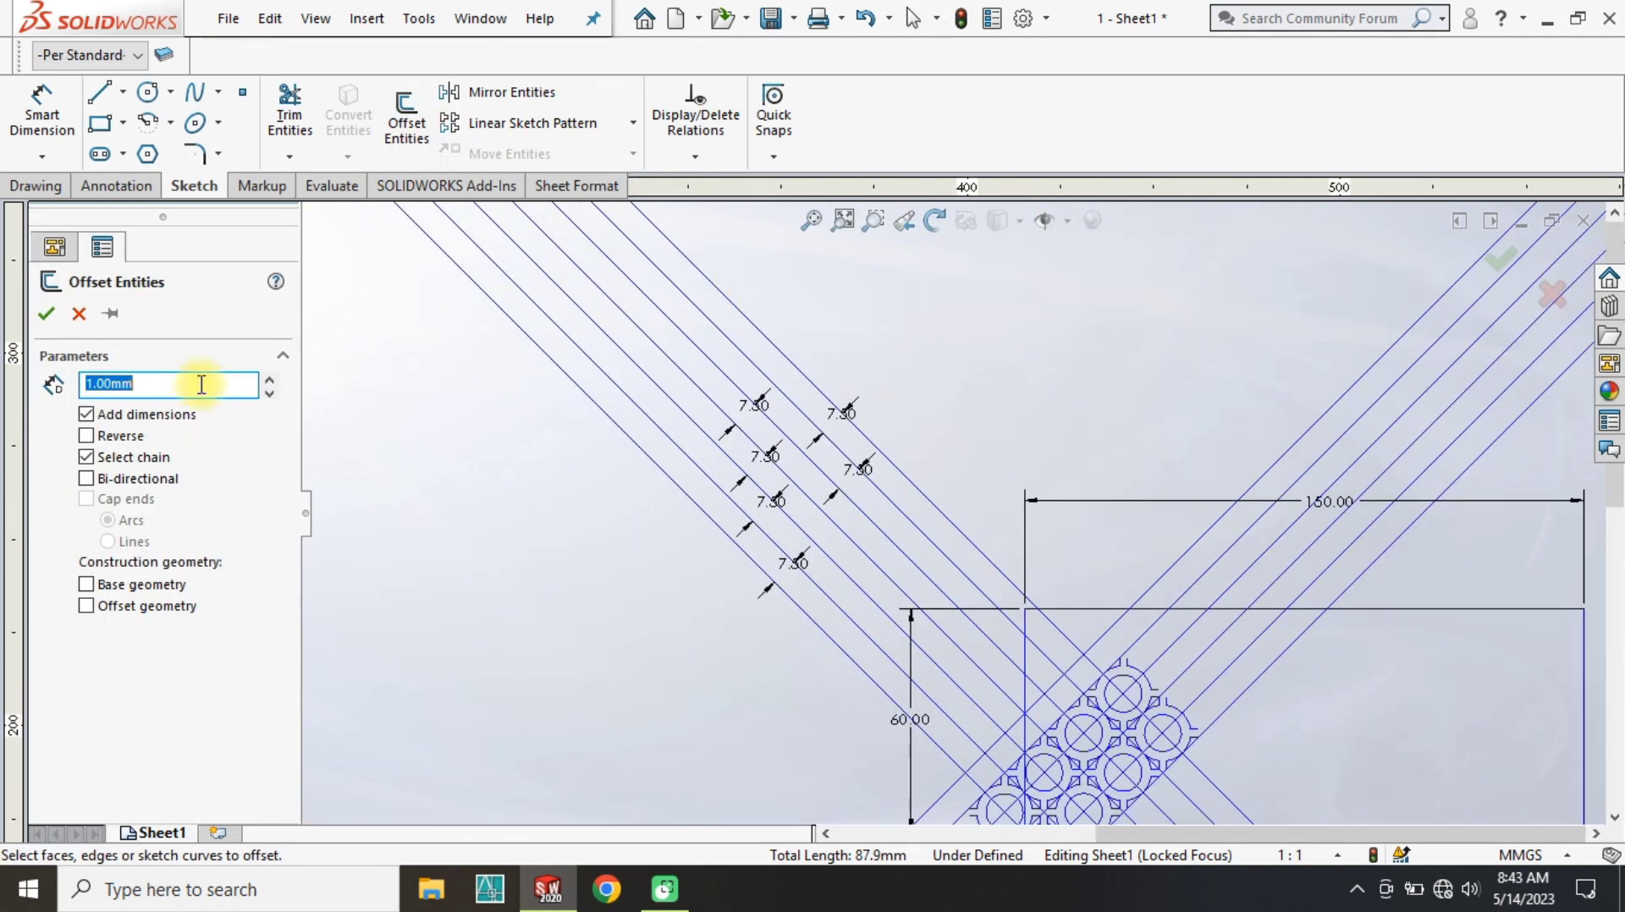
pyautogui.click(829, 262)
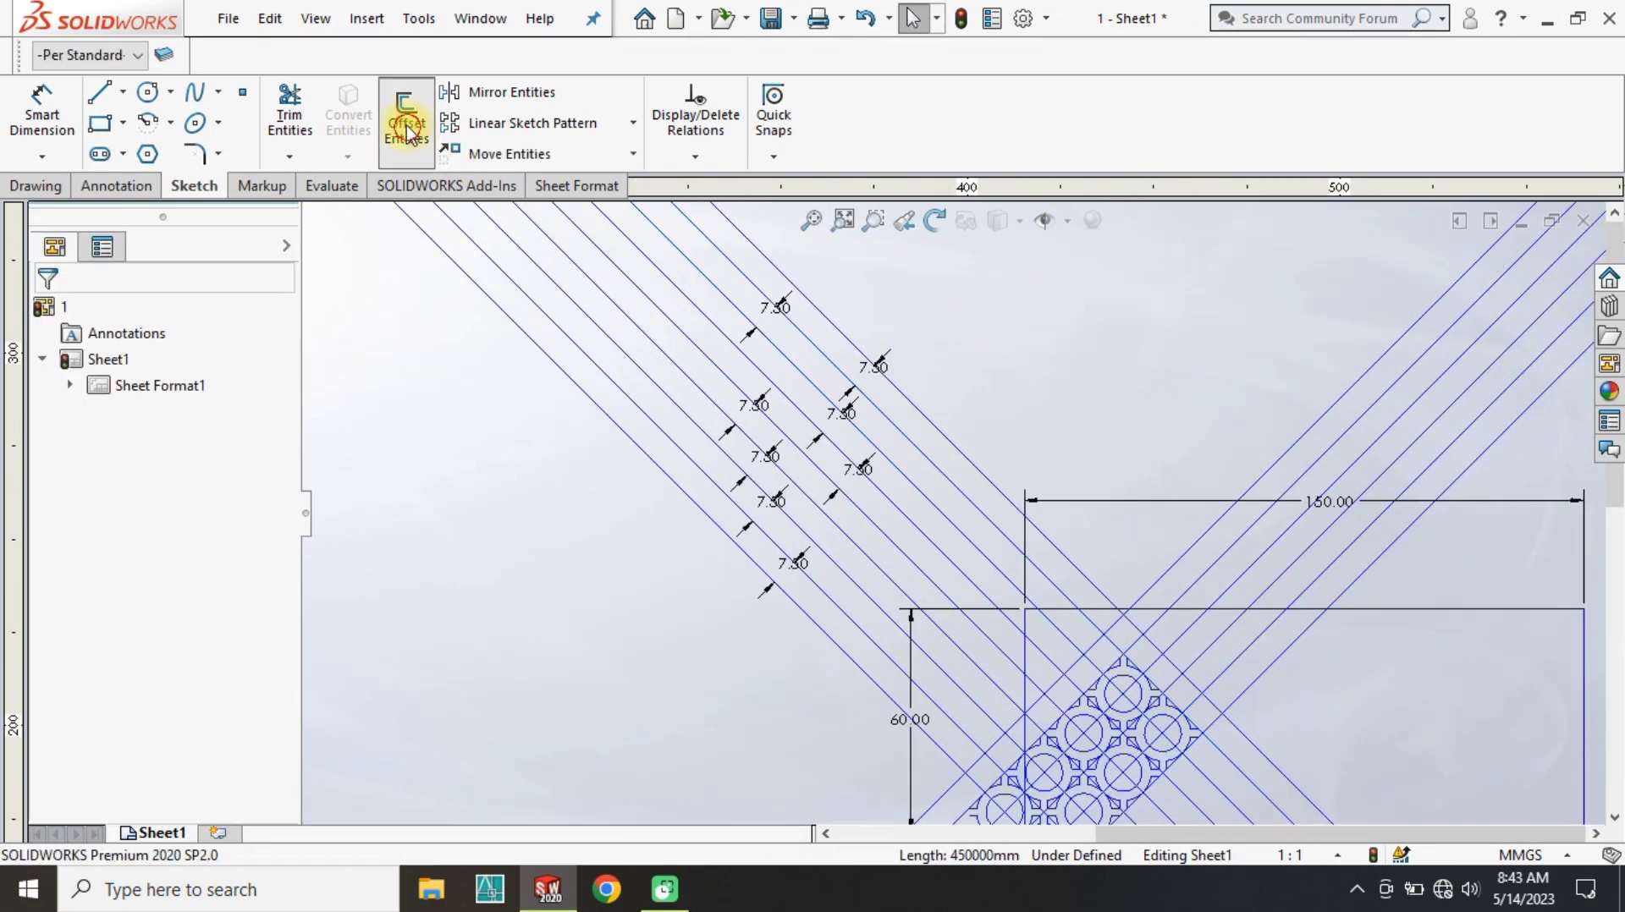
pyautogui.click(838, 339)
pyautogui.click(984, 338)
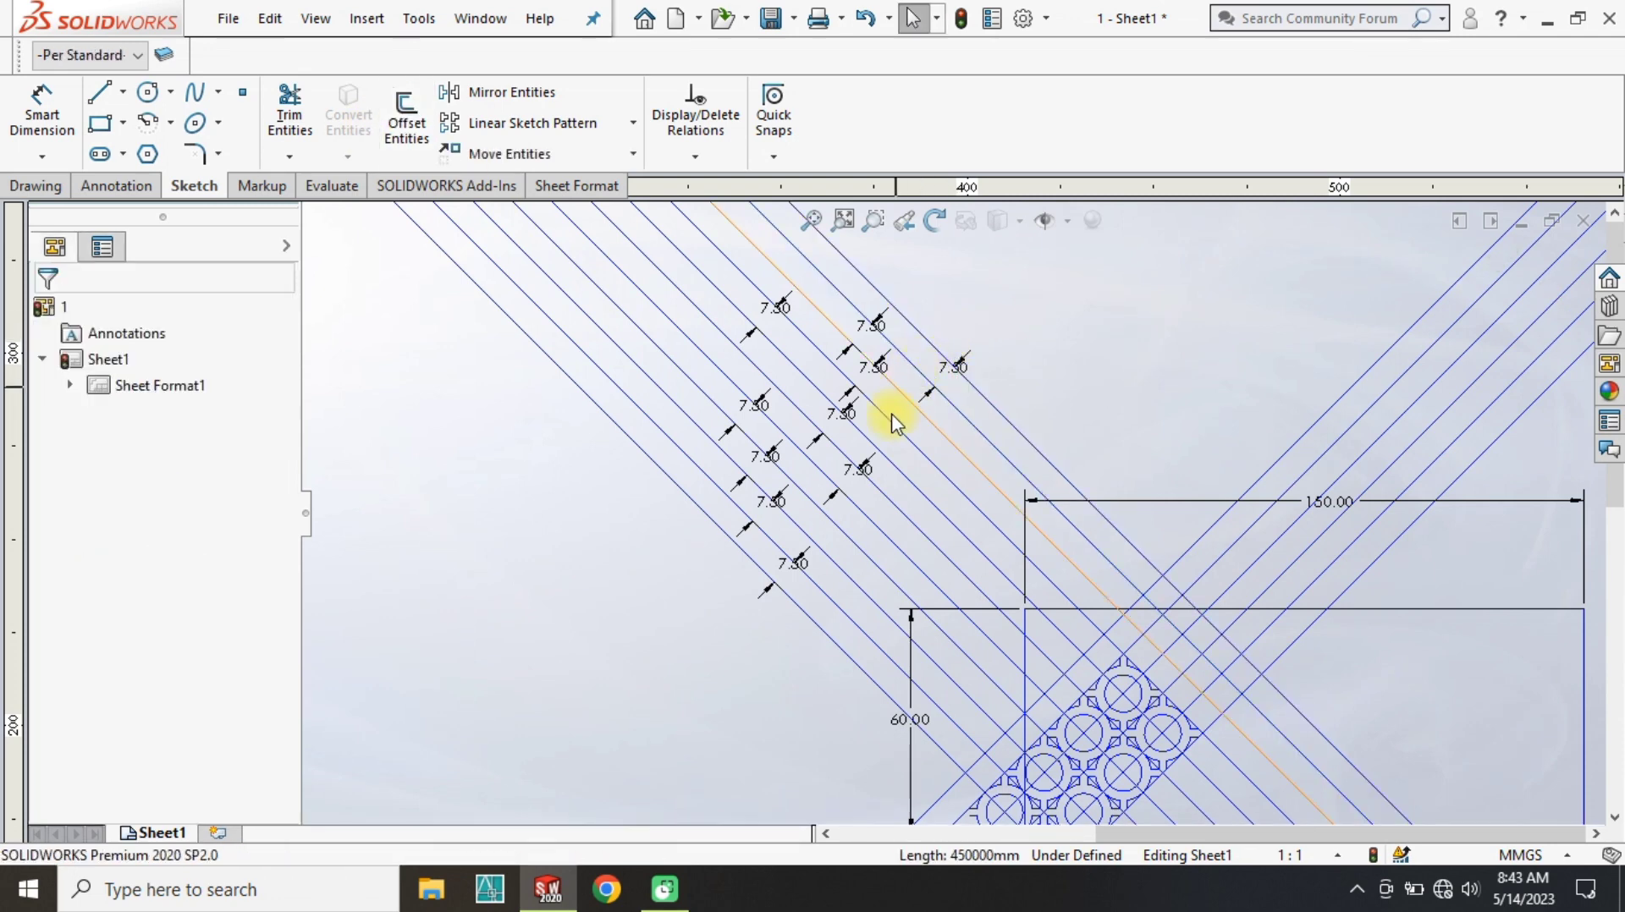
# Offset the outermost upward-sloping diagonal line three times toward the upper left, 7.5 mm apart.
pyautogui.scroll(-2, 1022, 708)
pyautogui.click(405, 119)
pyautogui.scroll(2, 948, 516)
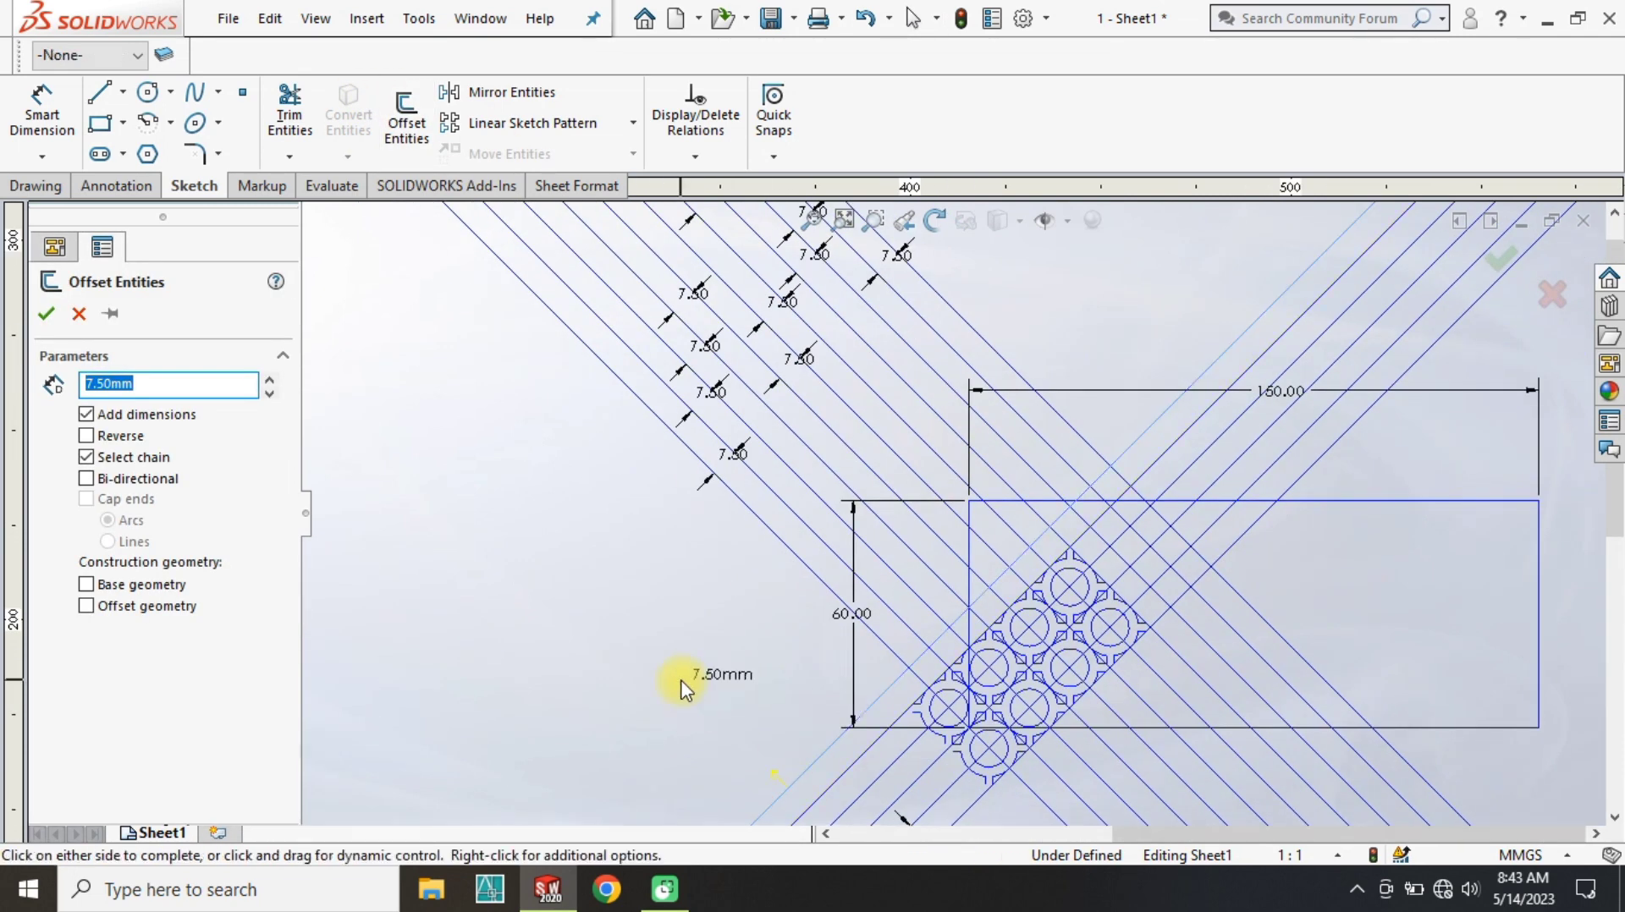
pyautogui.click(680, 680)
pyautogui.click(406, 118)
pyautogui.click(745, 794)
pyautogui.click(652, 685)
pyautogui.click(398, 127)
pyautogui.click(704, 791)
pyautogui.click(586, 668)
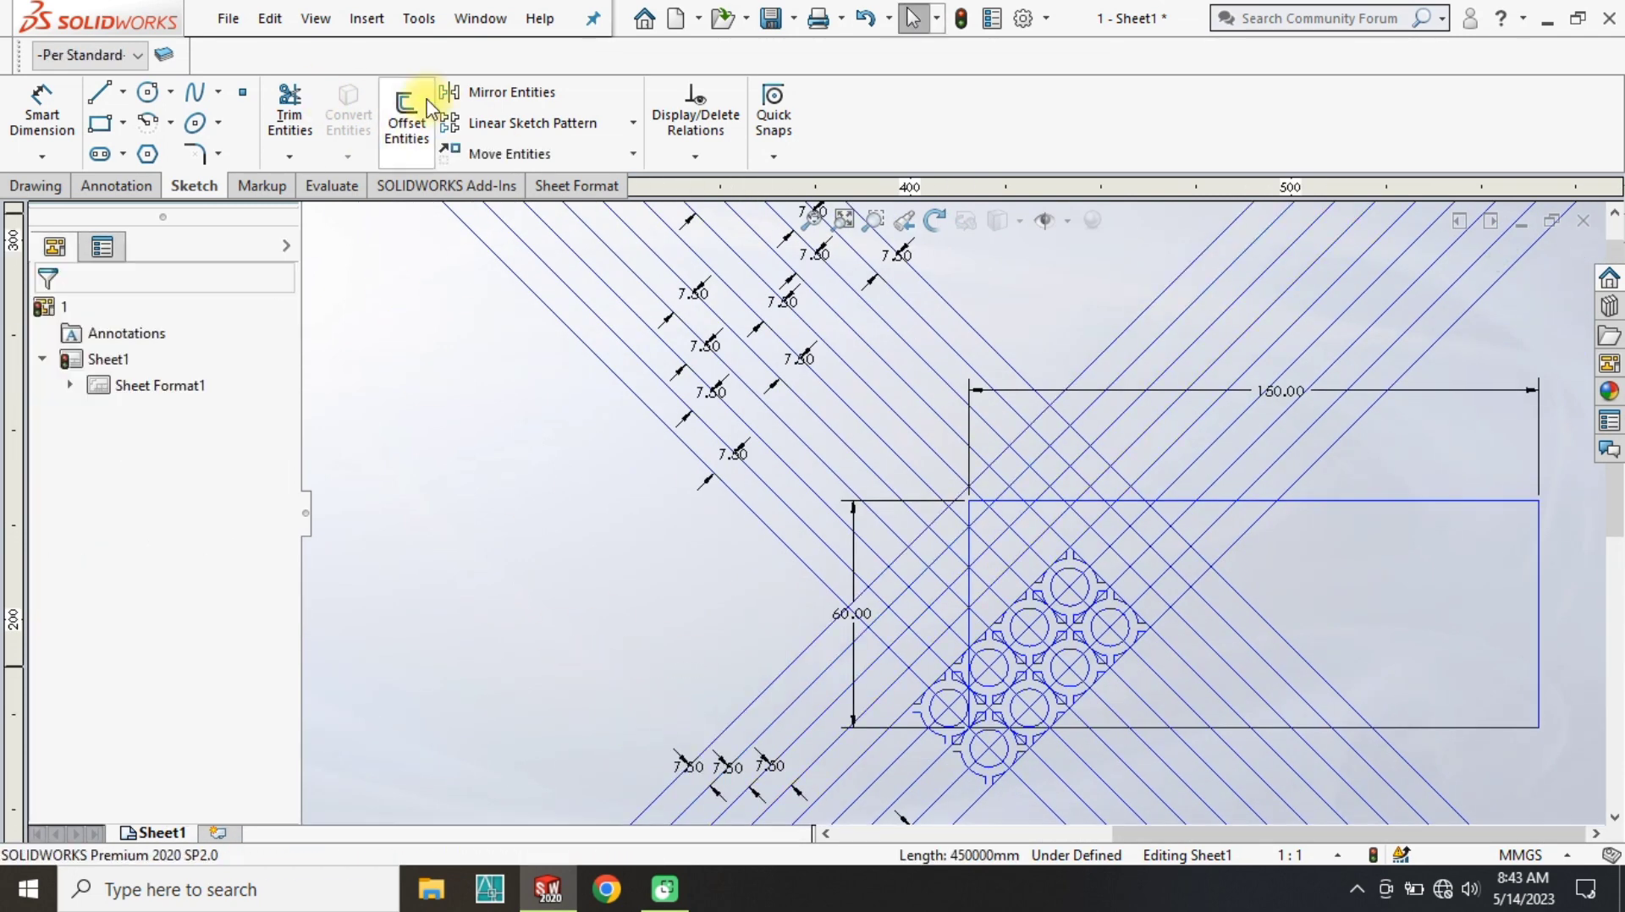
# Extend the upward-sloping diagonals toward the upper left with four further lines offset 7.5 mm each.
pyautogui.click(406, 118)
pyautogui.click(730, 641)
pyautogui.click(290, 114)
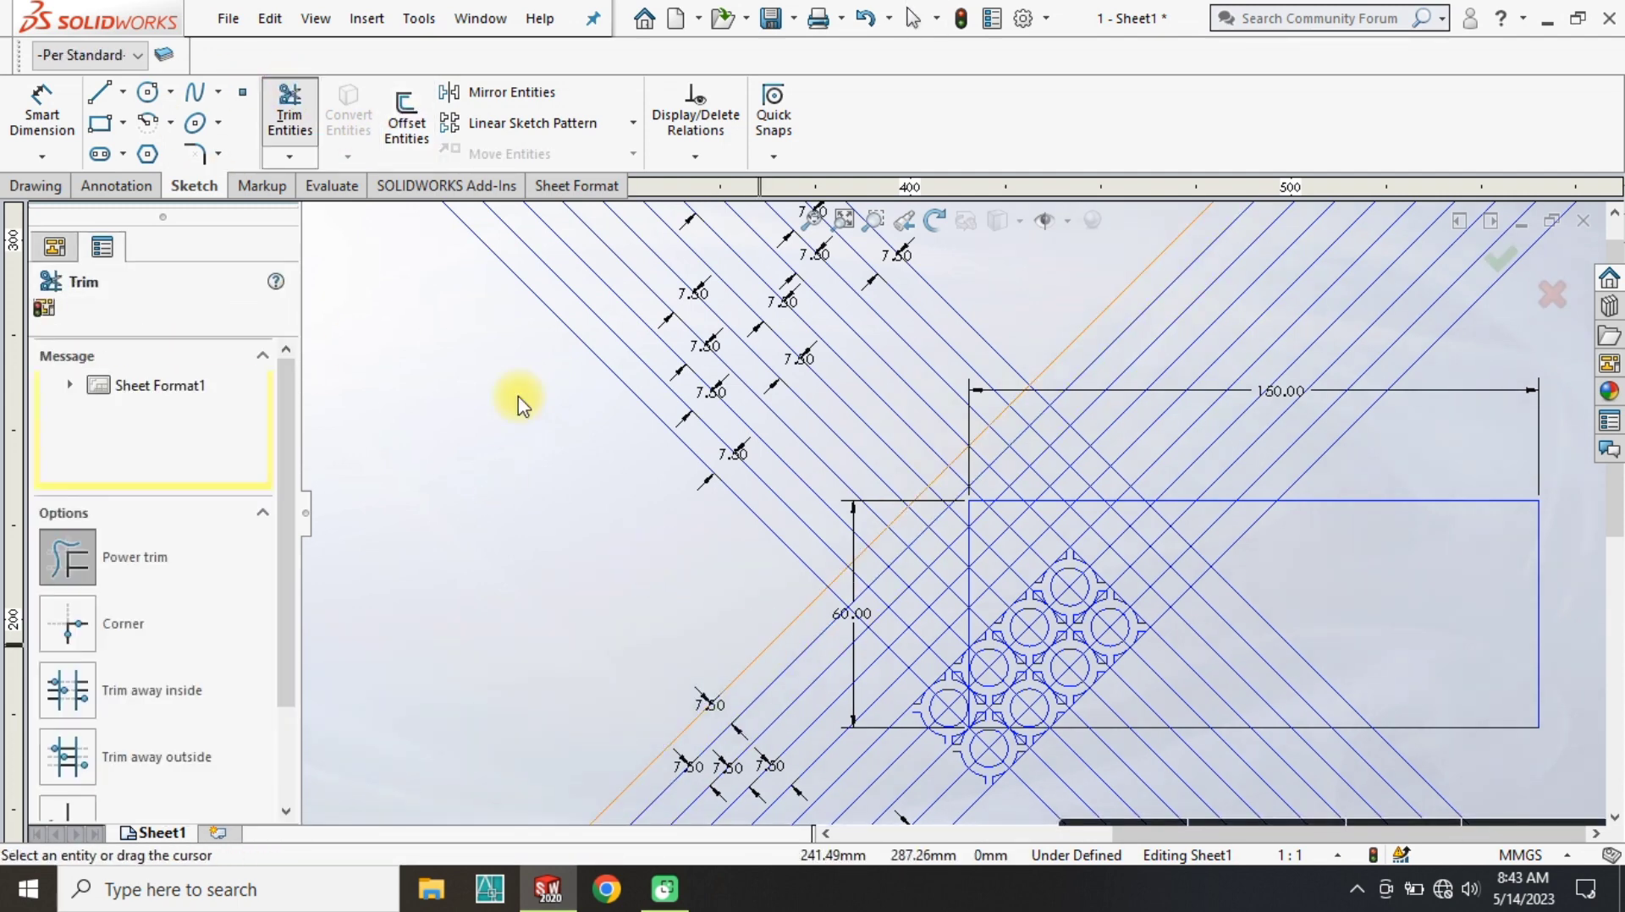
pyautogui.click(765, 650)
pyautogui.click(406, 122)
pyautogui.click(622, 542)
pyautogui.press('Return')
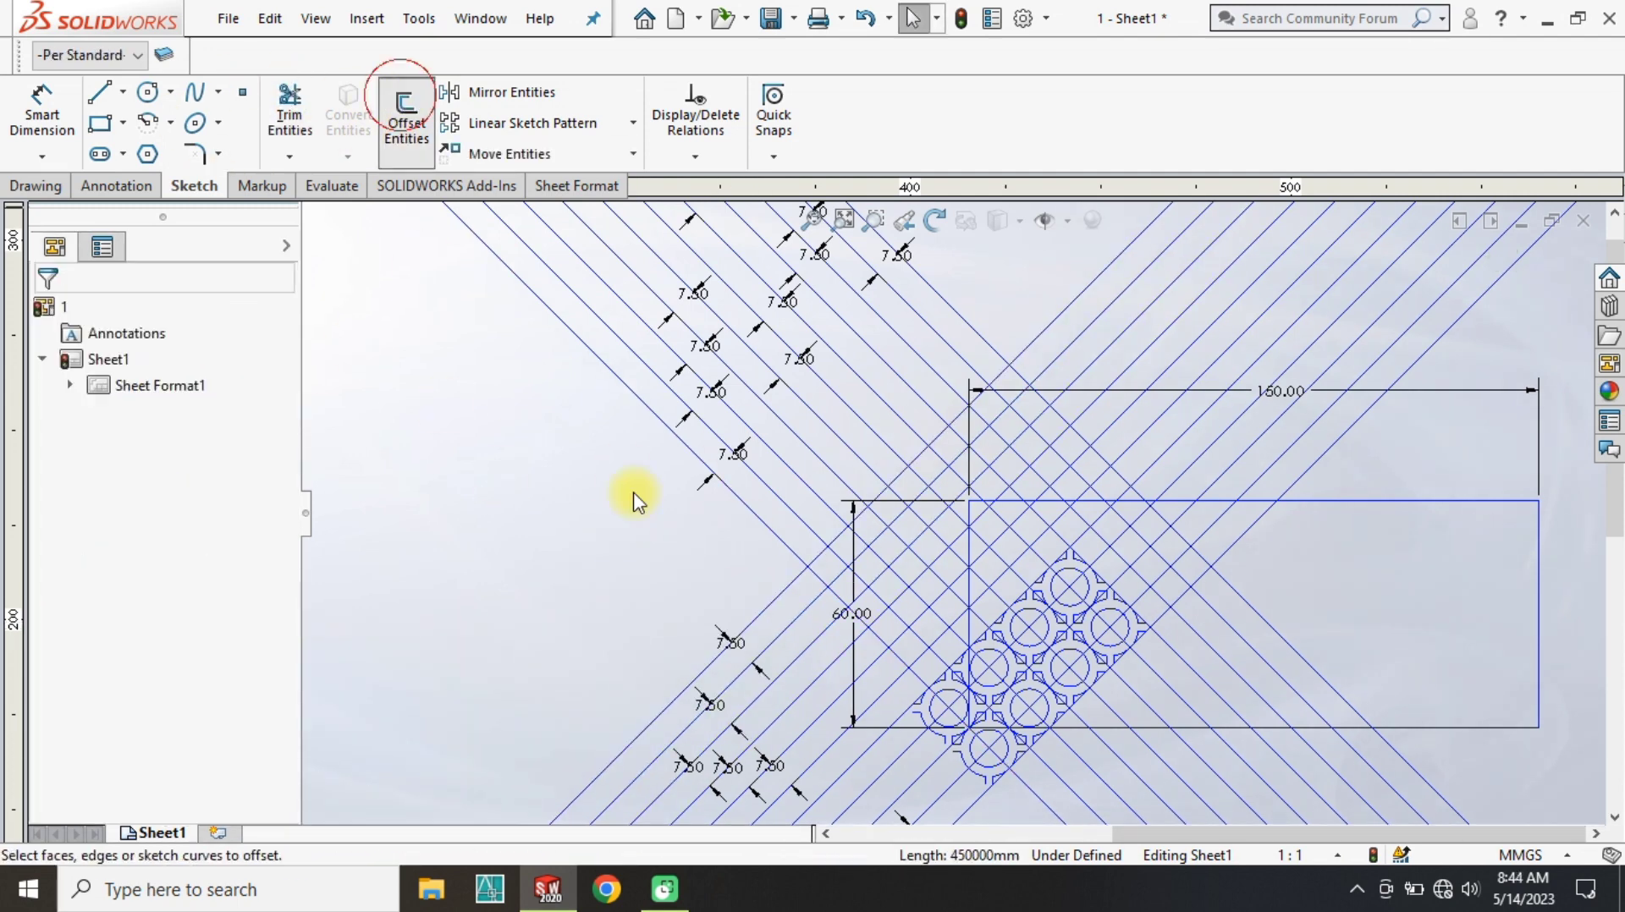
pyautogui.click(622, 613)
pyautogui.scroll(-3, 592, 475)
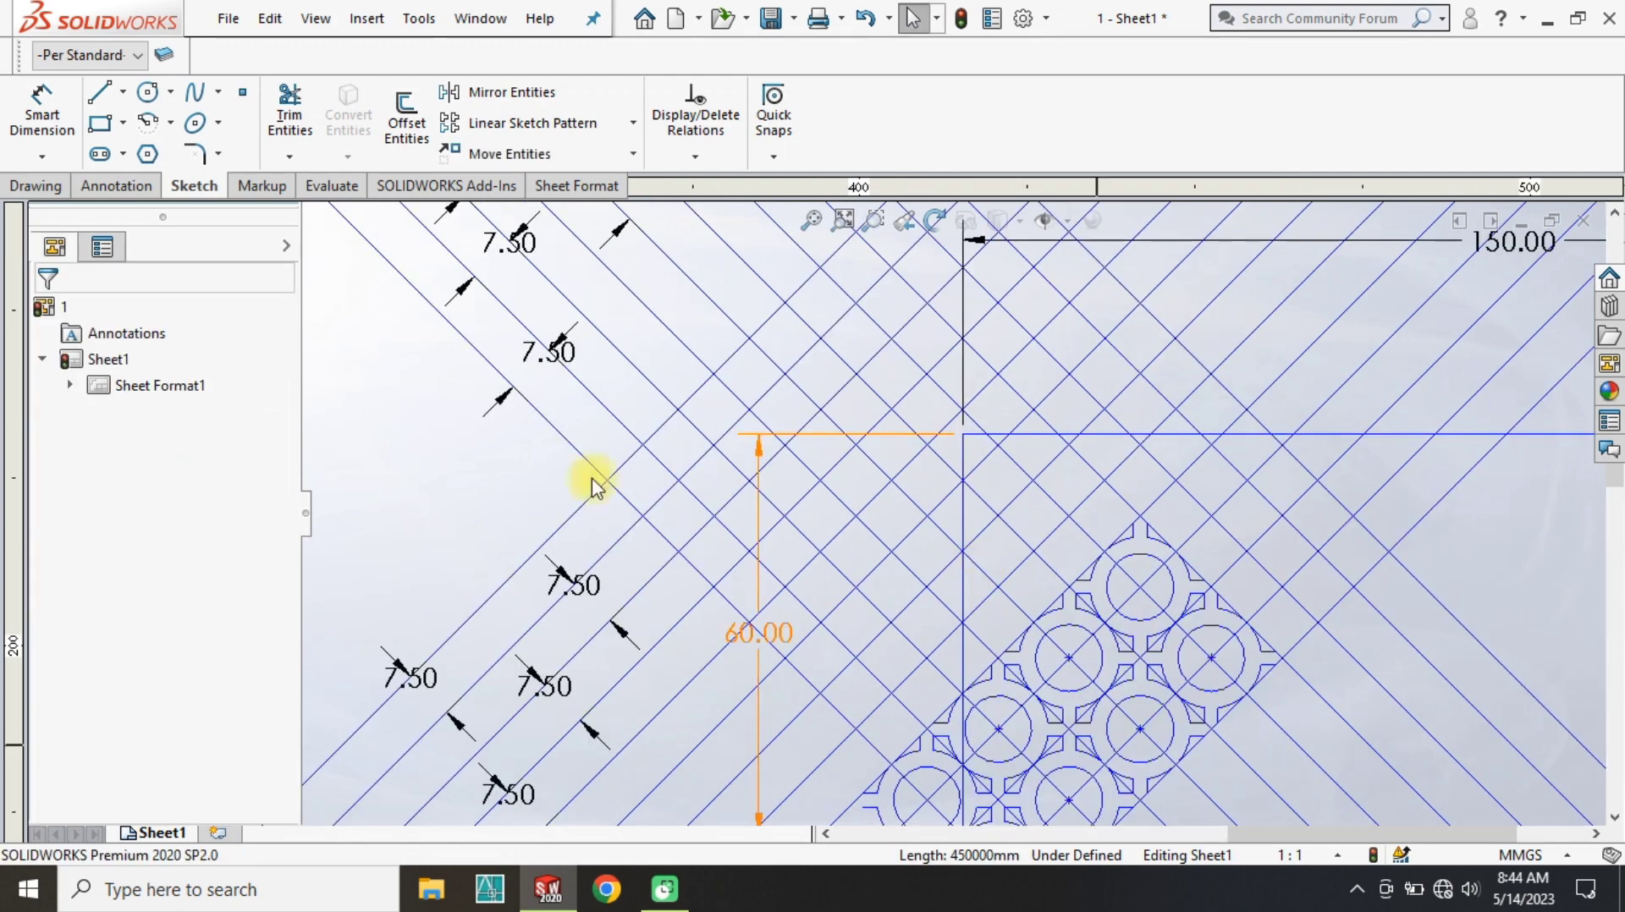
# Start a sketch copy of the topmost motif, including its inner circle, four outer arcs and eight short lines.
pyautogui.click(632, 153)
pyautogui.click(558, 216)
pyautogui.scroll(-3, 1181, 602)
pyautogui.click(1100, 448)
pyautogui.click(1091, 388)
pyautogui.click(1123, 359)
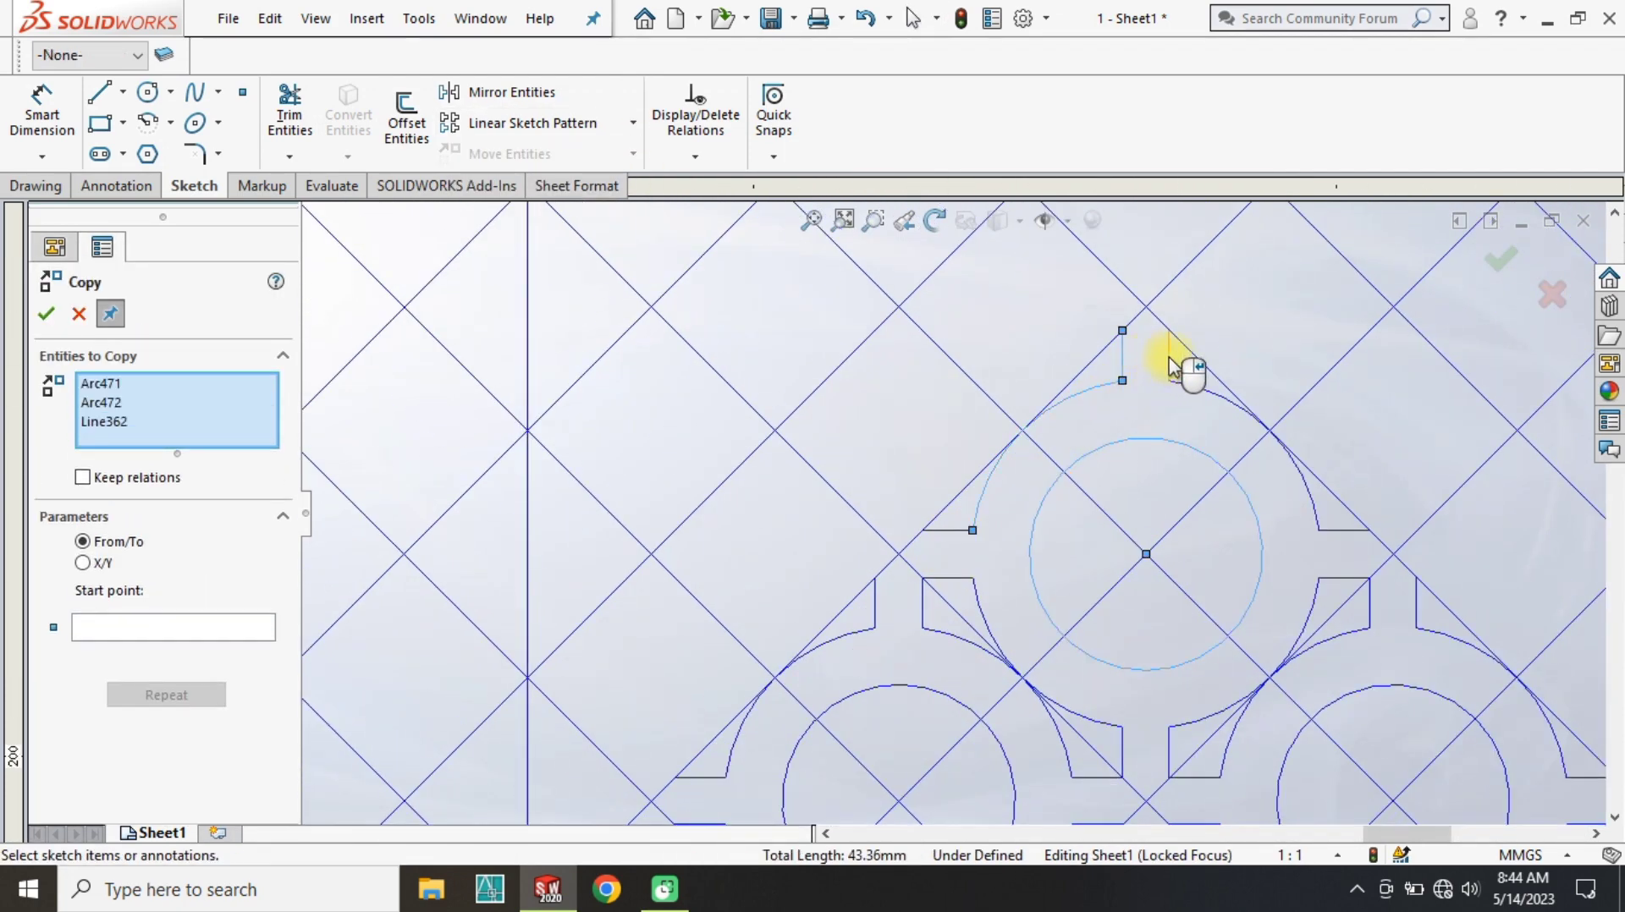
pyautogui.click(1168, 359)
pyautogui.click(1210, 391)
pyautogui.click(1343, 530)
pyautogui.click(1343, 578)
pyautogui.click(1206, 719)
pyautogui.click(1100, 722)
pyautogui.click(1124, 752)
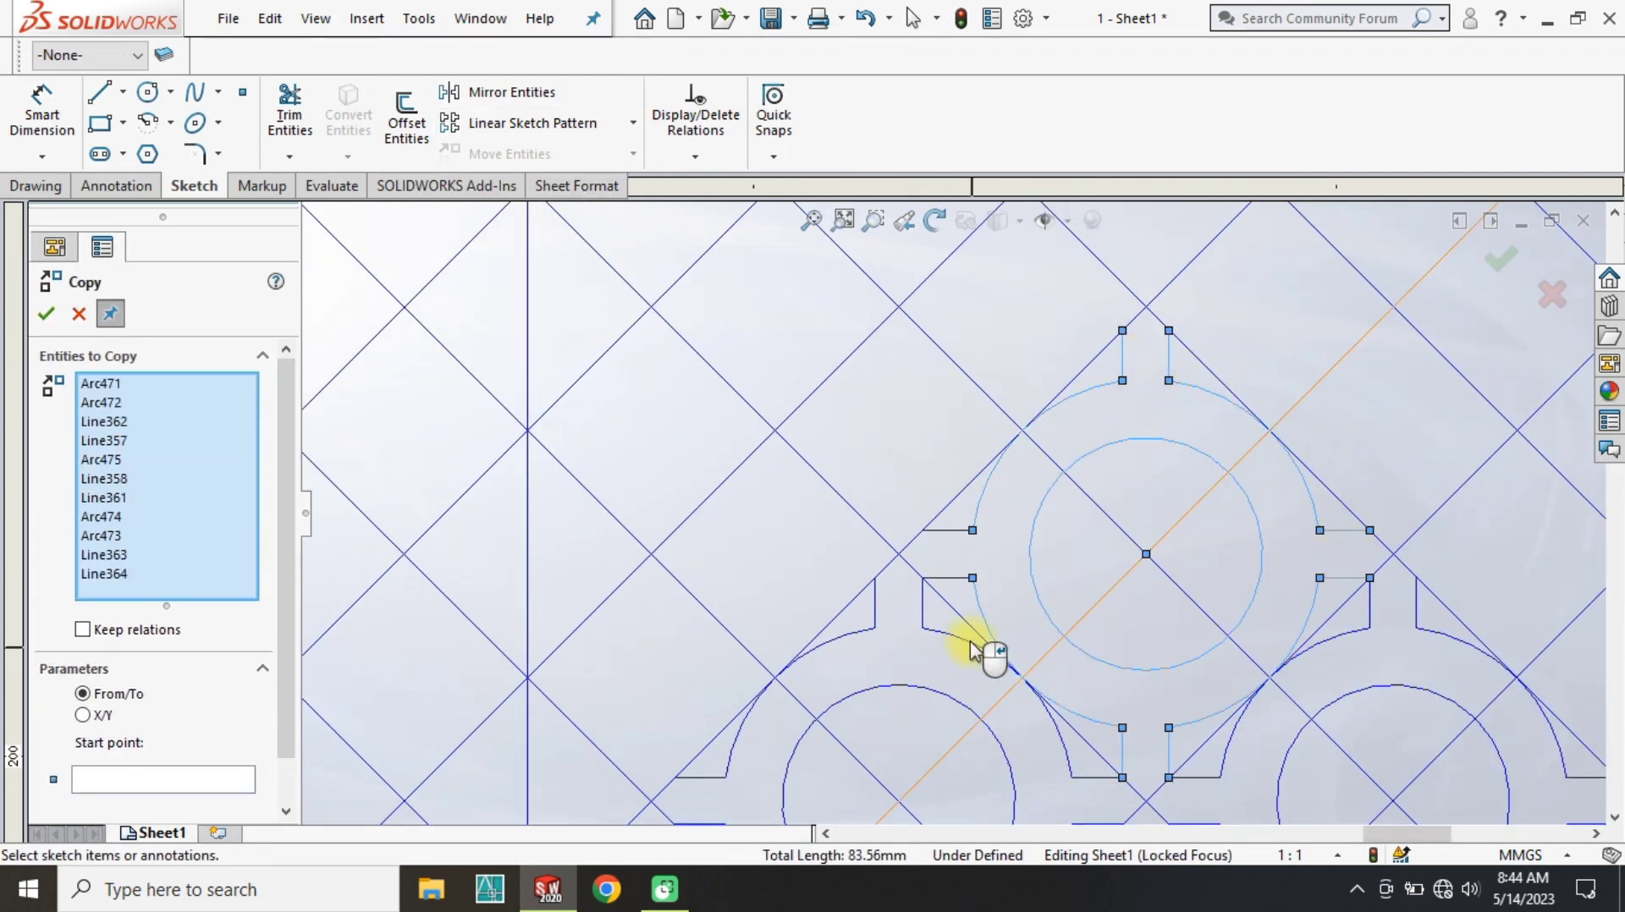
pyautogui.click(948, 578)
pyautogui.click(948, 530)
# Copy the motif from its circle centre to the grid intersections diagonally up-left of it and directly to its left.
pyautogui.click(140, 813)
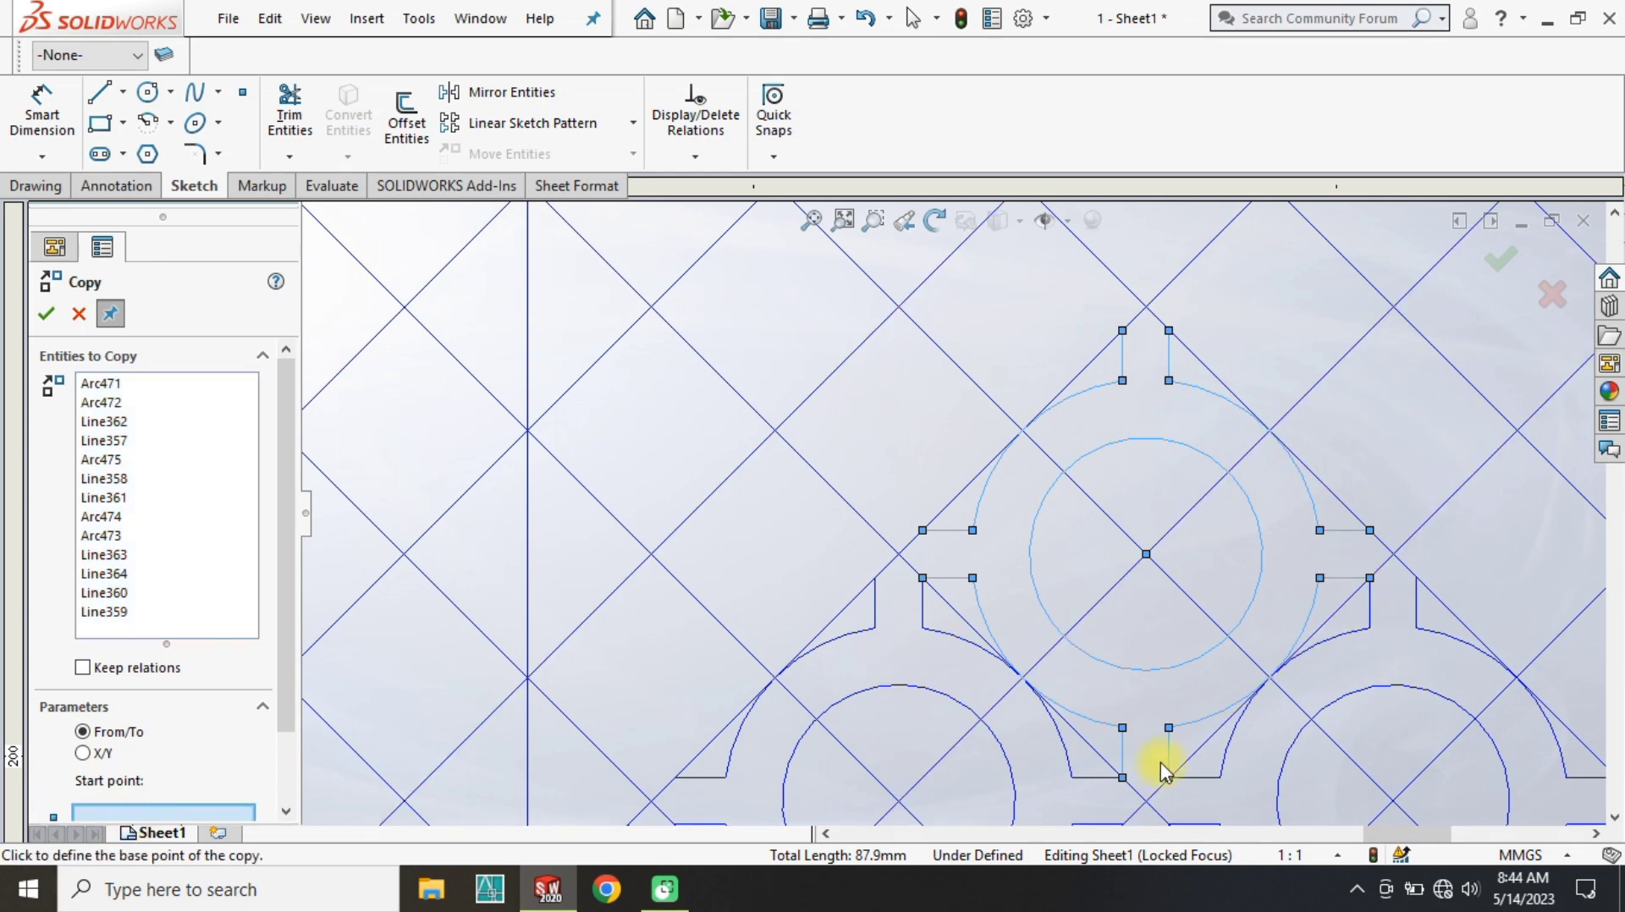
pyautogui.click(1146, 554)
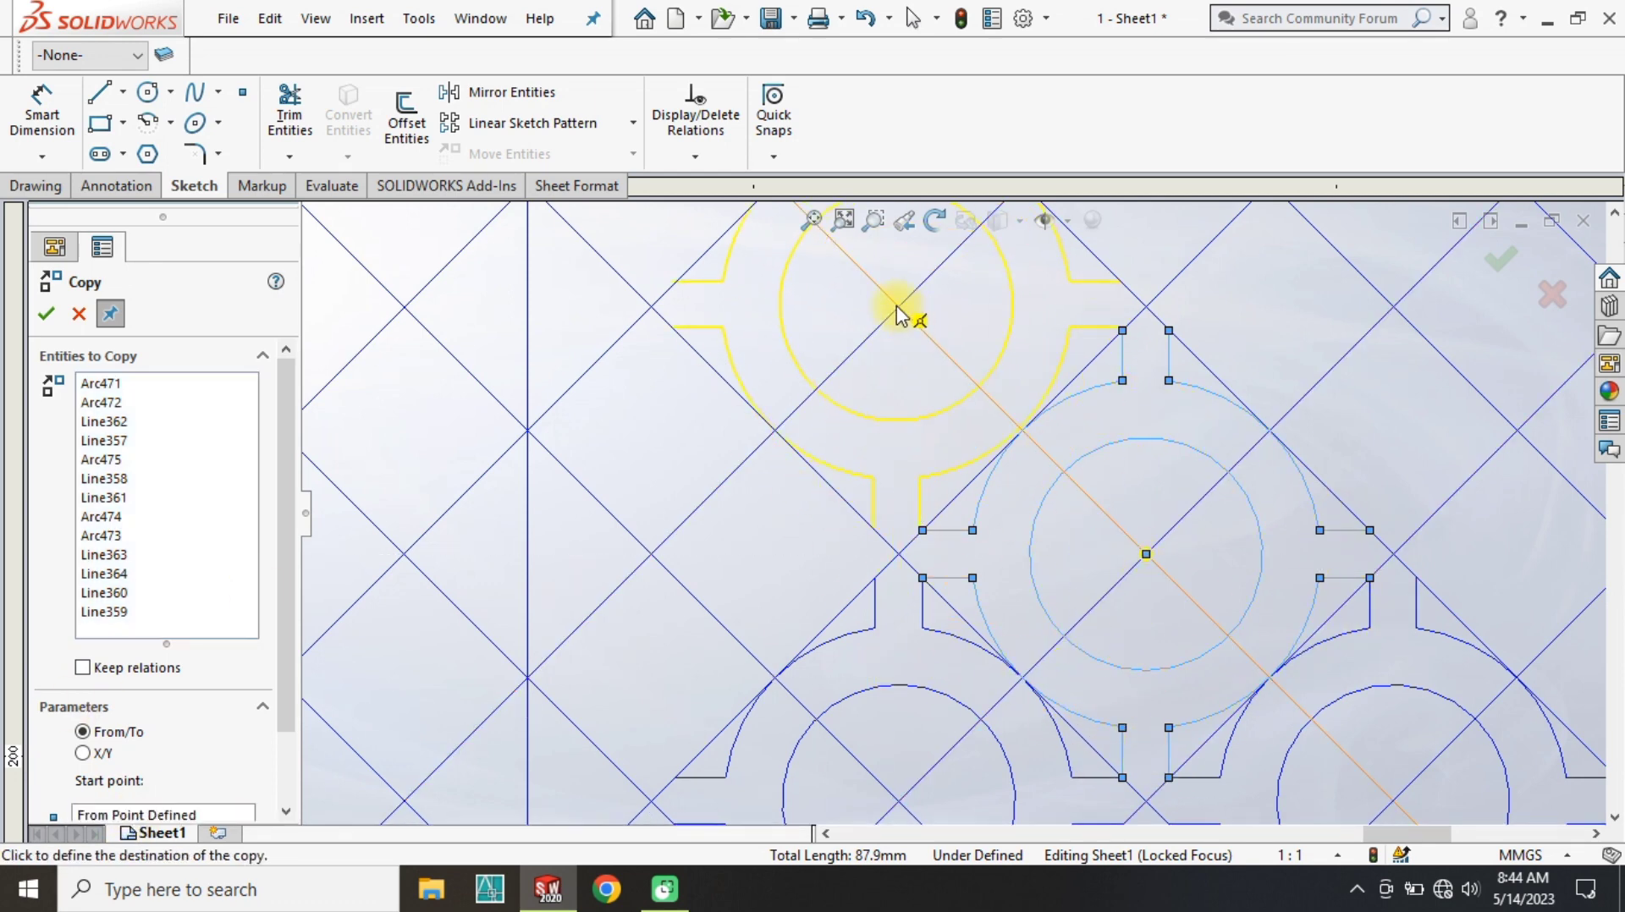
pyautogui.scroll(4, 880, 597)
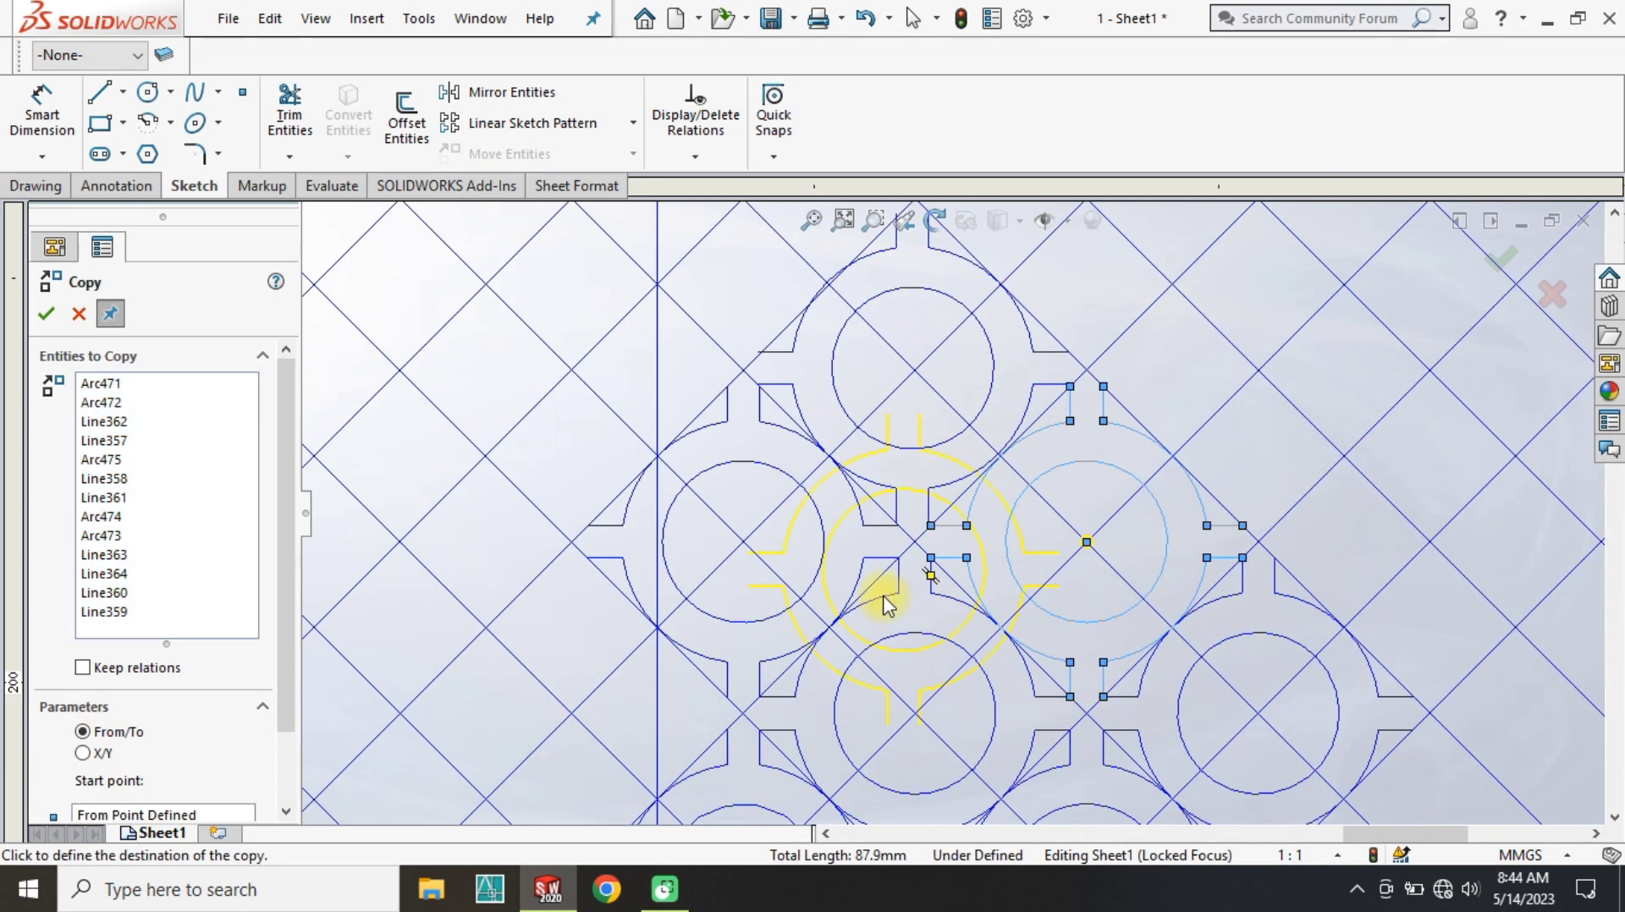
pyautogui.scroll(-2, 854, 501)
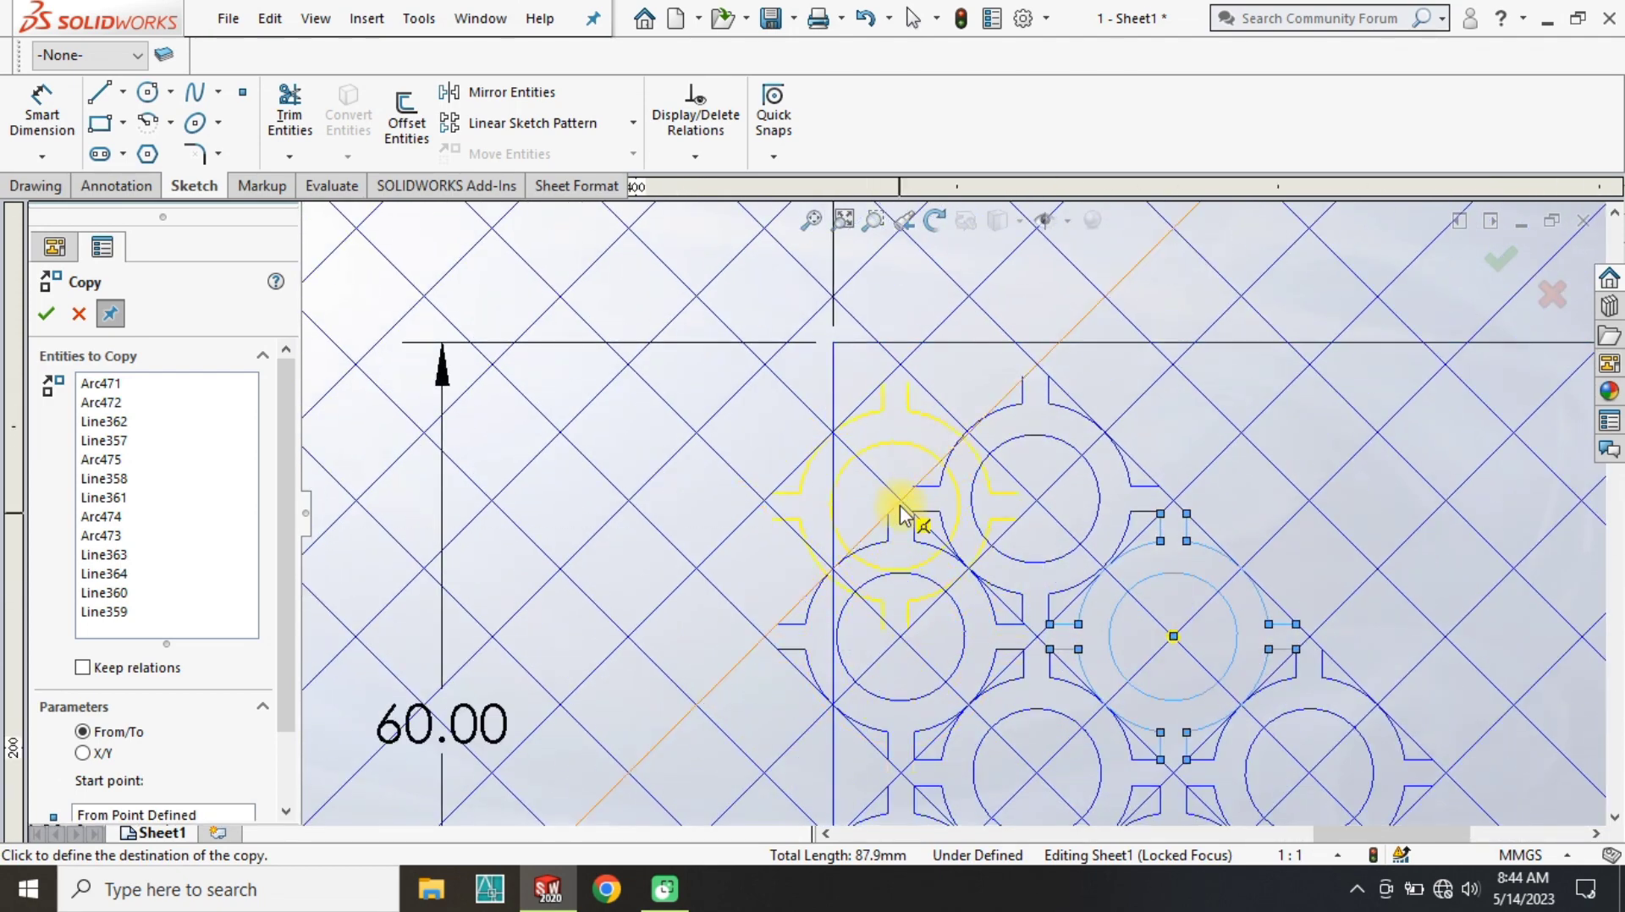
pyautogui.scroll(-3, 904, 372)
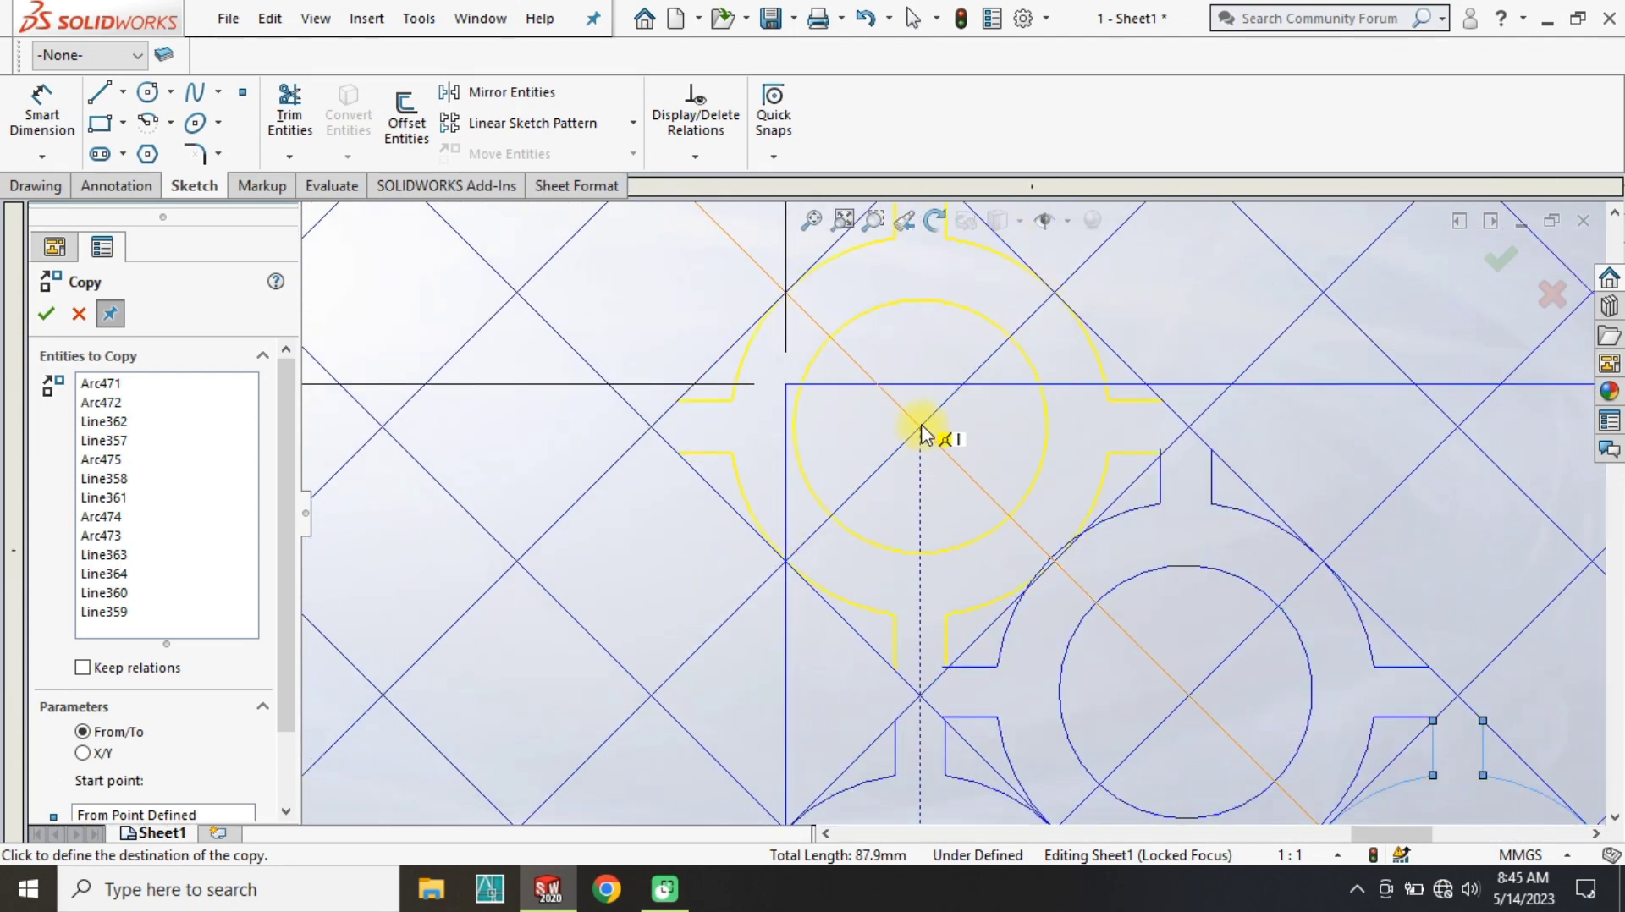
pyautogui.scroll(3, 1368, 660)
pyautogui.scroll(2, 1034, 682)
pyautogui.click(1155, 694)
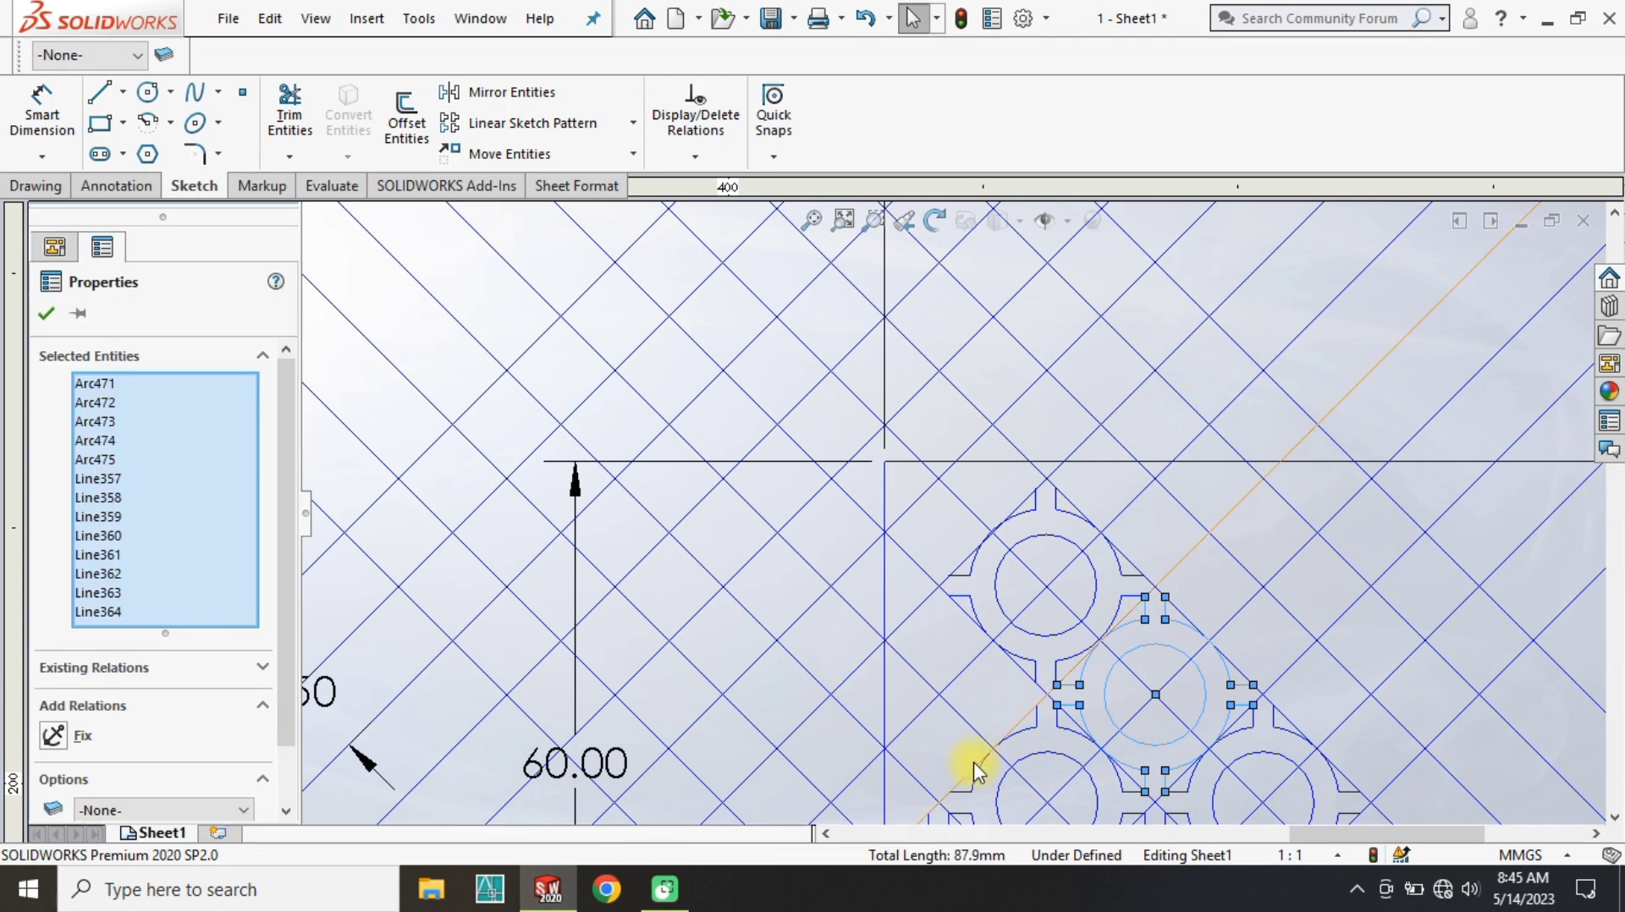
# Restart the From/To copy of the selected motif and place a copy directly to its left, beside the rectangle's left edge.
pyautogui.scroll(-3, 1079, 683)
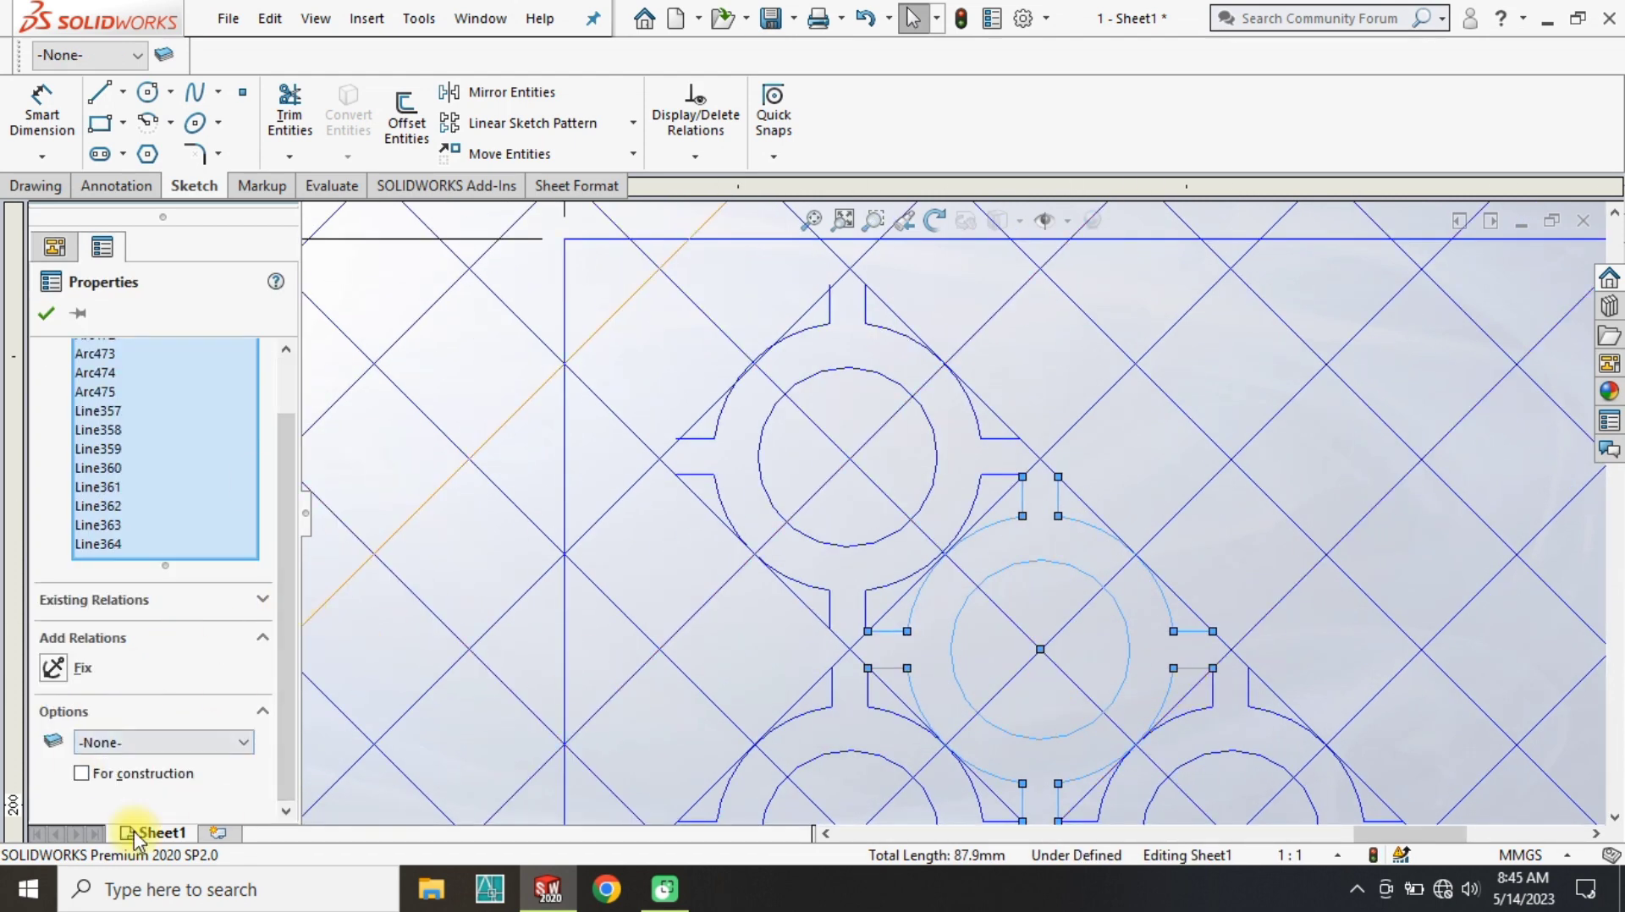
pyautogui.click(633, 153)
pyautogui.click(516, 212)
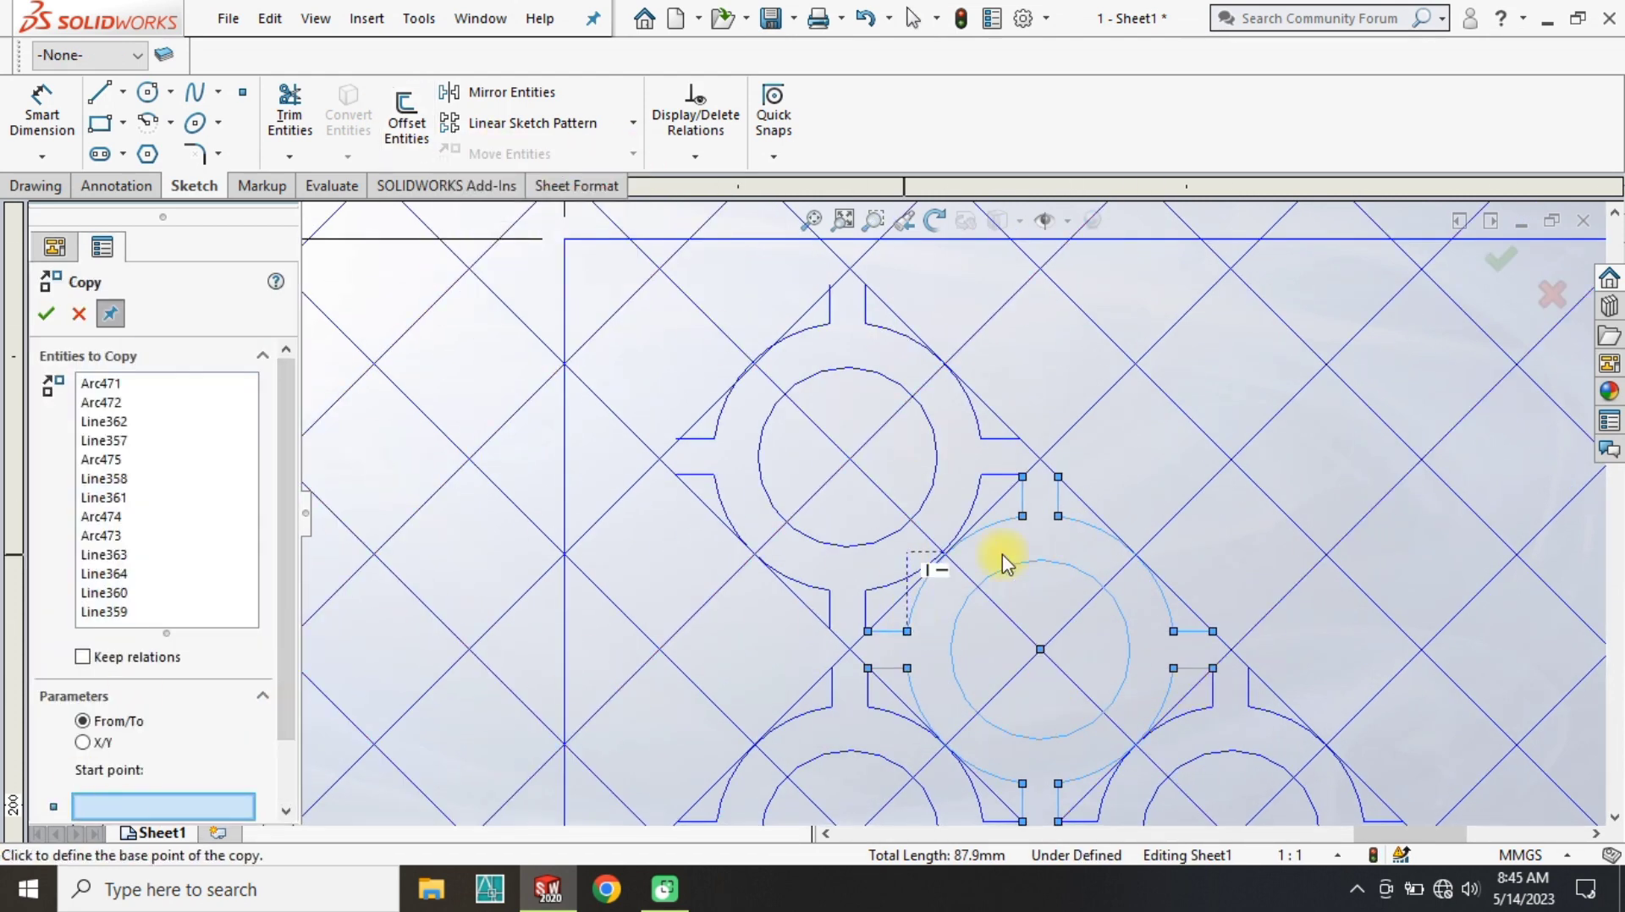
pyautogui.click(1040, 649)
pyautogui.scroll(-3, 672, 650)
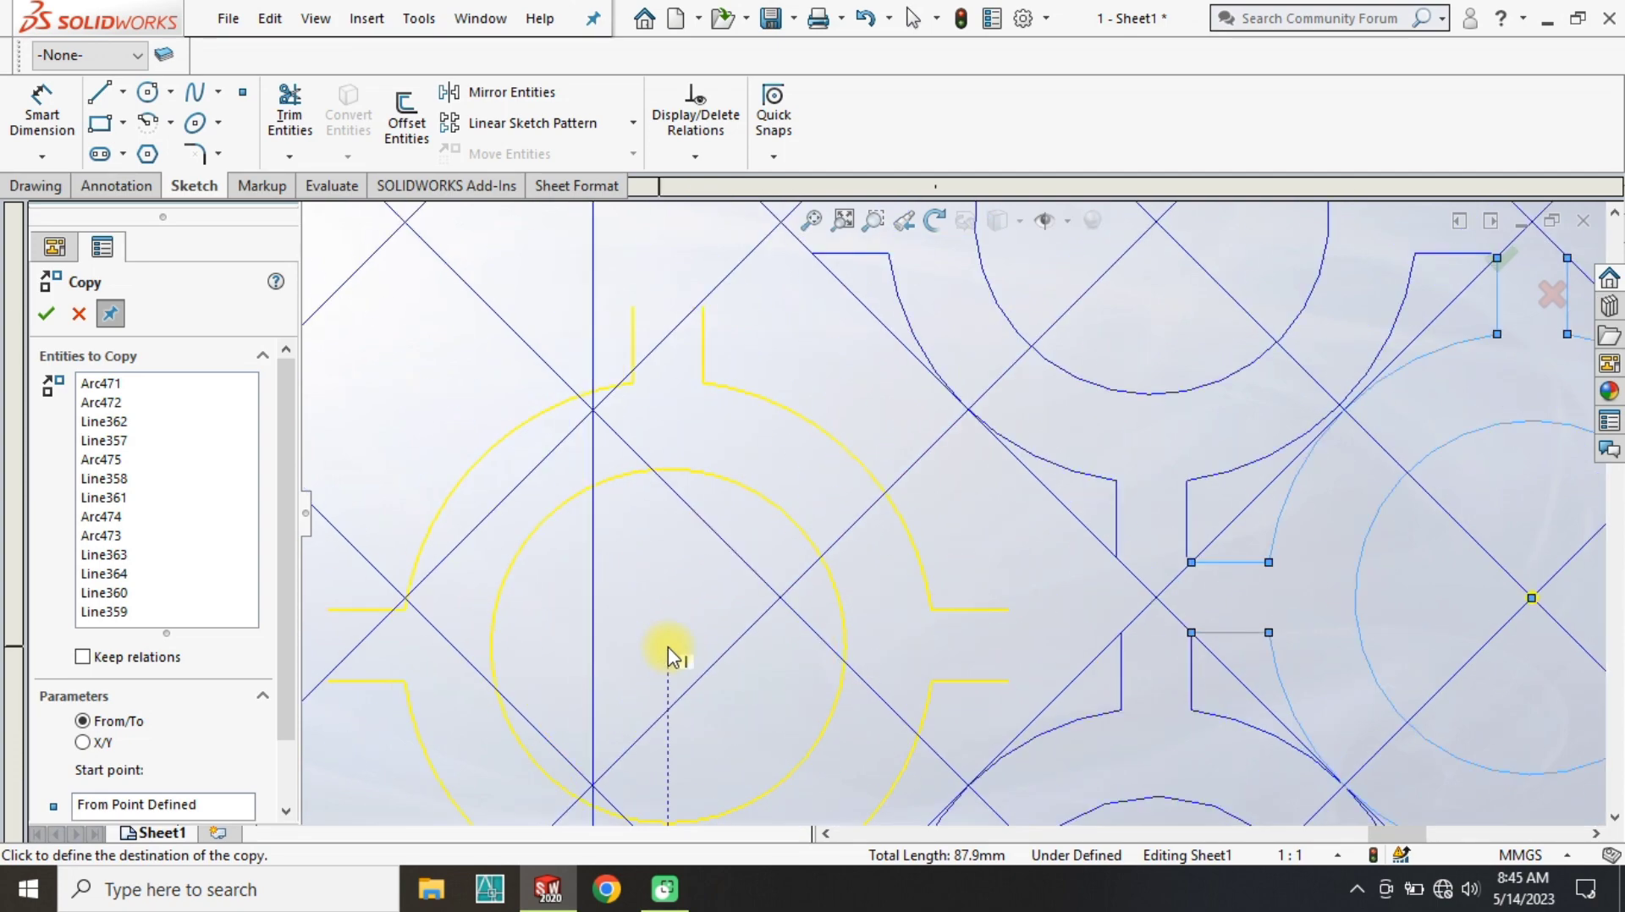
pyautogui.scroll(3, 1308, 631)
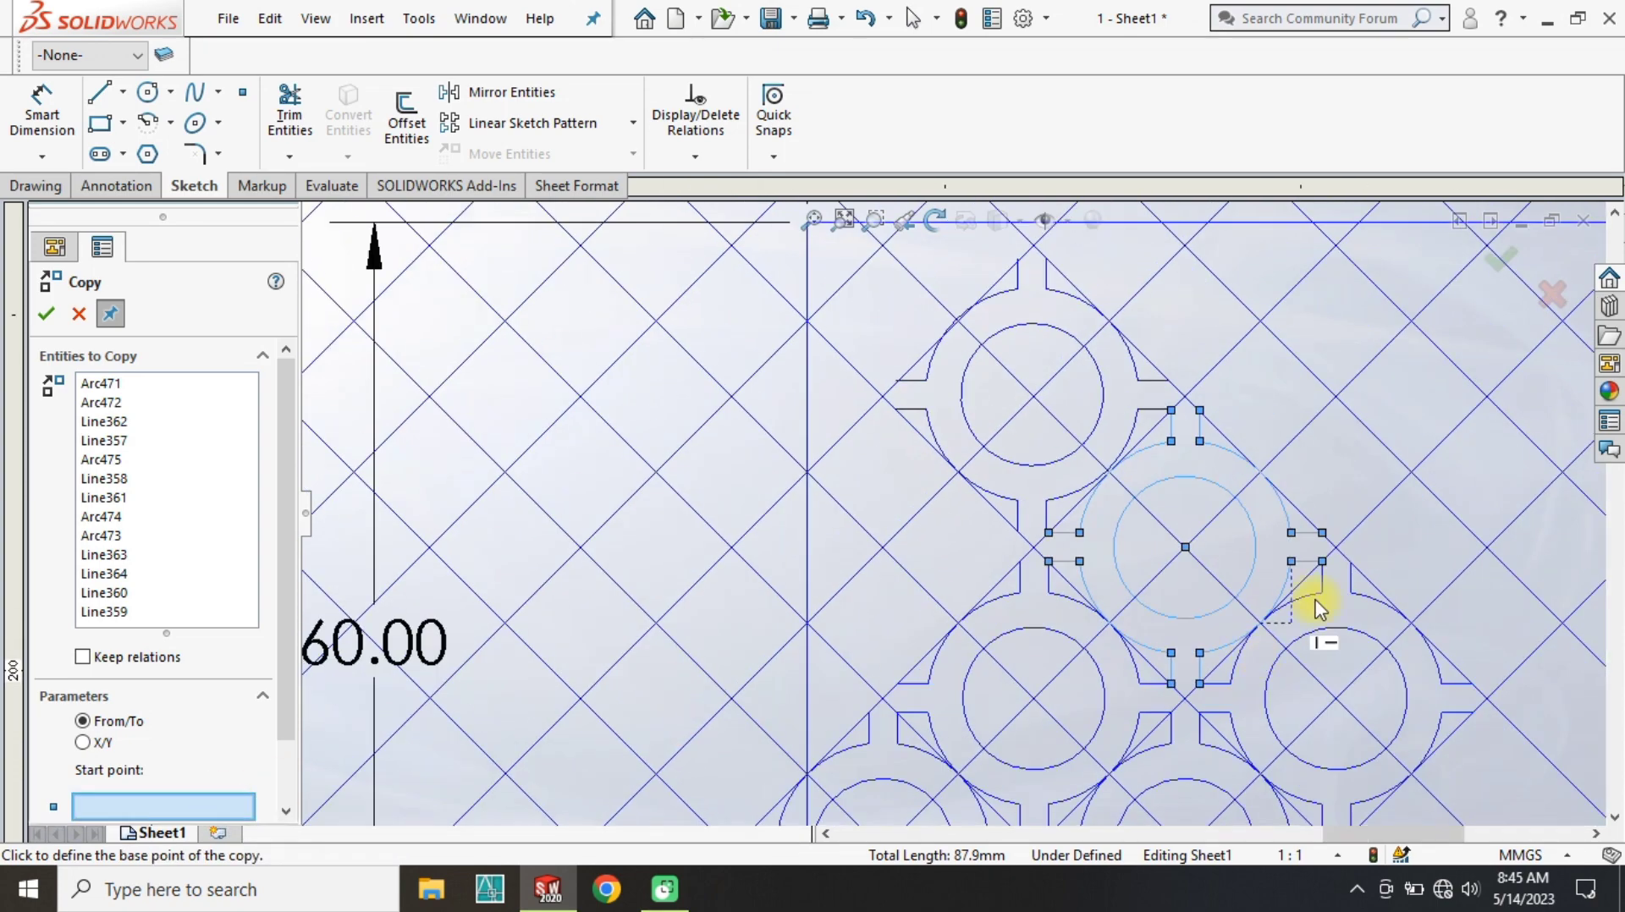
pyautogui.scroll(-4, 688, 496)
pyautogui.scroll(2, 829, 453)
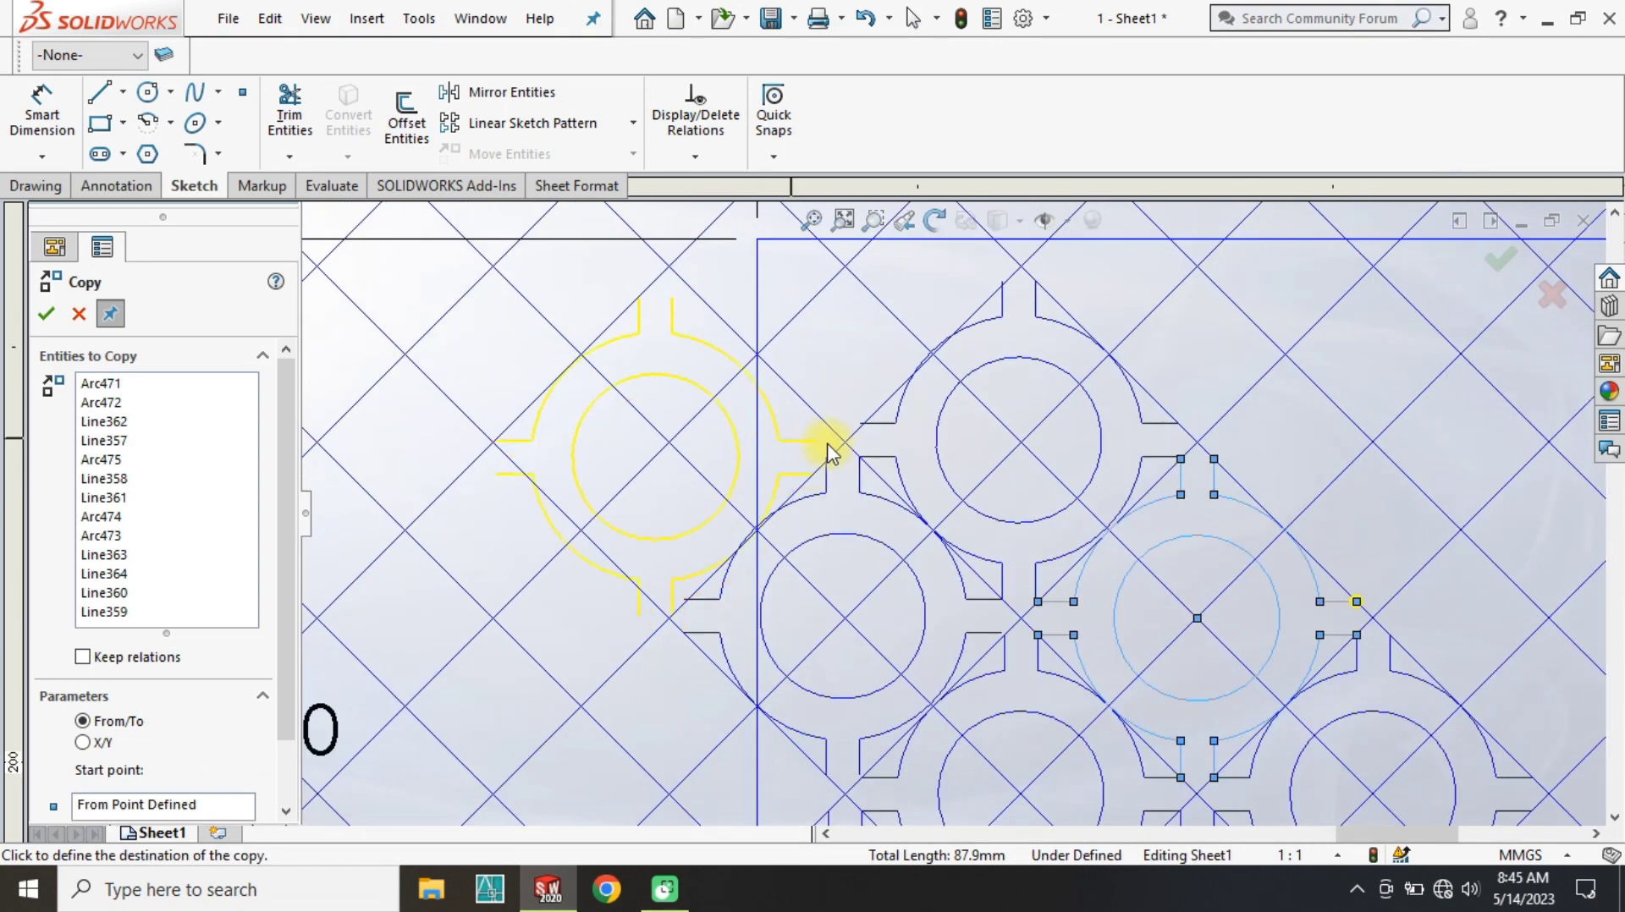
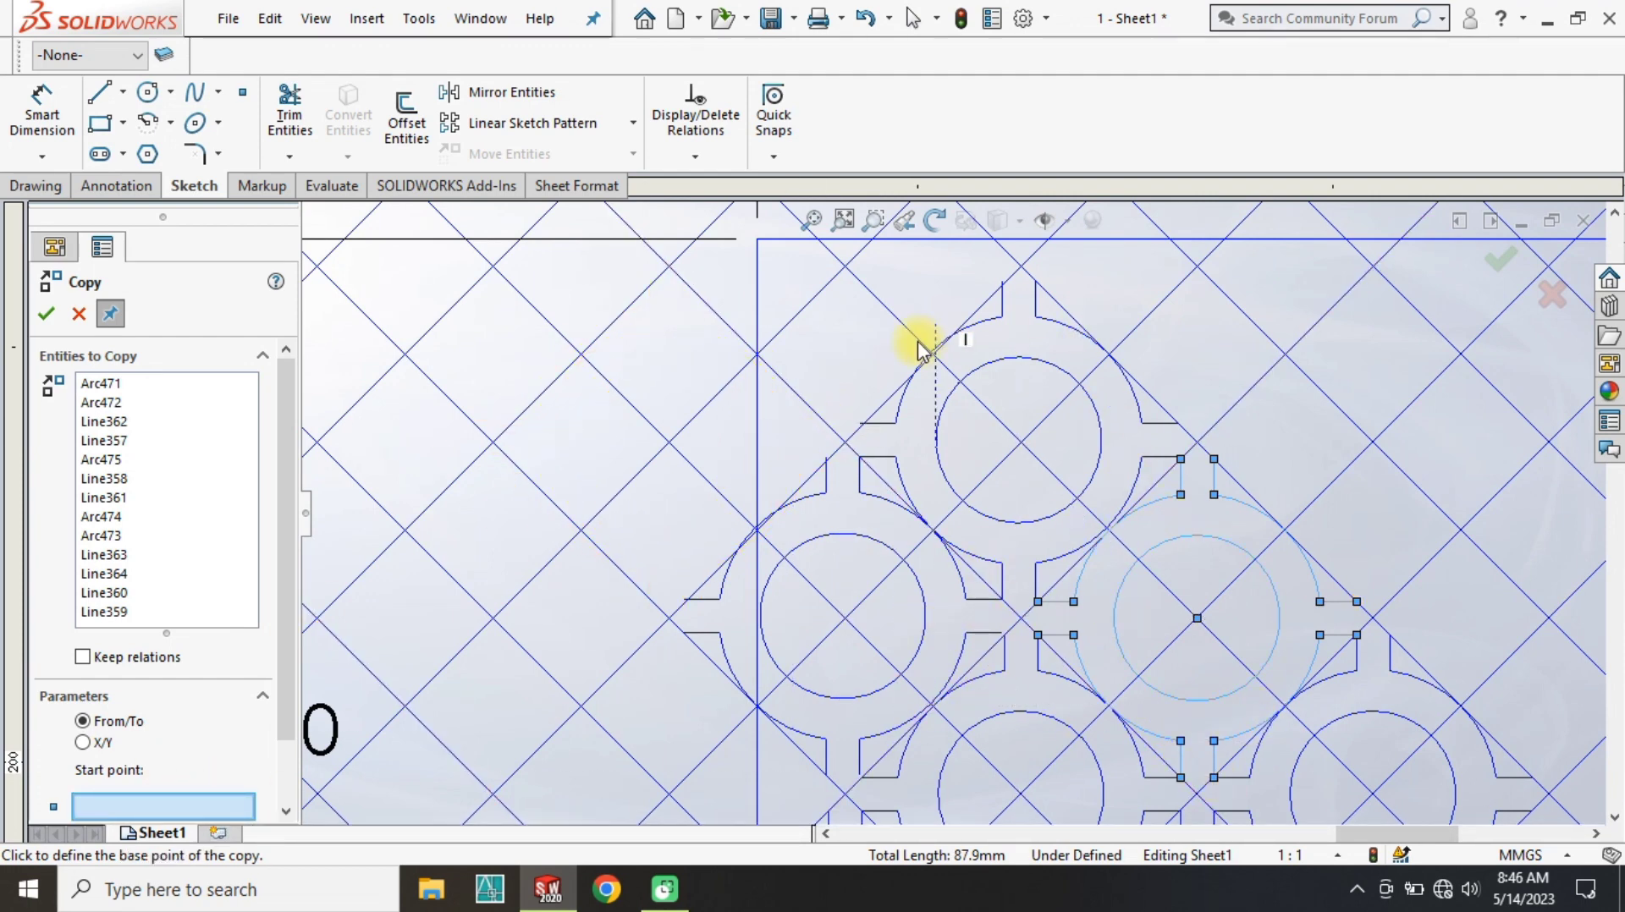
# Copy the motif from its circle centre to the grid intersection near the rectangle's top-left corner.
pyautogui.click(1197, 618)
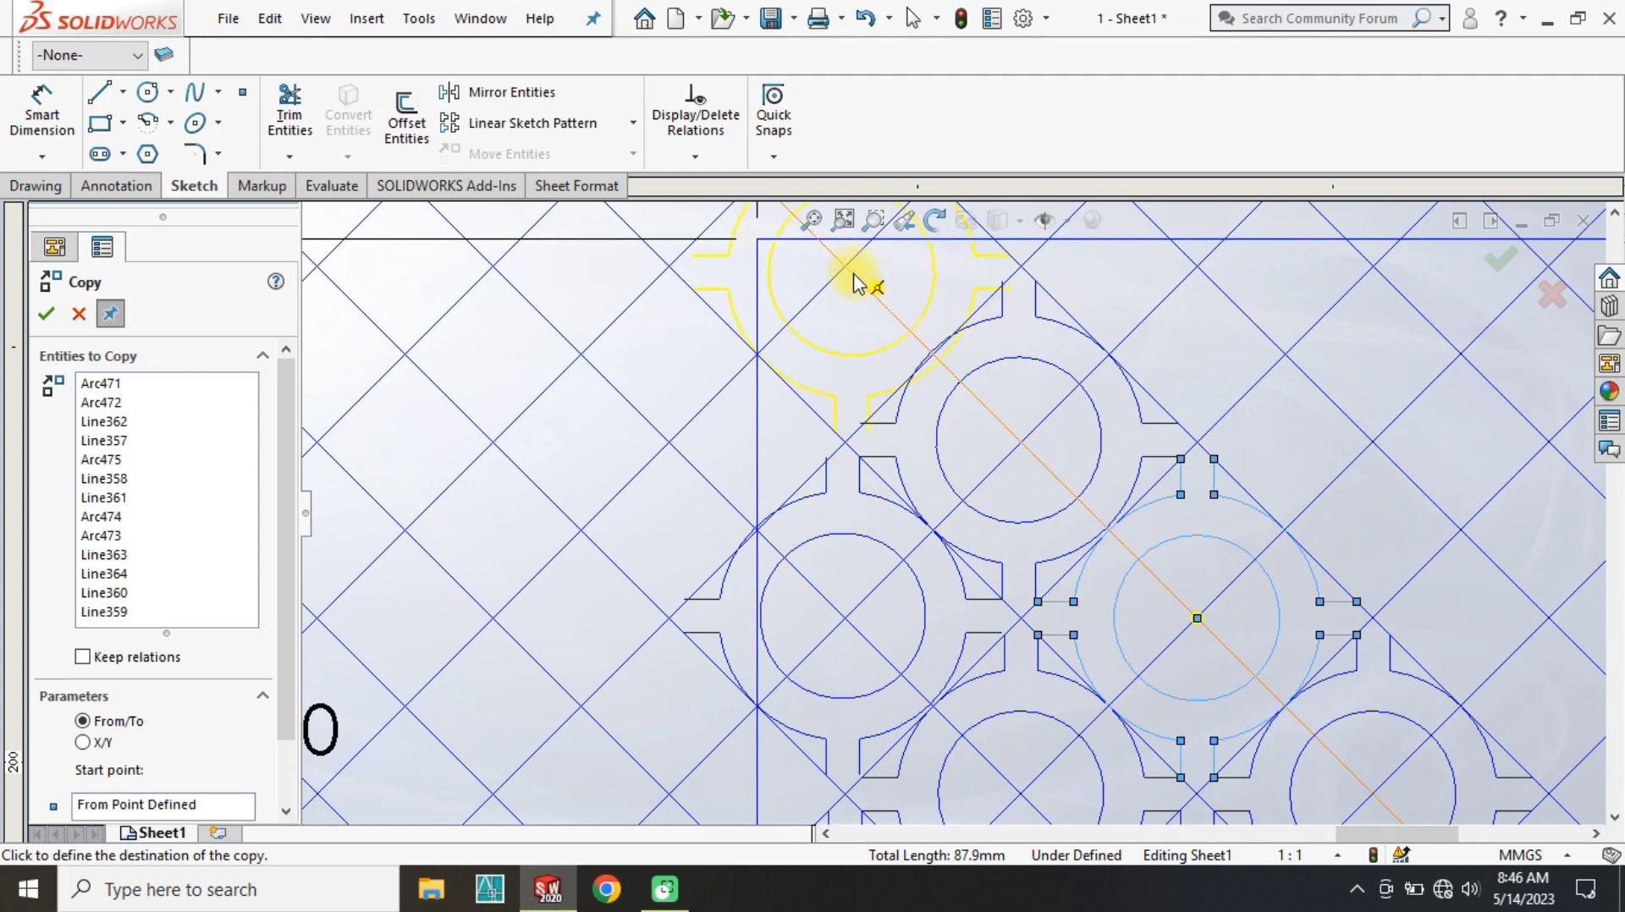
pyautogui.scroll(4, 969, 598)
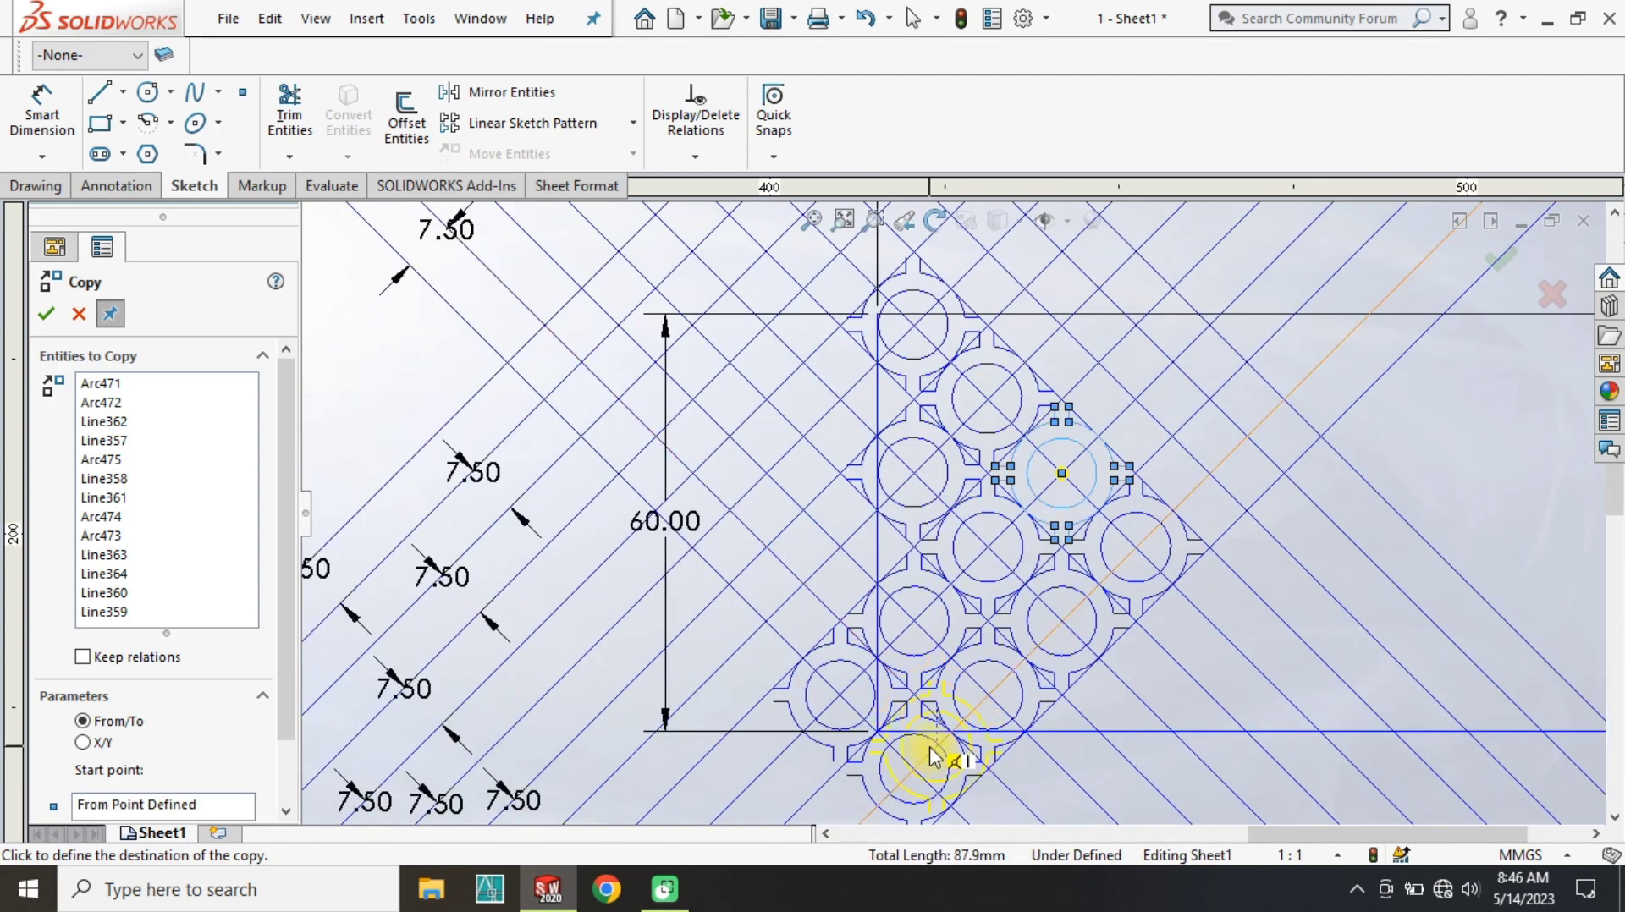
pyautogui.click(920, 765)
# Try to power-trim the diagonal lines outside the rectangle's top, left and bottom edges.
pyautogui.click(298, 120)
pyautogui.scroll(3, 1295, 362)
pyautogui.moveTo(1305, 361); pyautogui.dragTo(833, 484)
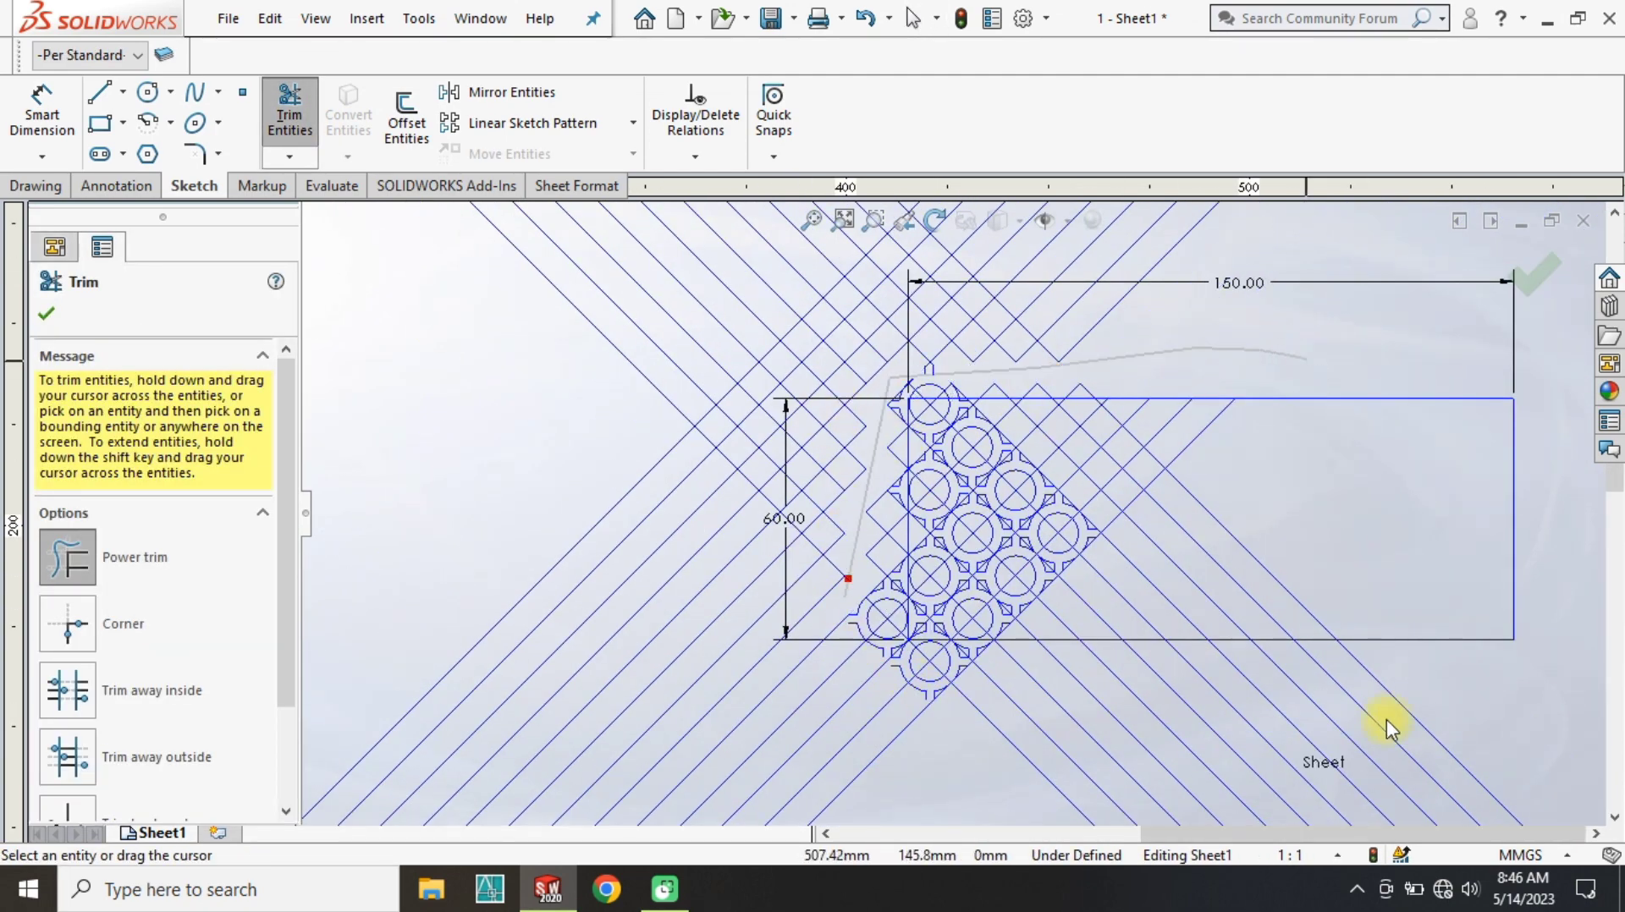
pyautogui.moveTo(1256, 758); pyautogui.dragTo(1102, 707)
pyautogui.scroll(-3, 970, 658)
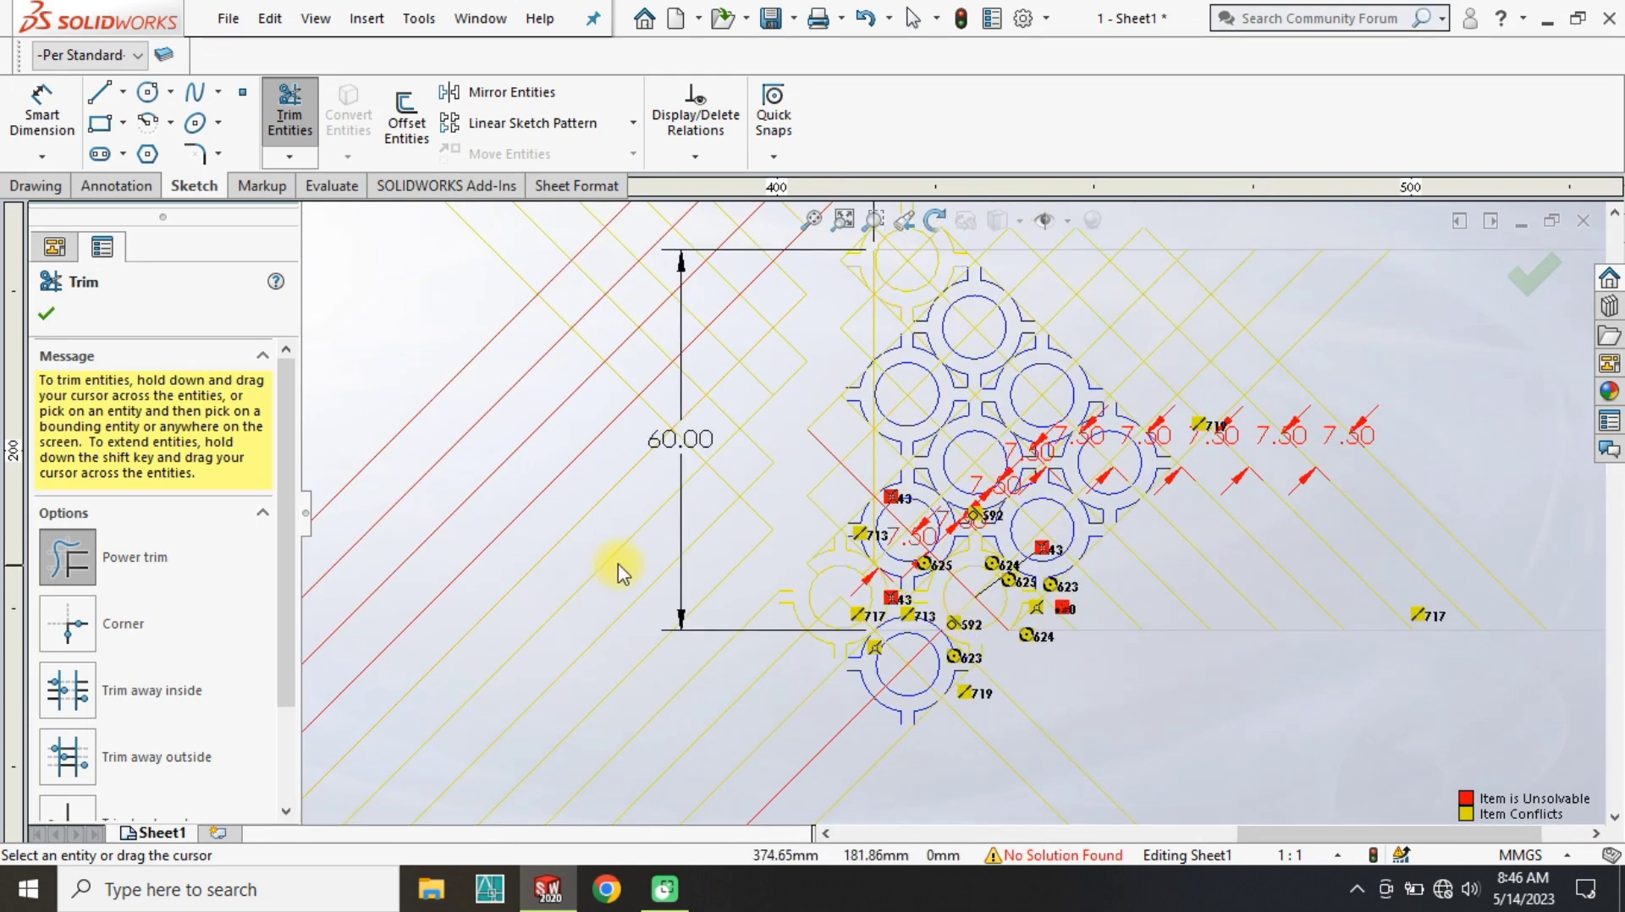
pyautogui.press('Escape')
pyautogui.hotkey('ctrl', 'z')
# Delete the 7.50 mm offset dimensions between the parallel diagonal lines that slope down to the right.
pyautogui.scroll(5, 648, 496)
pyautogui.scroll(-7, 906, 362)
pyautogui.click(988, 306)
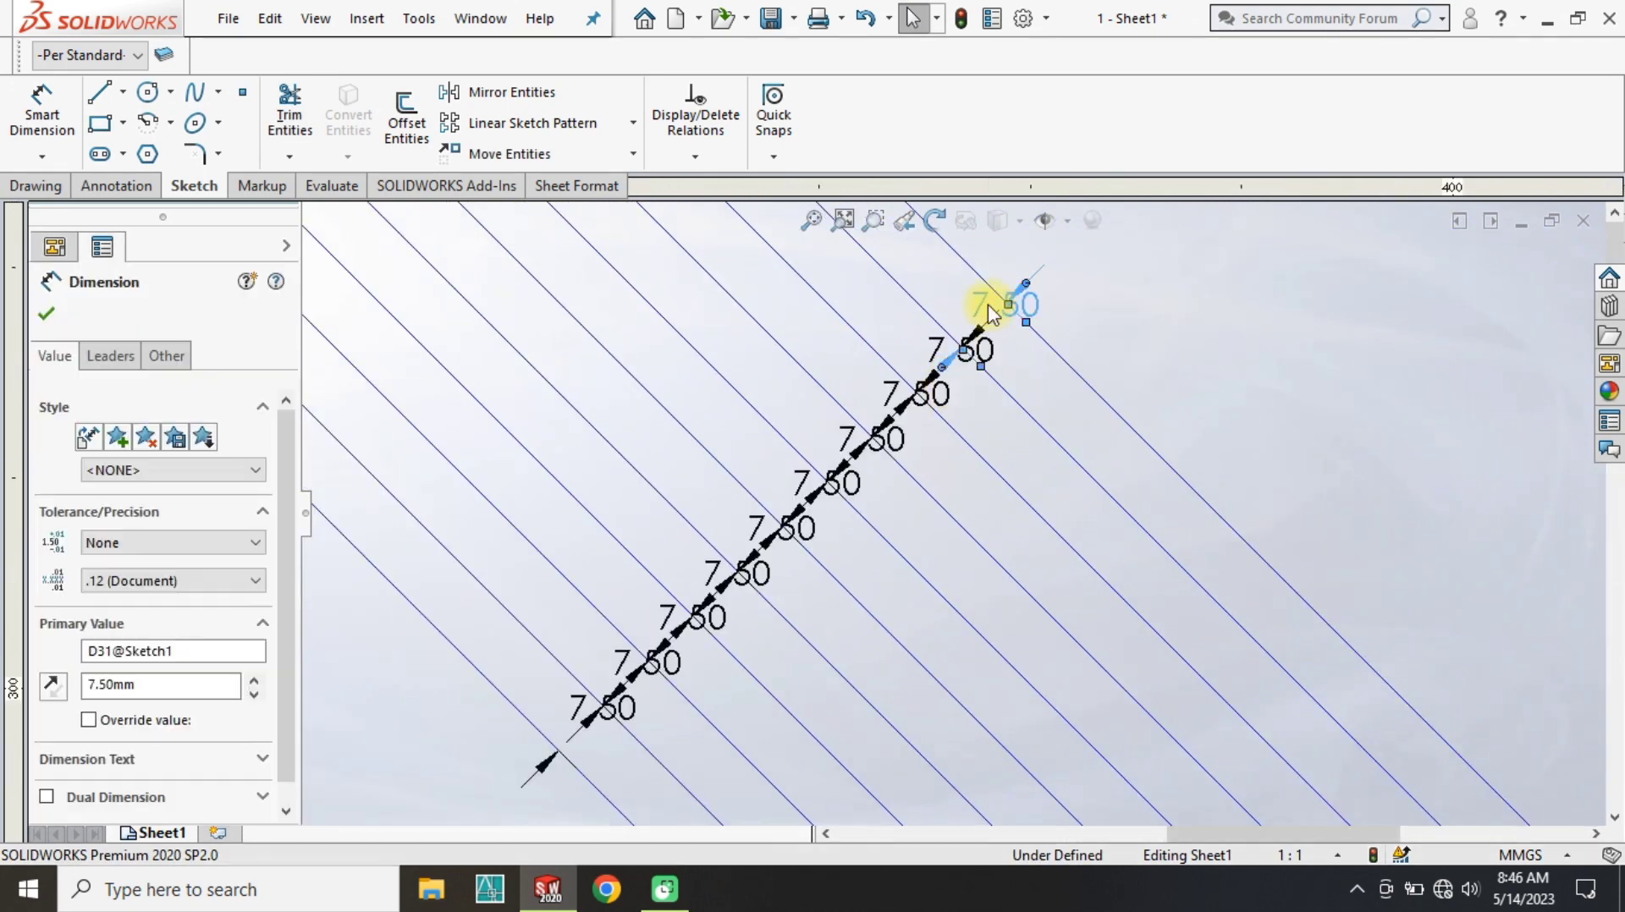
pyautogui.press('Delete')
pyautogui.click(780, 535)
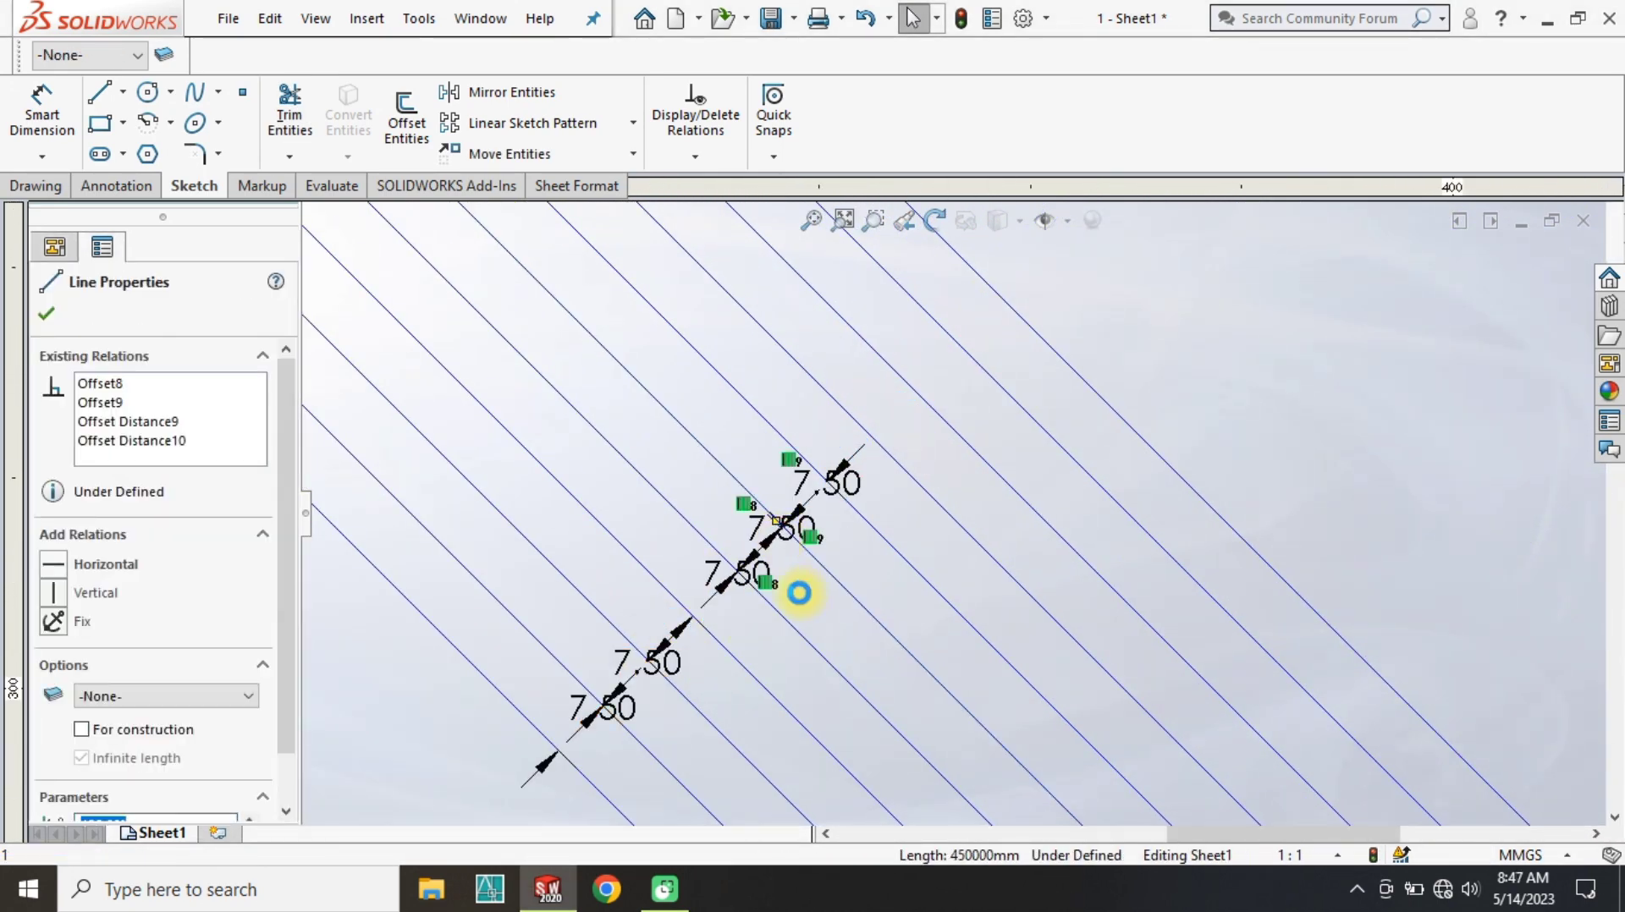
pyautogui.press('Delete')
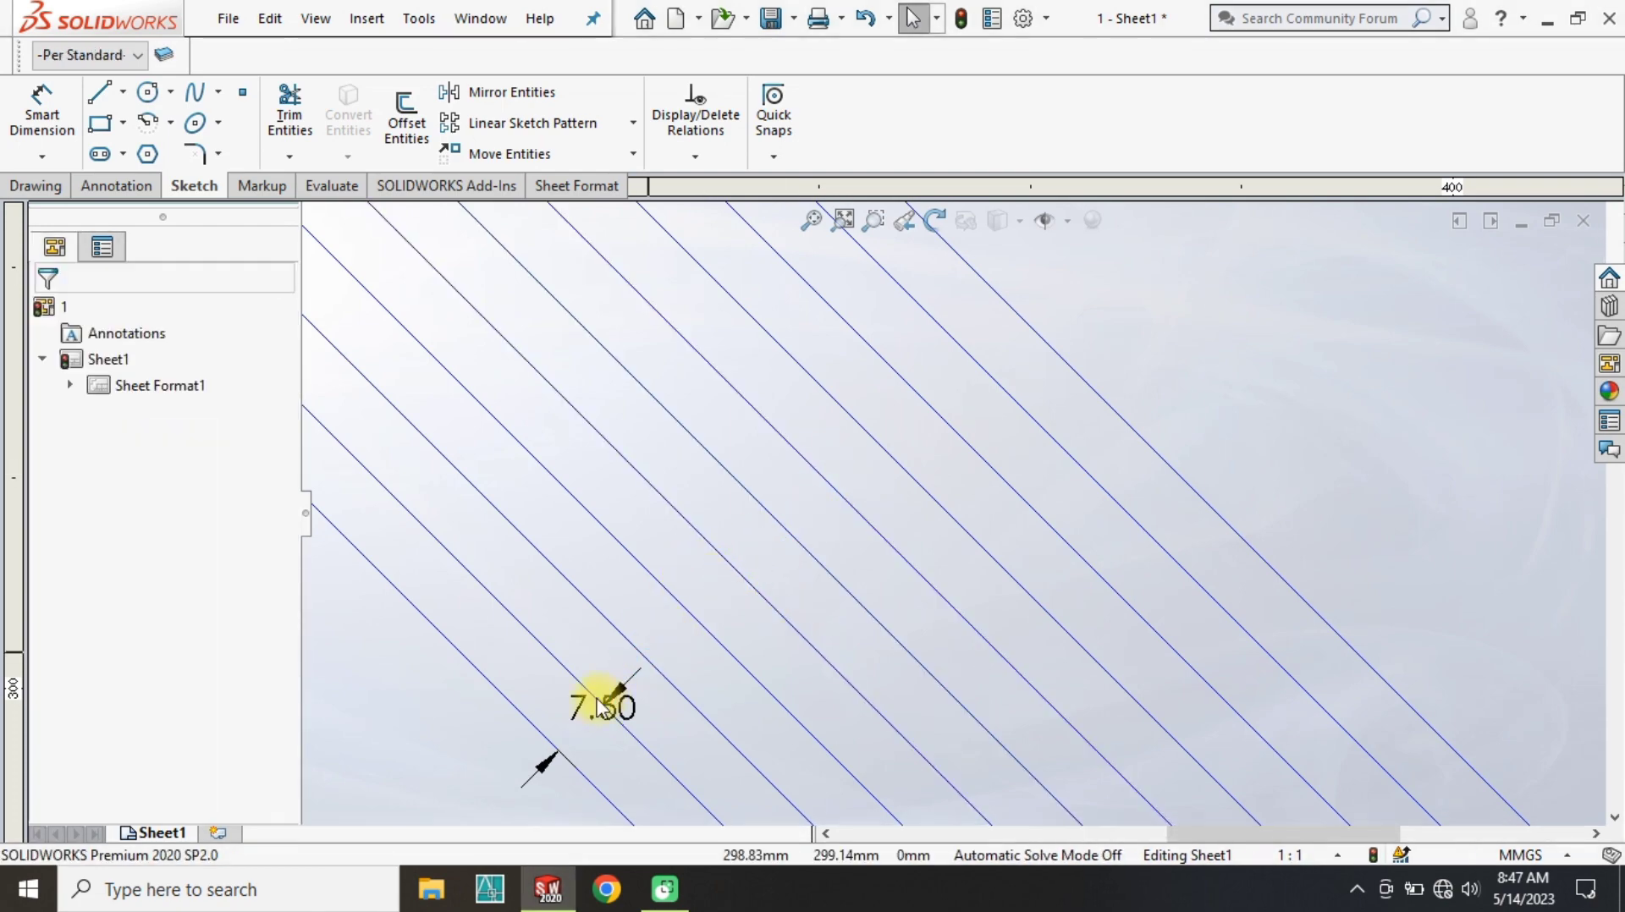
# Delete the 7.50 mm offset dimensions between the parallel diagonal lines that slope up to the right.
pyautogui.scroll(5, 719, 694)
pyautogui.scroll(-7, 826, 617)
pyautogui.click(895, 545)
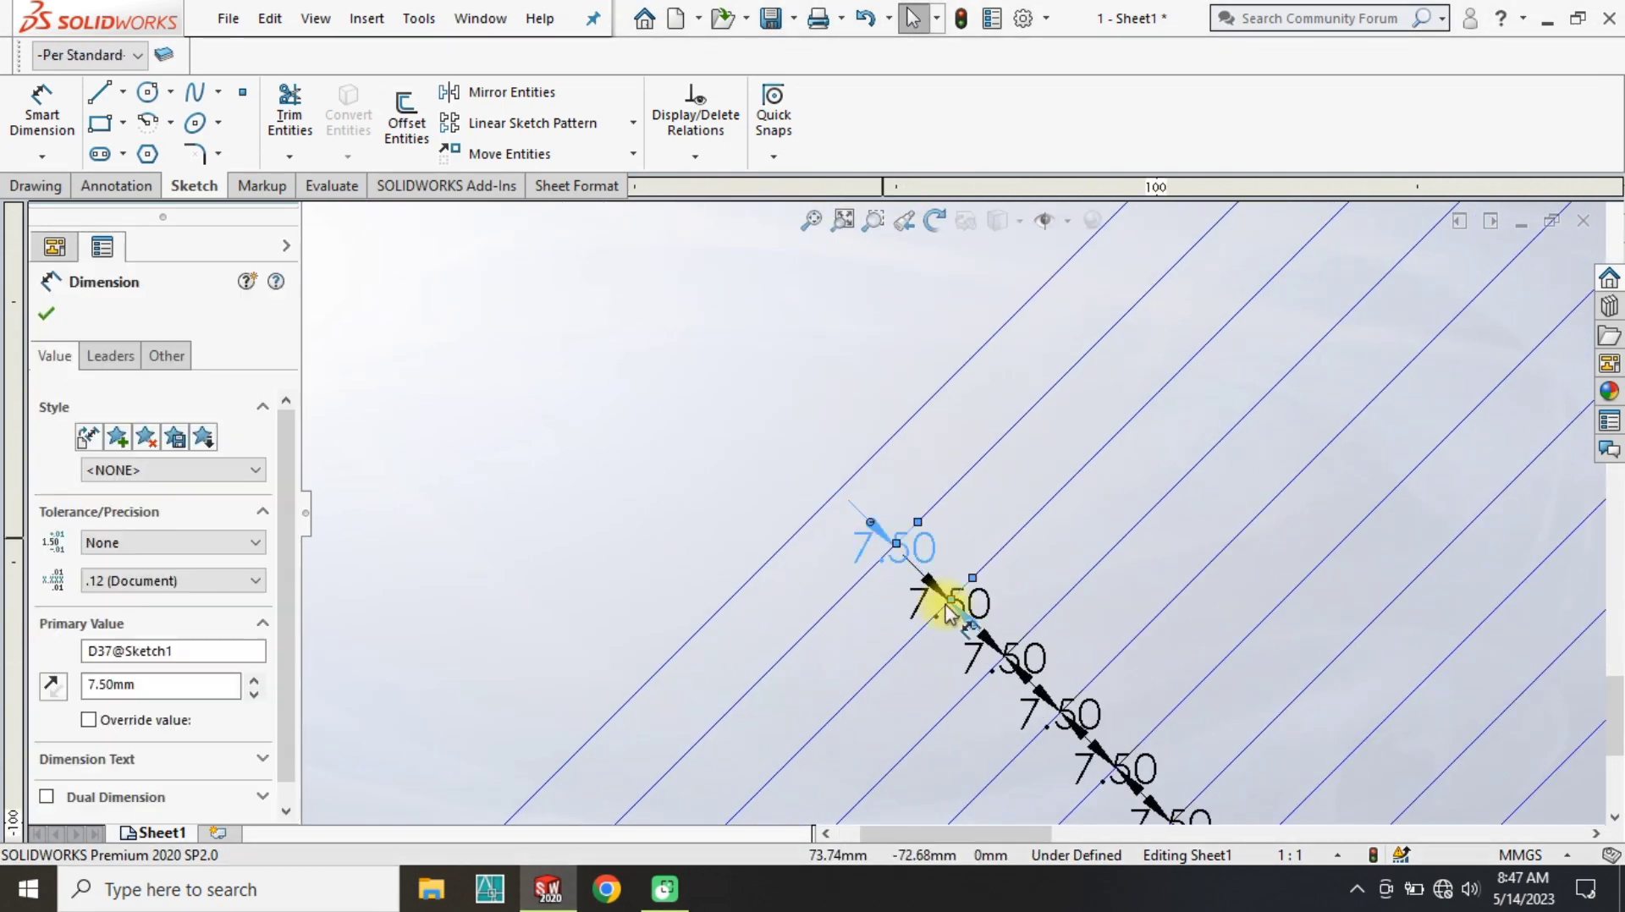
pyautogui.press('Delete')
pyautogui.click(994, 639)
pyautogui.click(1128, 765)
pyautogui.press('Delete')
pyautogui.scroll(2, 1117, 753)
pyautogui.click(1130, 758)
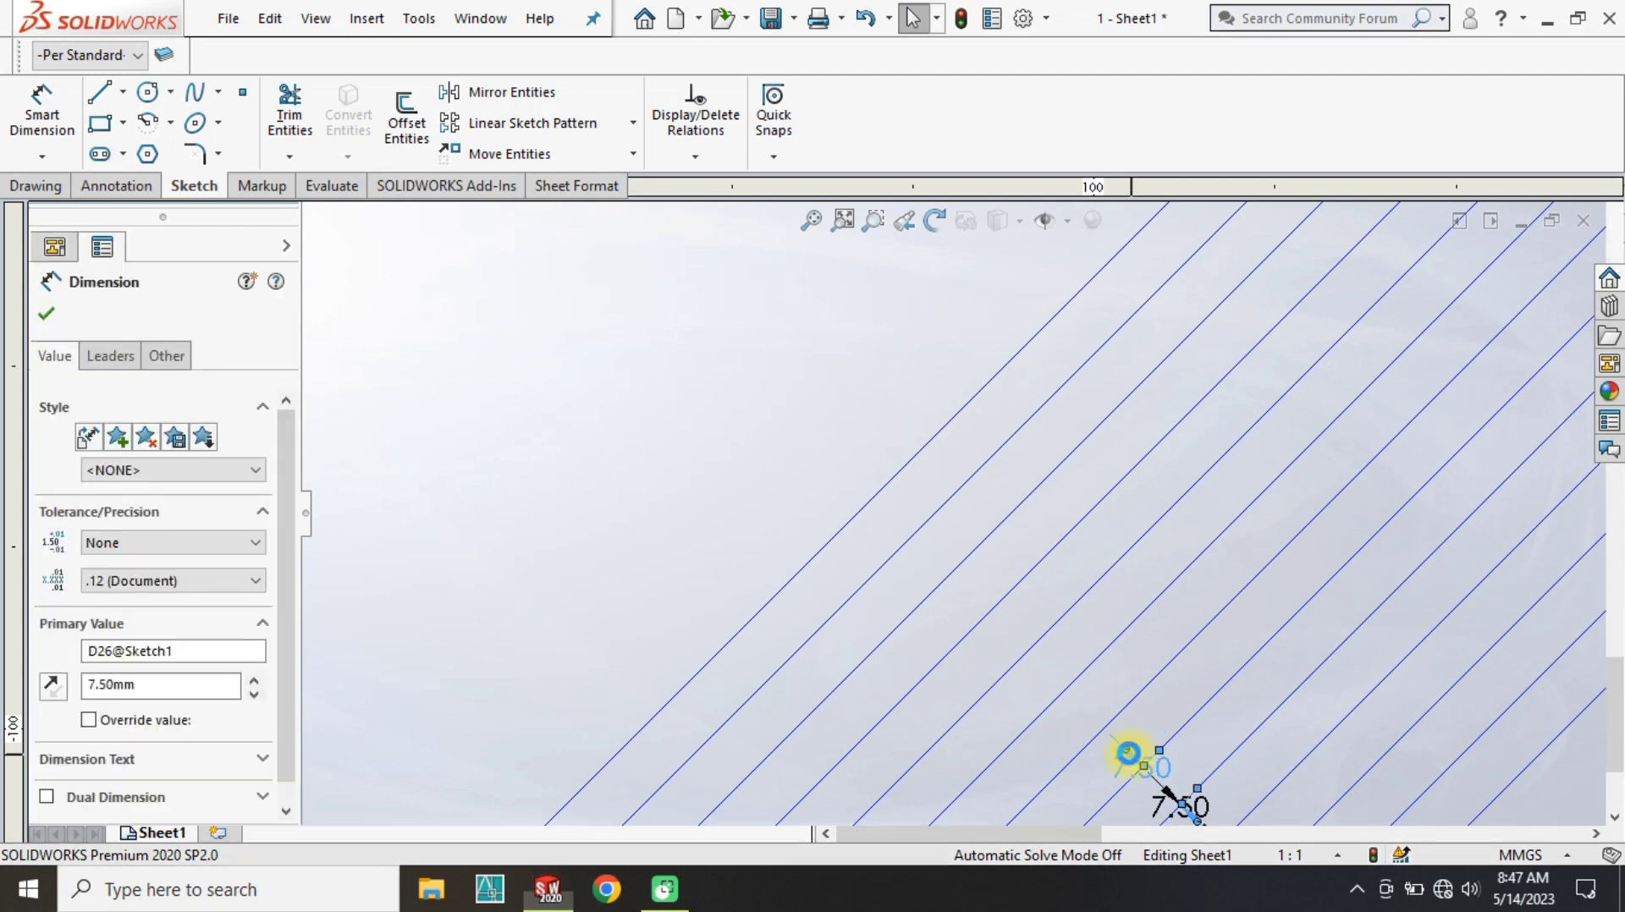
pyautogui.press('Delete')
pyautogui.scroll(3, 1166, 791)
pyautogui.scroll(-5, 1156, 736)
pyautogui.click(974, 631)
pyautogui.press('Delete')
pyautogui.scroll(-8, 1096, 530)
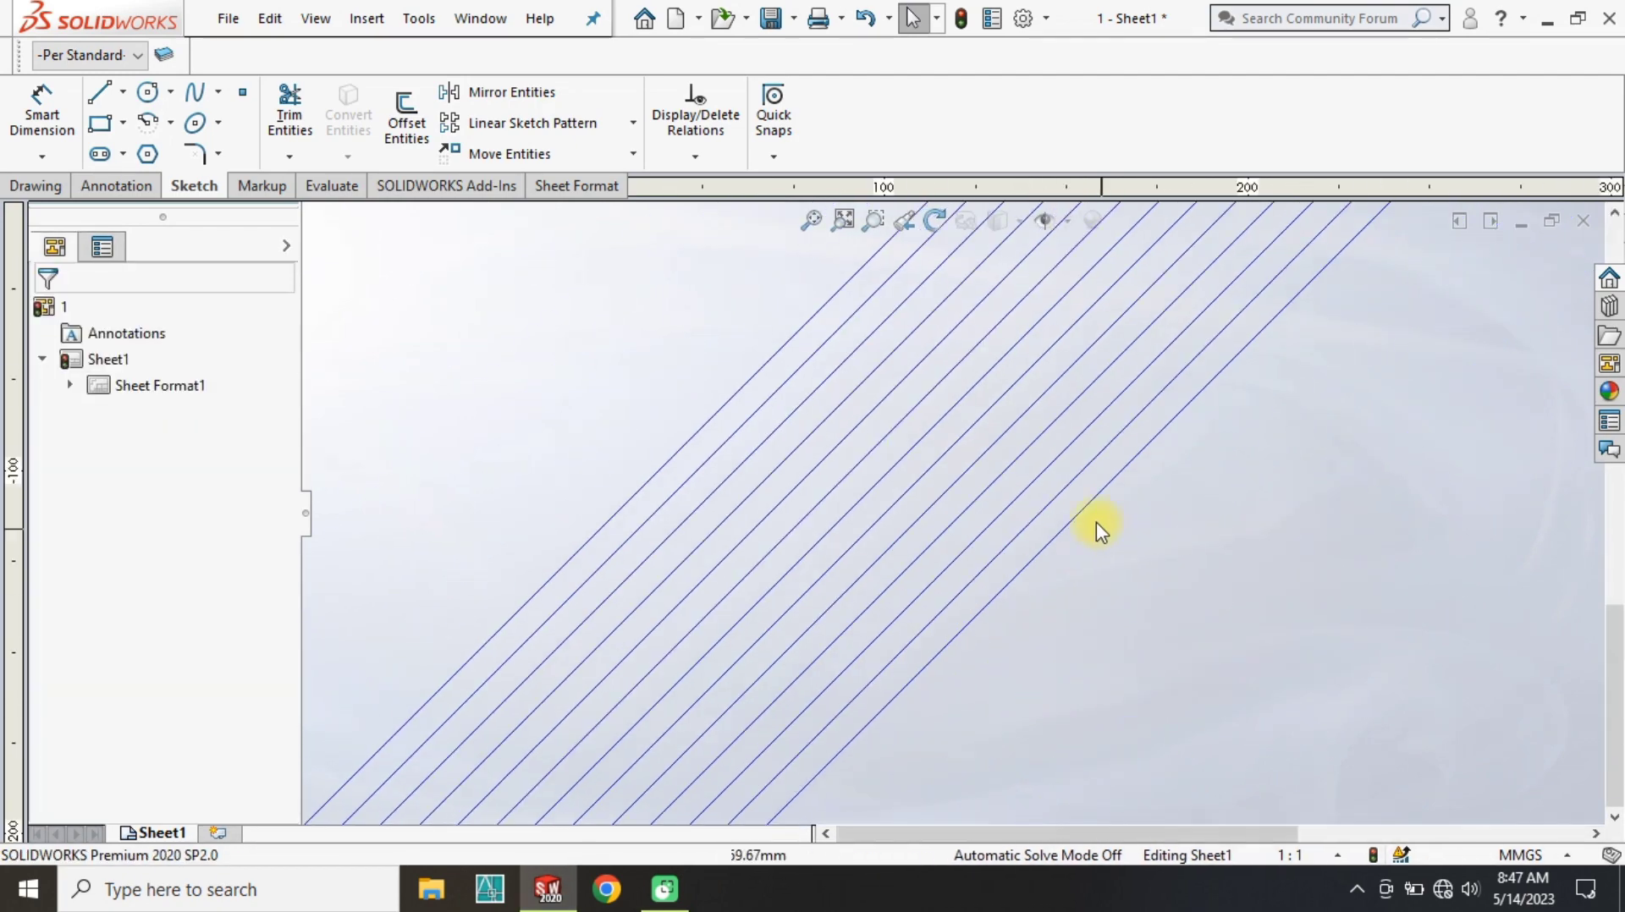
# Power-trim the long outer ends of the diagonals beyond the grid's upper and lower left and above the rectangle's top edge.
pyautogui.scroll(5, 1009, 555)
pyautogui.click(306, 125)
pyautogui.moveTo(625, 385); pyautogui.dragTo(797, 684)
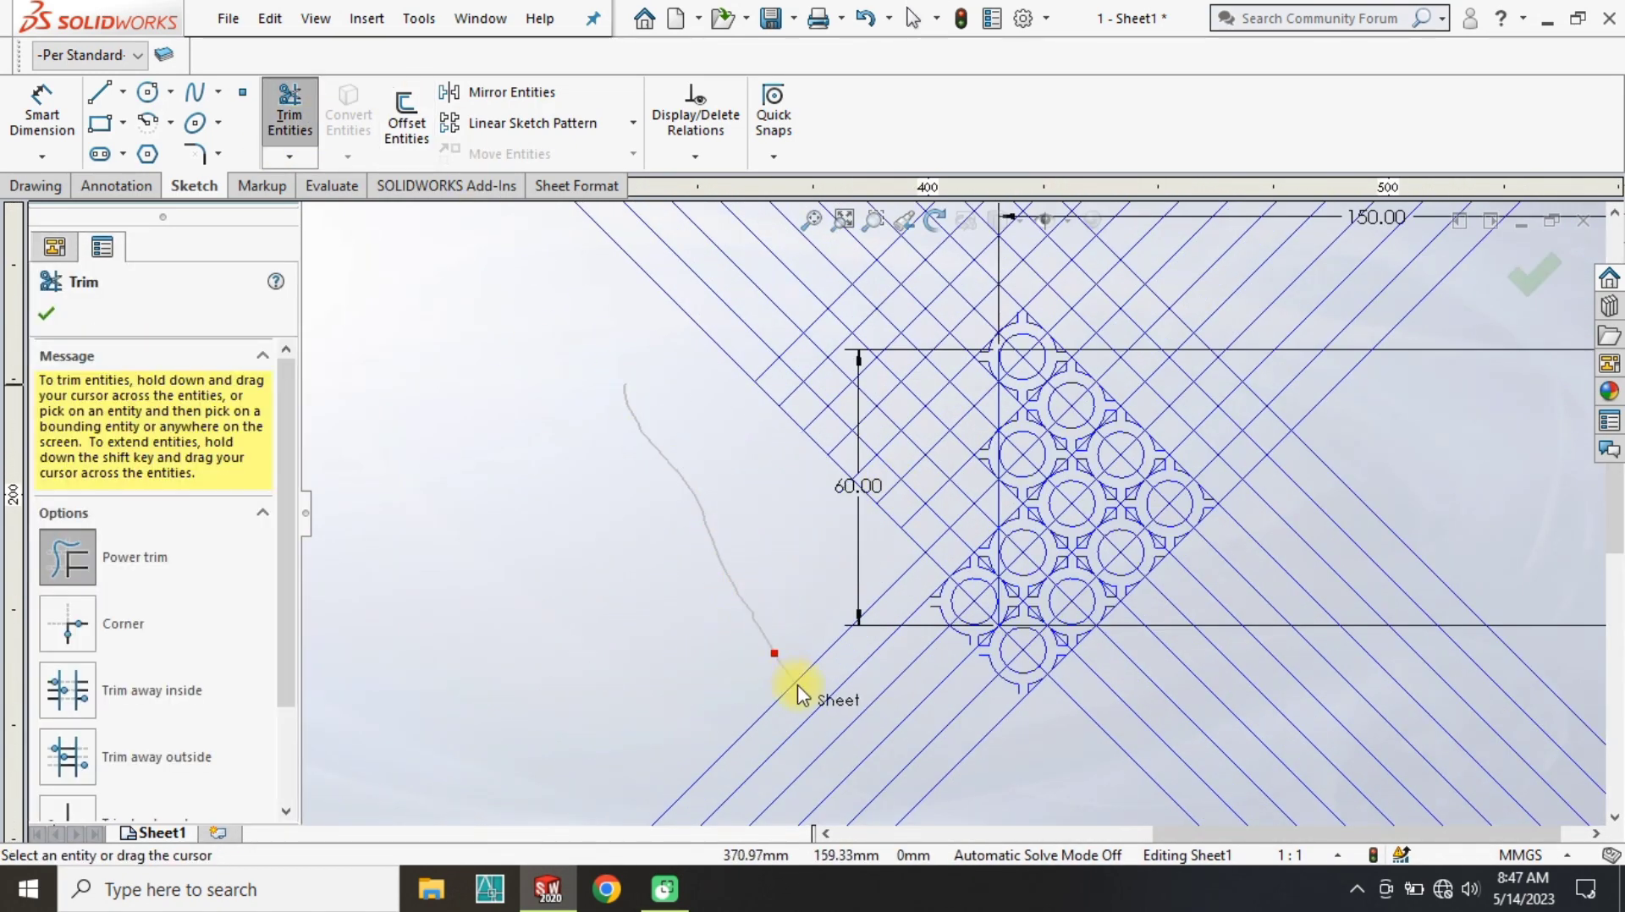
pyautogui.scroll(-3, 780, 454)
pyautogui.moveTo(865, 726)
pyautogui.mouseDown()
pyautogui.moveTo(779, 453)
pyautogui.moveTo(871, 482)
pyautogui.moveTo(1044, 334)
pyautogui.moveTo(1400, 460)
pyautogui.mouseUp()
pyautogui.scroll(-2, 1171, 666)
pyautogui.scroll(2, 1161, 690)
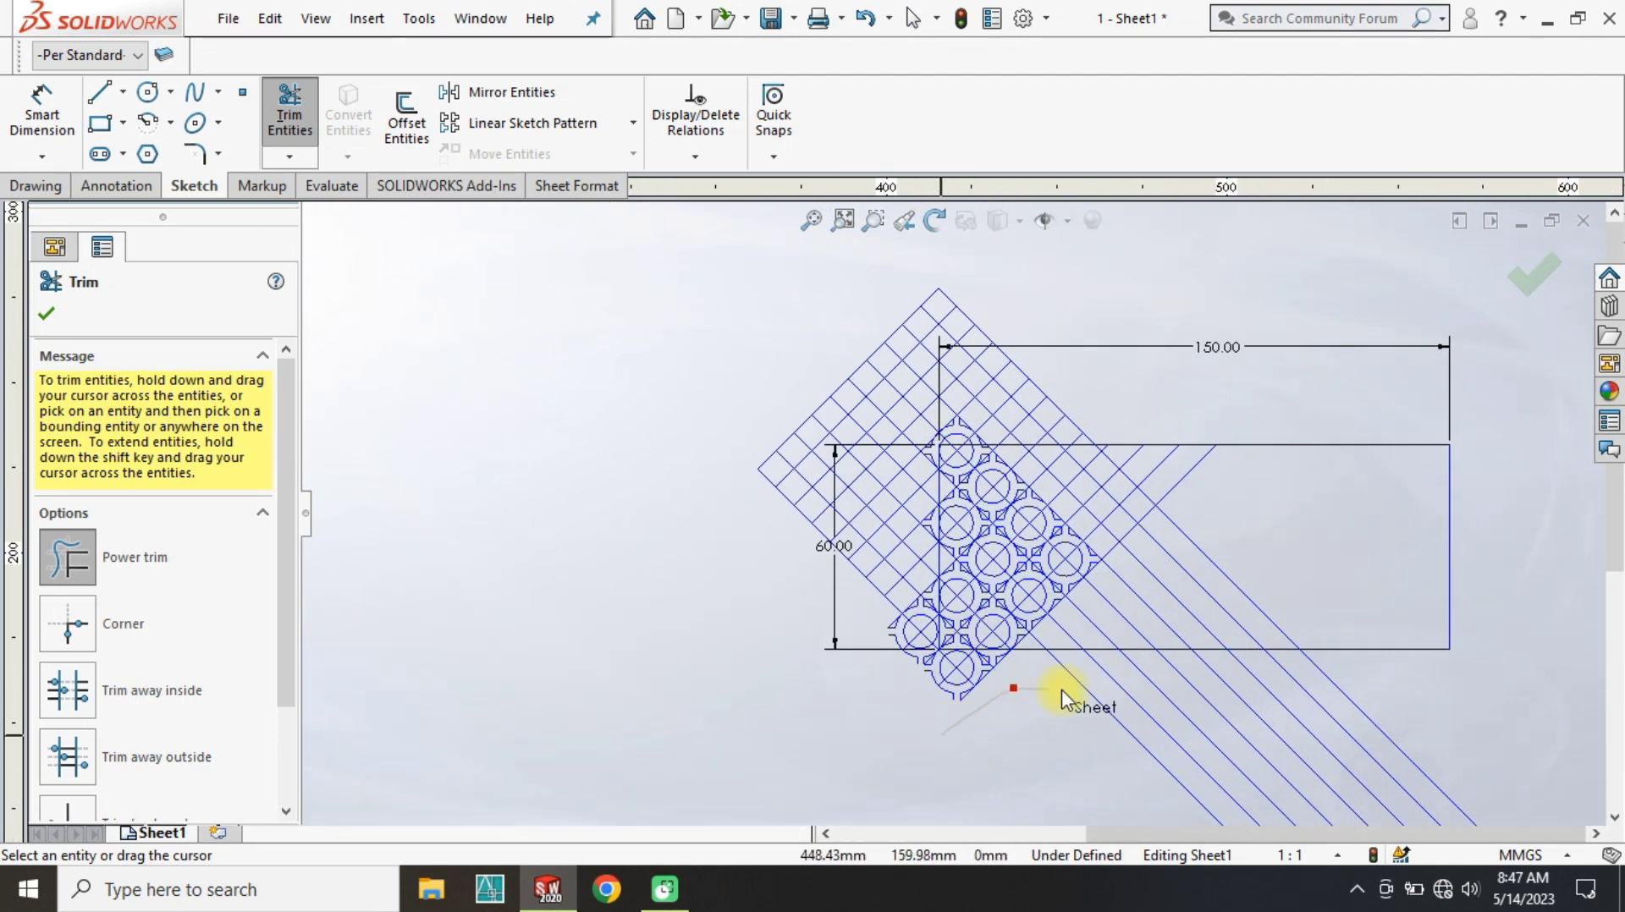
# Power-trim the diagonals extending below the rectangle's bottom edge and the grid lines just above its top edge.
pyautogui.scroll(-2, 1057, 682)
pyautogui.scroll(1, 1072, 659)
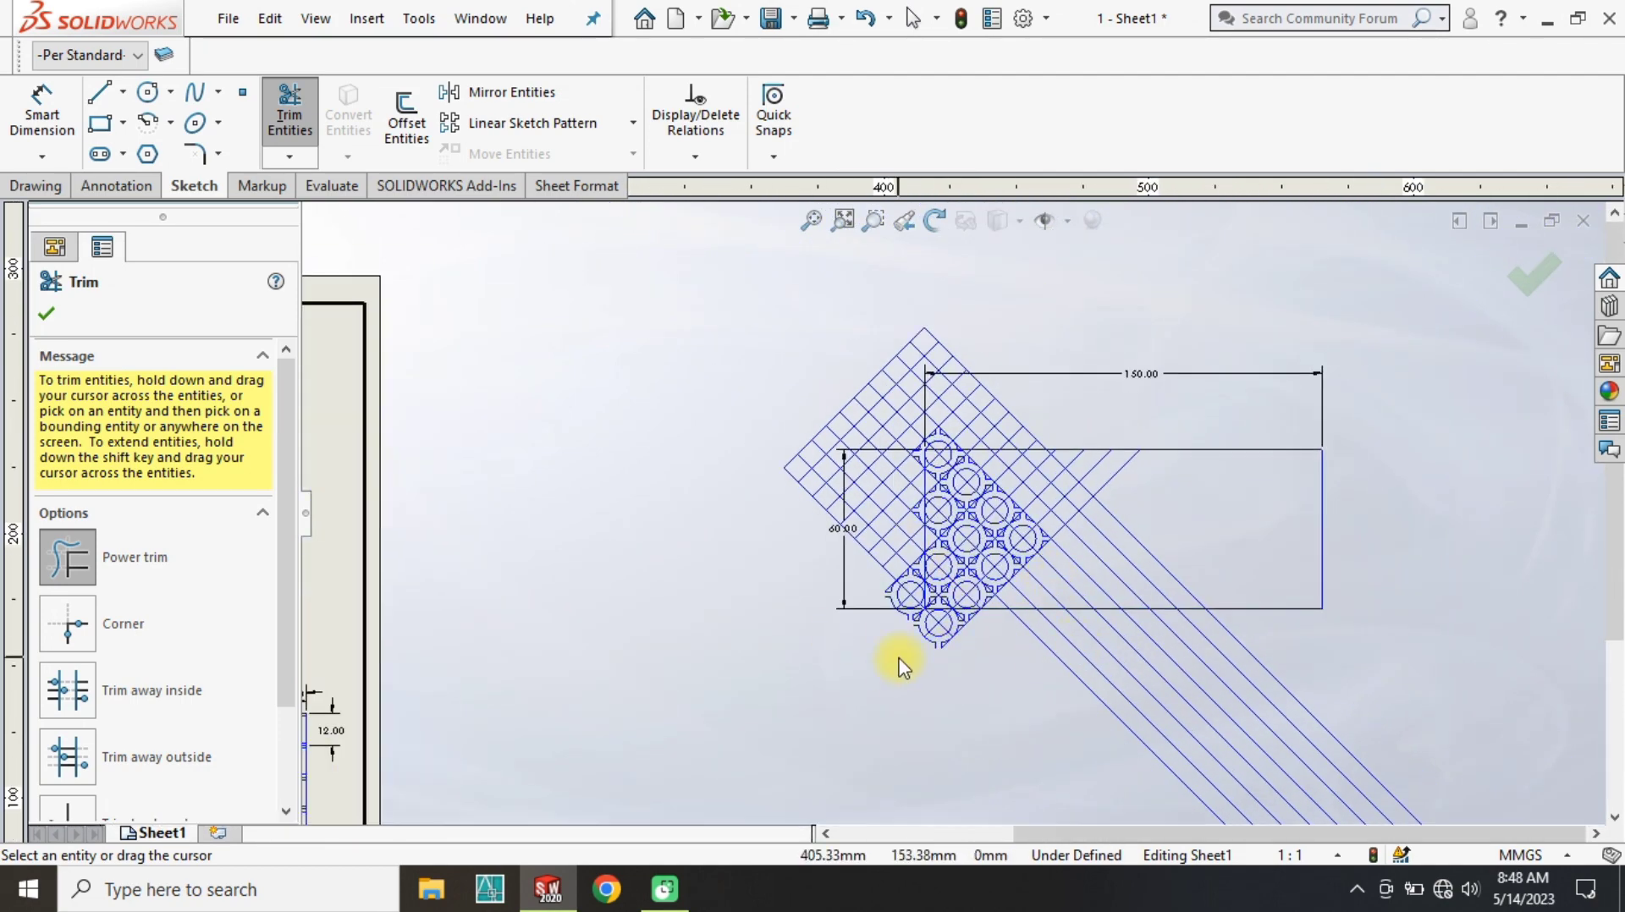
pyautogui.scroll(1, 902, 373)
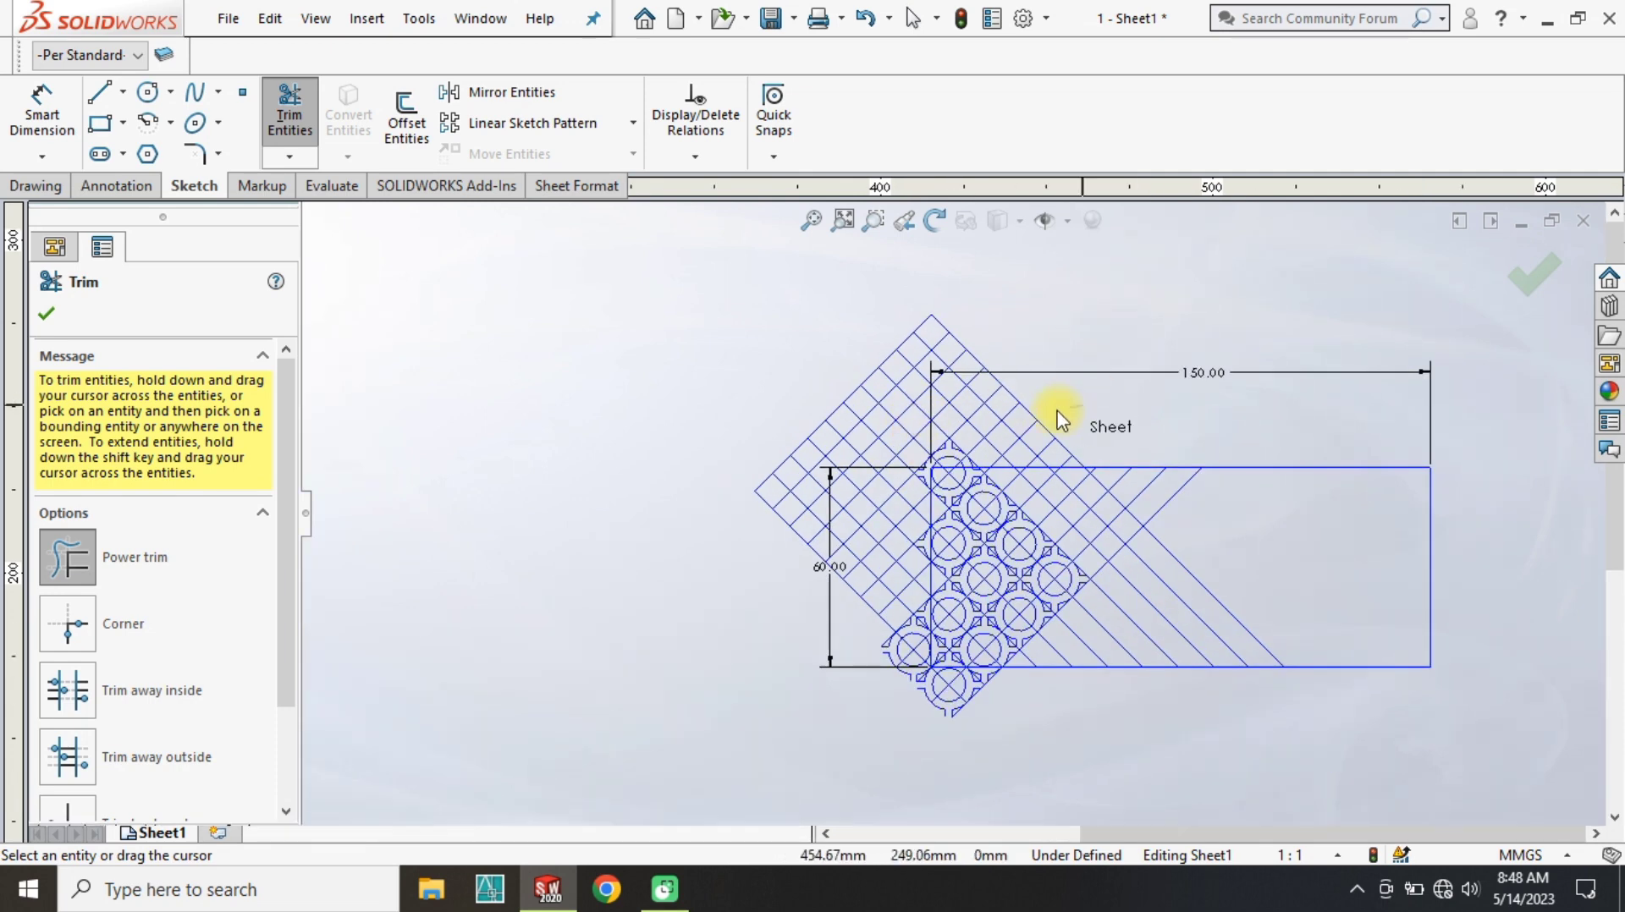
pyautogui.scroll(1, 954, 480)
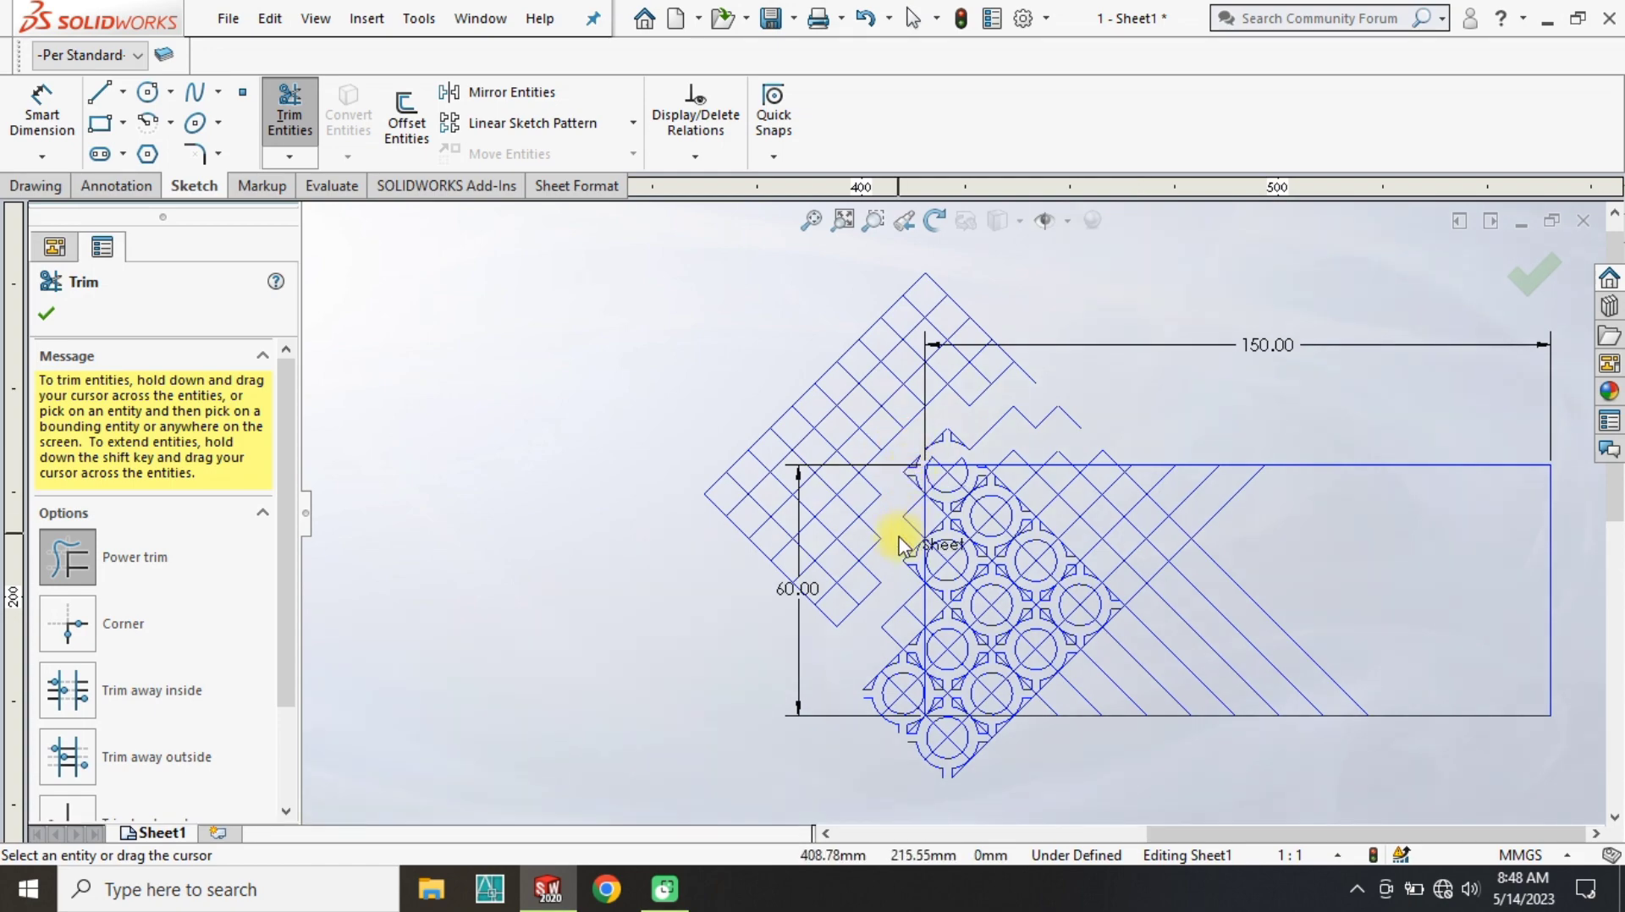
# Power-trim the grid and motif lines crossing the rectangle's left and top edges, including the top-left motif.
pyautogui.moveTo(853, 383); pyautogui.dragTo(902, 580)
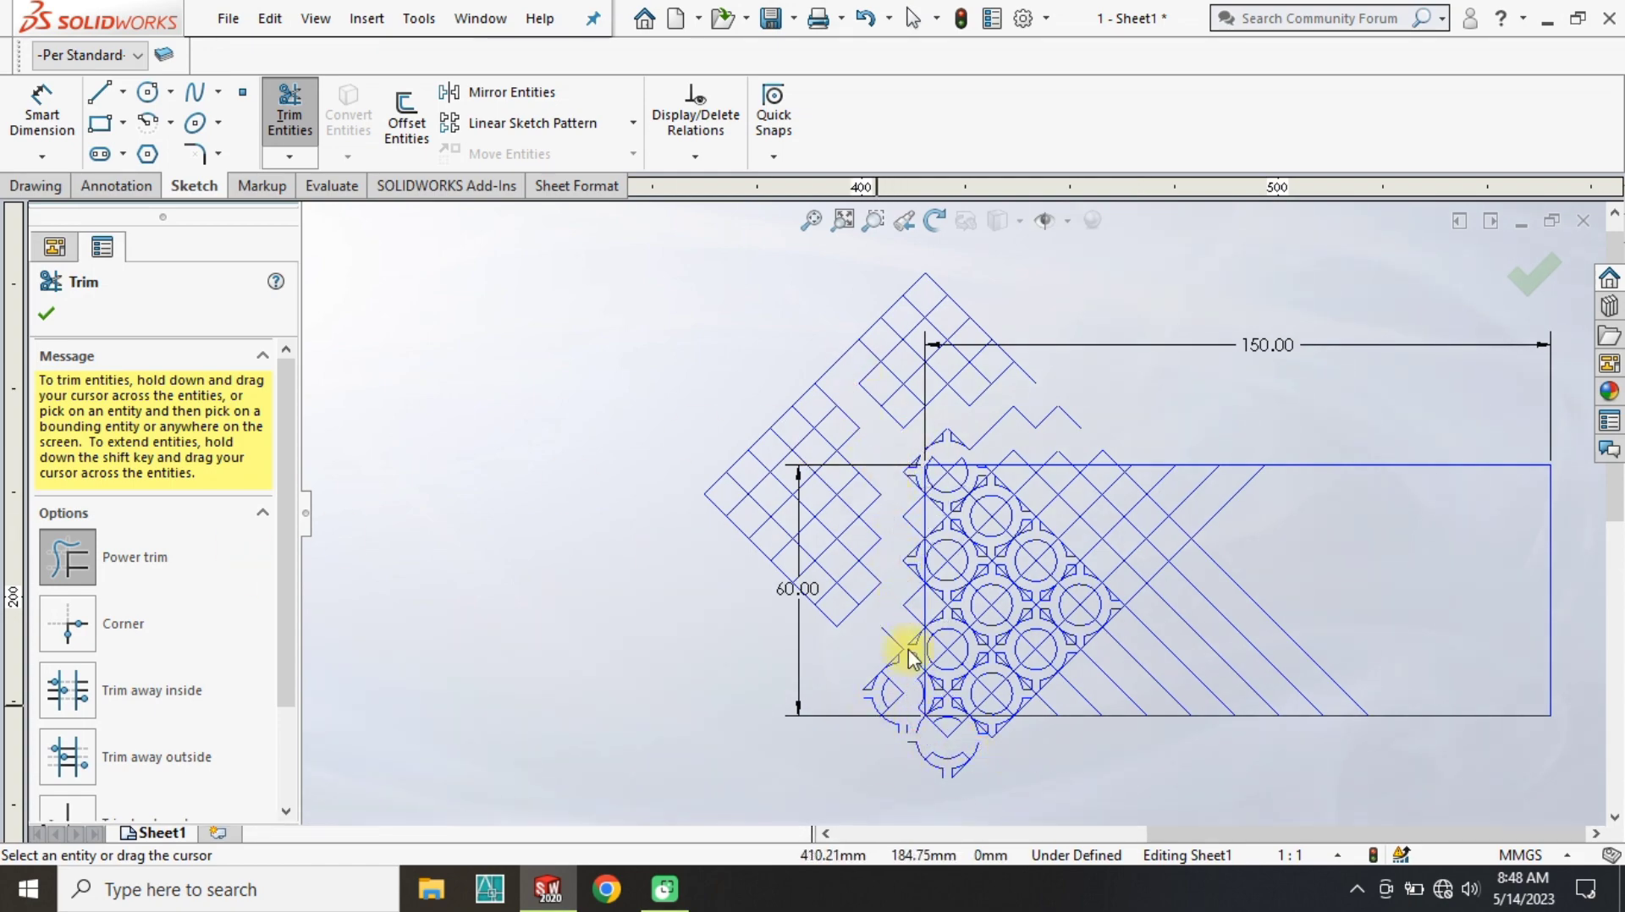
pyautogui.scroll(5, 859, 543)
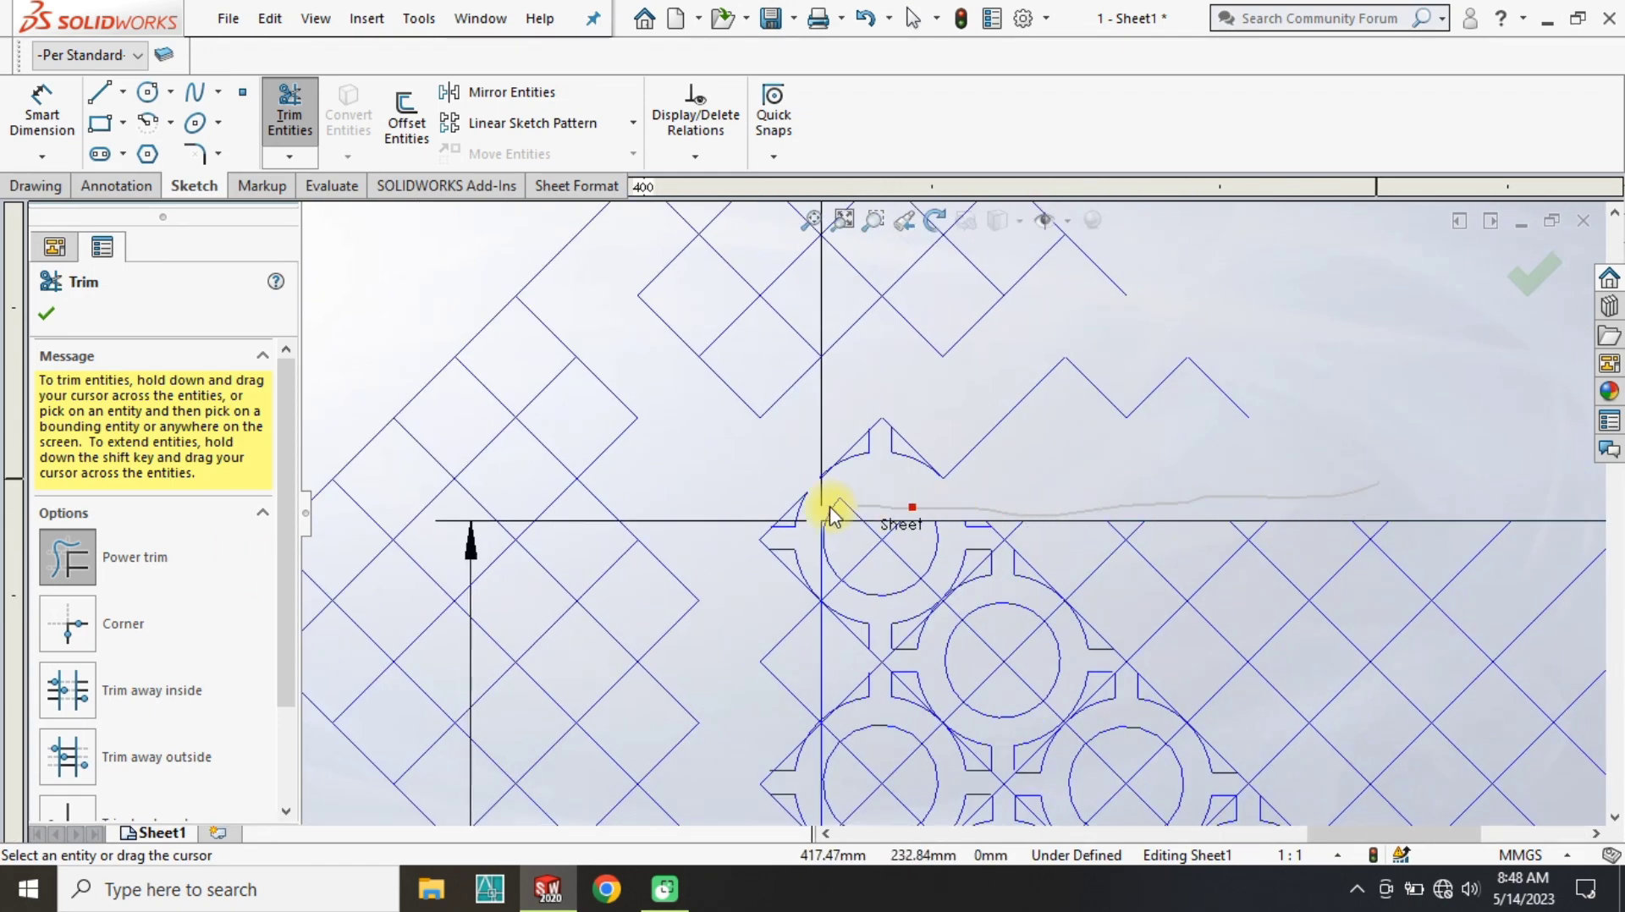
pyautogui.scroll(3, 808, 658)
pyautogui.scroll(-4, 946, 490)
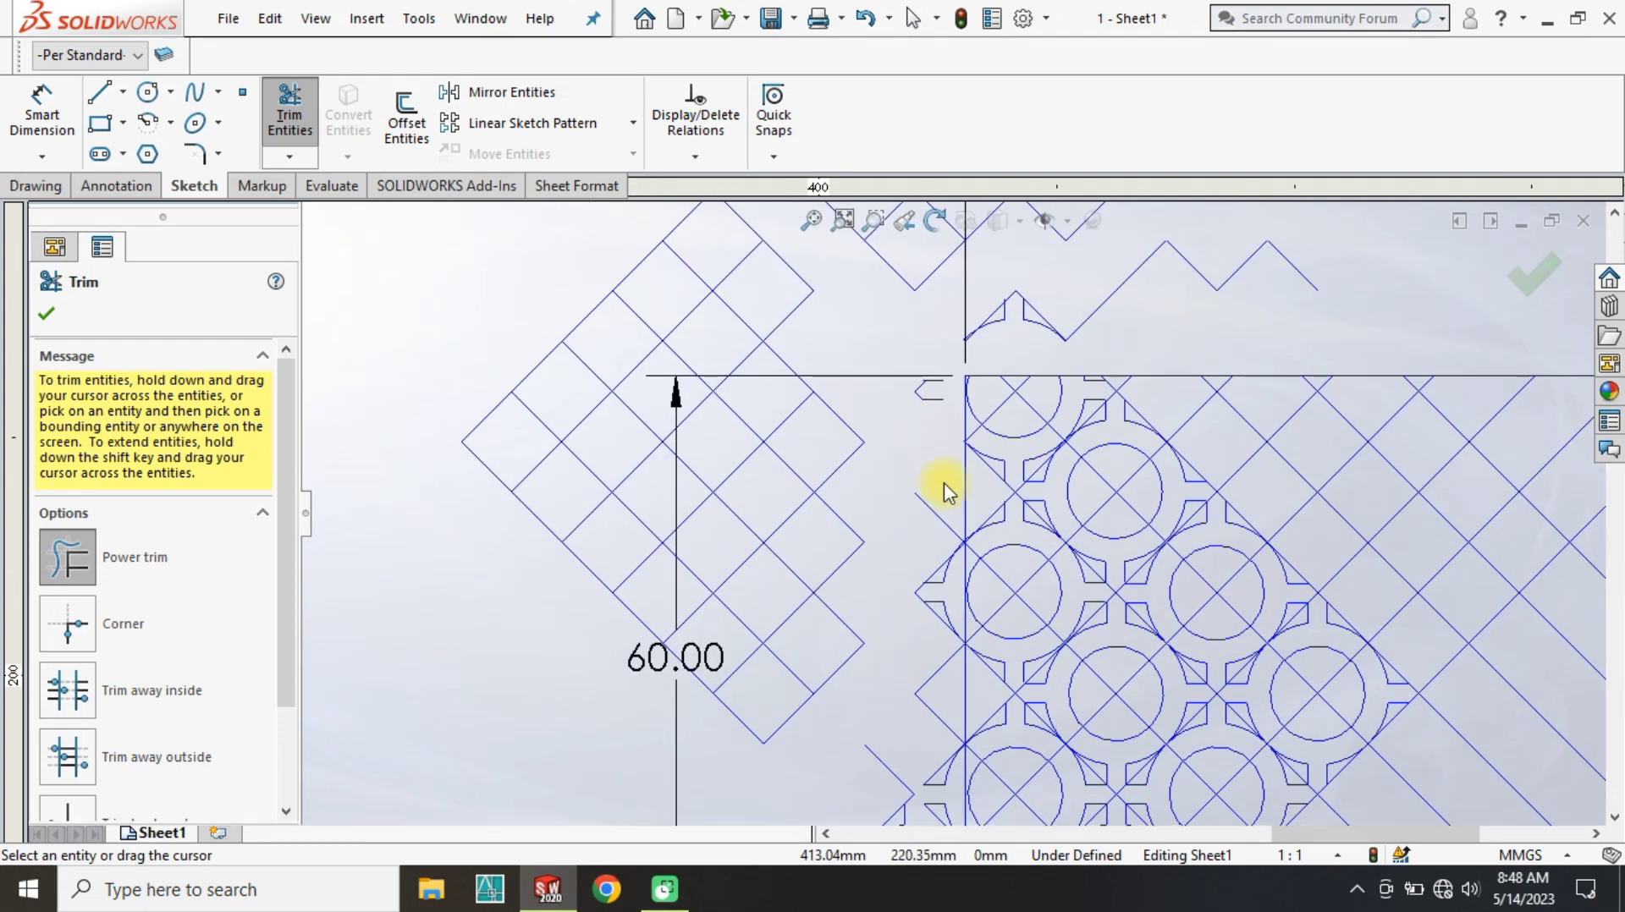
# Power-trim the remaining grid and motif lines crossing the rectangle's left edge and the left part of its bottom edge.
pyautogui.scroll(-2, 934, 775)
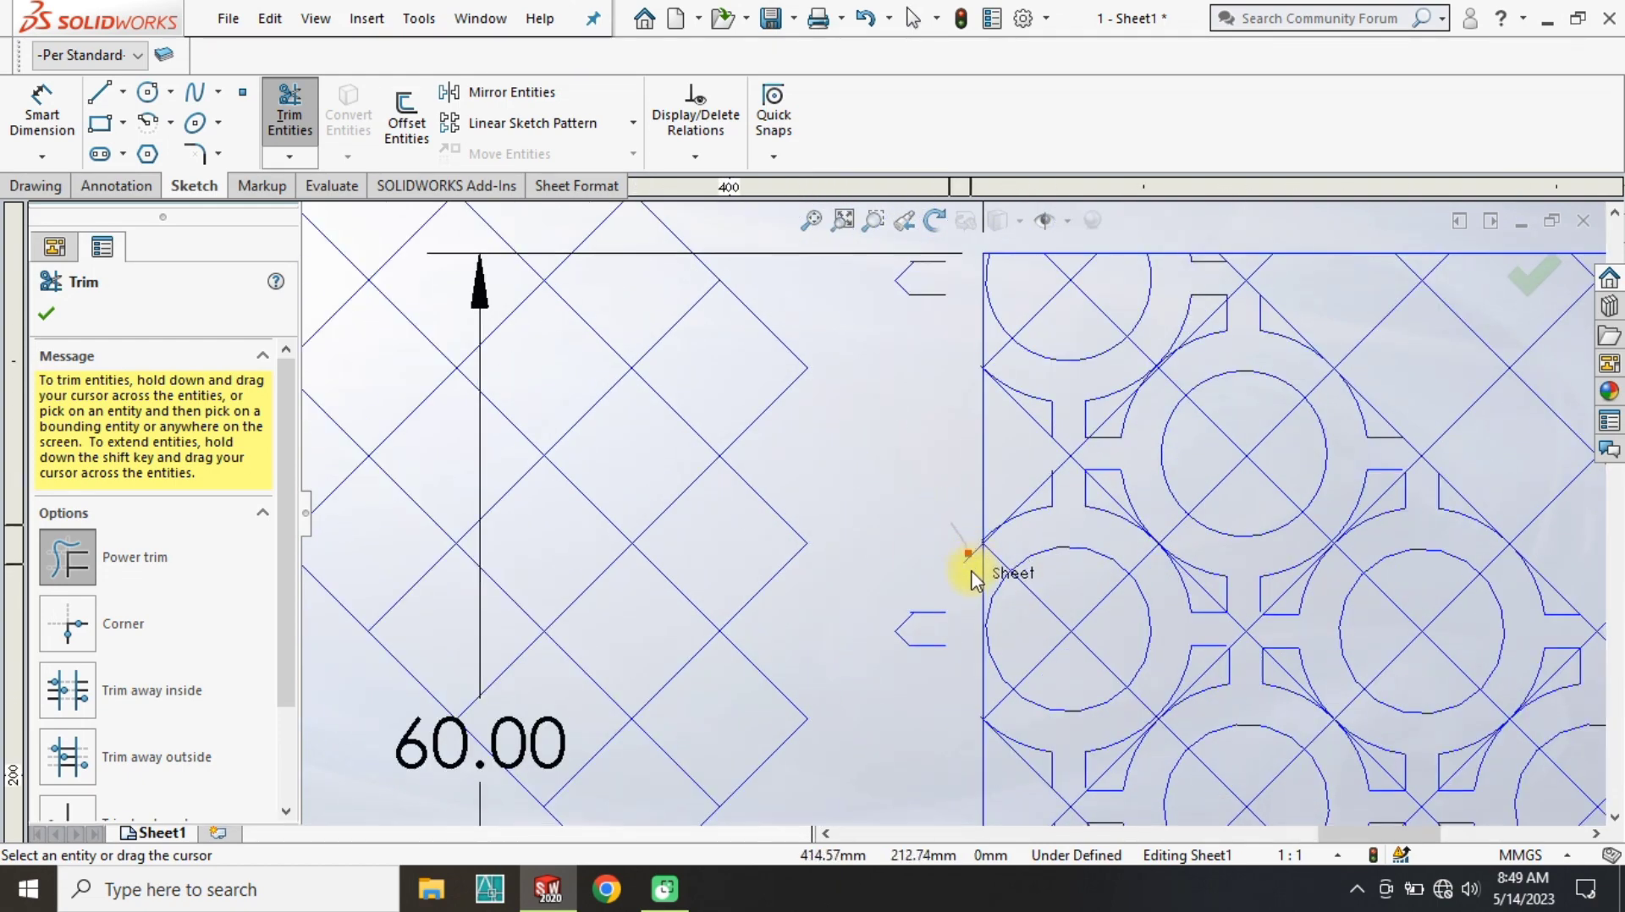
pyautogui.scroll(-2, 943, 406)
pyautogui.scroll(3, 892, 713)
pyautogui.scroll(-3, 1063, 501)
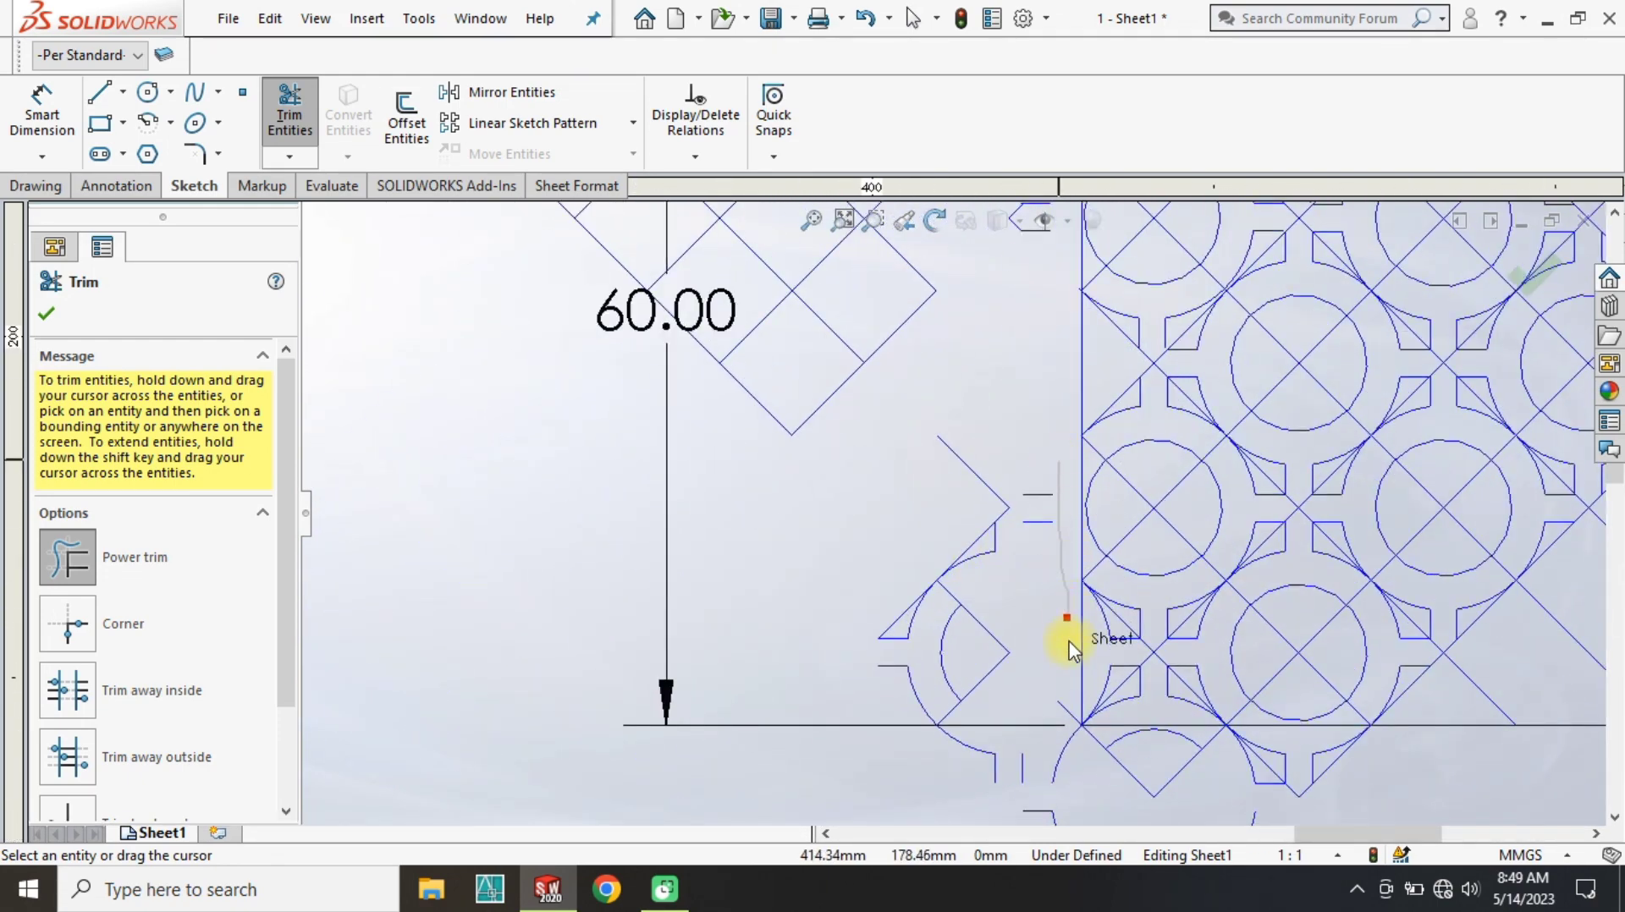
pyautogui.scroll(2, 1388, 745)
pyautogui.press('Escape')
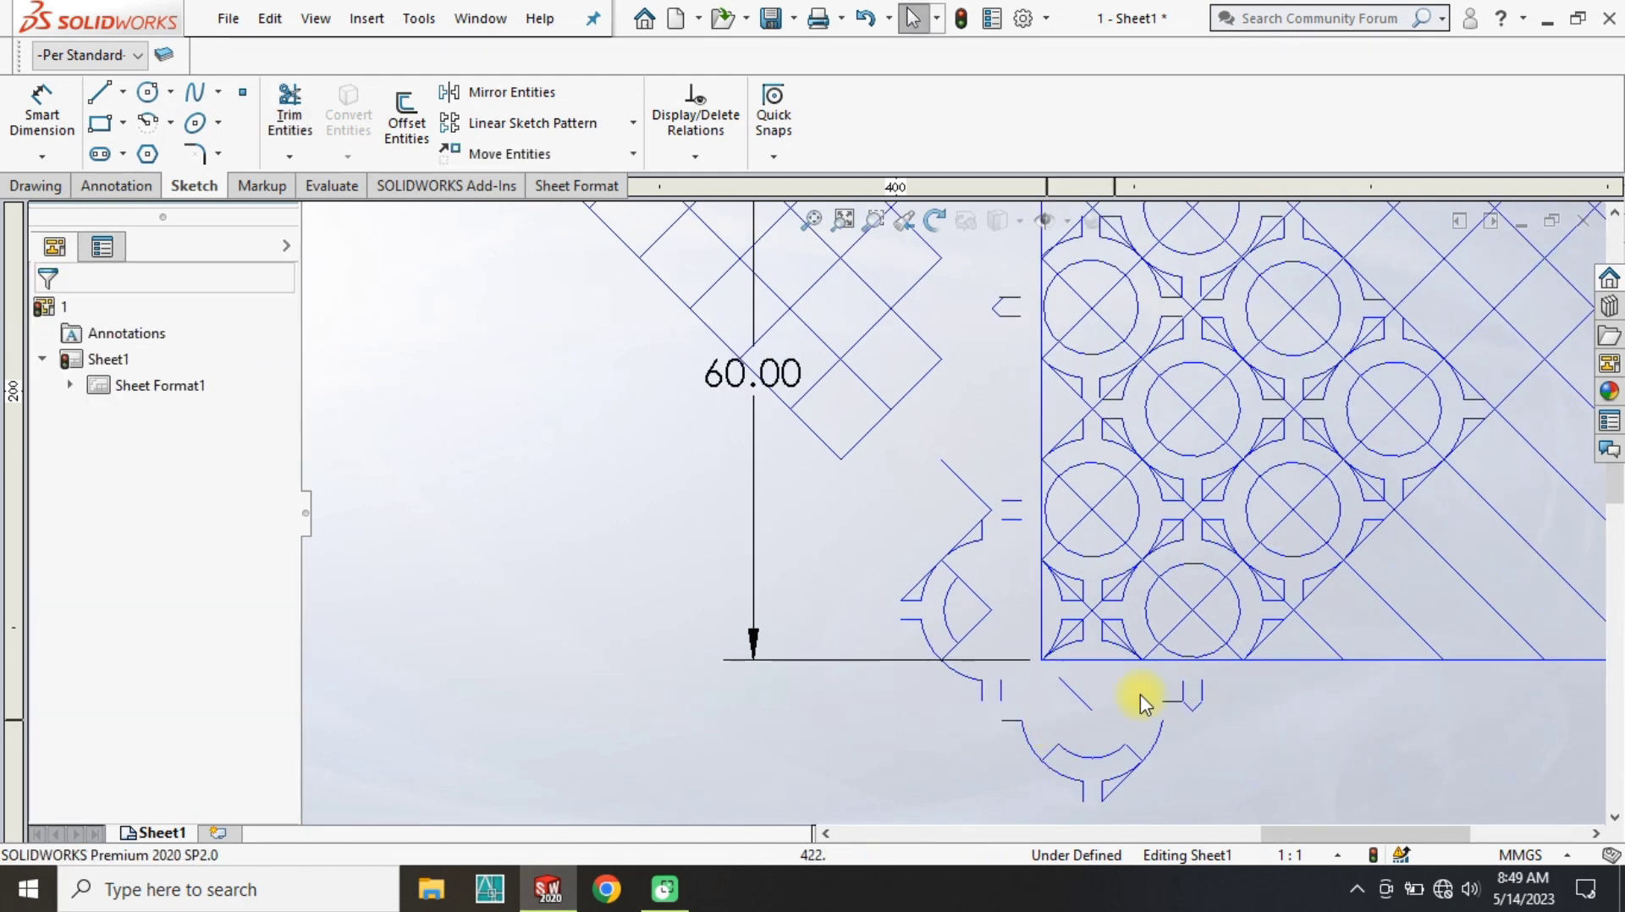
# Delete the detached leftovers below and above the rectangle together with the 150 mm dimension.
pyautogui.moveTo(1227, 679); pyautogui.dragTo(927, 808)
pyautogui.press('Delete')
pyautogui.scroll(7, 854, 720)
pyautogui.moveTo(1150, 231); pyautogui.dragTo(740, 388)
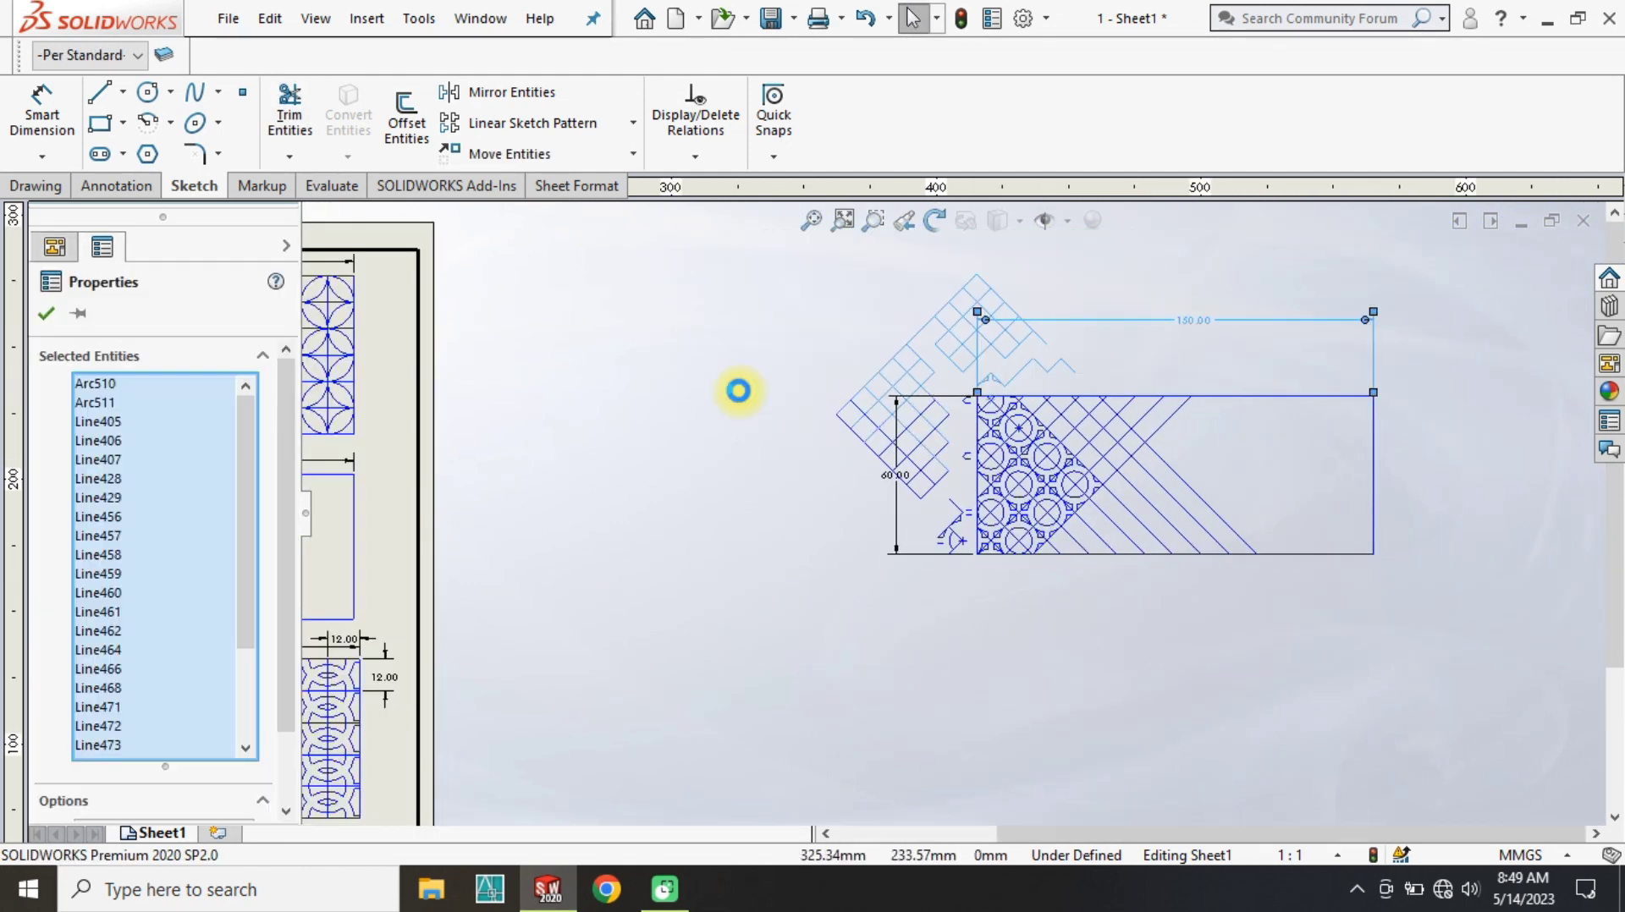
pyautogui.press('Delete')
# Delete the detached leftovers beside the rectangle's left edge together with the 60 mm dimension.
pyautogui.moveTo(889, 345); pyautogui.dragTo(845, 580)
pyautogui.scroll(-2, 931, 507)
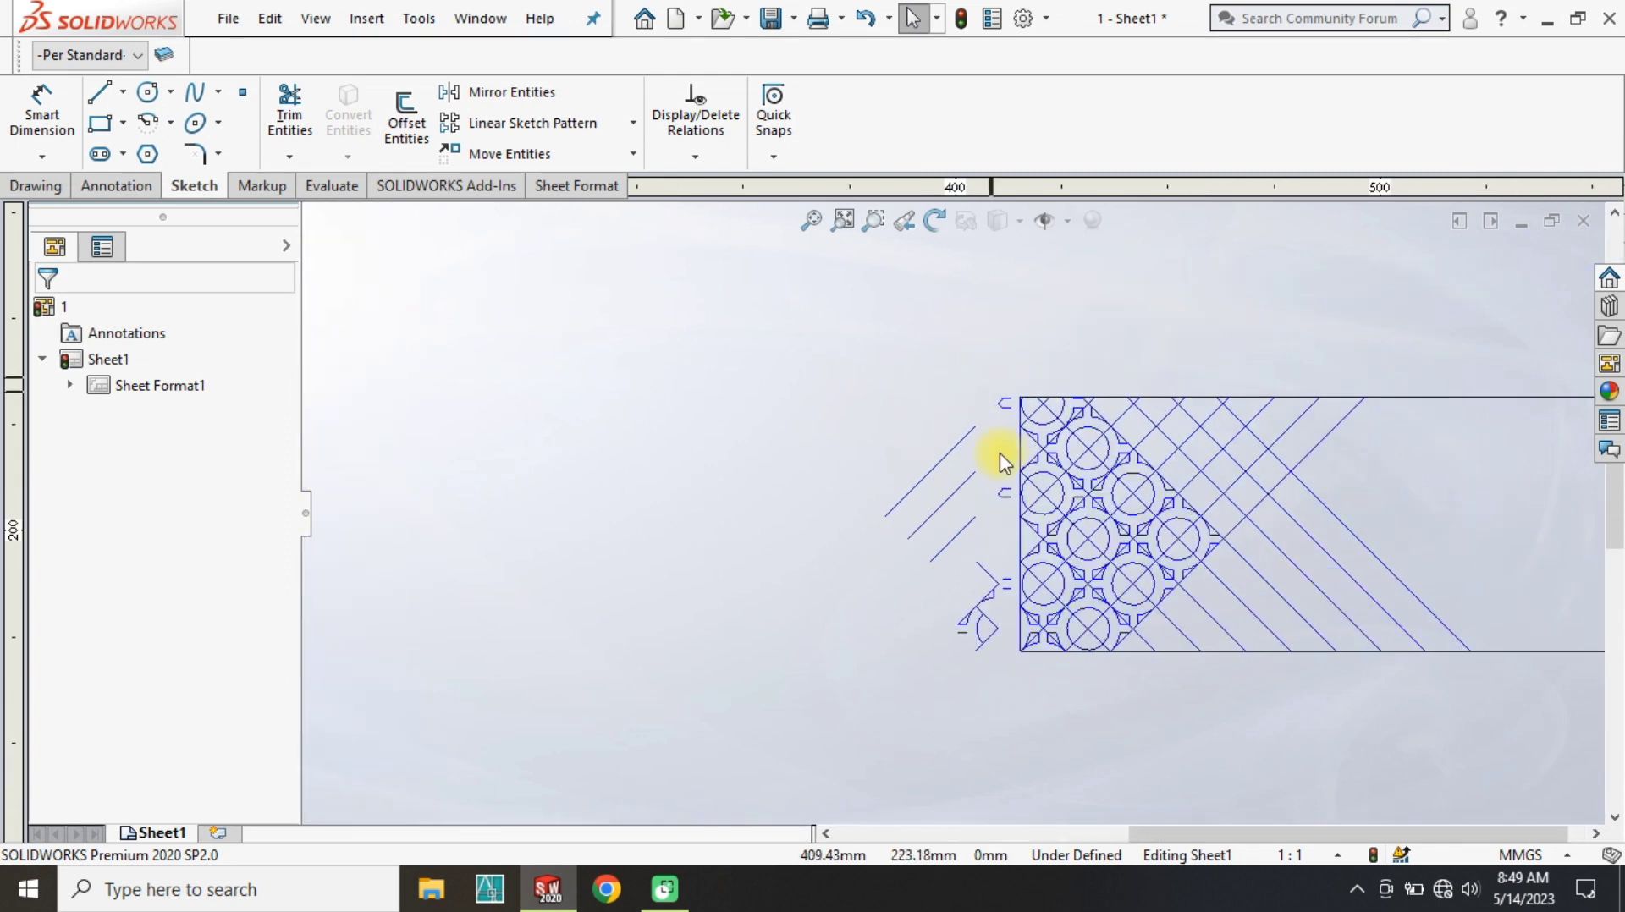
pyautogui.scroll(-1, 997, 454)
pyautogui.moveTo(1018, 319); pyautogui.dragTo(815, 652)
pyautogui.press('Delete')
# Start a Linear Sketch Pattern of the rightmost motif's inner circle along the X-axis with 20 mm spacing and 2 instances.
pyautogui.scroll(-3, 1197, 479)
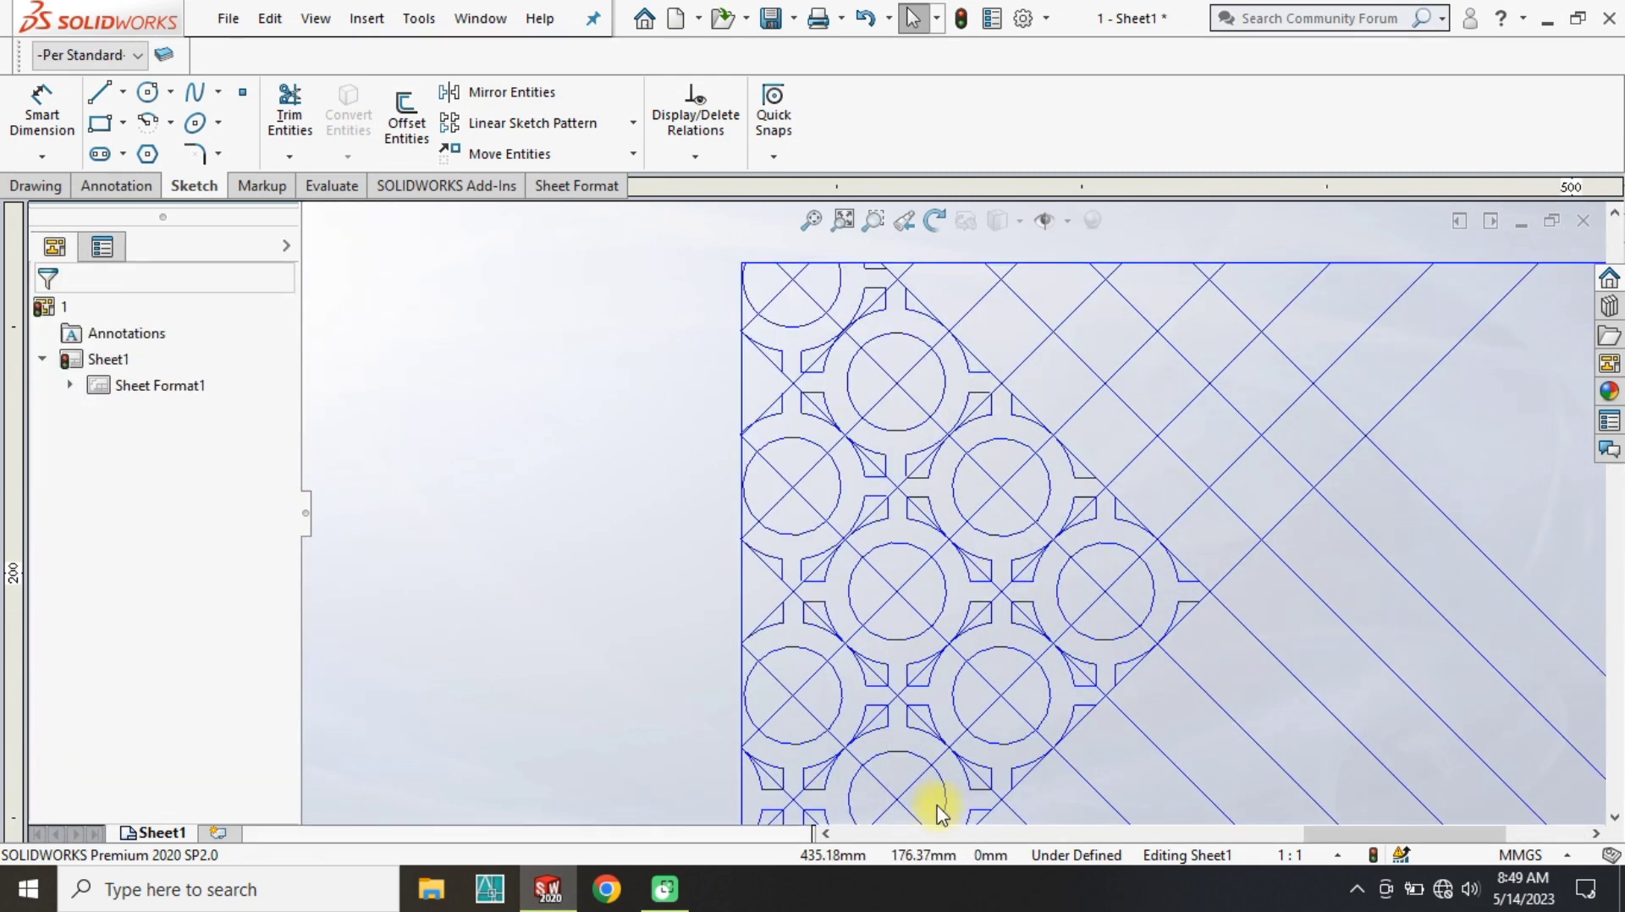
pyautogui.scroll(2, 941, 802)
pyautogui.click(534, 123)
pyautogui.scroll(-1, 964, 626)
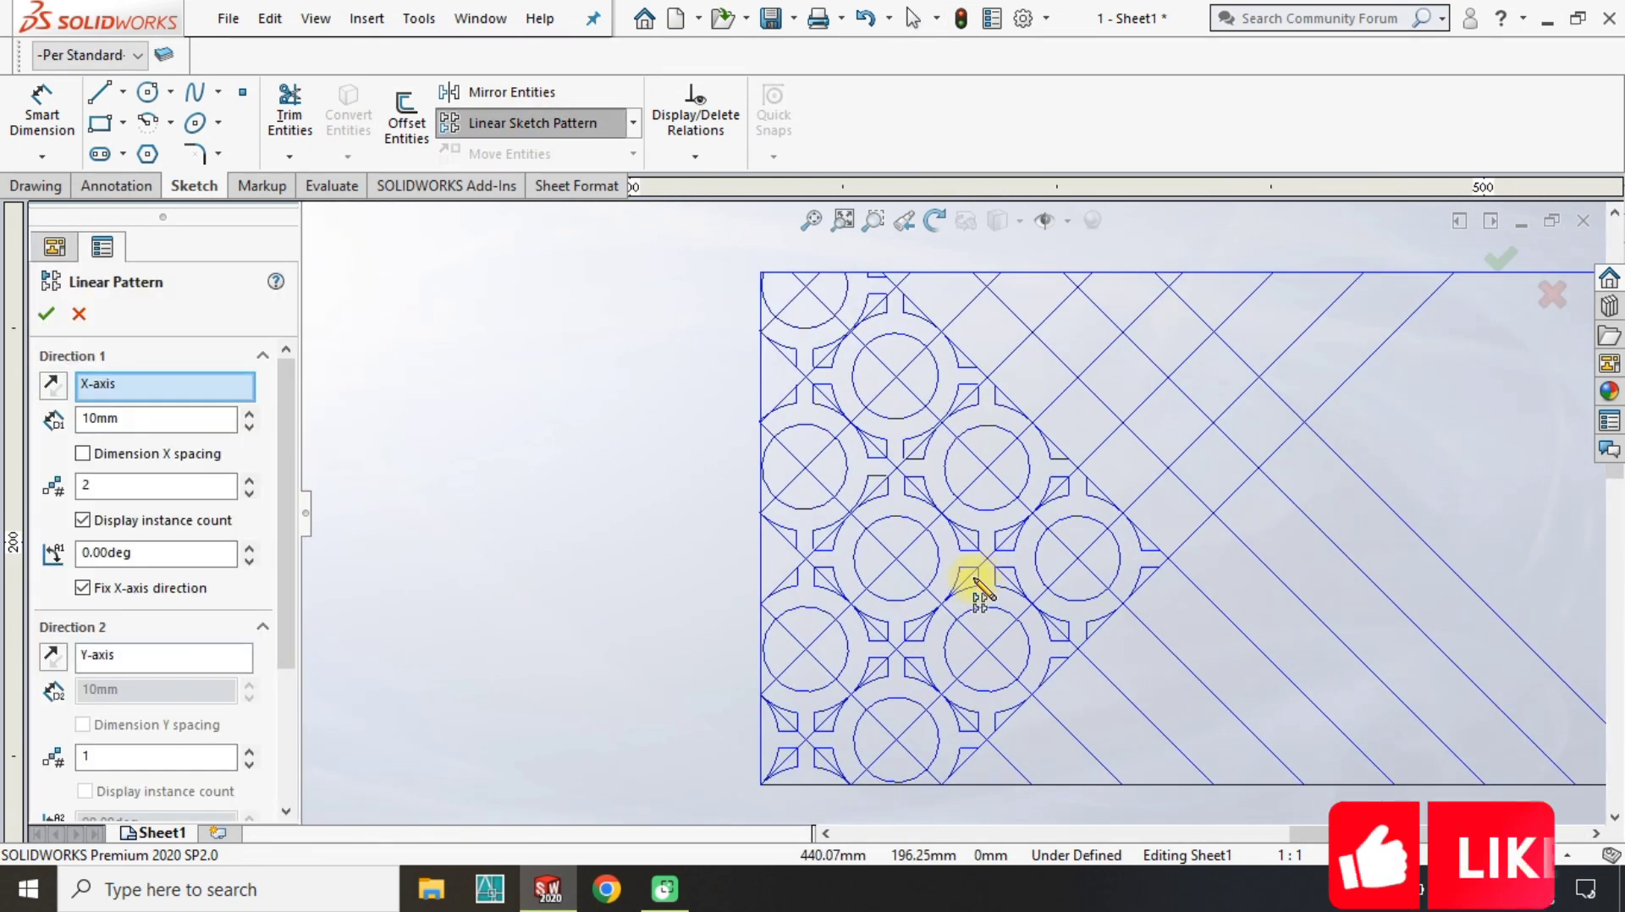
pyautogui.click(1094, 526)
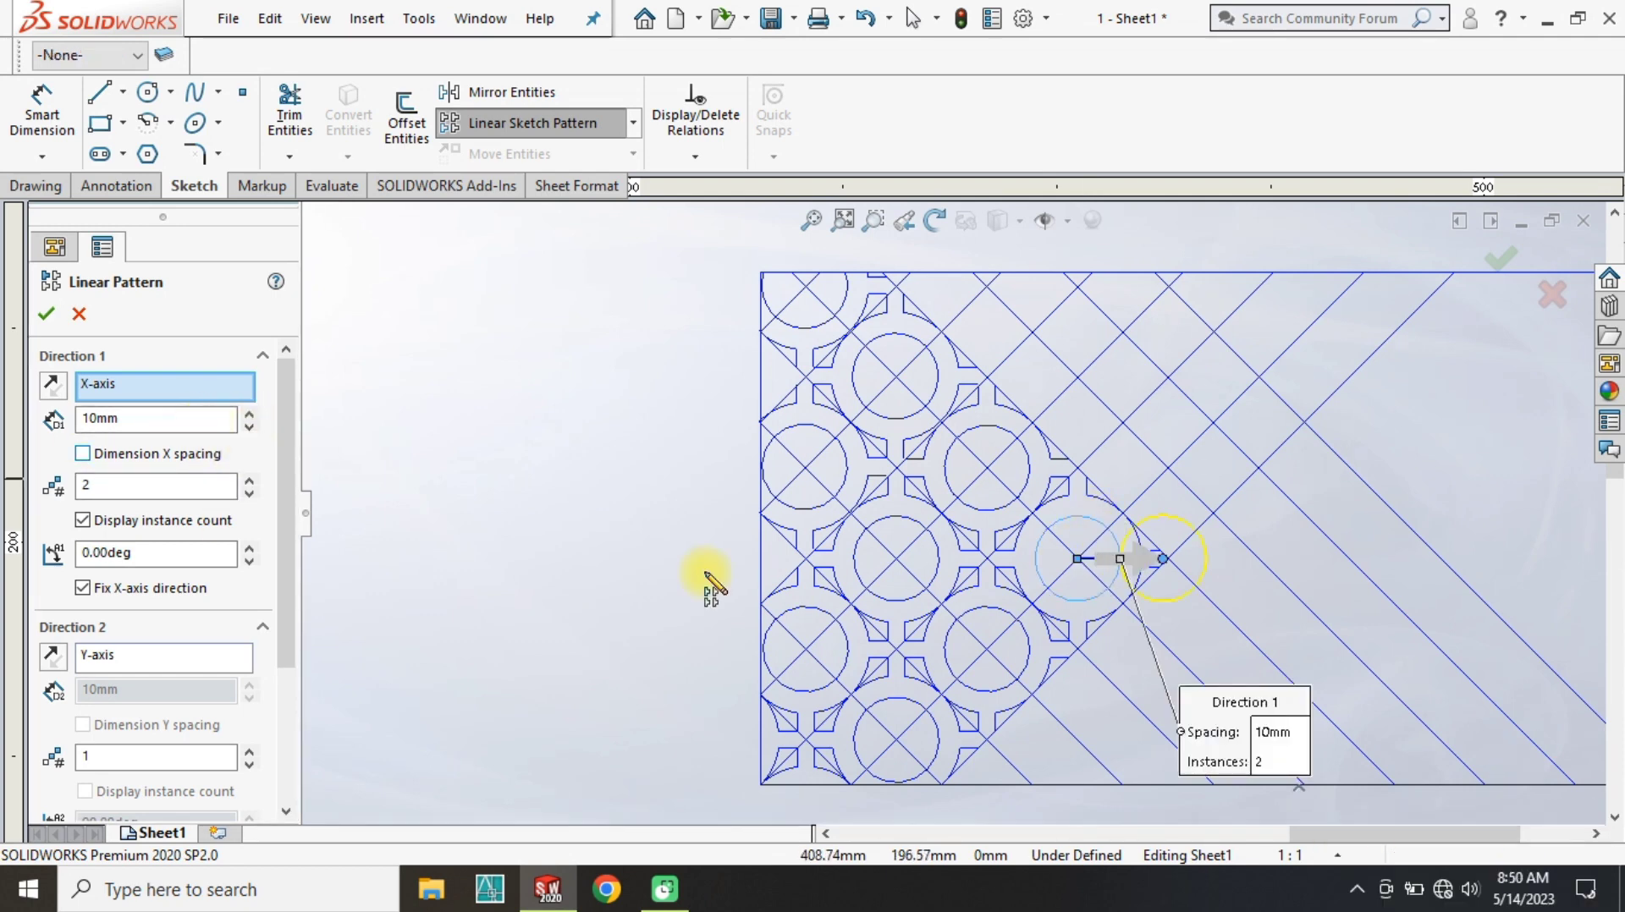
pyautogui.click(249, 412)
pyautogui.scroll(-2, 1111, 511)
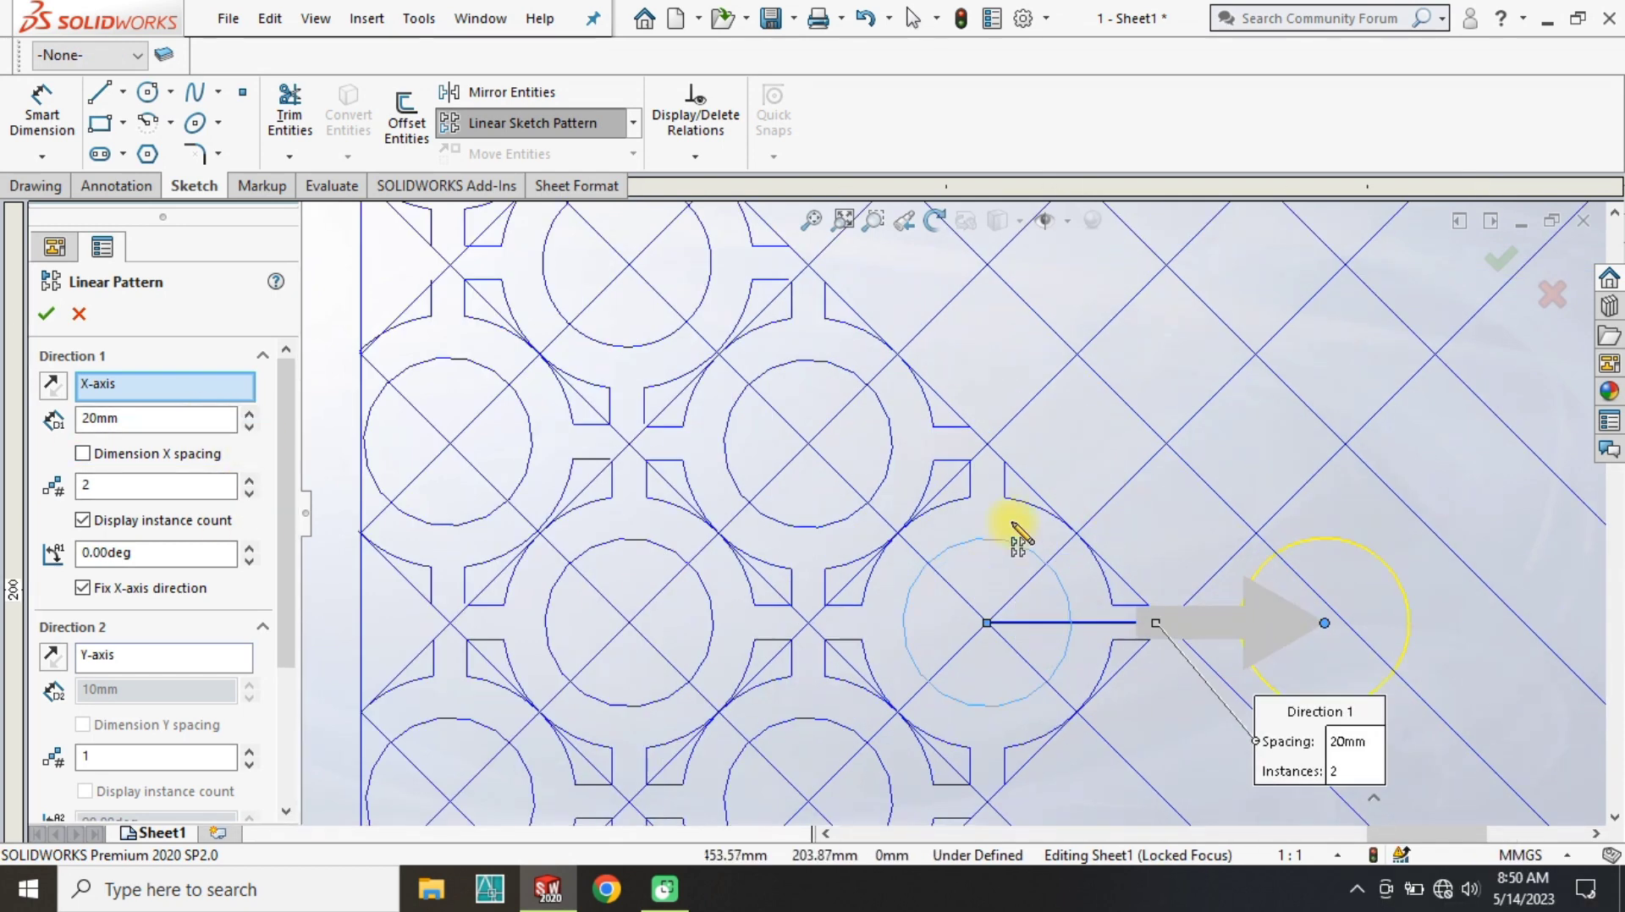
# Add the rightmost motif's outer arcs and short tab lines to the linear pattern.
pyautogui.click(961, 508)
pyautogui.click(1033, 754)
pyautogui.click(1131, 640)
pyautogui.click(1132, 606)
pyautogui.click(1005, 479)
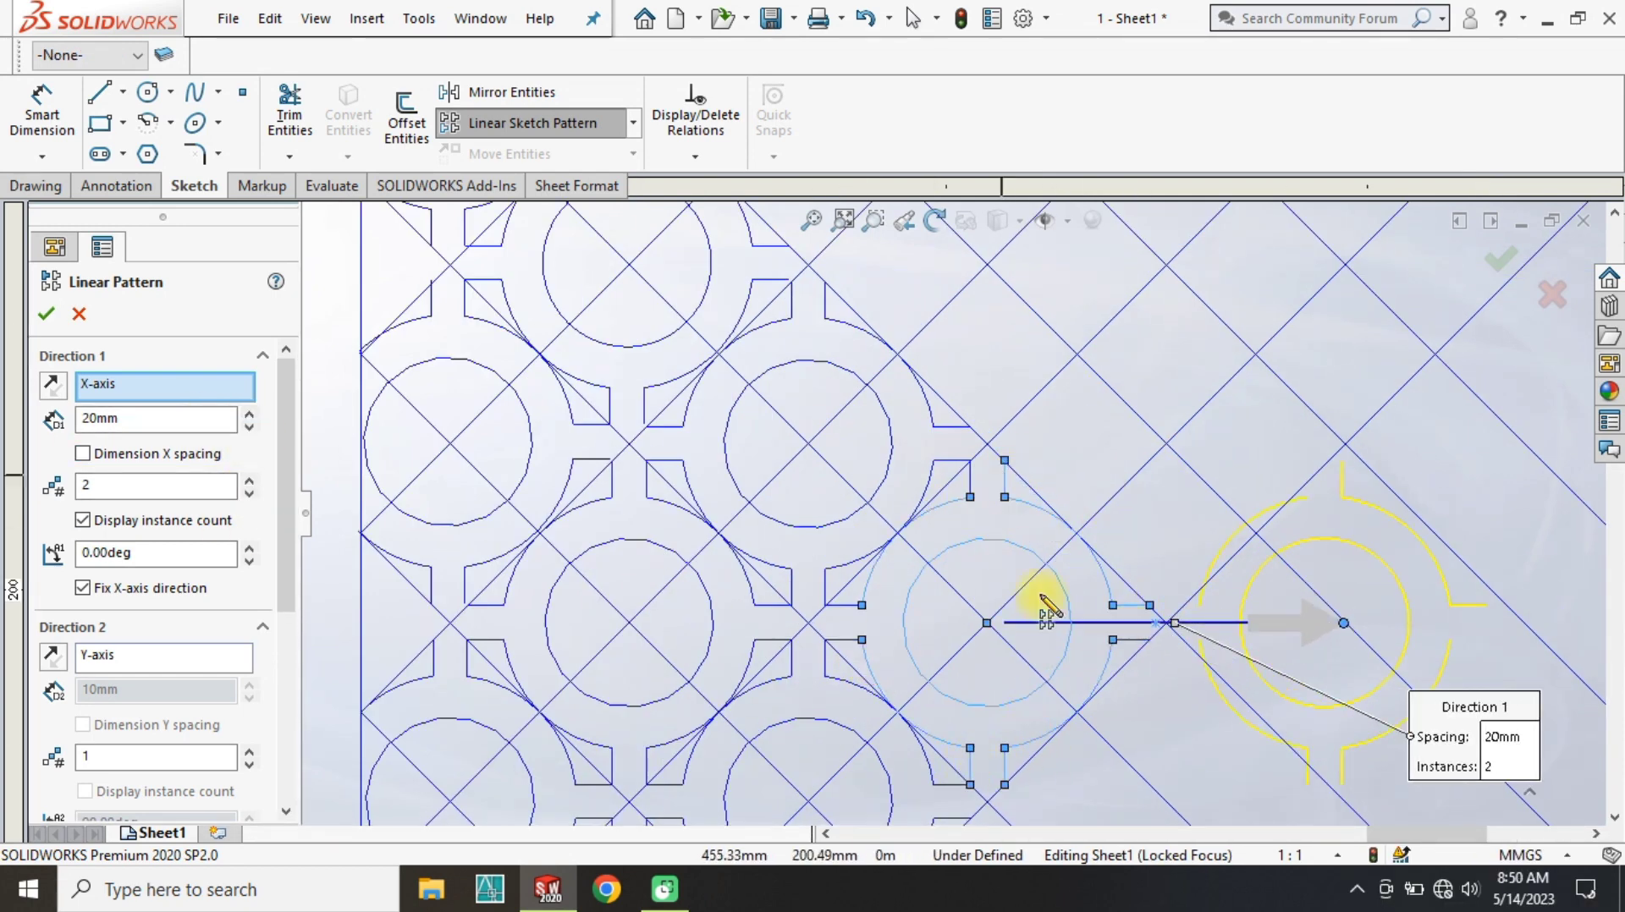
pyautogui.click(844, 606)
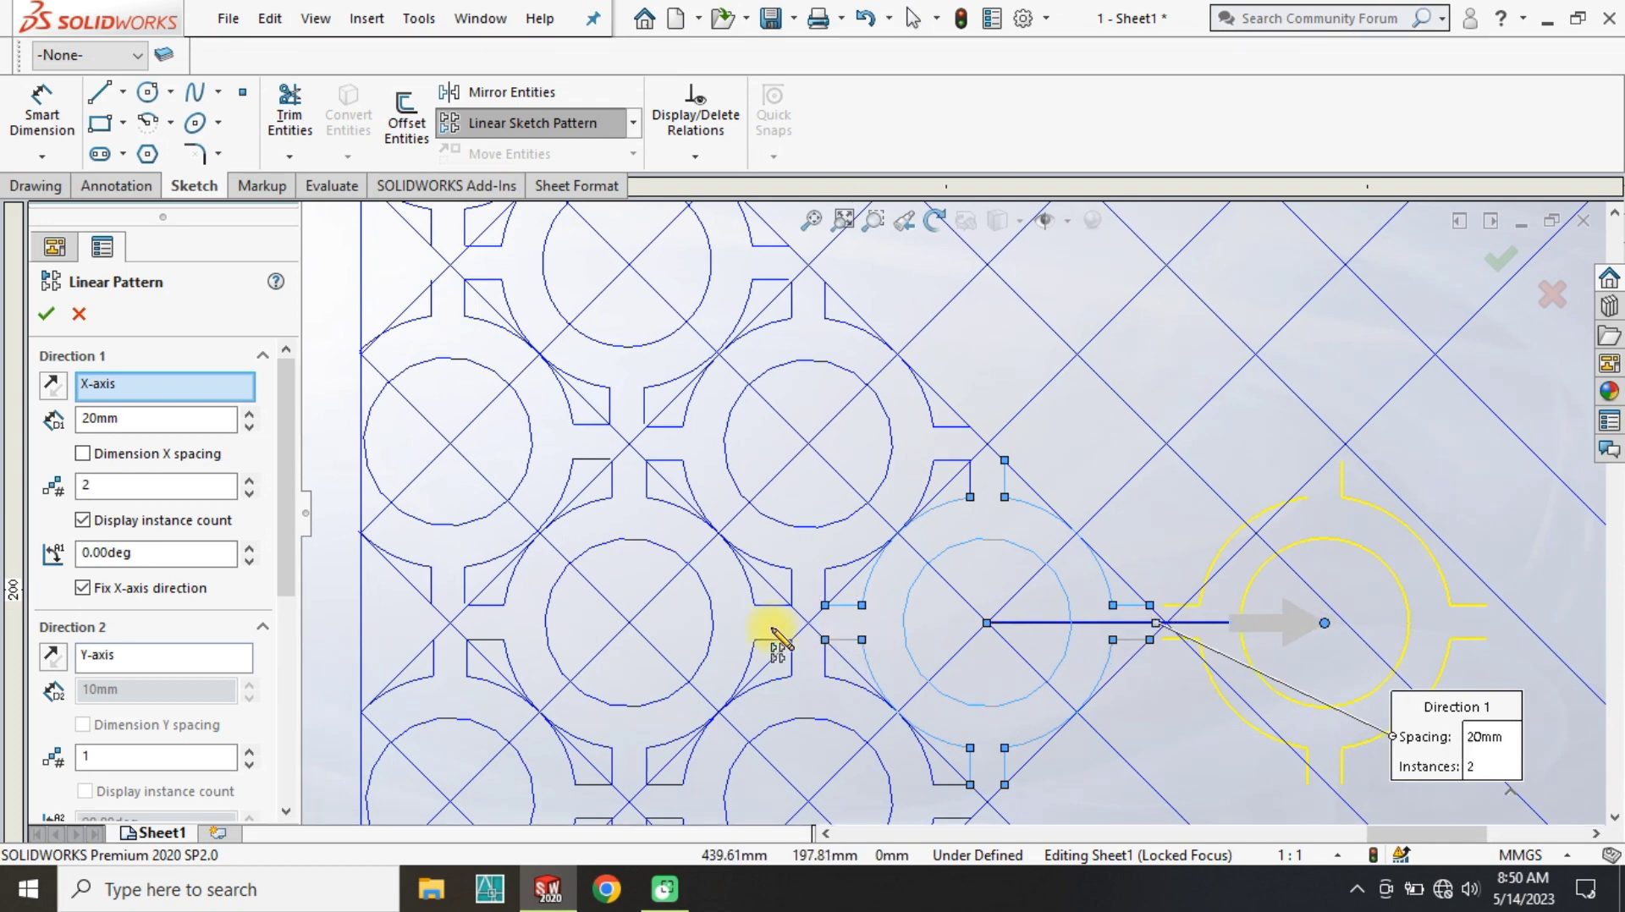
# Set the pattern's X spacing to 21.21 mm, checking the preview's alignment with the grid lines.
pyautogui.scroll(-2, 968, 568)
pyautogui.doubleClick(144, 421)
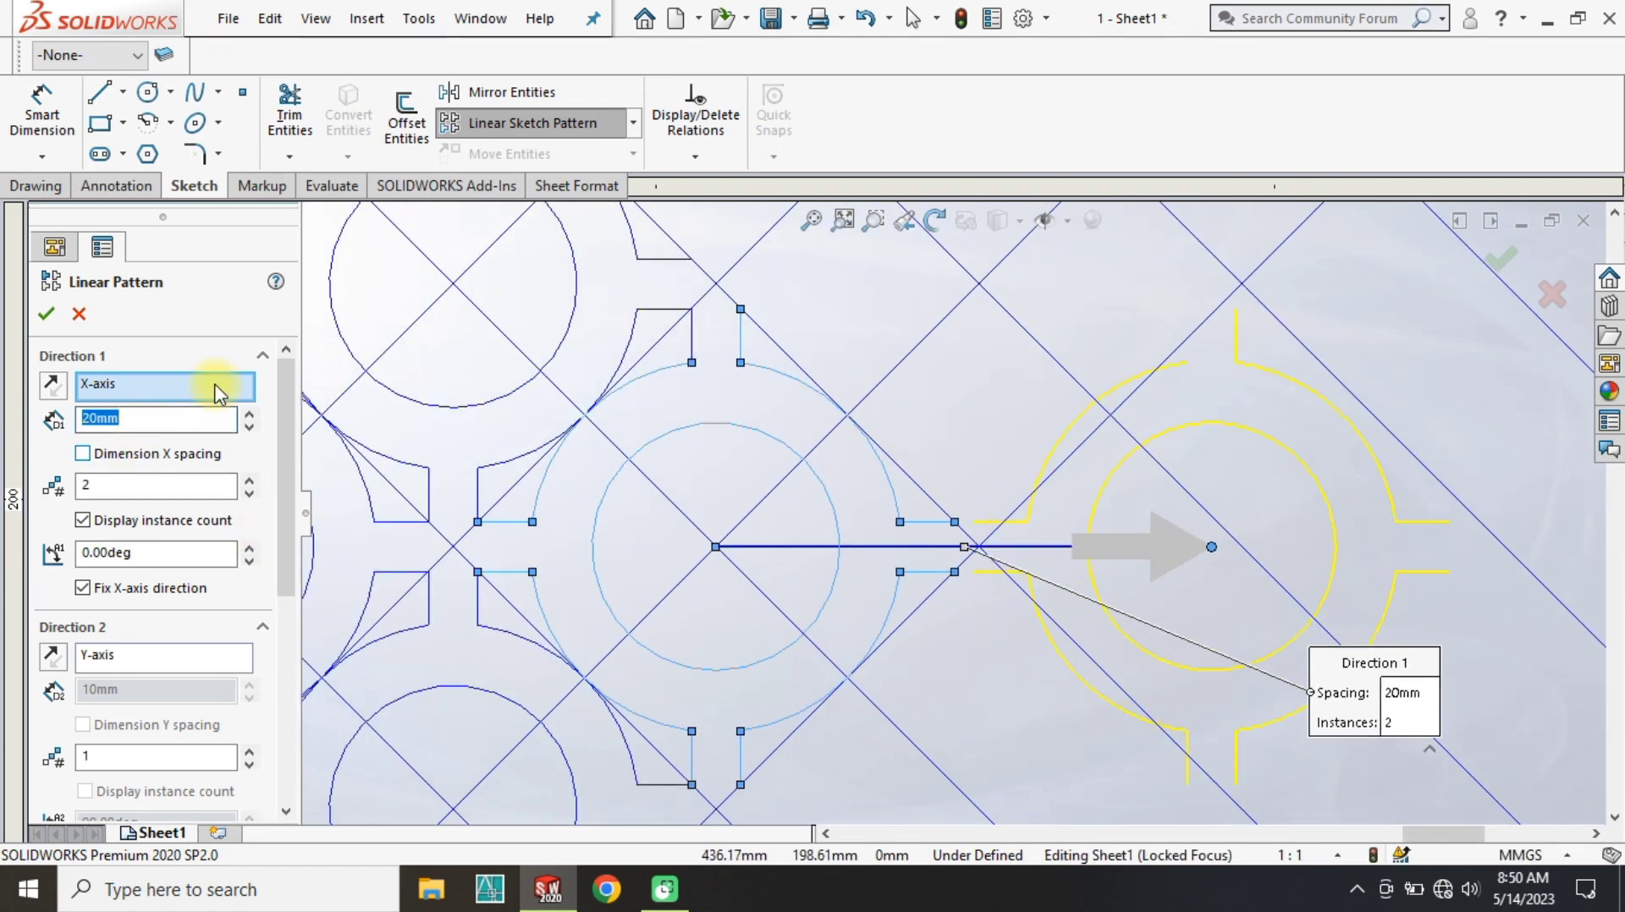
pyautogui.scroll(3, 1089, 536)
pyautogui.scroll(-4, 972, 551)
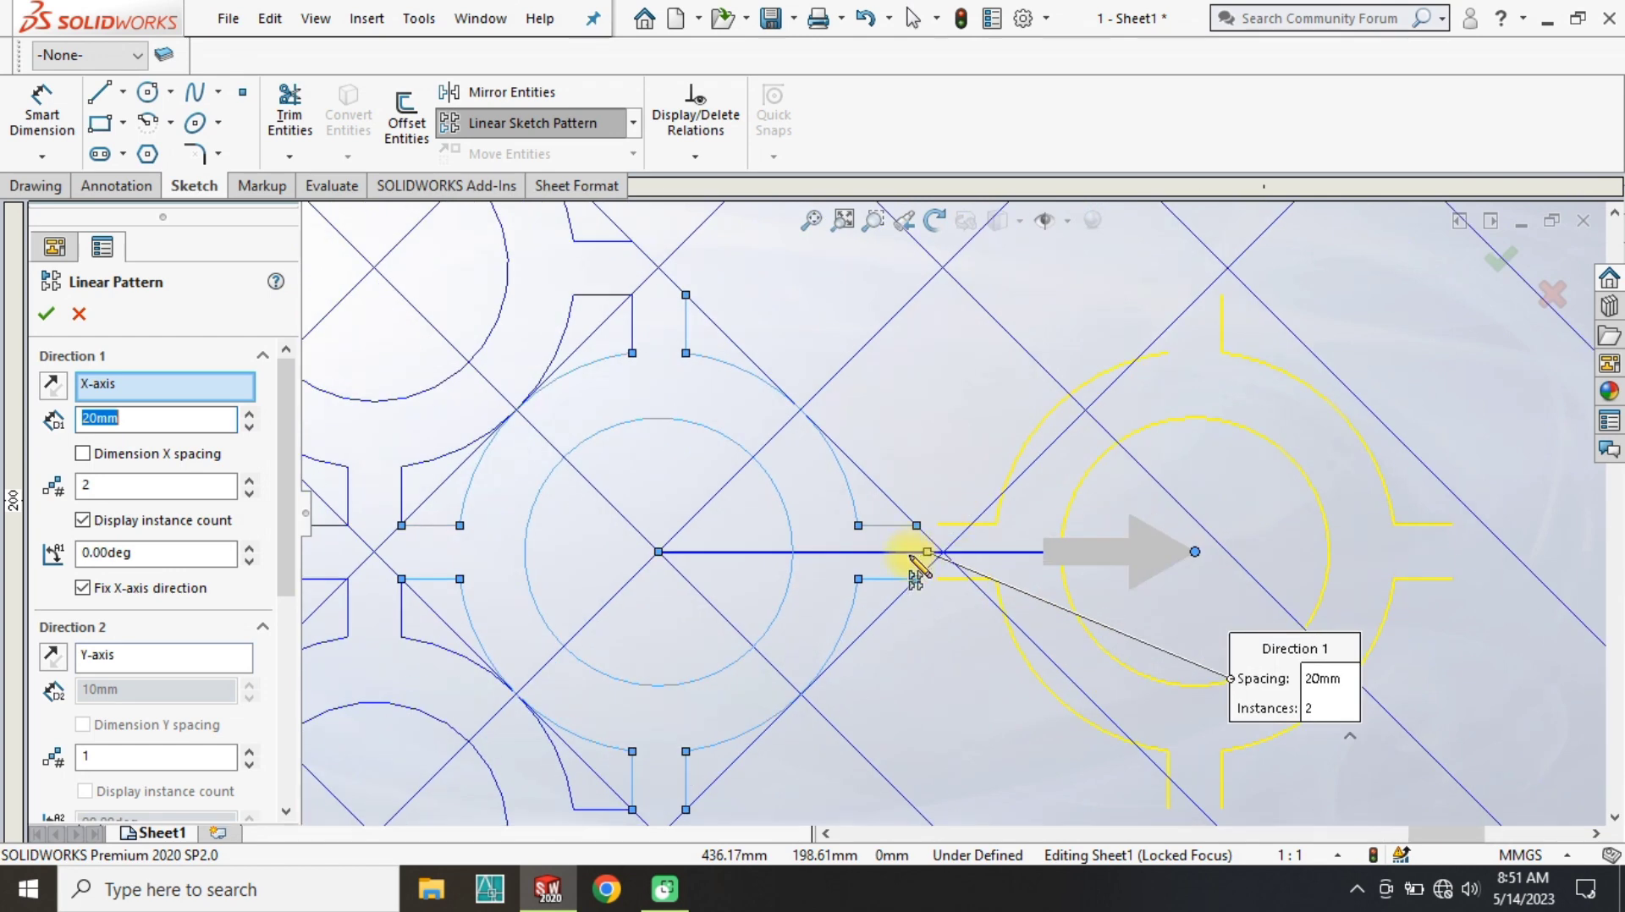
pyautogui.write('22')
pyautogui.write('21')
pyautogui.scroll(-6, 994, 508)
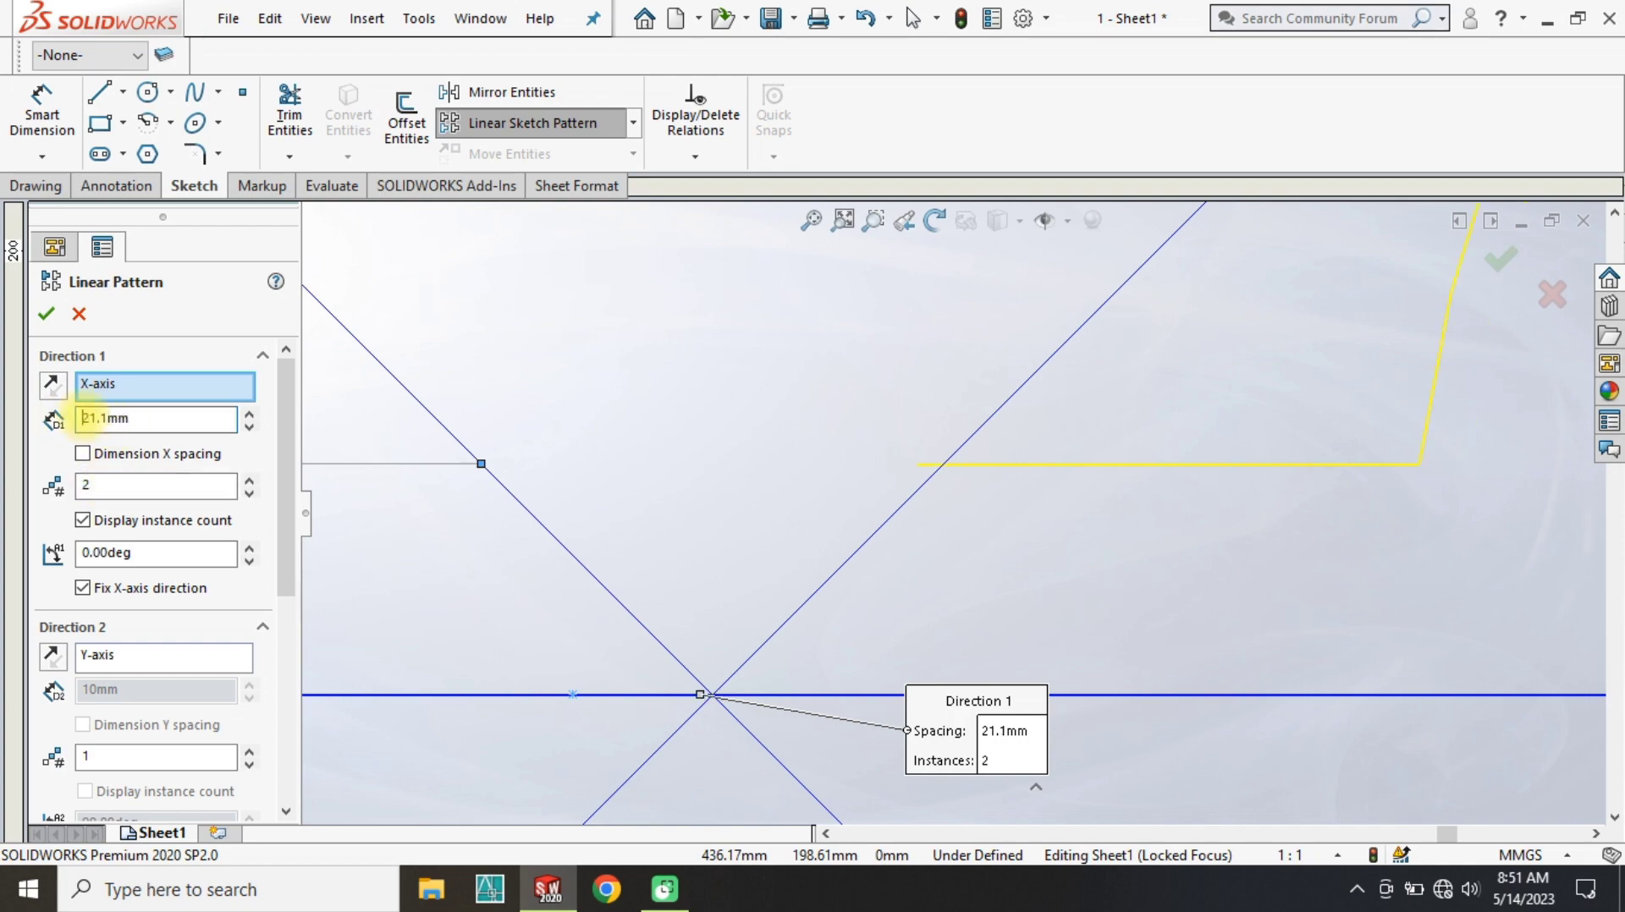
pyautogui.write('2')
pyautogui.scroll(3, 885, 622)
pyautogui.scroll(-5, 973, 465)
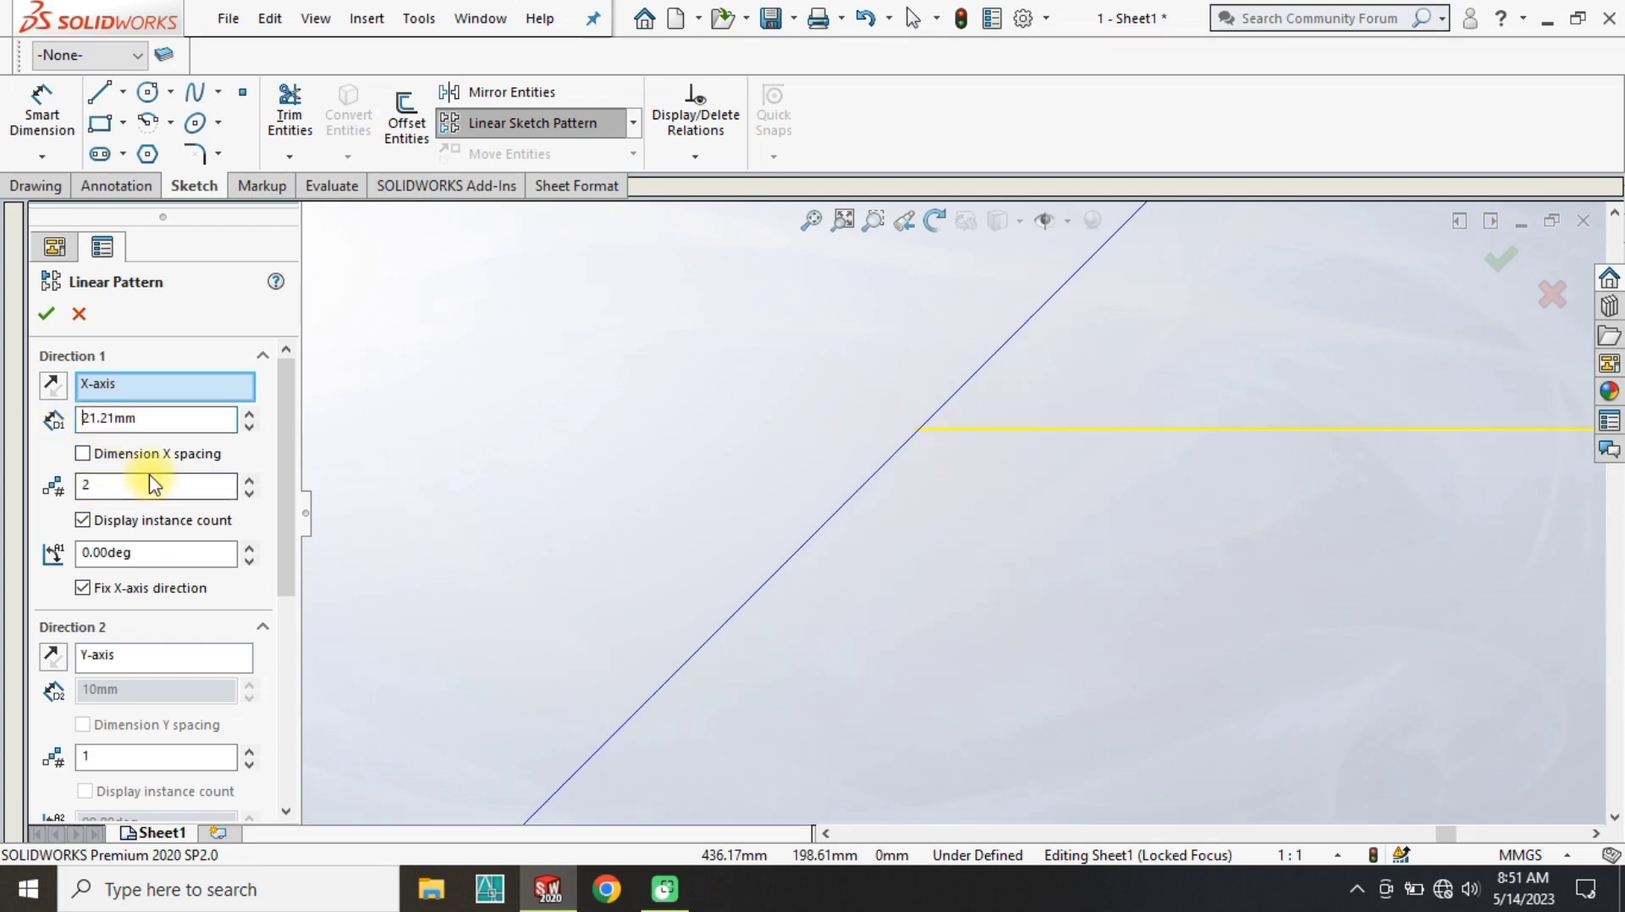
pyautogui.scroll(4, 863, 700)
pyautogui.scroll(-4, 961, 479)
pyautogui.scroll(4, 870, 418)
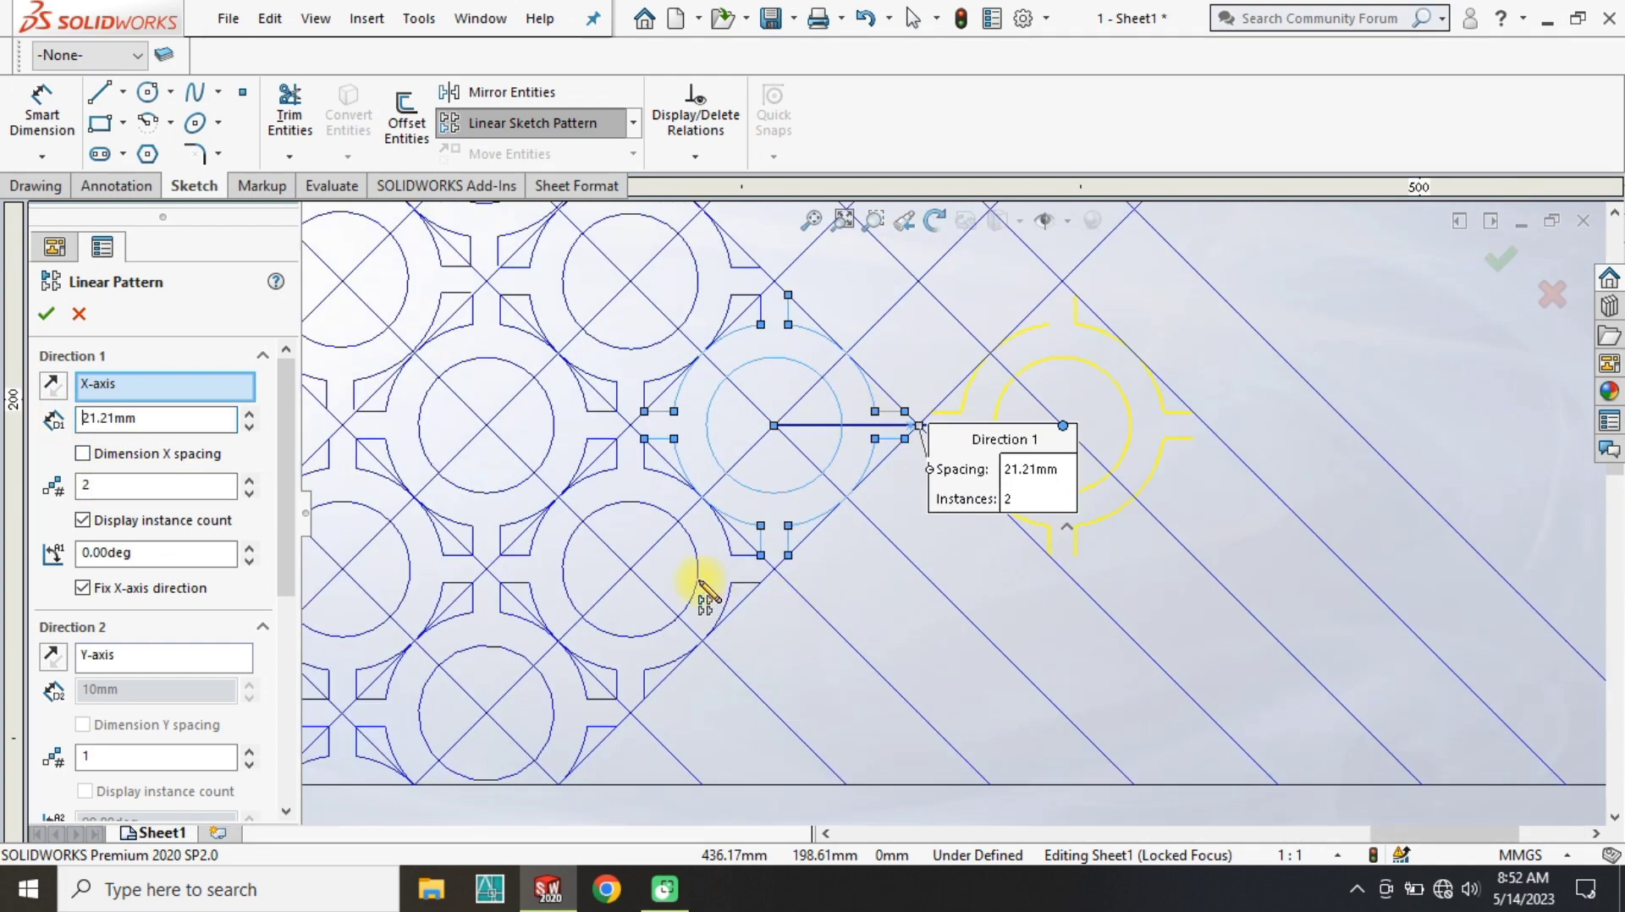
# Add the inner circles, outer arcs and short tab lines of the motifs along the lower diagonal to the linear pattern.
pyautogui.click(726, 535)
pyautogui.click(638, 684)
pyautogui.click(512, 559)
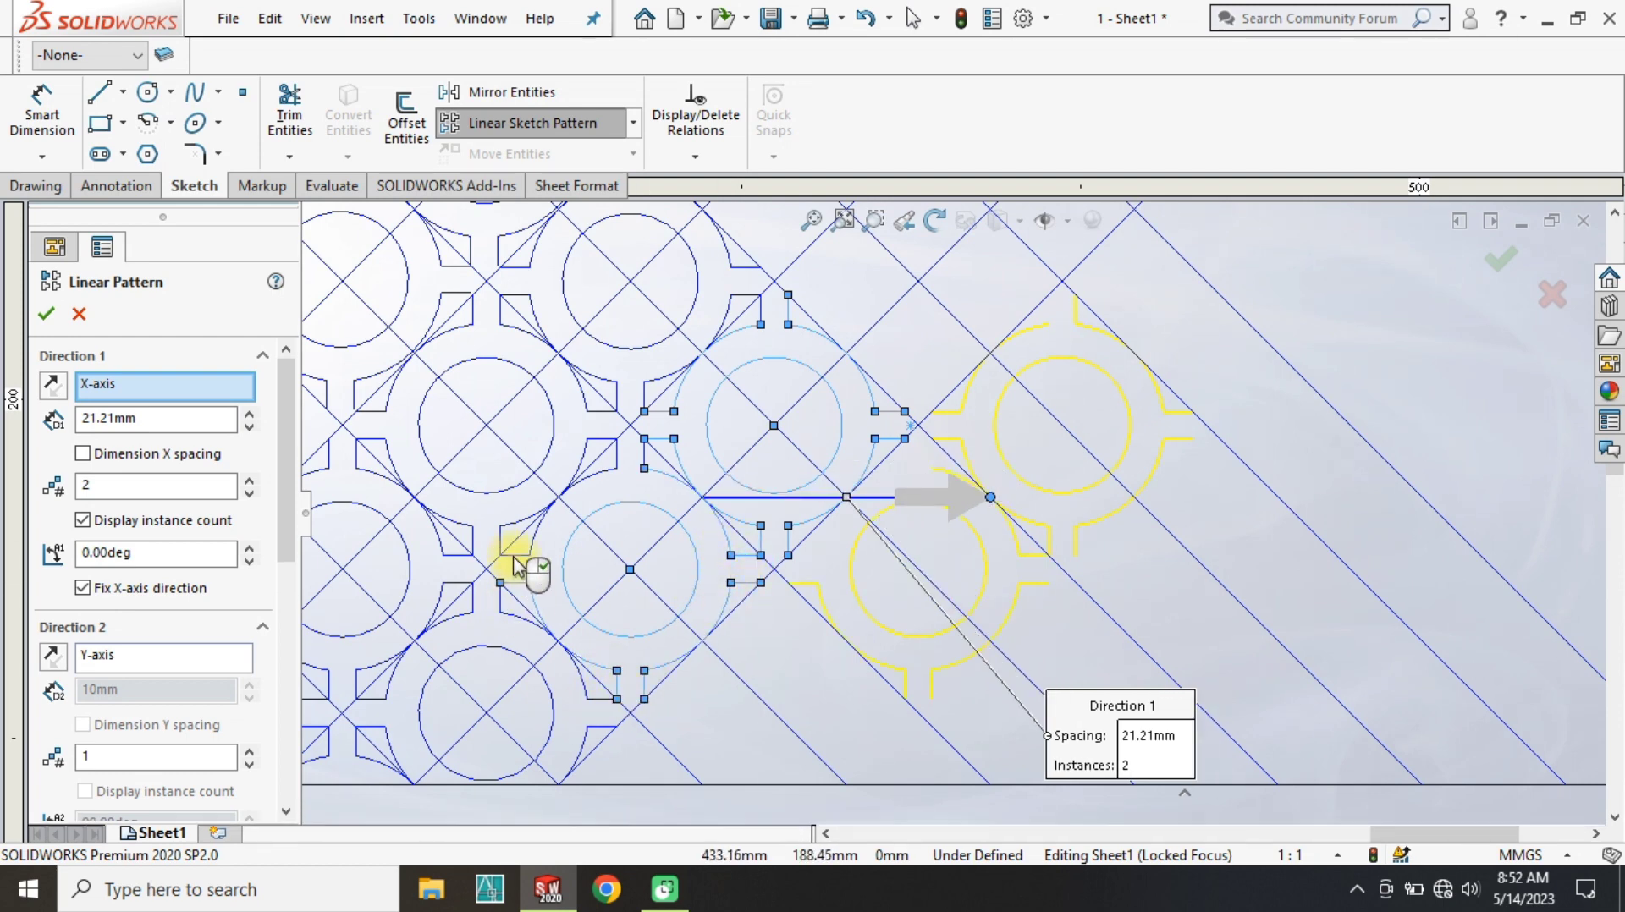
pyautogui.click(624, 457)
pyautogui.scroll(3, 968, 601)
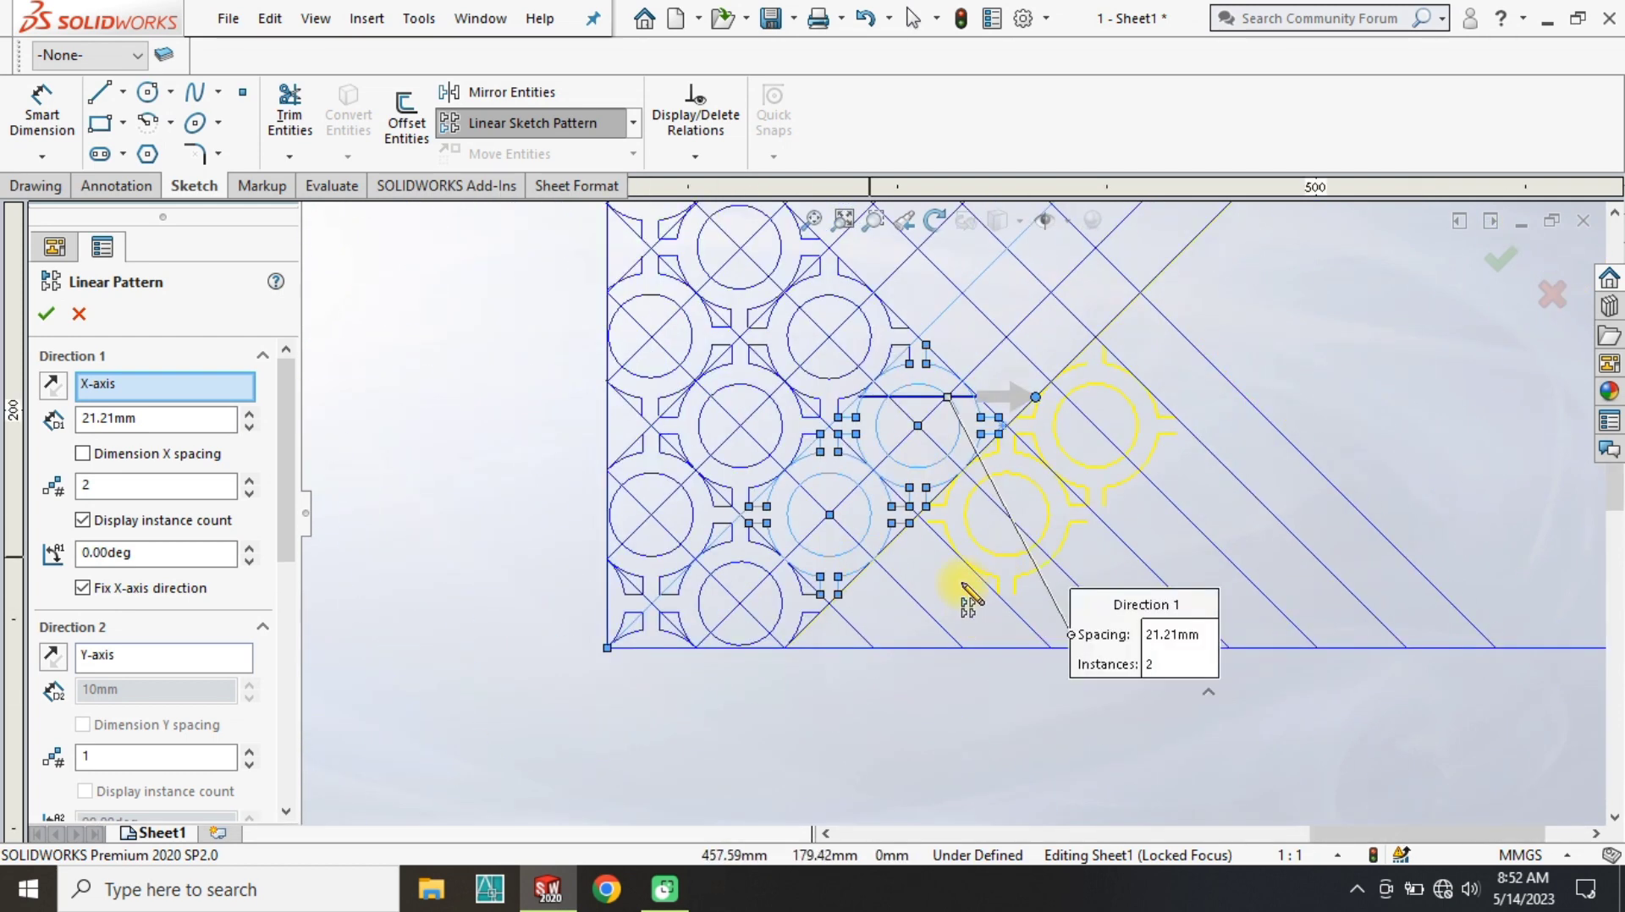
pyautogui.scroll(-4, 910, 529)
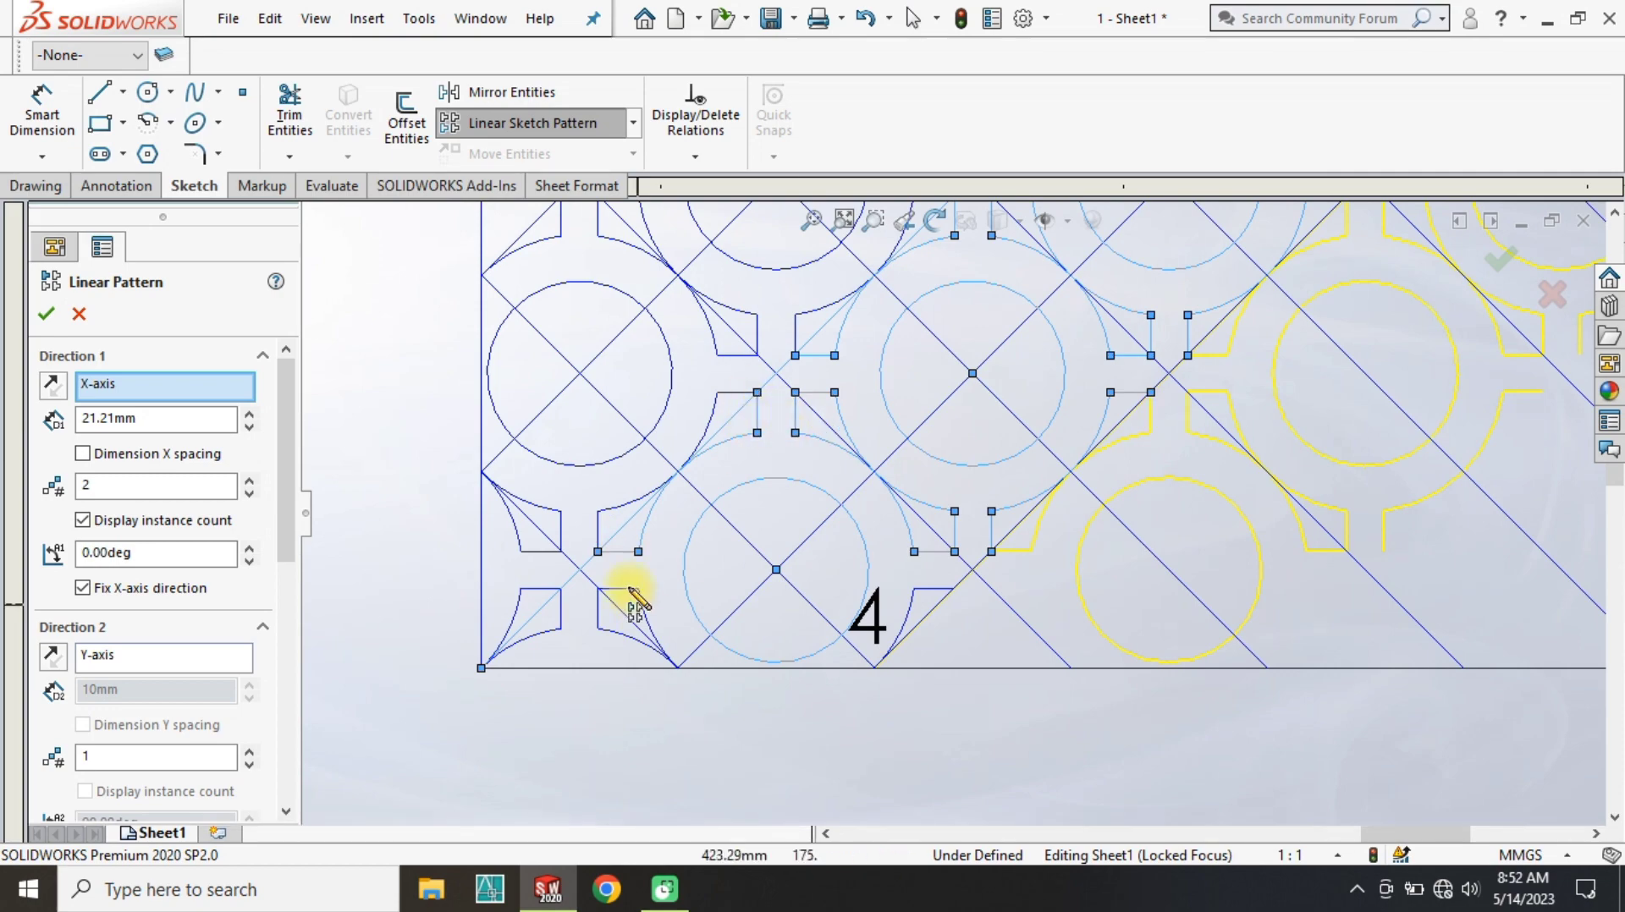
pyautogui.scroll(4, 918, 609)
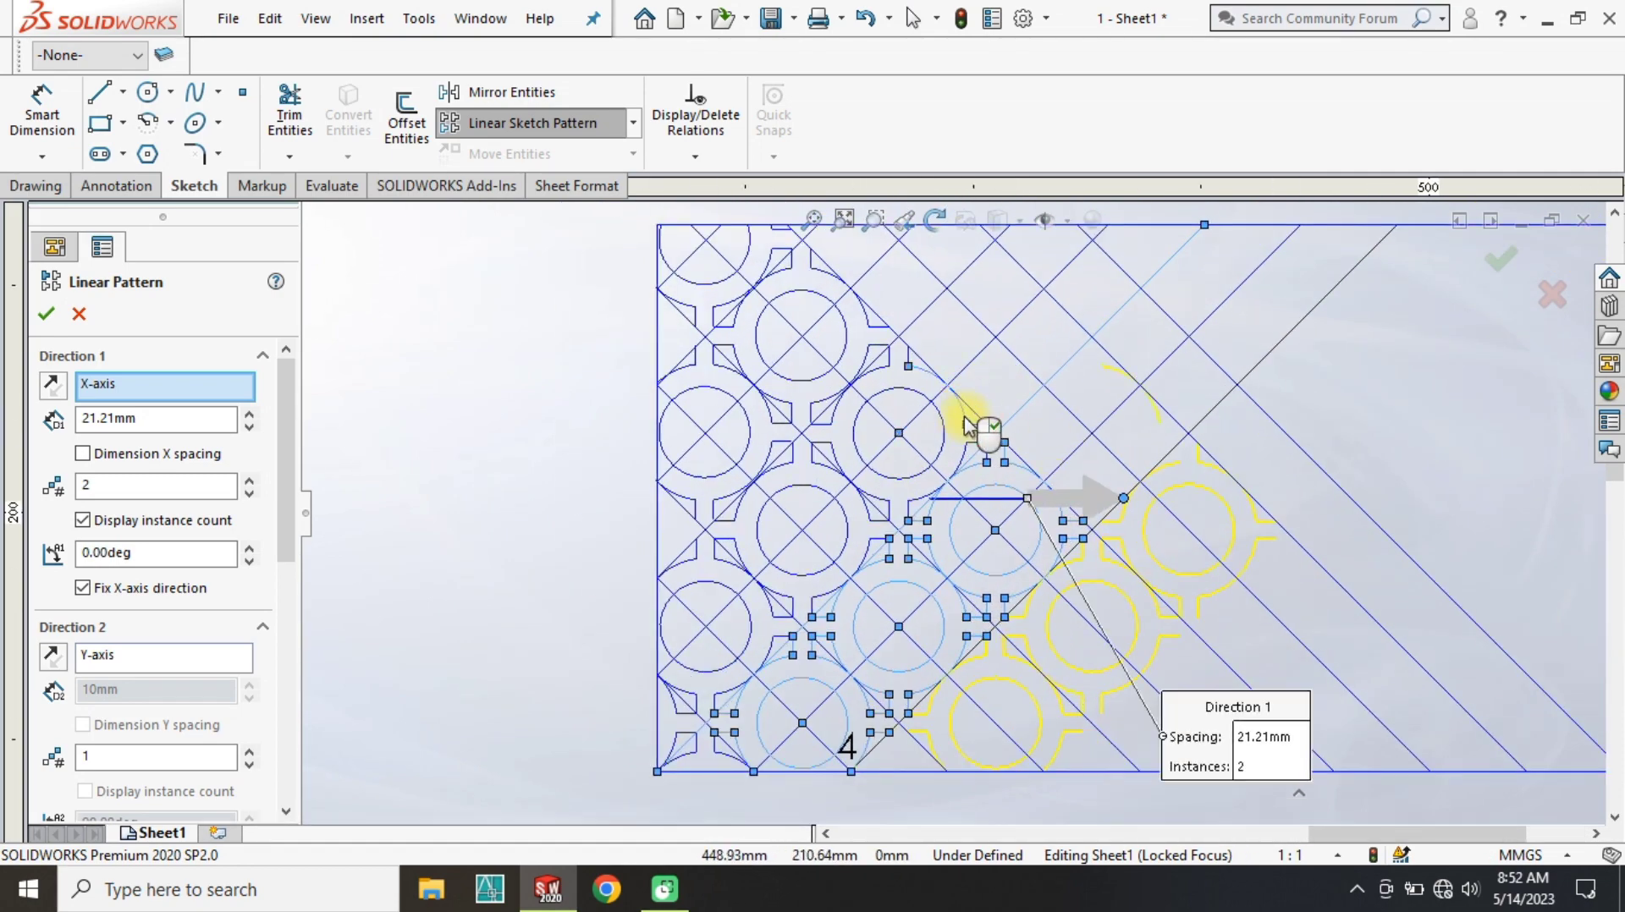
# Add the circles, arcs and tab lines of the upper diagonal motifs, up to the rectangle's top-left corner, to the linear pattern.
pyautogui.scroll(-5, 998, 448)
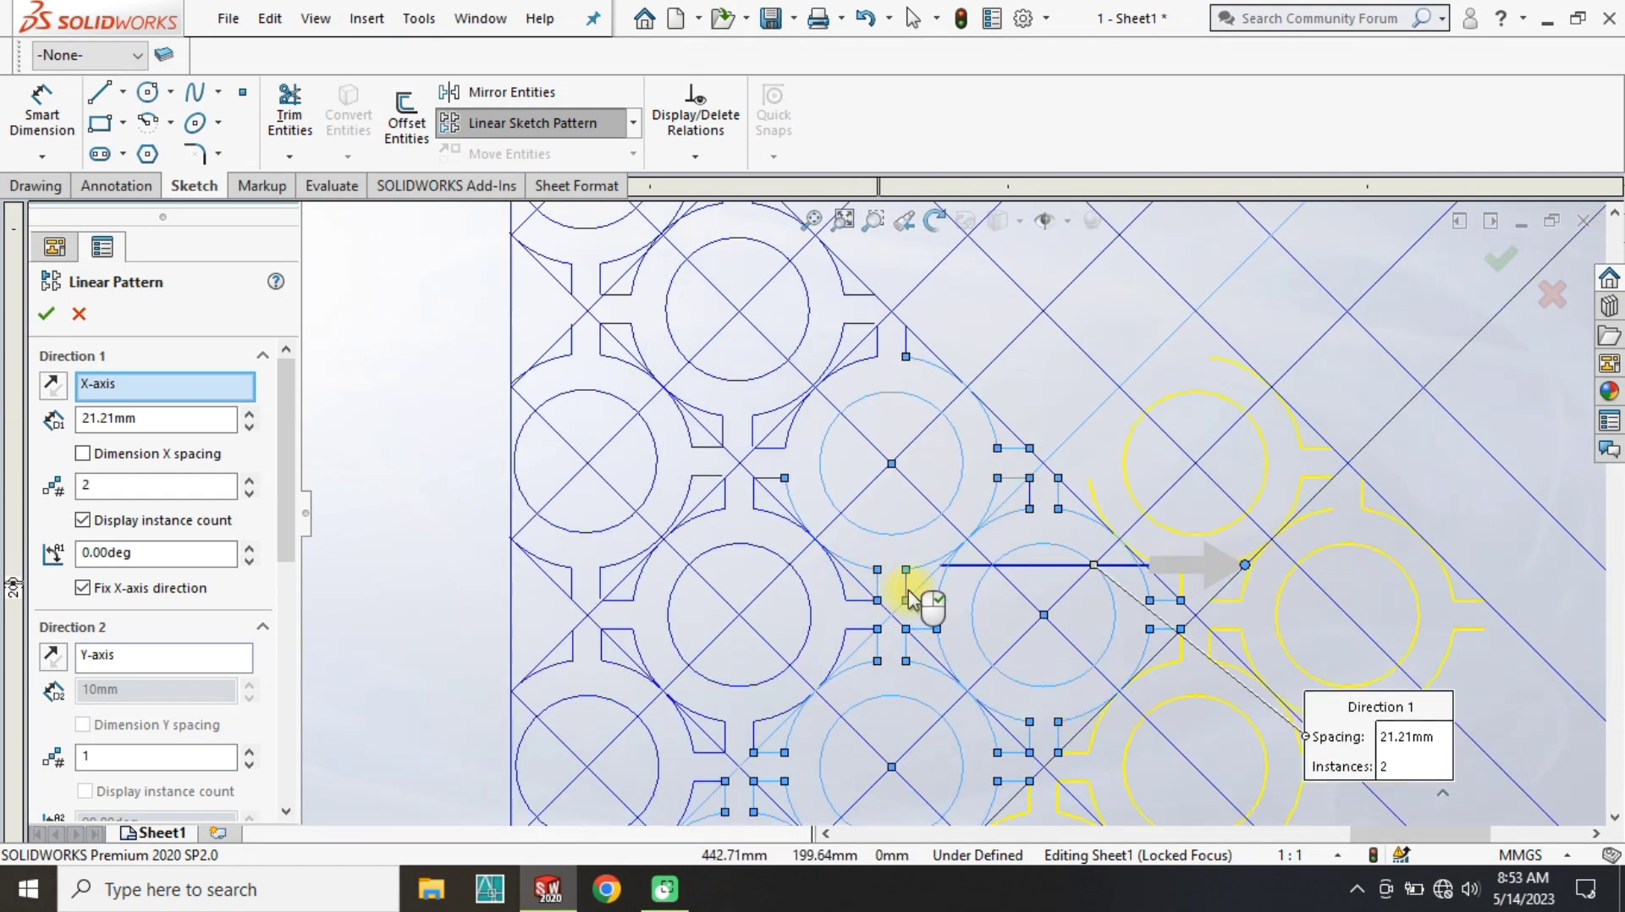
pyautogui.scroll(-2, 1190, 556)
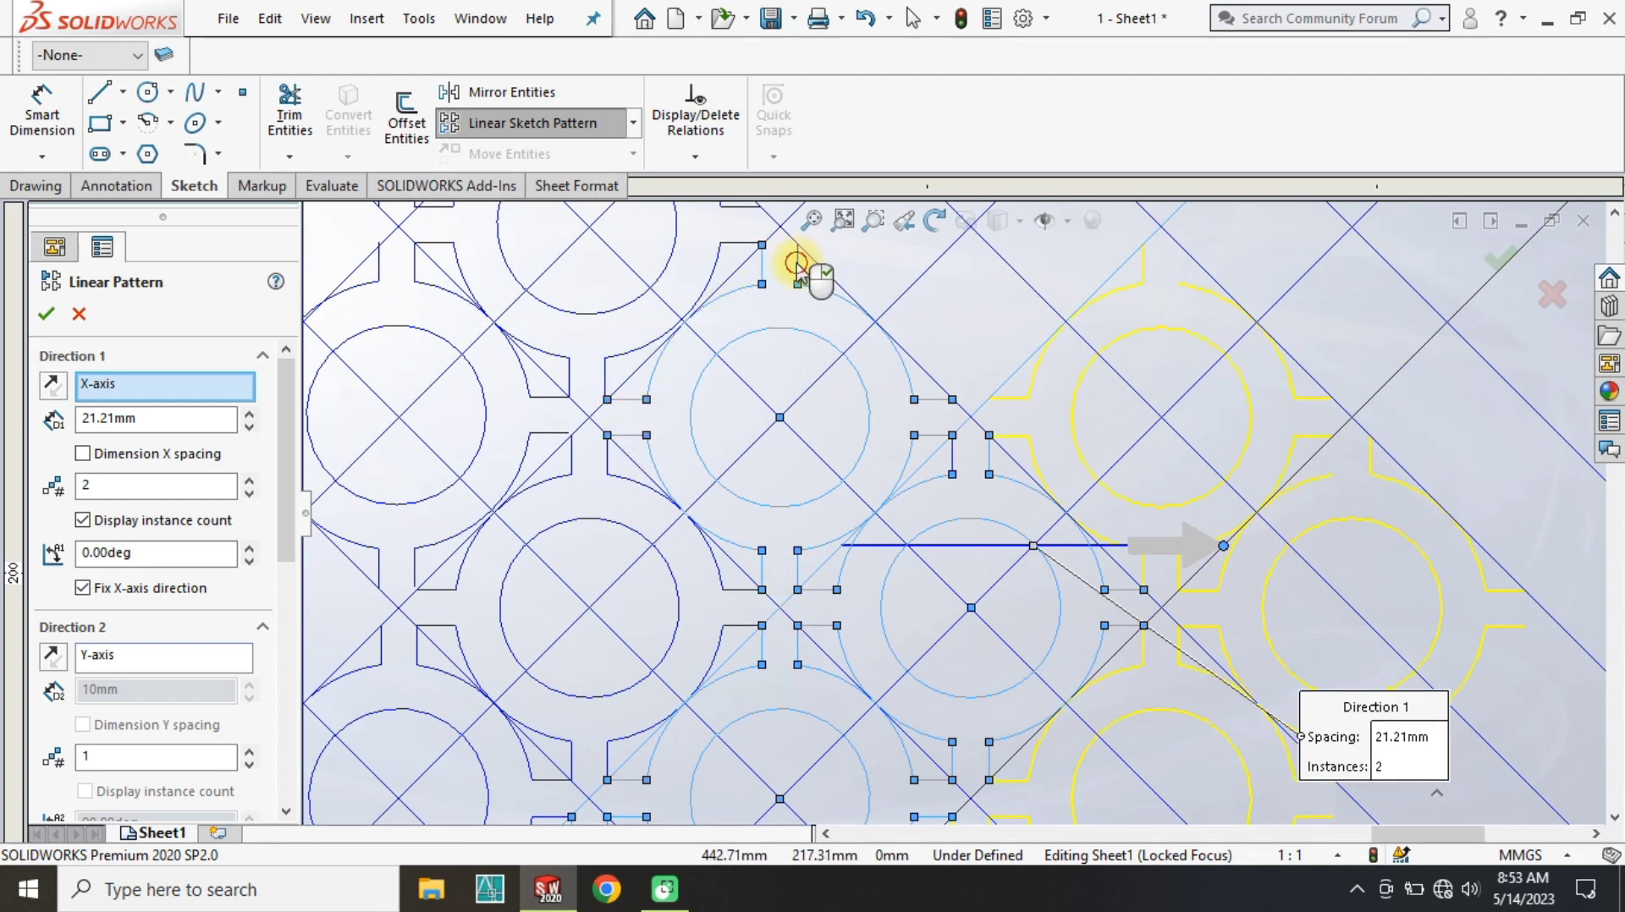
pyautogui.scroll(3, 812, 330)
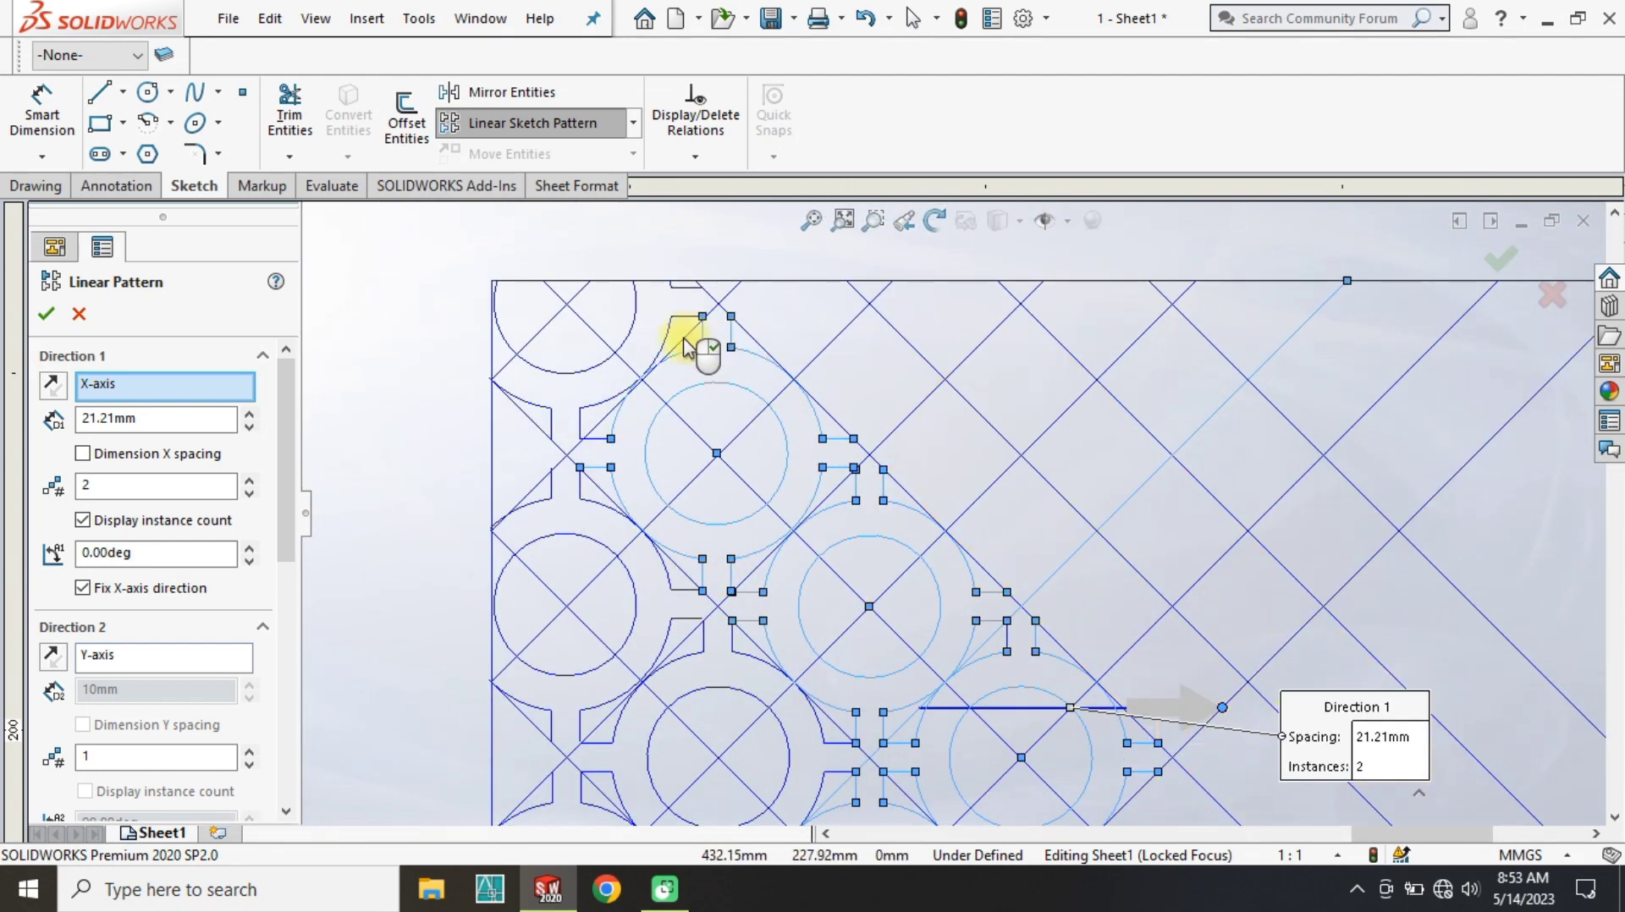
pyautogui.scroll(-2, 719, 389)
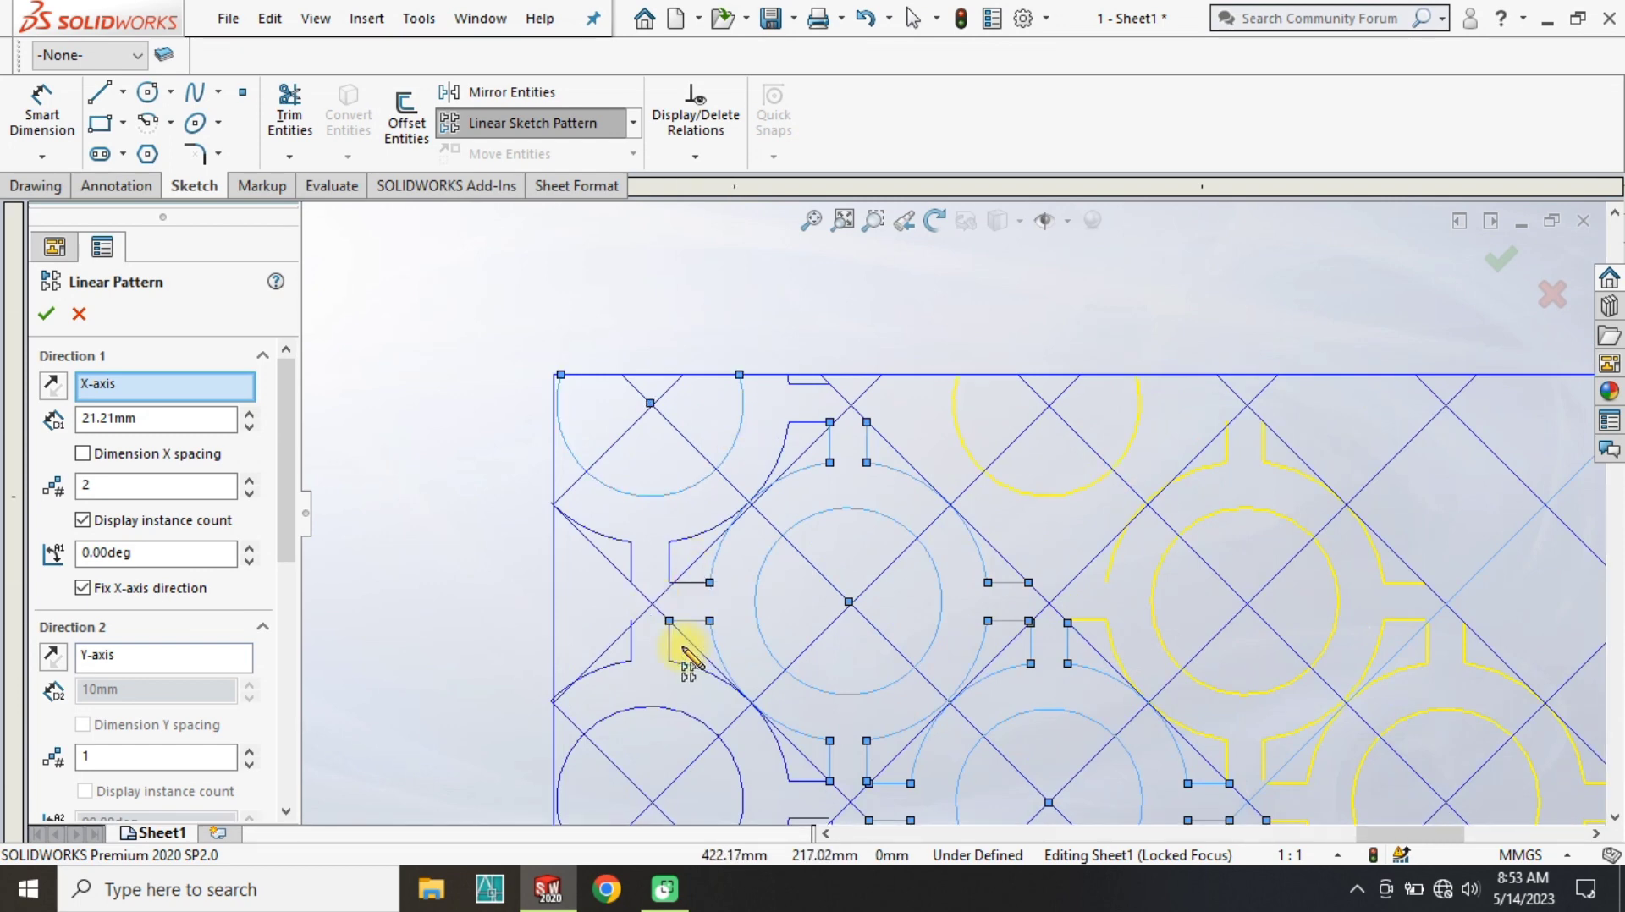
pyautogui.scroll(-2, 795, 387)
pyautogui.click(946, 510)
pyautogui.scroll(1, 936, 566)
pyautogui.click(819, 714)
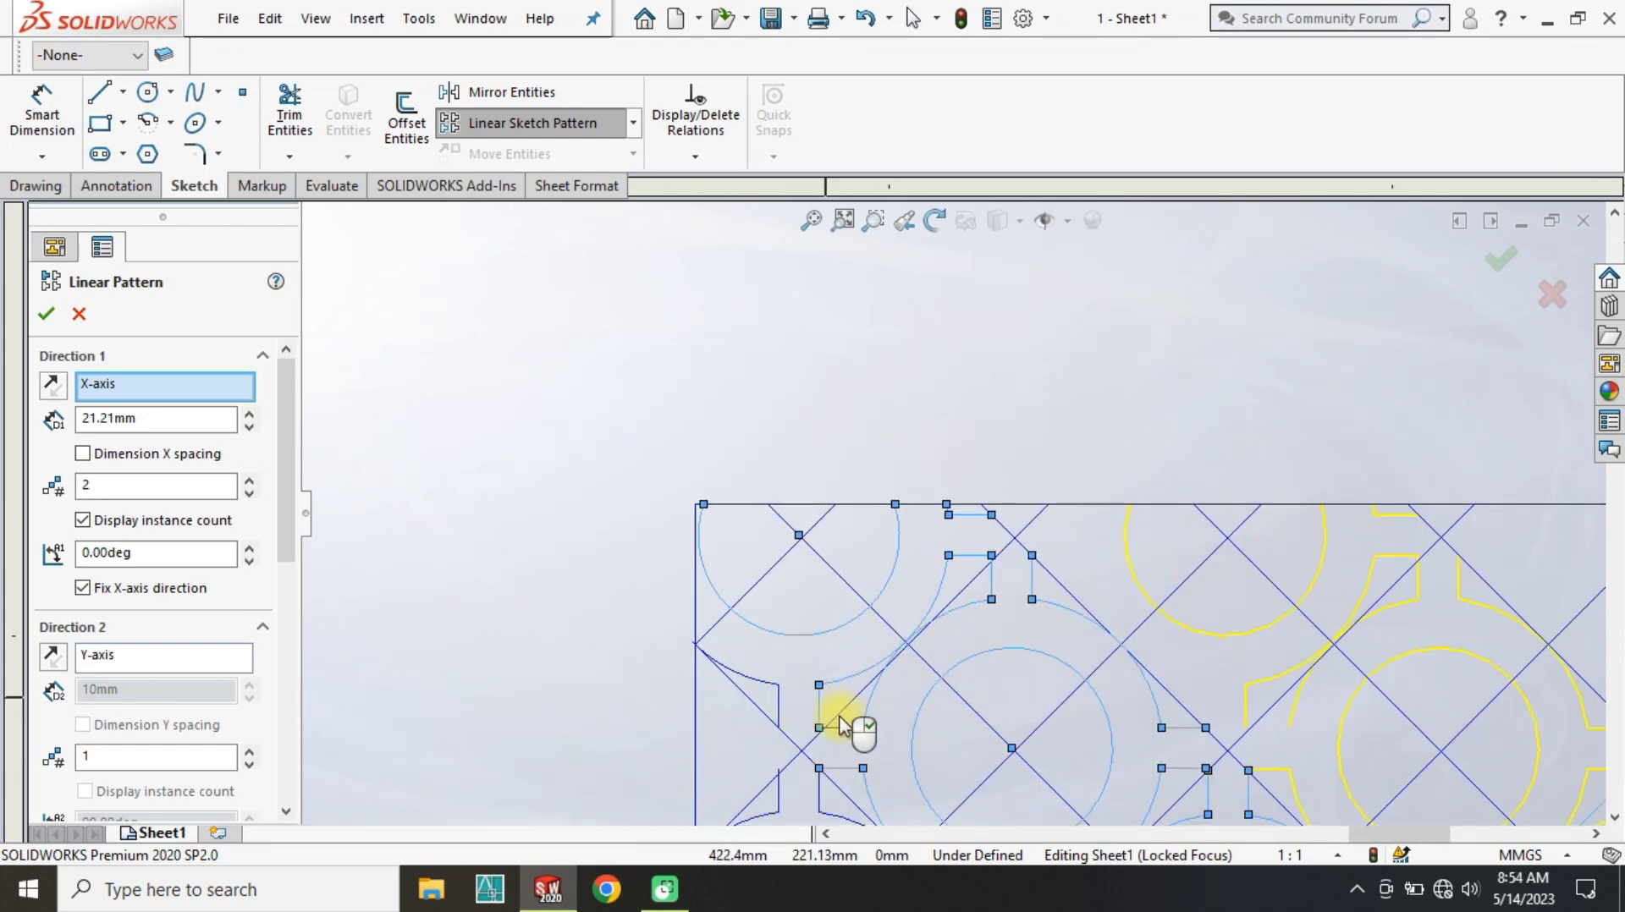
pyautogui.scroll(6, 812, 599)
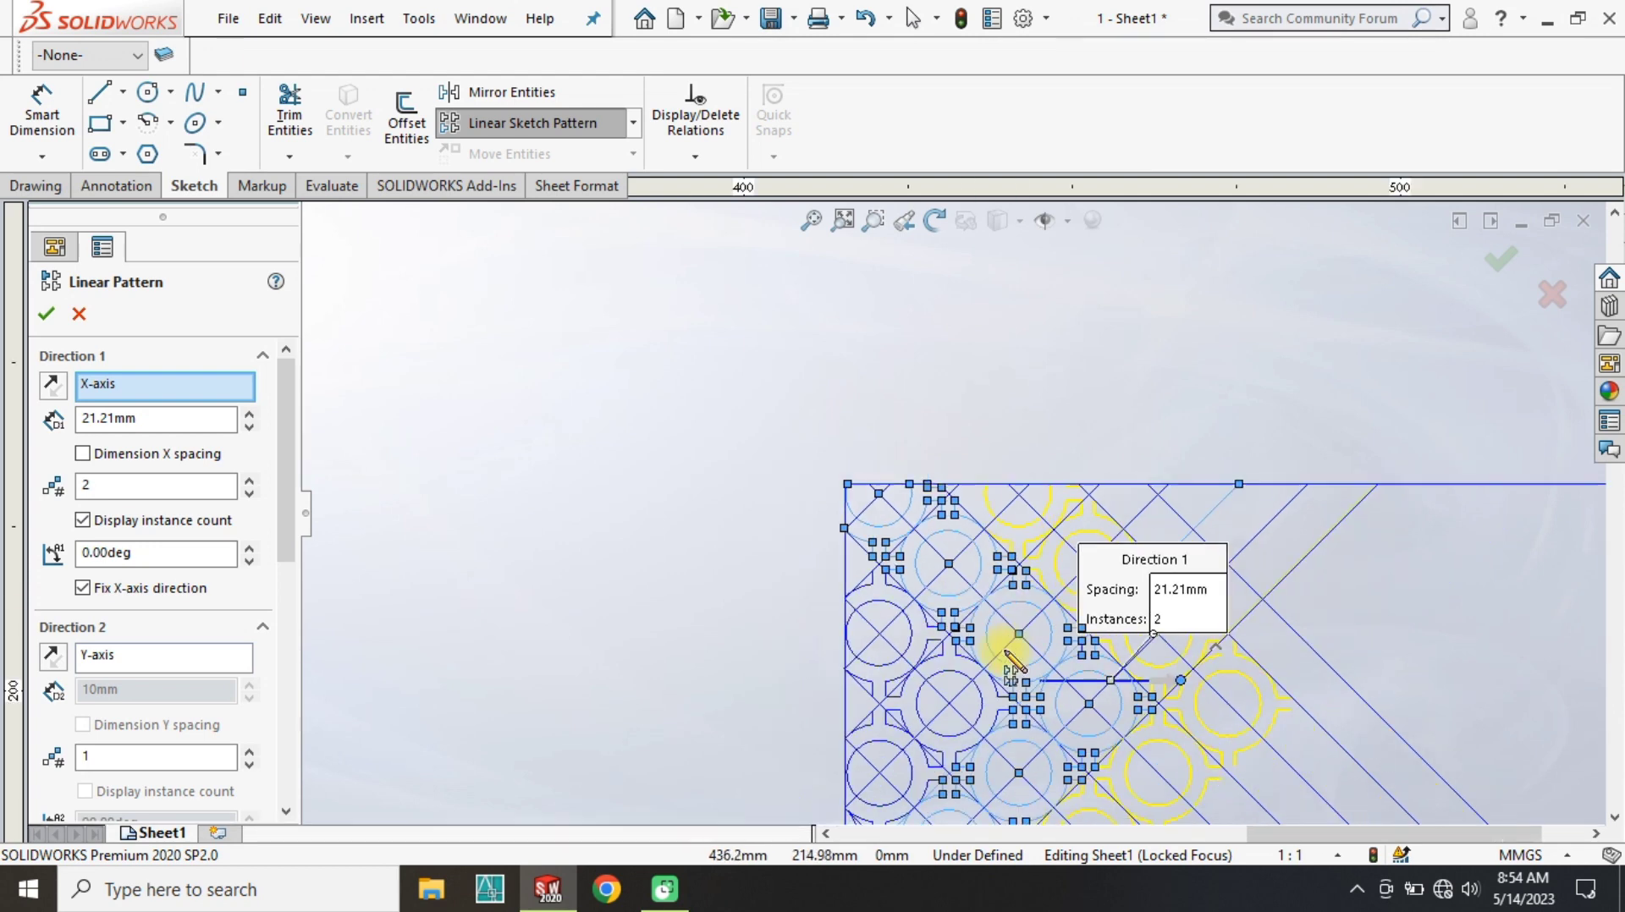
# Add the diagonal grid lines to the pattern selection, set the X-direction instances to 7 and apply the linear pattern.
pyautogui.scroll(-3, 1008, 653)
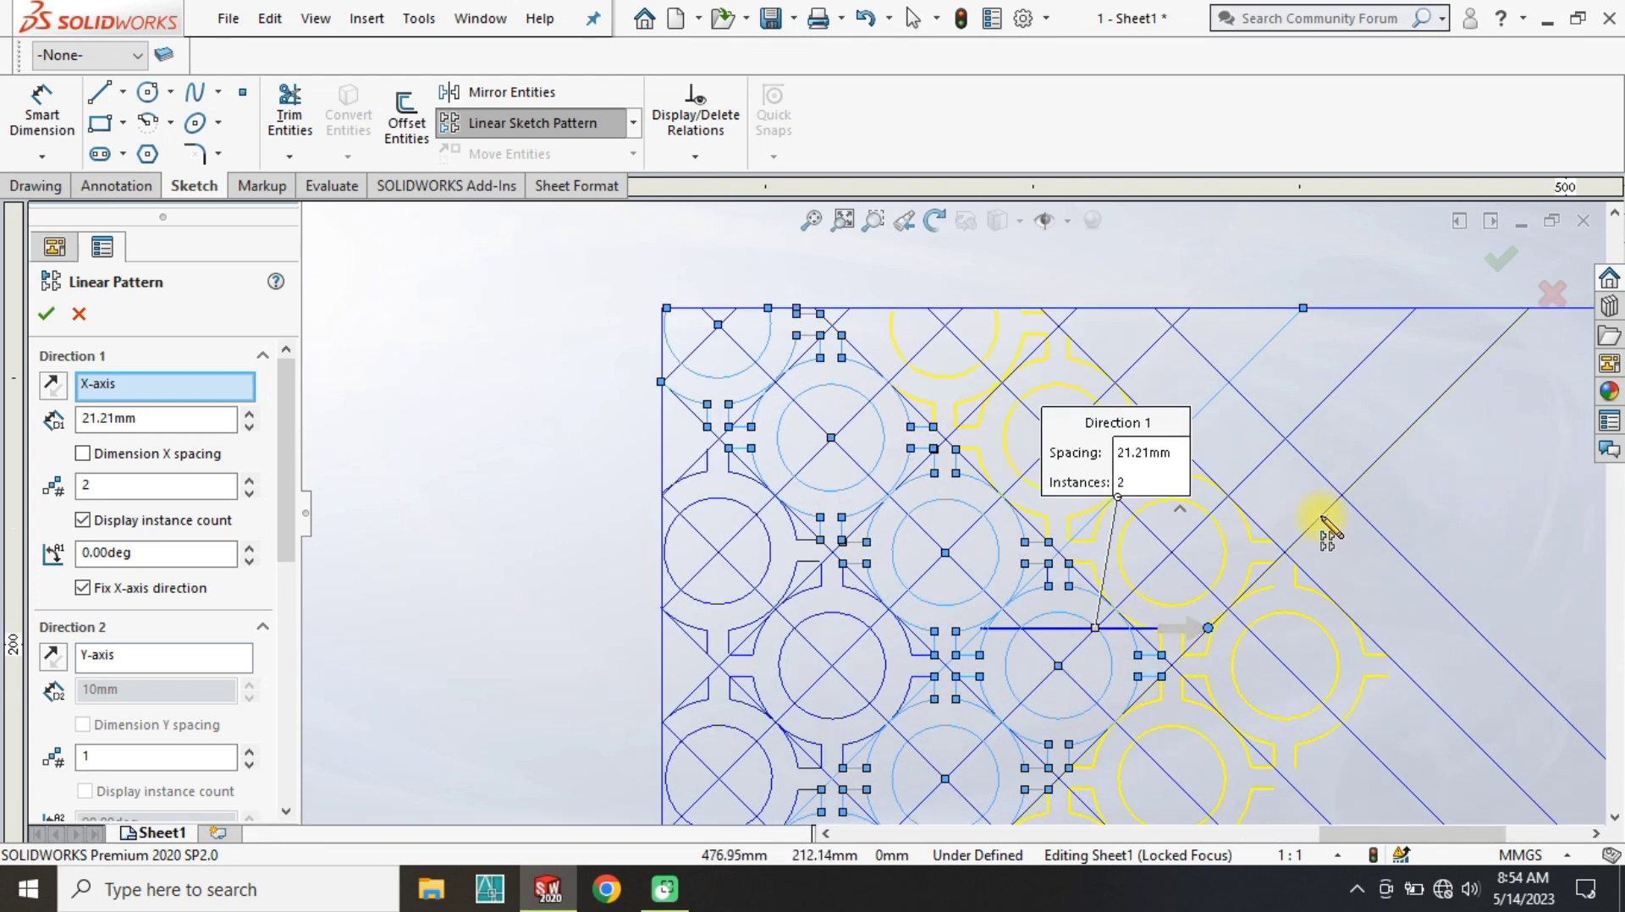
pyautogui.scroll(1, 1262, 533)
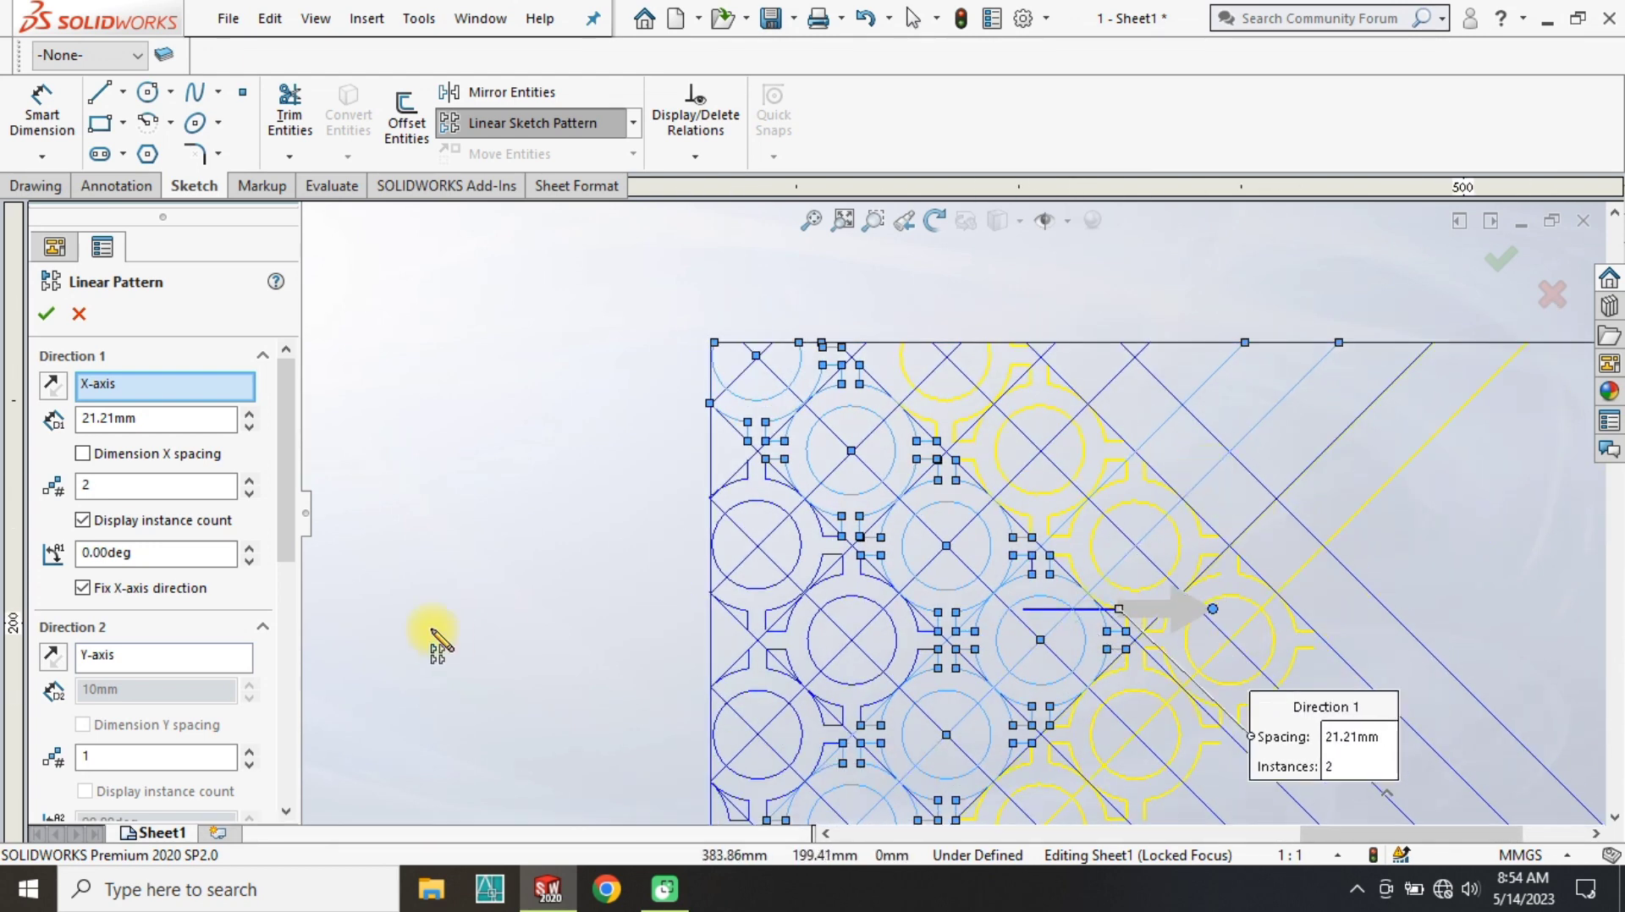
pyautogui.click(1253, 479)
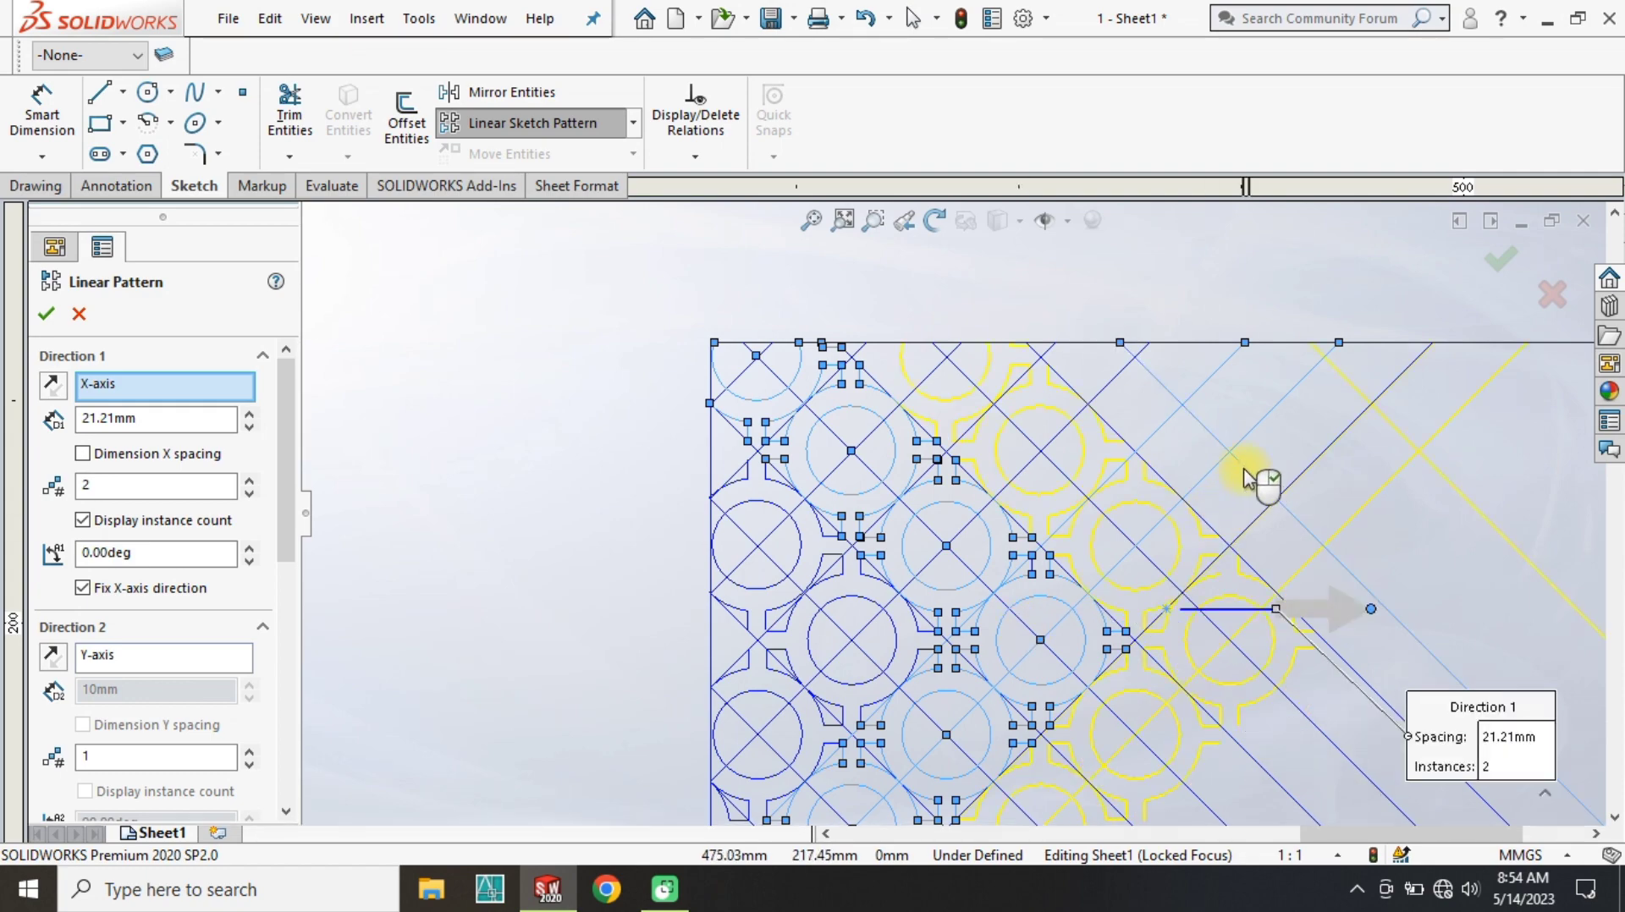
pyautogui.click(1249, 473)
pyautogui.click(1209, 525)
pyautogui.scroll(2, 954, 675)
pyautogui.click(248, 479)
pyautogui.scroll(2, 620, 646)
pyautogui.click(251, 480)
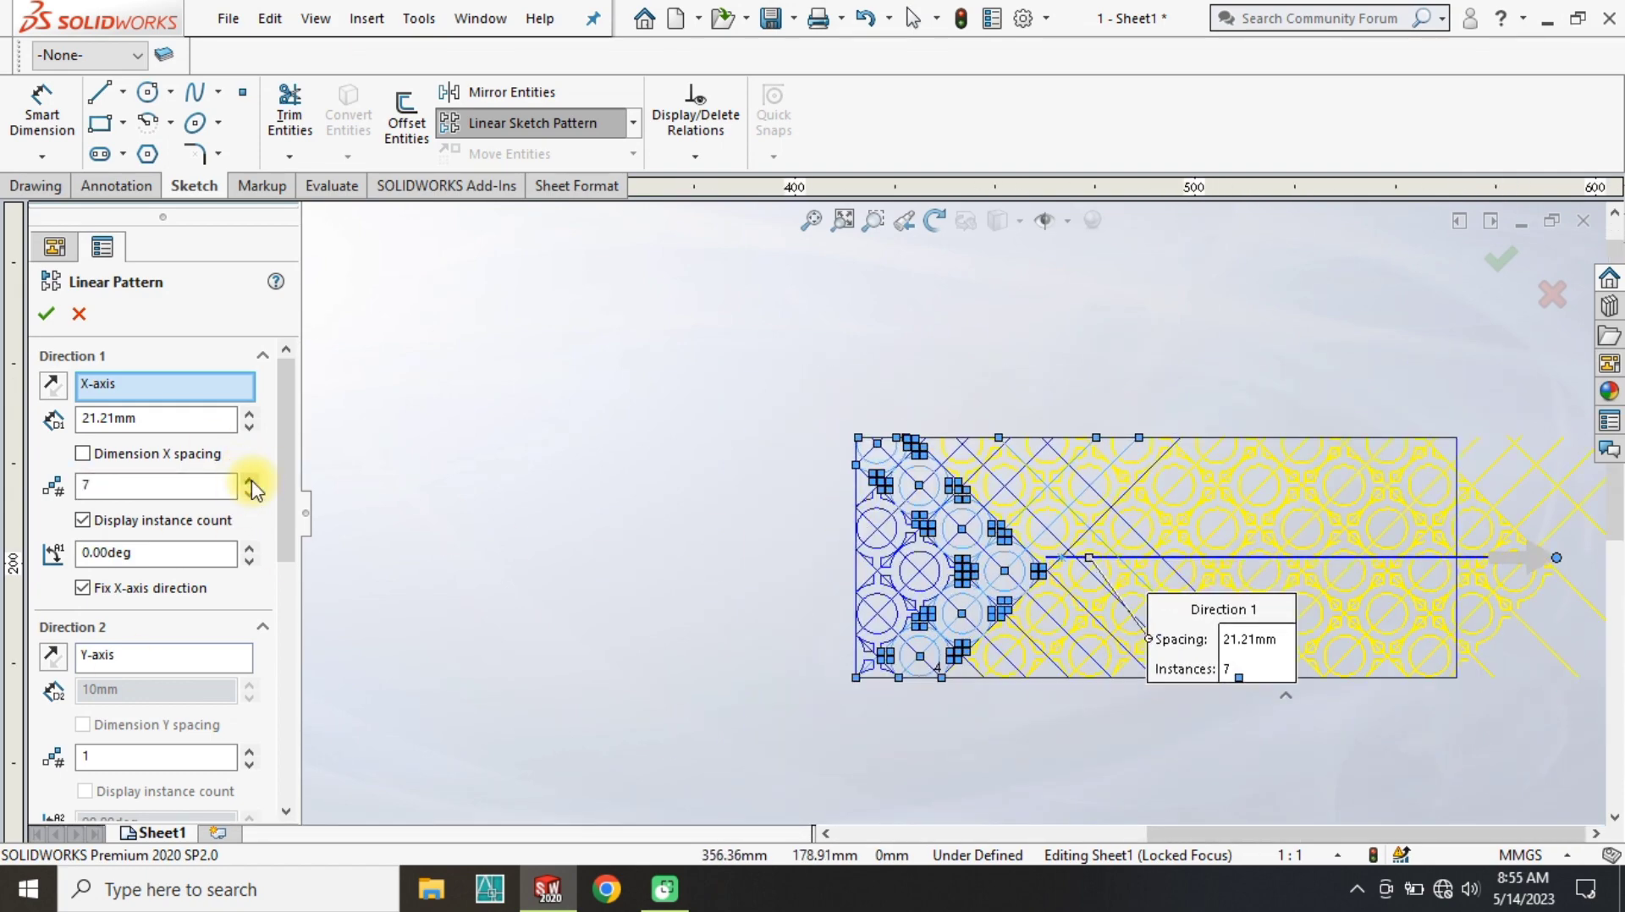
pyautogui.press('Return')
# Power-trim the pattern geometry crossing the rectangle's right edge and delete all the detached leftovers outside it.
pyautogui.scroll(-4, 1450, 562)
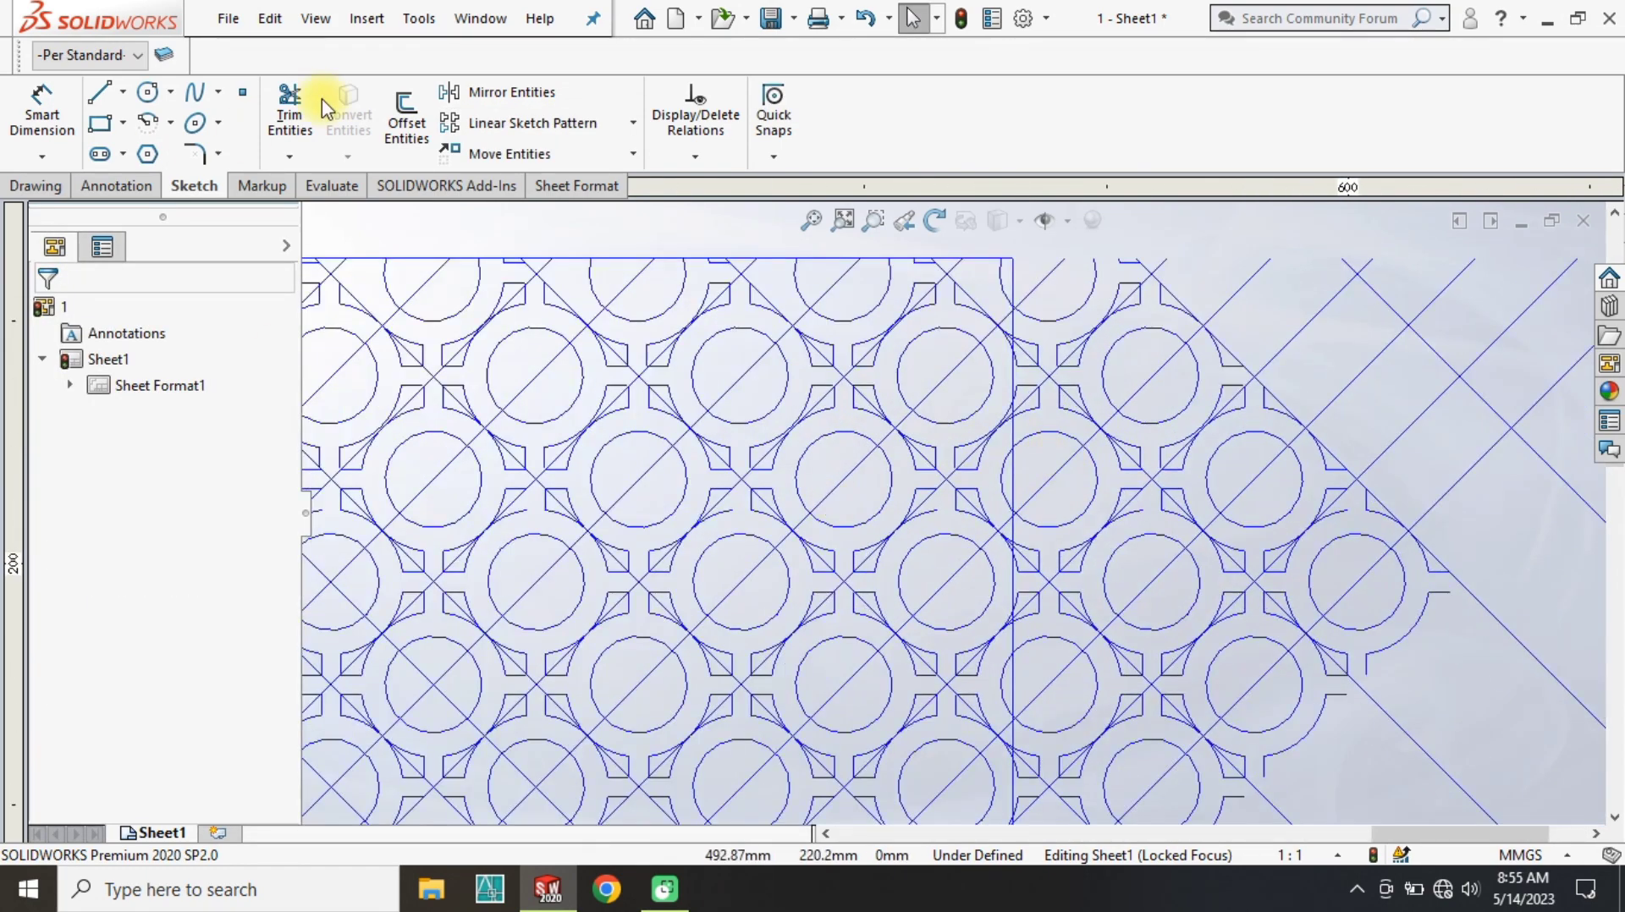
pyautogui.click(290, 110)
pyautogui.scroll(1, 1008, 544)
pyautogui.scroll(-4, 1157, 541)
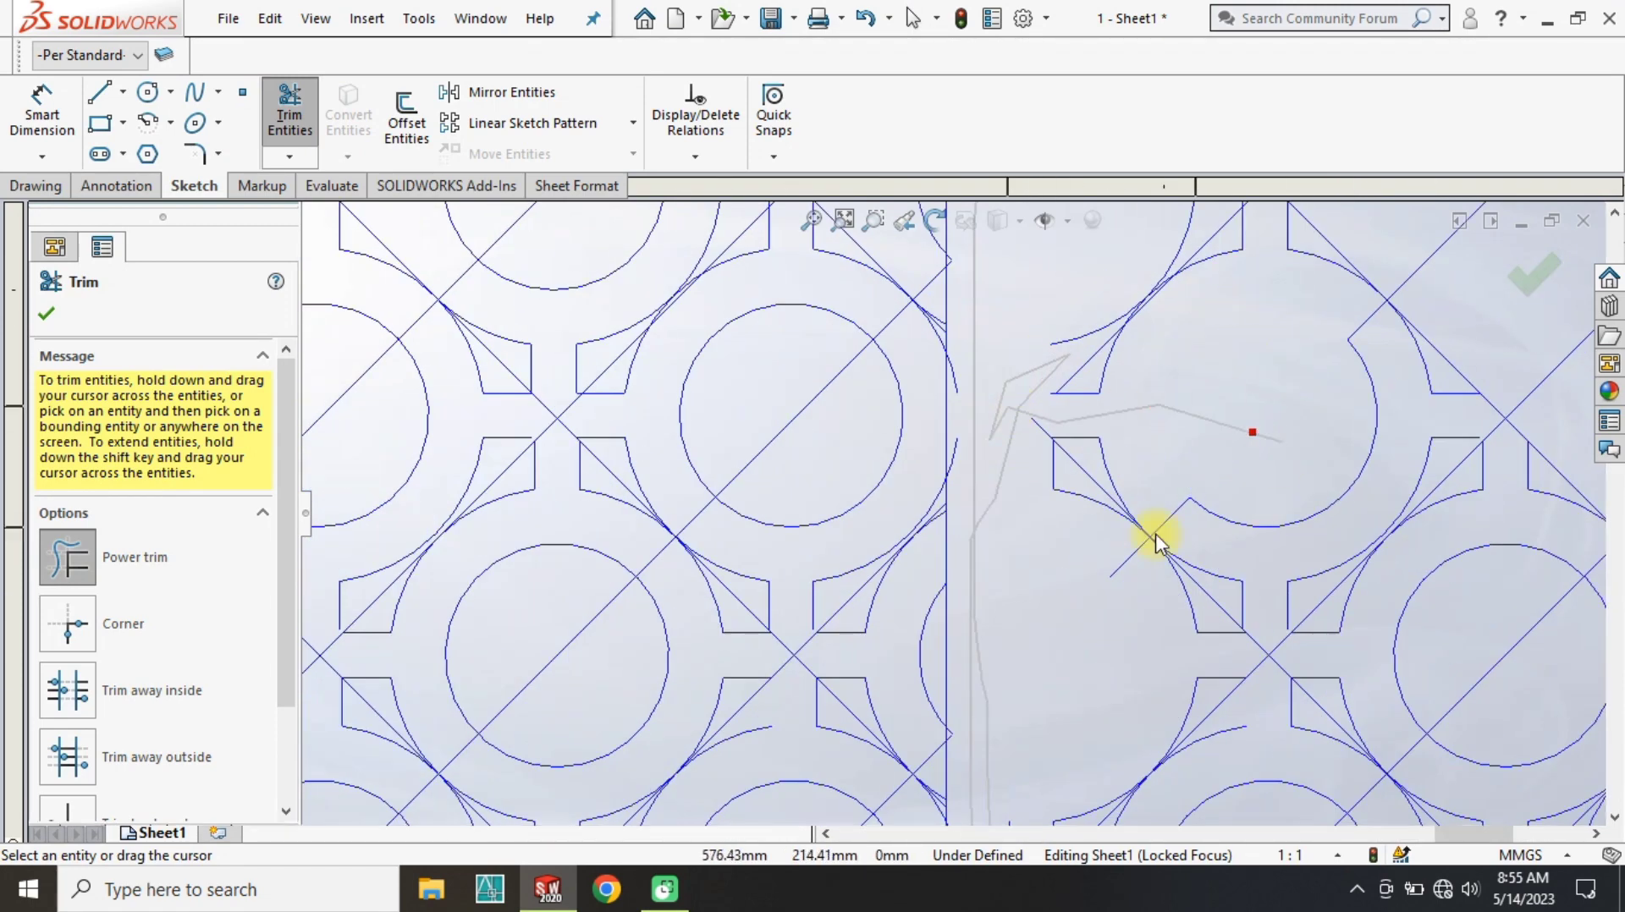
pyautogui.scroll(2, 950, 689)
pyautogui.scroll(-5, 936, 544)
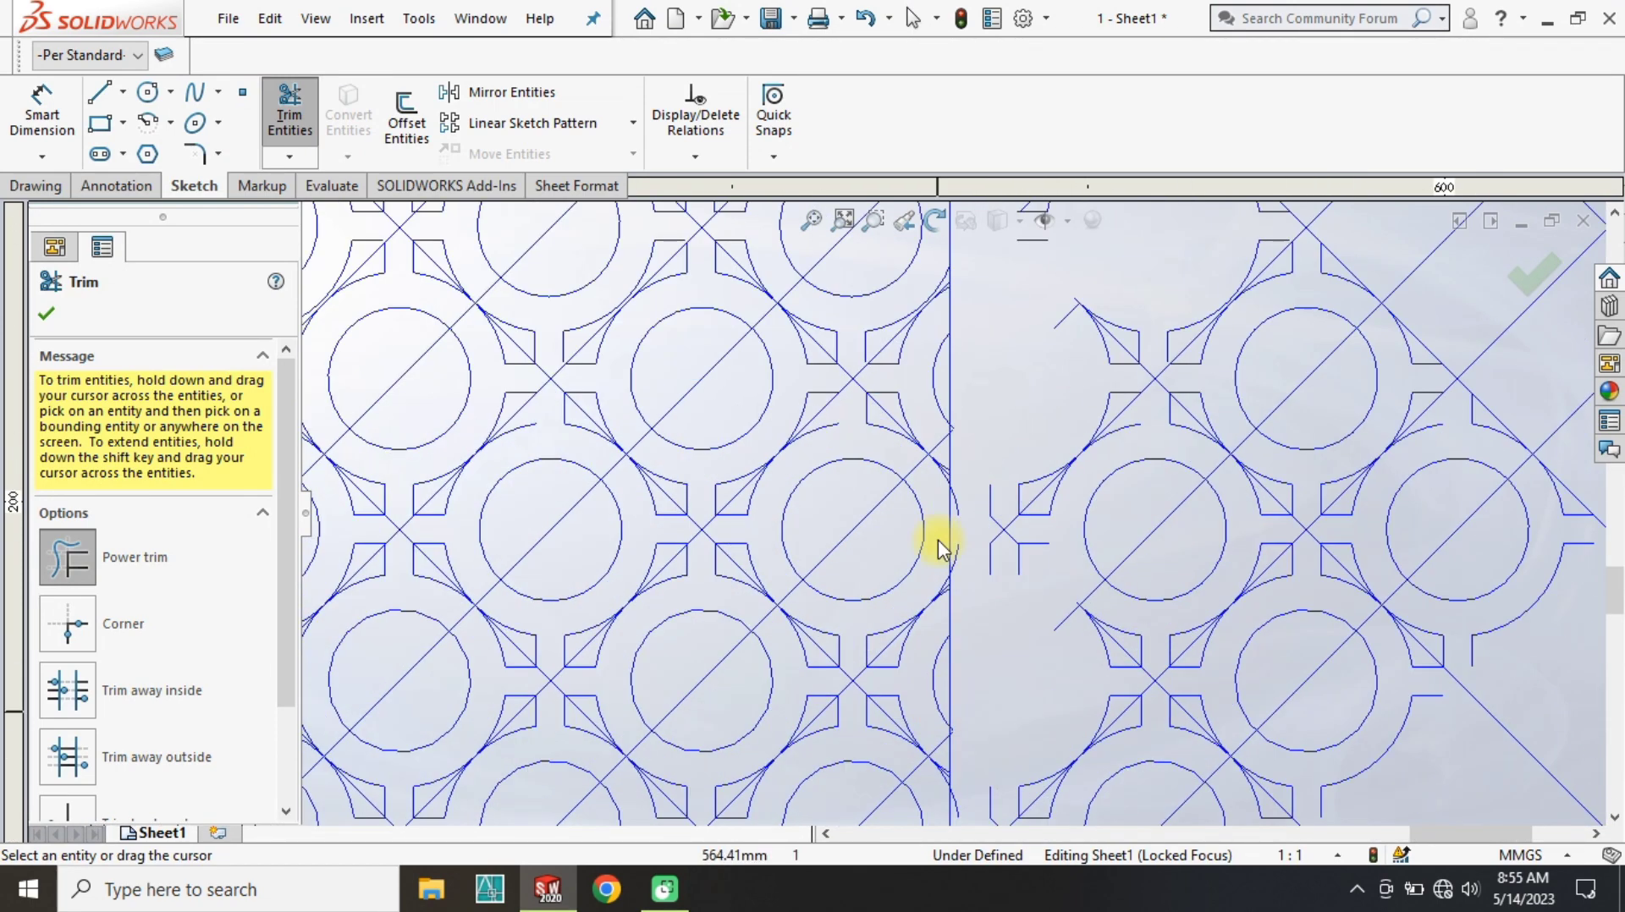
pyautogui.scroll(4, 957, 406)
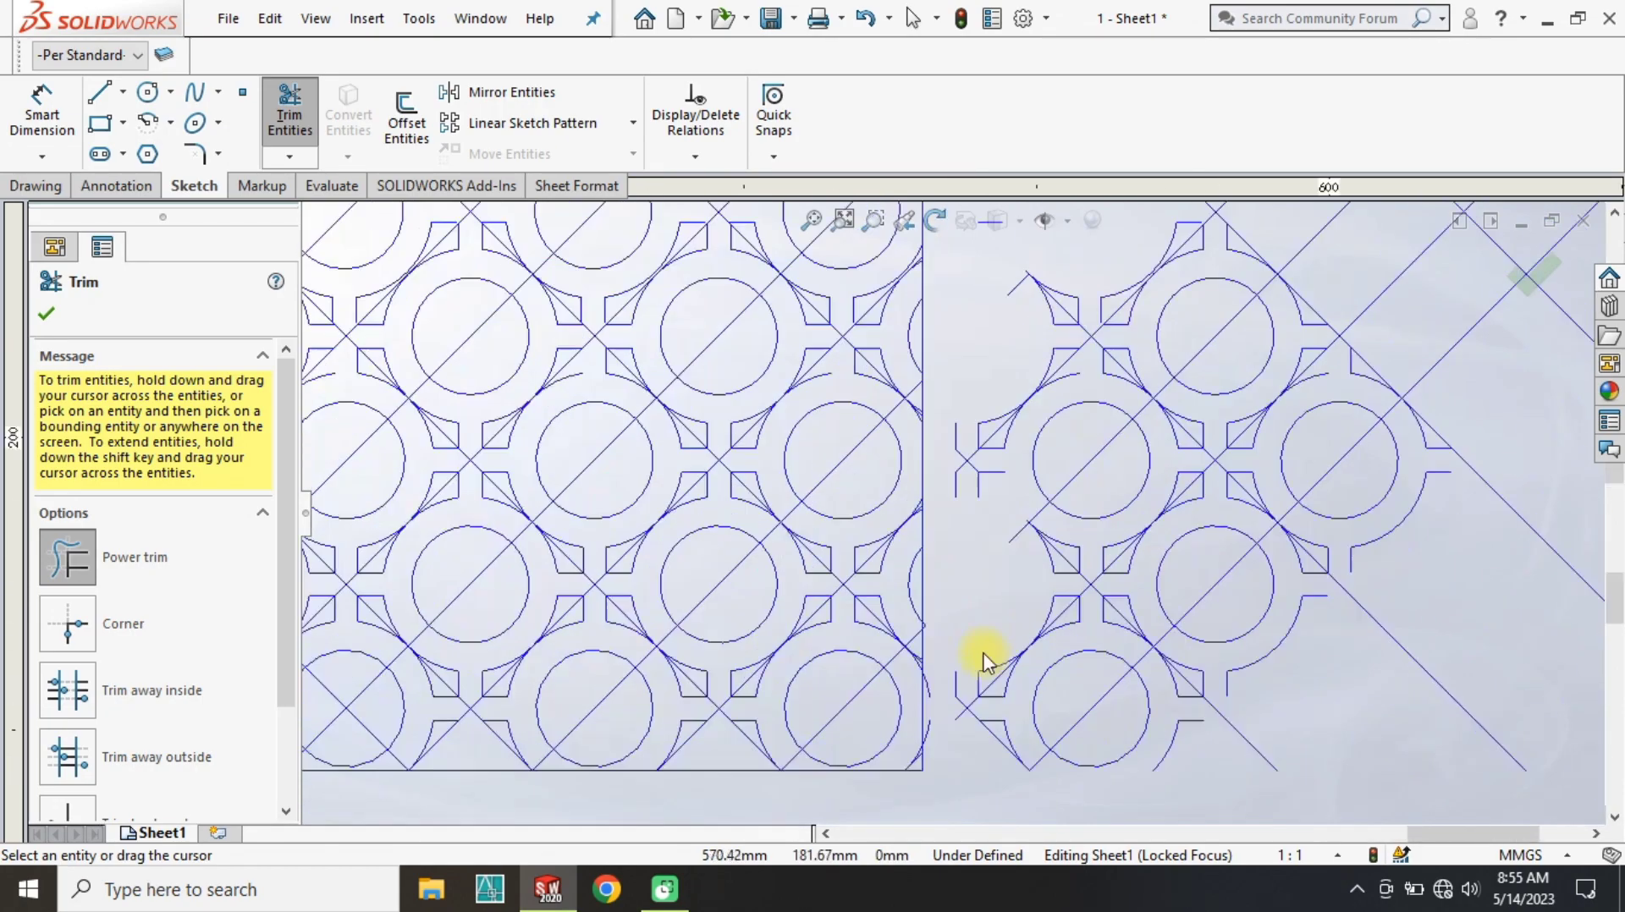
pyautogui.scroll(-3, 973, 694)
pyautogui.scroll(3, 981, 694)
pyautogui.scroll(3, 1000, 629)
pyautogui.press('Escape')
pyautogui.moveTo(1533, 251); pyautogui.dragTo(950, 672)
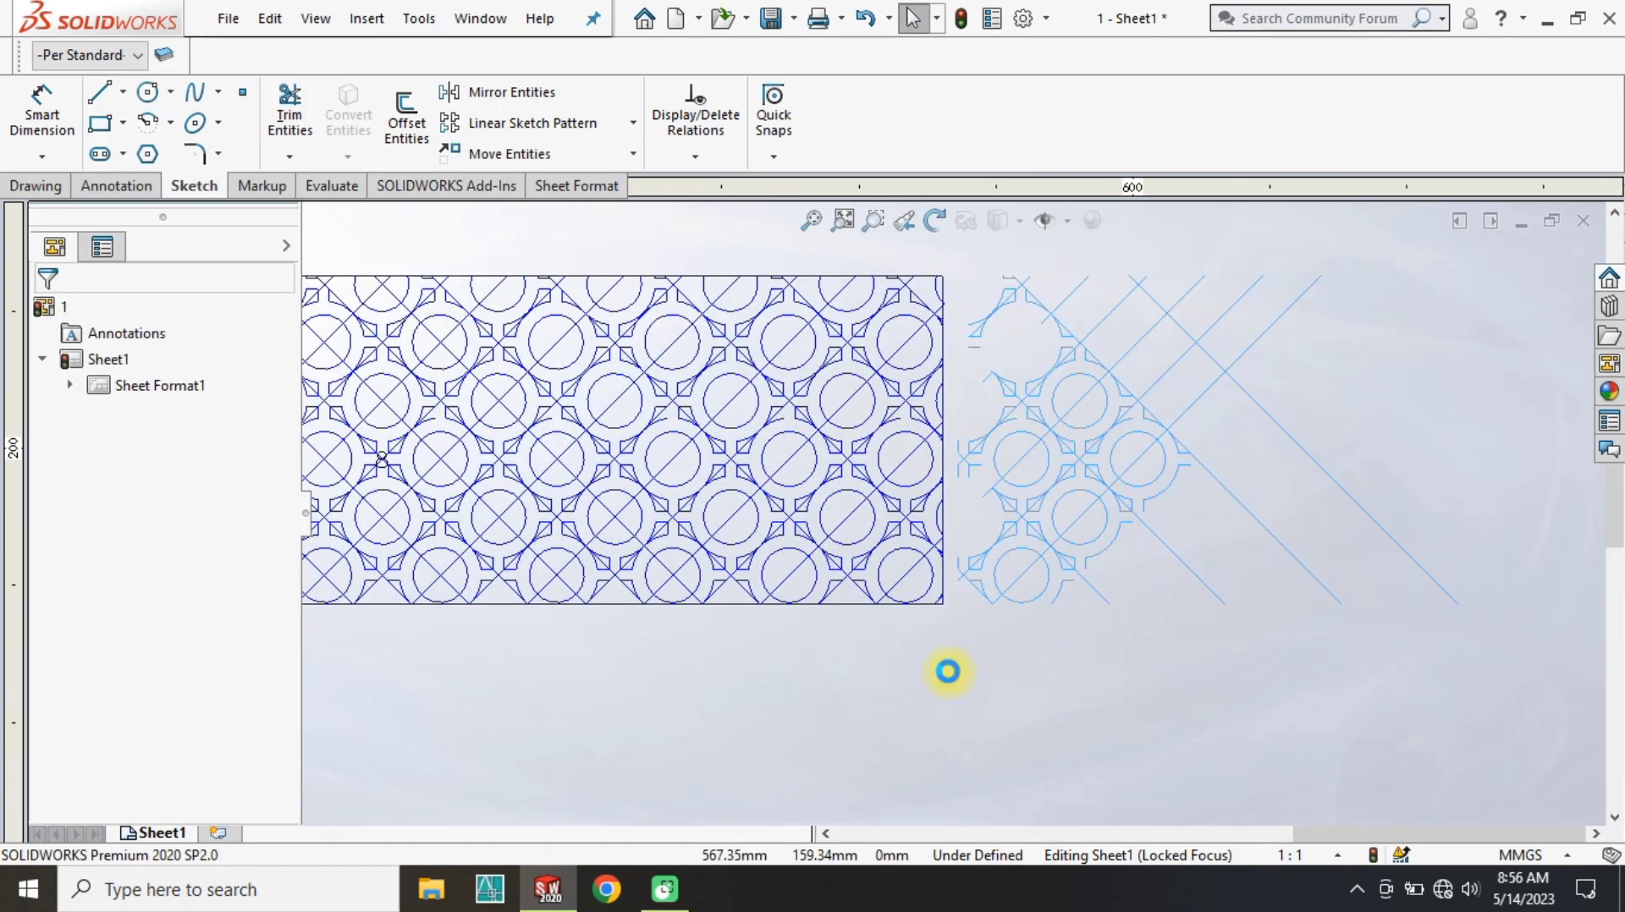
pyautogui.press('Delete')
# Copy the top-left full motif's two left arcs and tab lines from the lower tab line's endpoint to each gap along the top edge.
pyautogui.scroll(3, 769, 699)
pyautogui.scroll(-2, 807, 508)
pyautogui.scroll(-4, 808, 512)
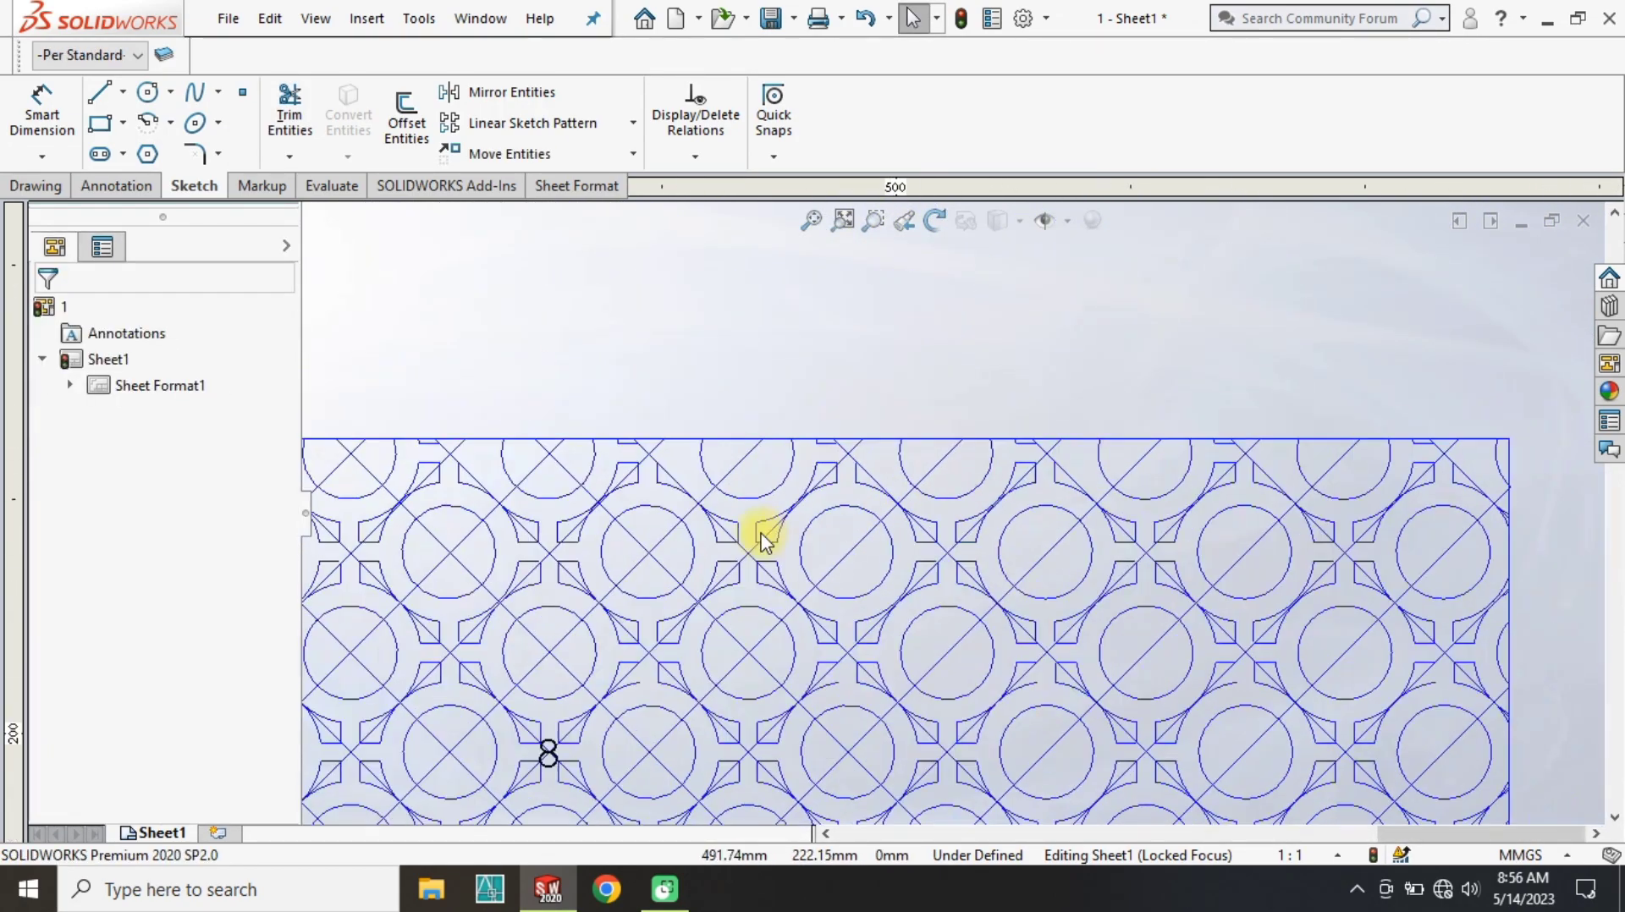
pyautogui.scroll(-3, 429, 503)
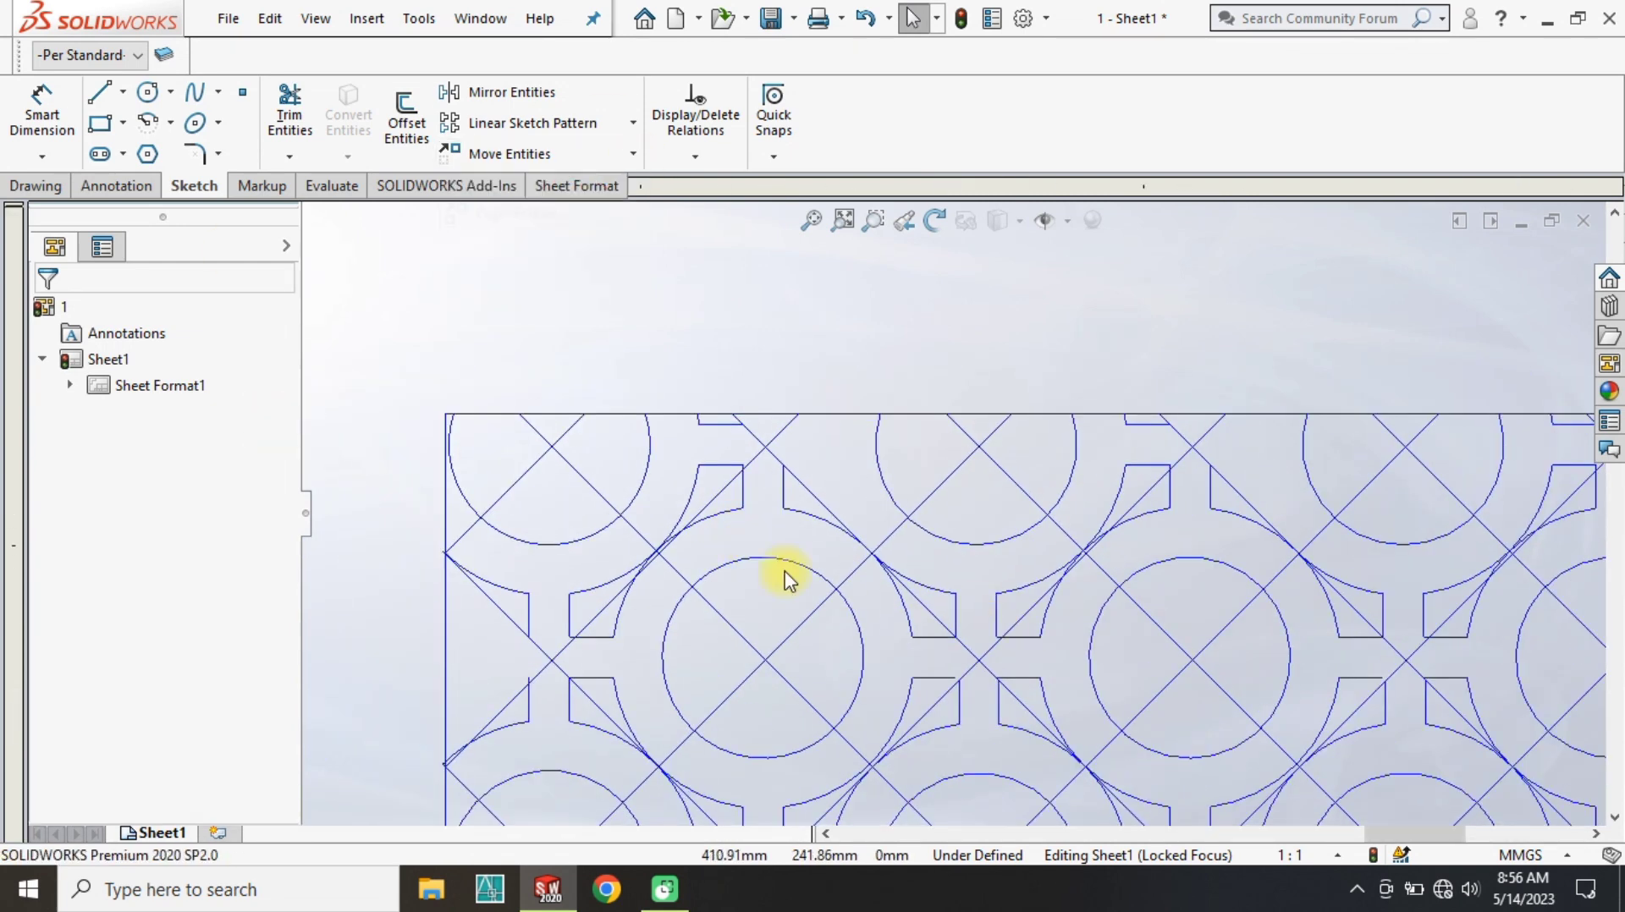
pyautogui.click(620, 711)
pyautogui.click(598, 679)
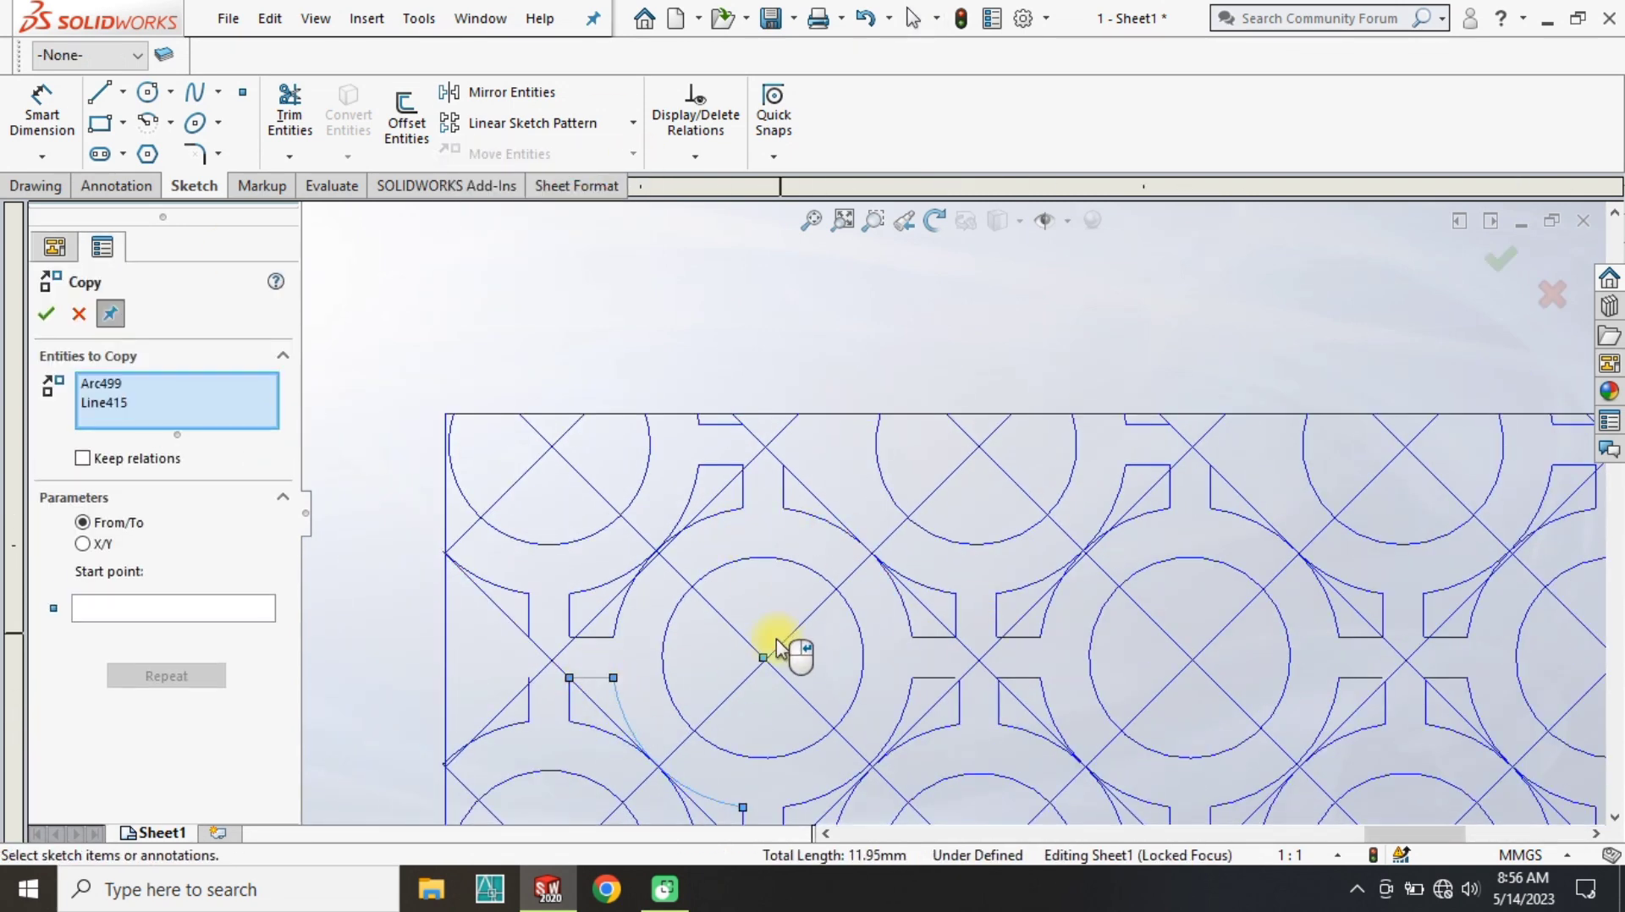
pyautogui.click(593, 638)
pyautogui.click(618, 616)
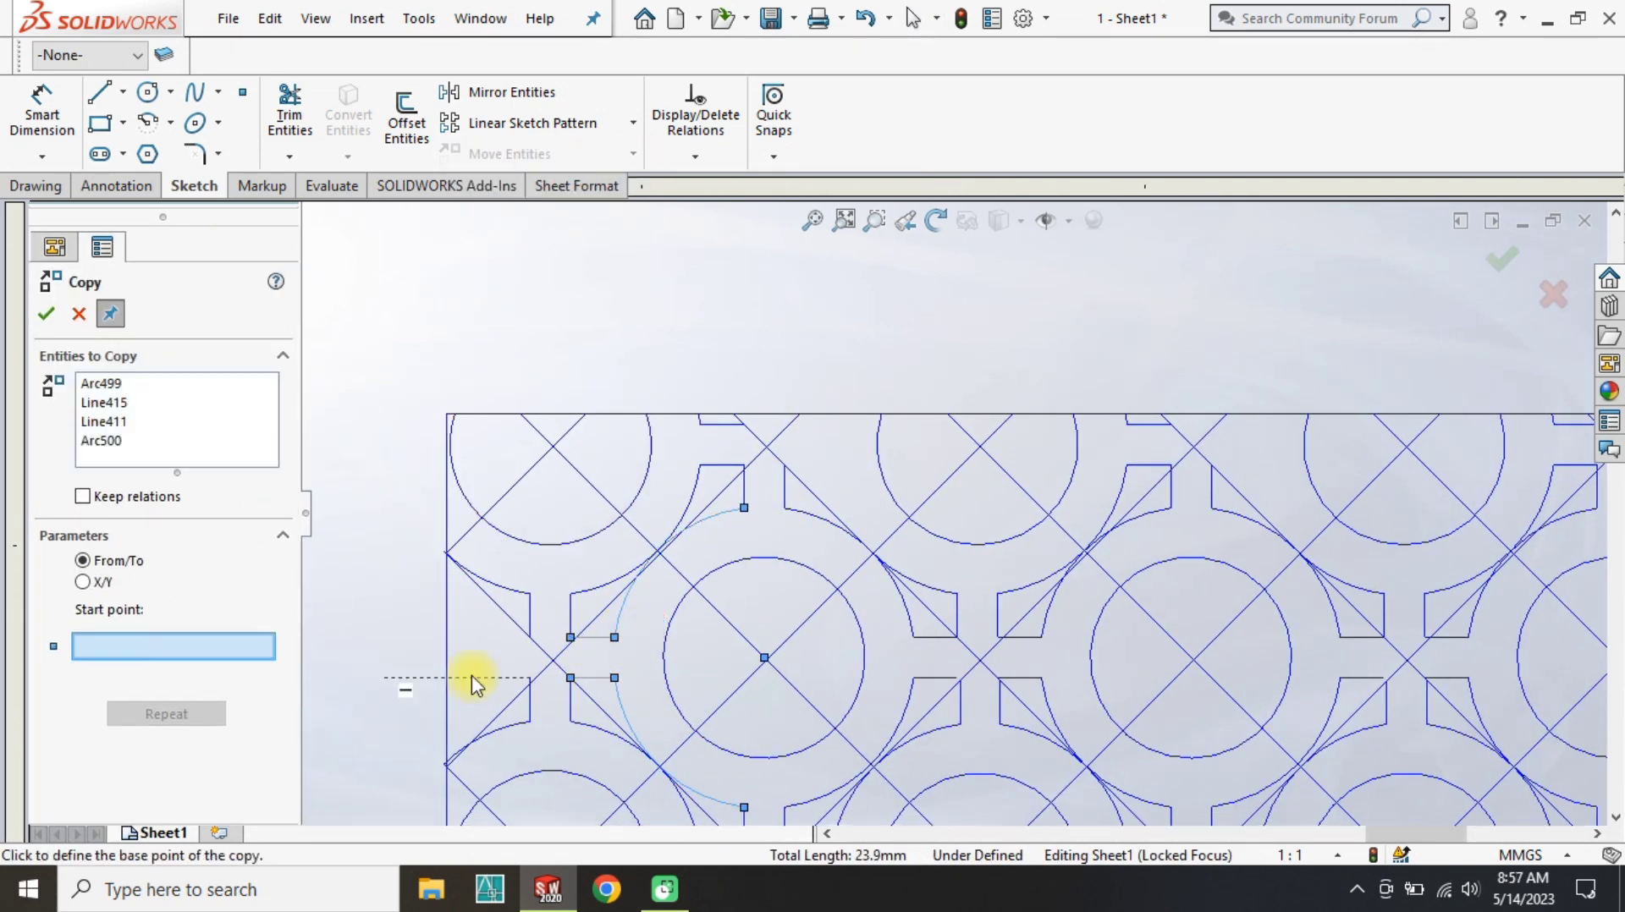
pyautogui.click(570, 678)
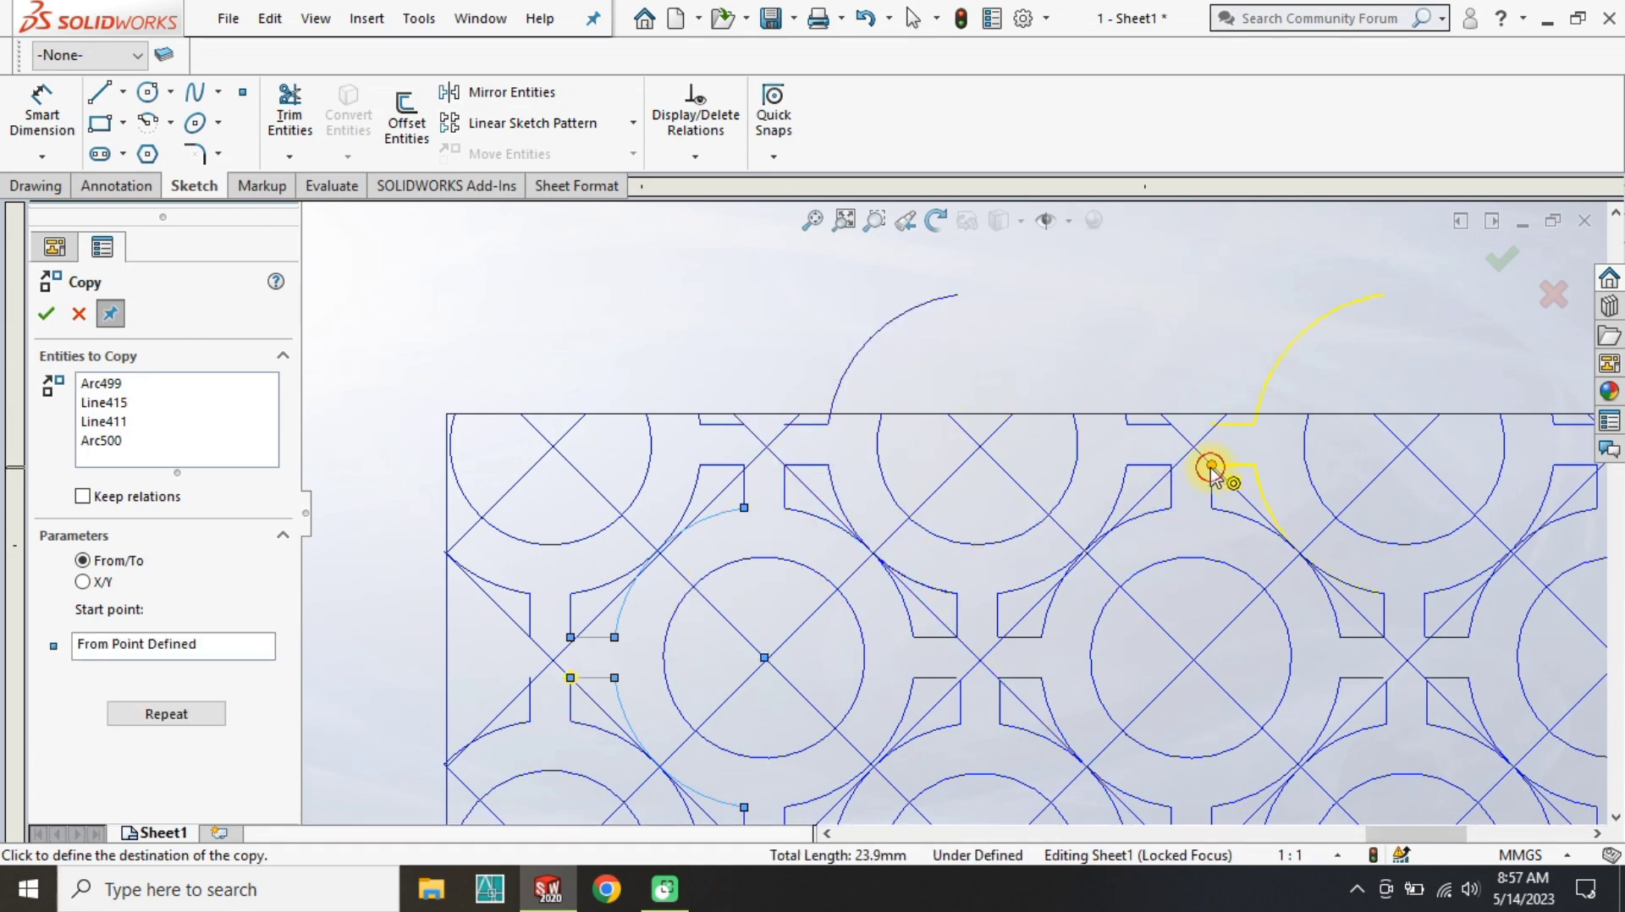
pyautogui.scroll(5, 1210, 470)
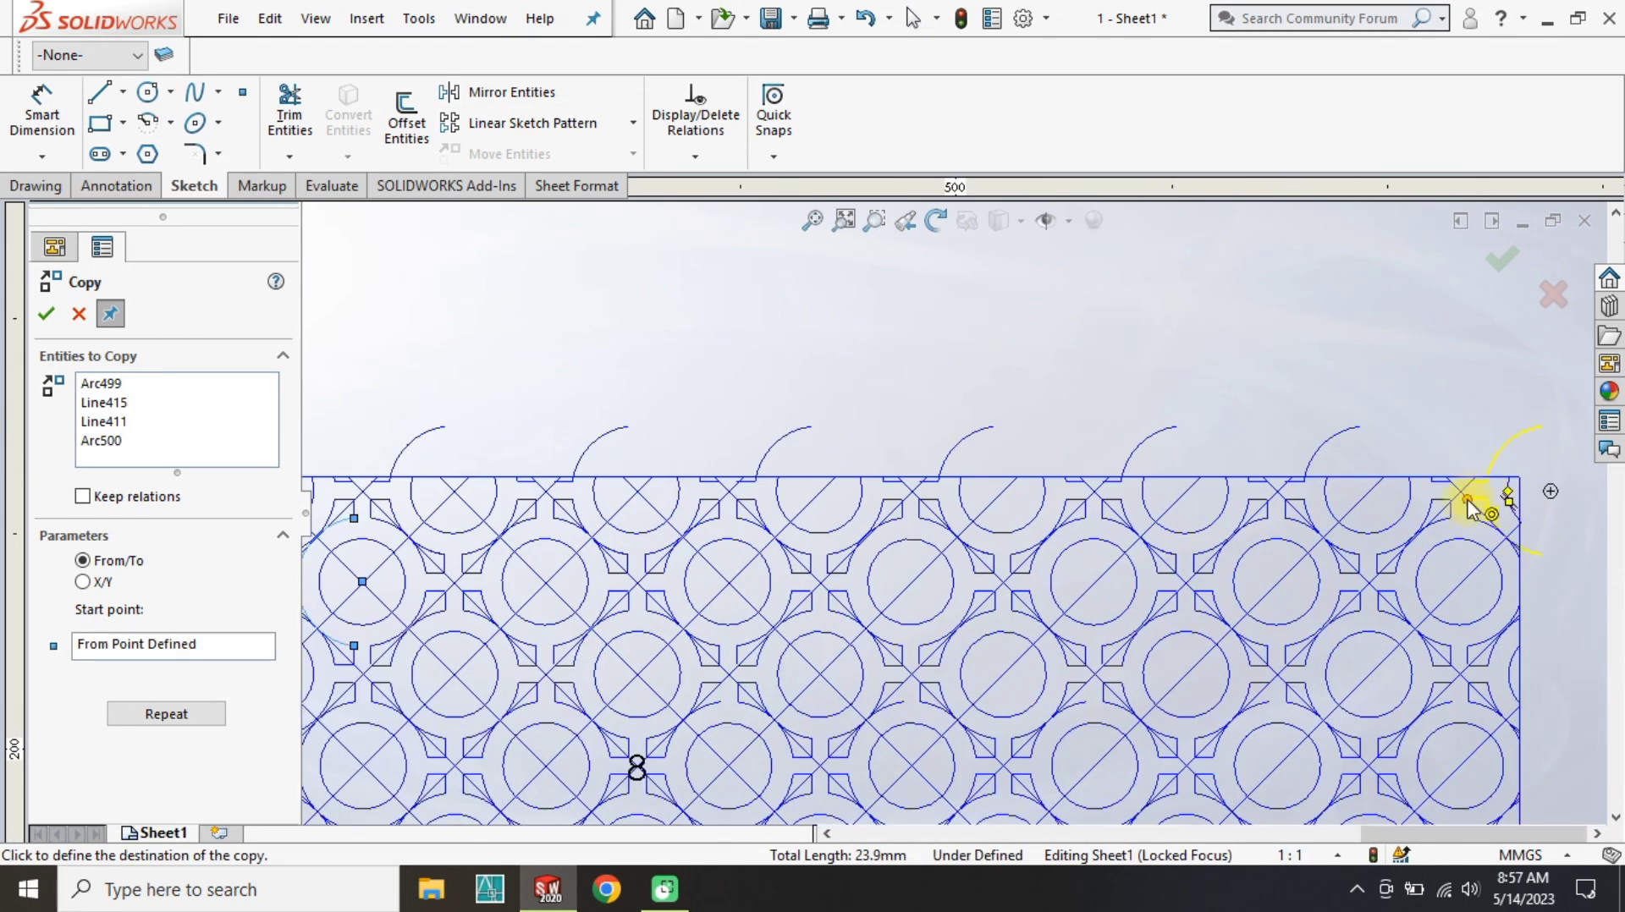
pyautogui.click(1468, 501)
pyautogui.press('Escape')
# Power-trim the copied arcs that extend above the rectangle's top edge.
pyautogui.scroll(-3, 1171, 523)
pyautogui.click(289, 112)
pyautogui.moveTo(1379, 562)
pyautogui.mouseDown()
pyautogui.moveTo(1394, 404)
pyautogui.moveTo(677, 372)
pyautogui.mouseUp()
pyautogui.scroll(5, 460, 444)
pyautogui.moveTo(1073, 470)
pyautogui.mouseDown()
pyautogui.moveTo(874, 495)
pyautogui.moveTo(605, 495)
pyautogui.mouseUp()
pyautogui.scroll(-8, 952, 533)
pyautogui.scroll(8, 952, 533)
pyautogui.scroll(-3, 427, 559)
pyautogui.scroll(-12, 812, 461)
pyautogui.moveTo(783, 512); pyautogui.dragTo(796, 554)
pyautogui.scroll(1, 901, 575)
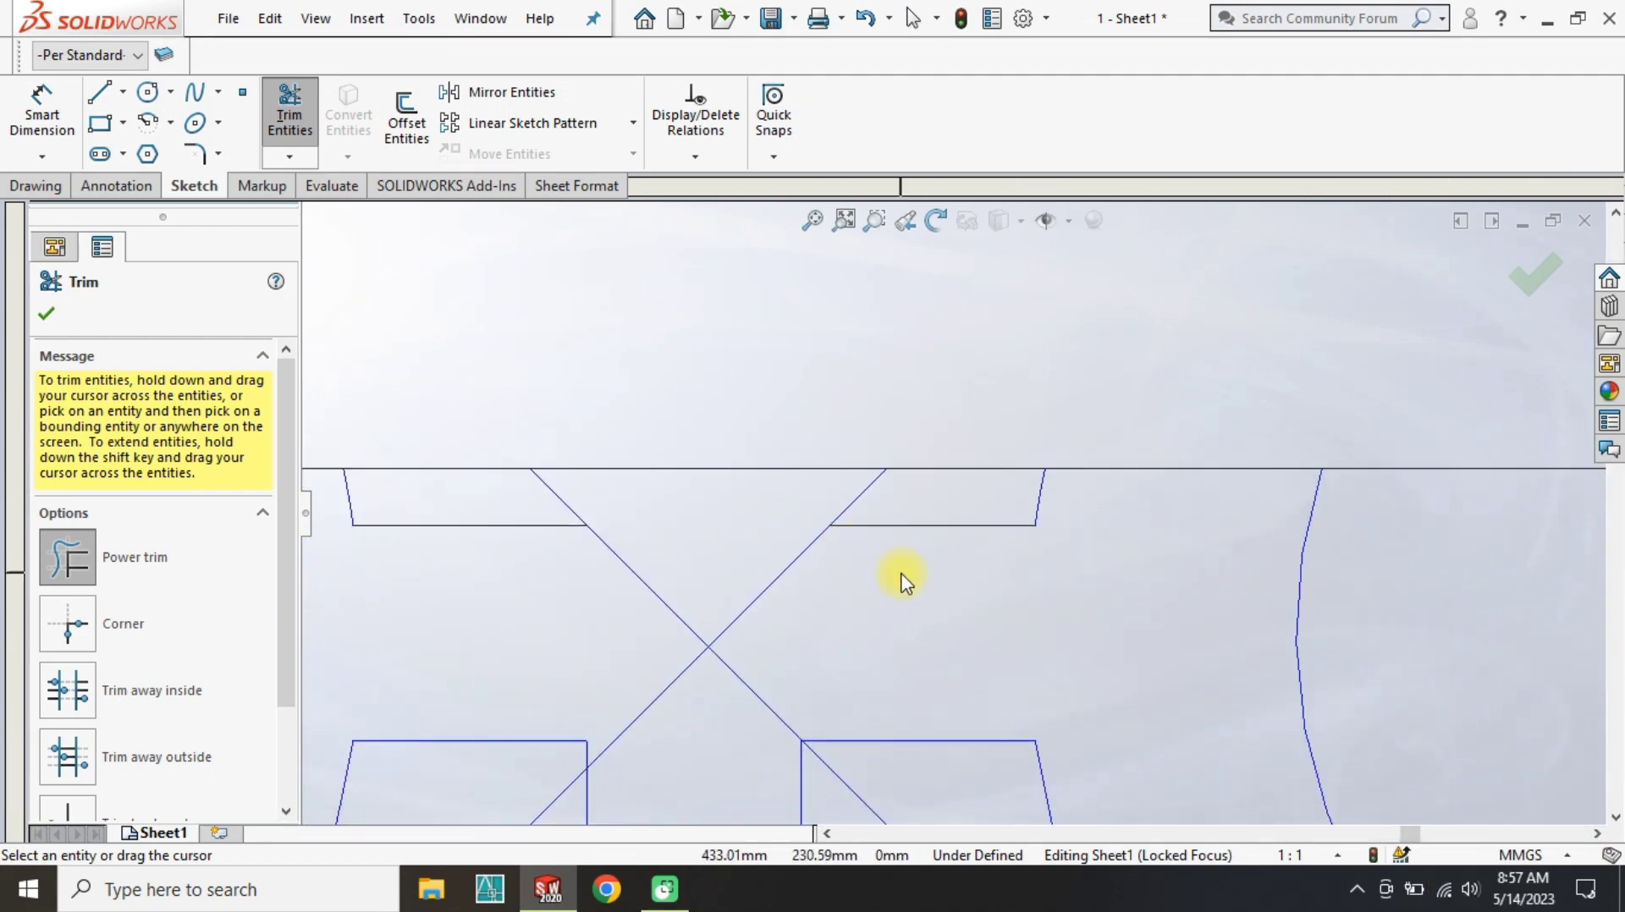
# Trim the remaining small overshooting line and arc ends along the rectangle's top and right edges.
pyautogui.scroll(8, 901, 575)
pyautogui.scroll(-9, 1204, 554)
pyautogui.moveTo(1231, 499); pyautogui.dragTo(1242, 453)
pyautogui.scroll(7, 1303, 558)
pyautogui.scroll(-9, 1219, 542)
pyautogui.scroll(6, 1074, 516)
pyautogui.moveTo(1034, 518)
pyautogui.mouseDown()
pyautogui.moveTo(1071, 478)
pyautogui.moveTo(1193, 455)
pyautogui.moveTo(1124, 456)
pyautogui.mouseUp()
pyautogui.scroll(3, 1591, 554)
pyautogui.scroll(-9, 1185, 525)
pyautogui.scroll(8, 1456, 506)
pyautogui.scroll(-8, 1253, 490)
pyautogui.scroll(6, 1510, 550)
pyautogui.scroll(2, 1516, 554)
pyautogui.scroll(-8, 1210, 486)
pyautogui.scroll(7, 1456, 533)
pyautogui.scroll(-7, 1353, 501)
pyautogui.moveTo(1299, 478); pyautogui.dragTo(1284, 450)
pyautogui.scroll(6, 1453, 590)
pyautogui.scroll(-7, 1036, 448)
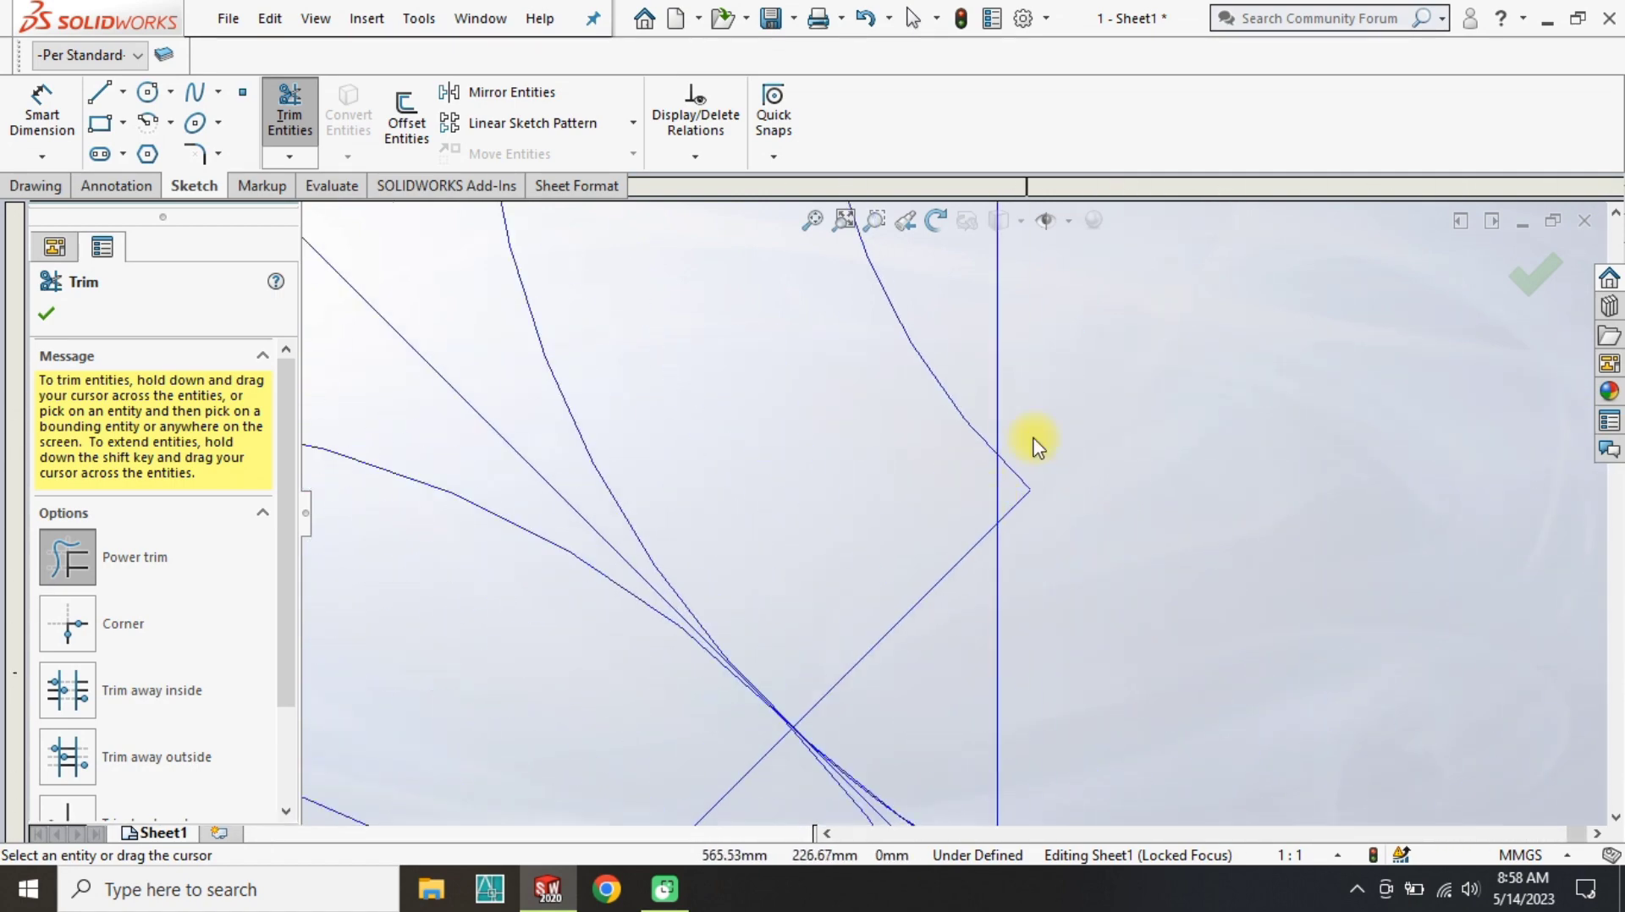
pyautogui.scroll(8, 1034, 447)
pyautogui.click(46, 313)
# Delete the empty 150 x 55 mm rectangle between the two finished patterns on the sheet, together with its dimensions.
pyautogui.click(844, 220)
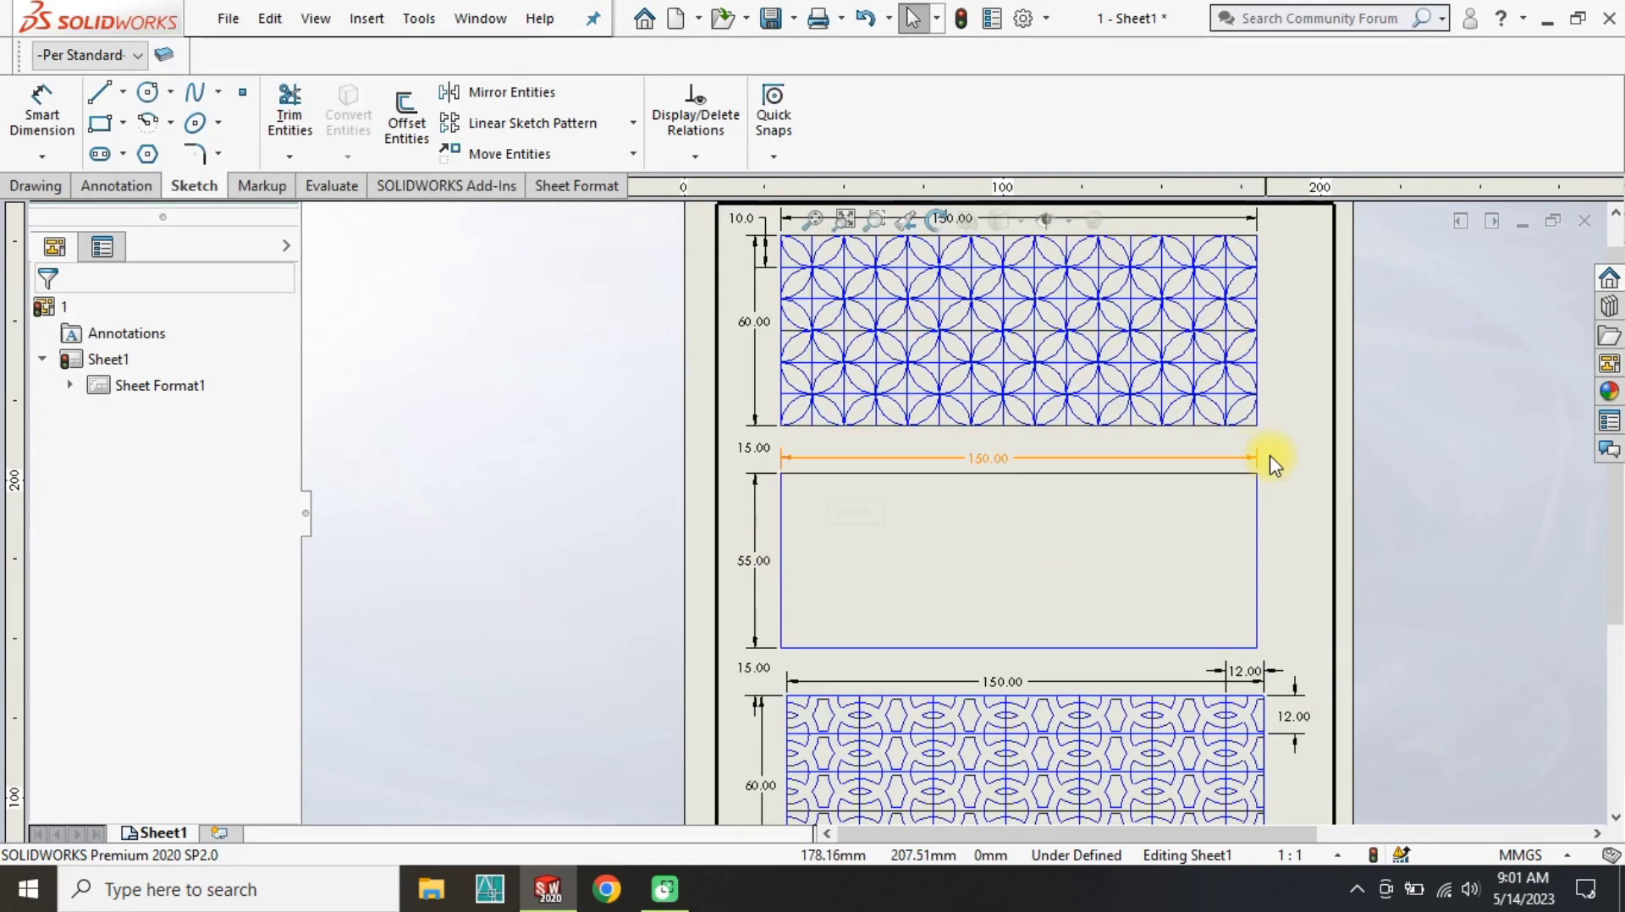
pyautogui.moveTo(1295, 445); pyautogui.dragTo(827, 653)
pyautogui.press('Delete')
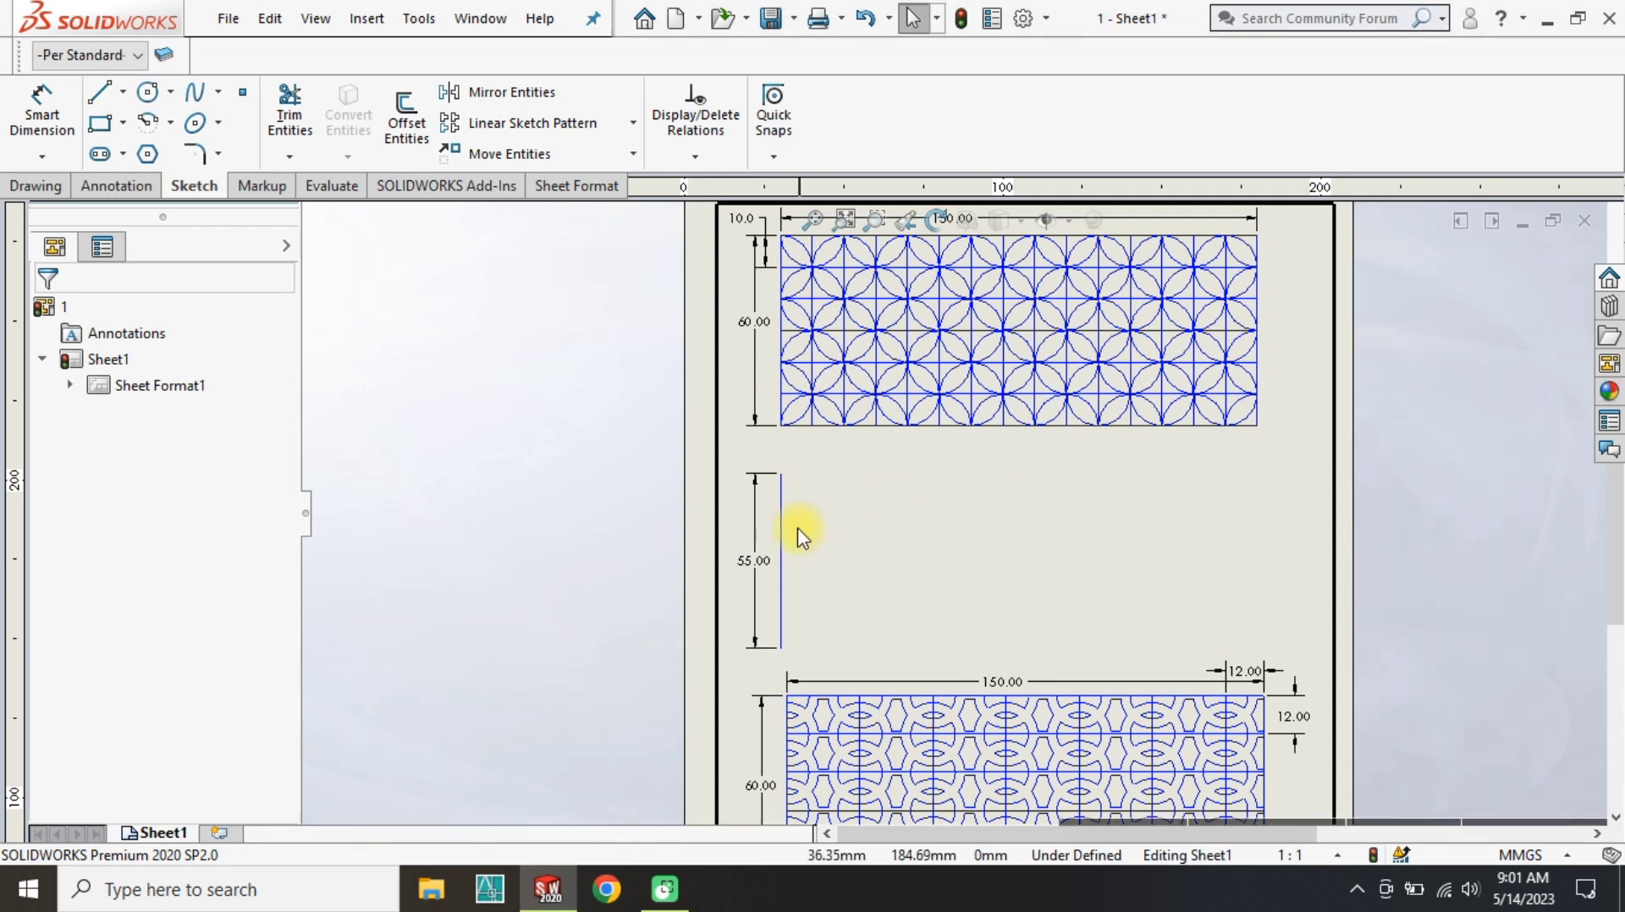
pyautogui.click(782, 531)
pyautogui.press('Delete')
pyautogui.press('Return')
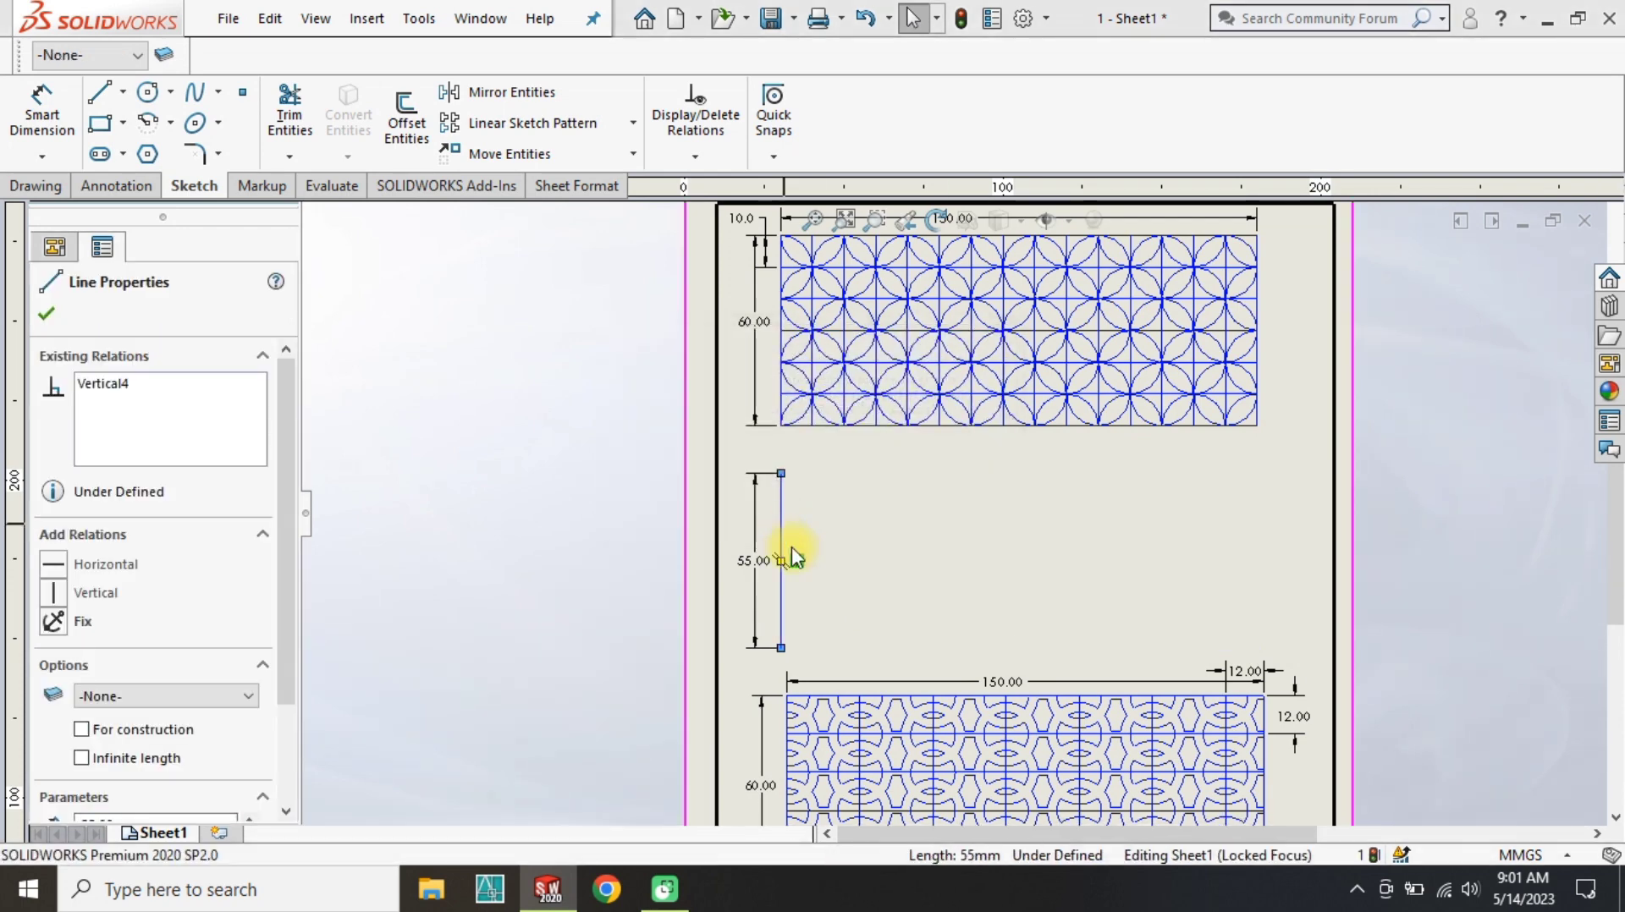
# Place a sketch point below the top pattern's lower-left corner and dimension it 15 mm from that pattern's bottom edge.
pyautogui.click(780, 458)
pyautogui.moveTo(660, 592); pyautogui.dragTo(611, 396, button='right')
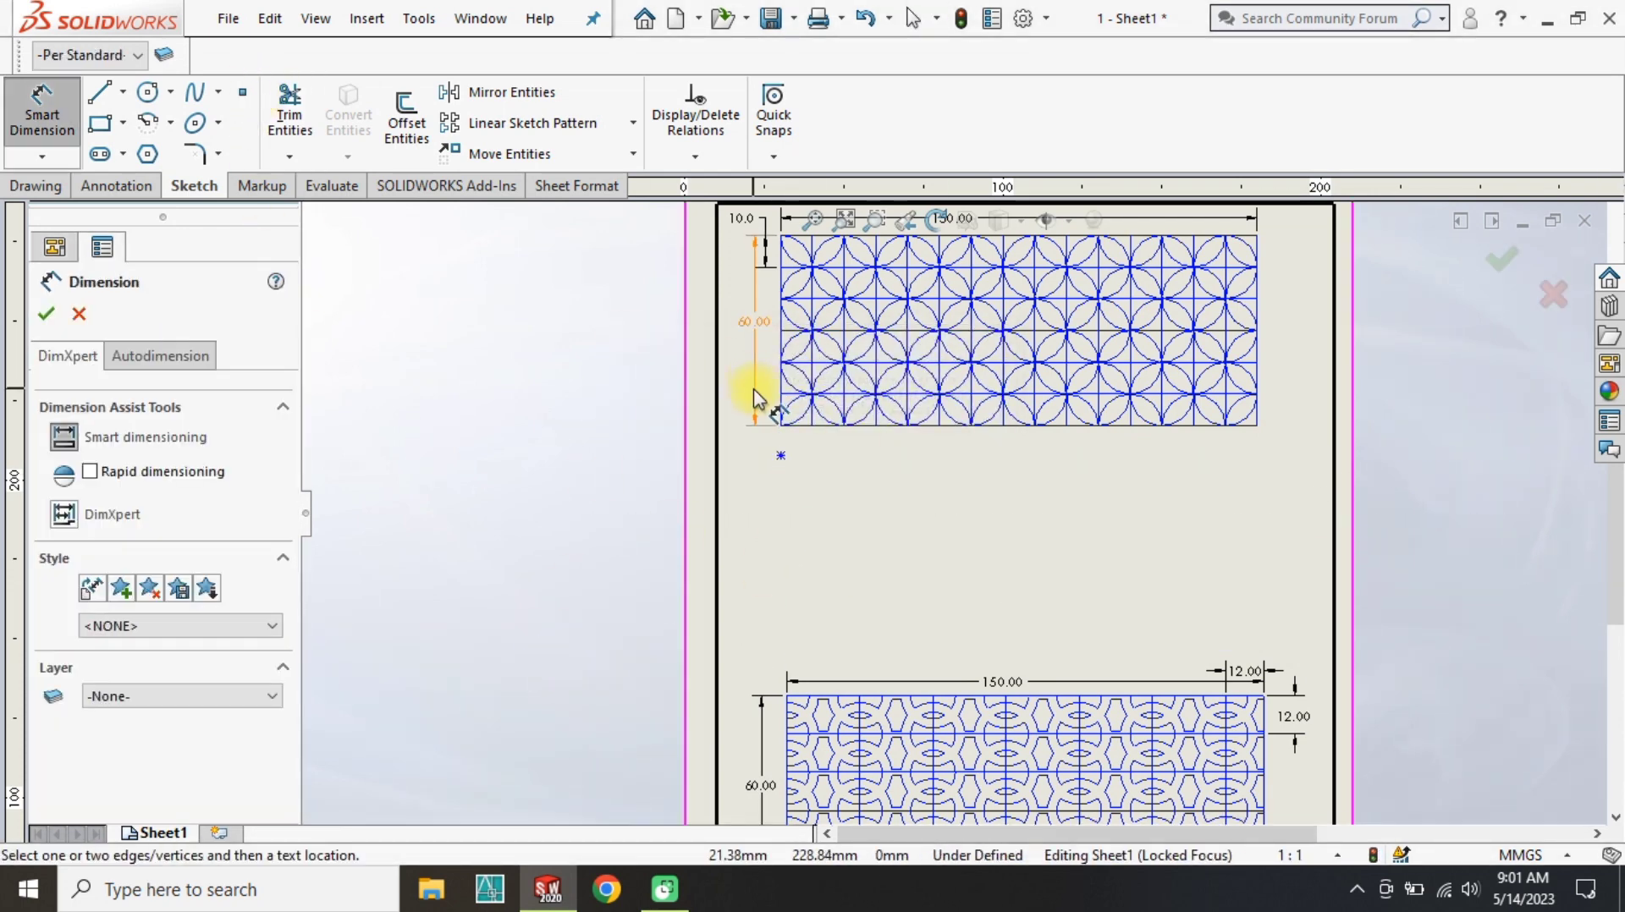
pyautogui.scroll(-4, 766, 402)
pyautogui.click(888, 435)
pyautogui.click(888, 525)
pyautogui.click(827, 500)
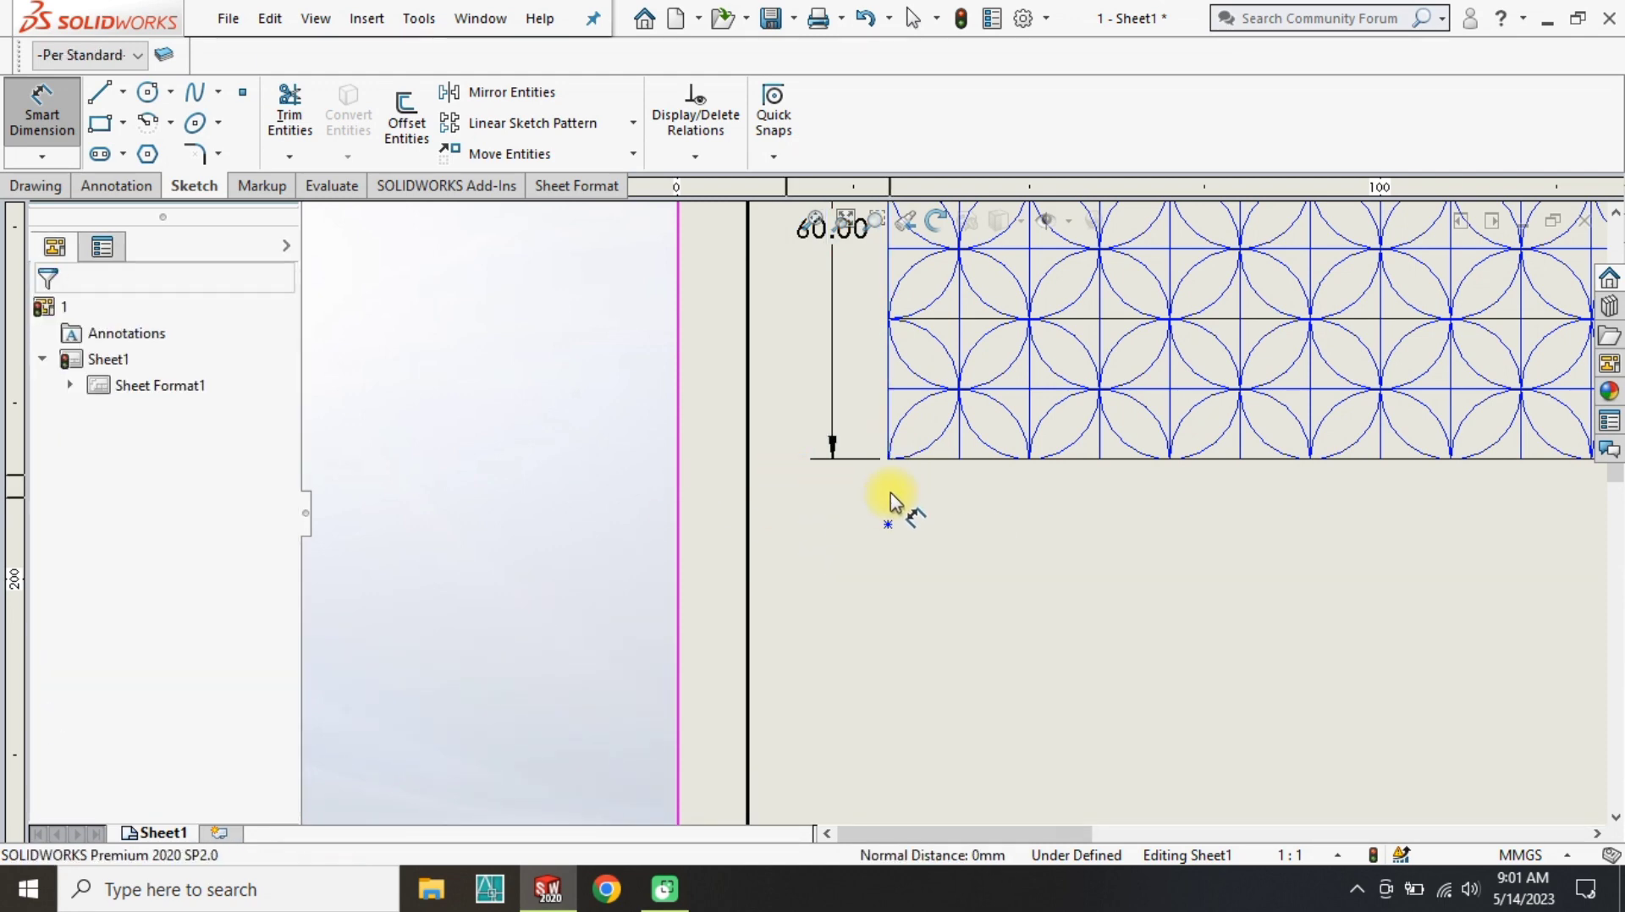
pyautogui.click(926, 460)
pyautogui.click(888, 525)
pyautogui.click(841, 502)
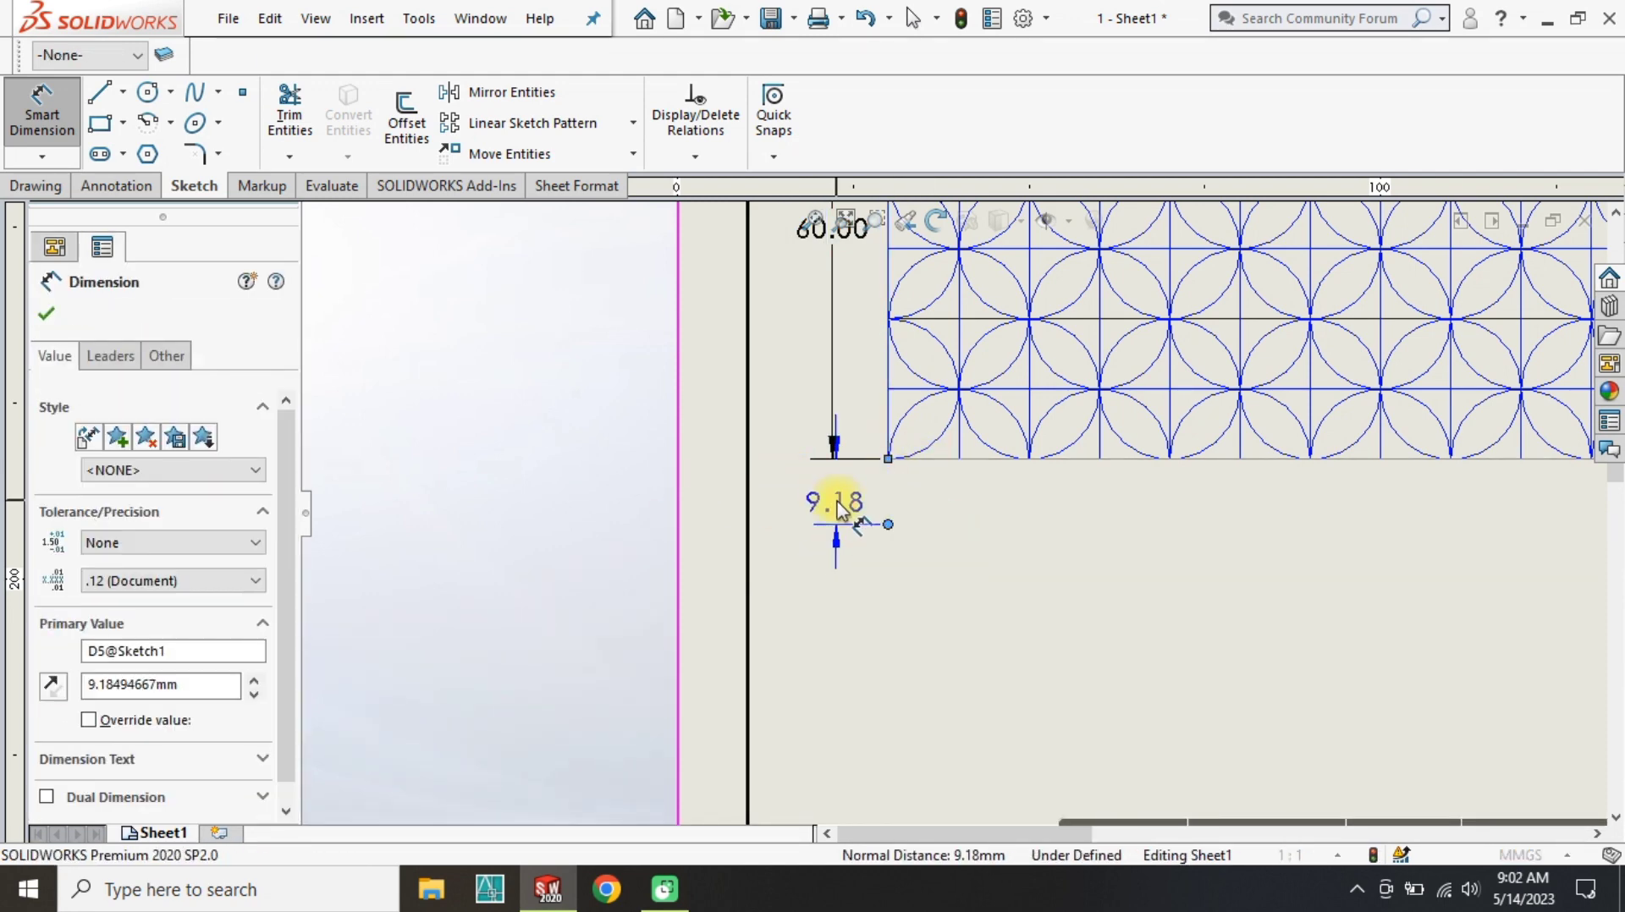
pyautogui.write('15')
pyautogui.press('Return')
pyautogui.scroll(6, 883, 558)
pyautogui.press('Escape')
pyautogui.scroll(2, 986, 706)
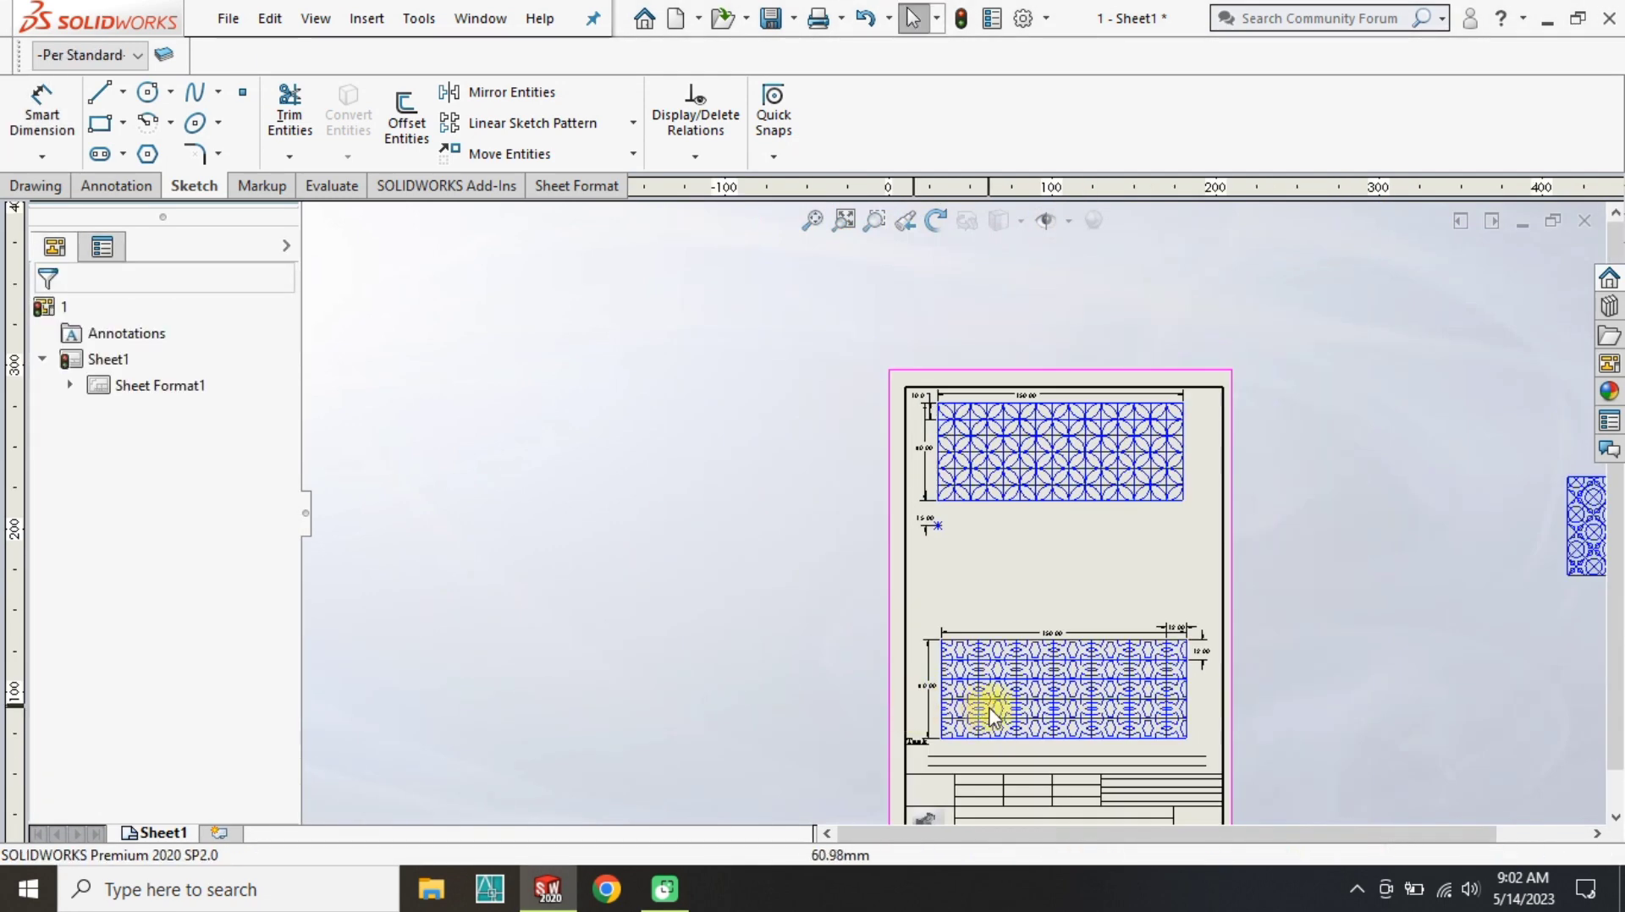
pyautogui.scroll(-1, 985, 707)
pyautogui.scroll(4, 1286, 473)
pyautogui.scroll(-2, 1286, 480)
pyautogui.click(633, 153)
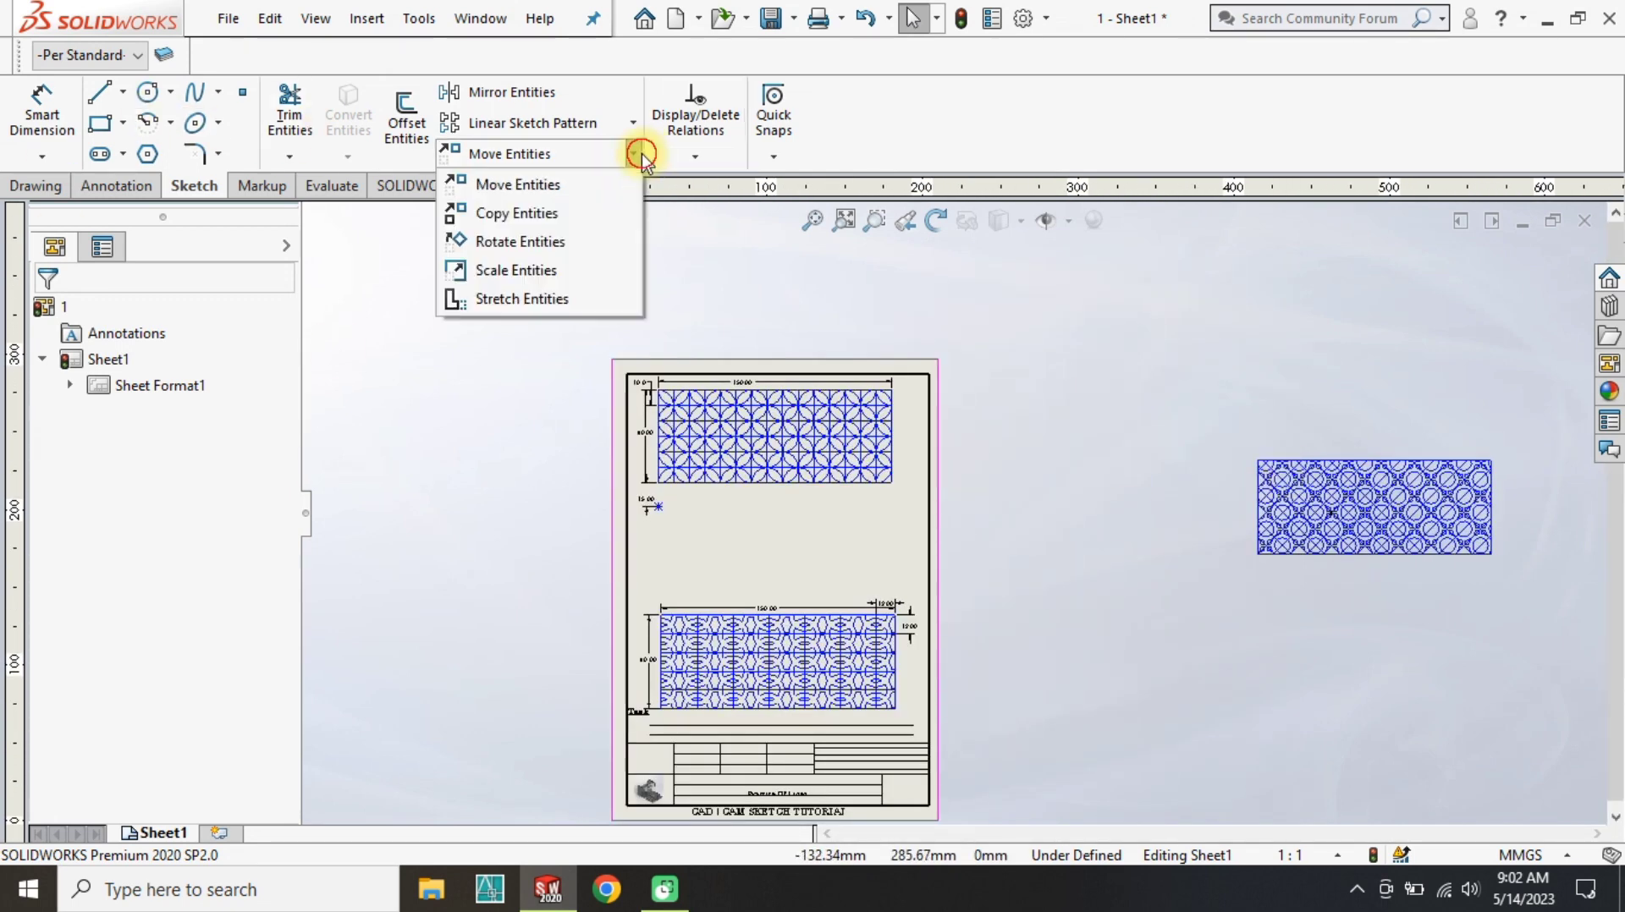
pyautogui.click(592, 208)
pyautogui.click(79, 314)
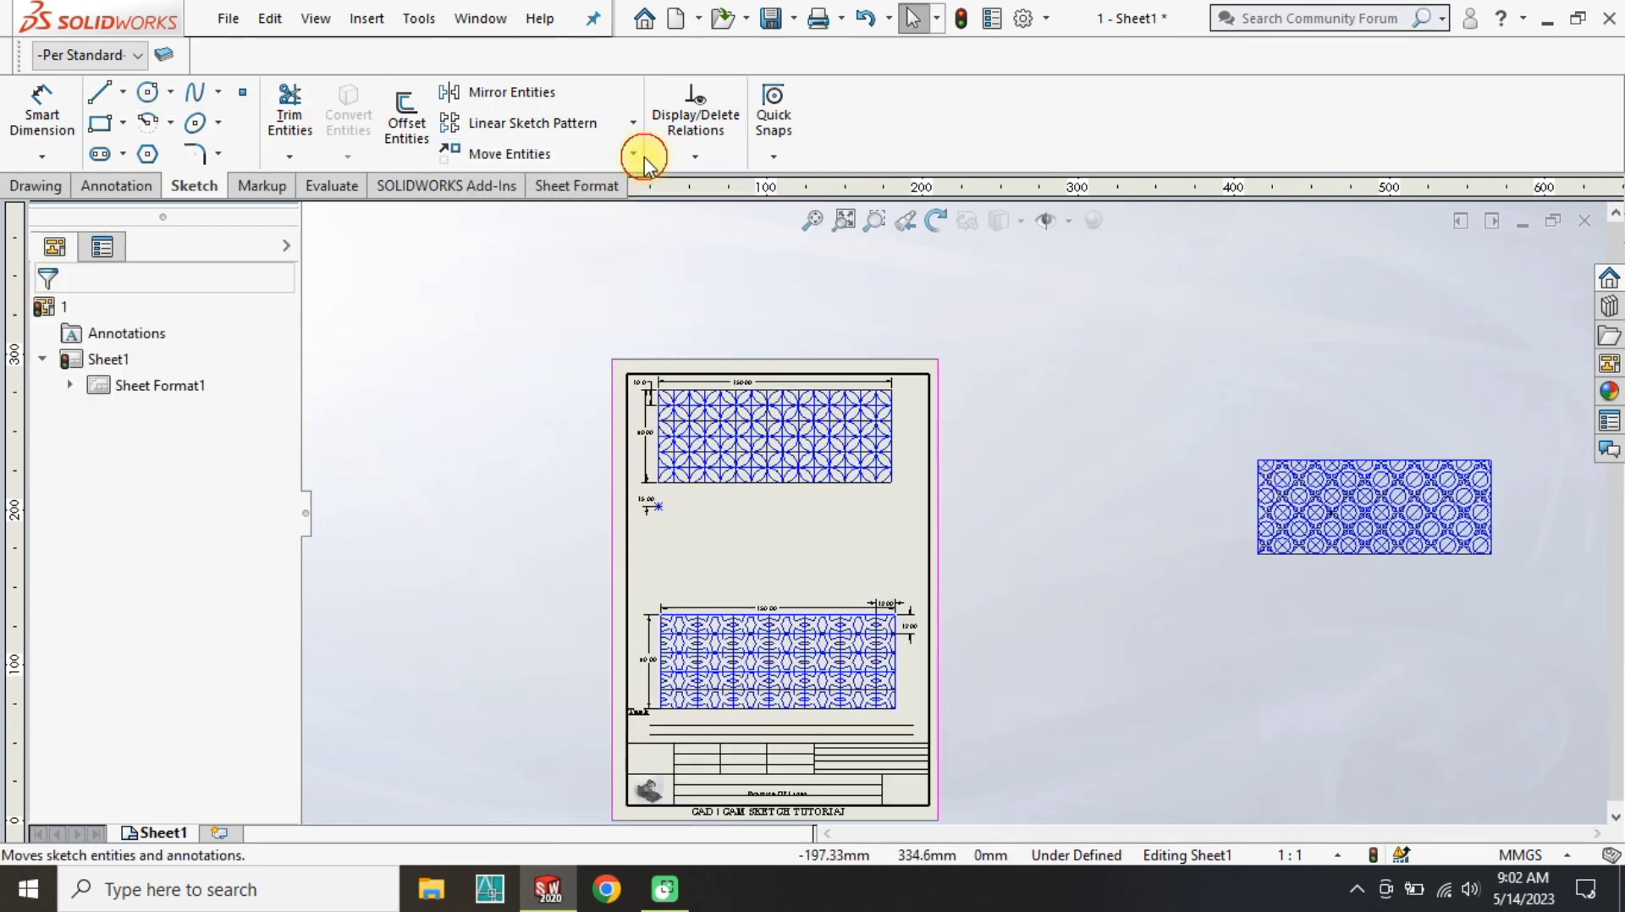
# Move the whole circle-motif pattern by its upper-left corner onto the sketch point below the top pattern's lower-left corner.
pyautogui.click(633, 153)
pyautogui.click(571, 184)
pyautogui.moveTo(1515, 428)
pyautogui.mouseDown()
pyautogui.moveTo(1236, 590)
pyautogui.moveTo(1250, 586)
pyautogui.mouseUp()
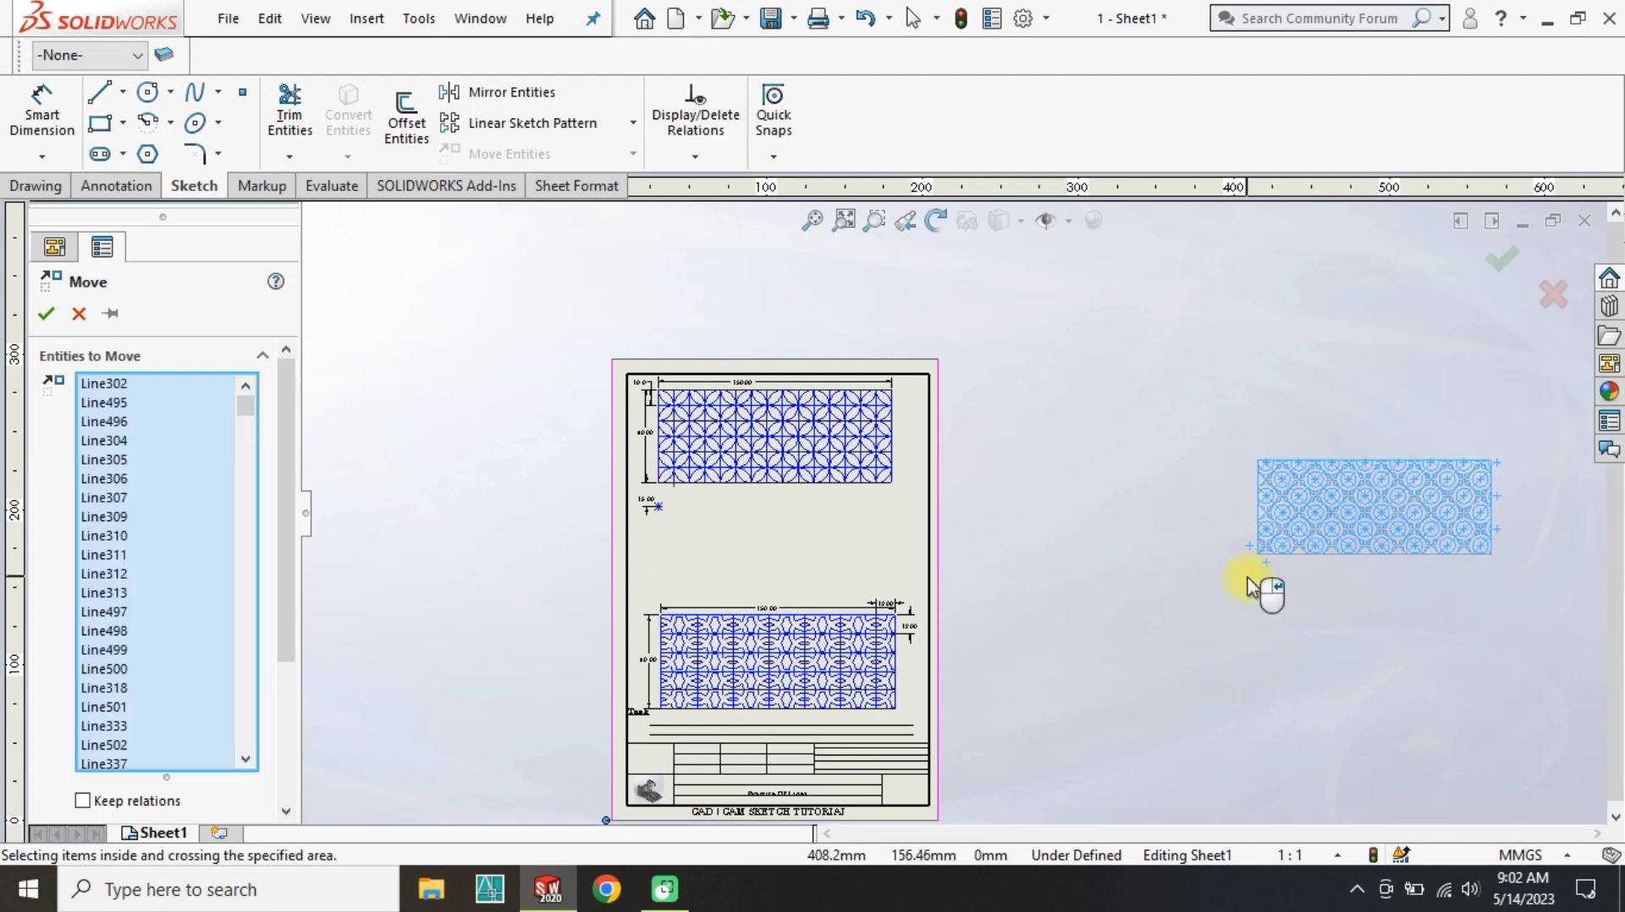
pyautogui.scroll(-3, 176, 736)
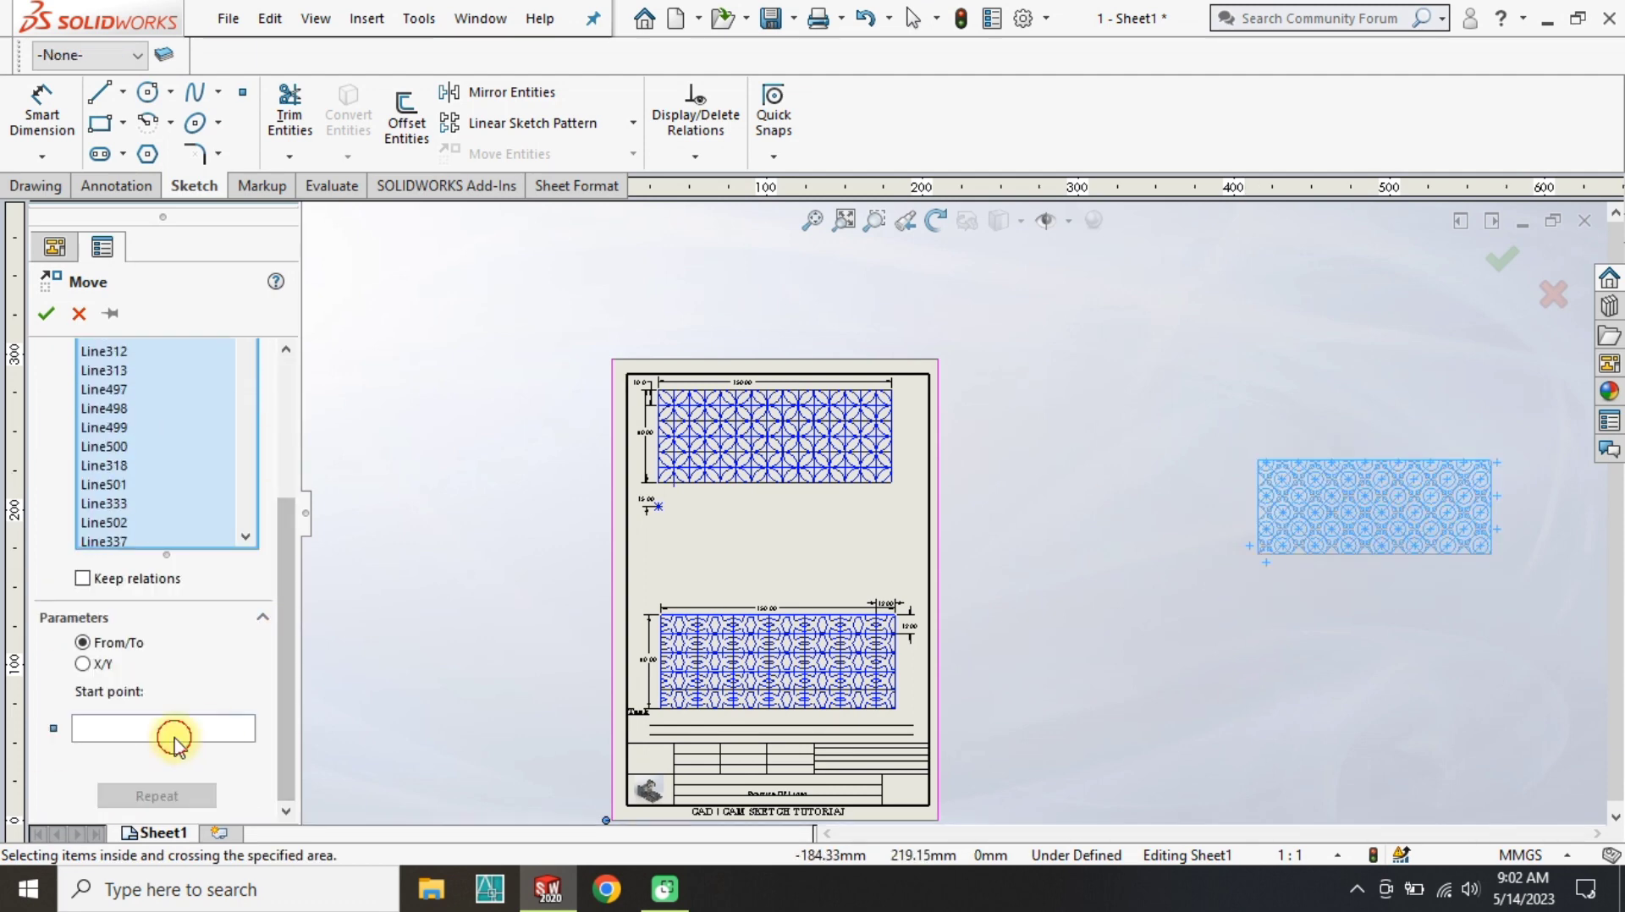
pyautogui.click(133, 726)
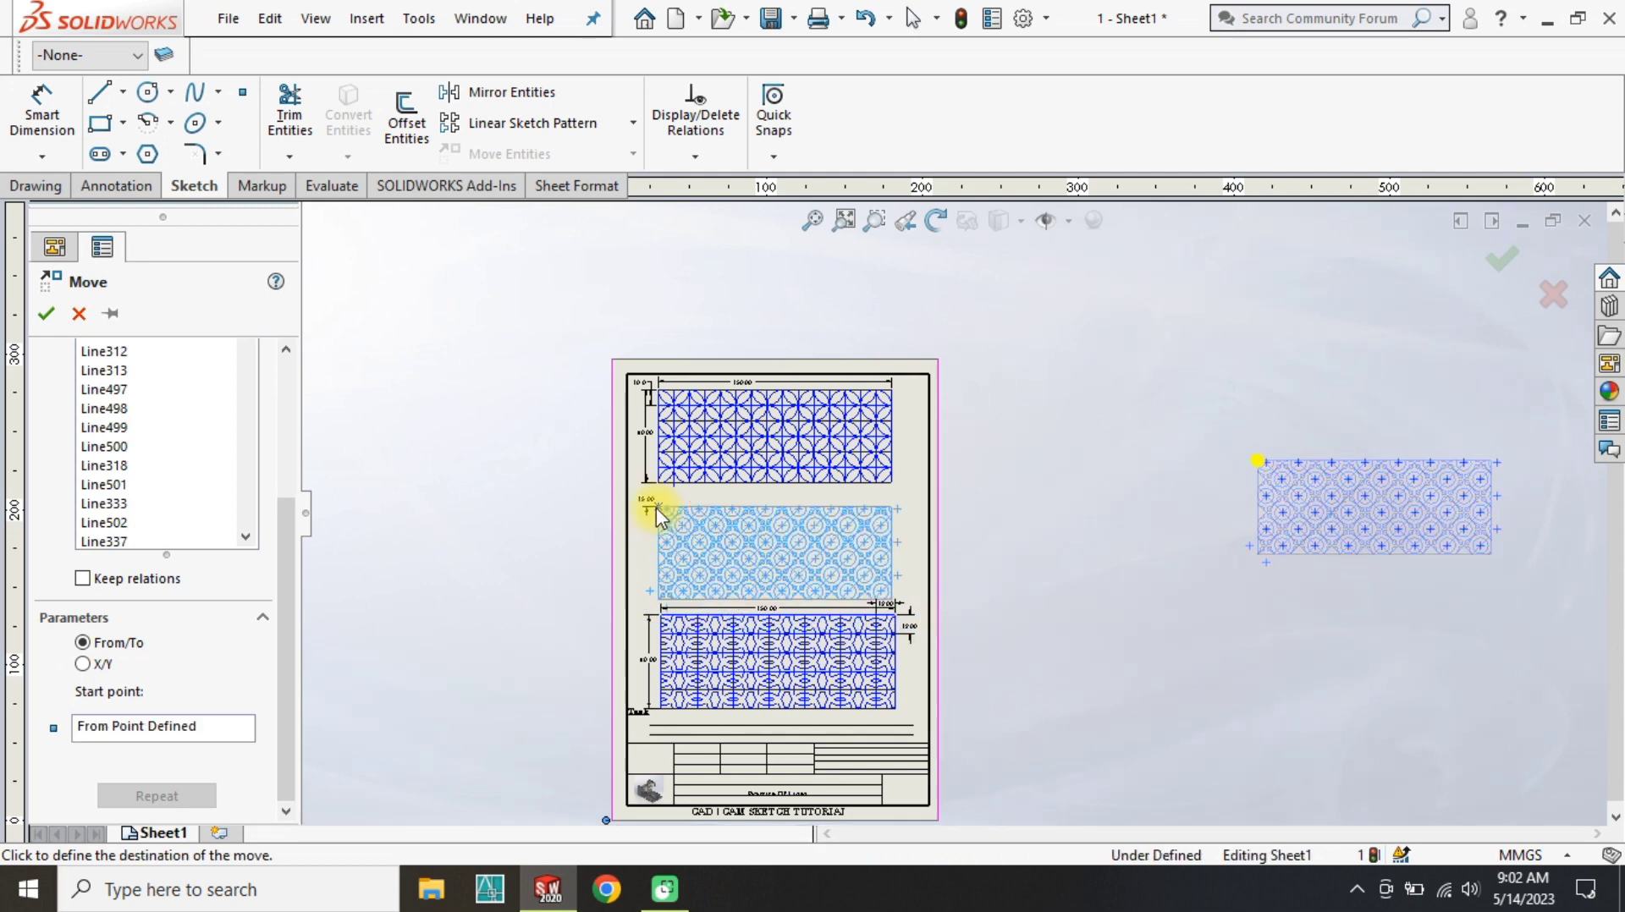
pyautogui.click(657, 507)
# Delete the stray long horizontal and vertical lines that extend beyond the sheet around the moved circle-motif pattern.
pyautogui.scroll(-1, 508, 592)
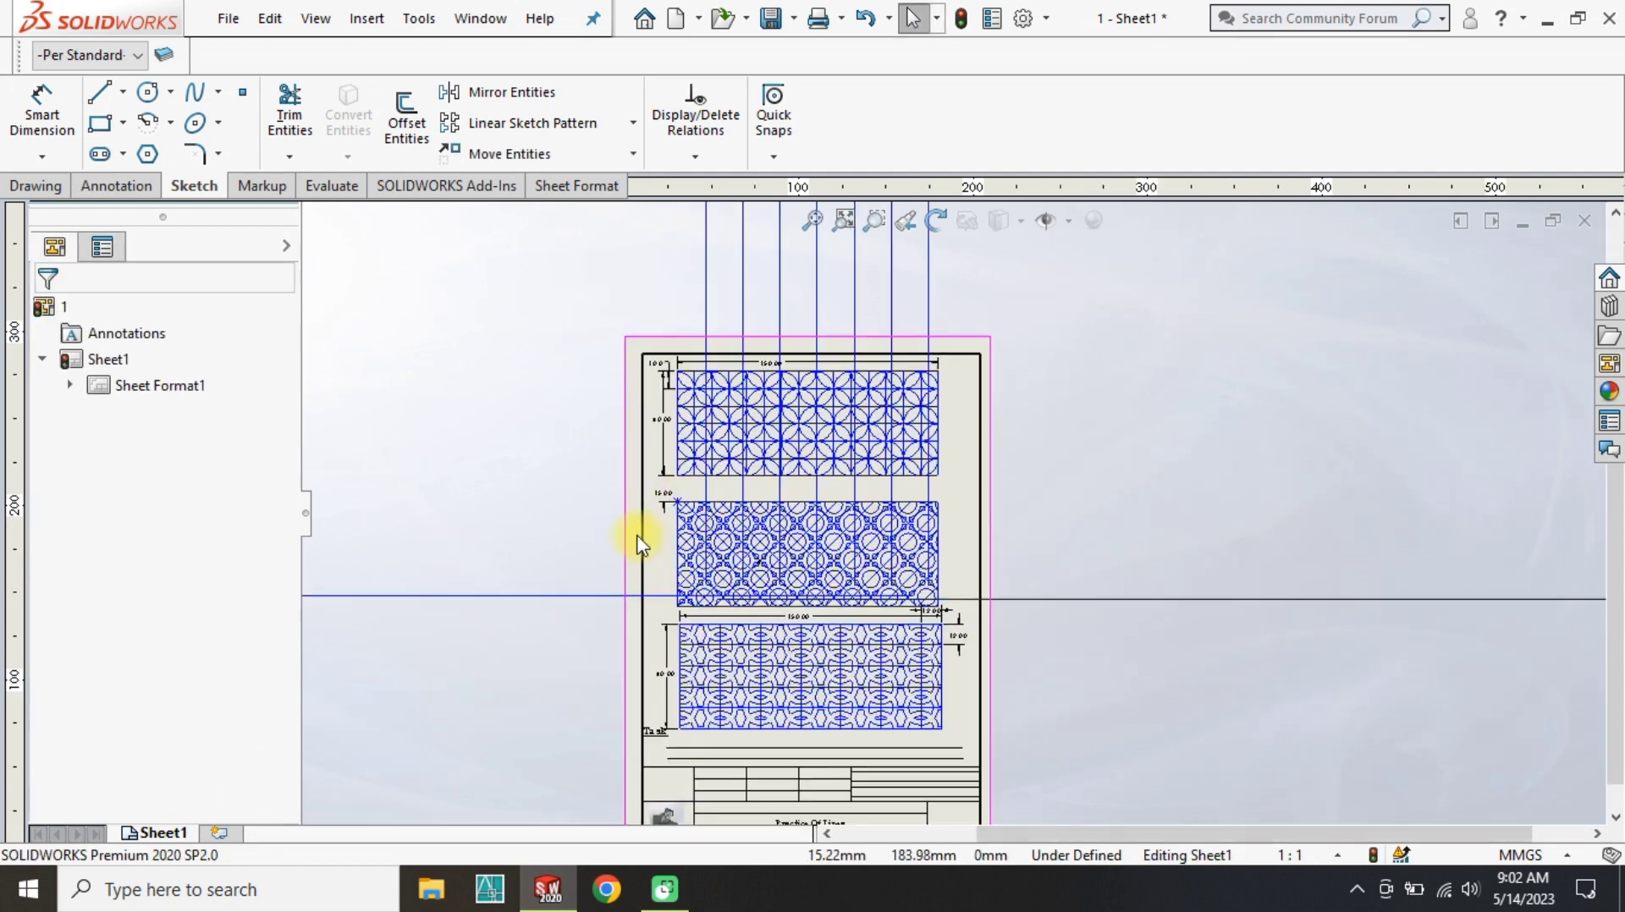
pyautogui.scroll(3, 1093, 506)
pyautogui.click(1213, 561)
pyautogui.press('Delete')
pyautogui.press('Escape')
pyautogui.moveTo(1389, 465); pyautogui.dragTo(1218, 651)
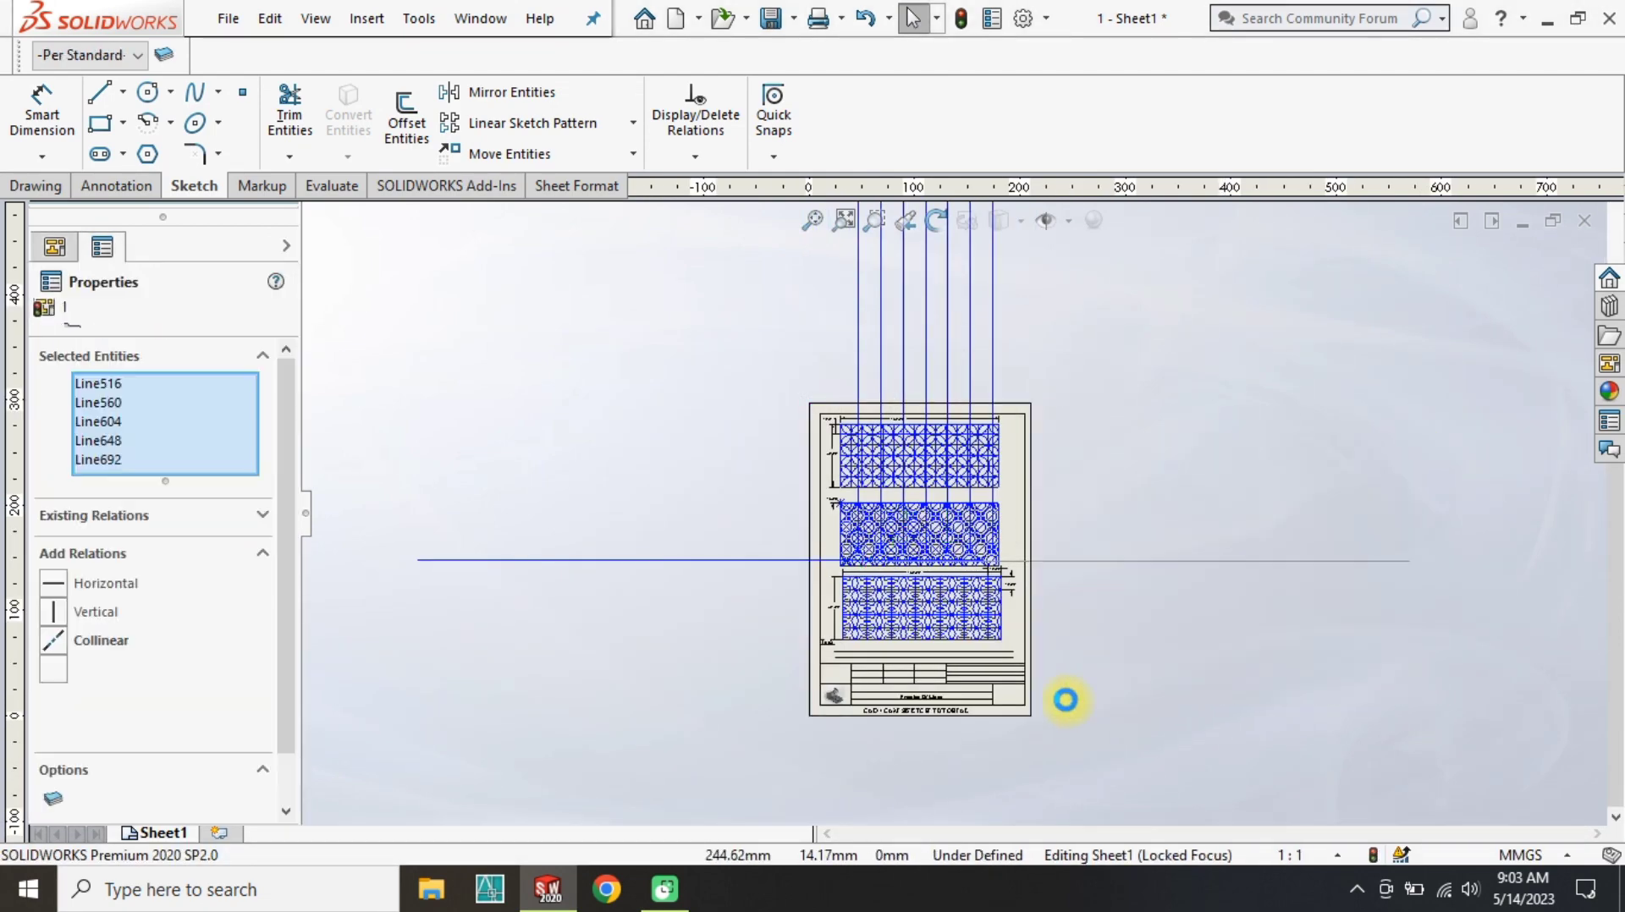
pyautogui.press('Delete')
pyautogui.scroll(2, 958, 440)
pyautogui.moveTo(1063, 303); pyautogui.dragTo(748, 626)
pyautogui.press('Delete')
pyautogui.press('Return')
pyautogui.press('Delete')
pyautogui.scroll(5, 889, 542)
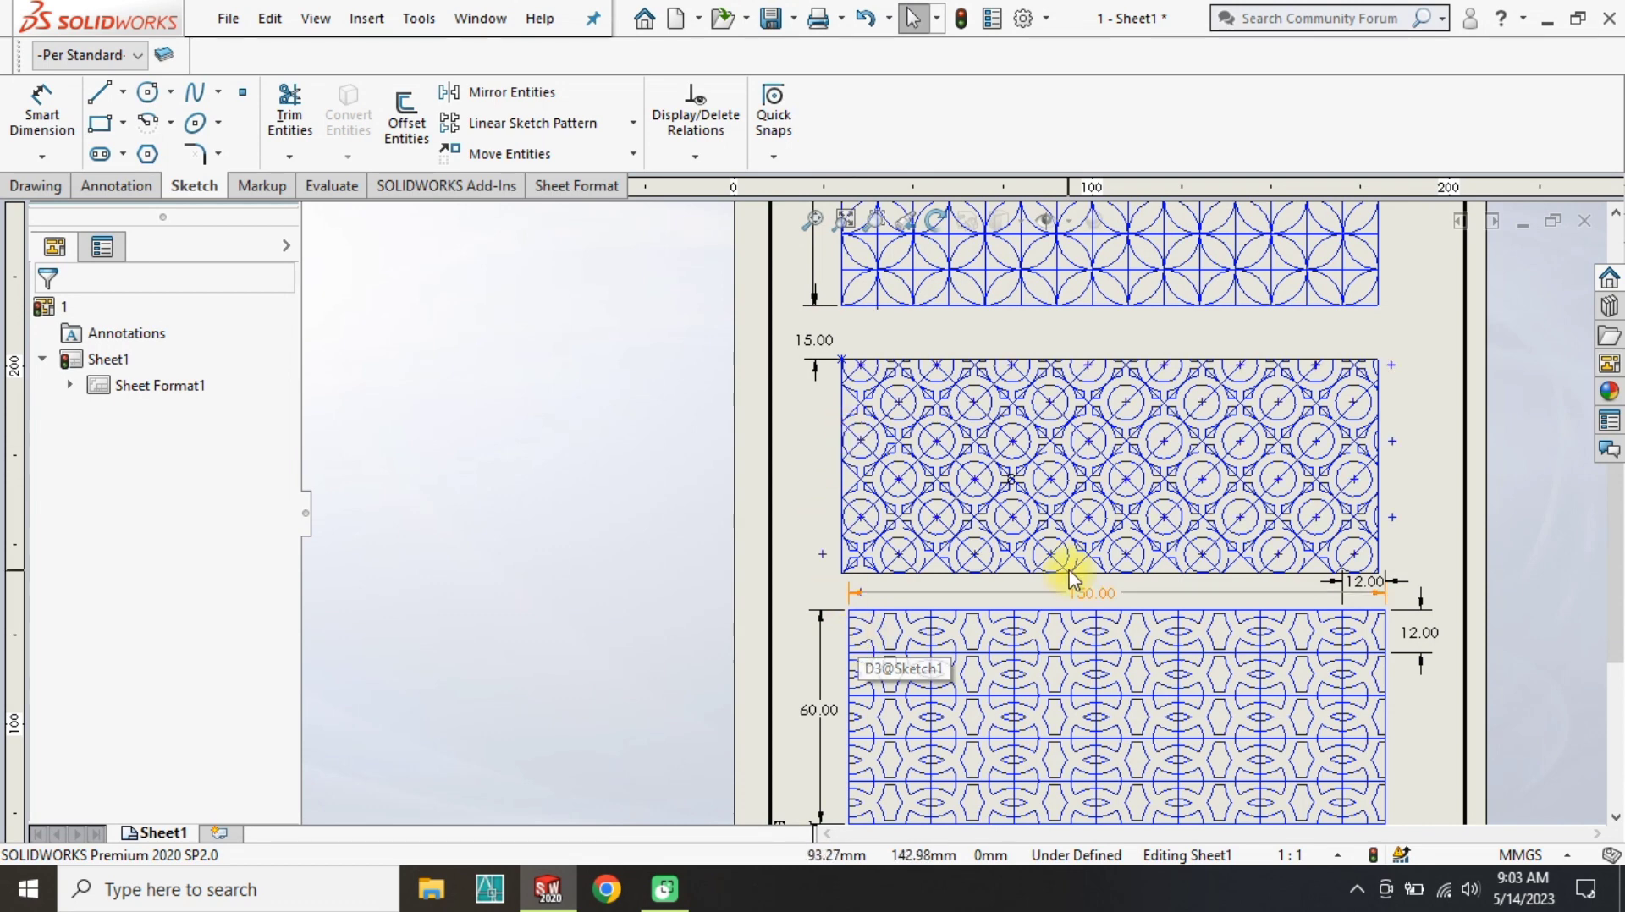
# Draw a construction line from the middle pattern's lower-left corner to the bottom pattern's upper-left corner and make it vertical.
pyautogui.click(100, 93)
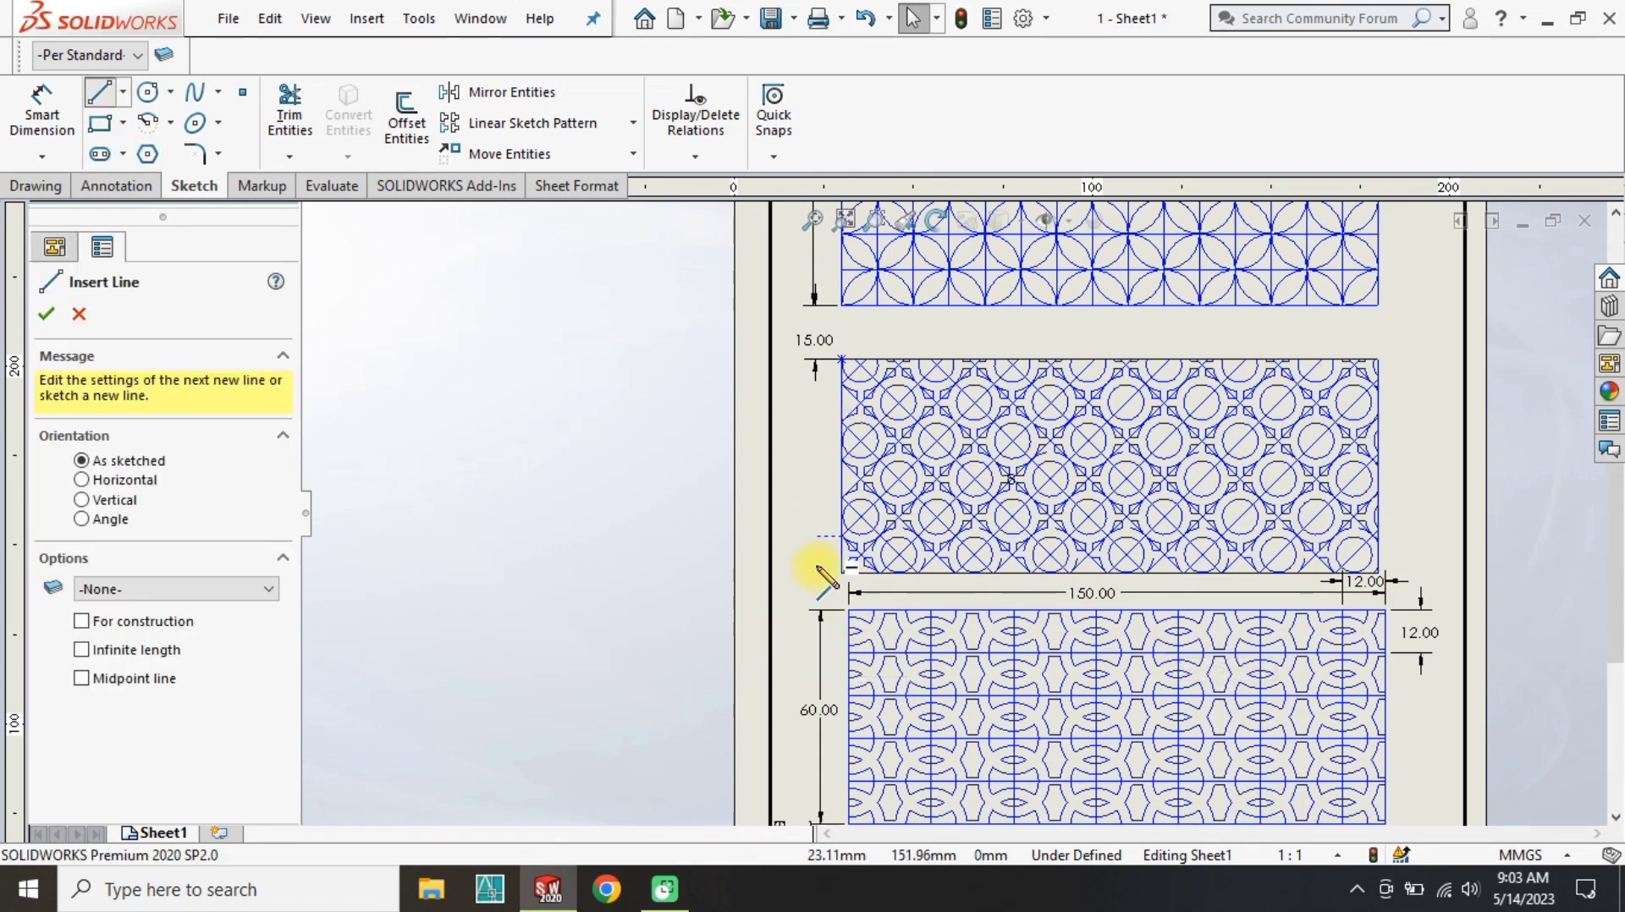
pyautogui.click(841, 574)
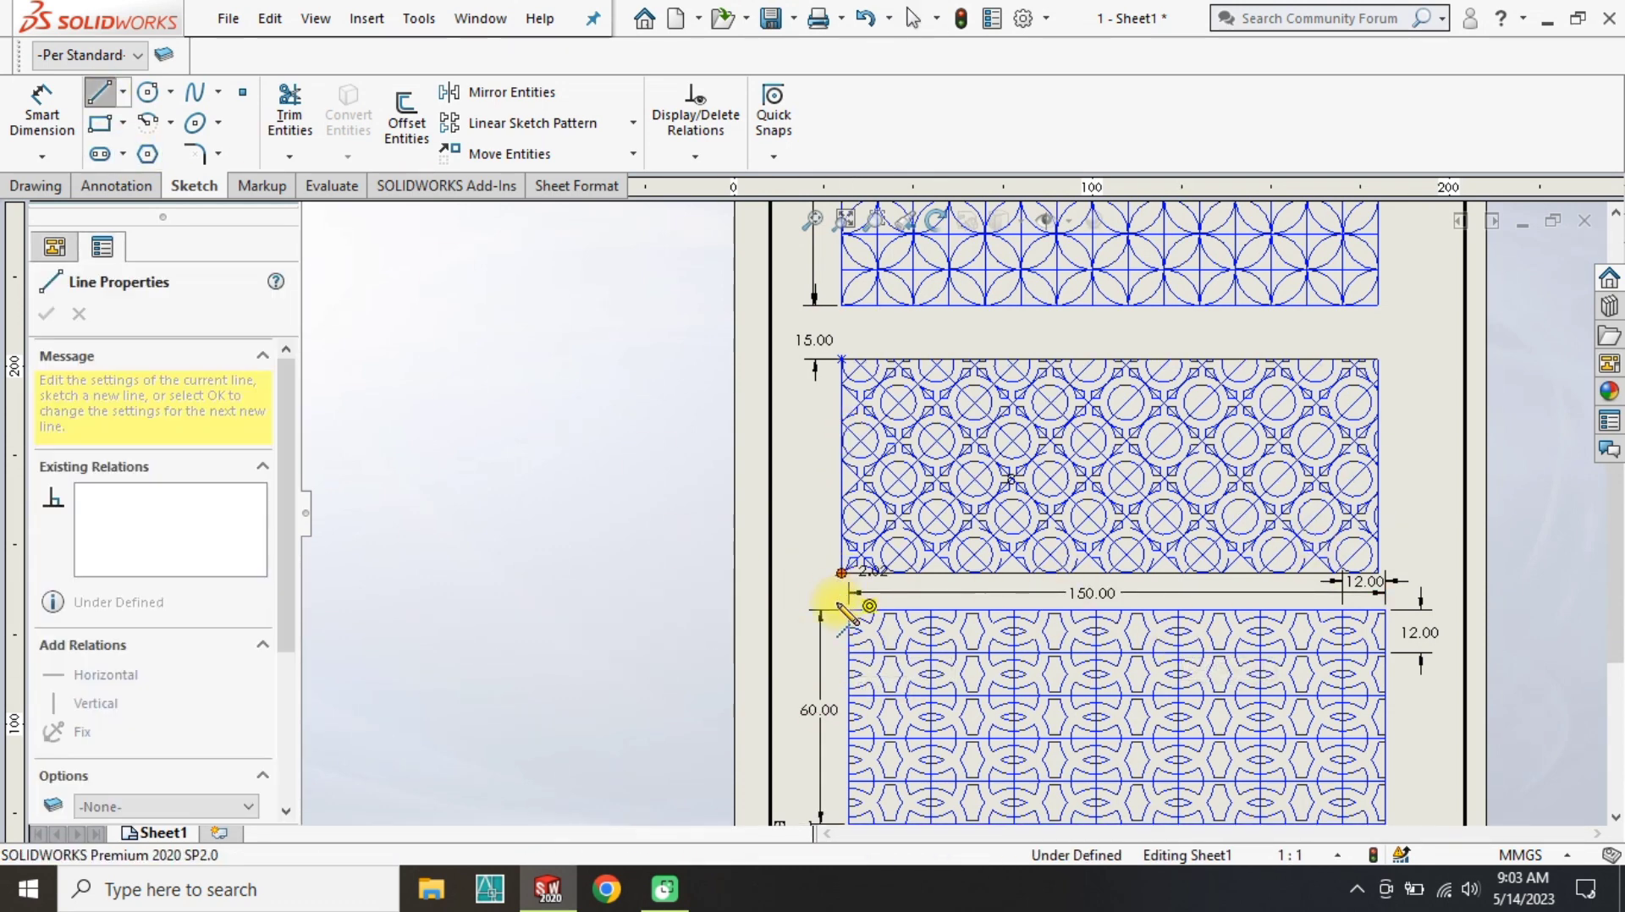
pyautogui.click(848, 610)
pyautogui.press('Escape')
pyautogui.scroll(-3, 849, 610)
pyautogui.click(900, 512)
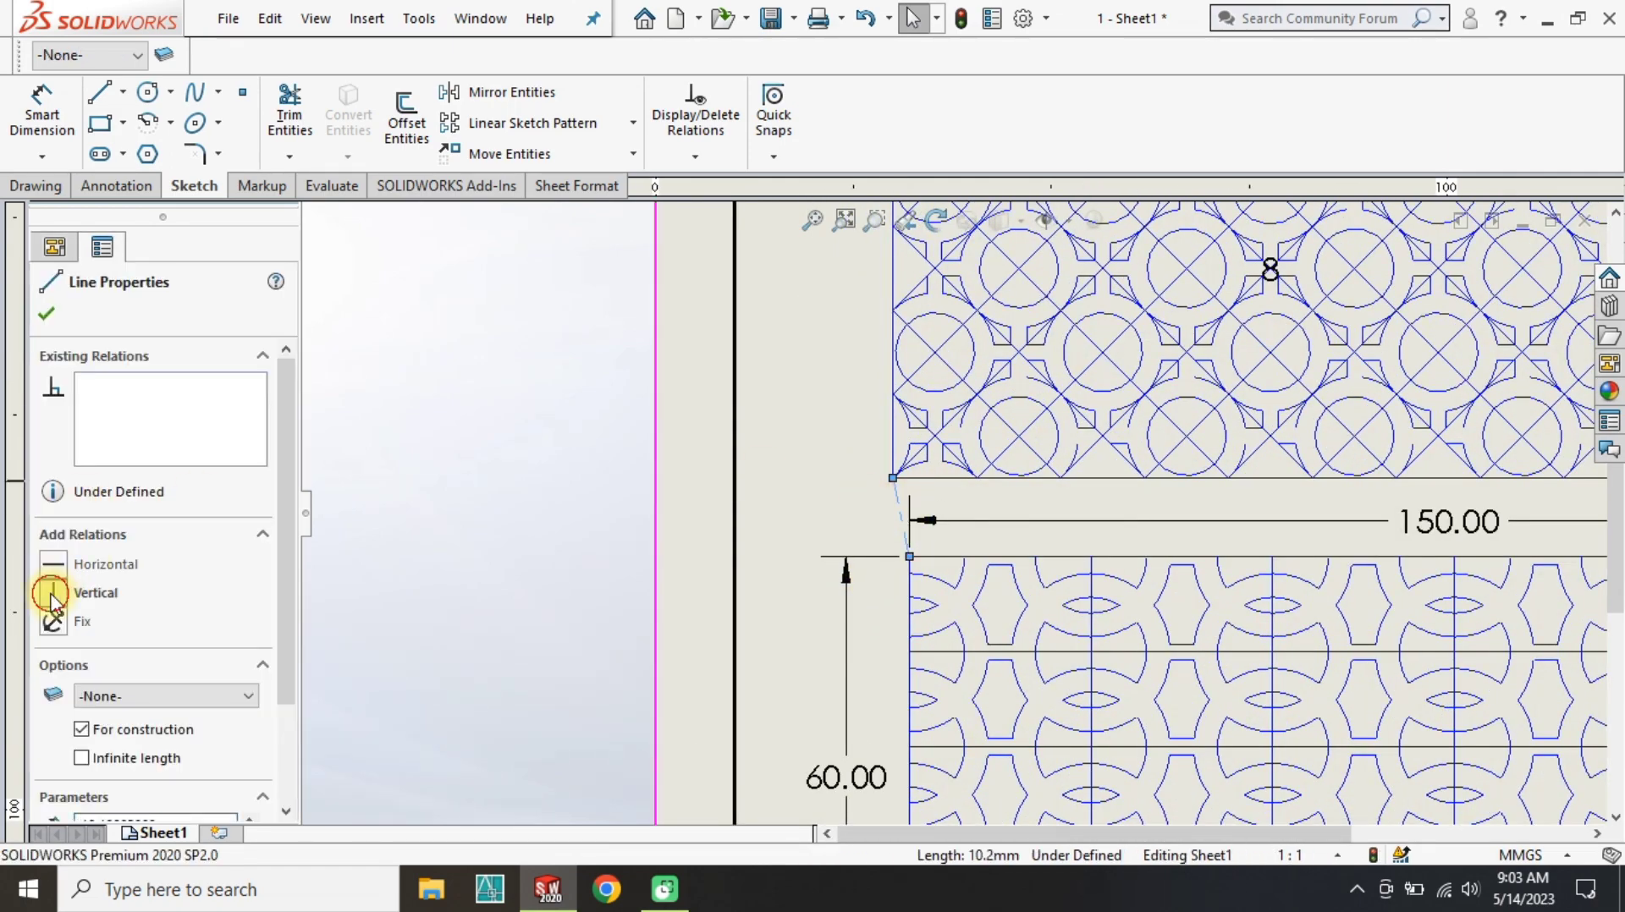
pyautogui.click(51, 594)
pyautogui.press('Escape')
pyautogui.scroll(1, 902, 511)
pyautogui.click(903, 506)
pyautogui.press('Escape')
pyautogui.scroll(6, 970, 580)
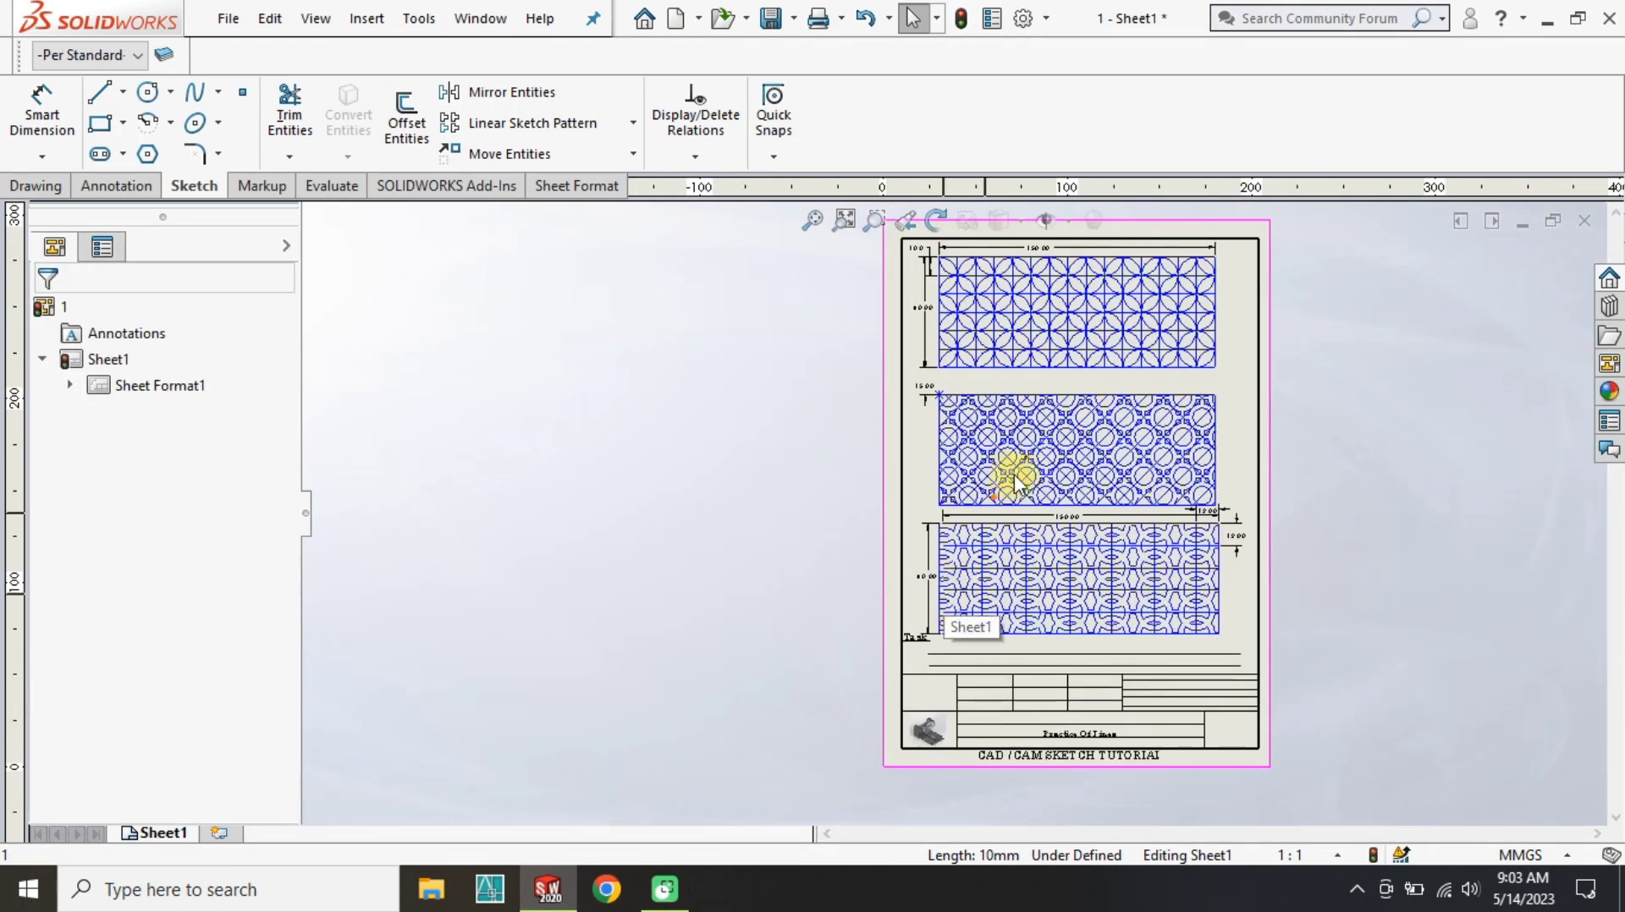
# Add a 10 mm dimension between the middle pattern's bottom edge and the bottom pattern's top edge.
pyautogui.scroll(-3, 1013, 481)
pyautogui.click(43, 114)
pyautogui.scroll(-2, 870, 578)
pyautogui.click(912, 598)
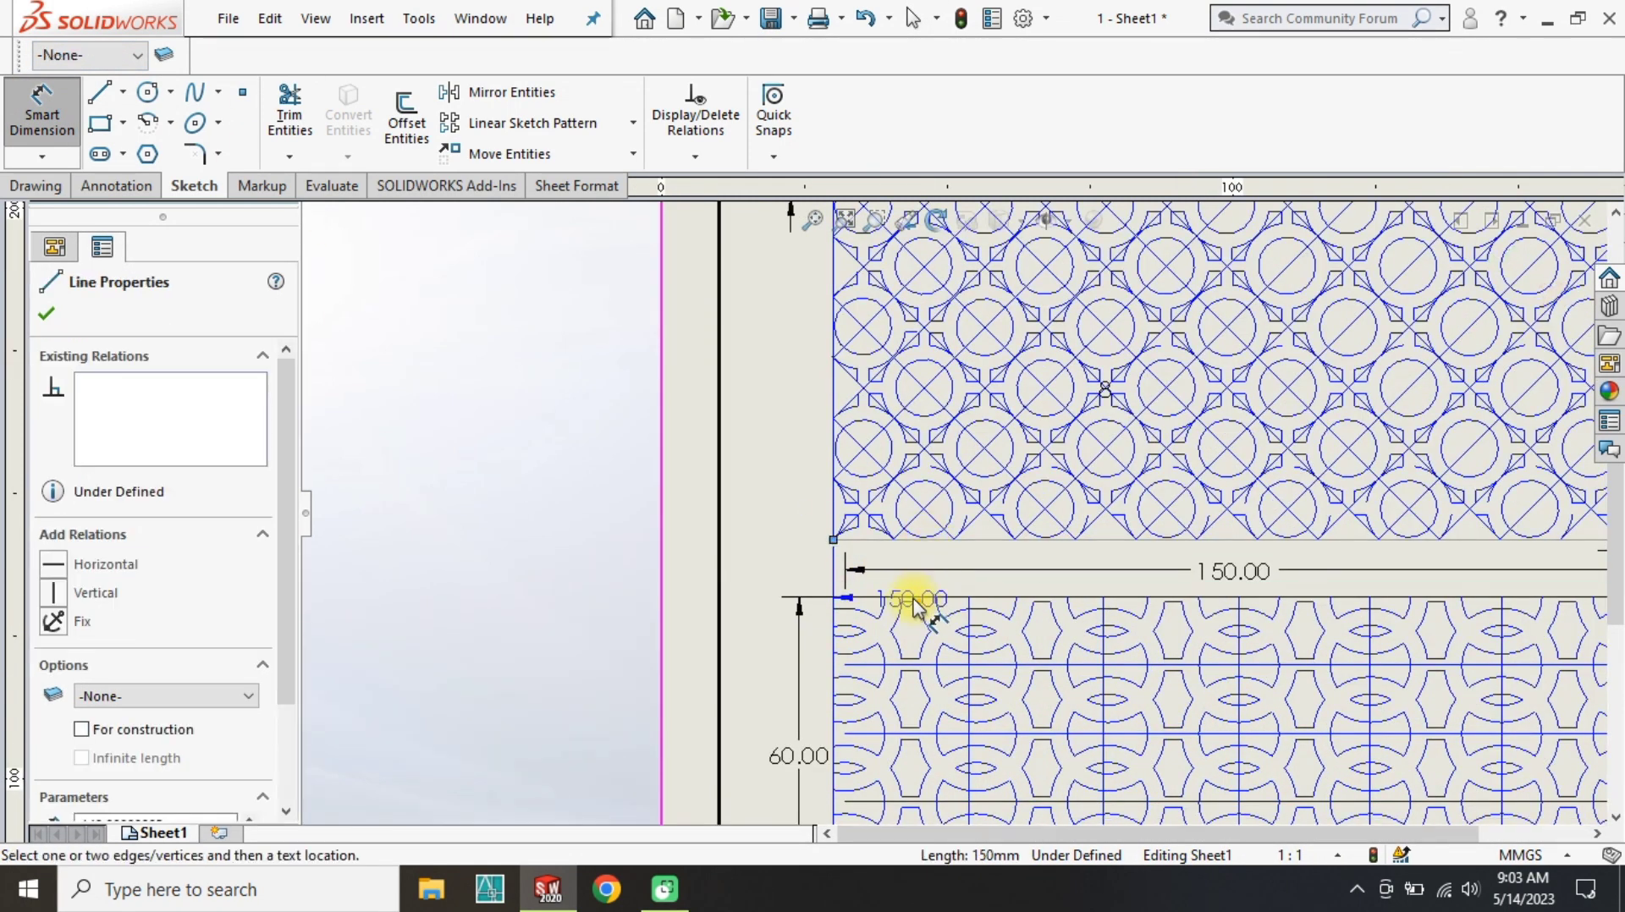
pyautogui.click(863, 570)
pyautogui.click(791, 569)
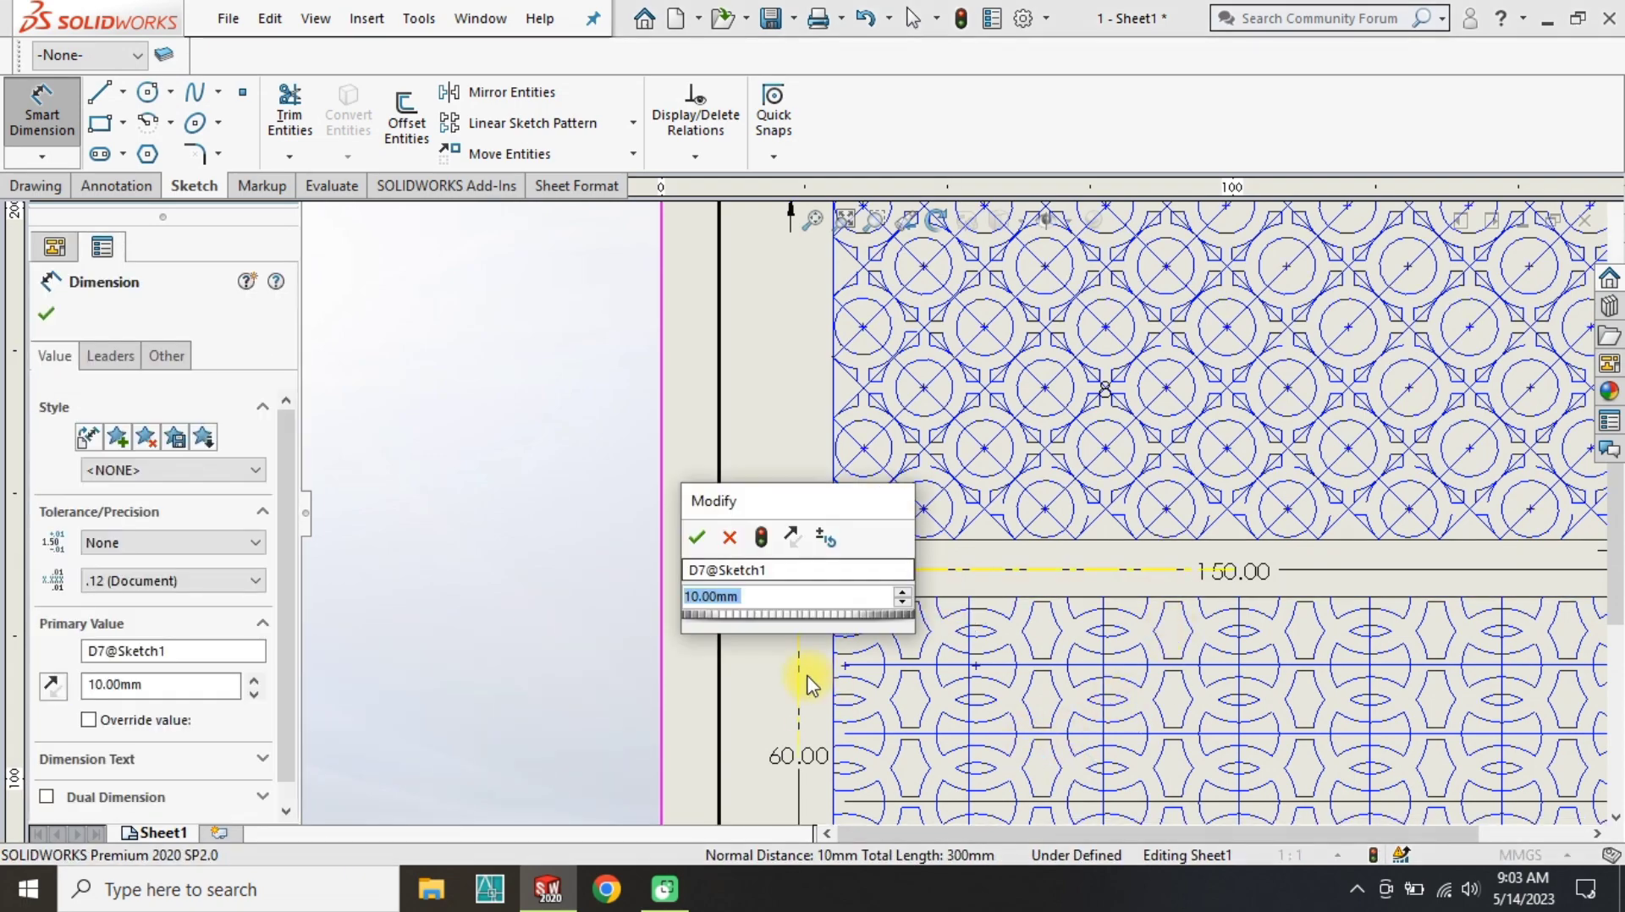
pyautogui.click(696, 538)
pyautogui.scroll(3, 888, 652)
pyautogui.scroll(-4, 972, 362)
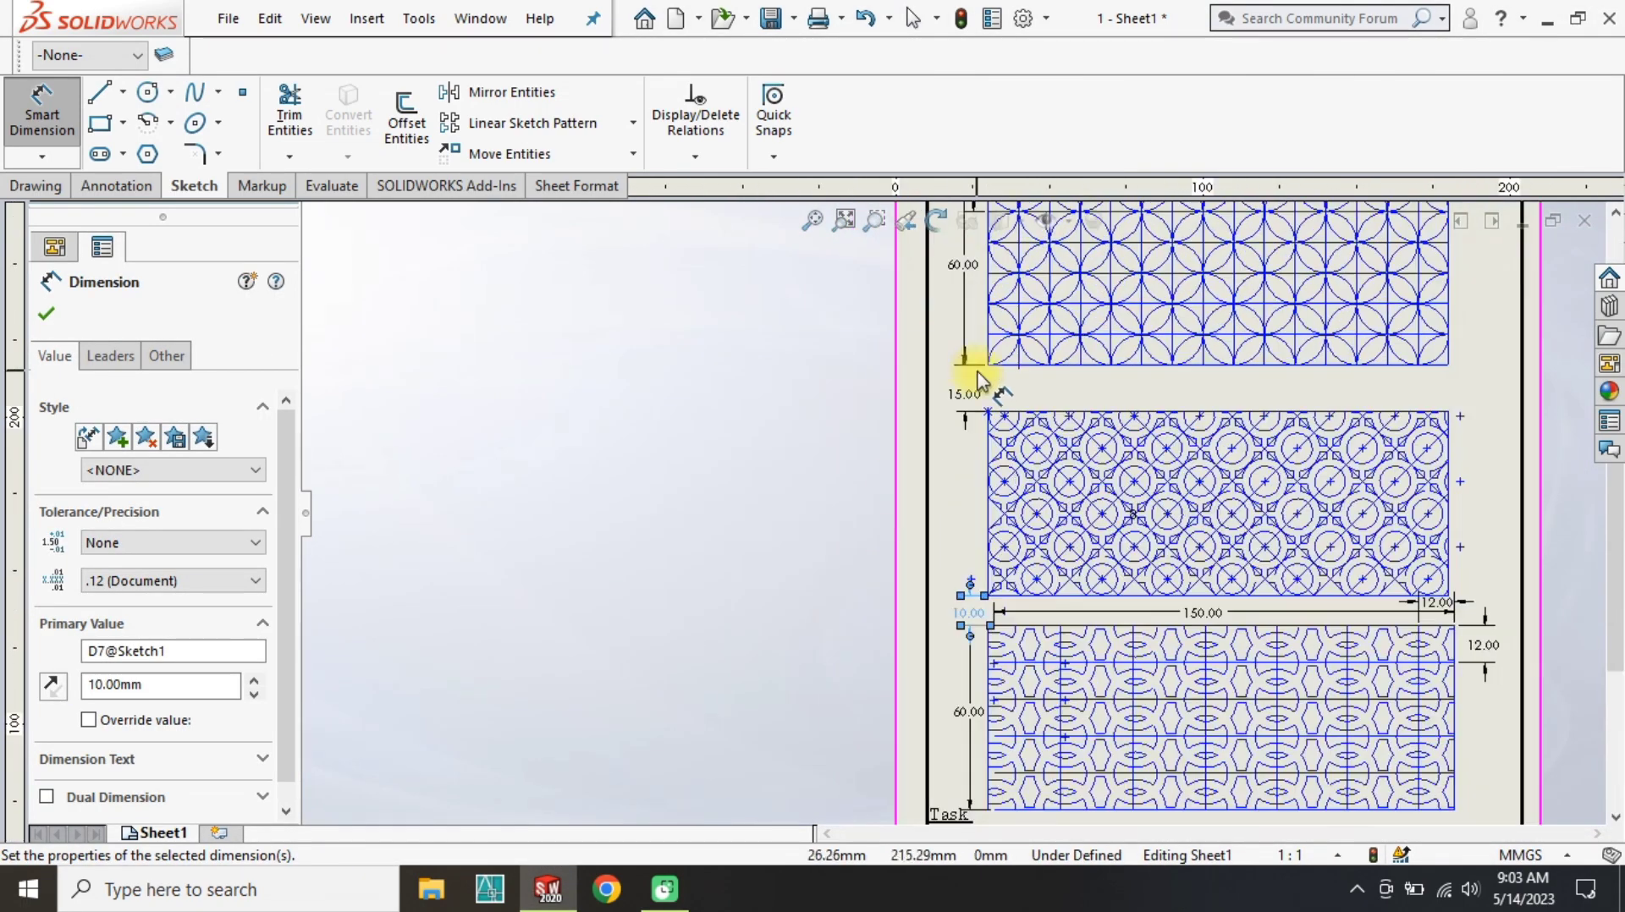
# Replace the 15 mm point dimension with a 10 mm dimension between the top pattern's bottom edge and the middle pattern's top edge.
pyautogui.click(956, 459)
pyautogui.scroll(-1, 950, 453)
pyautogui.click(1026, 487)
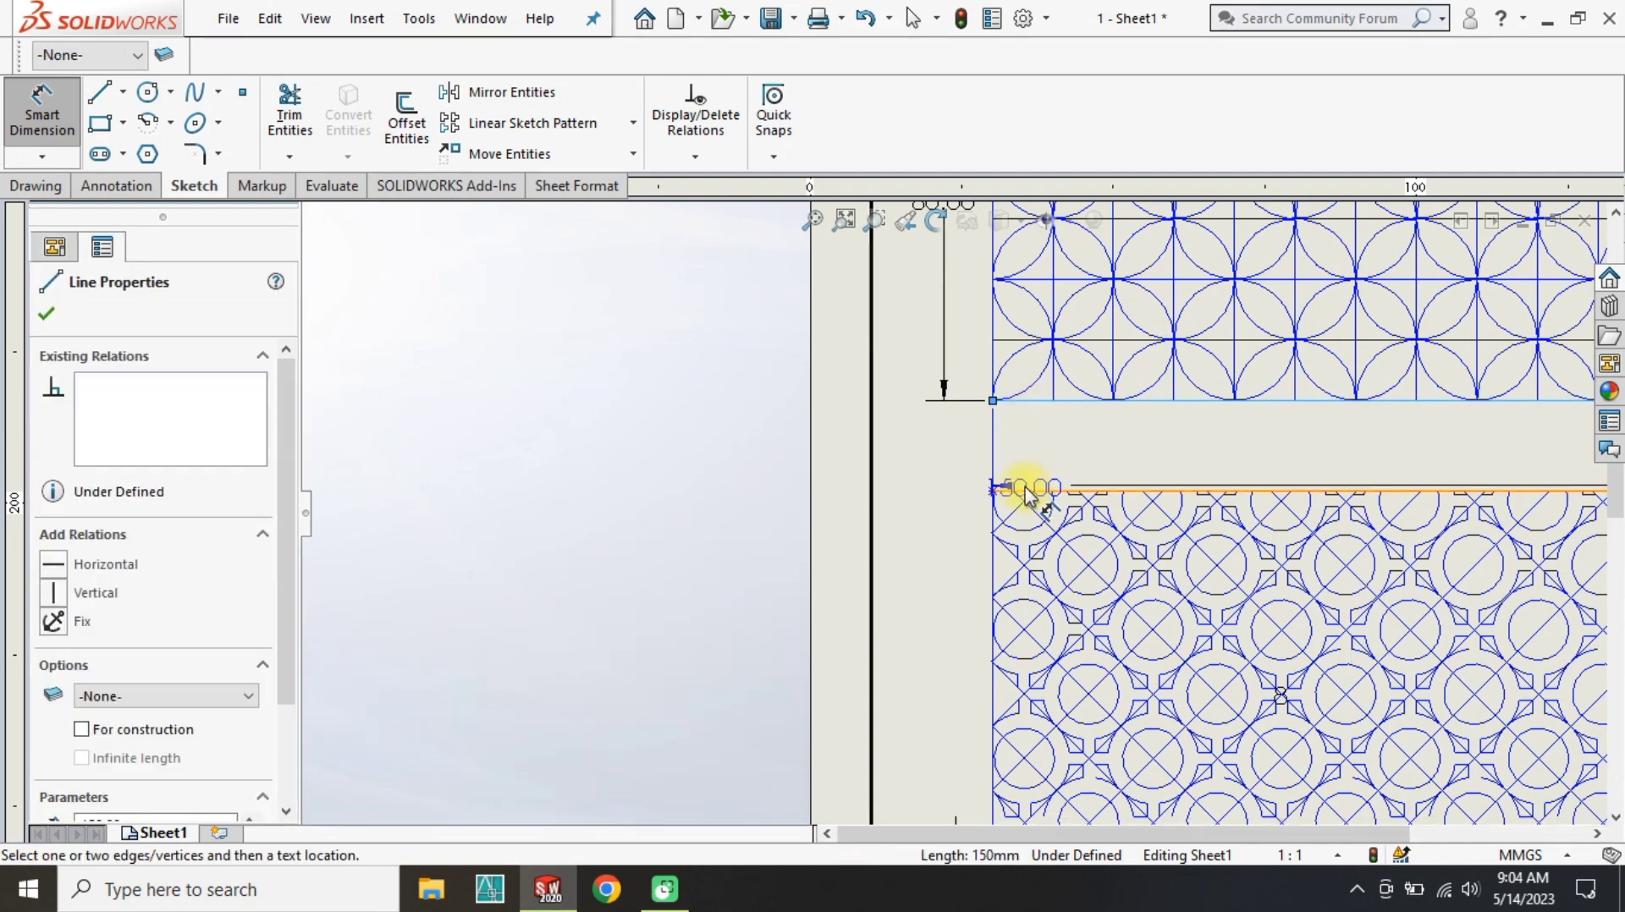
pyautogui.click(947, 457)
pyautogui.write('10')
pyautogui.press('Return')
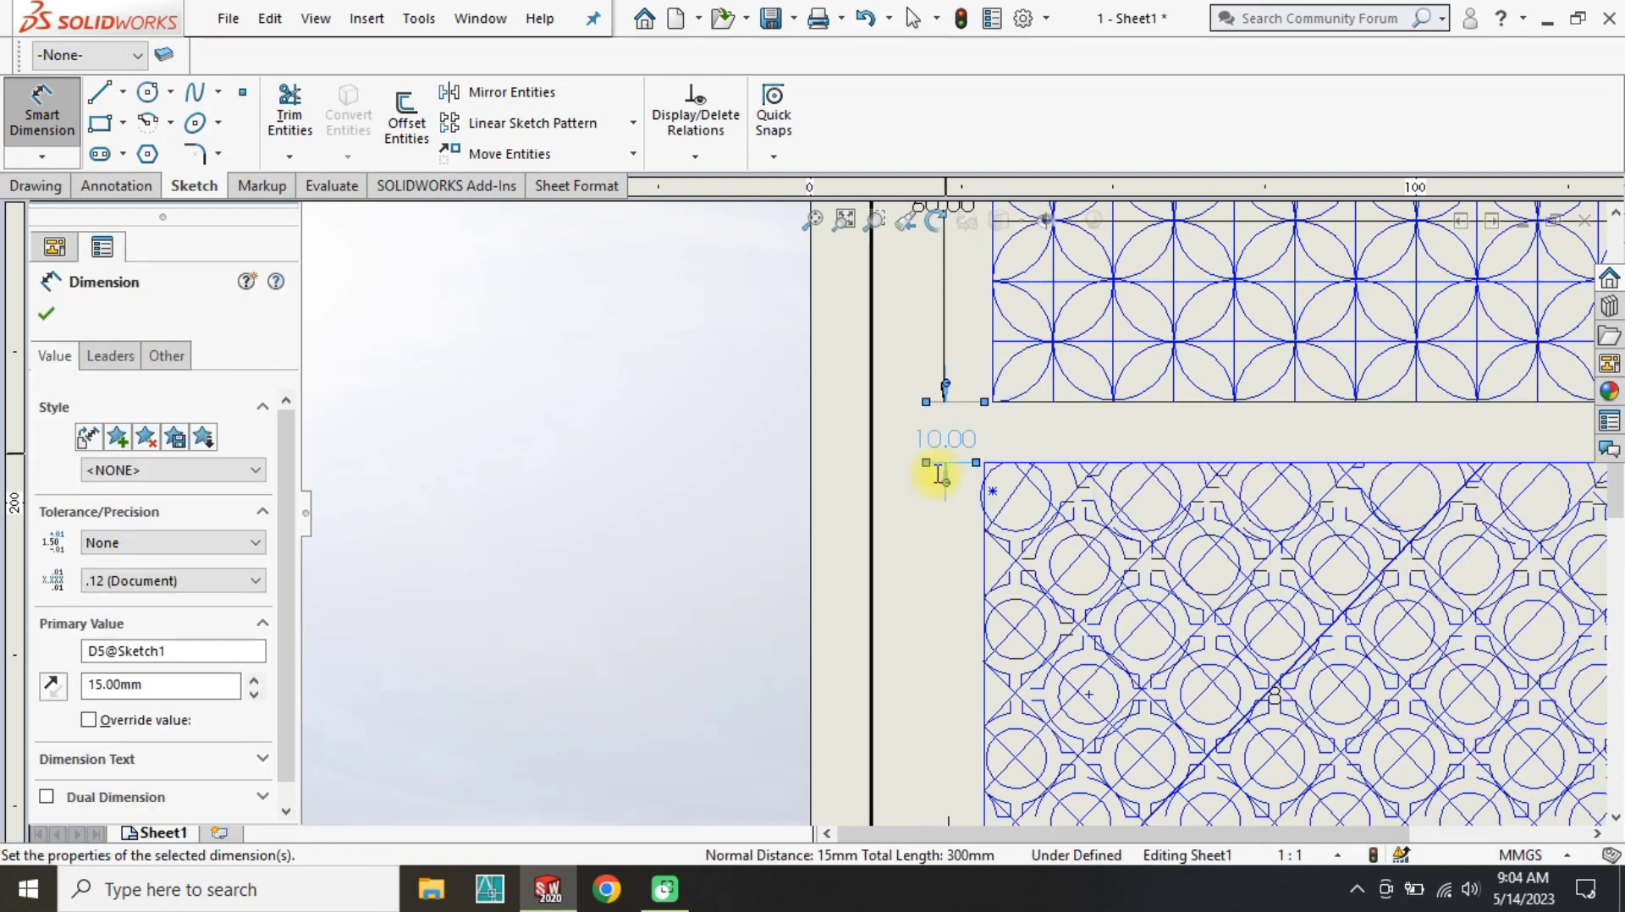
pyautogui.press('Escape')
pyautogui.scroll(4, 987, 605)
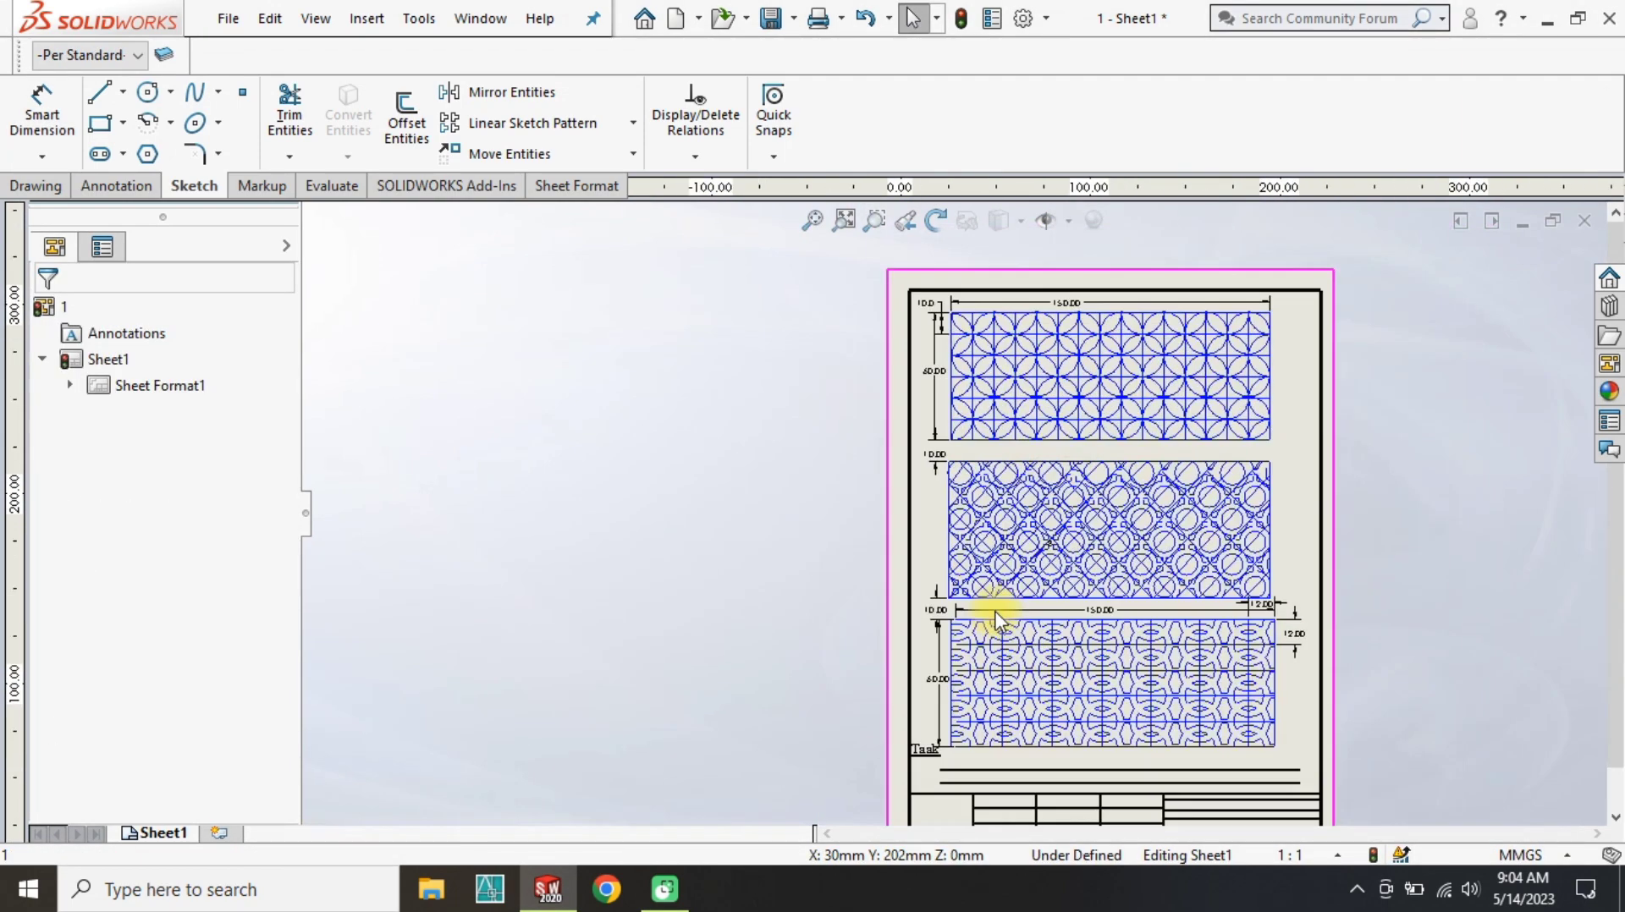
pyautogui.scroll(-1, 1005, 469)
pyautogui.scroll(2, 956, 714)
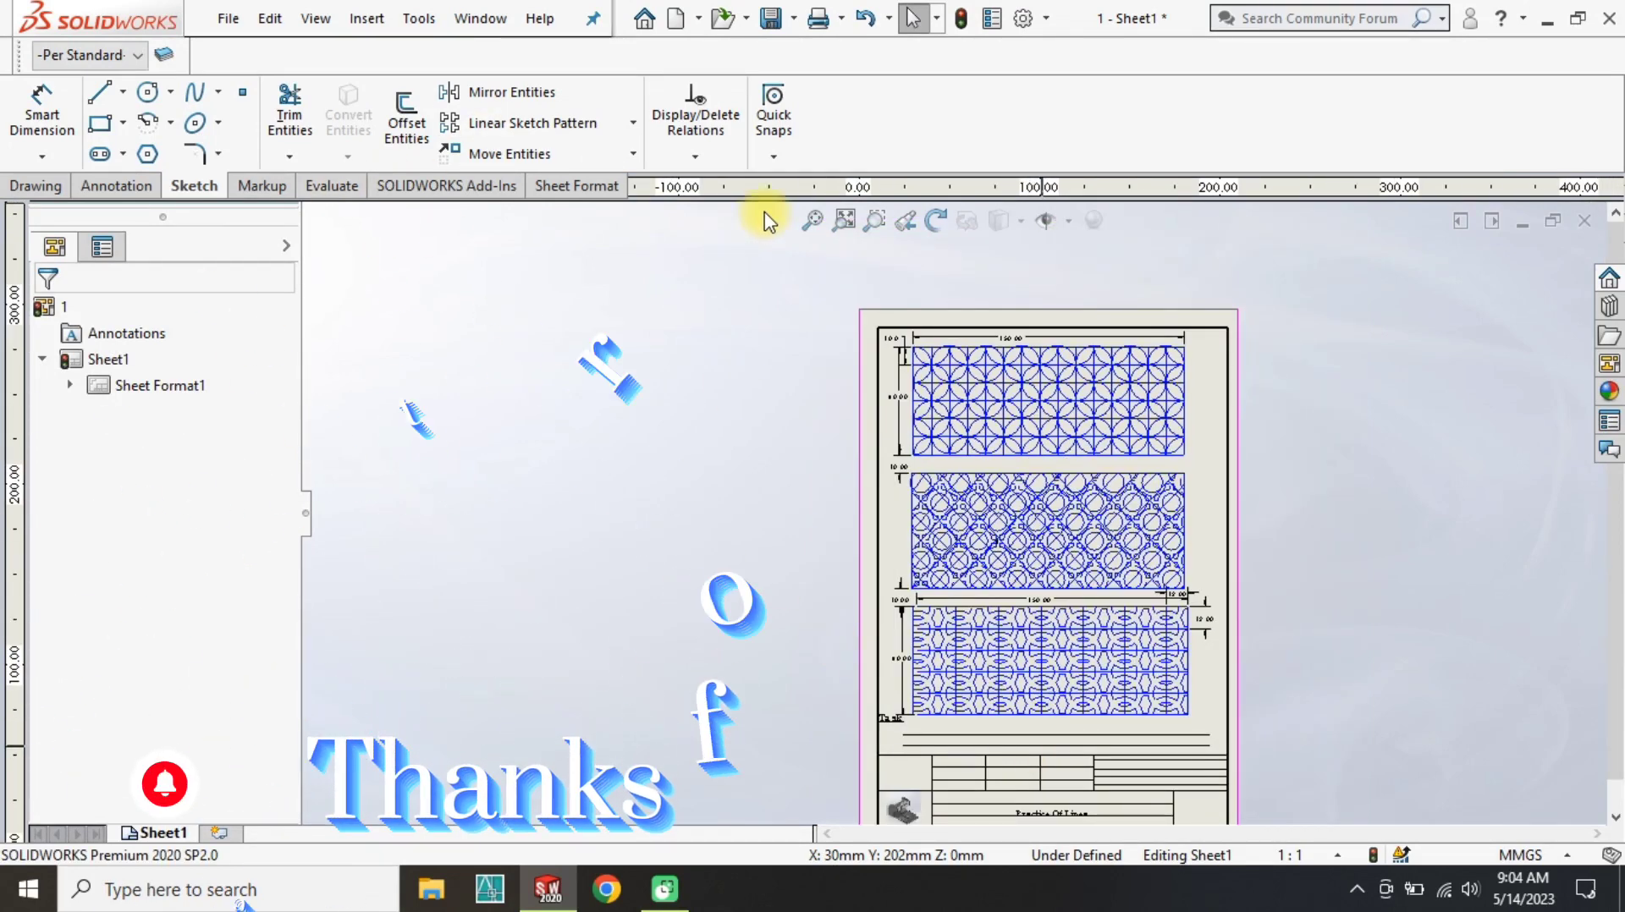
pyautogui.click(813, 220)
pyautogui.doubleClick(884, 719)
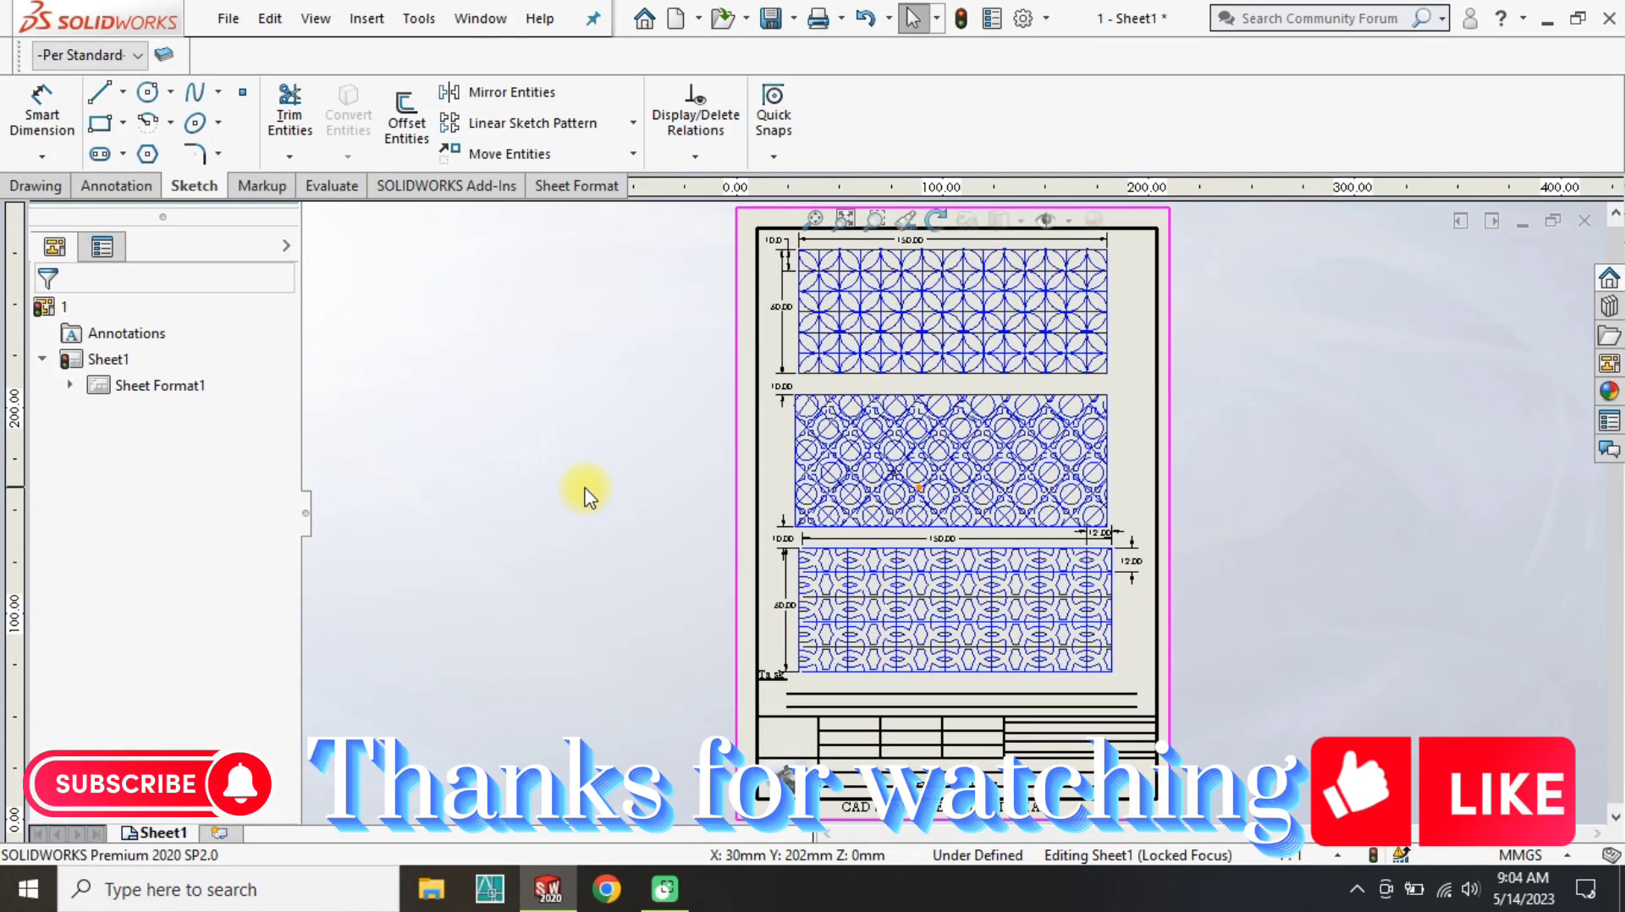